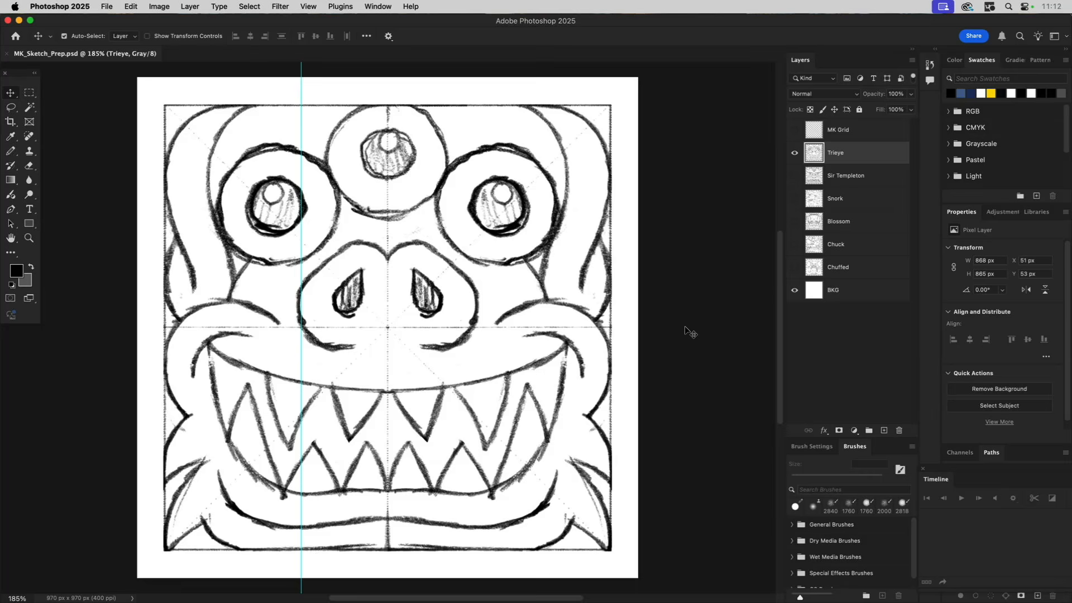
Turn on the MK Grid layer and display it together with the Trieye sketch.
{"action": "left_click", "coordinate": [795, 153]}
{"action": "left_click", "coordinate": [795, 130]}
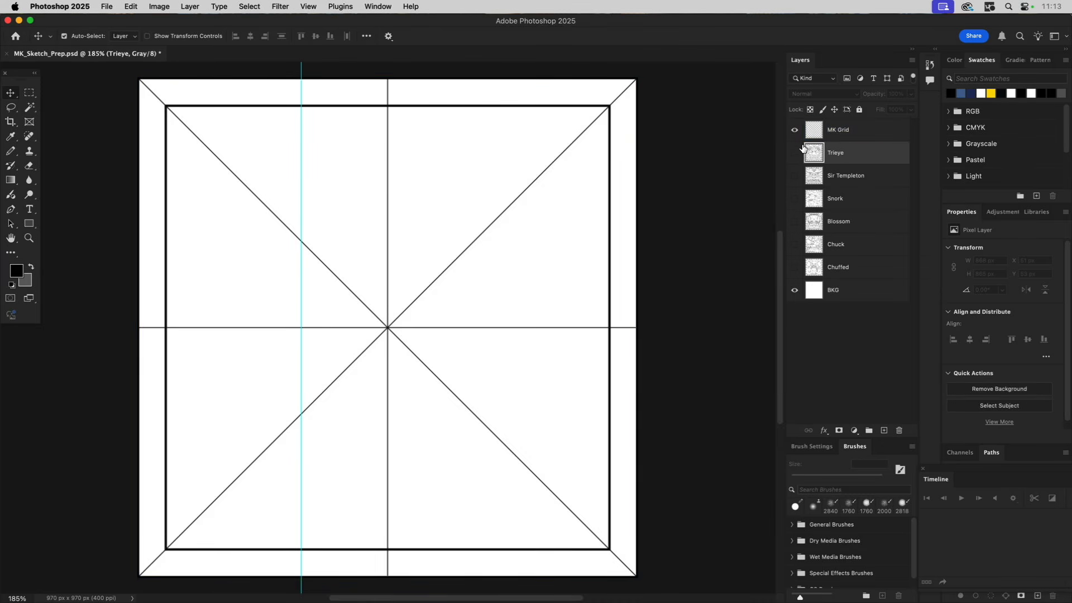
{"action": "left_click", "coordinate": [795, 156]}
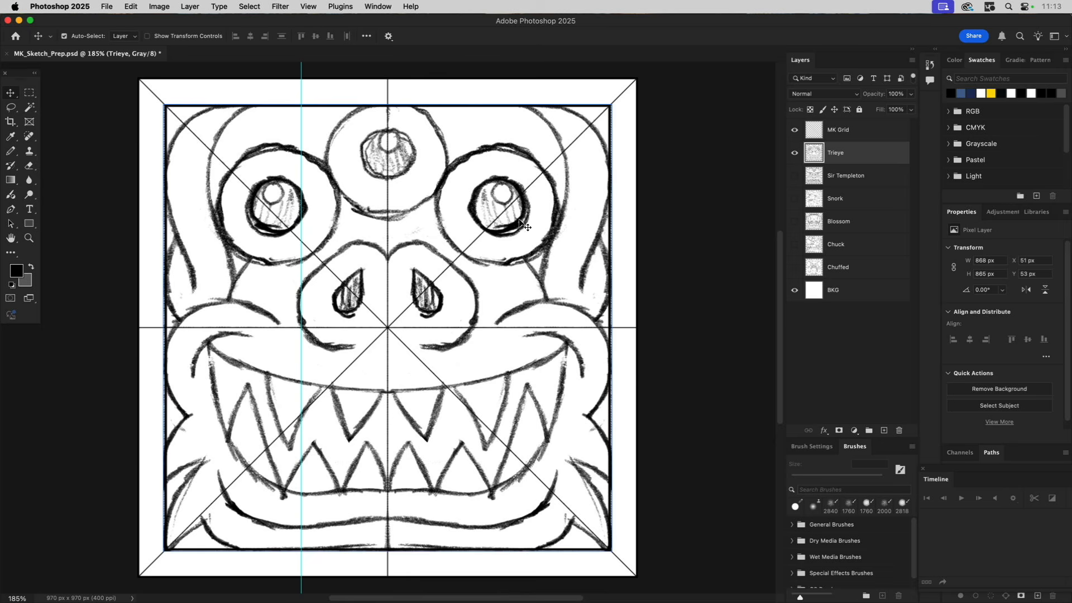
Hide the Trieye sketch and review the Sir Templeton, Snork, Blossom and Chuck sketches one at a time against the grid.
{"action": "left_click", "coordinate": [794, 152]}
{"action": "left_click", "coordinate": [794, 180]}
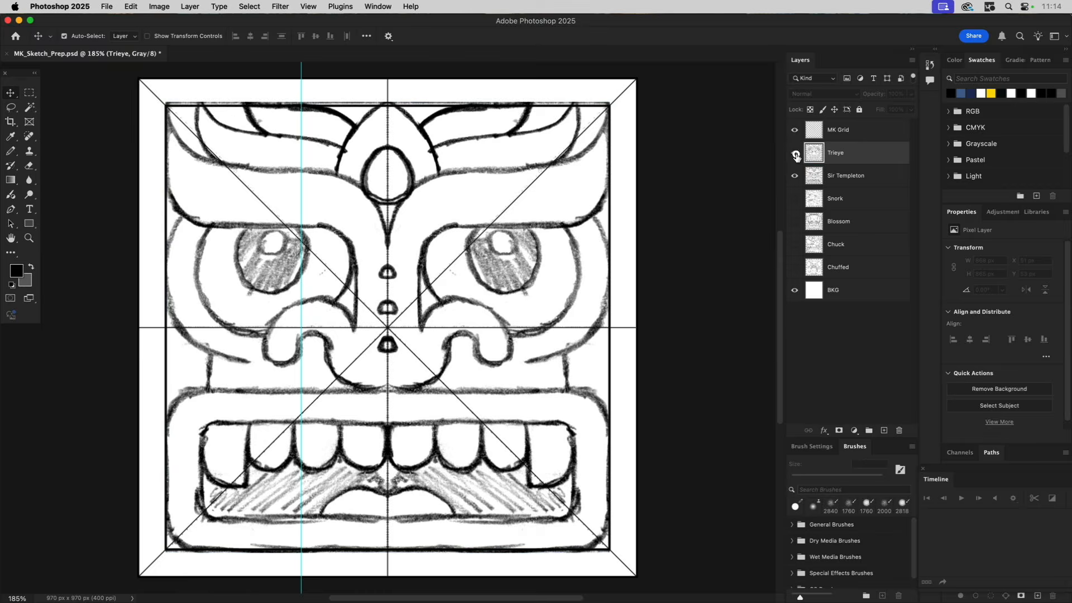
{"action": "left_click", "coordinate": [794, 153]}
{"action": "left_click", "coordinate": [794, 153]}
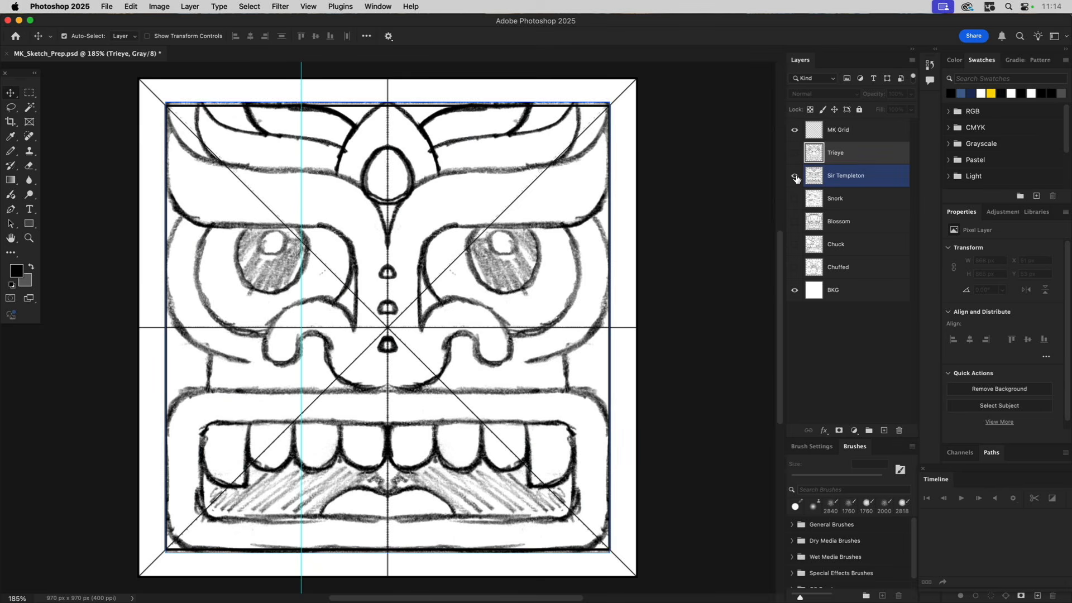
{"action": "left_click", "coordinate": [794, 175]}
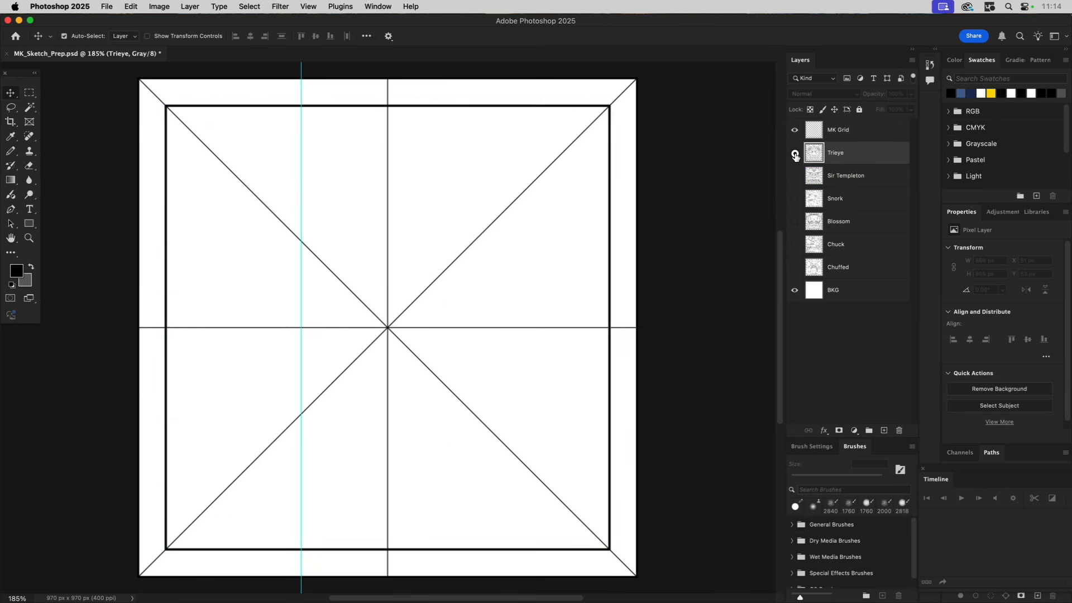
{"action": "left_click", "coordinate": [795, 153]}
{"action": "left_click", "coordinate": [795, 153]}
{"action": "left_click", "coordinate": [795, 199]}
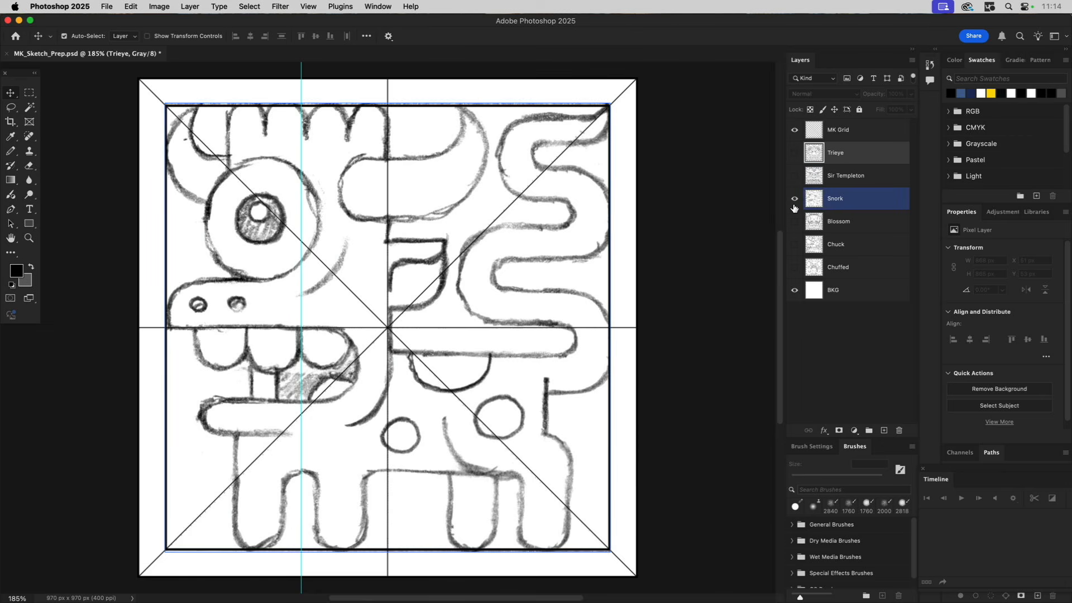
{"action": "left_click", "coordinate": [795, 199]}
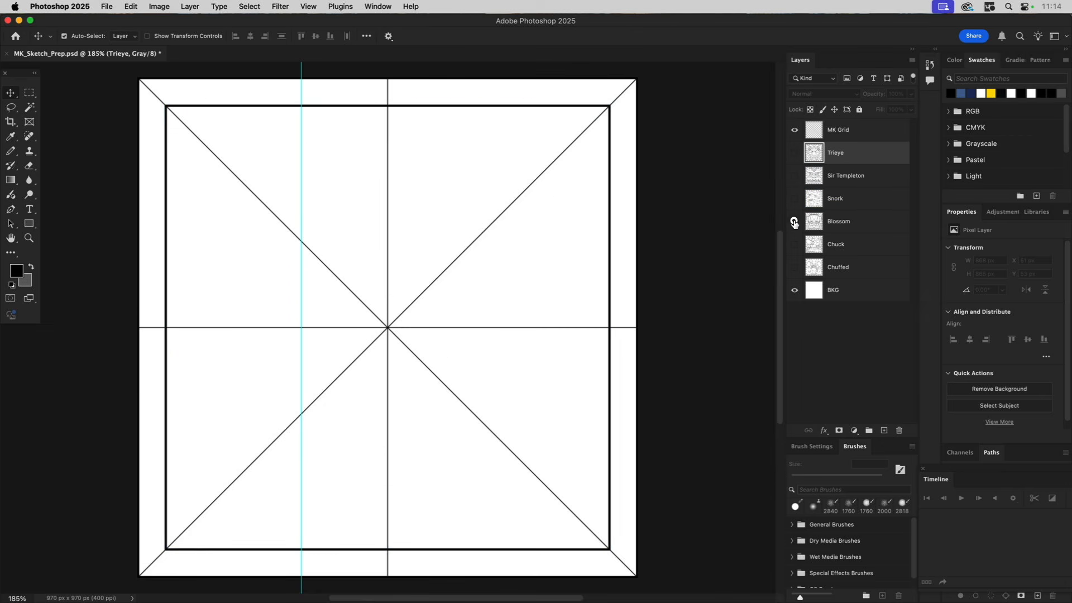
{"action": "left_click", "coordinate": [795, 222]}
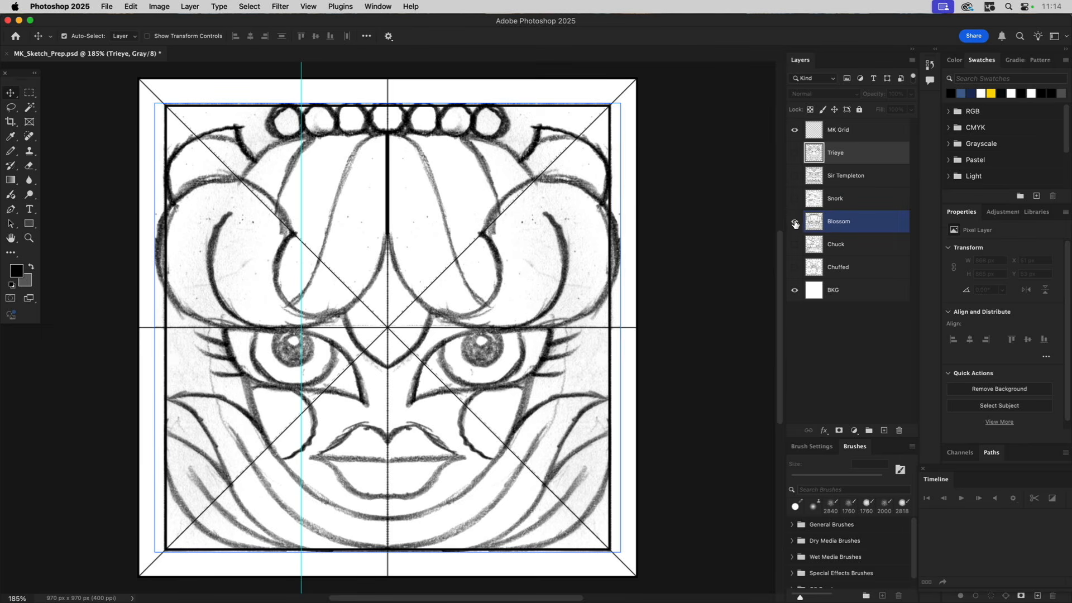
{"action": "left_click", "coordinate": [795, 222]}
{"action": "left_click", "coordinate": [793, 243]}
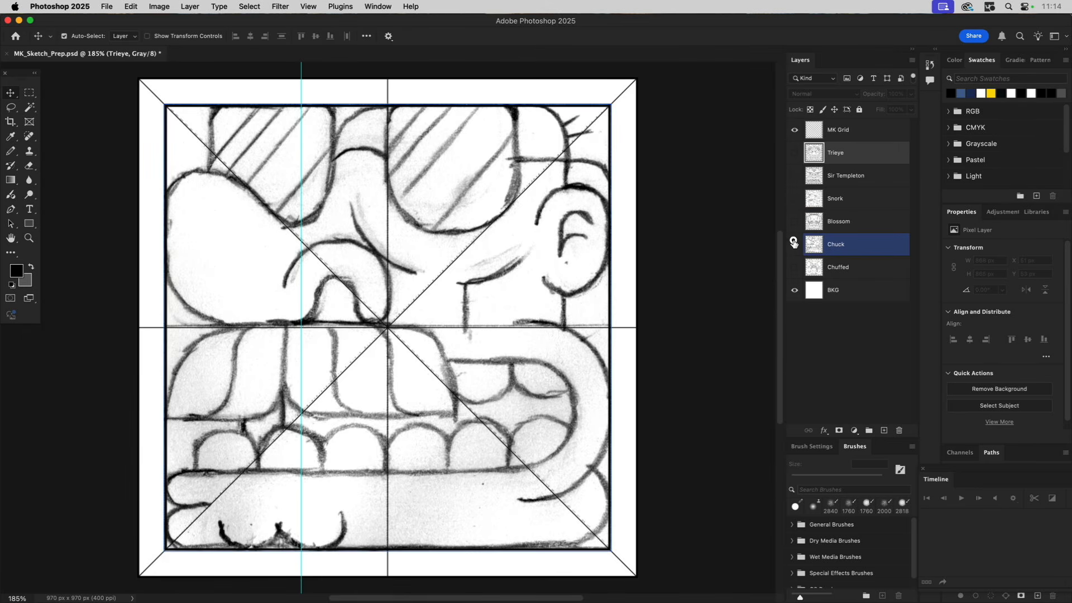
{"action": "left_click", "coordinate": [794, 242]}
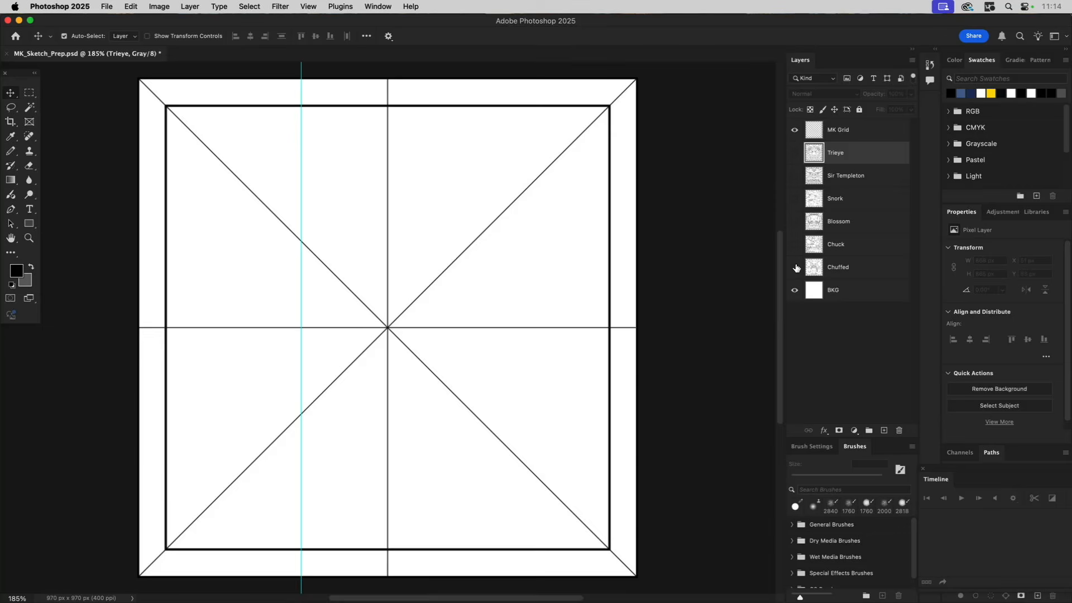
Leave the Chuffed sketch as the only drawing visible with the grid and background, and save the file.
{"action": "left_click", "coordinate": [795, 268]}
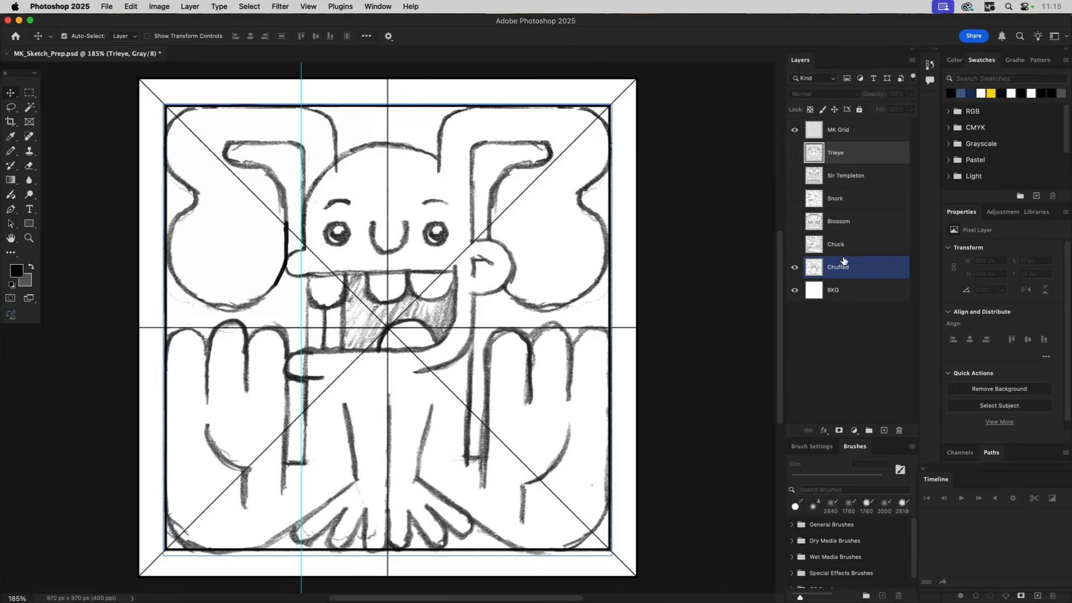
{"action": "left_click", "coordinate": [795, 154]}
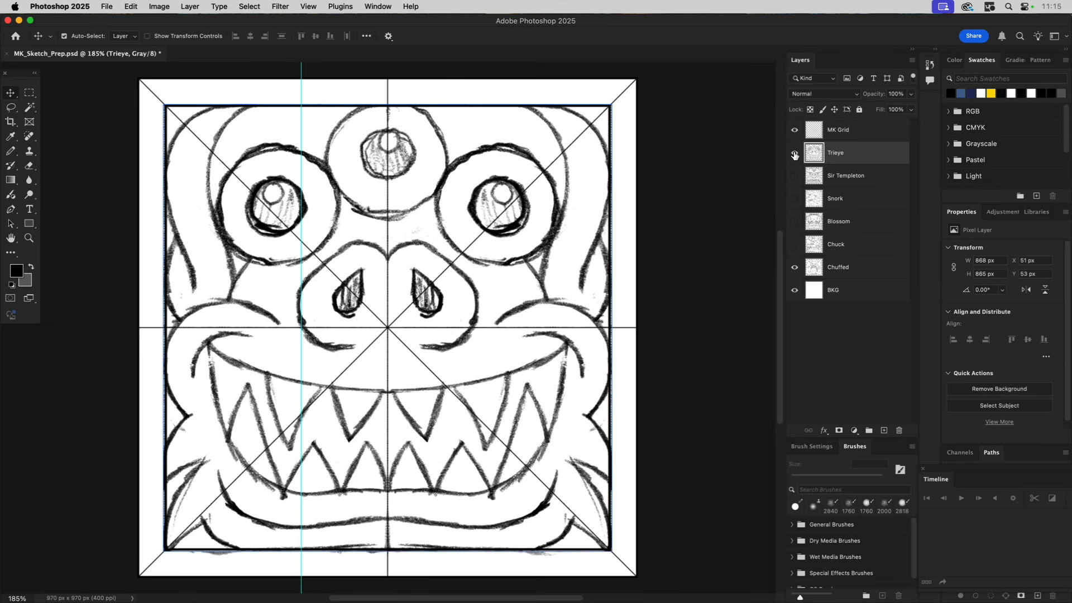
{"action": "left_click", "coordinate": [795, 154]}
{"action": "left_click", "coordinate": [826, 267]}
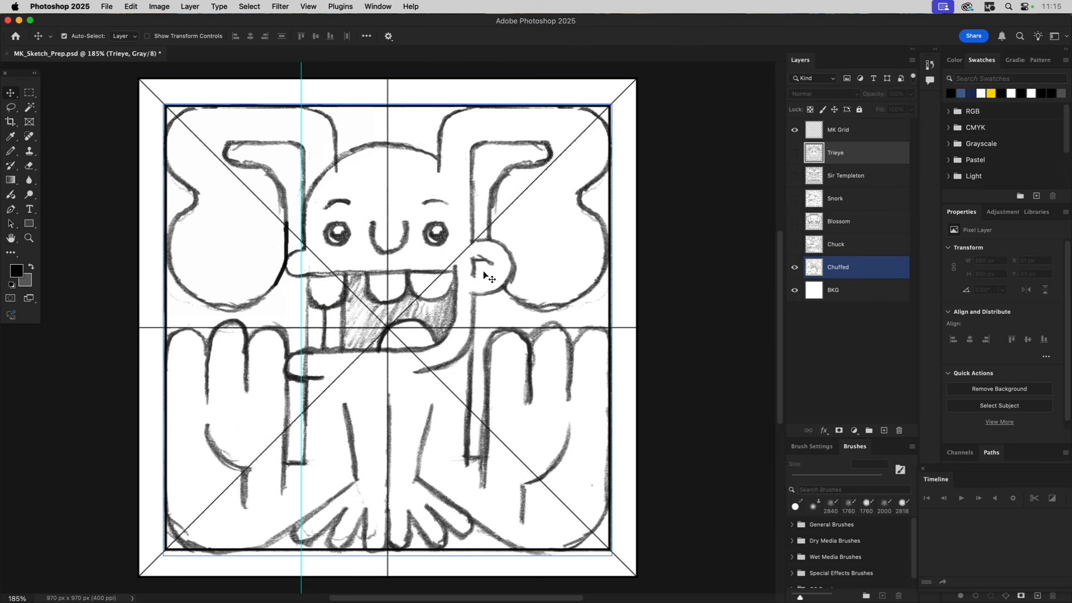
{"action": "key", "text": "super"}
{"action": "key", "text": "super+s"}
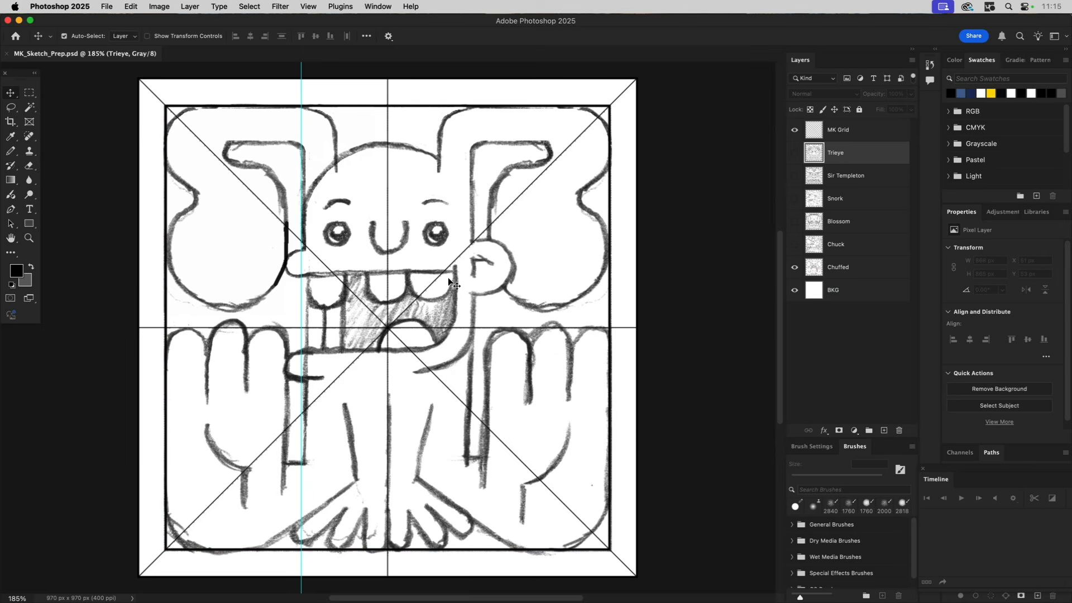
Switch to Illustrator and update the modified linked files in Modern_Kulture_Build.ai.
{"action": "left_click", "coordinate": [450, 281]}
{"action": "key", "text": "super"}
{"action": "key", "text": "super+Tab"}
{"action": "key", "text": "super+Tab"}
{"action": "key", "text": "super+Tab"}
{"action": "key", "text": "super+Tab"}
{"action": "key", "text": "super+Tab"}
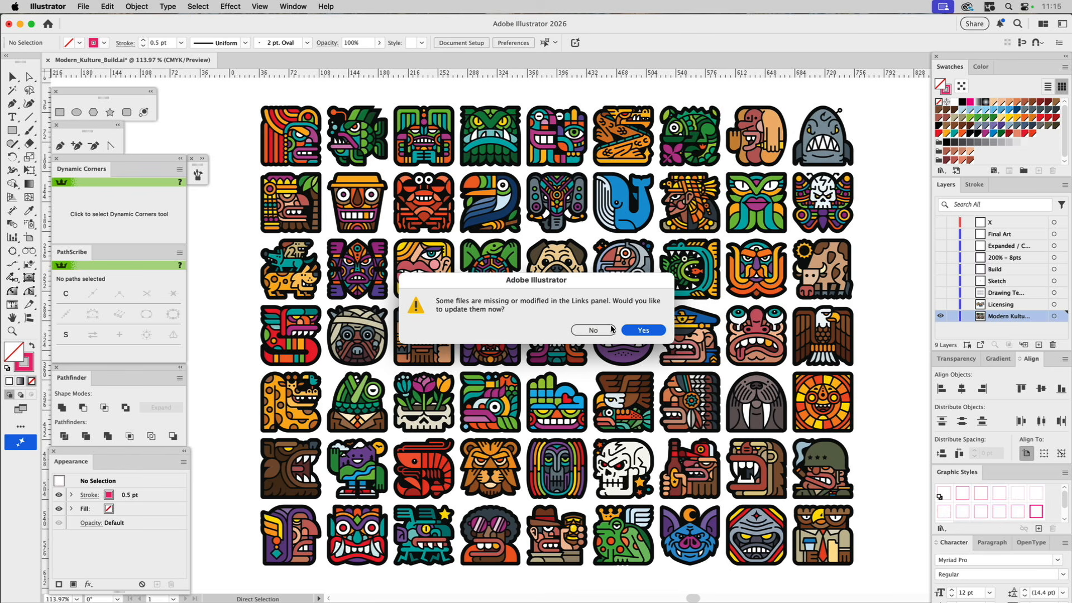
{"action": "left_click", "coordinate": [646, 330]}
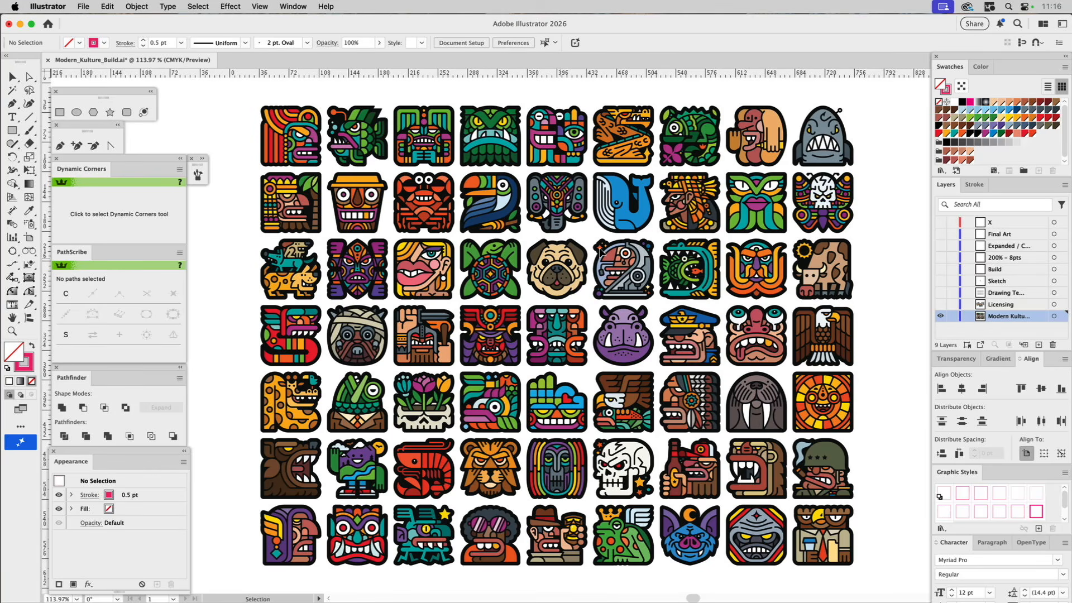
Hide the Modern Kulture artwork, look at the Licensing layer, and make the drawing template, Sketch and Build layers visible.
{"action": "left_click", "coordinate": [941, 304]}
{"action": "left_click", "coordinate": [940, 316]}
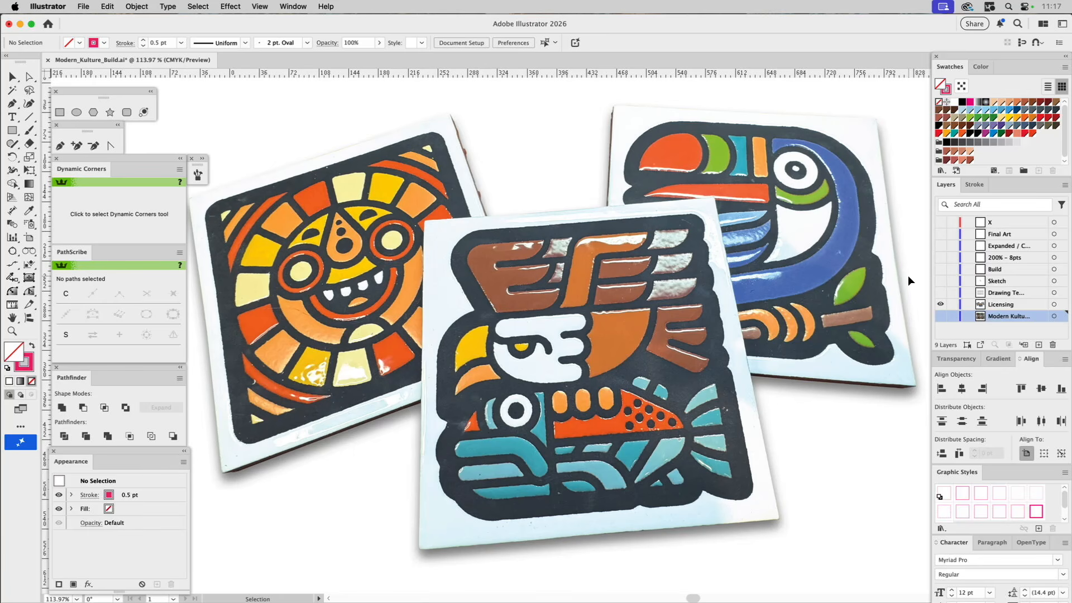
{"action": "left_click", "coordinate": [940, 293]}
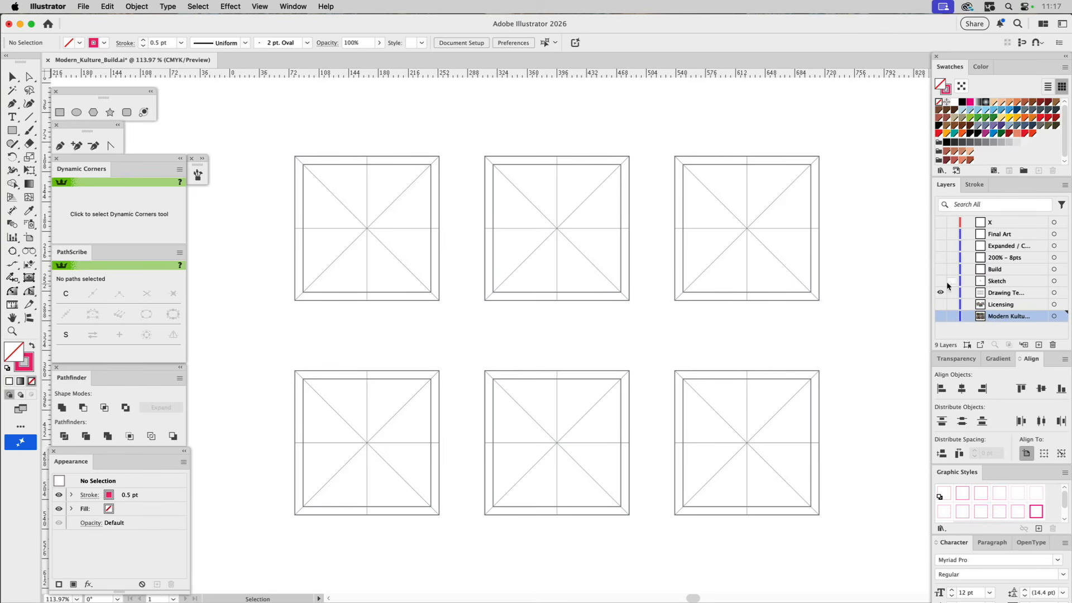
{"action": "left_click", "coordinate": [941, 282]}
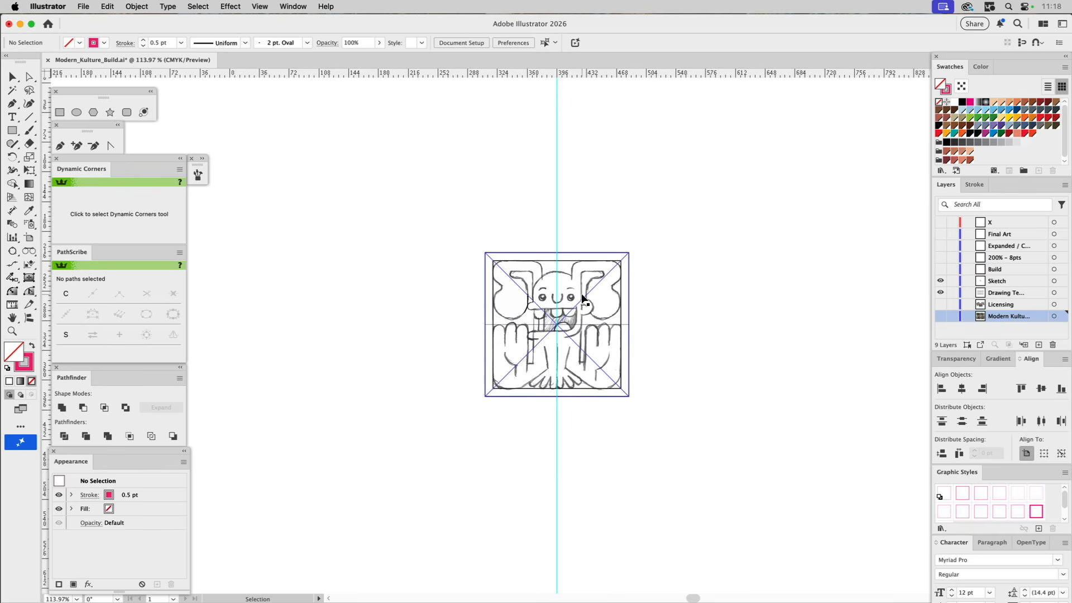
{"action": "left_click", "coordinate": [942, 270]}
{"action": "left_click", "coordinate": [941, 270]}
{"action": "left_click", "coordinate": [941, 271]}
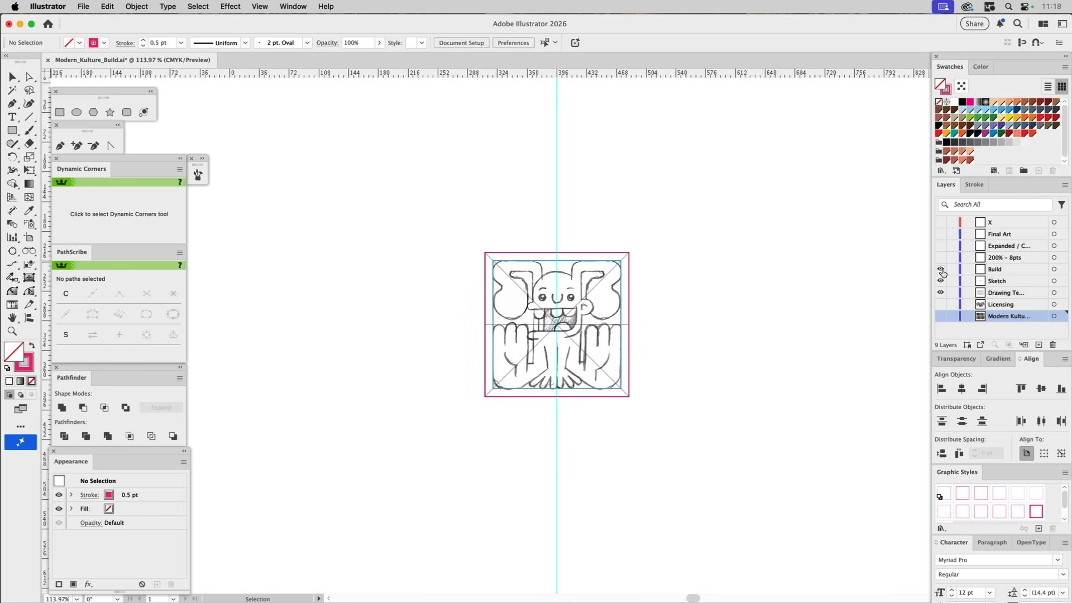
Set the opacity of the linked Chuffed sketch to 20%.
{"action": "left_click", "coordinate": [582, 296]}
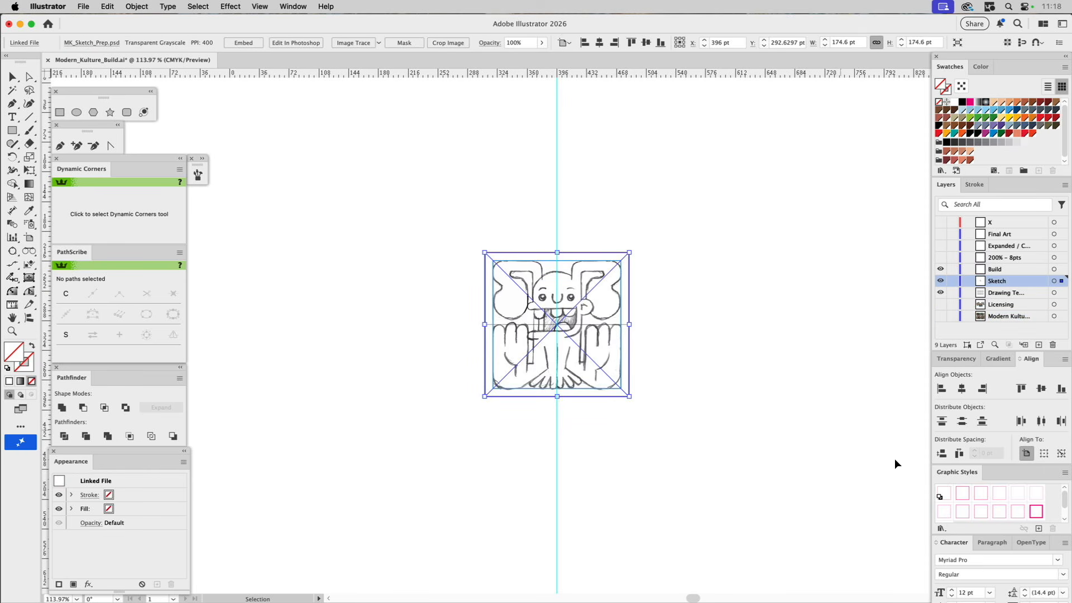
{"action": "left_click", "coordinate": [964, 366]}
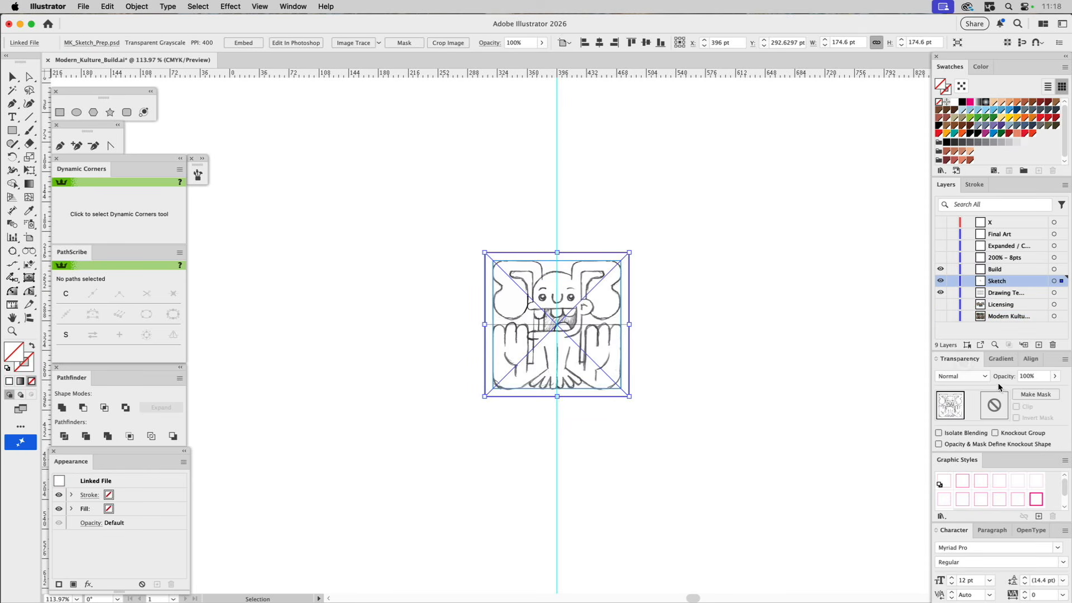
{"action": "left_click", "coordinate": [1029, 376]}
{"action": "type", "text": "20"}
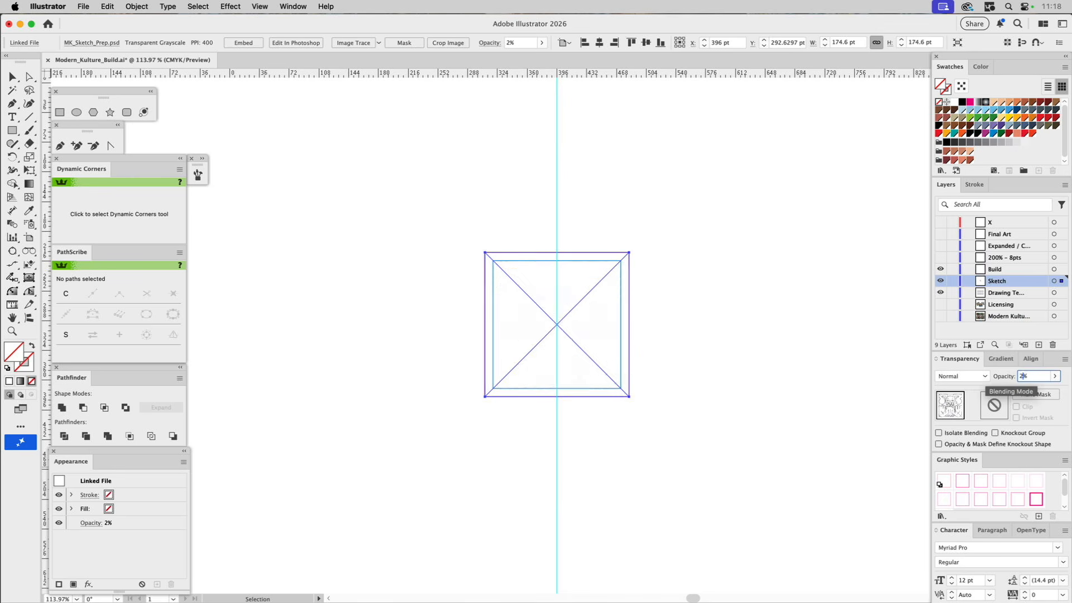
{"action": "key", "text": "Return"}
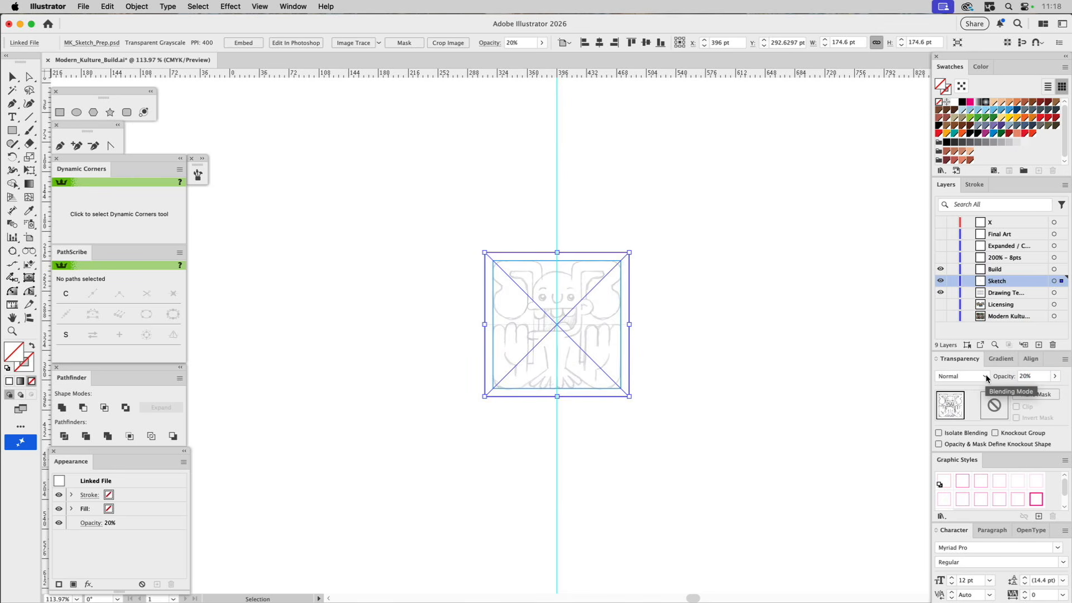
Lock the Sketch layer, hide the drawing template layer, and make Build the active layer.
{"action": "left_click", "coordinate": [952, 282]}
{"action": "left_click", "coordinate": [940, 293]}
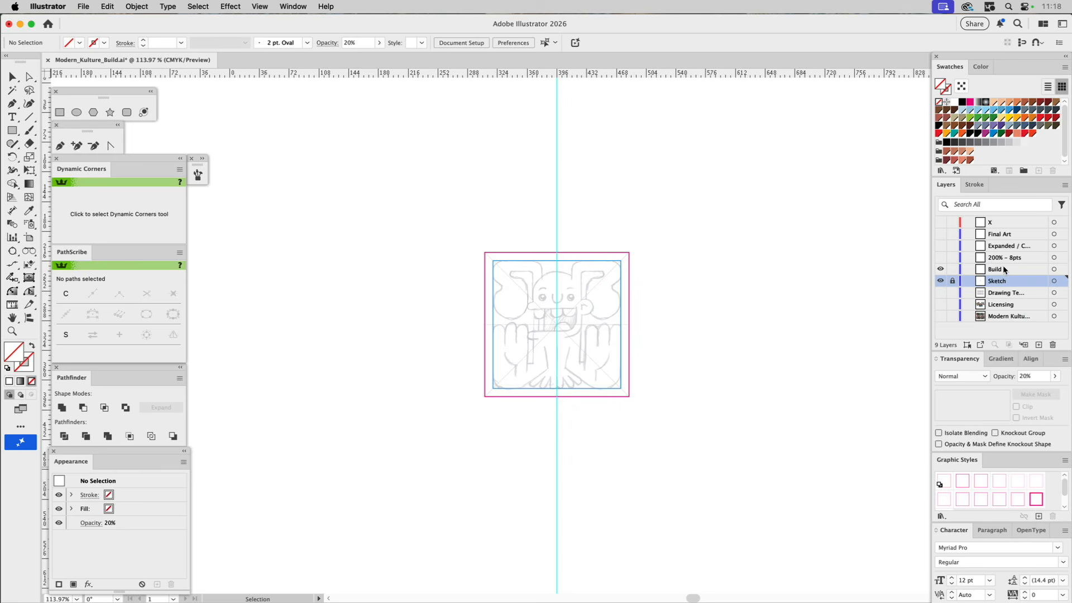
{"action": "left_click", "coordinate": [960, 271]}
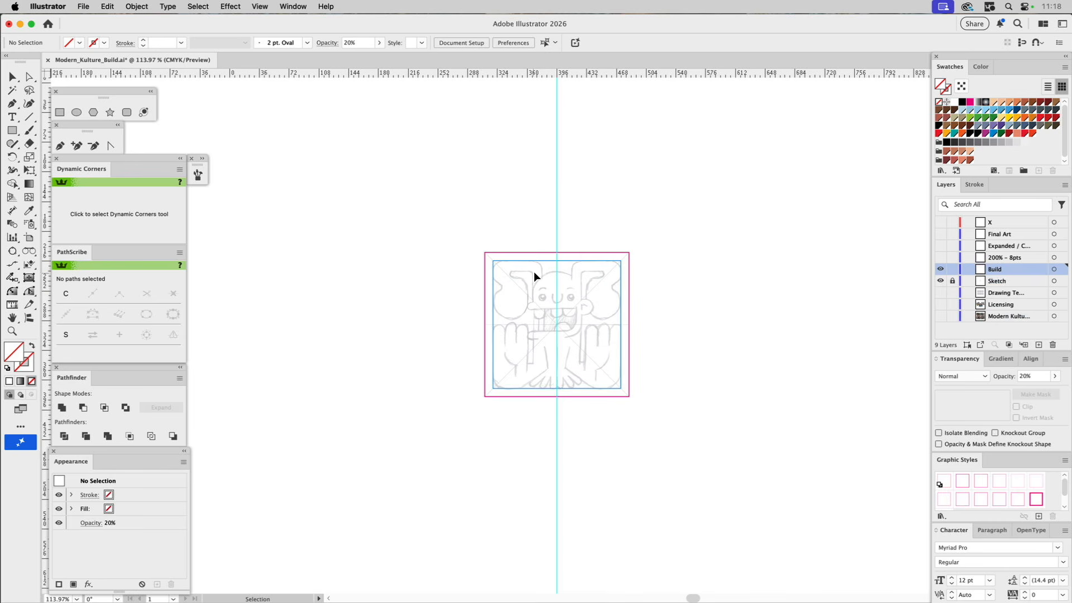
View the drawing template grids on their own, and restore the Build and Sketch layers to view.
{"action": "left_click", "coordinate": [941, 272]}
{"action": "left_click", "coordinate": [941, 294]}
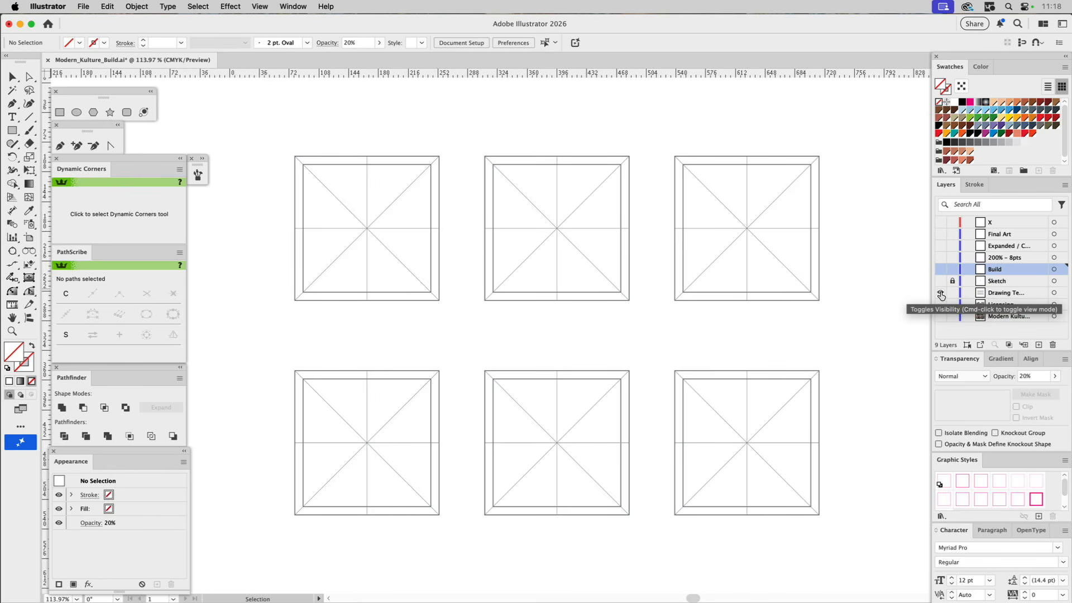
{"action": "left_click", "coordinate": [940, 294]}
{"action": "left_click", "coordinate": [940, 270]}
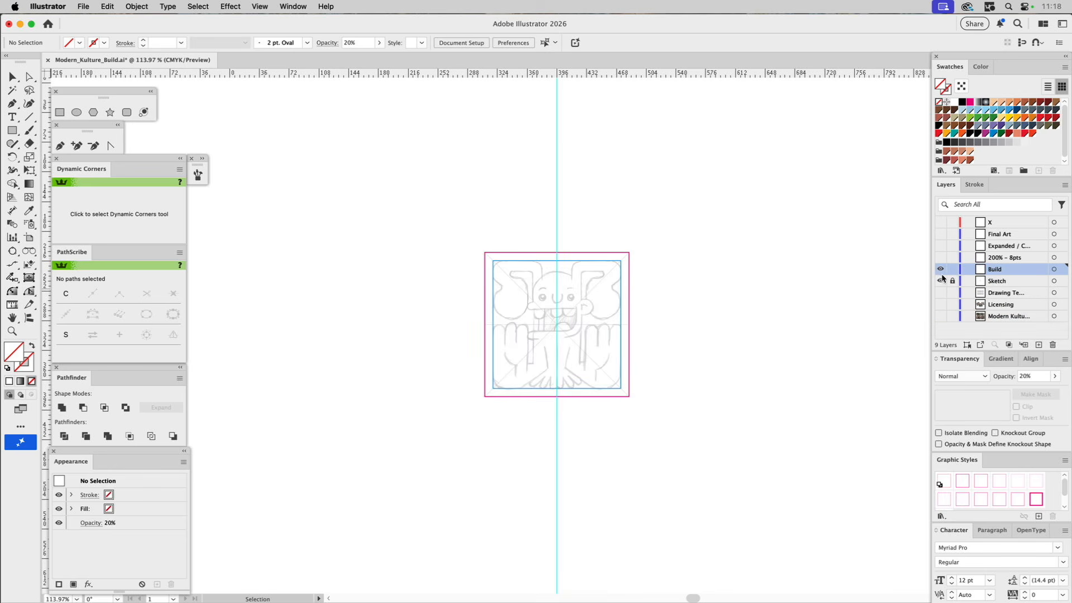
{"action": "left_click", "coordinate": [940, 280]}
Draw a rectangle about 58 by 84 pt over the sketched head, centred on the guide, with the outer square's 0.75 pt magenta stroke.
{"action": "left_click", "coordinate": [12, 331]}
{"action": "left_click_drag", "start_coordinate": [448, 209], "coordinate": [681, 455]}
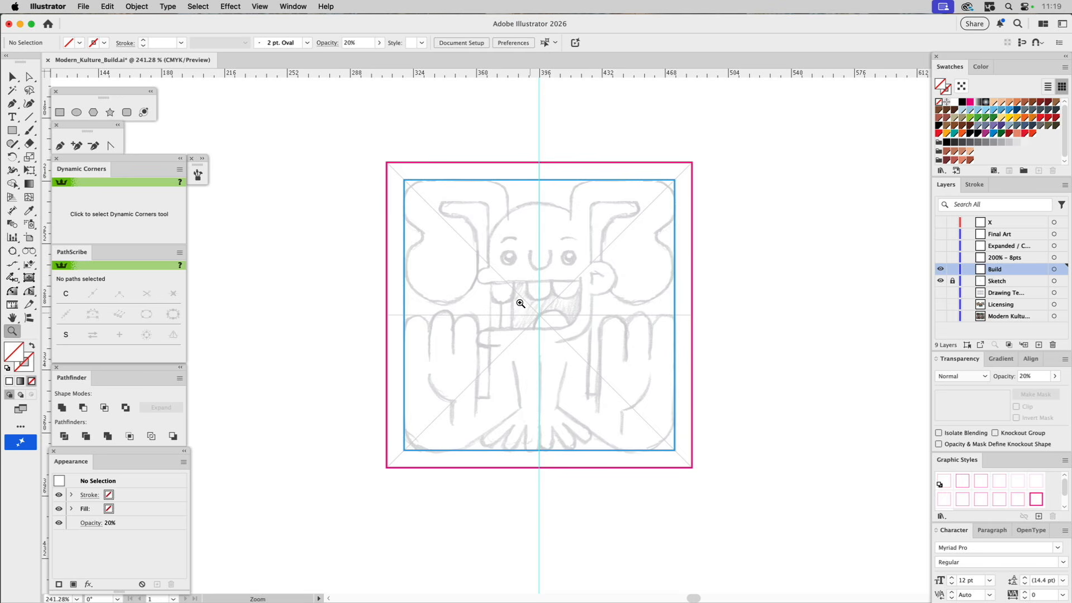
{"action": "left_click", "coordinate": [59, 112]}
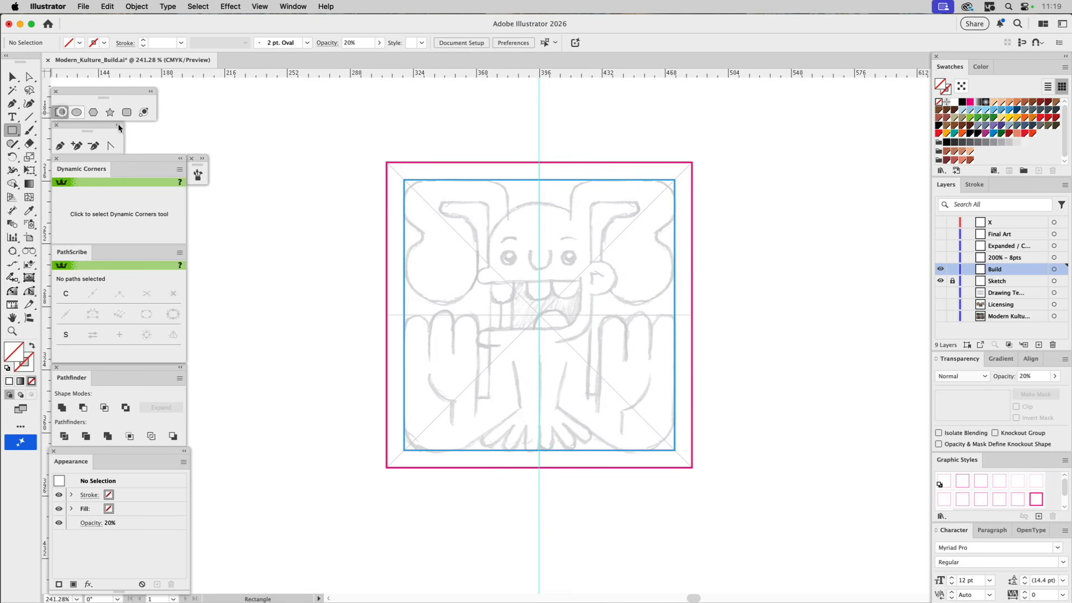
{"action": "left_click", "coordinate": [693, 182], "text": "super"}
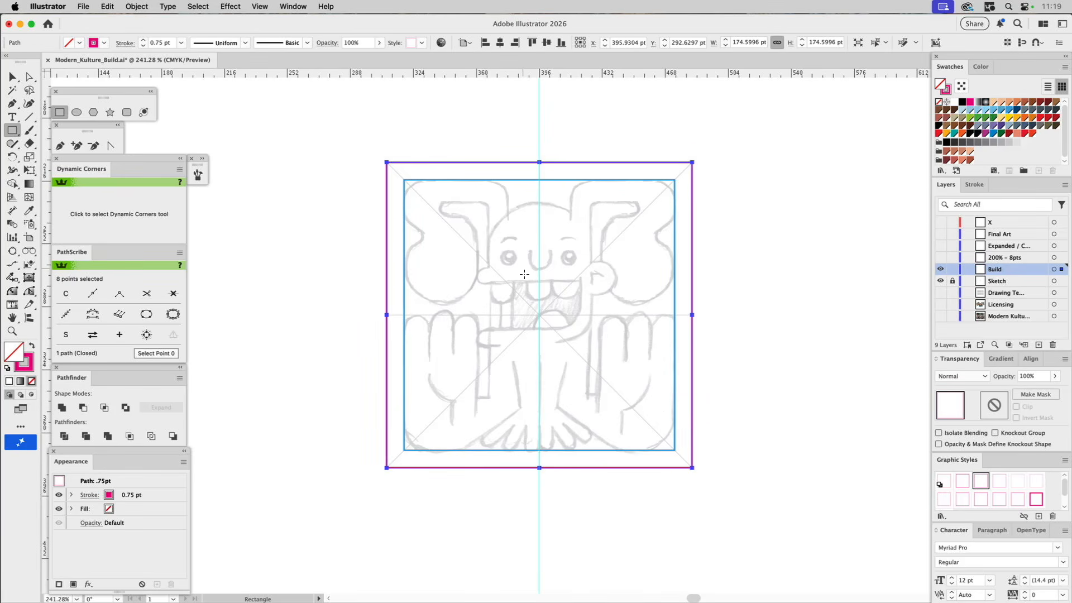
{"action": "left_click_drag", "start_coordinate": [538, 277], "coordinate": [590, 203]}
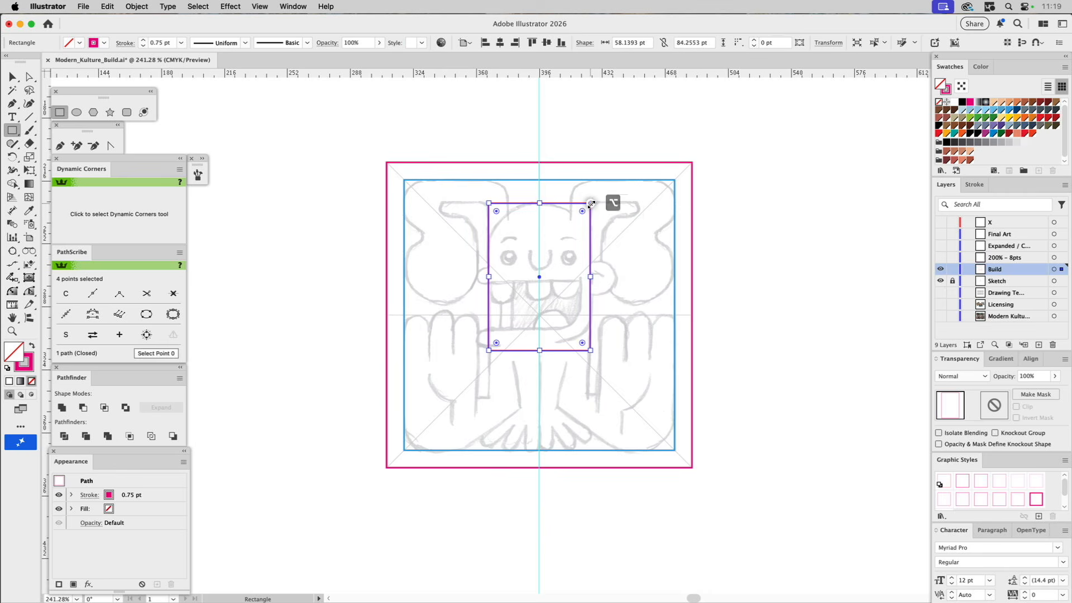
Round the rectangle's two top corners into a full arch and lower its bottom edge to make the shape about 111 pt tall.
{"action": "key", "text": "a"}
{"action": "mouse_move", "coordinate": [483, 194]}
{"action": "left_mouse_down"}
{"action": "mouse_move", "coordinate": [532, 219]}
{"action": "mouse_move", "coordinate": [598, 216]}
{"action": "mouse_move", "coordinate": [545, 304]}
{"action": "left_mouse_up"}
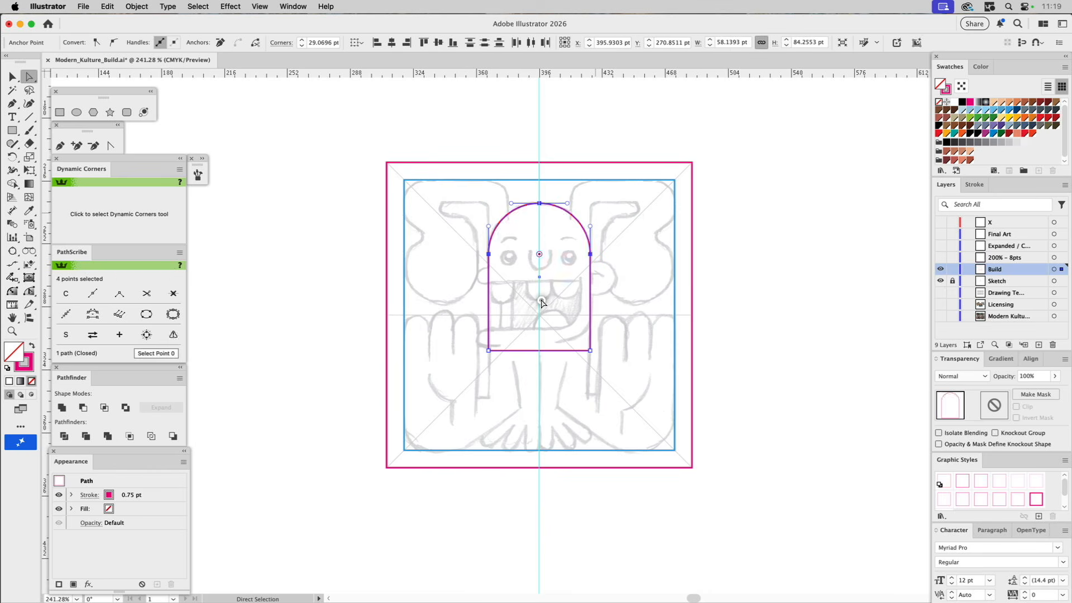
{"action": "left_click", "coordinate": [488, 351]}
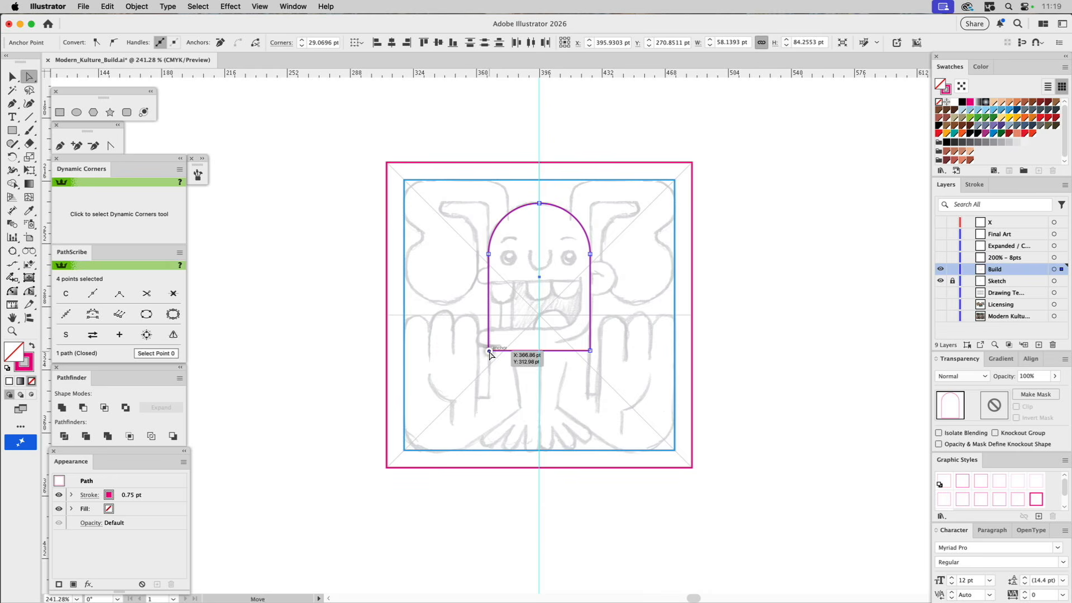
{"action": "left_click_drag", "start_coordinate": [590, 351], "coordinate": [589, 399]}
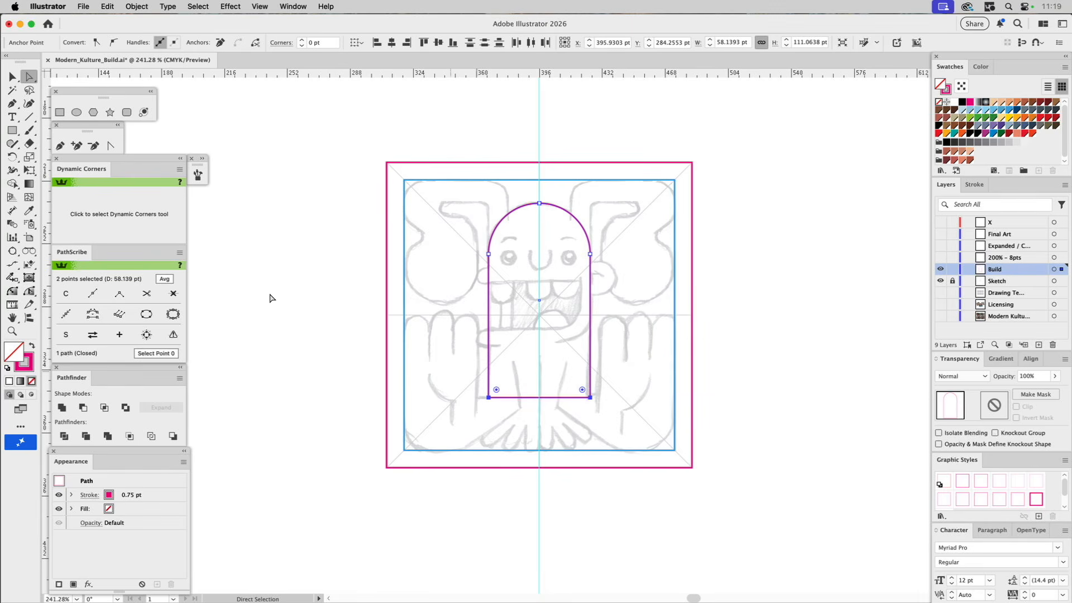
Try to cut the arch's outline at its two bottom corners and remove the bottom edge to leave the shape open.
{"action": "left_click_drag", "start_coordinate": [29, 143], "coordinate": [63, 158]}
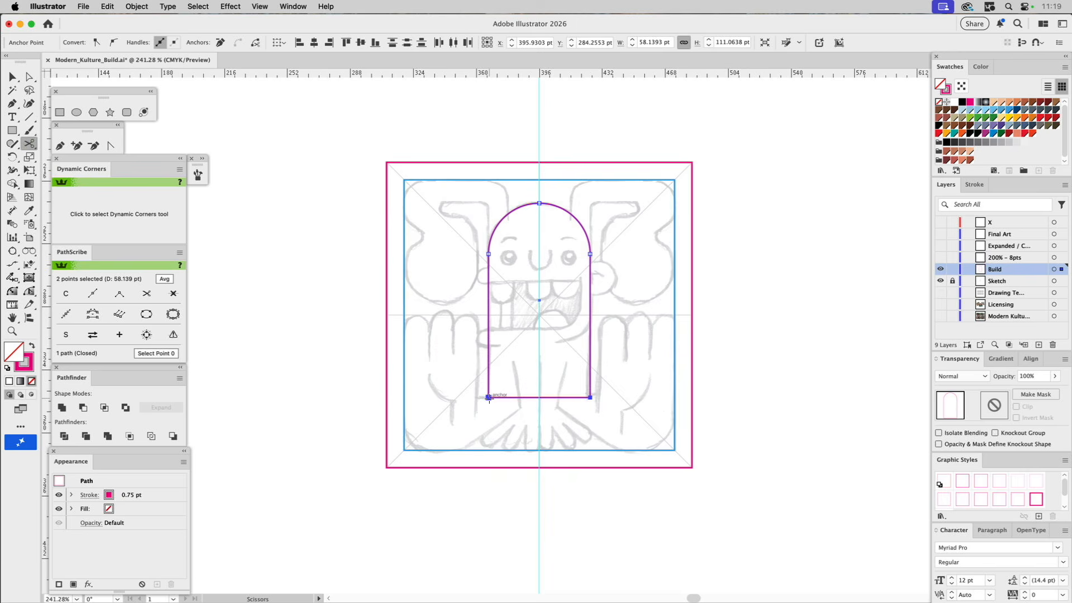
{"action": "left_click", "coordinate": [489, 398]}
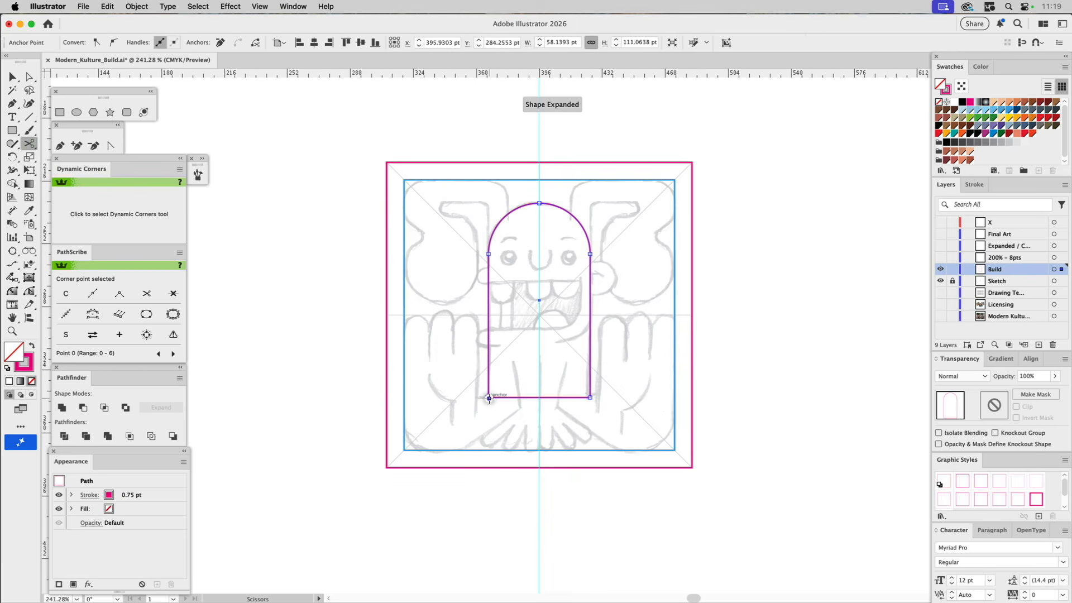
{"action": "left_click", "coordinate": [590, 398]}
{"action": "key", "text": "a"}
{"action": "key", "text": "super+shift+a"}
{"action": "left_click", "coordinate": [572, 397]}
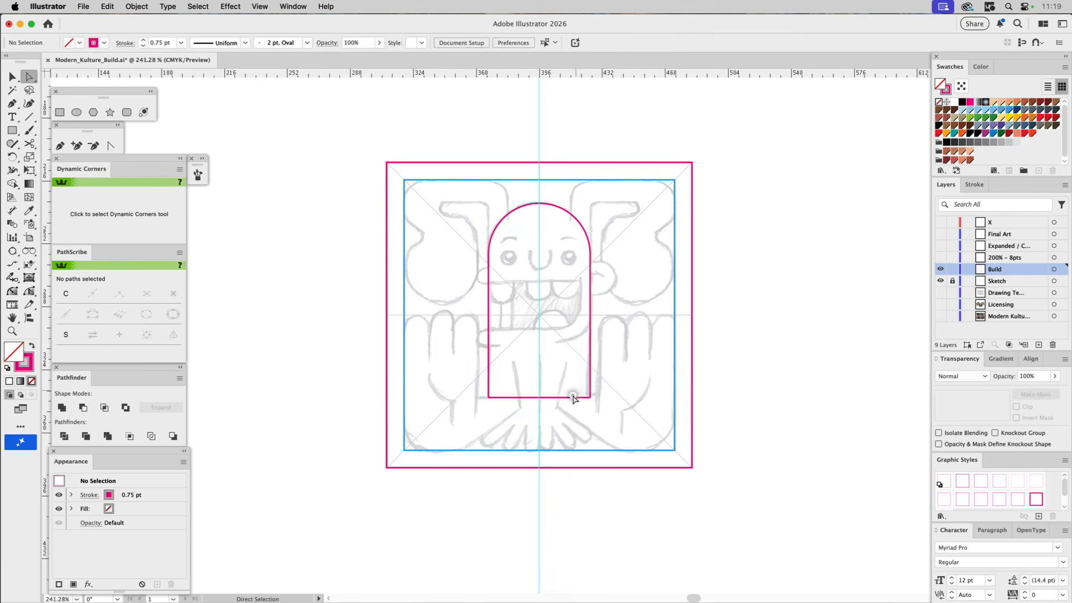
{"action": "key", "text": "Delete"}
{"action": "key", "text": "super+a"}
{"action": "key", "text": "super+j"}
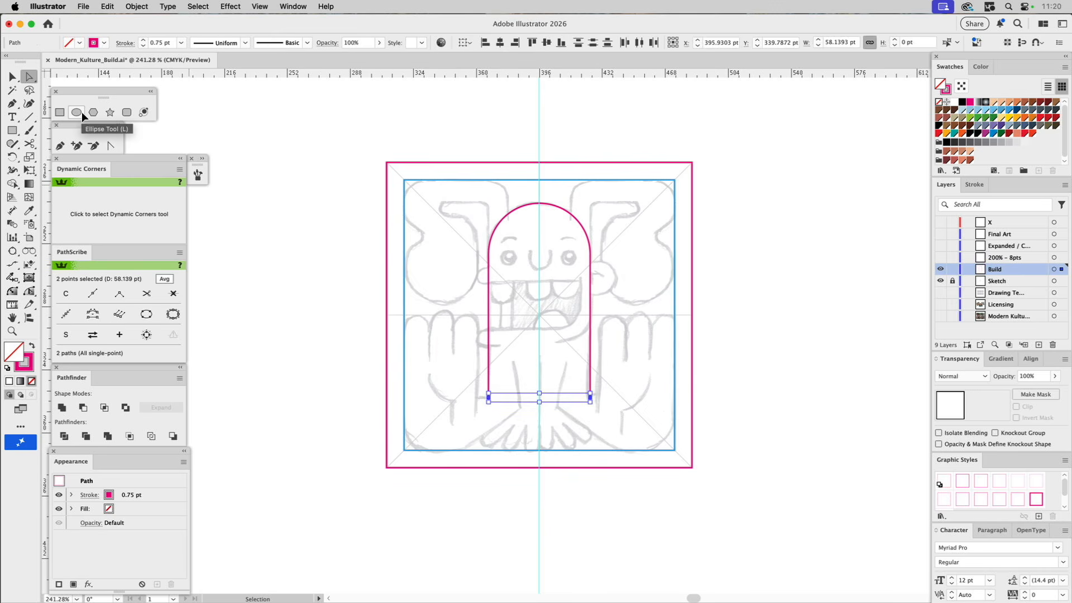
Make a scaled-down copy of the arch, about 17 by 9 pt with its rounded end facing left, and match its stroke to the large arch's 0.75 pt.
{"action": "key", "text": "a"}
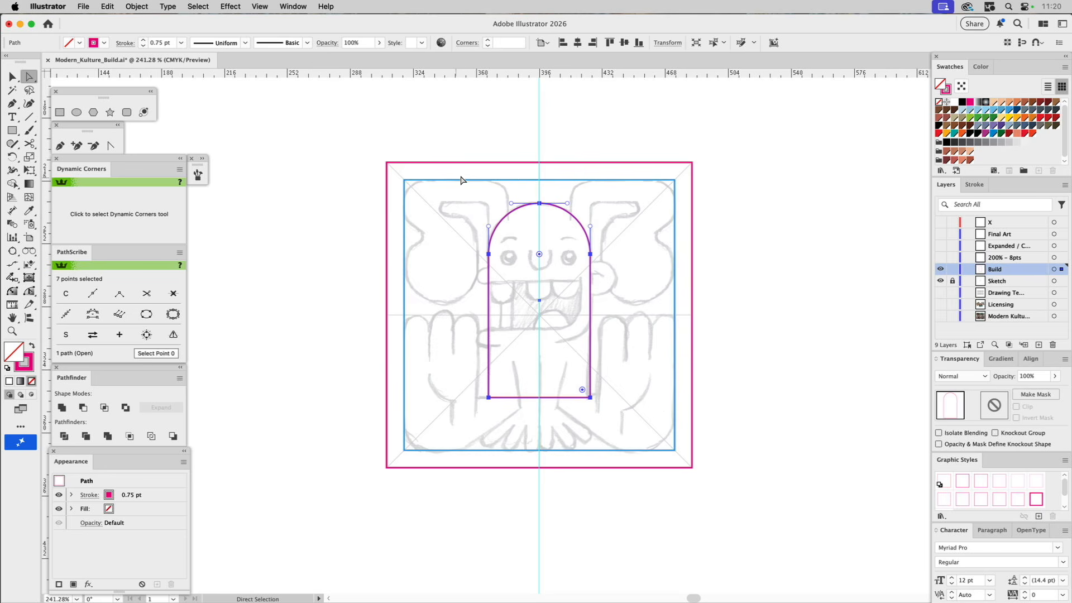
{"action": "key", "text": "v"}
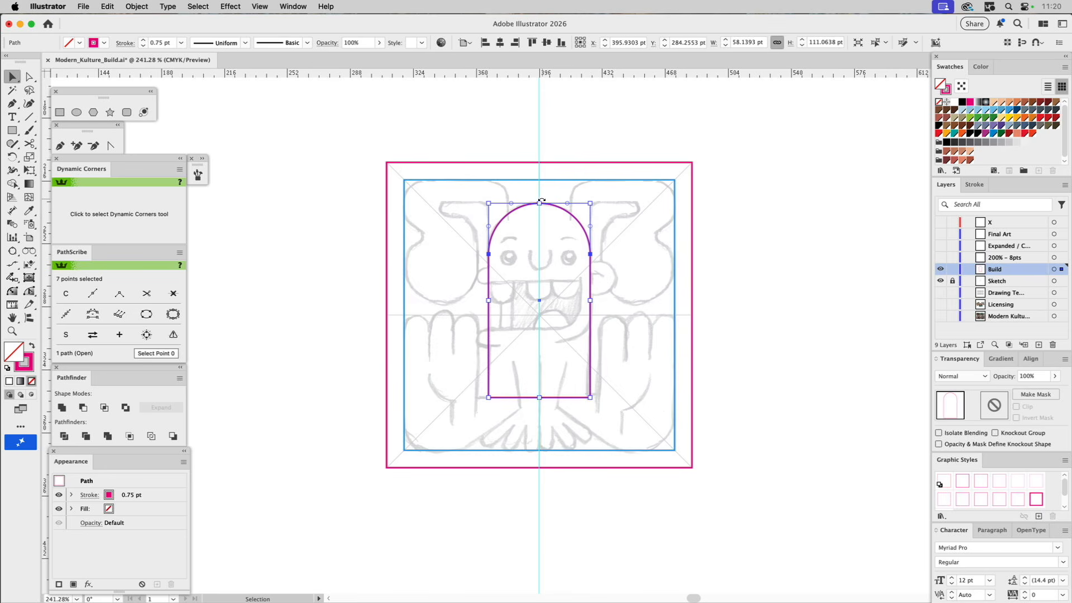
{"action": "left_click_drag", "start_coordinate": [539, 203], "coordinate": [486, 380]}
{"action": "key", "text": "i"}
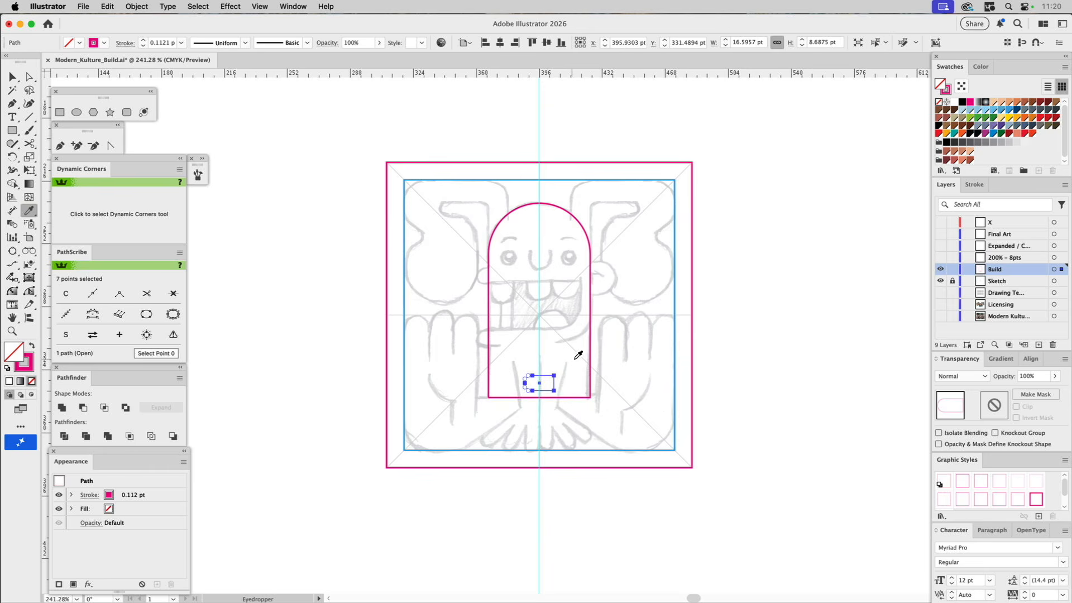
{"action": "left_click", "coordinate": [591, 352]}
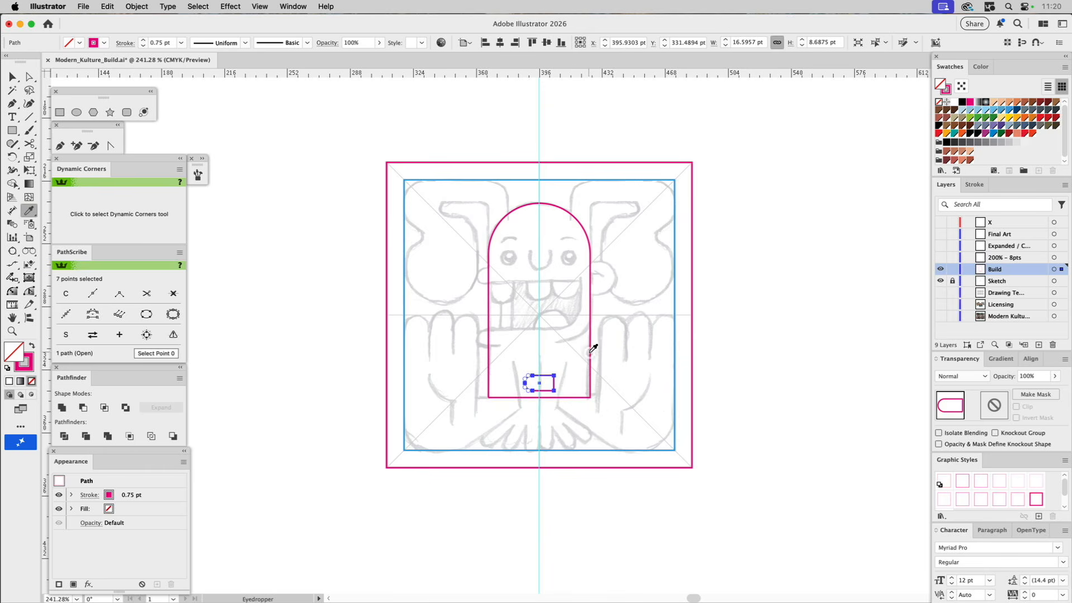
Place the small rounded shape over the sketched upper lip at the face's left edge and enlarge it to about 20 by 10 pt.
{"action": "key", "text": "v"}
{"action": "left_click", "coordinate": [553, 355]}
{"action": "left_click_drag", "start_coordinate": [546, 373], "coordinate": [499, 266]}
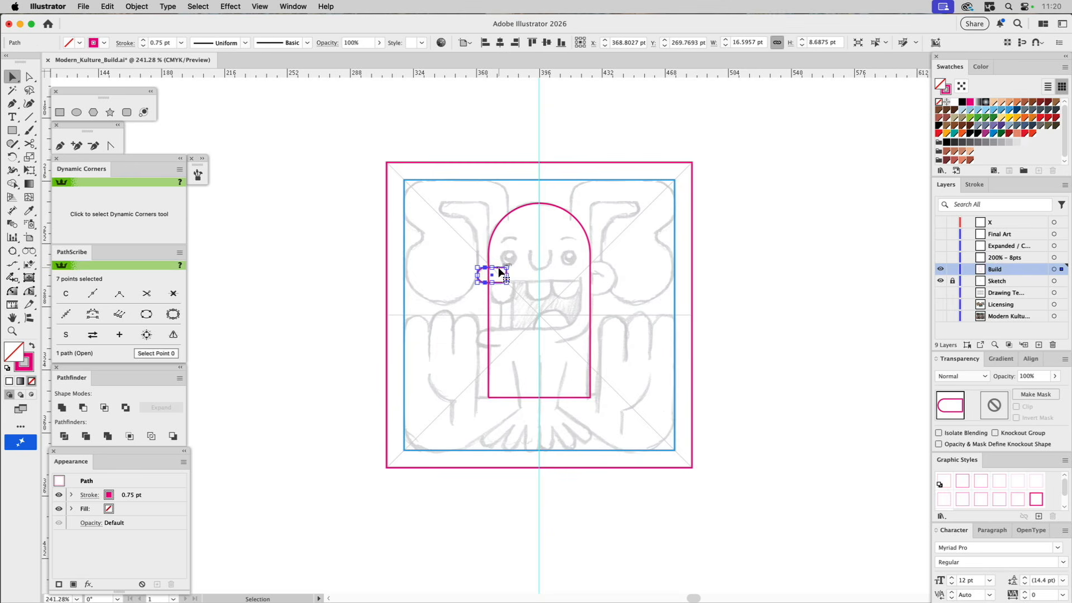
{"action": "left_click", "coordinate": [1036, 499]}
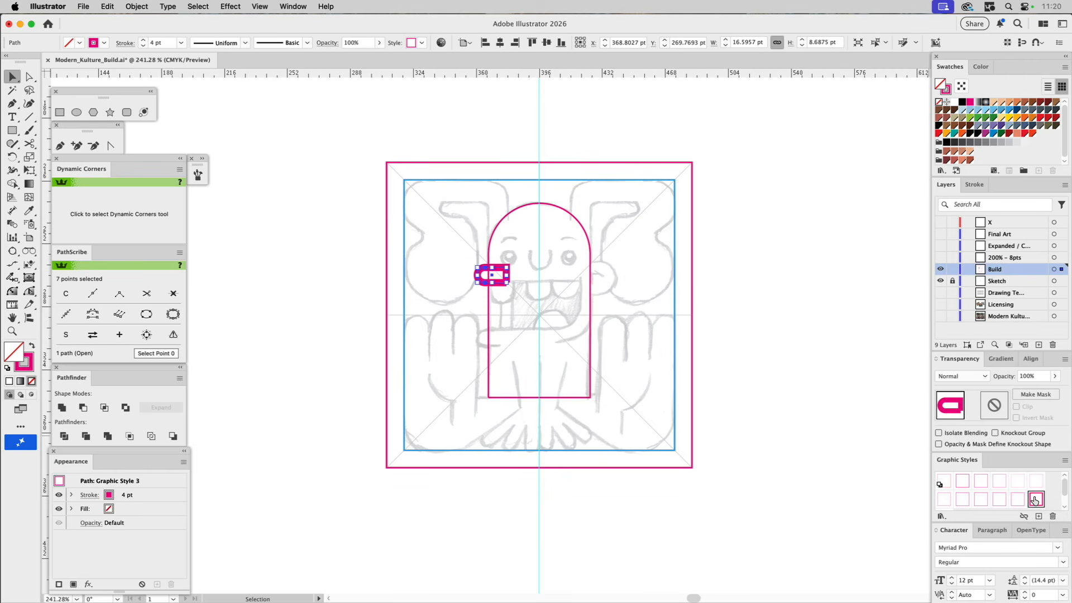
{"action": "key", "text": "cmd+z"}
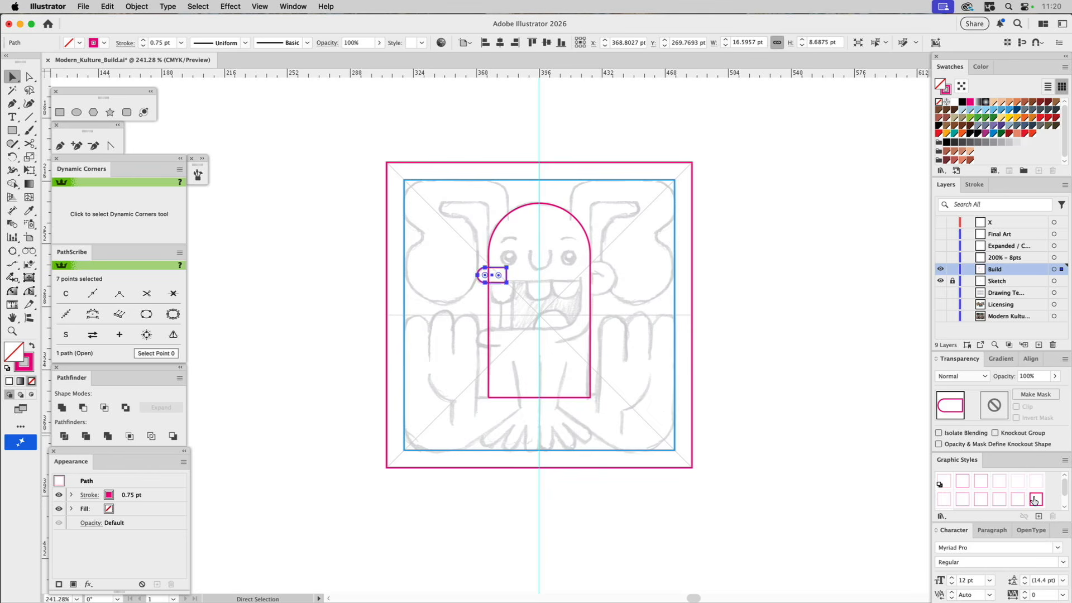
{"action": "left_click_drag", "start_coordinate": [508, 267], "coordinate": [513, 264]}
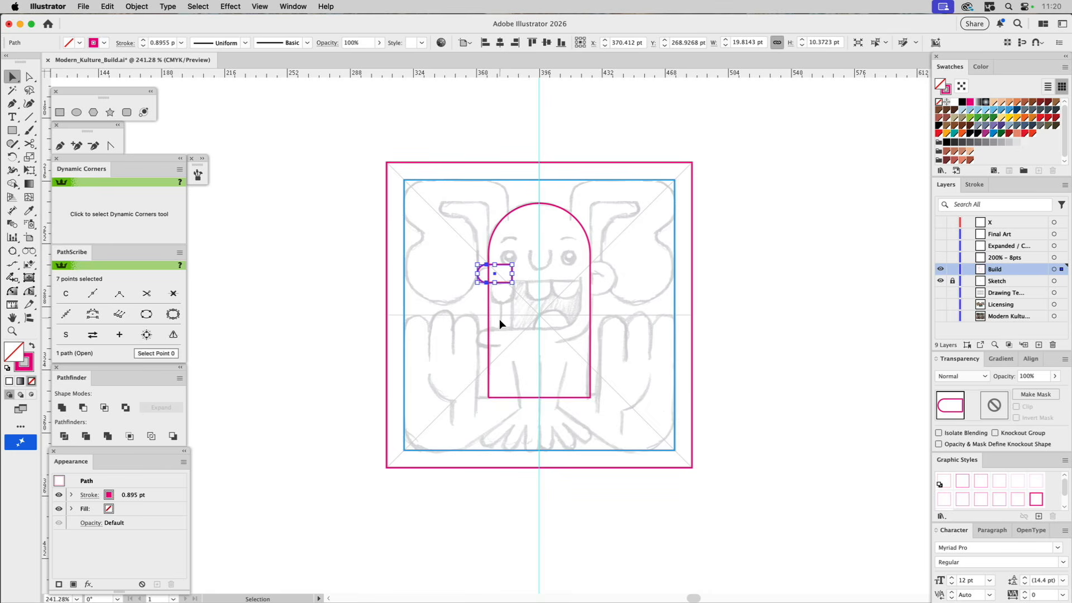
Duplicate the upper lip shape straight down onto the sketched lower lip.
{"action": "left_click", "coordinate": [504, 258]}
{"action": "left_click_drag", "start_coordinate": [493, 264], "coordinate": [494, 330]}
{"action": "key", "text": "a"}
{"action": "left_click", "coordinate": [518, 348]}
{"action": "left_click", "coordinate": [512, 347]}
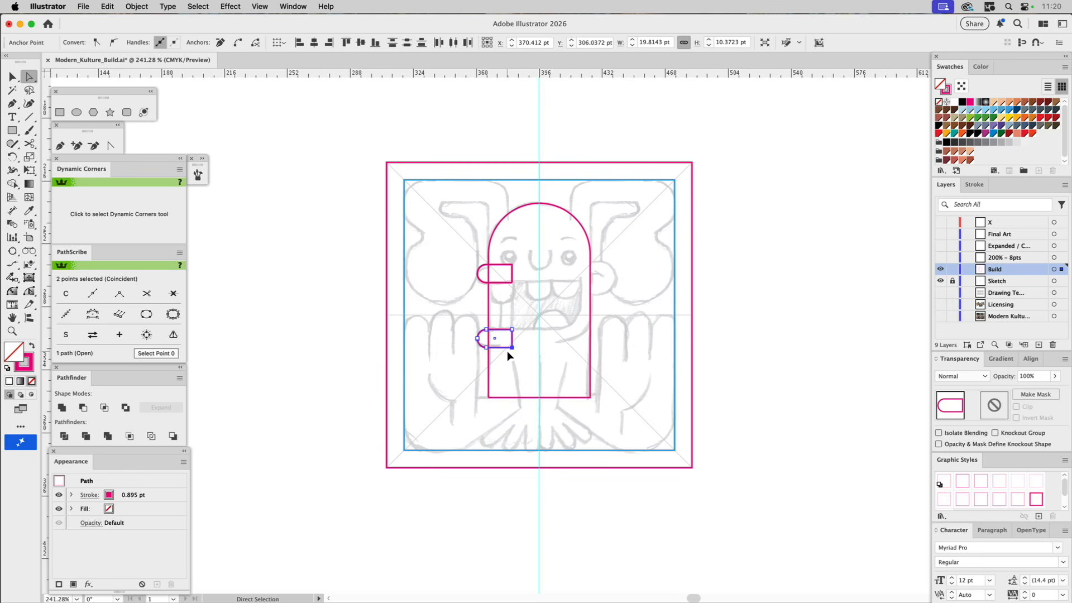
{"action": "left_click", "coordinate": [512, 282]}
{"action": "left_click", "coordinate": [523, 292]}
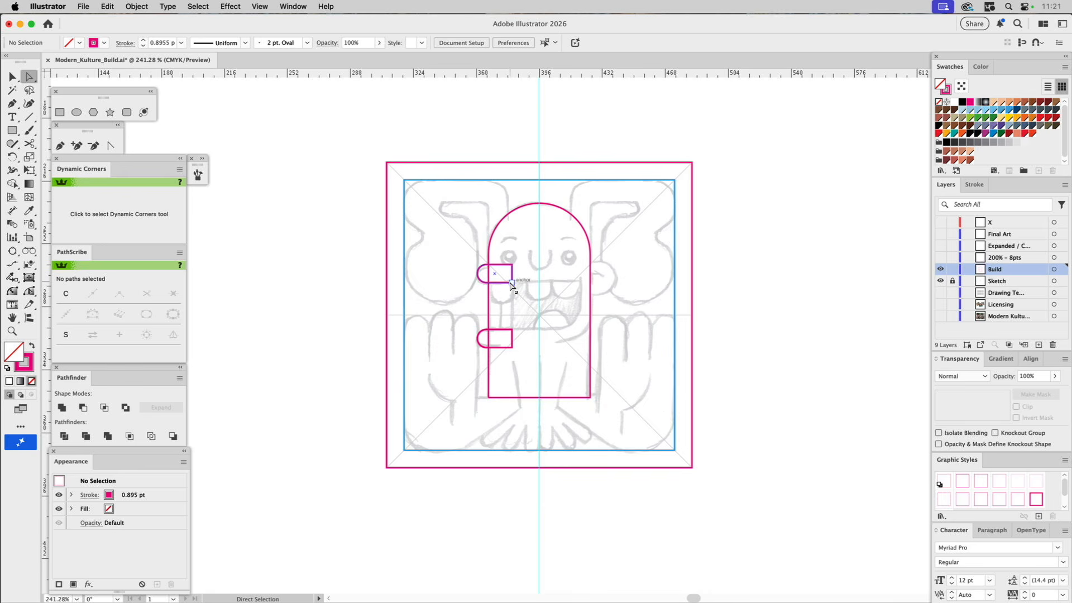
Draw a mouth rectangle about 27 pt tall between the two lips and extend its left edge past the body, making it about 61 pt wide.
{"action": "left_click", "coordinate": [60, 112]}
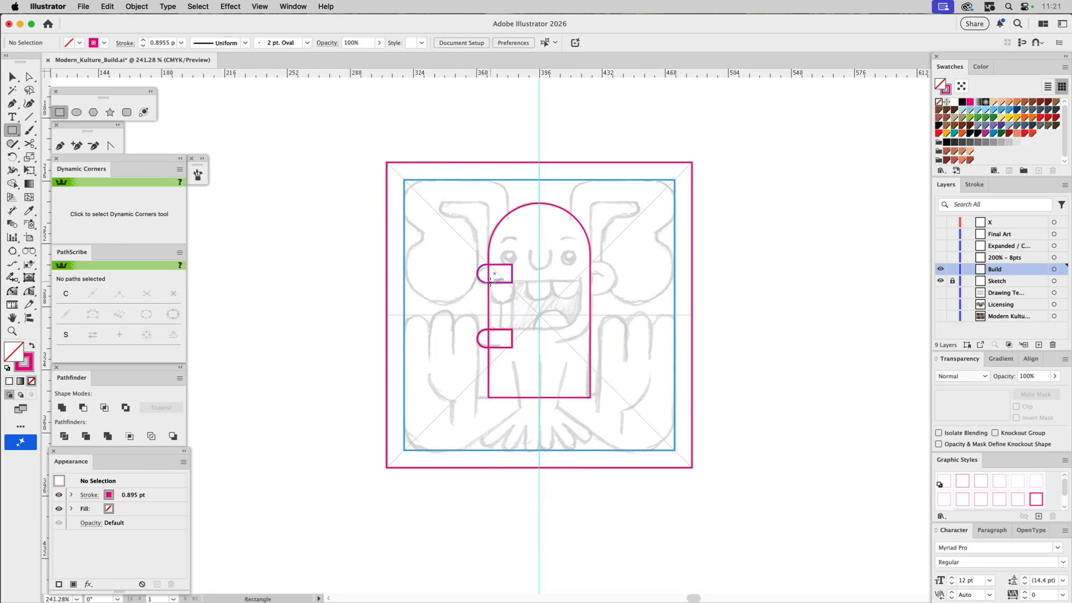
{"action": "left_click_drag", "start_coordinate": [490, 283], "coordinate": [575, 327]}
{"action": "key", "text": "a"}
{"action": "left_click", "coordinate": [512, 282]}
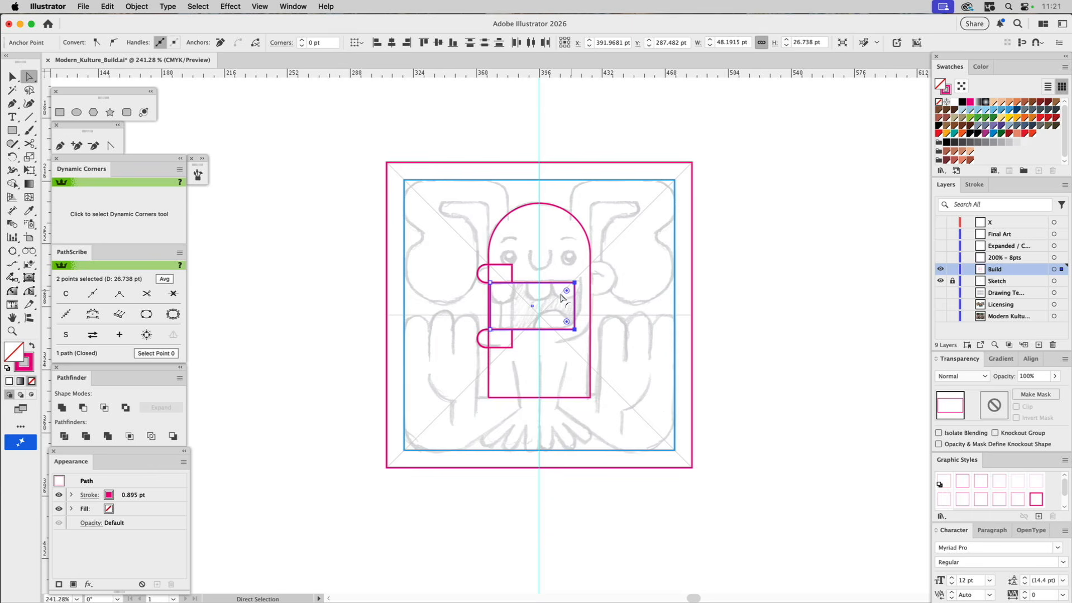
{"action": "left_click", "coordinate": [490, 283]}
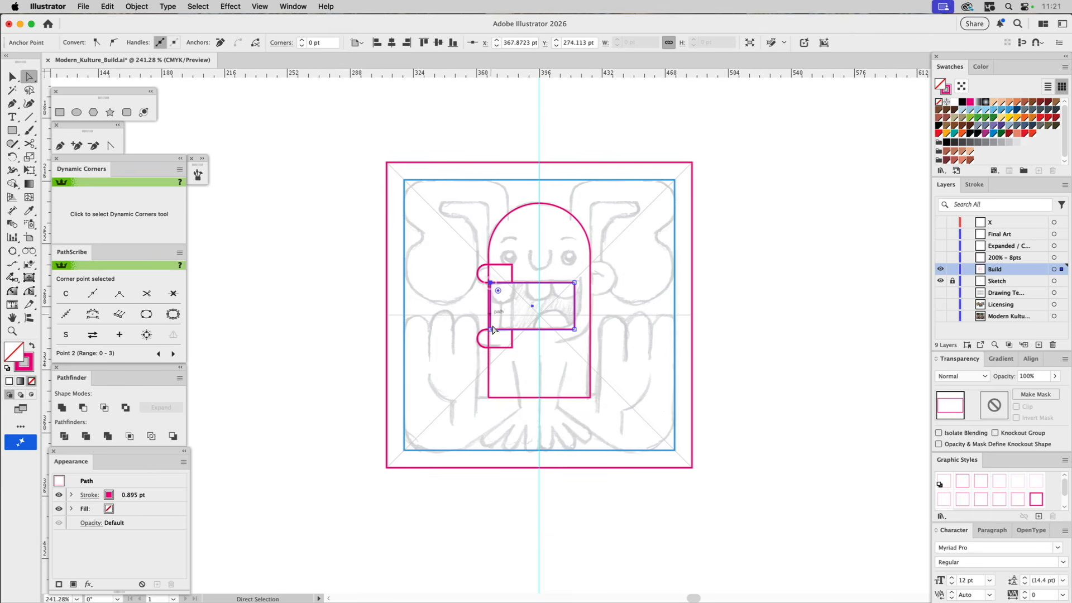
{"action": "left_click", "coordinate": [491, 329], "text": "shift"}
{"action": "left_click_drag", "start_coordinate": [490, 329], "coordinate": [469, 328]}
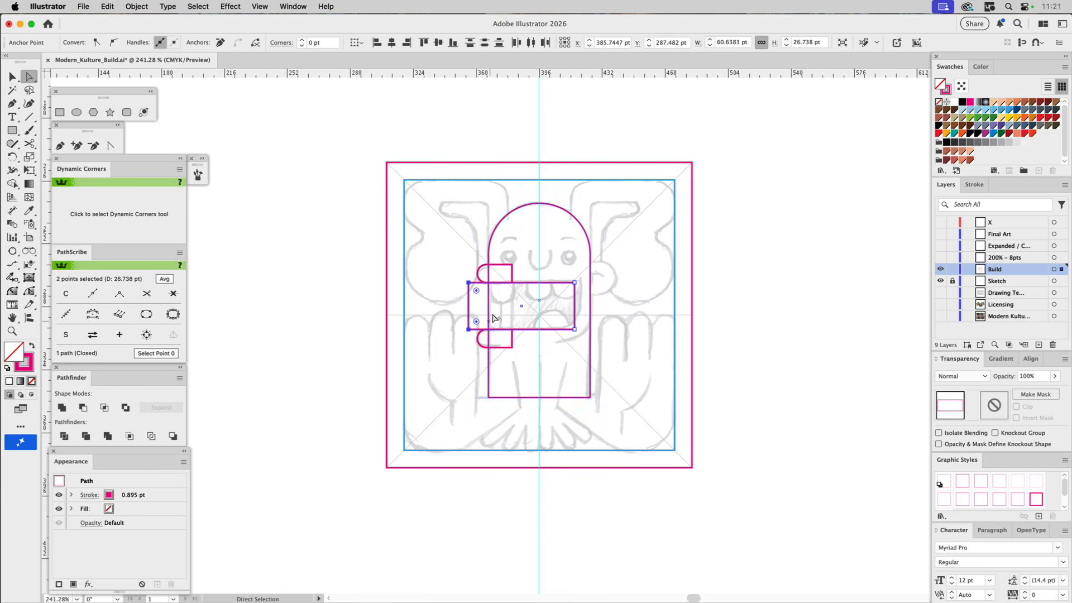
Subtract the mouth rectangle from the arched body shape with Minus Front.
{"action": "key", "text": "v"}
{"action": "left_click_drag", "start_coordinate": [515, 230], "coordinate": [458, 232]}
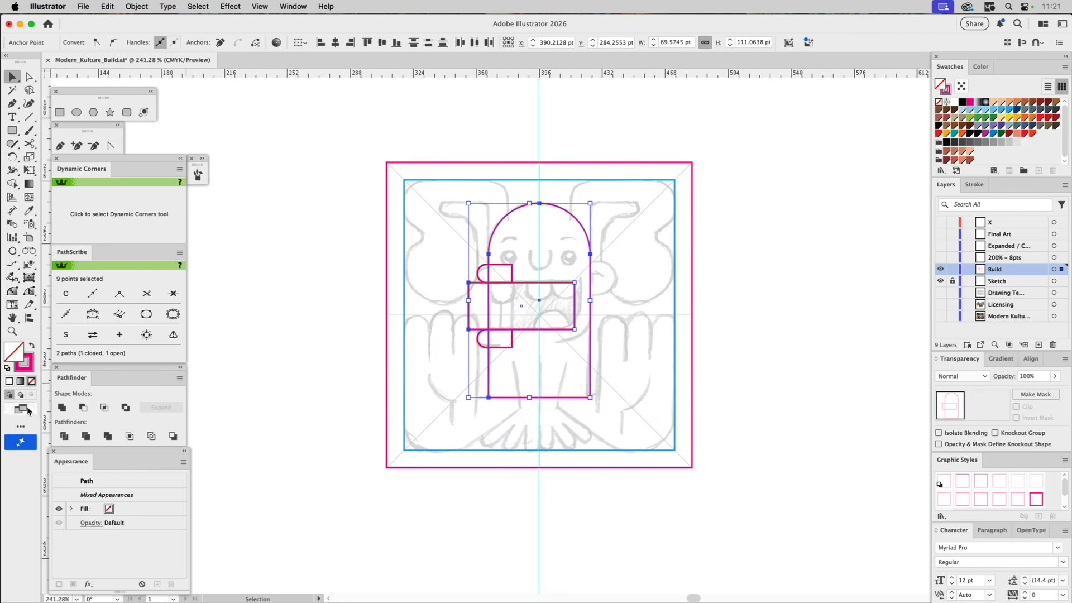
{"action": "left_click", "coordinate": [82, 407]}
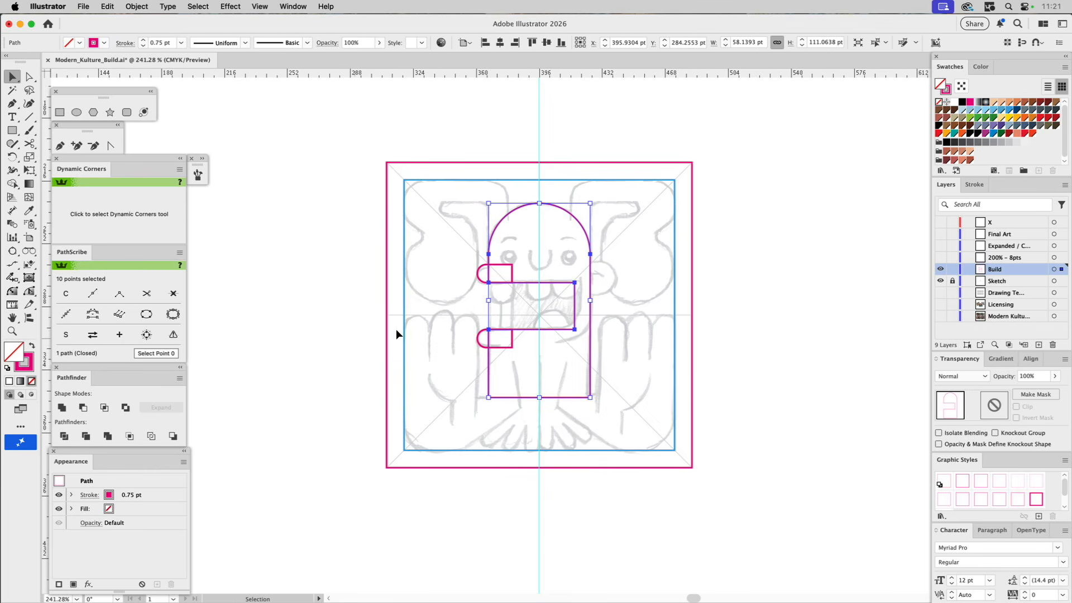
{"action": "left_click", "coordinate": [504, 302]}
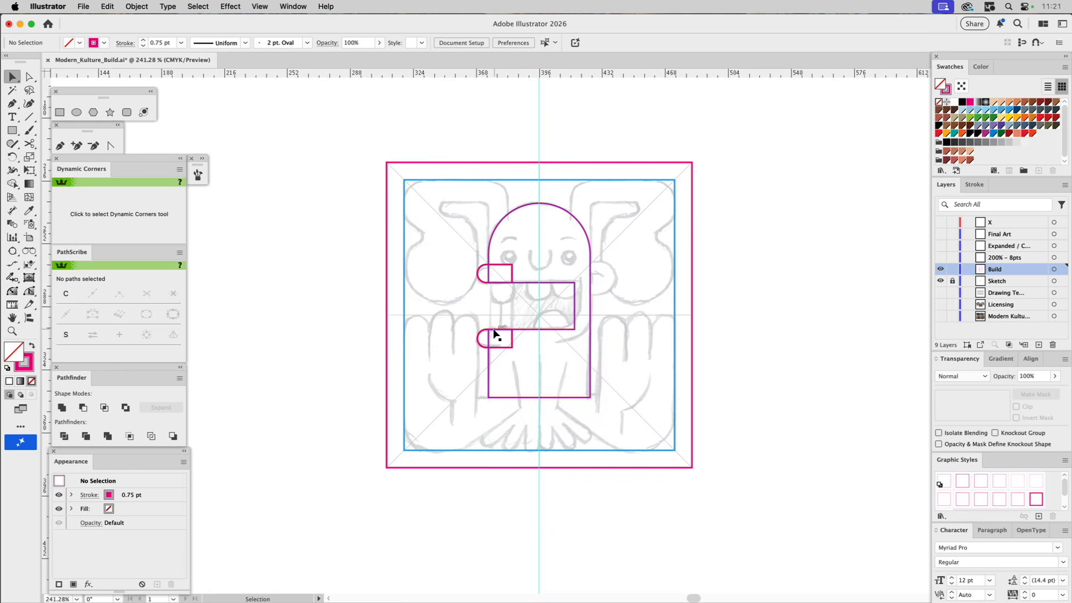
Unite both lip shapes with the body and apply Graphic Style 3 with its 4 pt magenta stroke to the combined outline.
{"action": "left_click", "coordinate": [513, 337]}
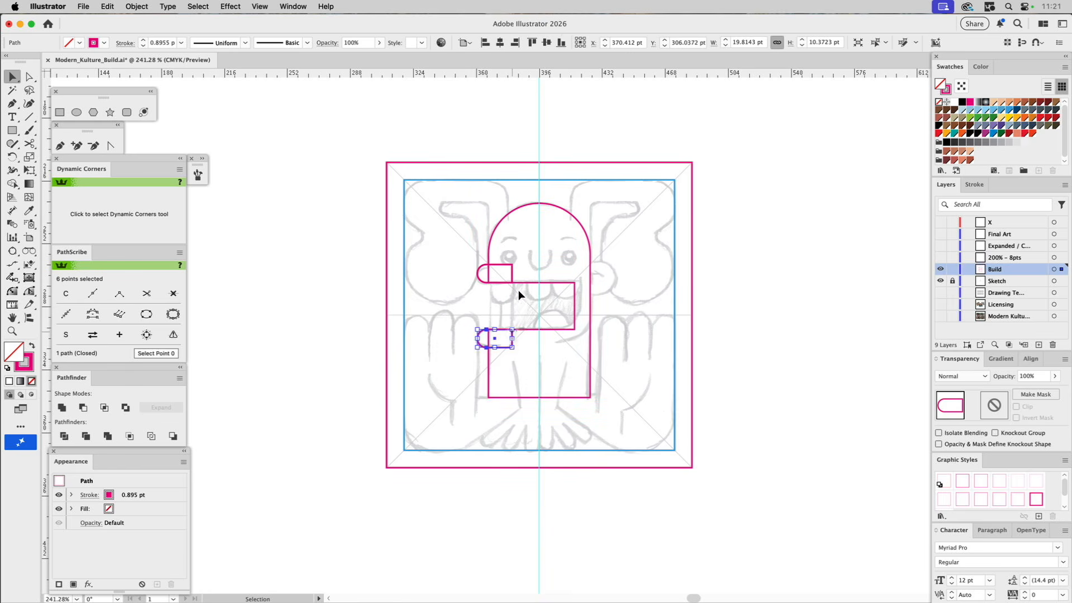
{"action": "left_click_drag", "start_coordinate": [512, 278], "coordinate": [490, 355]}
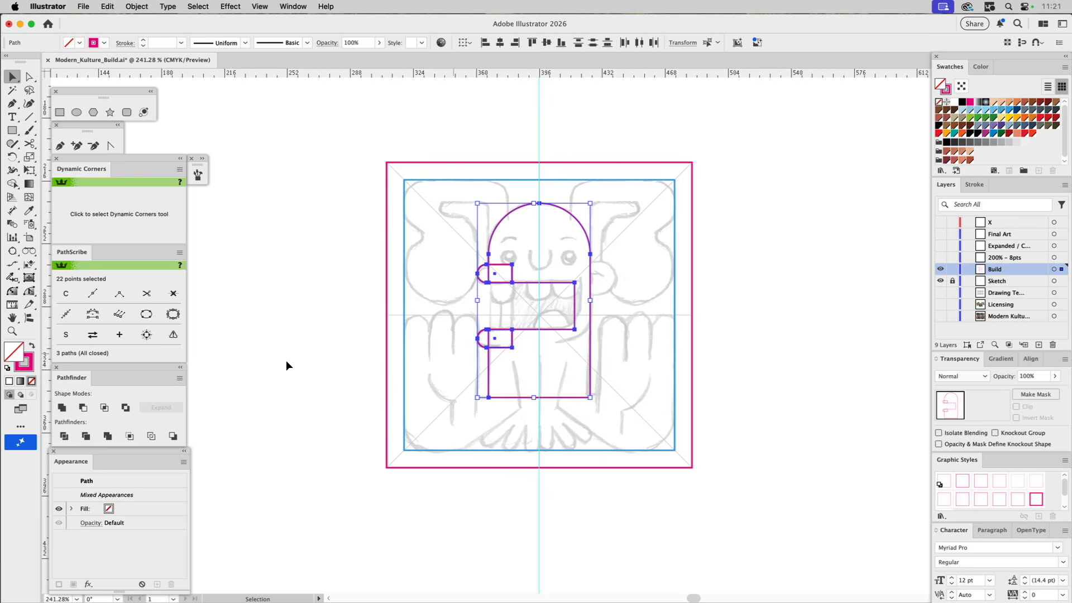
{"action": "left_click", "coordinate": [63, 408]}
{"action": "left_click", "coordinate": [506, 380]}
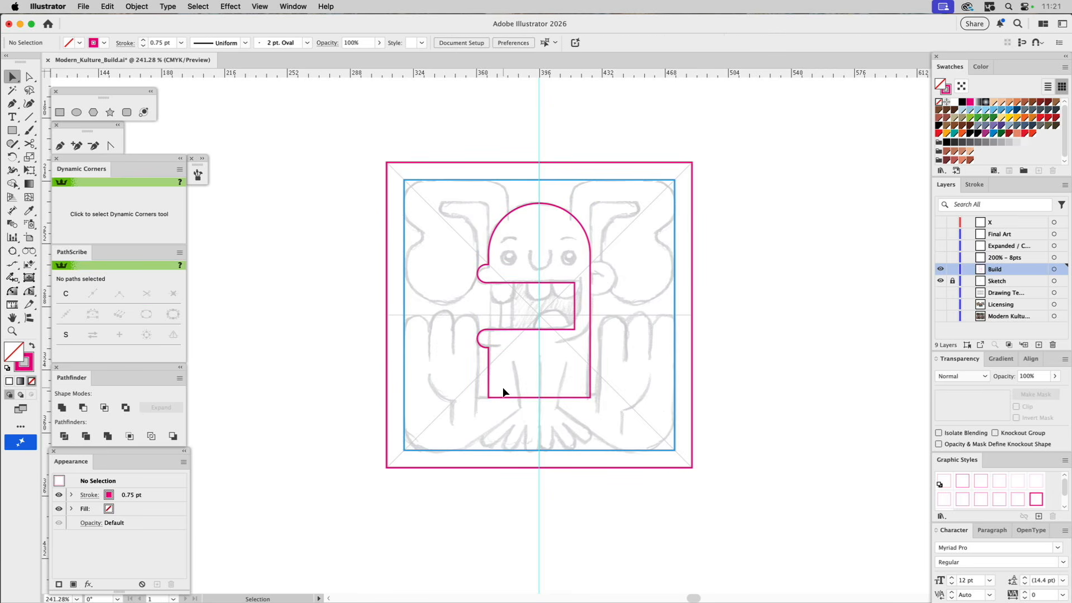
{"action": "left_click", "coordinate": [528, 282]}
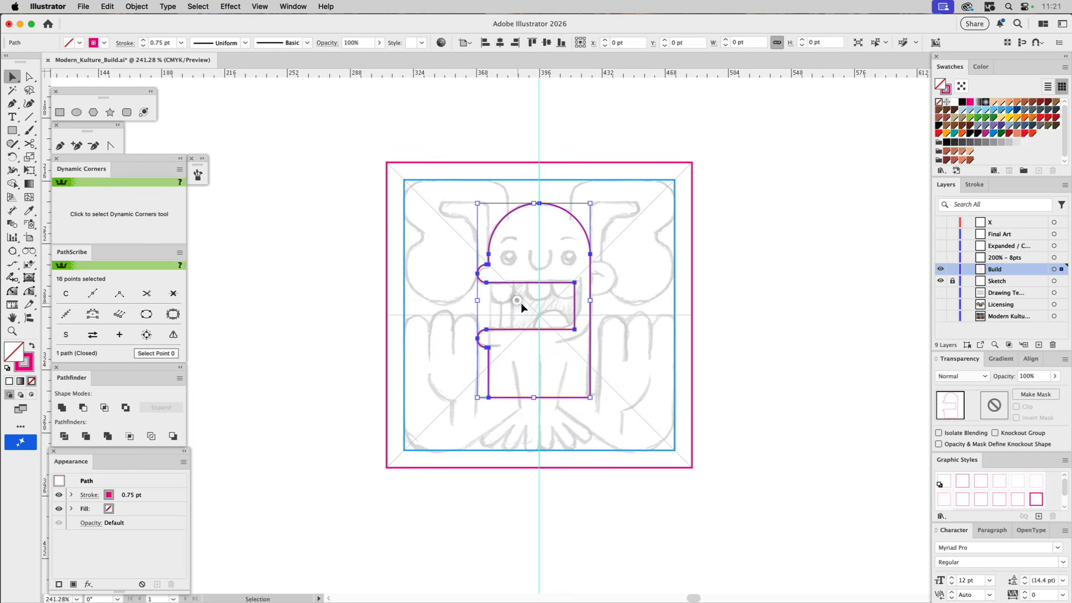
{"action": "left_click", "coordinate": [1036, 499]}
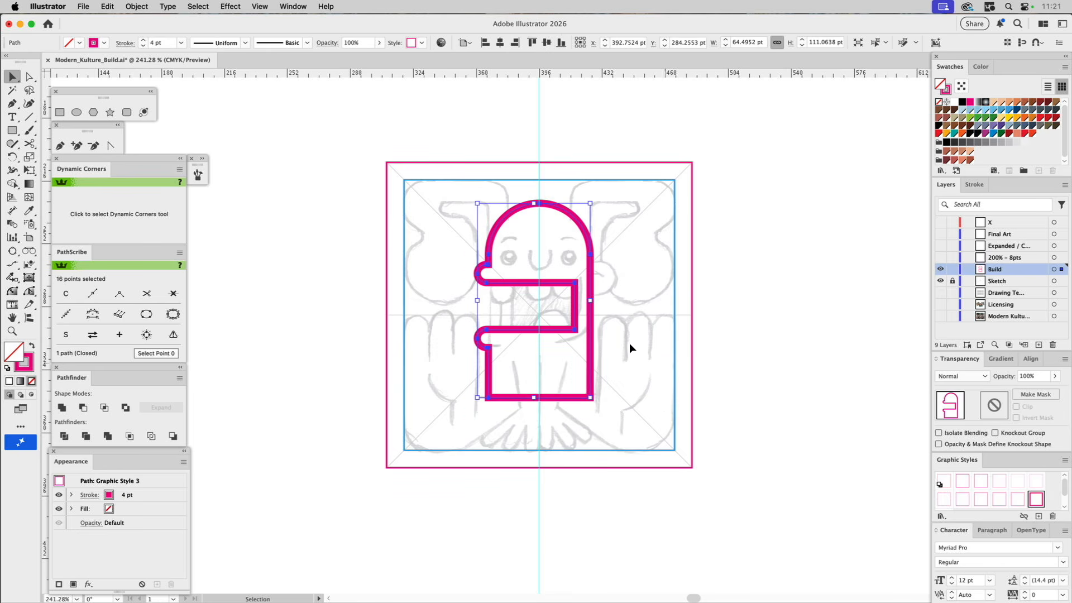
Try rounding the mouth opening's lower inner corner with a radius of about 14.9 pt.
{"action": "key", "text": "a"}
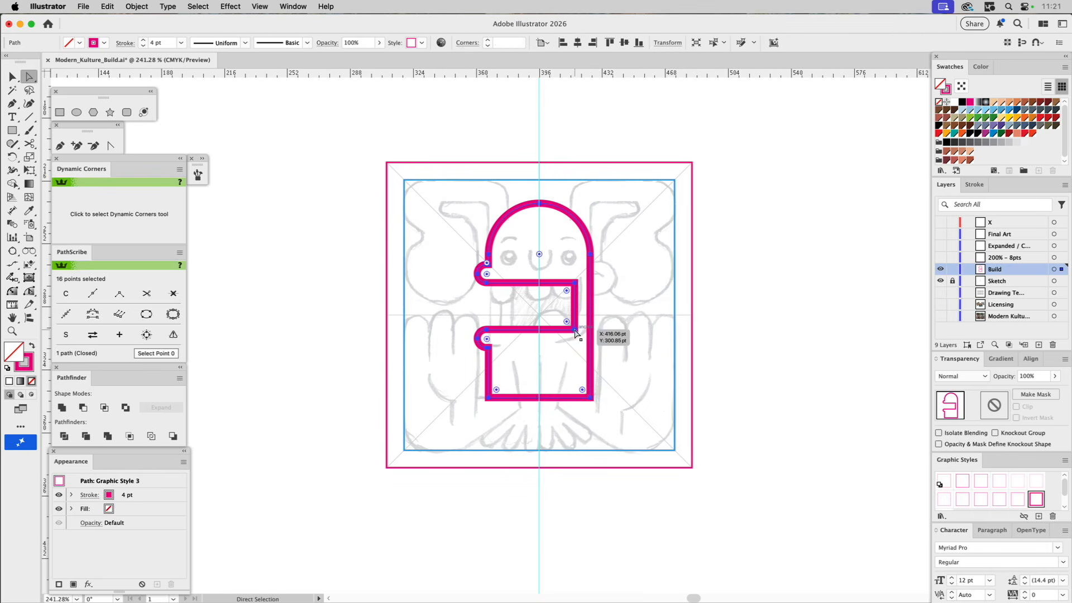
{"action": "left_click", "coordinate": [575, 329]}
{"action": "left_click_drag", "start_coordinate": [569, 324], "coordinate": [550, 304]}
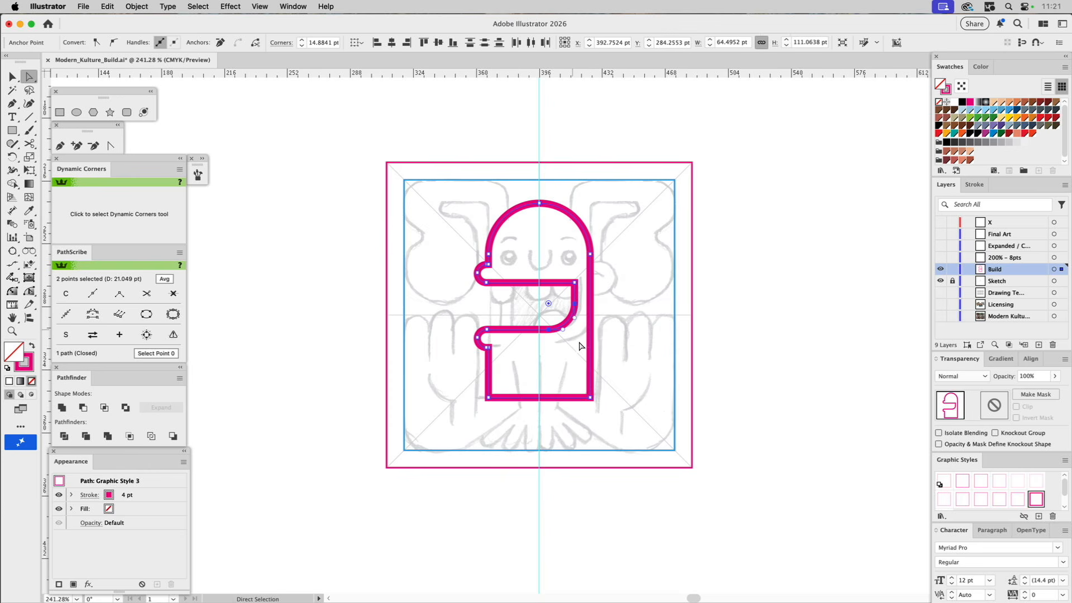
{"action": "key", "text": "v"}
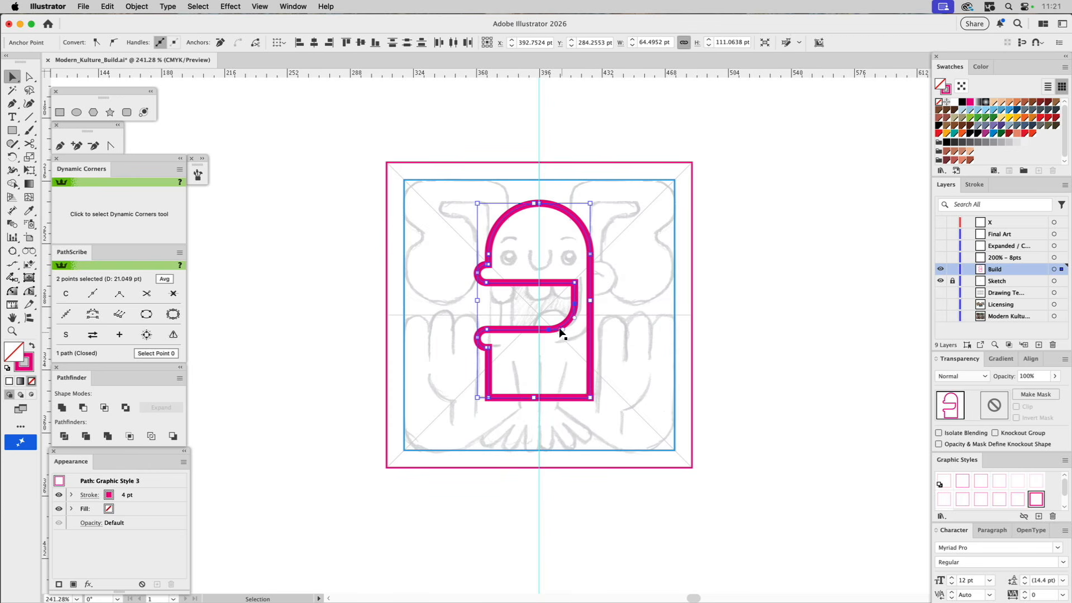
{"action": "left_click", "coordinate": [549, 310]}
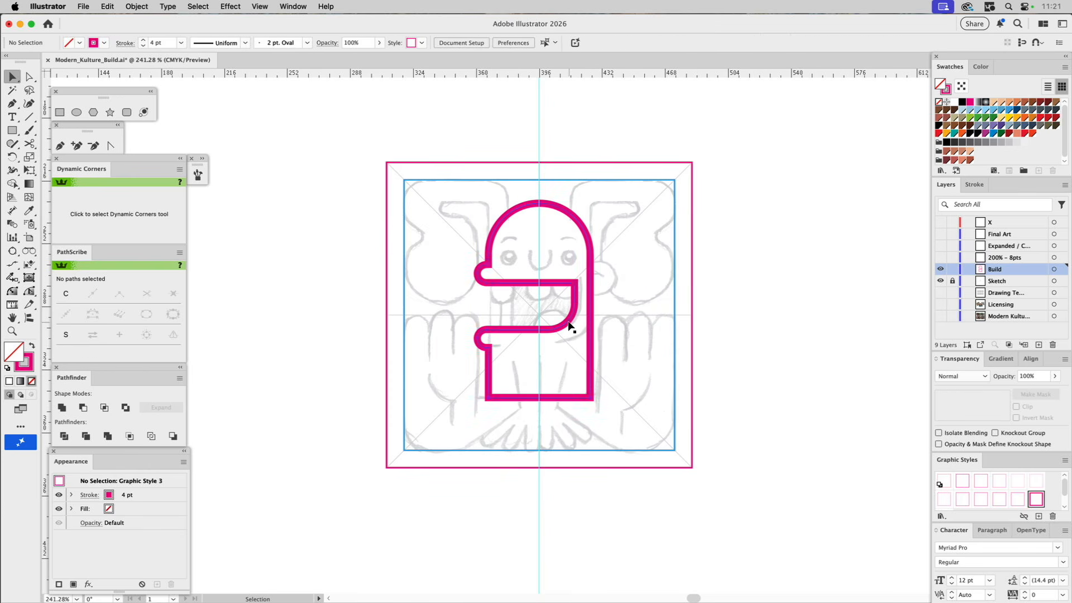
{"action": "left_click", "coordinate": [570, 325]}
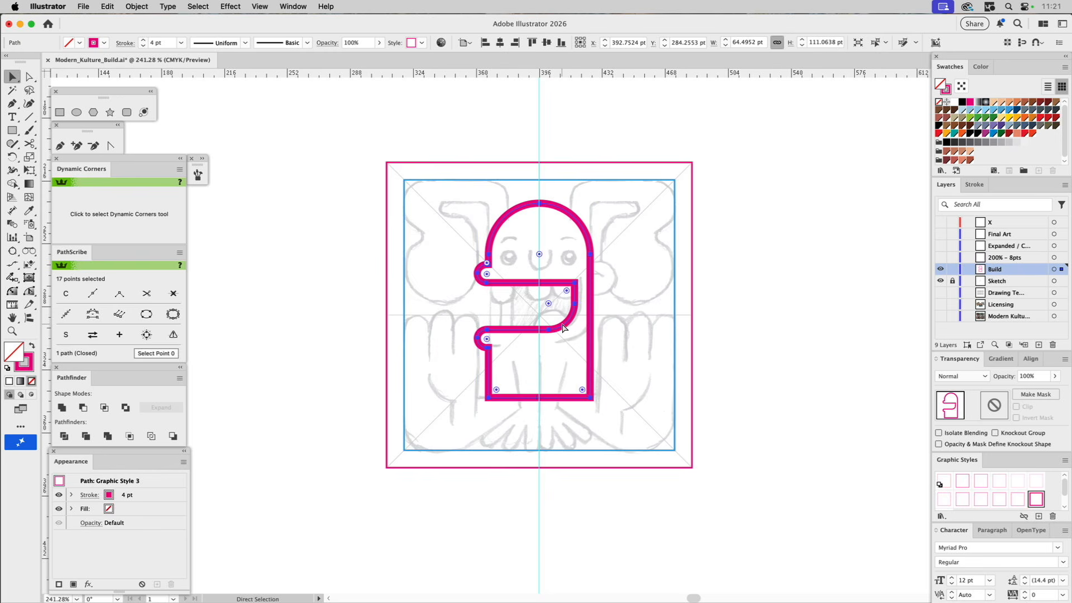
{"action": "key", "text": "super+z"}
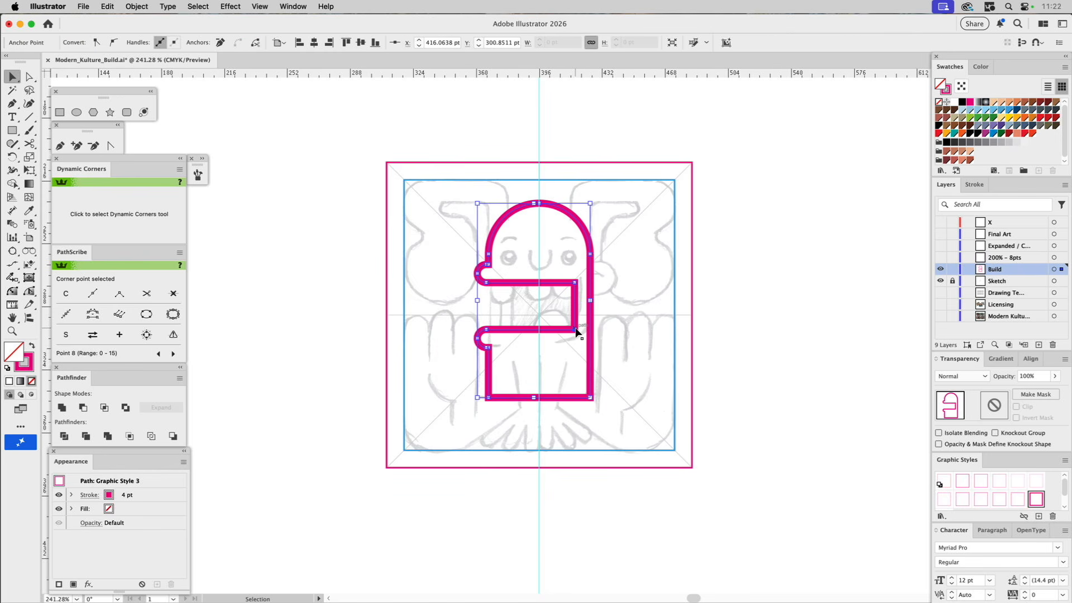
Draw a temporary rectangle in the mouth opening, shift it against the body's side wall, and delete it.
{"action": "left_click", "coordinate": [60, 112]}
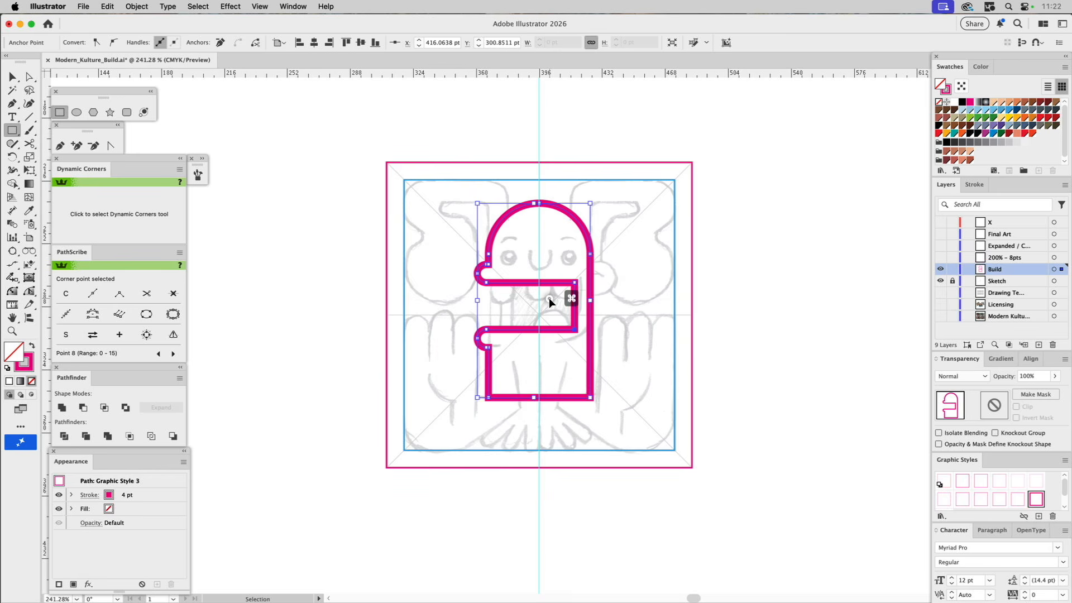
{"action": "key", "text": "super+shift+a"}
{"action": "left_click_drag", "start_coordinate": [575, 282], "coordinate": [511, 330]}
{"action": "left_click_drag", "start_coordinate": [577, 306], "coordinate": [587, 306]}
{"action": "key", "text": "Delete"}
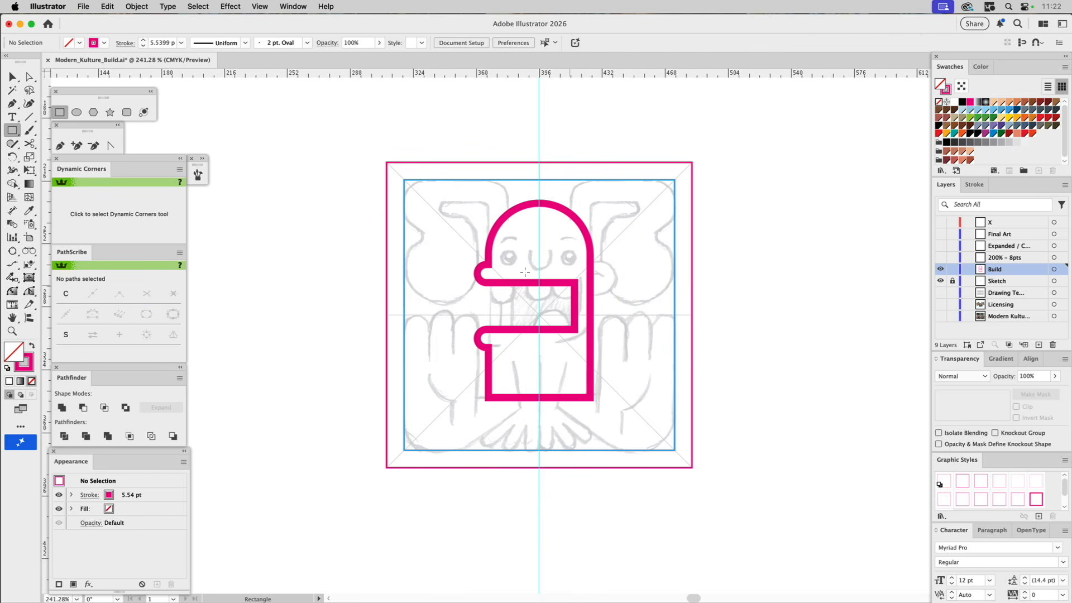
Nudge the two corner points of the mouth opening's inner vertical edge left by three small increments.
{"action": "key", "text": "a"}
{"action": "left_click_drag", "start_coordinate": [570, 276], "coordinate": [578, 341]}
{"action": "key", "text": "Left"}
{"action": "key", "text": "Left"}
{"action": "key", "text": "Left"}
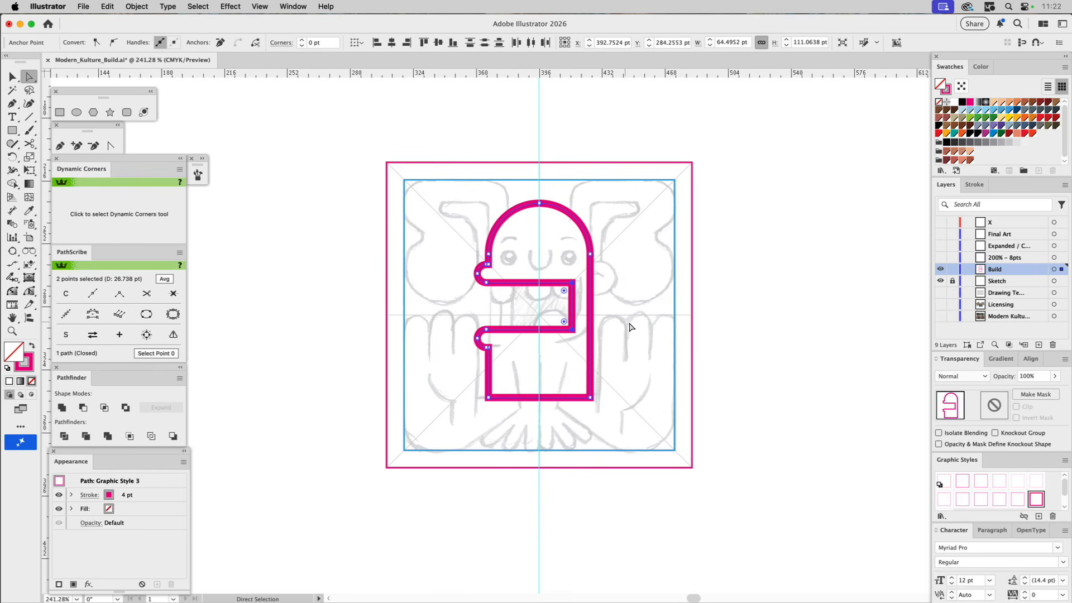
Draw an open Pen path at the lower lip's base with a diagonal start, a horizontal segment and a vertical segment up into the mouth.
{"action": "left_click", "coordinate": [632, 323]}
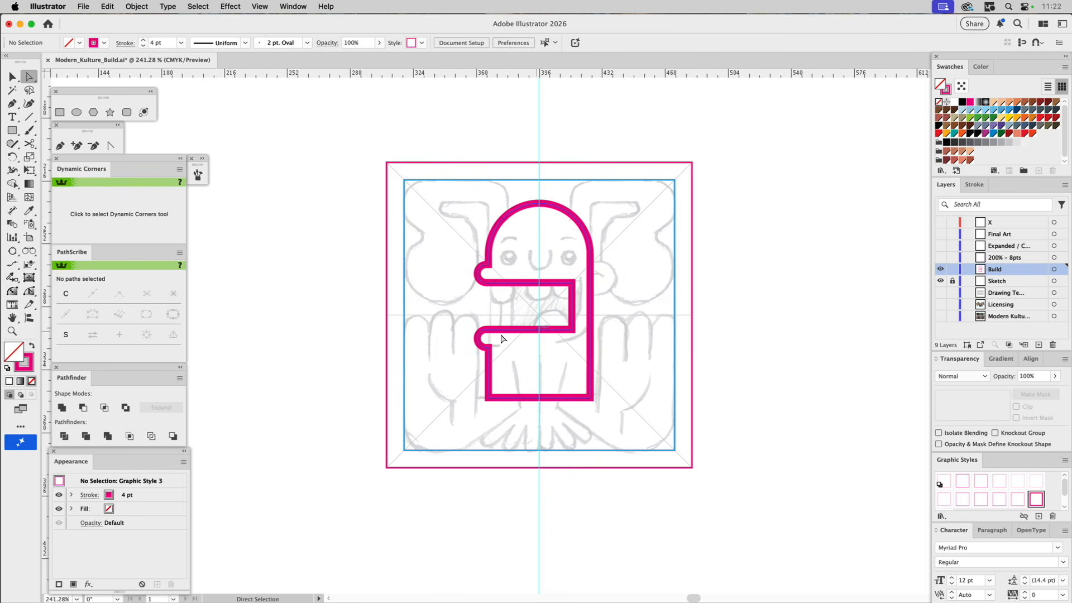
{"action": "left_click", "coordinate": [58, 146]}
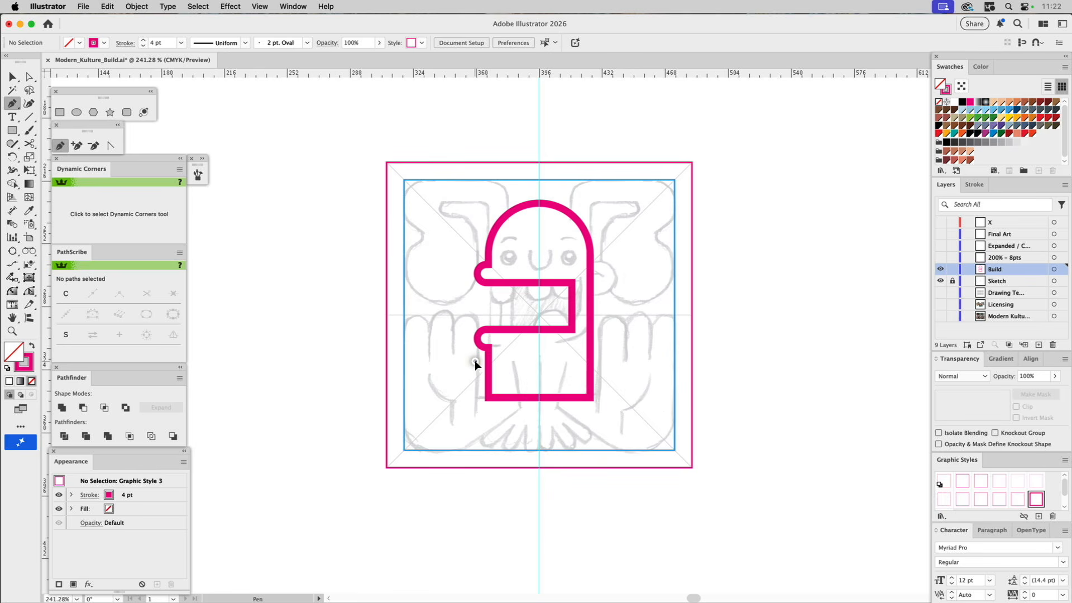
{"action": "left_click_drag", "start_coordinate": [490, 350], "coordinate": [475, 360]}
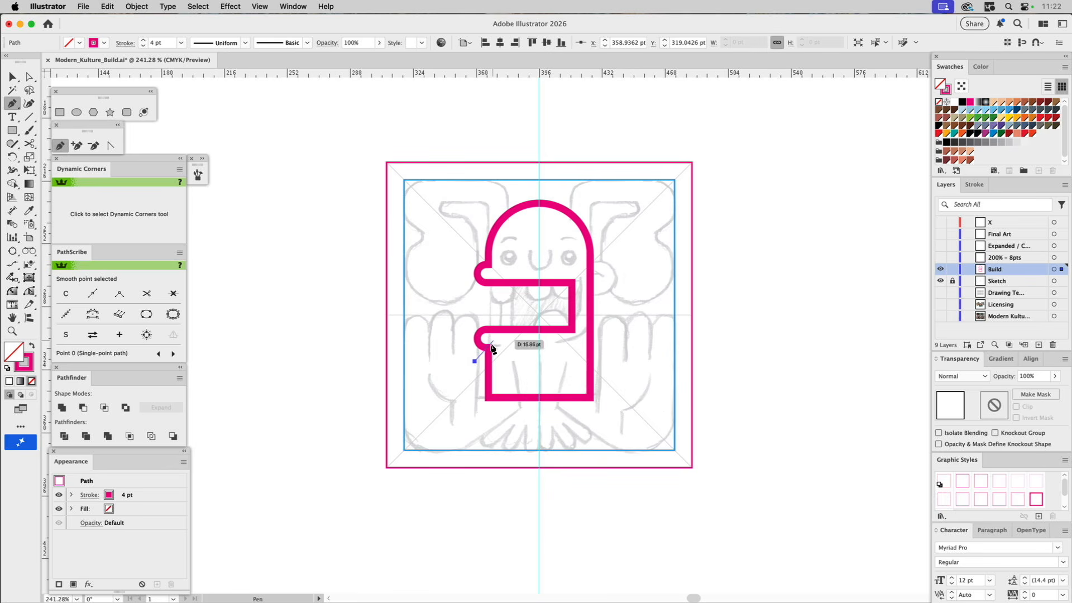
{"action": "left_click", "coordinate": [532, 347]}
{"action": "left_click", "coordinate": [532, 307]}
{"action": "key", "text": "a"}
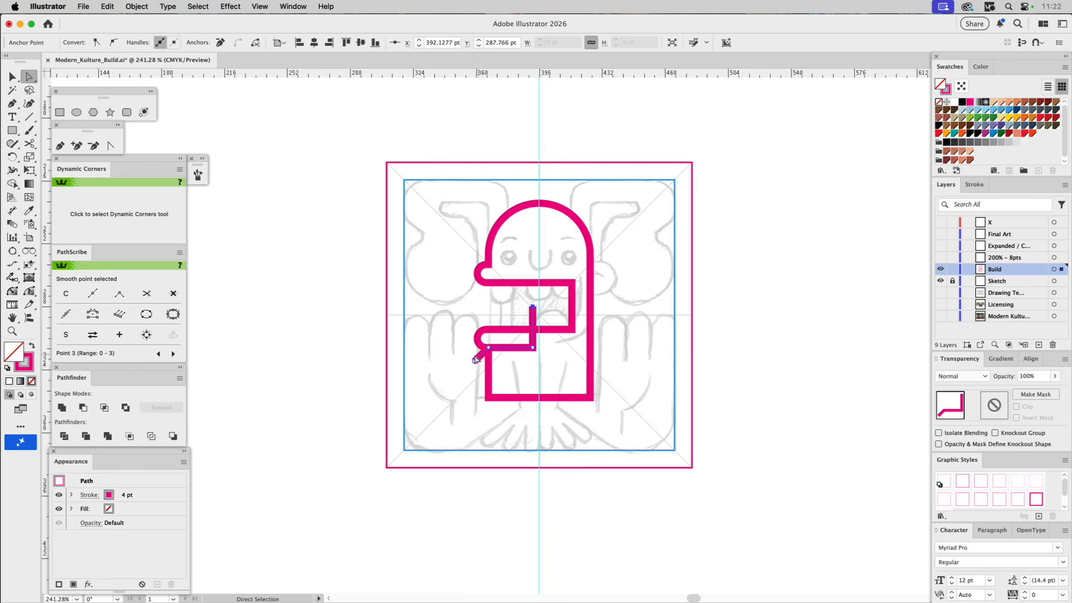
Delete the path's diagonal start point and move the remaining L-shape so its vertical segment sits on the body's right wall.
{"action": "left_click", "coordinate": [474, 361]}
{"action": "key", "text": "BackSpace"}
{"action": "key", "text": "v"}
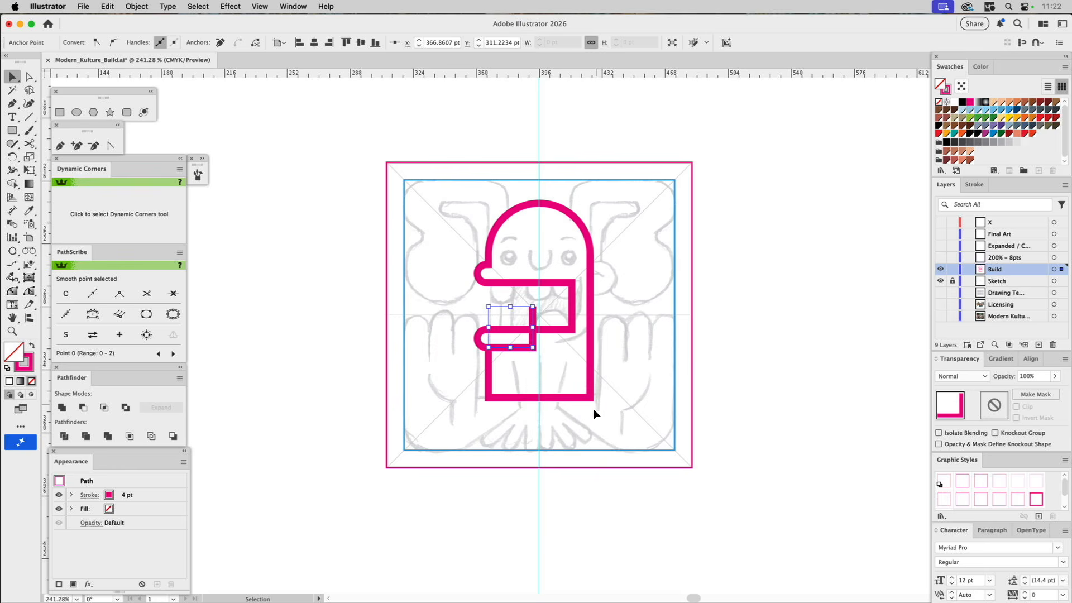
{"action": "left_click", "coordinate": [555, 384]}
{"action": "left_click_drag", "start_coordinate": [533, 353], "coordinate": [590, 348]}
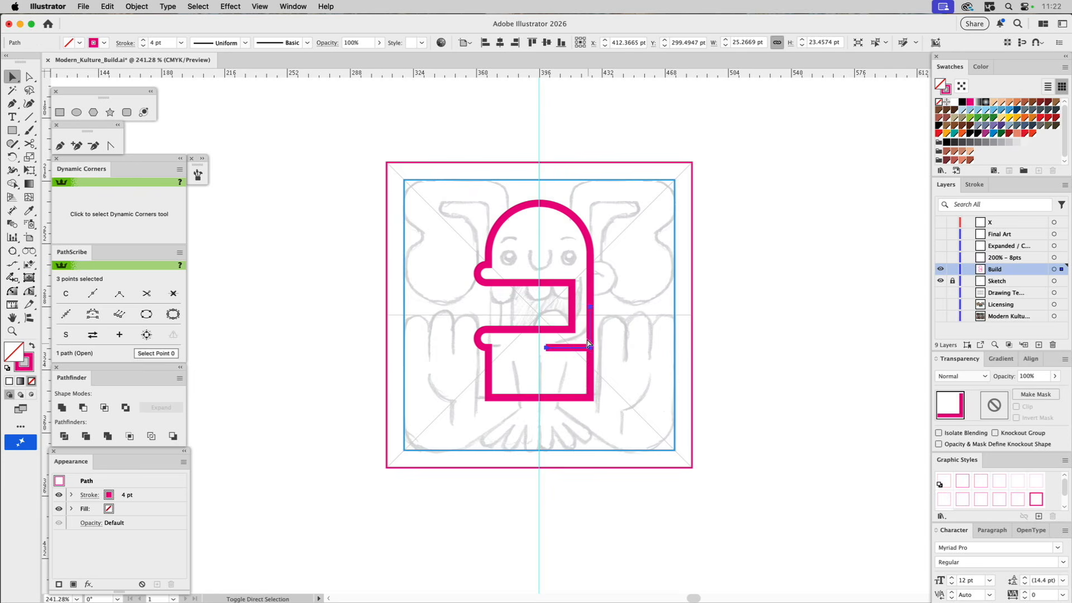
Round the mouth opening's lower inner corner to a radius of about 13.1 pt.
{"action": "key", "text": "a"}
{"action": "left_click", "coordinate": [565, 324]}
{"action": "left_click_drag", "start_coordinate": [565, 324], "coordinate": [553, 311]}
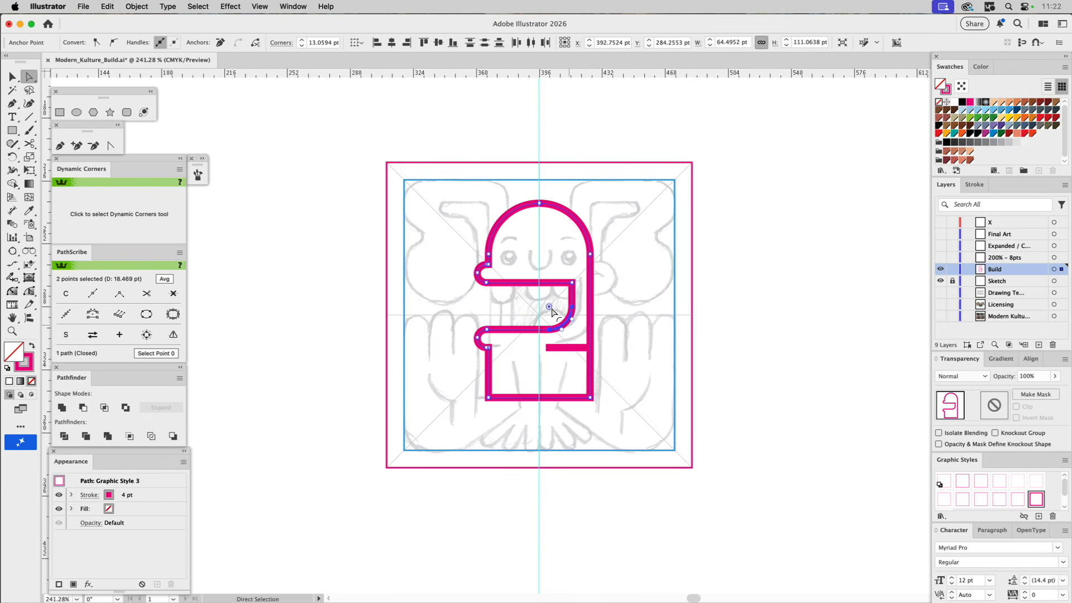
Round the corner of the L-shaped path to a radius of about 22.1 pt to form the jaw curve.
{"action": "left_click", "coordinate": [582, 348]}
{"action": "left_click", "coordinate": [582, 340]}
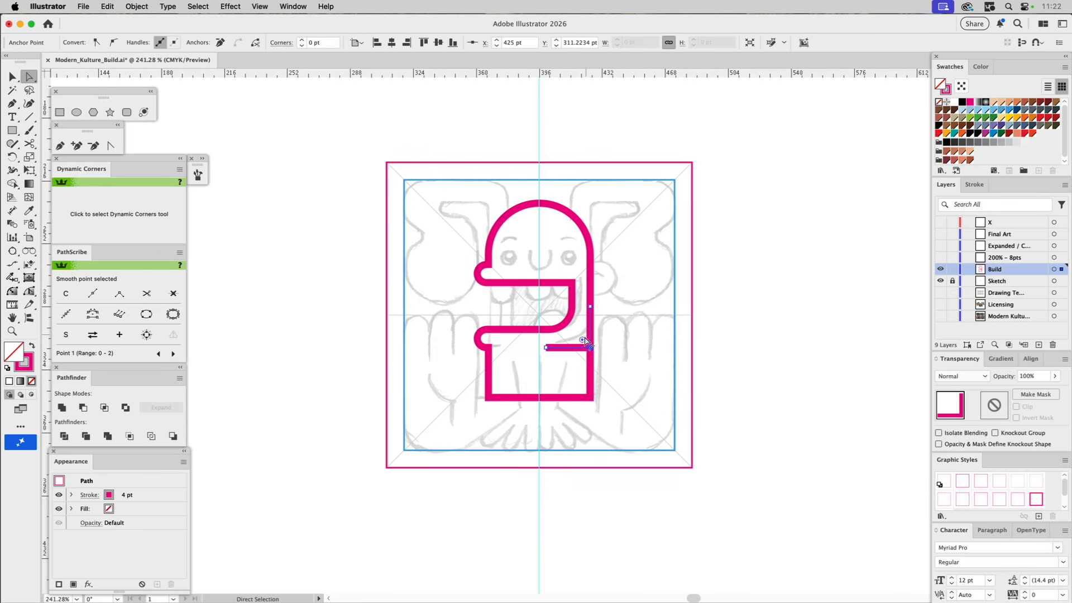
{"action": "left_click_drag", "start_coordinate": [582, 342], "coordinate": [559, 307]}
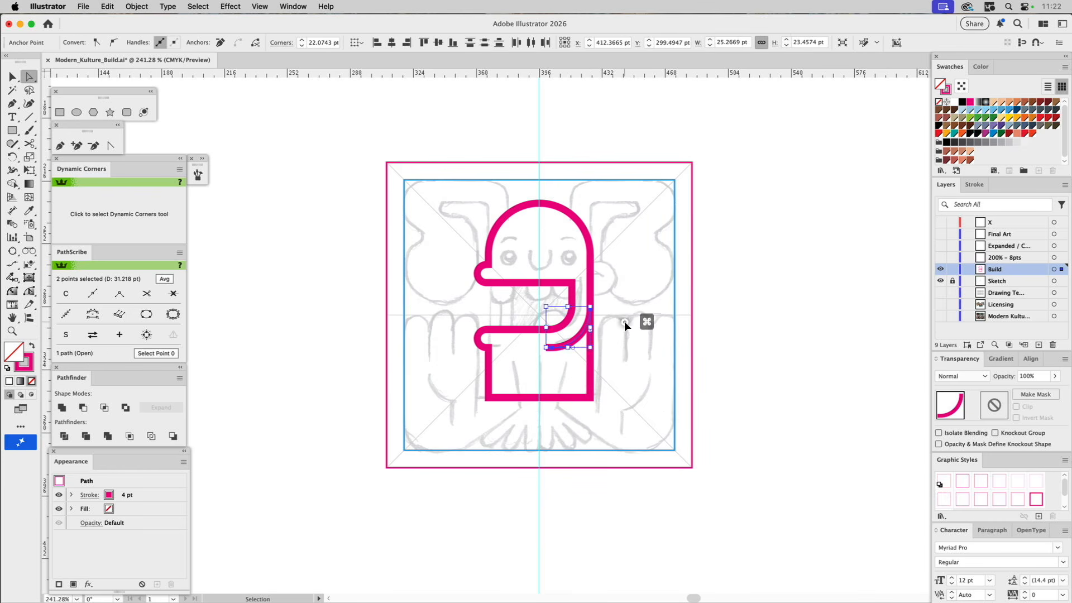
{"action": "left_click", "coordinate": [622, 322]}
{"action": "key", "text": "v"}
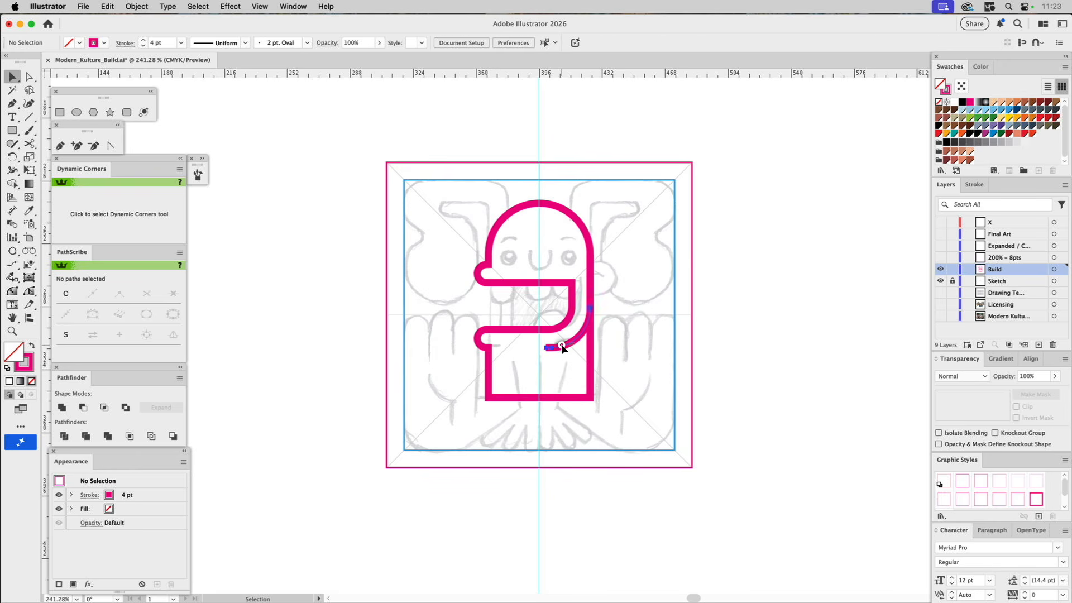
Give the jaw curve's stroke round caps.
{"action": "left_click", "coordinate": [562, 347]}
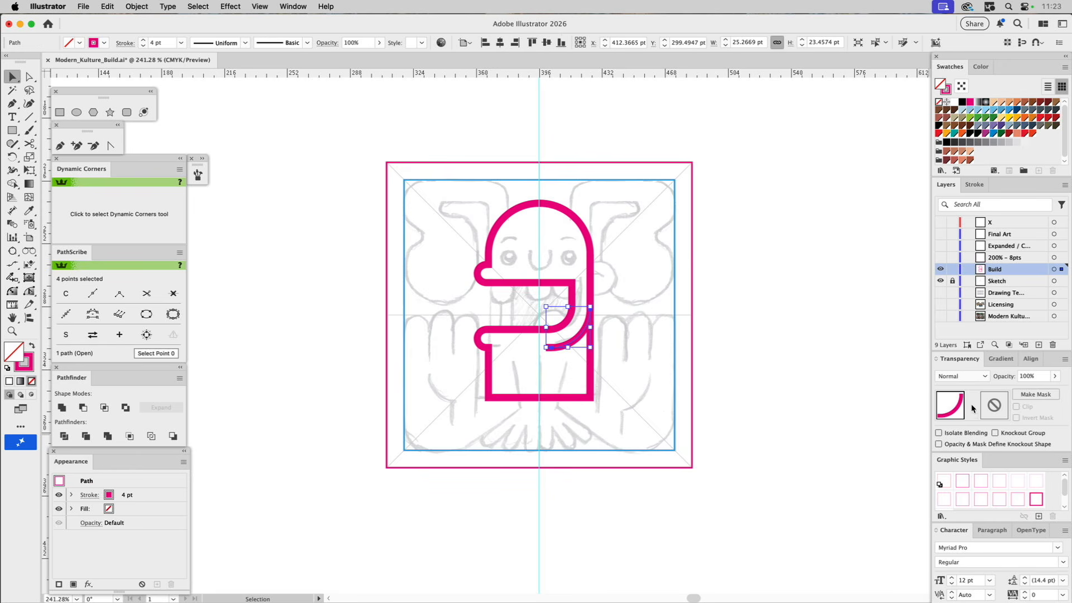
{"action": "left_click", "coordinate": [970, 187]}
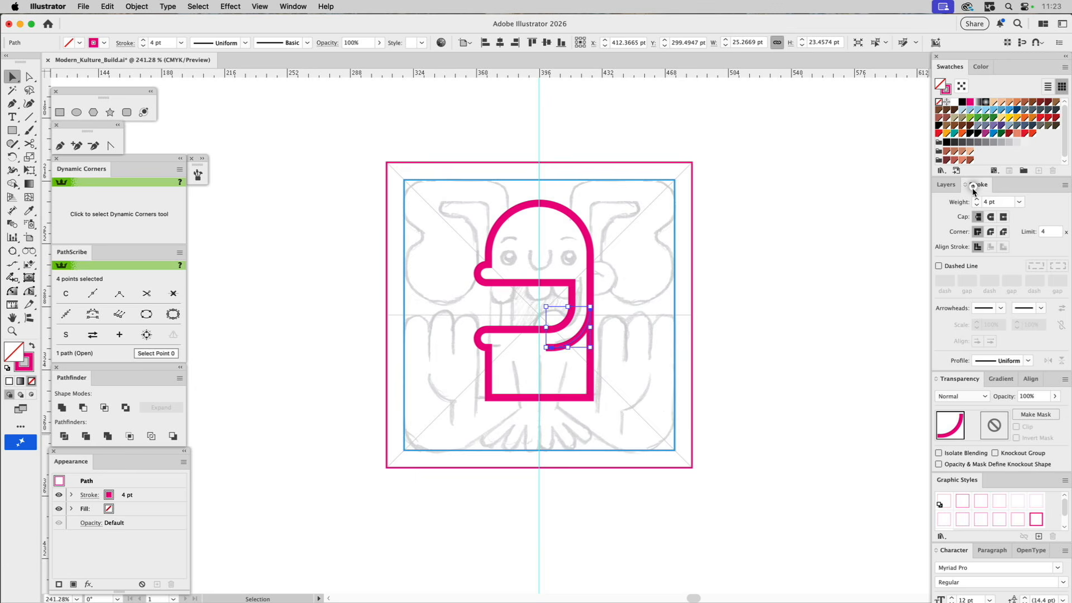
{"action": "left_click", "coordinate": [989, 218]}
{"action": "left_click", "coordinate": [792, 337]}
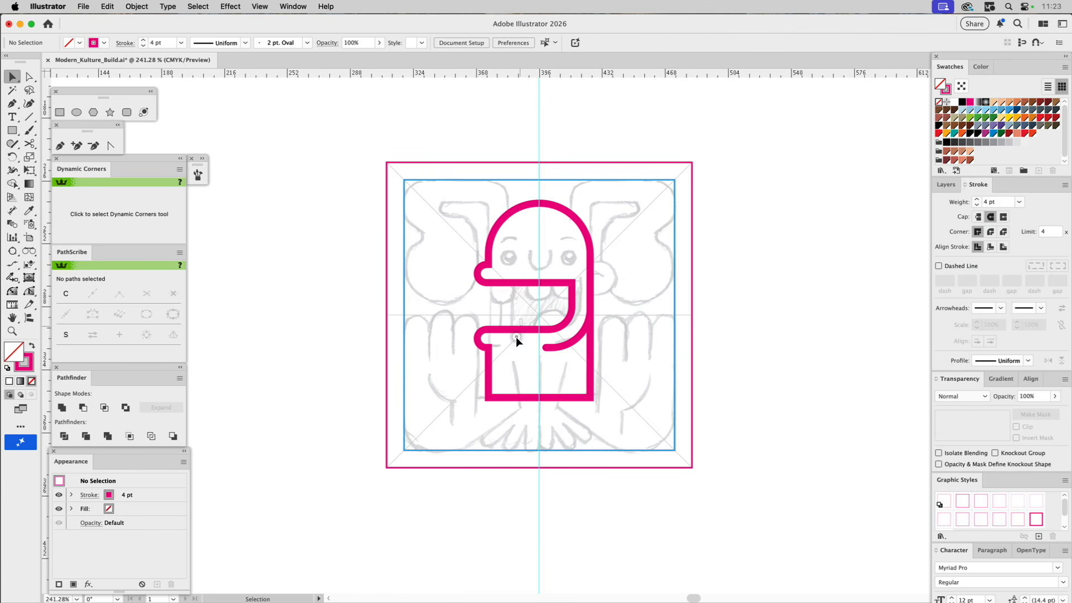
Give the head and body outline's stroke round corner joins.
{"action": "left_click", "coordinate": [579, 336]}
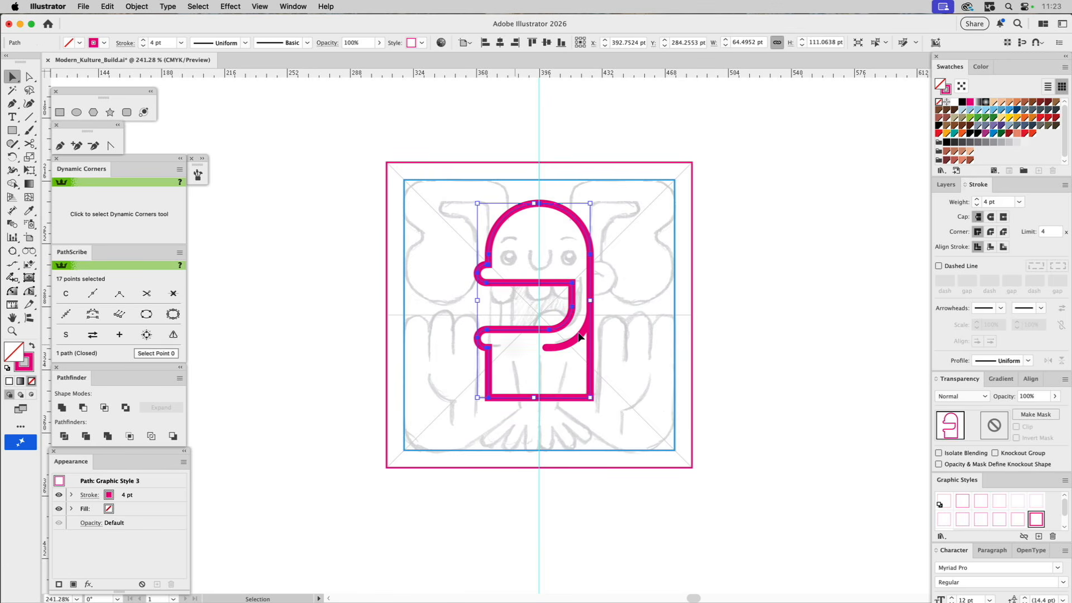
{"action": "left_click", "coordinate": [991, 233]}
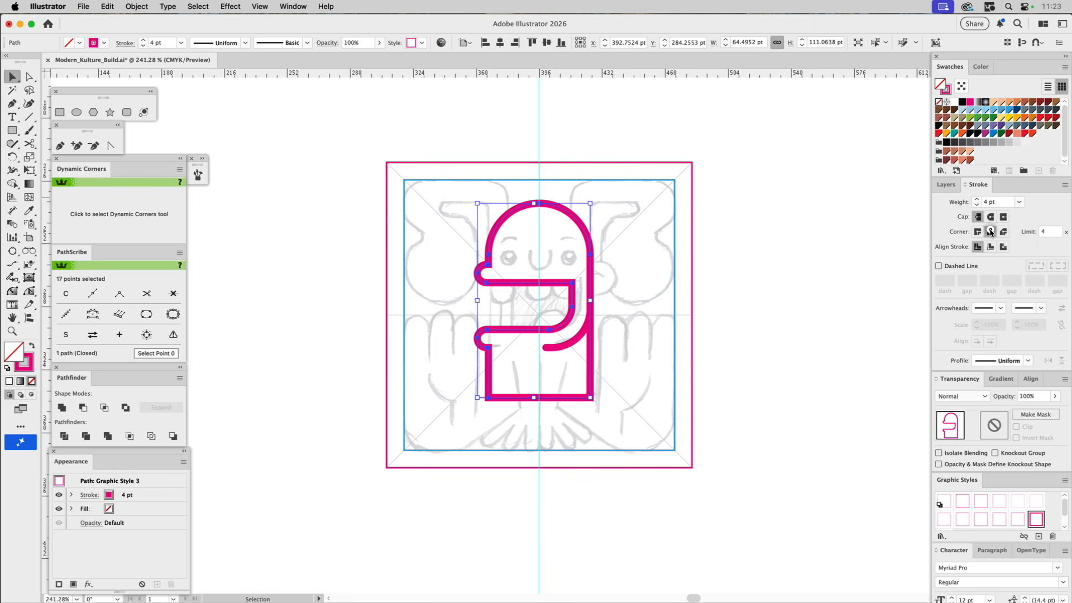
{"action": "left_click", "coordinate": [869, 262]}
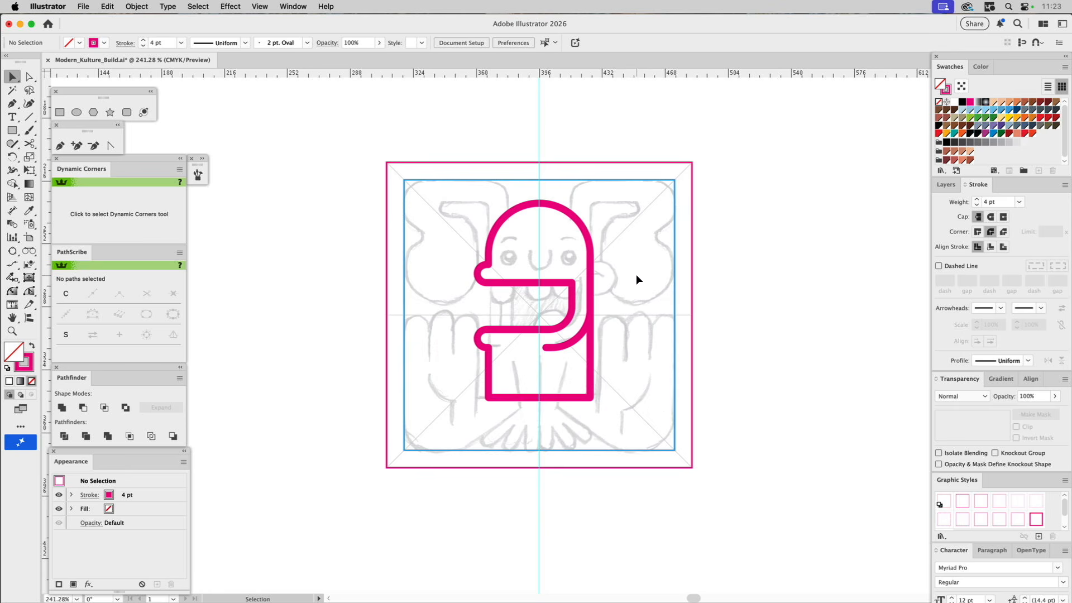
Draw a rectangle about 18.5 by 19.8 pt over the sketched ear and copy the outer frame's 0.75 pt stroke to it.
{"action": "left_click", "coordinate": [59, 113]}
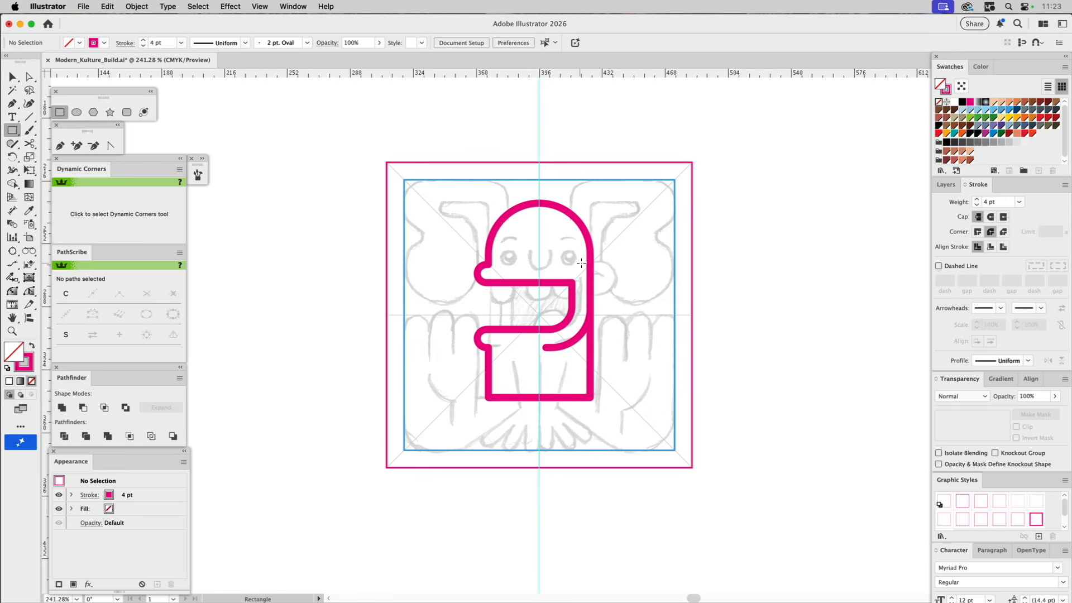
{"action": "mouse_move", "coordinate": [584, 262]}
{"action": "left_mouse_down"}
{"action": "mouse_move", "coordinate": [620, 306]}
{"action": "mouse_move", "coordinate": [616, 296]}
{"action": "left_mouse_up"}
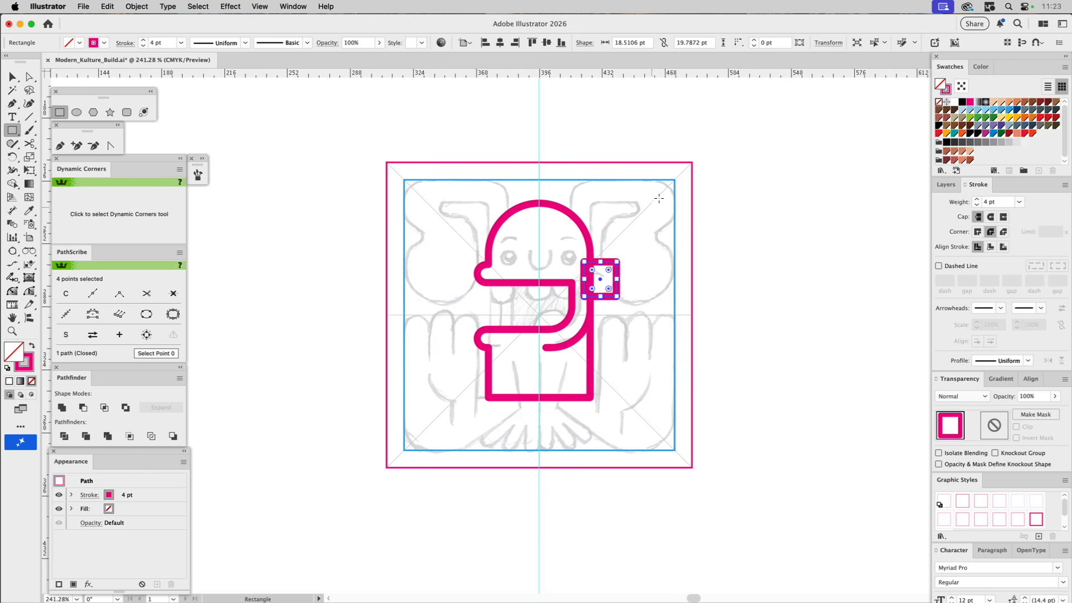
{"action": "key", "text": "i"}
{"action": "left_click", "coordinate": [683, 163]}
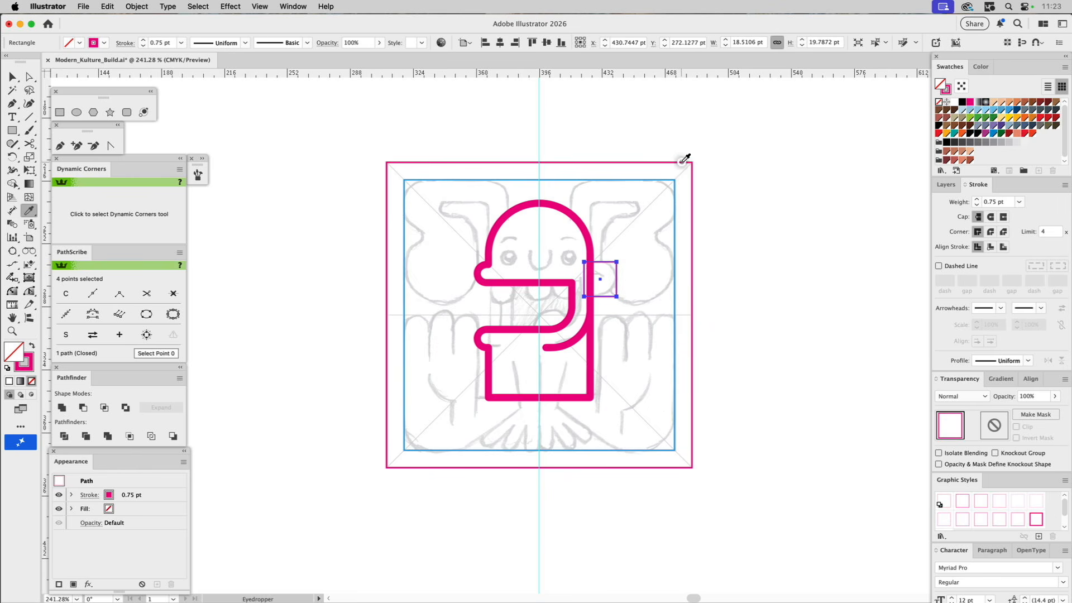
Round the two right corners of the ear rectangle to a radius of about 9.9 pt.
{"action": "key", "text": "a"}
{"action": "left_click_drag", "start_coordinate": [625, 255], "coordinate": [571, 285]}
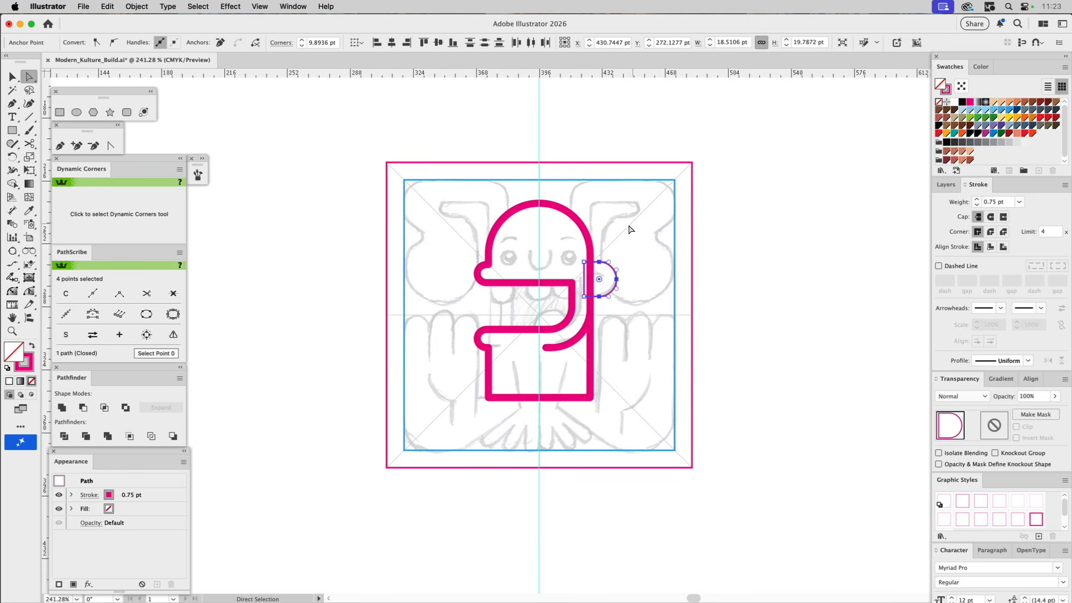
{"action": "key", "text": "v"}
{"action": "left_click", "coordinate": [627, 220]}
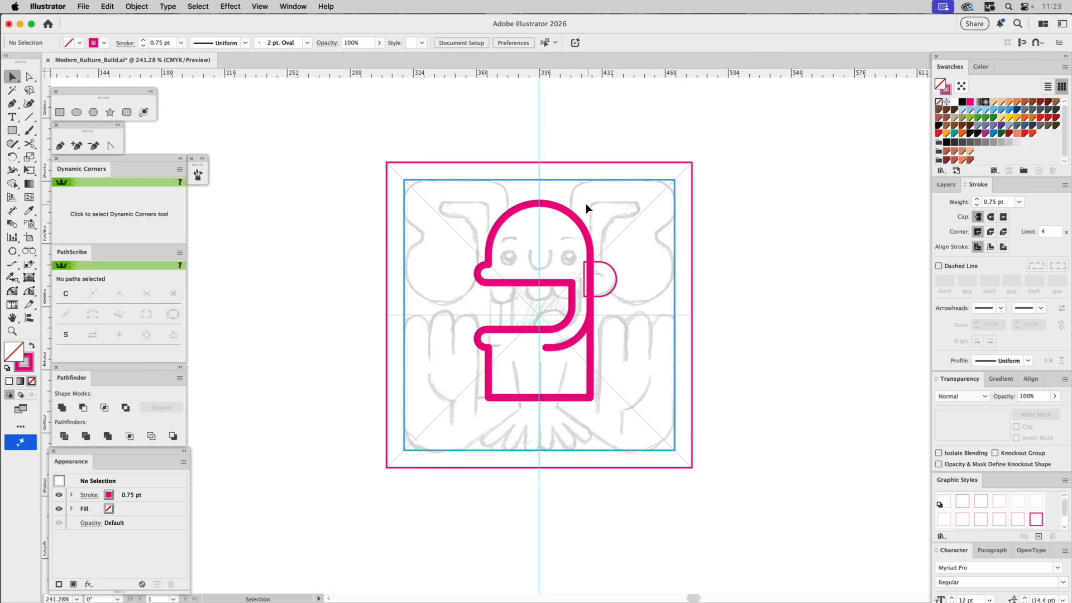
Copy the outer frame's 0.75 pt stroke to the head and body outline.
{"action": "left_click", "coordinate": [566, 235]}
{"action": "key", "text": "i"}
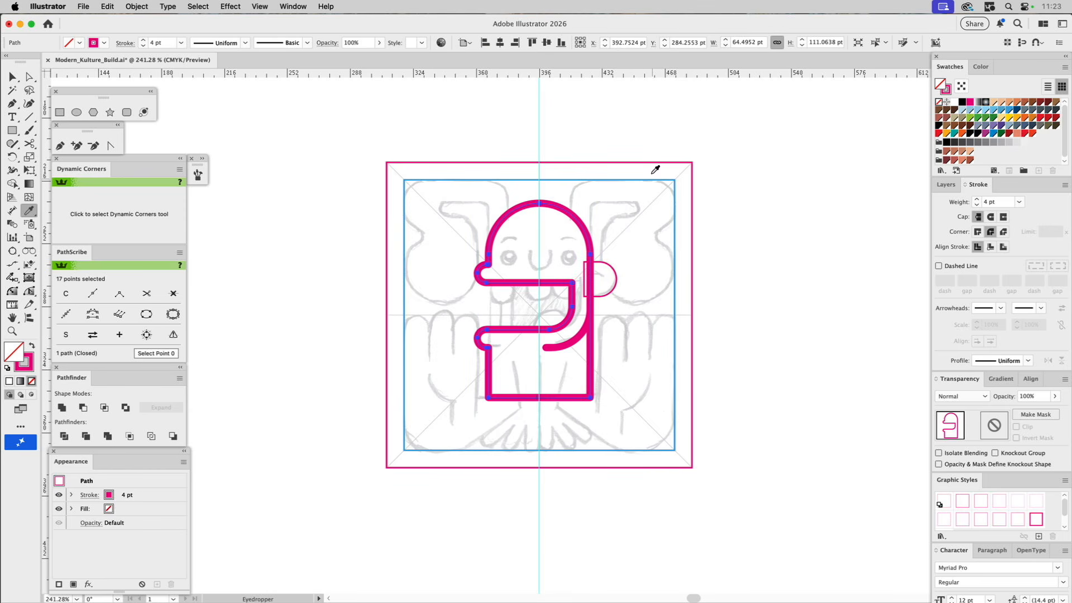
{"action": "left_click", "coordinate": [650, 159]}
{"action": "key", "text": "super+shift+a"}
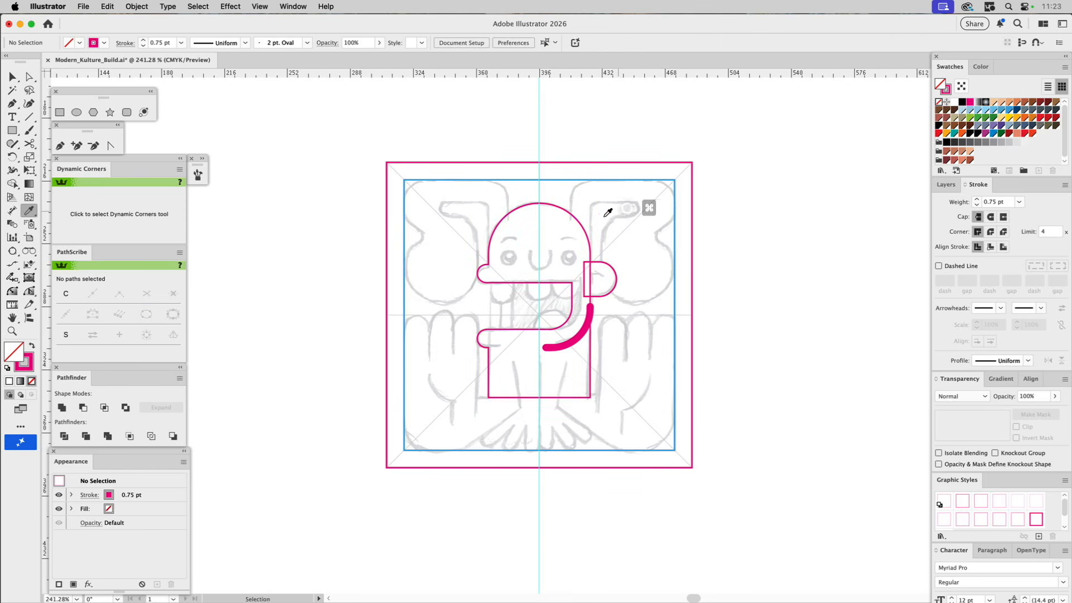
Start a straight-edged Pen path around the upper-right sketch shape, from the head along the blue frame's top and right edges and through the pointed notch.
{"action": "left_click", "coordinate": [60, 145]}
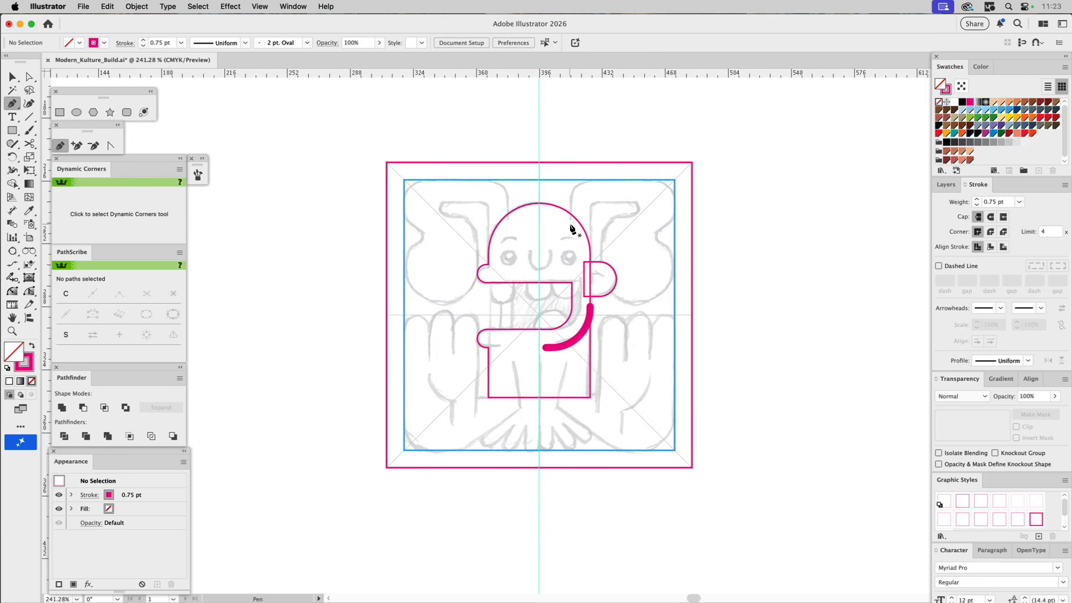
{"action": "left_click", "coordinate": [569, 223]}
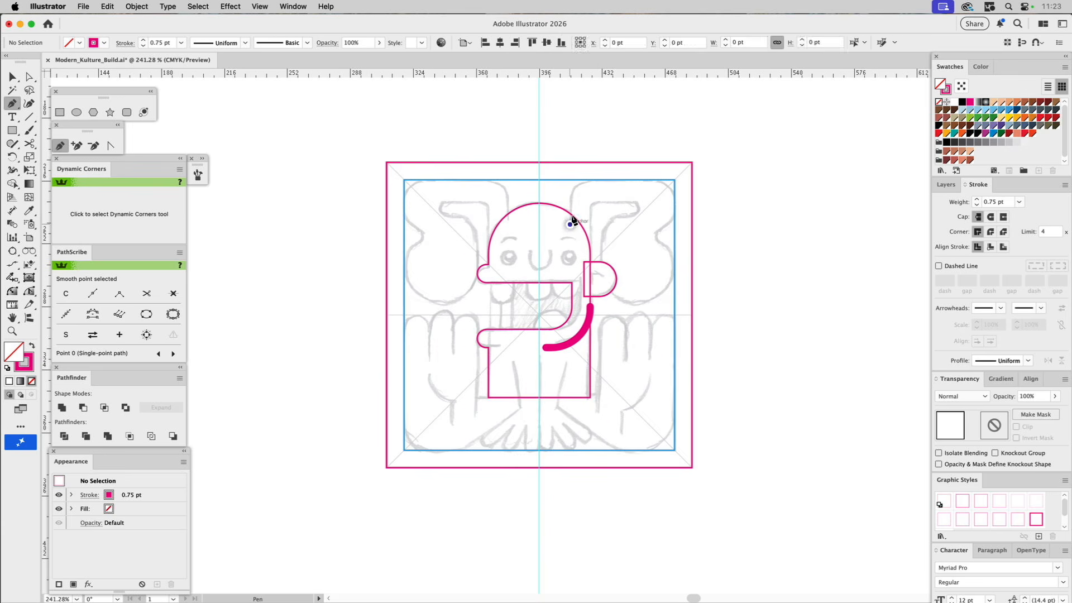
{"action": "left_click", "coordinate": [569, 181]}
{"action": "left_click", "coordinate": [674, 180]}
{"action": "left_click", "coordinate": [675, 222]}
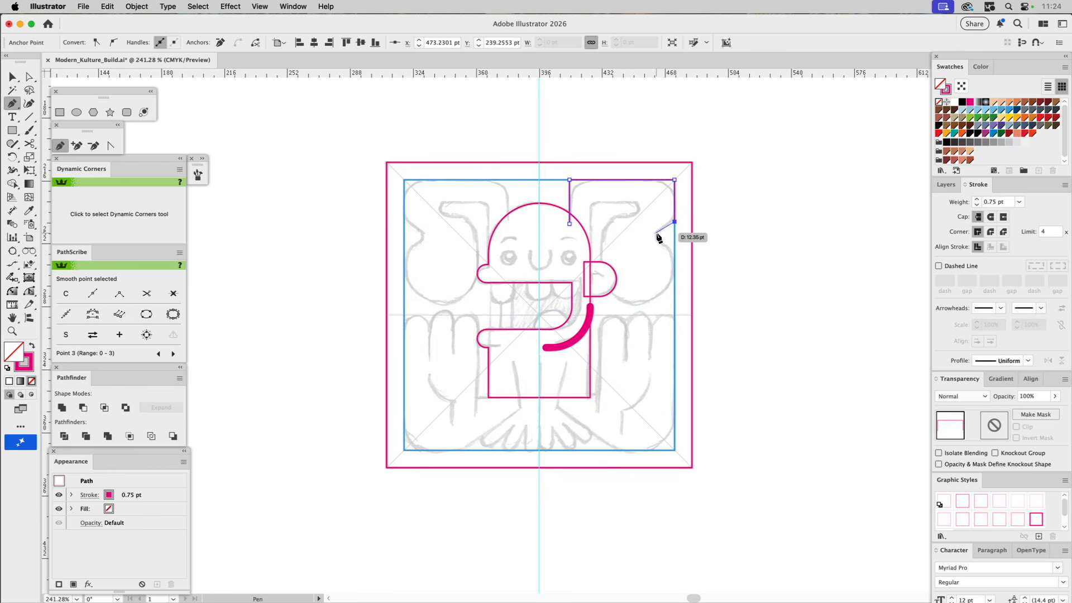
{"action": "left_click", "coordinate": [656, 233]}
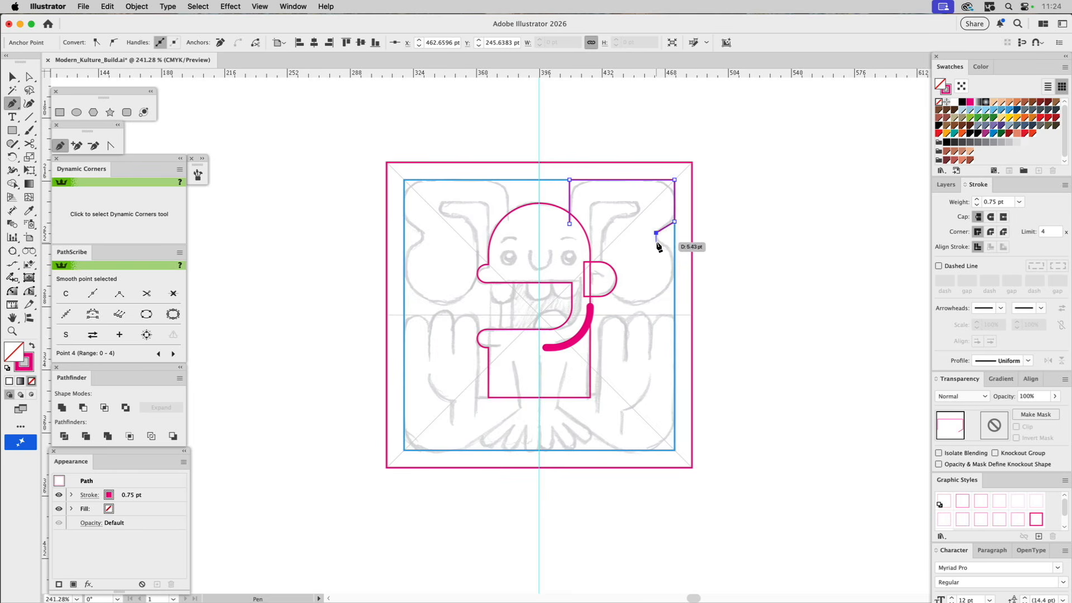
{"action": "left_click", "coordinate": [675, 251]}
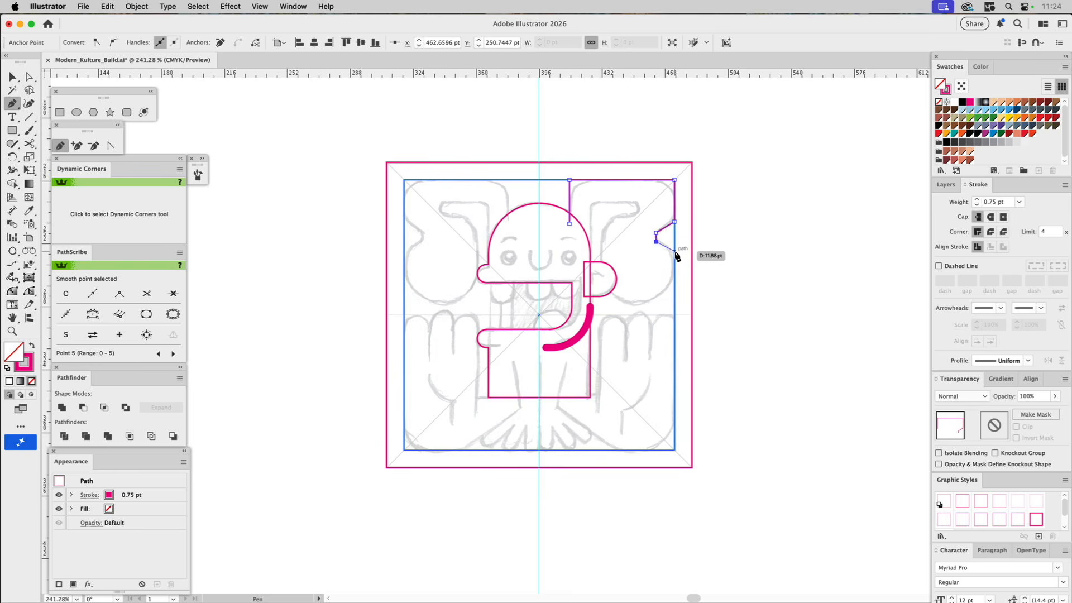
{"action": "left_click", "coordinate": [675, 252]}
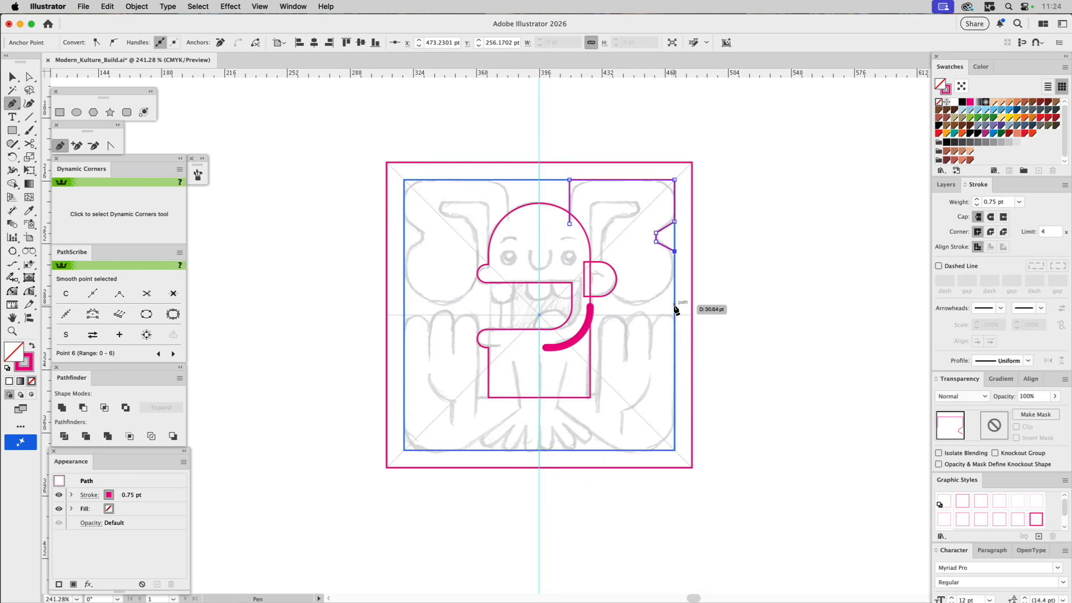
Continue the path down the blue frame's edge, inward, up beside the ear and around the sketched hook, ending at the head's right side.
{"action": "left_click", "coordinate": [675, 306]}
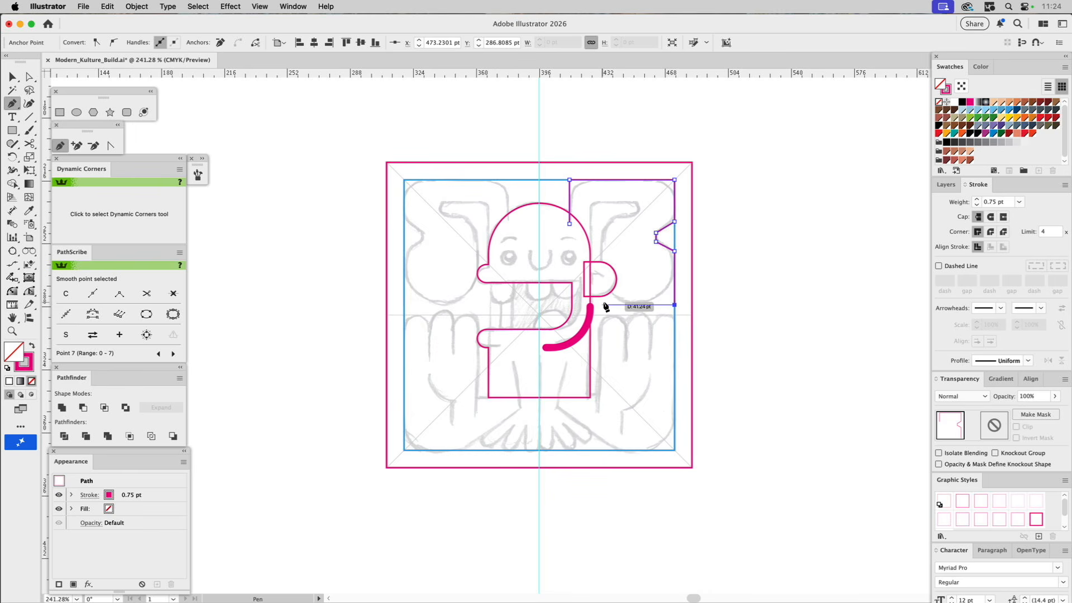
{"action": "left_click", "coordinate": [603, 305]}
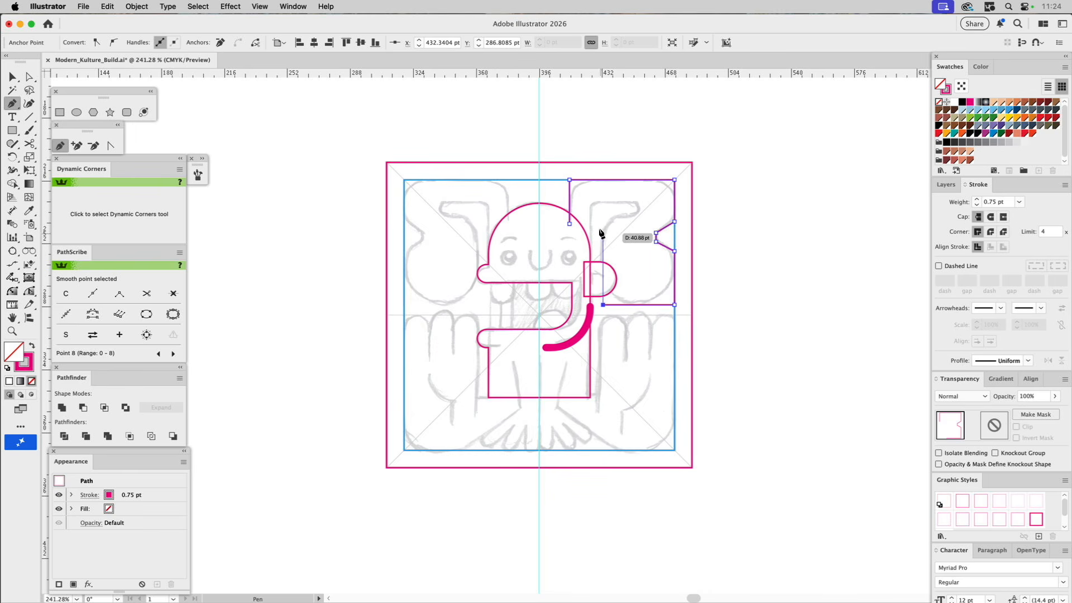
{"action": "left_click", "coordinate": [603, 217]}
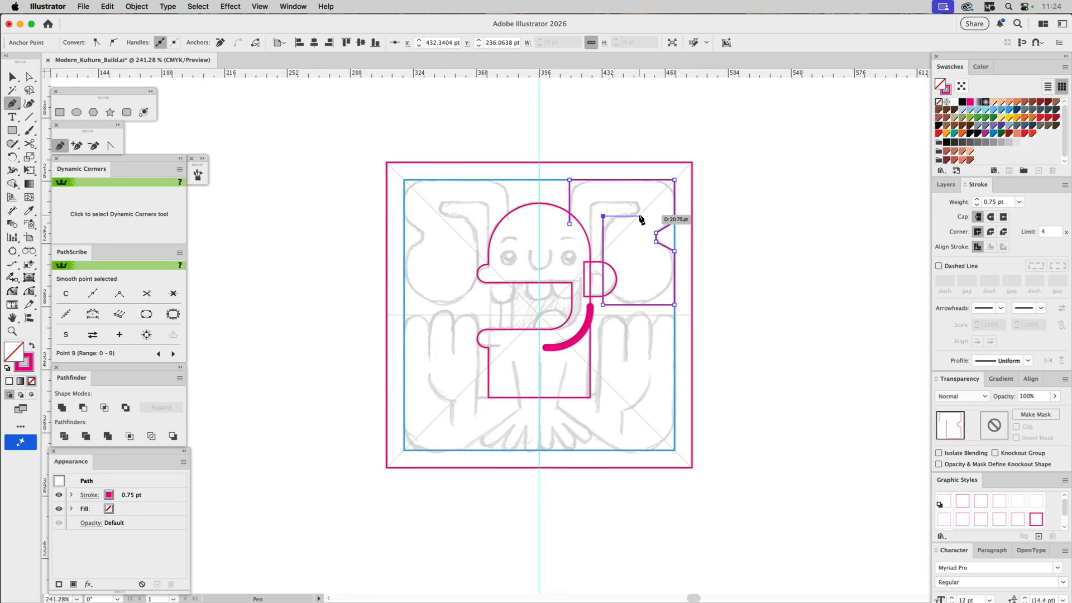
{"action": "left_click", "coordinate": [637, 215]}
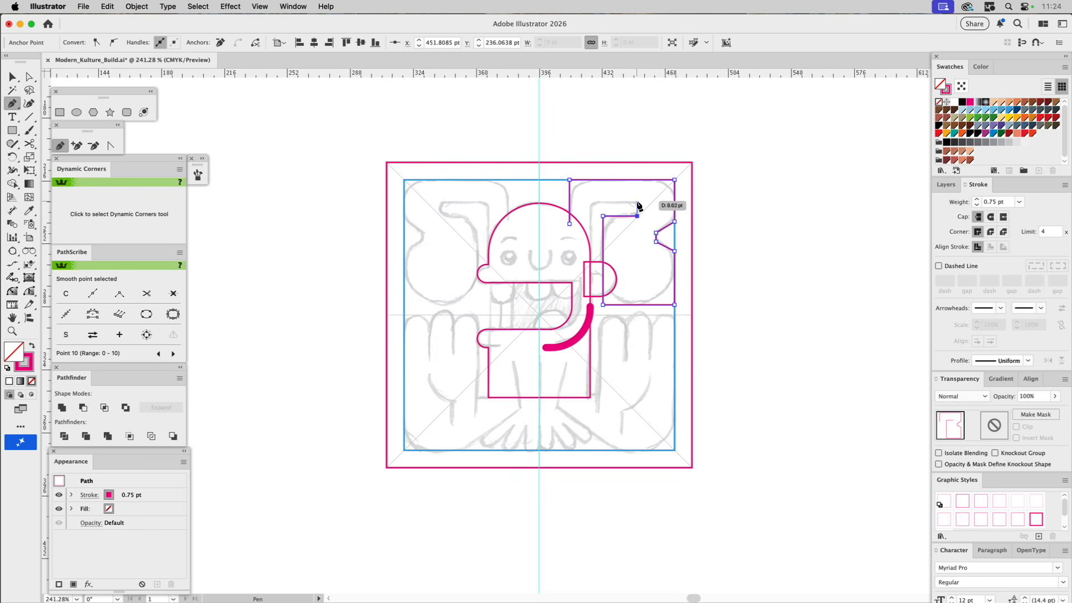
{"action": "left_click", "coordinate": [637, 201]}
{"action": "left_click", "coordinate": [585, 201]}
{"action": "left_click", "coordinate": [585, 252]}
{"action": "key", "text": "a"}
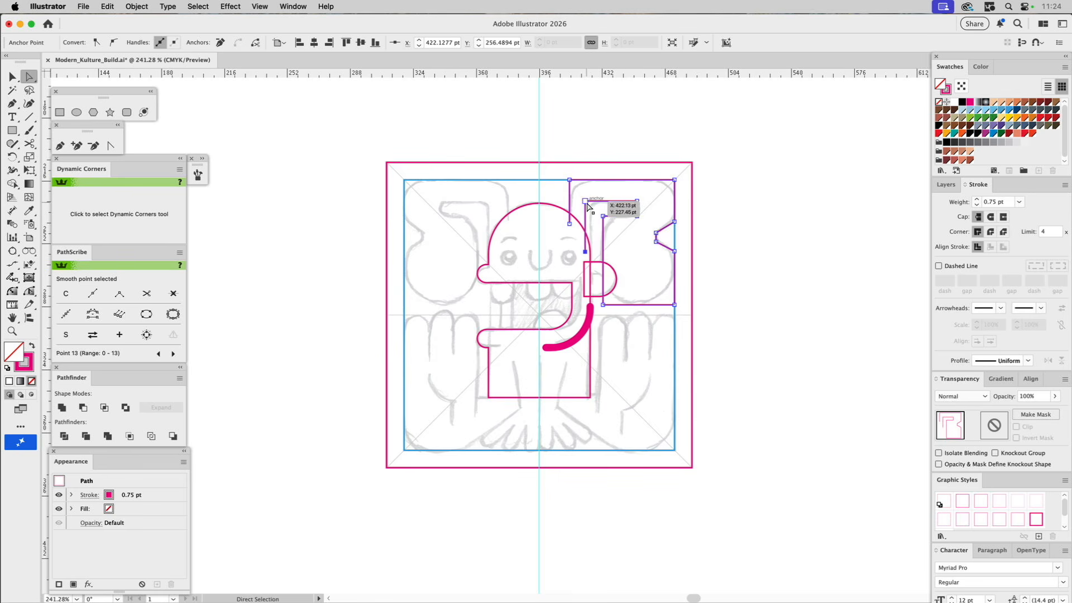
Move the path's last two points right so its inner vertical edge lines up with the head's right side.
{"action": "left_click", "coordinate": [585, 202]}
{"action": "left_click", "coordinate": [588, 252], "text": "shift"}
{"action": "left_click_drag", "start_coordinate": [588, 252], "coordinate": [591, 254]}
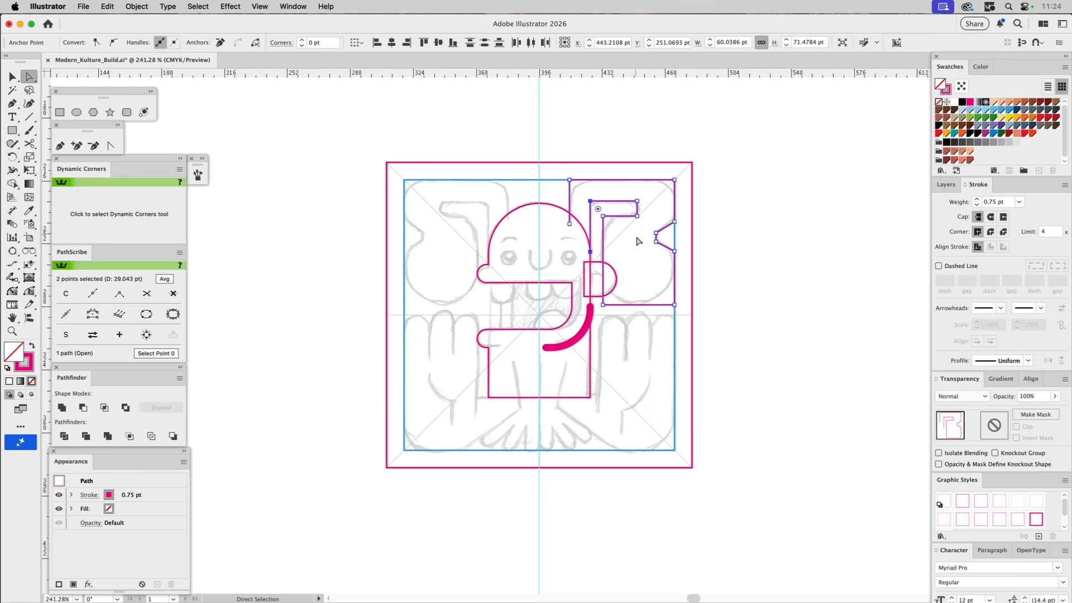
{"action": "left_click", "coordinate": [640, 242]}
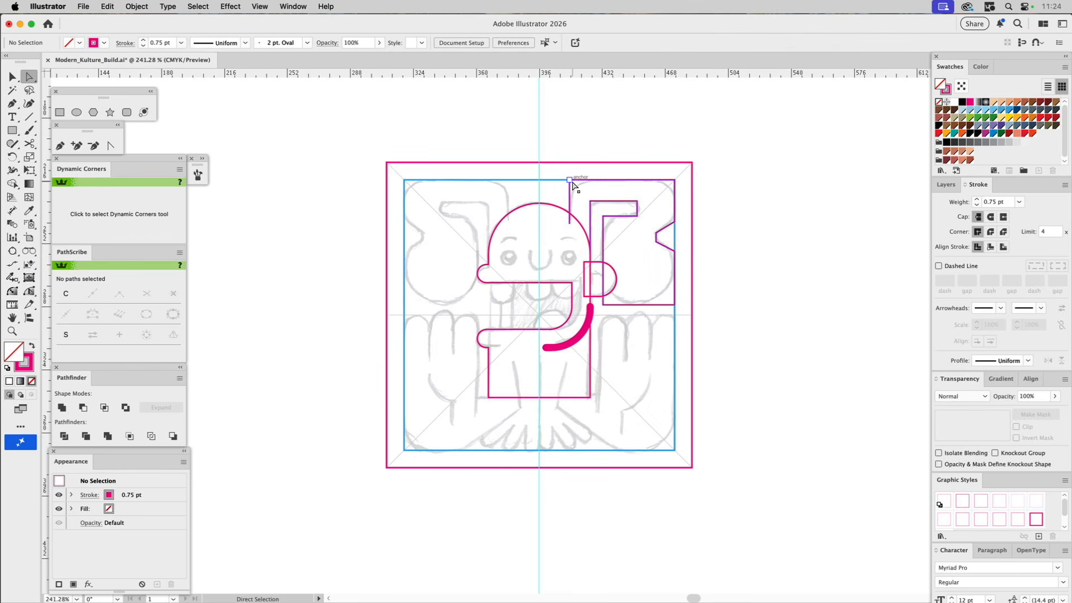
{"action": "left_click", "coordinate": [569, 179]}
{"action": "left_click_drag", "start_coordinate": [578, 189], "coordinate": [593, 200]}
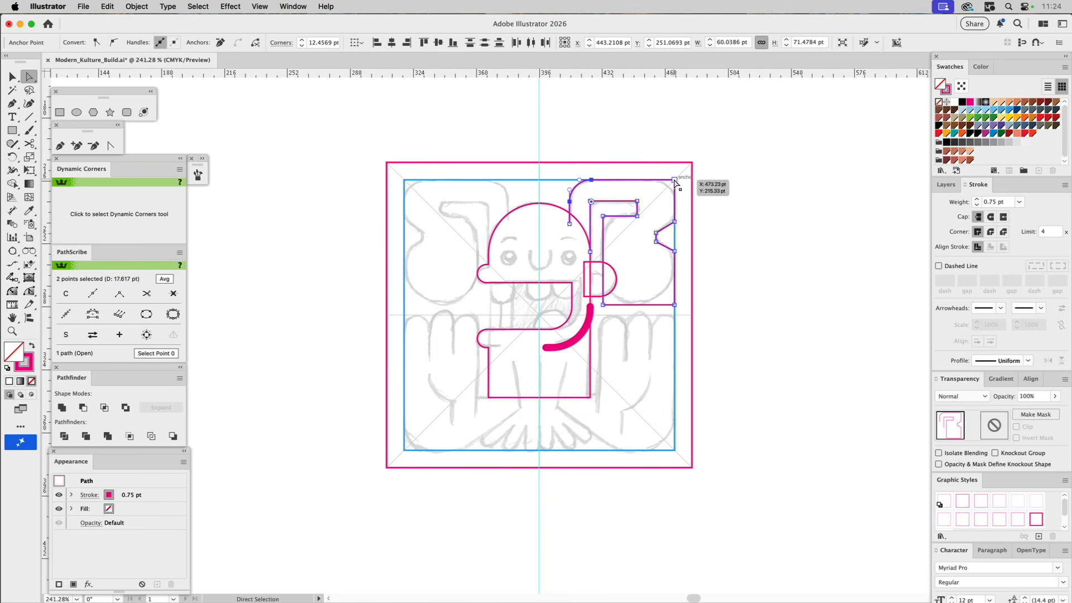
{"action": "key", "text": "super+z"}
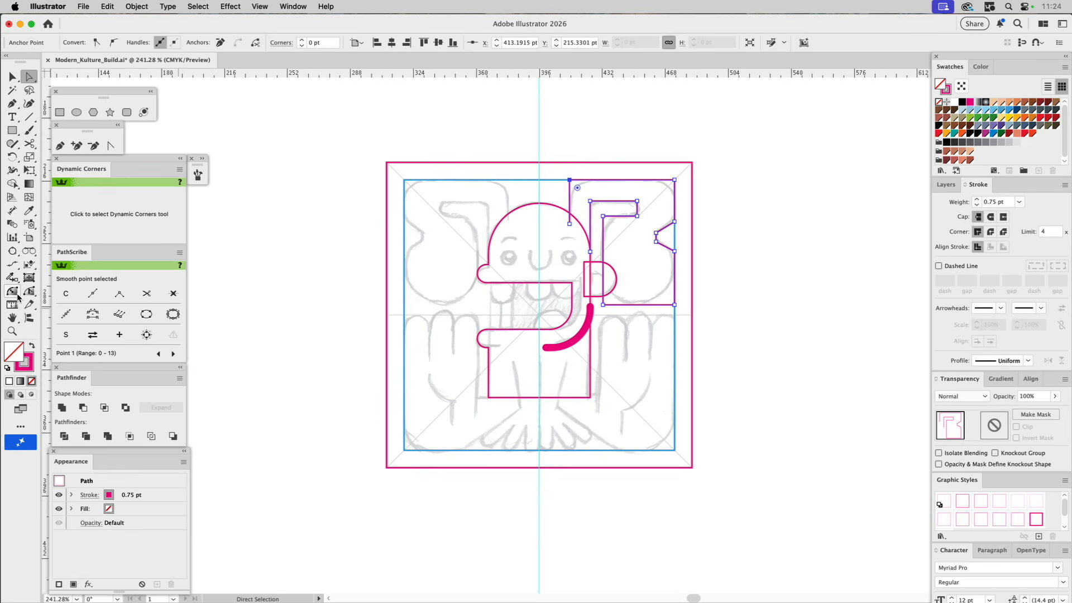
Round the upper-right shape's two top corners and the notch's two outer corners to a 9.888 pt radius with Dynamic Corners.
{"action": "left_click", "coordinate": [13, 292]}
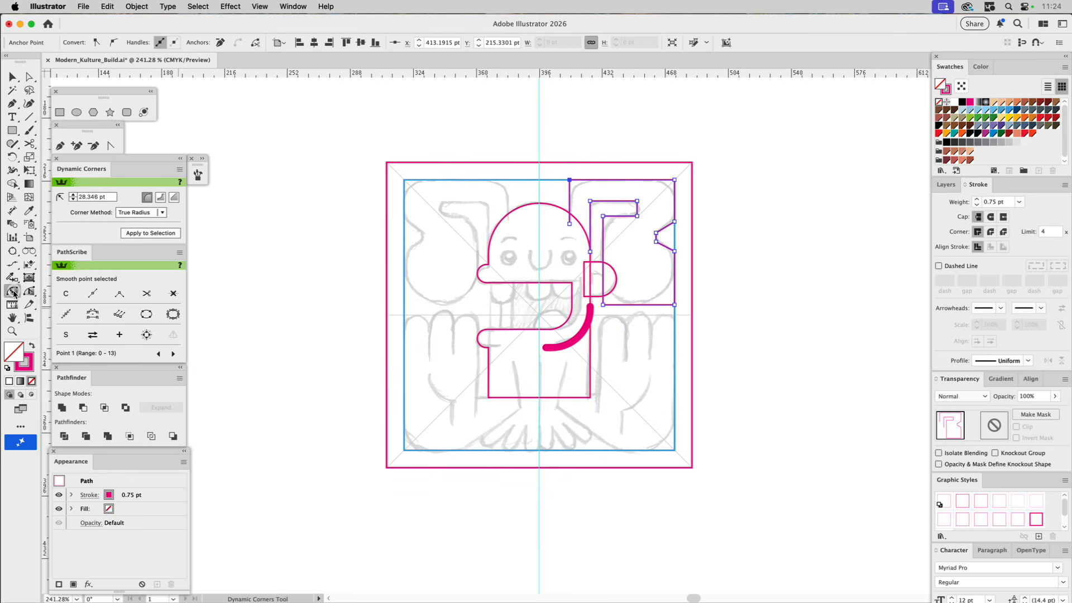
{"action": "left_click_drag", "start_coordinate": [570, 182], "coordinate": [590, 197]}
{"action": "left_click", "coordinate": [675, 182]}
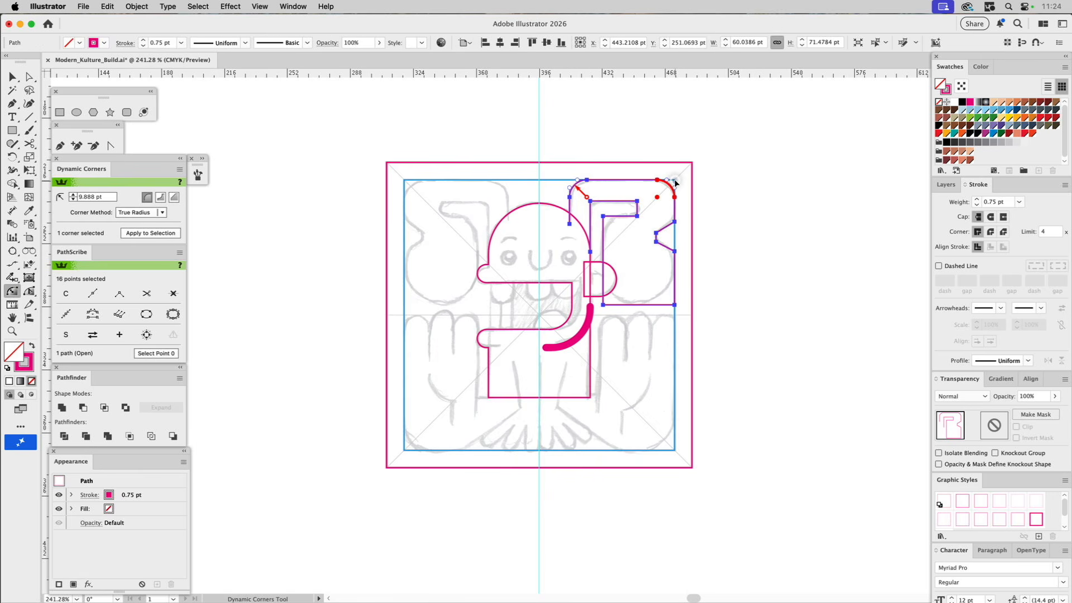
{"action": "left_click", "coordinate": [676, 223]}
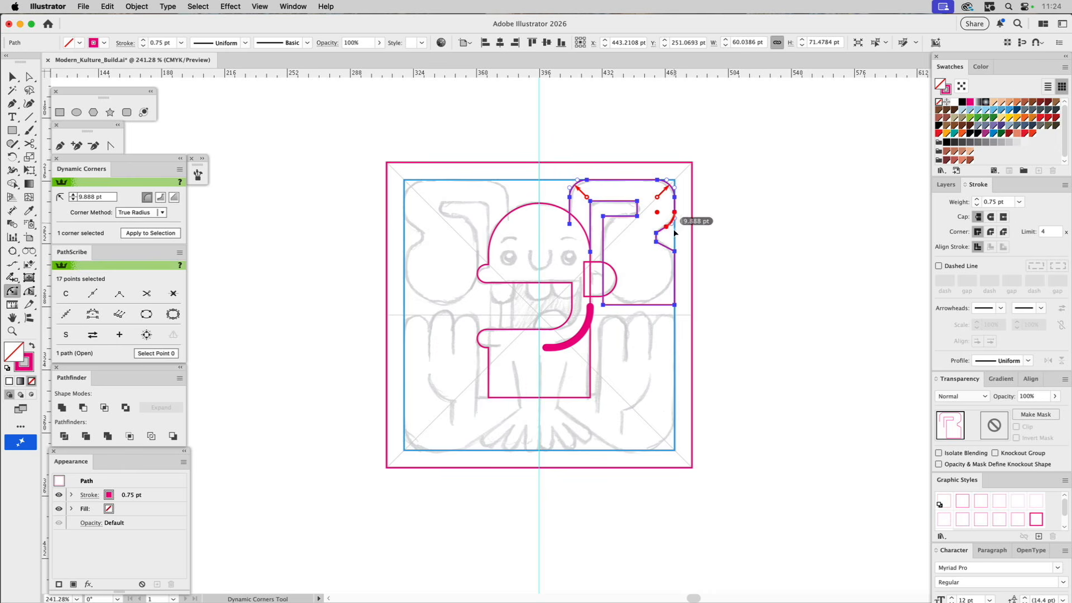
{"action": "left_click", "coordinate": [675, 253]}
{"action": "left_click", "coordinate": [675, 254]}
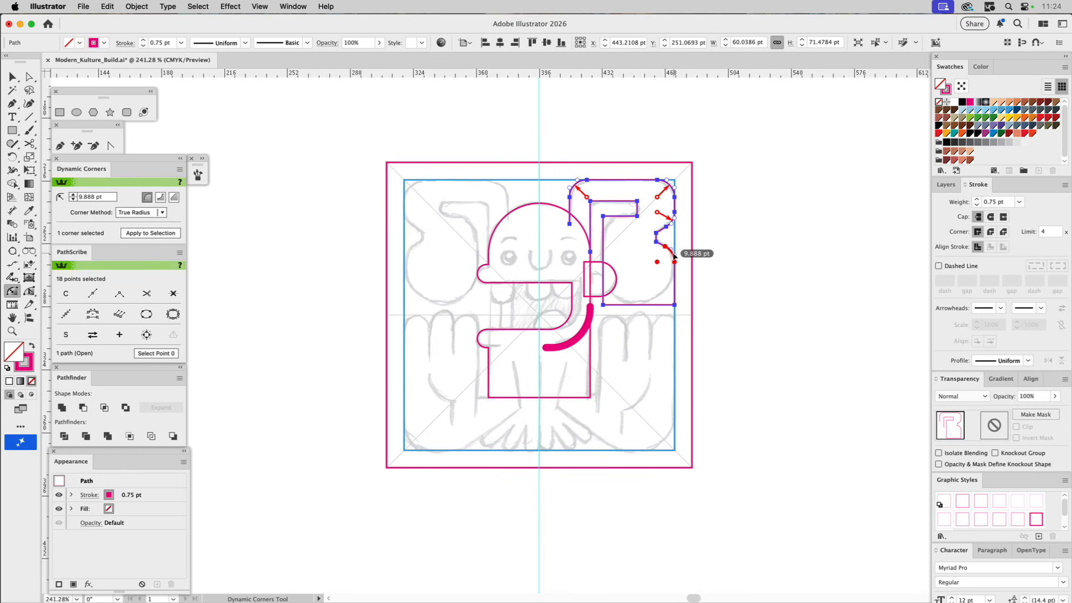
Round both corners of the hook's bend, giving the inner one a radius of about 10.2 pt and the outer one a smaller radius.
{"action": "mouse_move", "coordinate": [605, 220]}
{"action": "left_mouse_down"}
{"action": "mouse_move", "coordinate": [620, 237]}
{"action": "mouse_move", "coordinate": [616, 219]}
{"action": "mouse_move", "coordinate": [597, 212]}
{"action": "left_mouse_up"}
{"action": "left_click", "coordinate": [609, 208], "text": "super"}
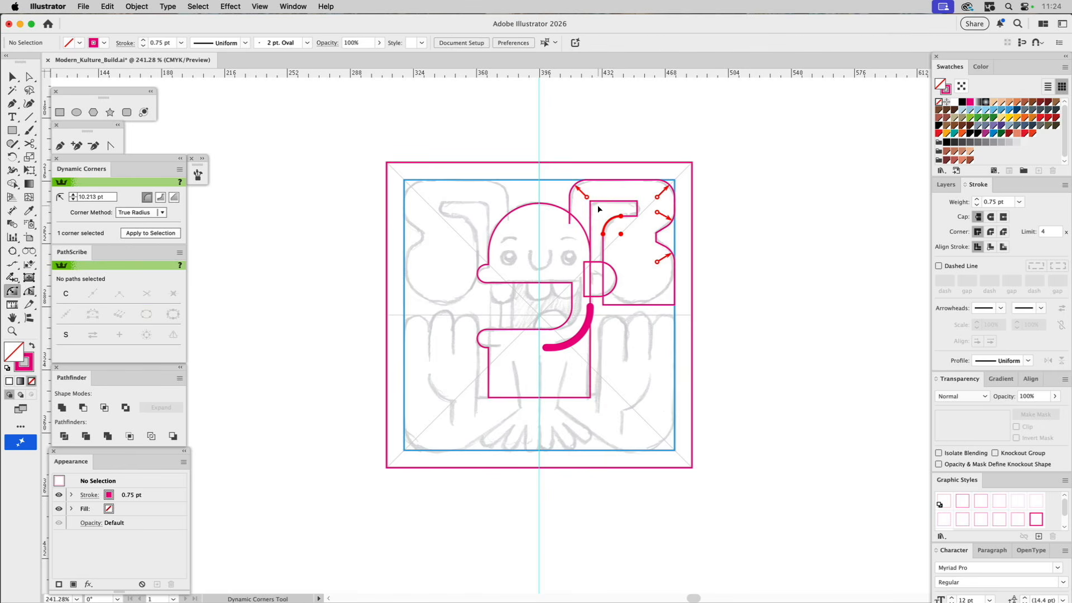
{"action": "left_click_drag", "start_coordinate": [592, 204], "coordinate": [596, 211]}
Round the notch's inner tip and the hook's square end fully, to radii of about 4.3 pt.
{"action": "key", "text": "a"}
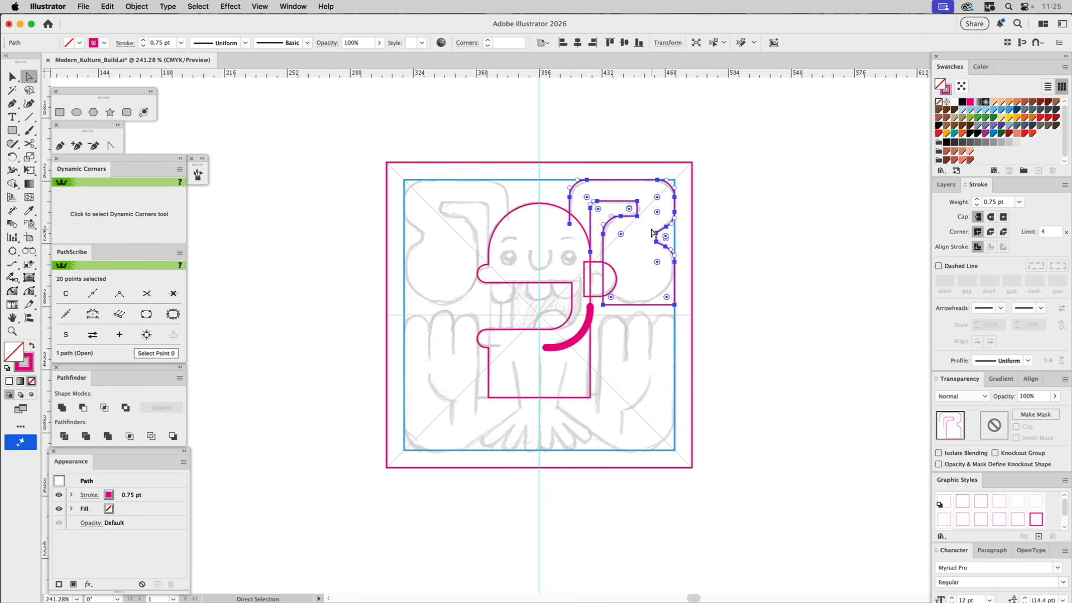
{"action": "left_click_drag", "start_coordinate": [654, 243], "coordinate": [676, 240]}
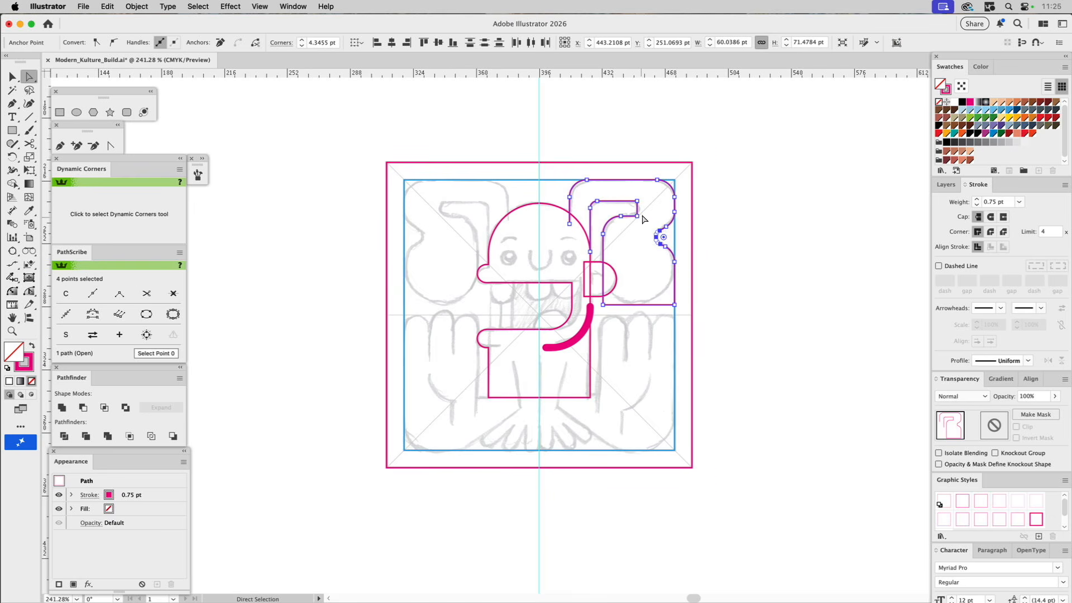
{"action": "left_click_drag", "start_coordinate": [643, 197], "coordinate": [580, 211]}
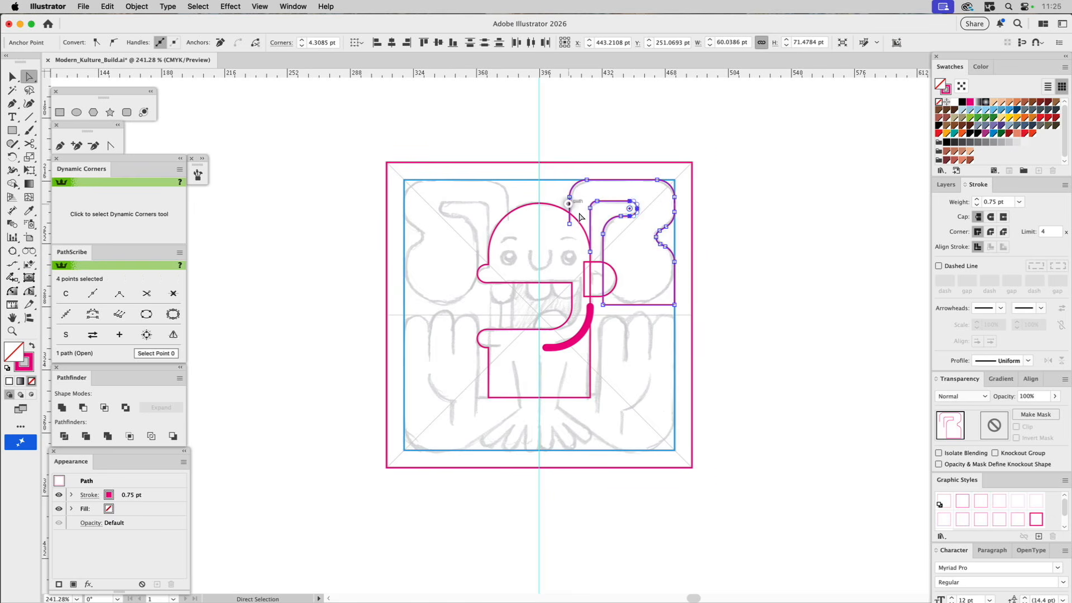
Round both bottom corners of the upper-right shape to about 20.4 pt so its lower end becomes a semicircle.
{"action": "left_click", "coordinate": [603, 305]}
{"action": "left_click", "coordinate": [675, 305], "text": "shift"}
{"action": "left_click_drag", "start_coordinate": [666, 296], "coordinate": [652, 254]}
{"action": "left_click", "coordinate": [736, 261], "text": "super"}
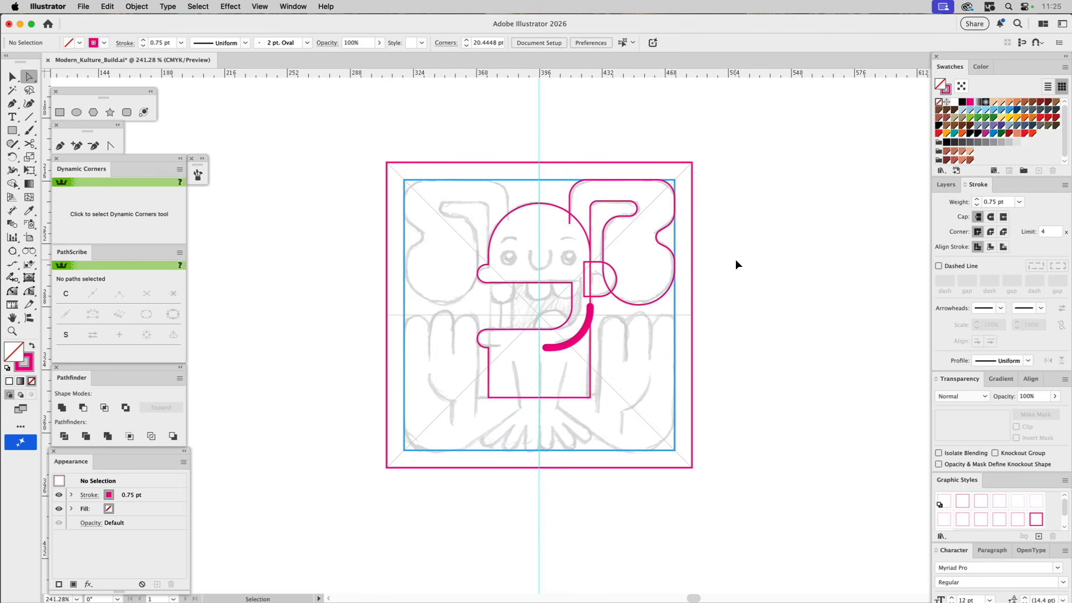
Cut out and delete the head's upper-right arc, then raise the body's open right end to meet the upper-right shape's inner edge.
{"action": "left_click", "coordinate": [579, 224]}
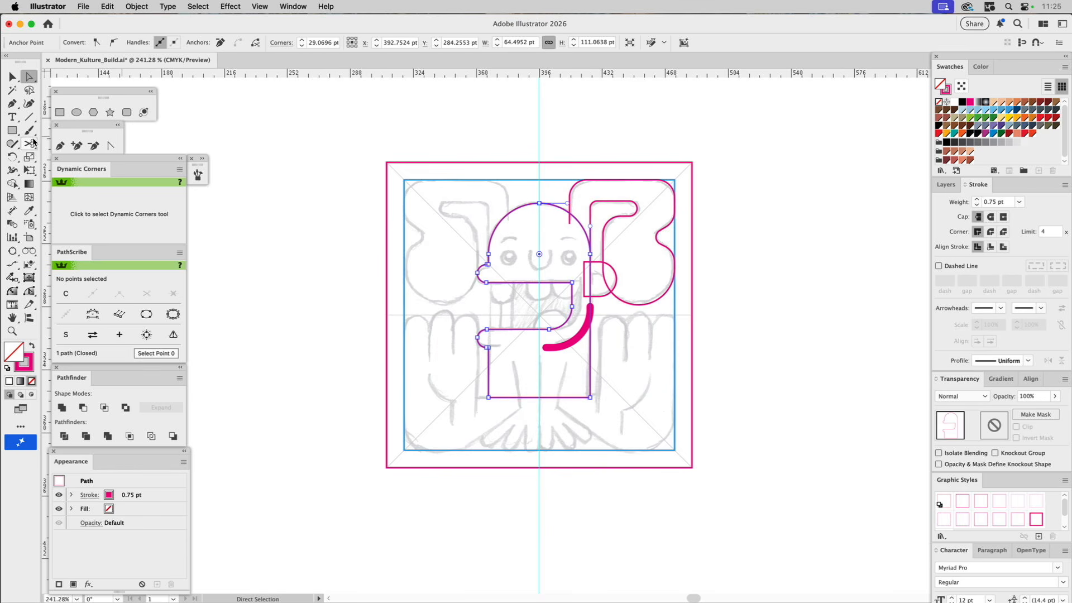
{"action": "left_click", "coordinate": [32, 143]}
{"action": "left_click", "coordinate": [577, 219]}
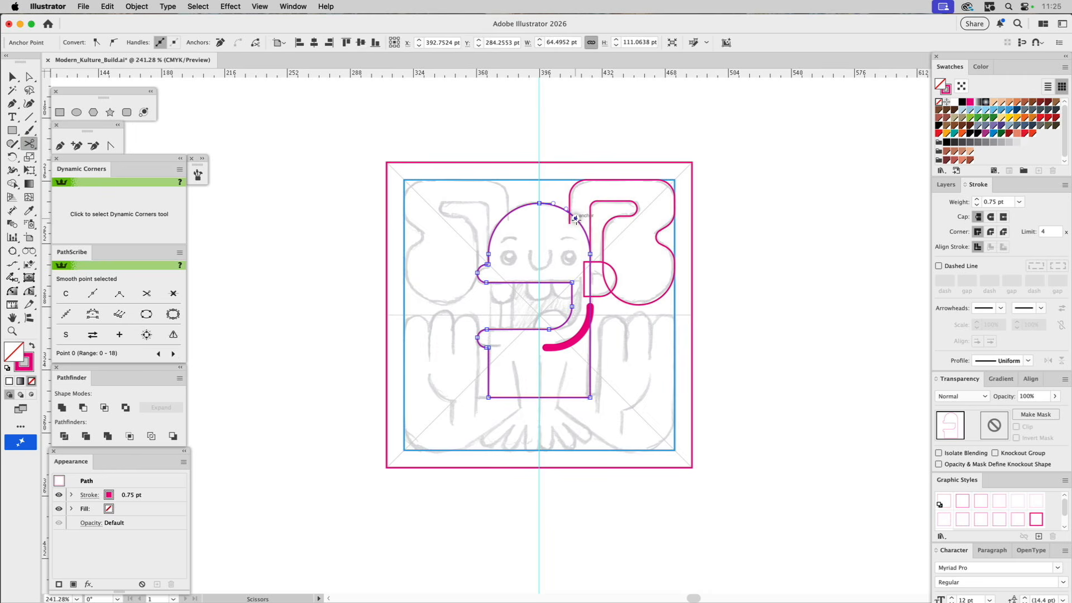
{"action": "key", "text": "a"}
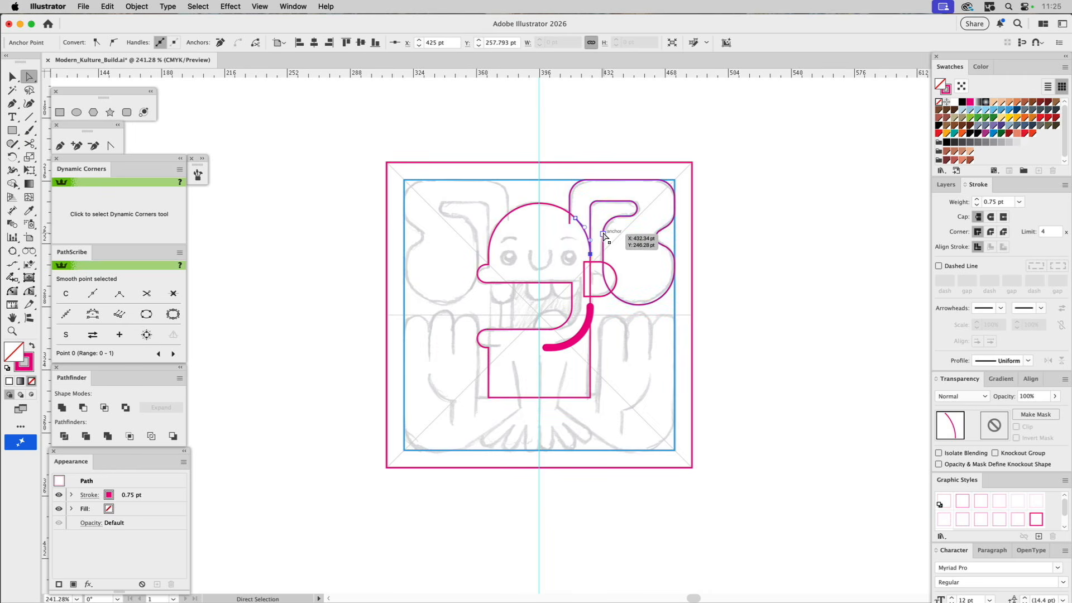
{"action": "left_click", "coordinate": [585, 233]}
{"action": "left_click", "coordinate": [584, 233]}
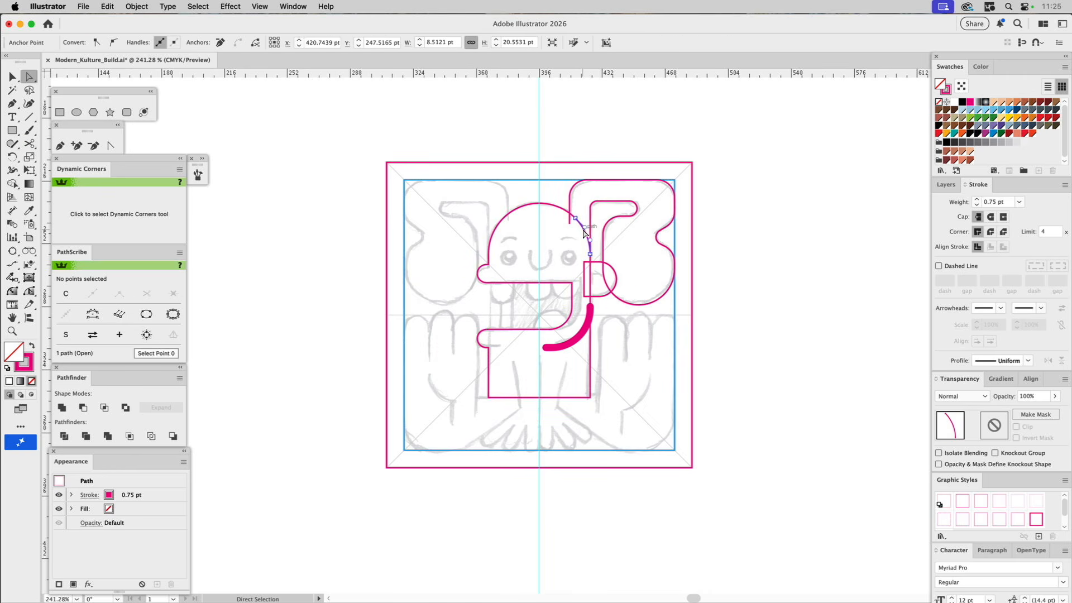
{"action": "key", "text": "Delete"}
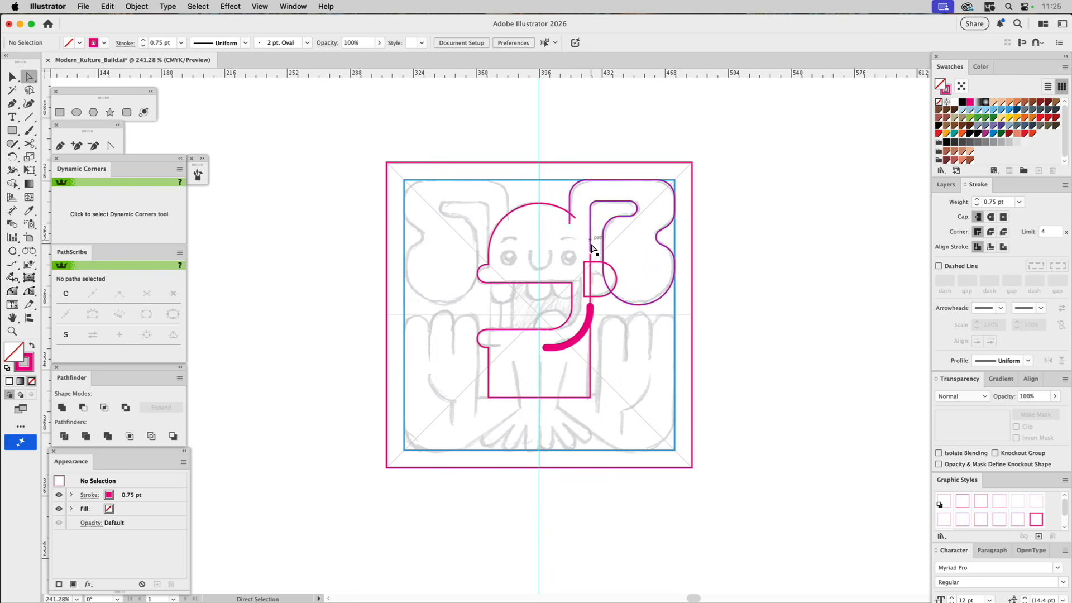
{"action": "left_click_drag", "start_coordinate": [591, 249], "coordinate": [589, 243]}
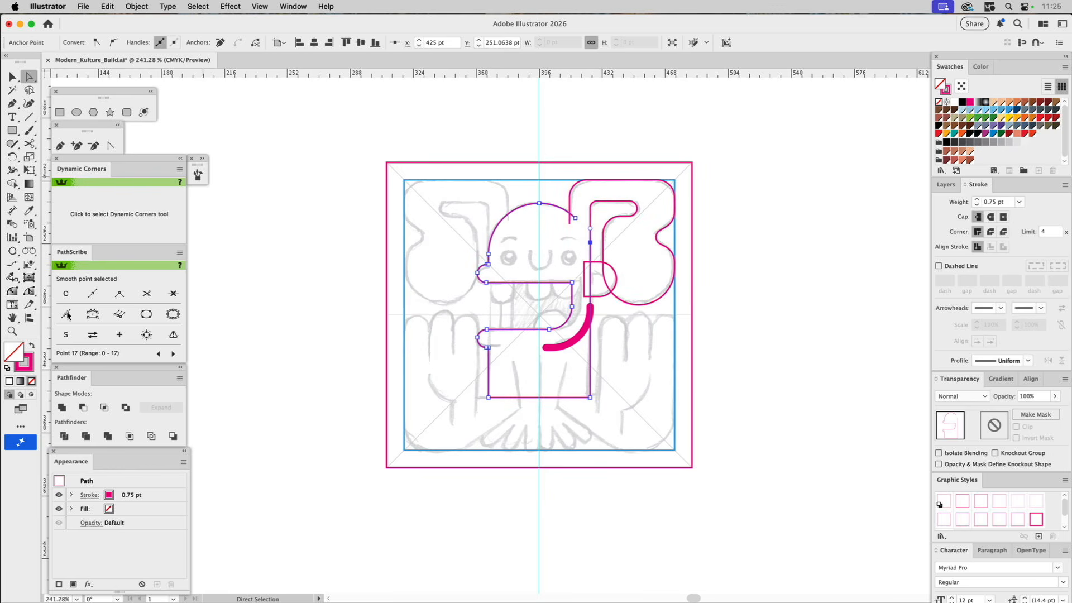
{"action": "left_click", "coordinate": [641, 122]}
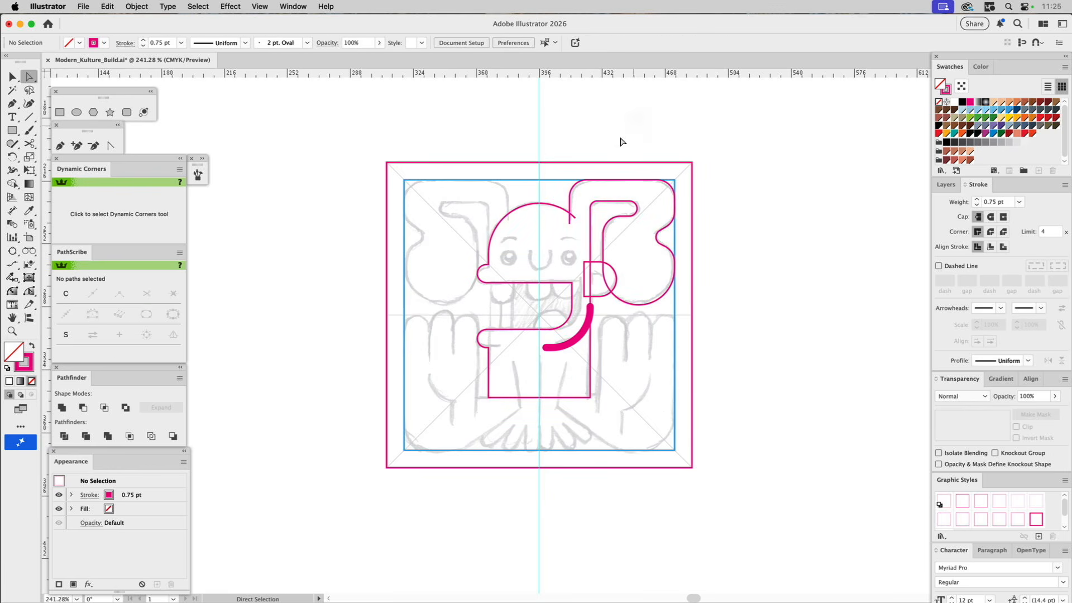
Trim the head outline's overhang beyond the upper-right shape's left edge with the Shape Builder.
{"action": "key", "text": "v"}
{"action": "left_click", "coordinate": [568, 221]}
{"action": "left_click", "coordinate": [13, 184]}
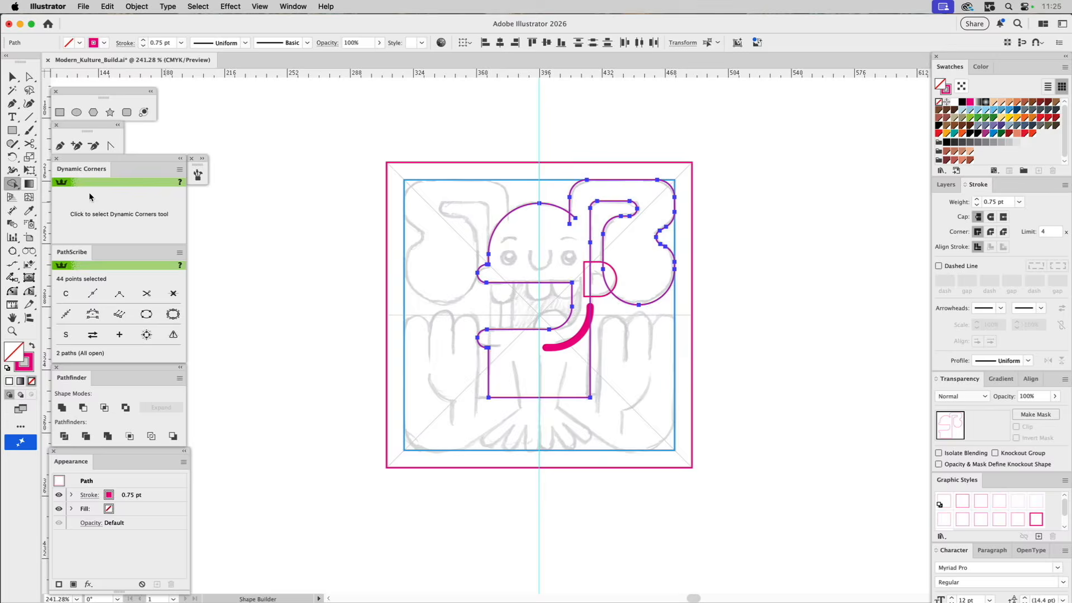
{"action": "left_click", "coordinate": [574, 220]}
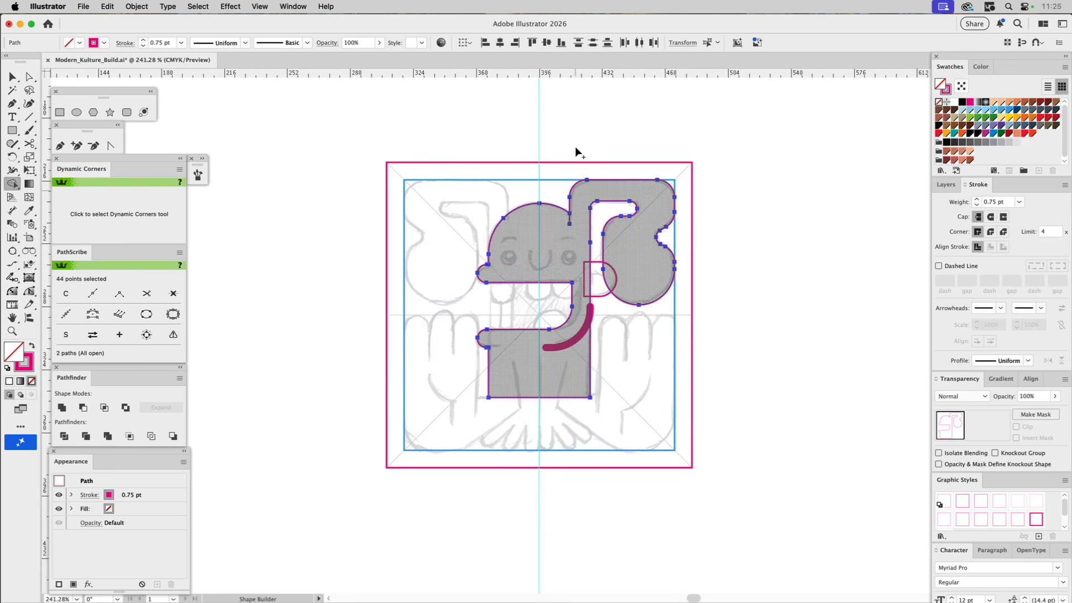
{"action": "key", "text": "v"}
{"action": "left_click", "coordinate": [574, 124]}
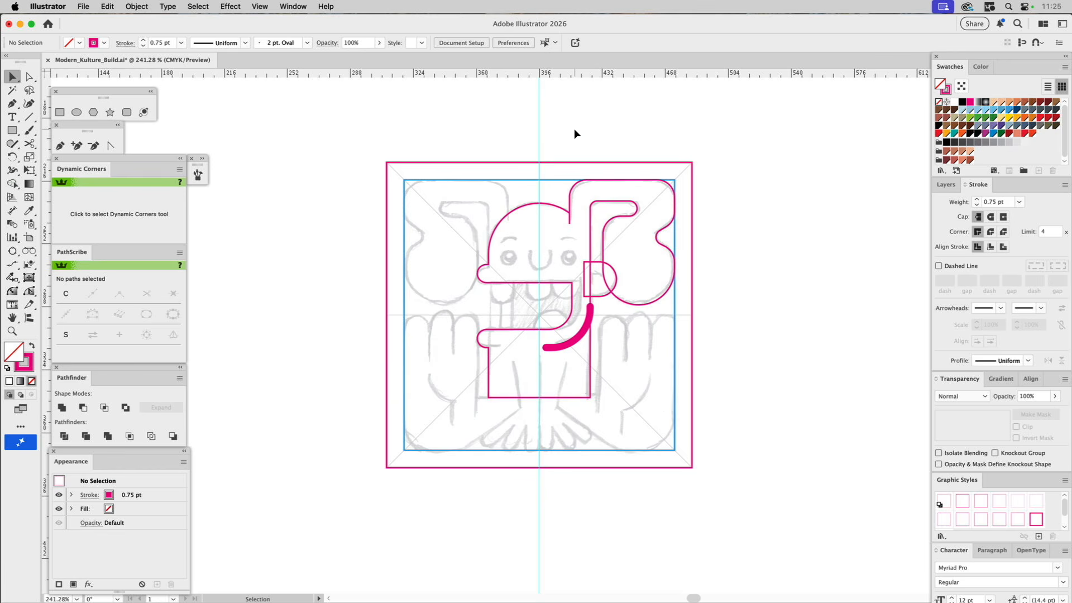
Reflect a copy of the upper-right shape across the vertical centre guide.
{"action": "left_click", "coordinate": [594, 207]}
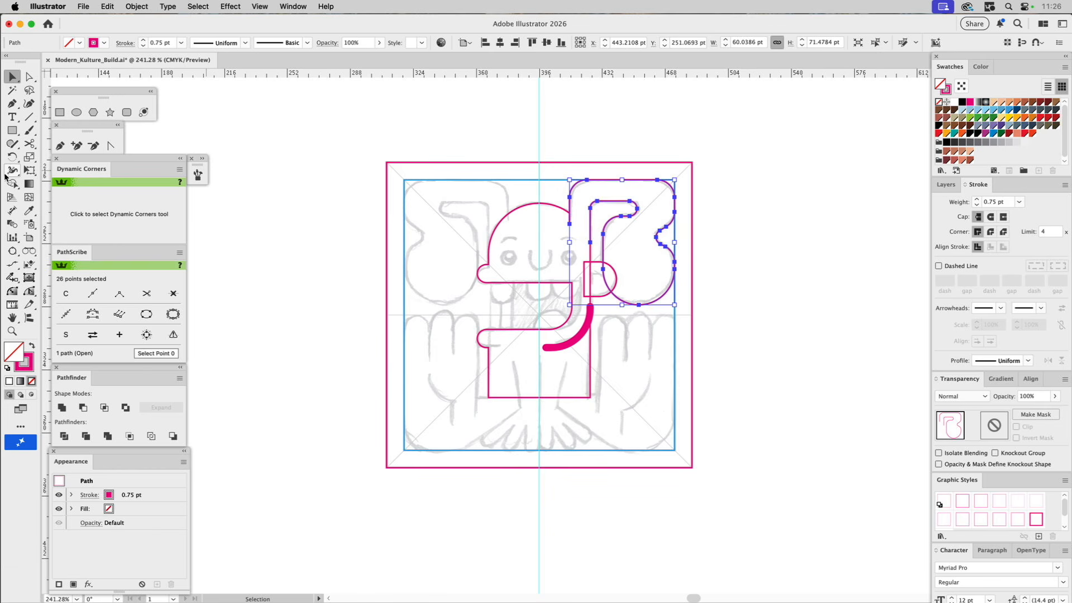
{"action": "left_click", "coordinate": [12, 157]}
{"action": "left_click_drag", "start_coordinate": [13, 157], "coordinate": [34, 170]}
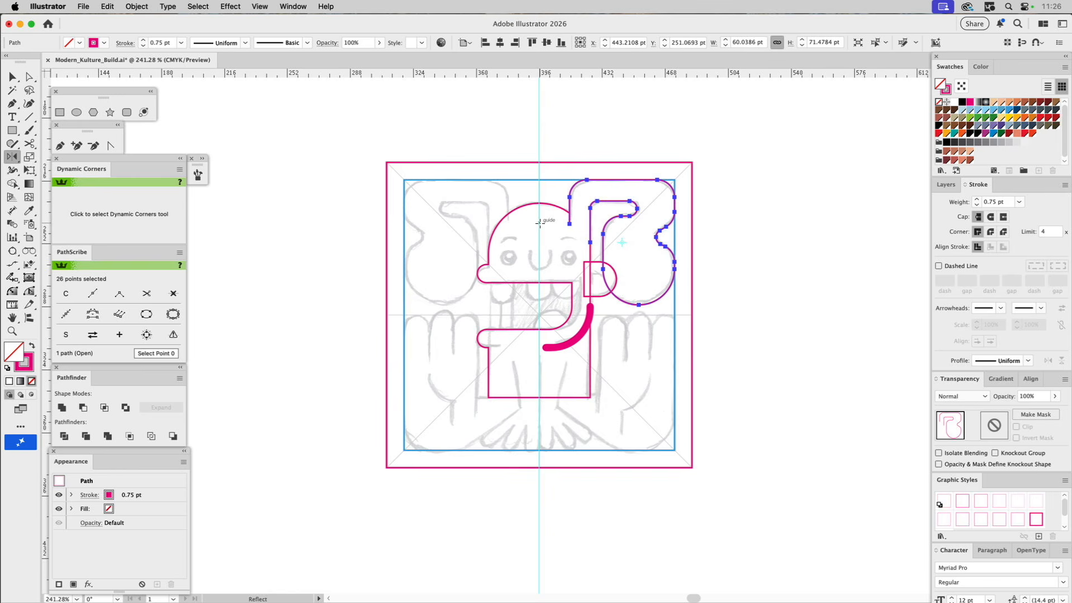
{"action": "left_click", "coordinate": [538, 223]}
{"action": "left_click_drag", "start_coordinate": [538, 251], "coordinate": [537, 259]}
Extend the mirrored shape's inner edge down to the anchor point on the head's left side.
{"action": "key", "text": "a"}
{"action": "left_click", "coordinate": [511, 237]}
{"action": "left_click", "coordinate": [489, 230]}
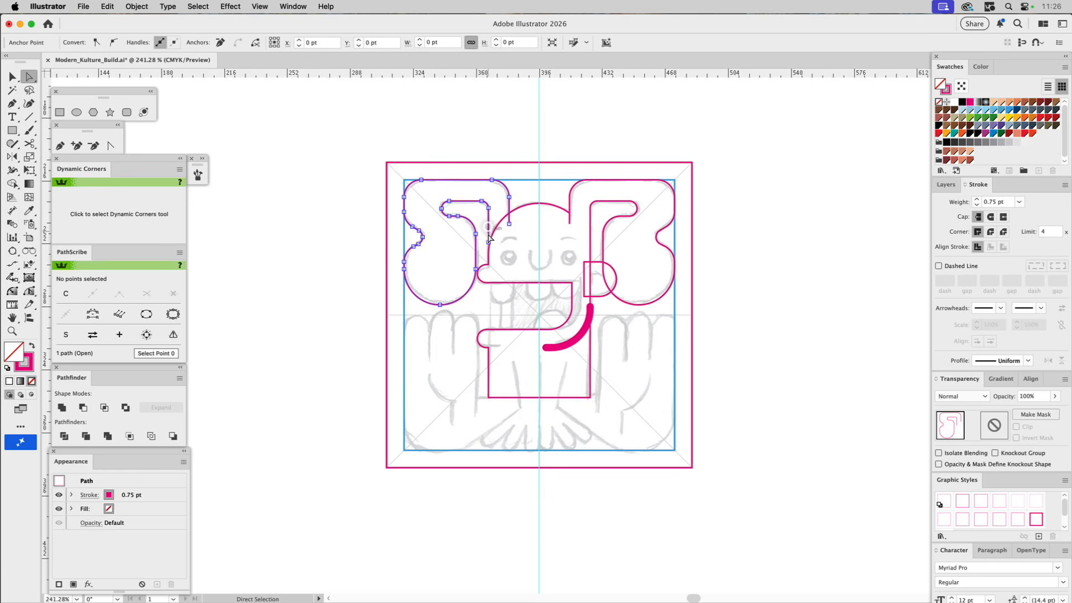
{"action": "left_click_drag", "start_coordinate": [488, 242], "coordinate": [488, 254]}
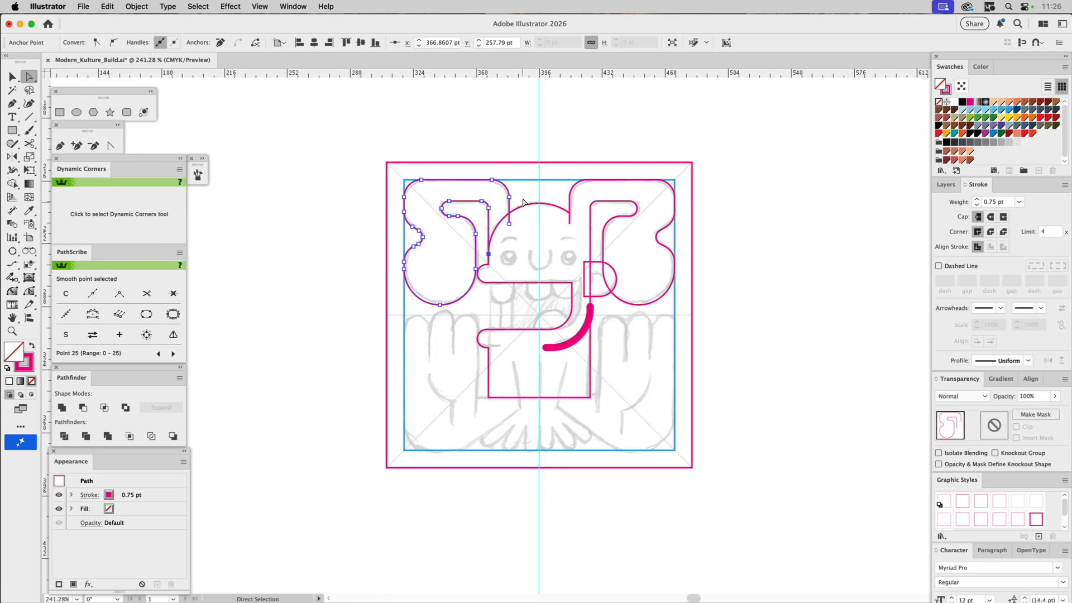
Trim the mirrored shape's overhang inside the head with the Shape Builder.
{"action": "key", "text": "v"}
{"action": "left_click", "coordinate": [503, 230], "text": "shift"}
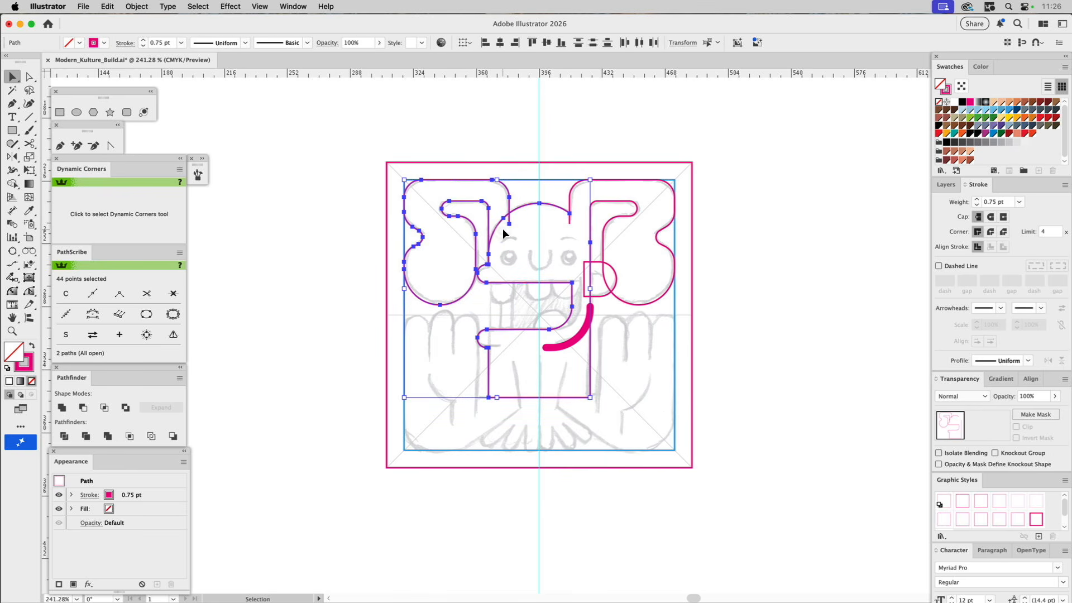
{"action": "left_click", "coordinate": [12, 184]}
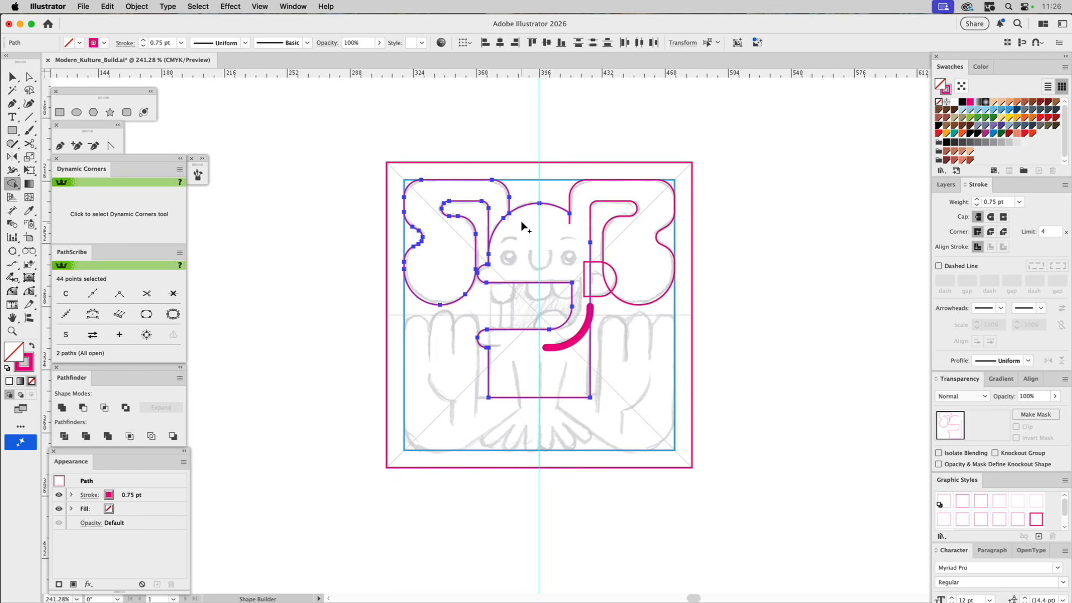
{"action": "key", "text": "v"}
{"action": "left_click", "coordinate": [521, 221]}
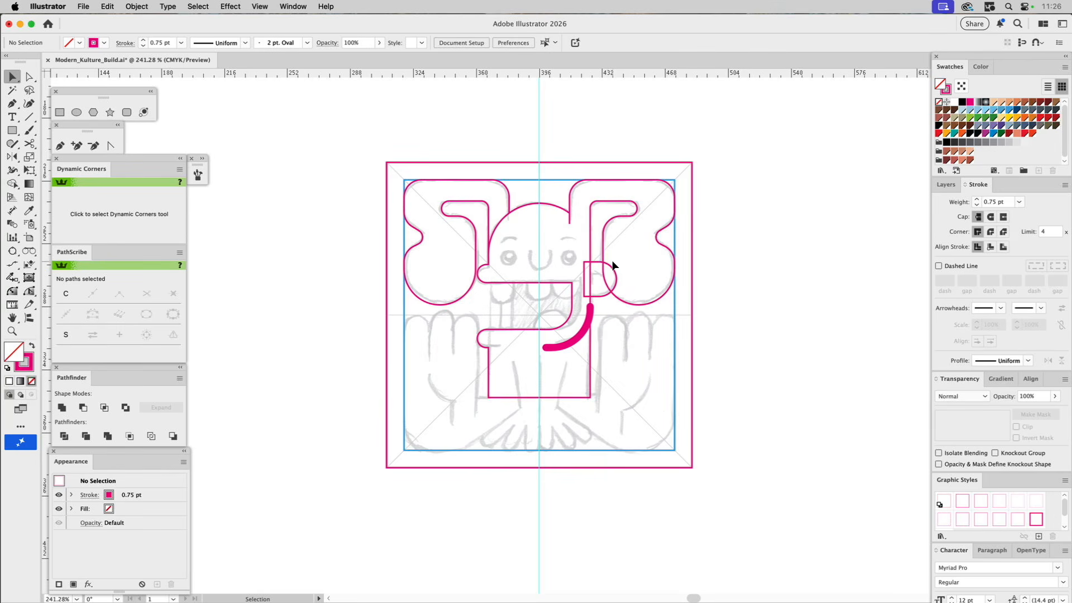
Remove the part of the upper-right shape's outline that crosses the ear with the Shape Builder.
{"action": "left_click", "coordinate": [601, 273]}
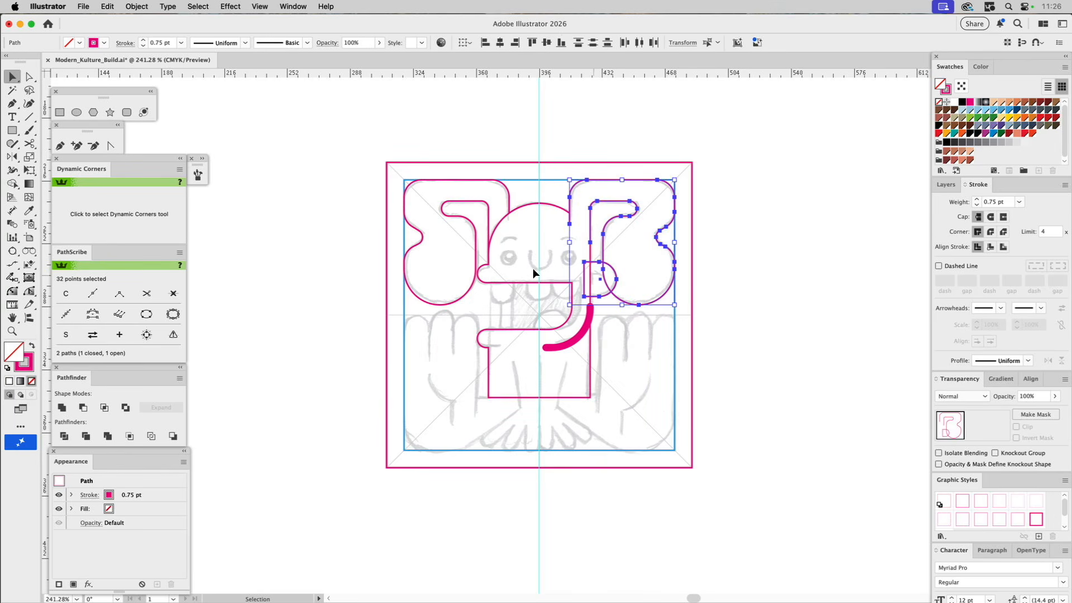
{"action": "left_click", "coordinate": [12, 183]}
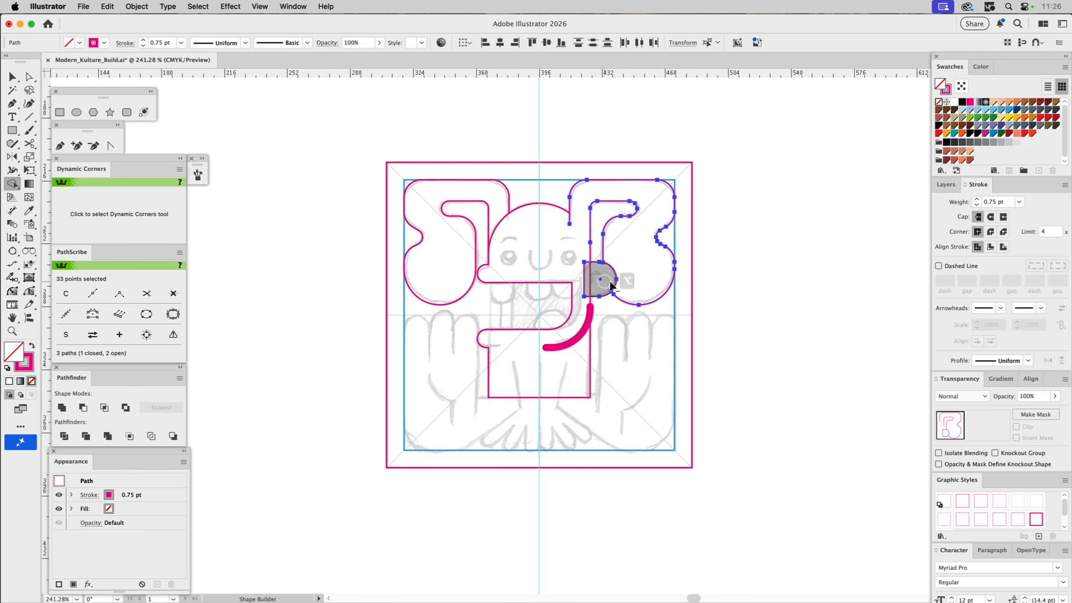
{"action": "left_click", "coordinate": [749, 275], "text": "super"}
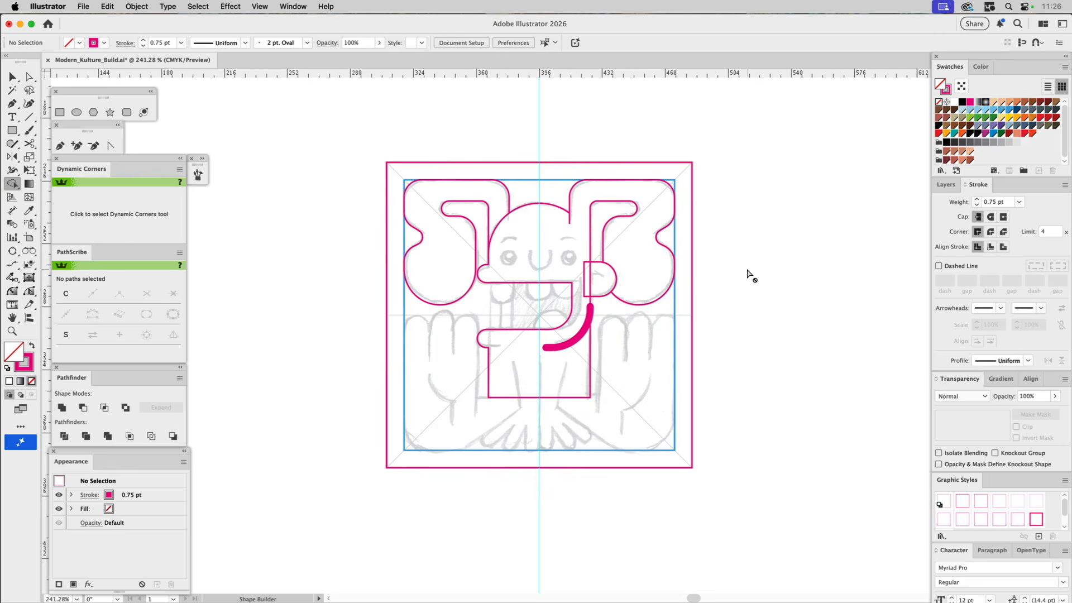
Try to close the gap in the head-and-body outline's upper-right curve with a straight Pen segment.
{"action": "key", "text": "v"}
{"action": "left_click", "coordinate": [612, 267]}
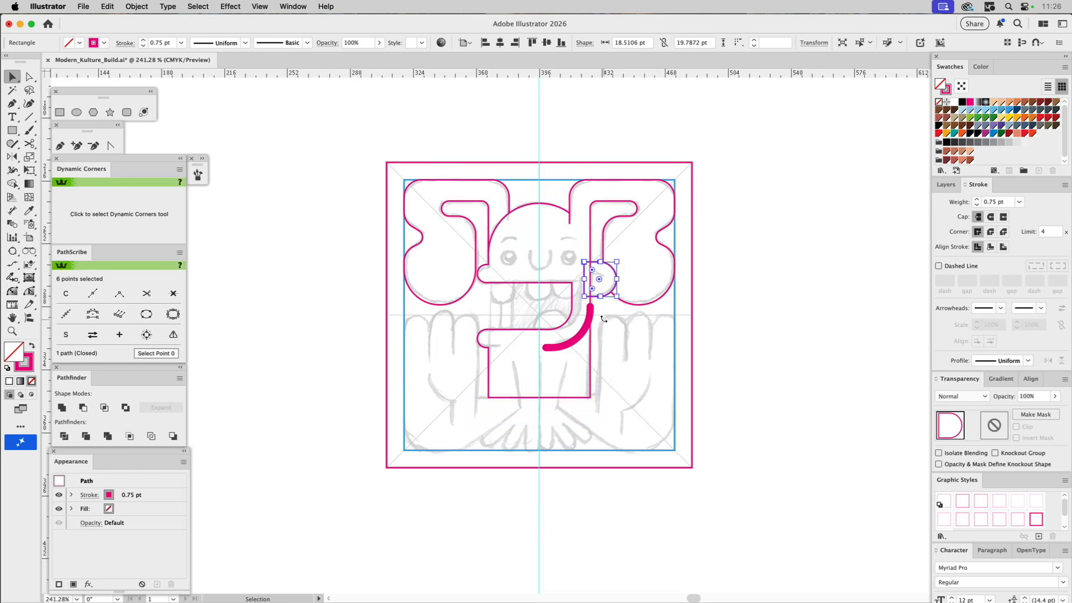
{"action": "key", "text": "a"}
{"action": "left_click", "coordinate": [592, 352]}
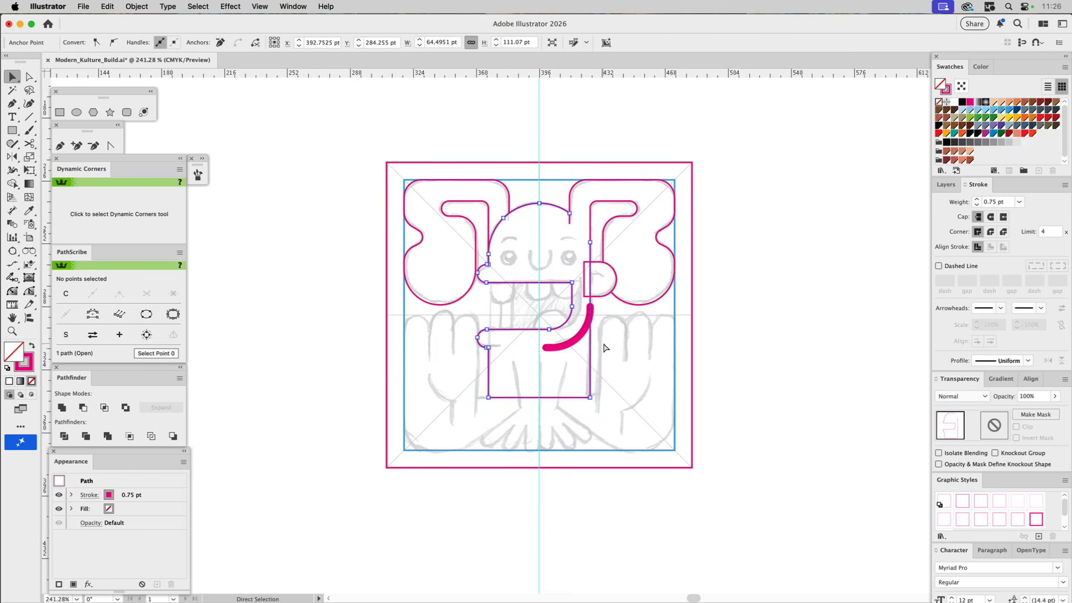
{"action": "key", "text": "v"}
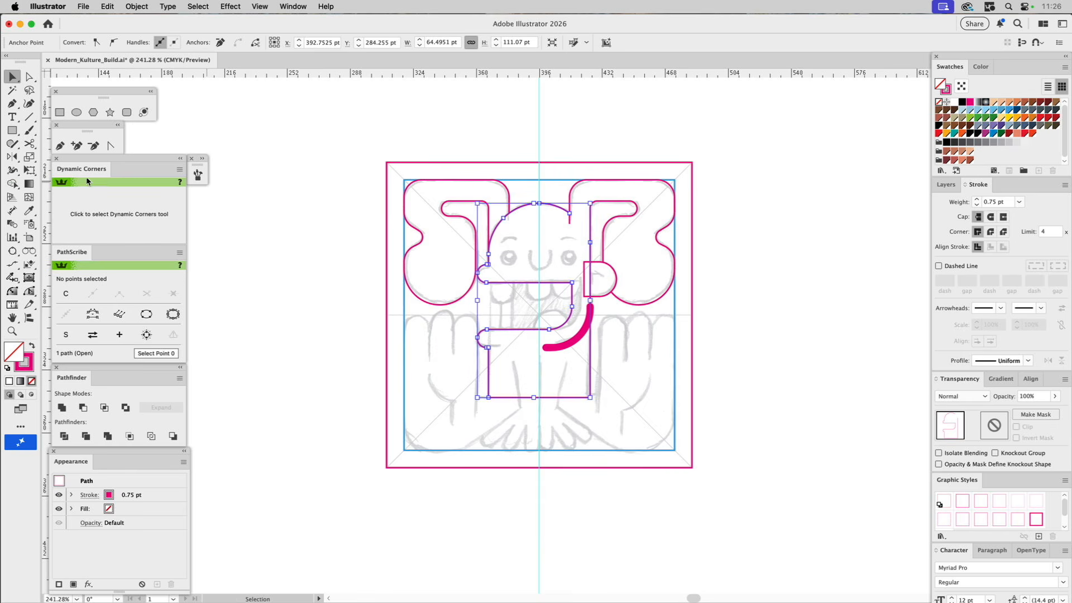
{"action": "left_click", "coordinate": [61, 147]}
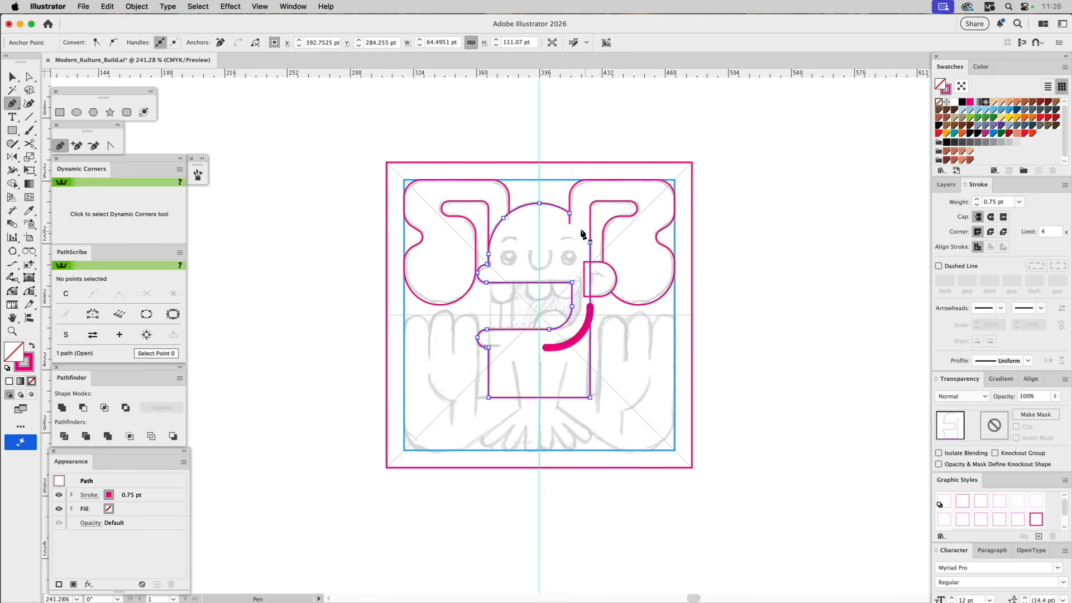
{"action": "left_click", "coordinate": [569, 215]}
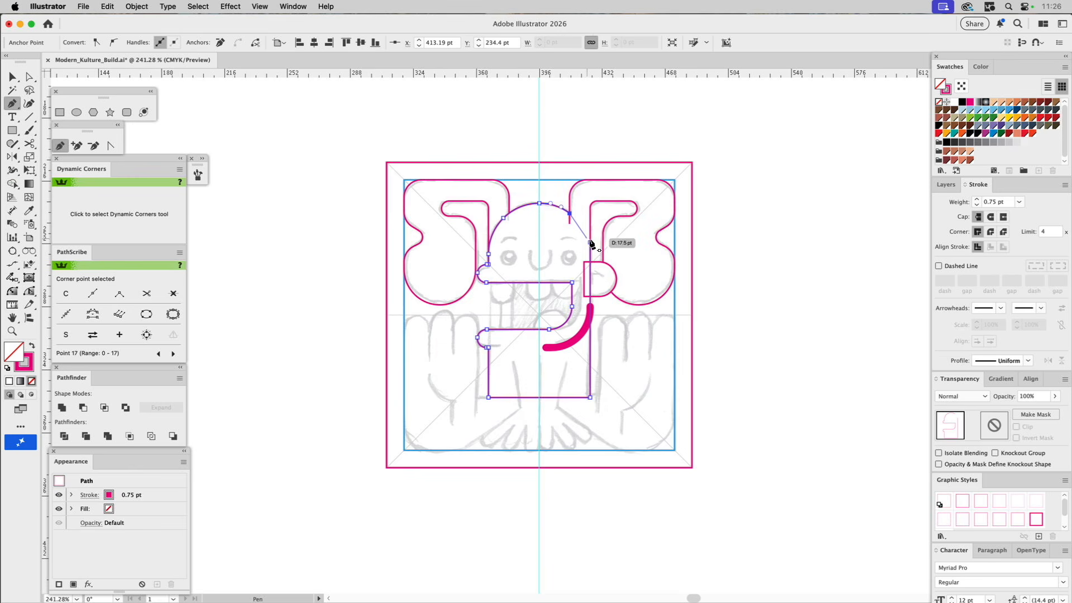
{"action": "left_click", "coordinate": [591, 244]}
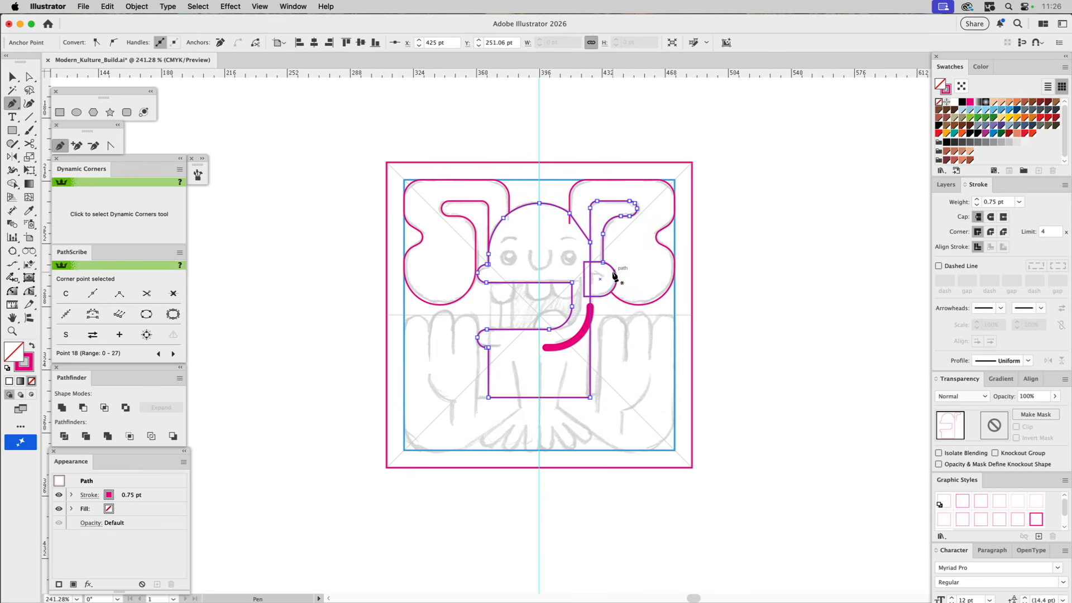
{"action": "key", "text": "super+z"}
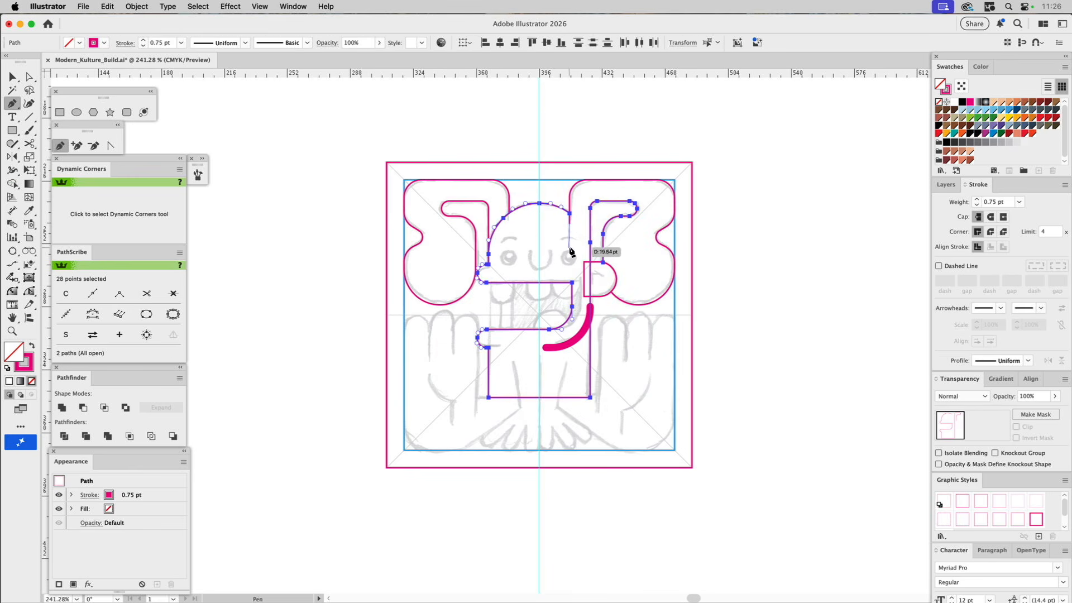
Isolate the head-and-body path and bridge its upper-right gap with a straight Pen segment between the two open ends.
{"action": "key", "text": "v"}
{"action": "left_click", "coordinate": [571, 245]}
{"action": "left_click", "coordinate": [554, 206]}
{"action": "double_click", "coordinate": [554, 205]}
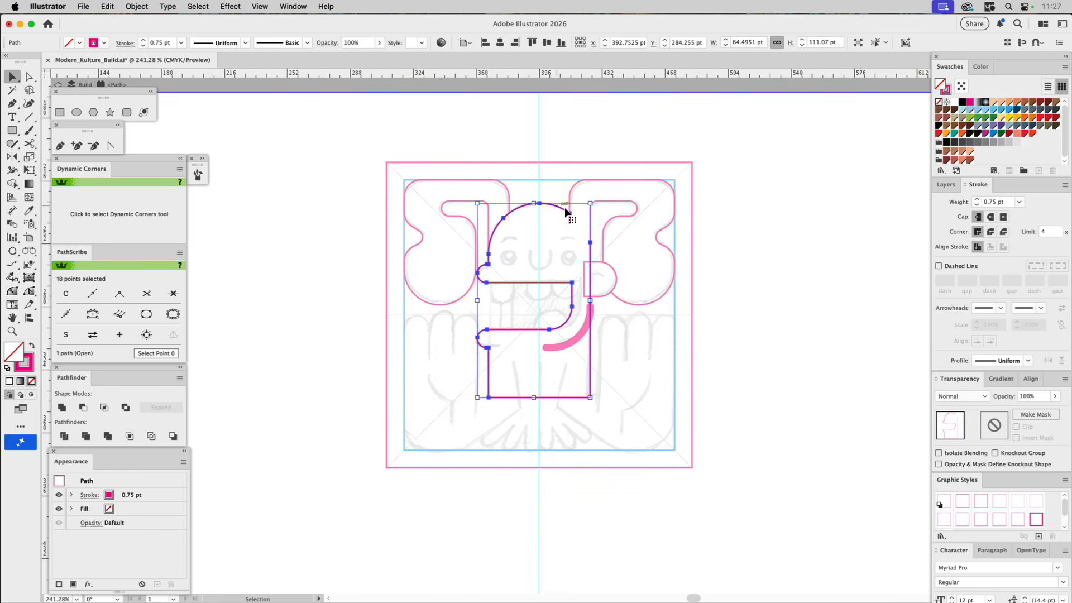
{"action": "key", "text": "p"}
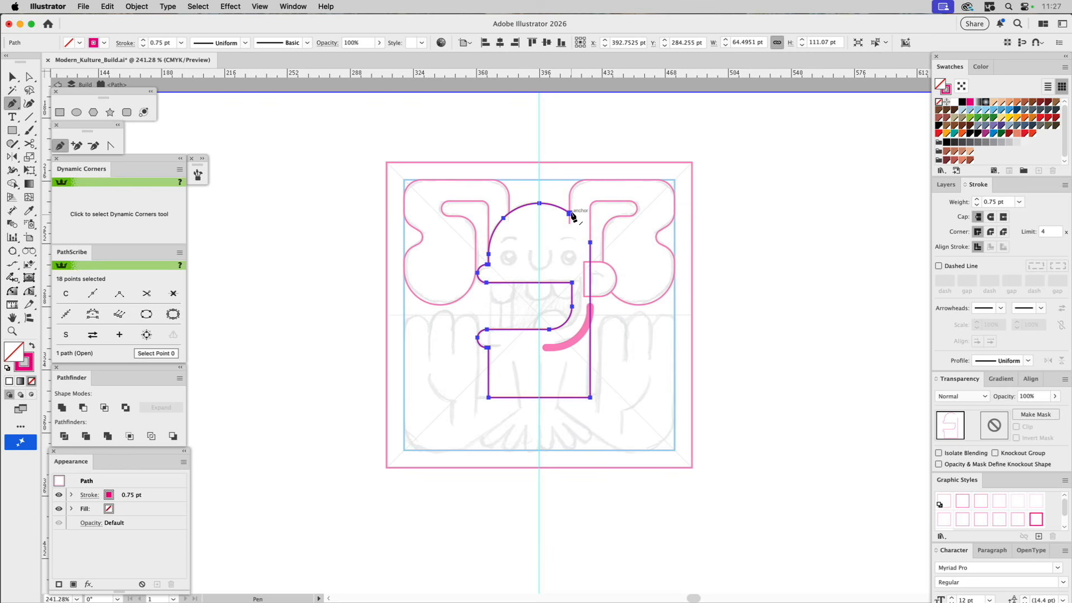
{"action": "left_click", "coordinate": [570, 214]}
{"action": "left_click", "coordinate": [591, 244]}
{"action": "key", "text": "v"}
{"action": "left_click", "coordinate": [624, 309]}
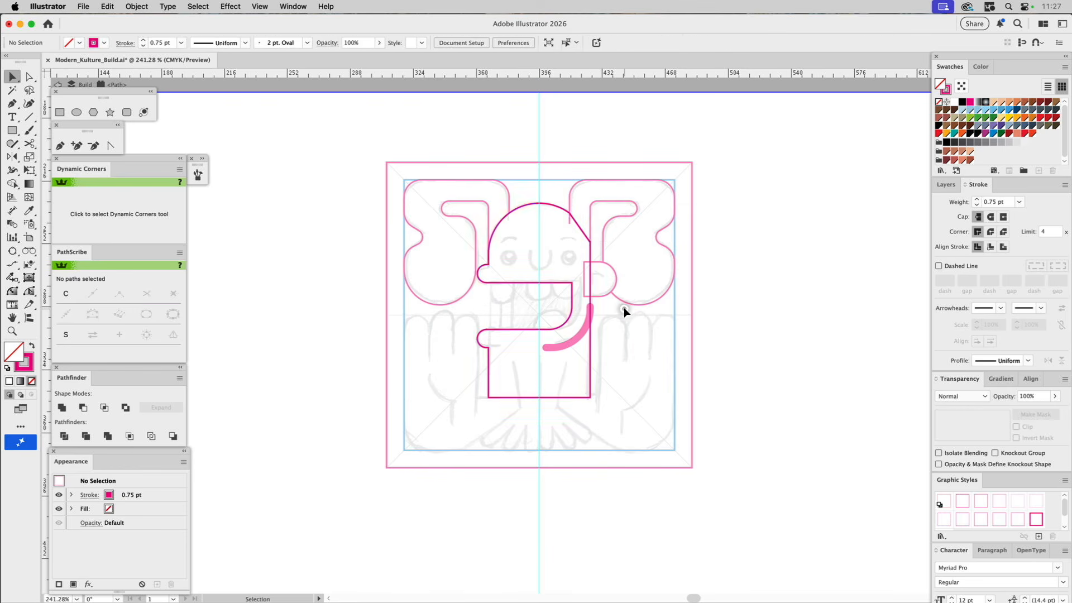
{"action": "double_click", "coordinate": [624, 307]}
Unite the ear on the head's right side with the closed head-and-body shape.
{"action": "left_click", "coordinate": [610, 270]}
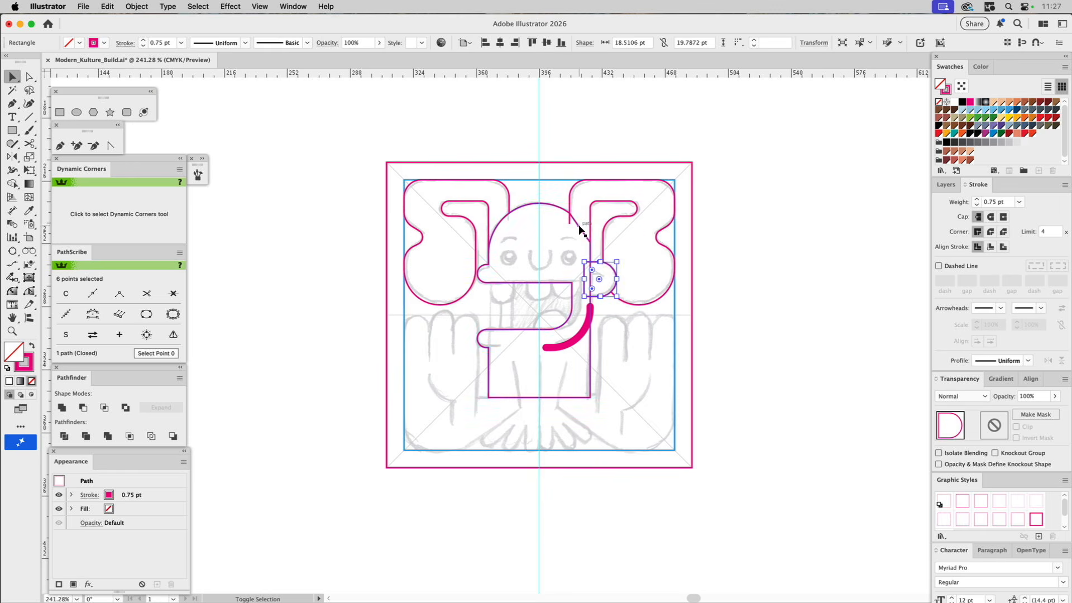
{"action": "left_click", "coordinate": [579, 225], "text": "shift"}
{"action": "left_click", "coordinate": [62, 407]}
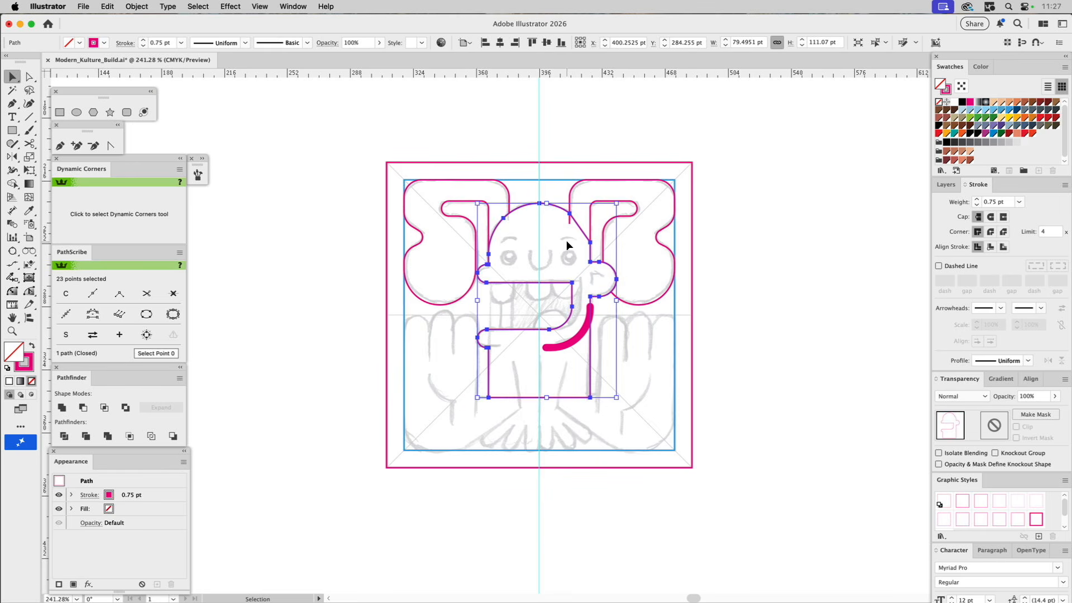
Isolate the united shape, cut it with the Scissors at both ends of the straight bridging segment, and delete that segment.
{"action": "double_click", "coordinate": [575, 222]}
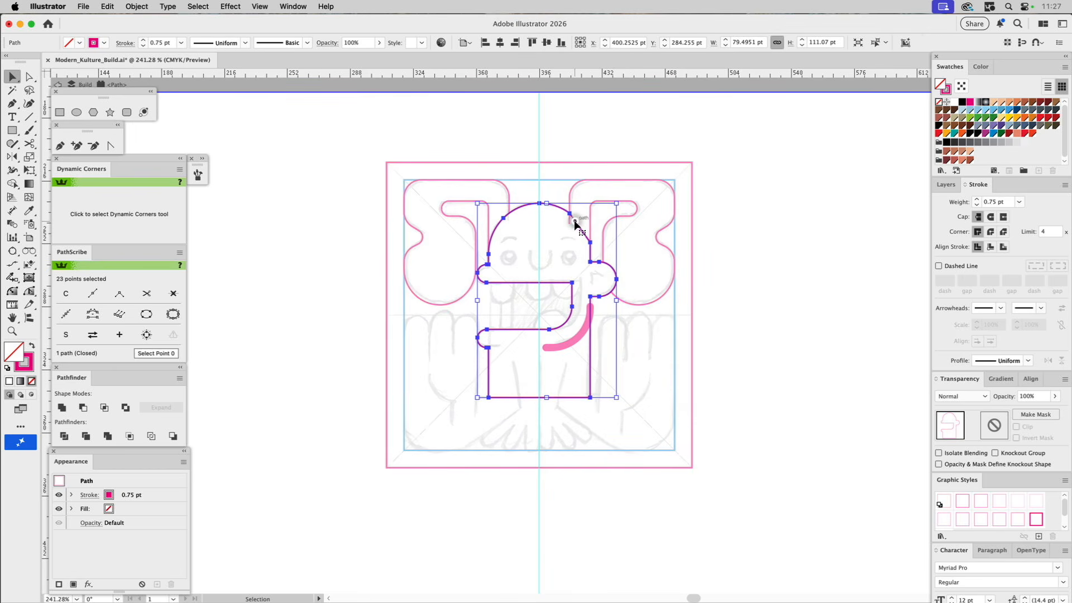
{"action": "left_click", "coordinate": [29, 143]}
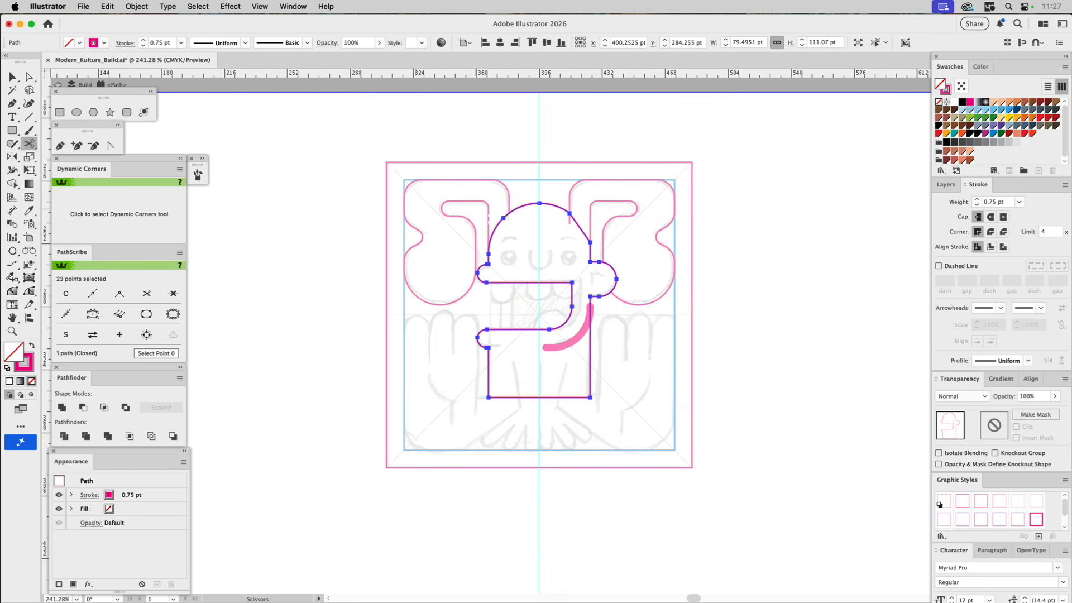
{"action": "left_click", "coordinate": [570, 213]}
{"action": "left_click", "coordinate": [589, 241]}
{"action": "key", "text": "a"}
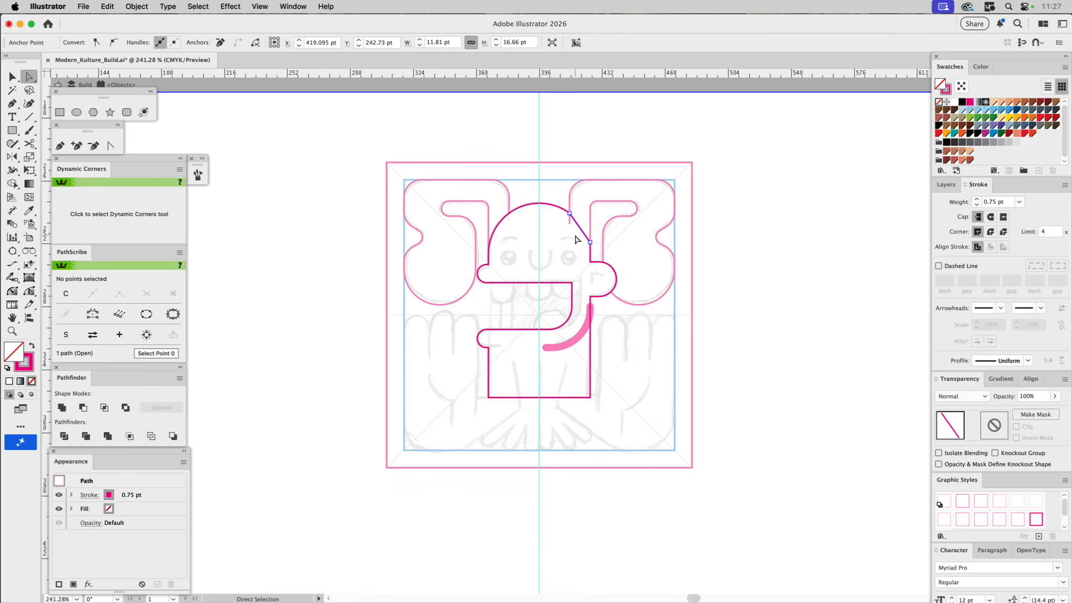
{"action": "key", "text": "Delete"}
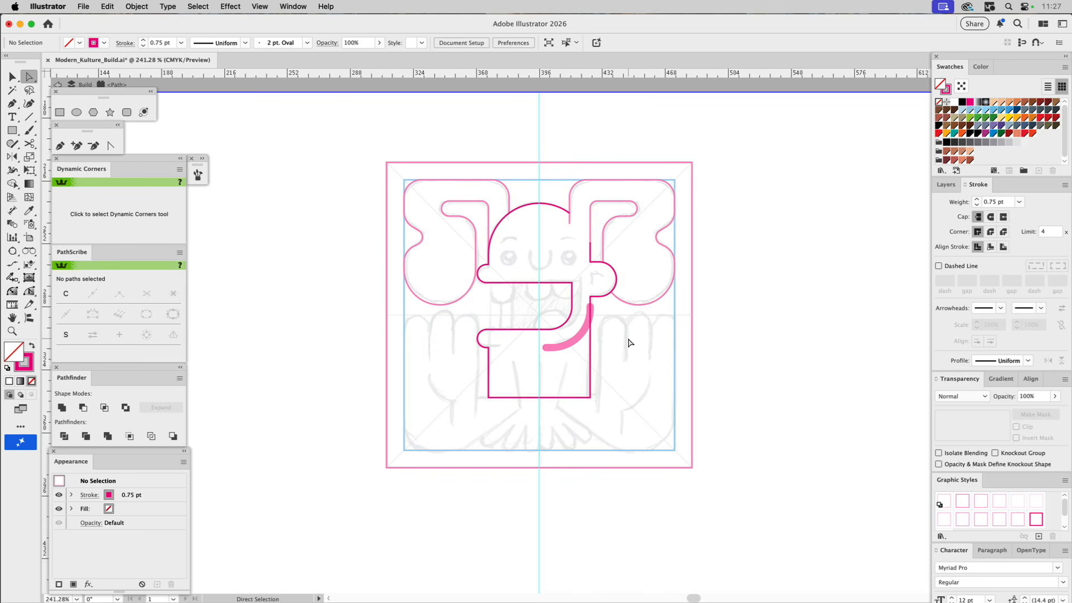
{"action": "key", "text": "v"}
{"action": "key", "text": "Escape"}
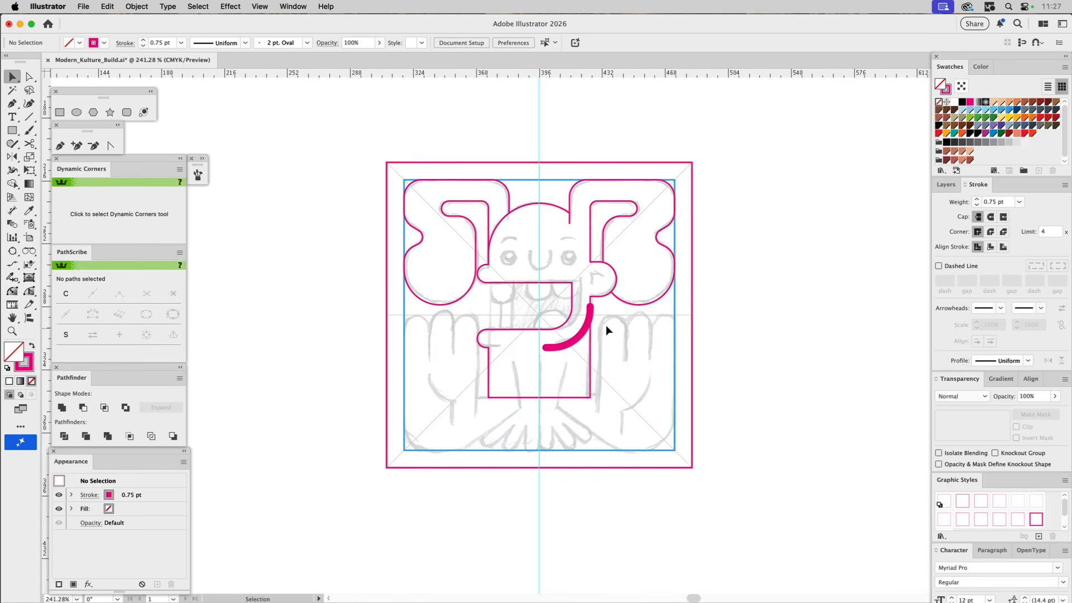
Draw an inverted L-shaped detail line inside the right ear with the Pen tool, about 6 pt wide and 6 pt tall.
{"action": "left_click", "coordinate": [60, 145]}
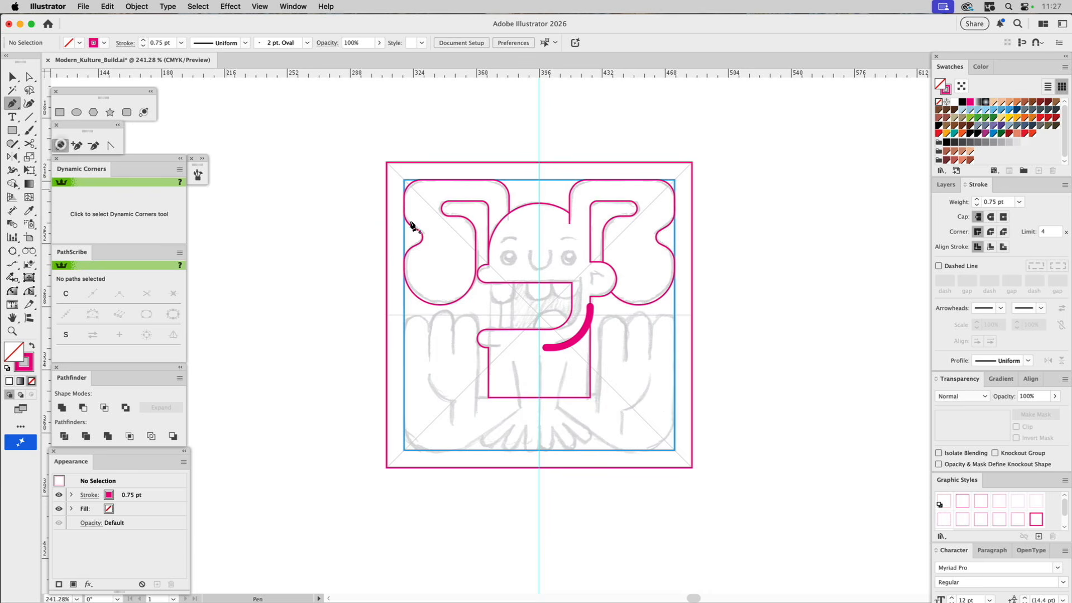
{"action": "left_click", "coordinate": [590, 296]}
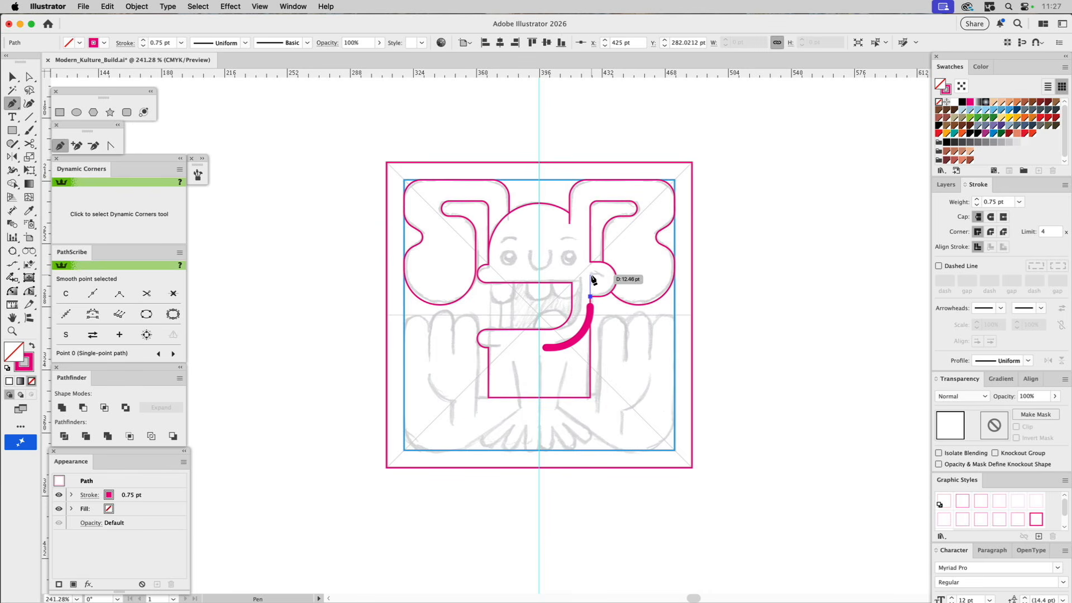
{"action": "left_click", "coordinate": [591, 275]}
{"action": "left_click", "coordinate": [601, 275], "text": "shift"}
{"action": "key", "text": "a"}
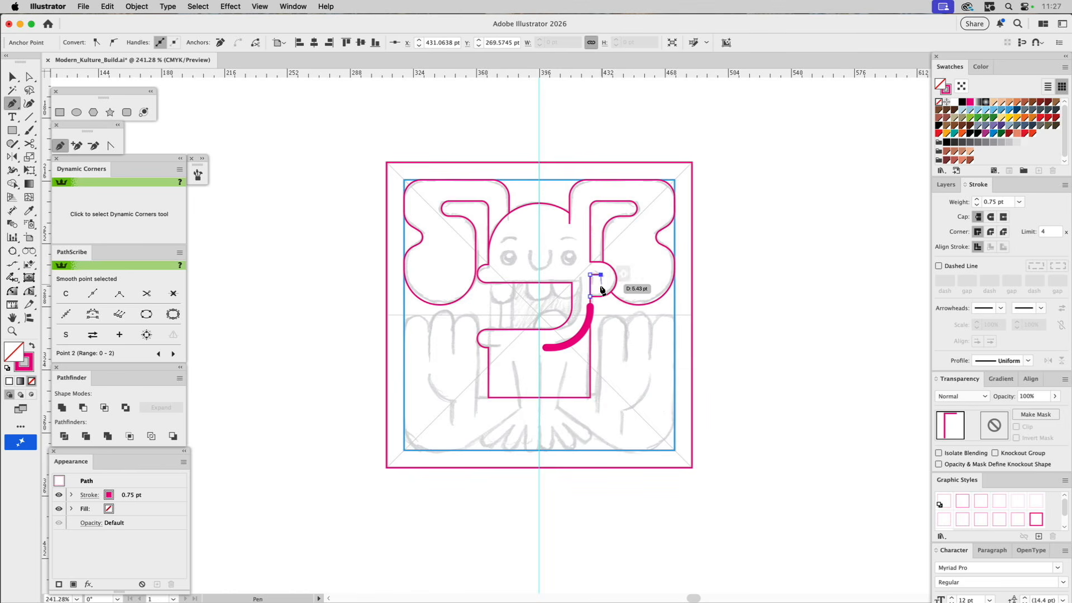
{"action": "left_click_drag", "start_coordinate": [592, 299], "coordinate": [593, 289]}
{"action": "key", "text": "v"}
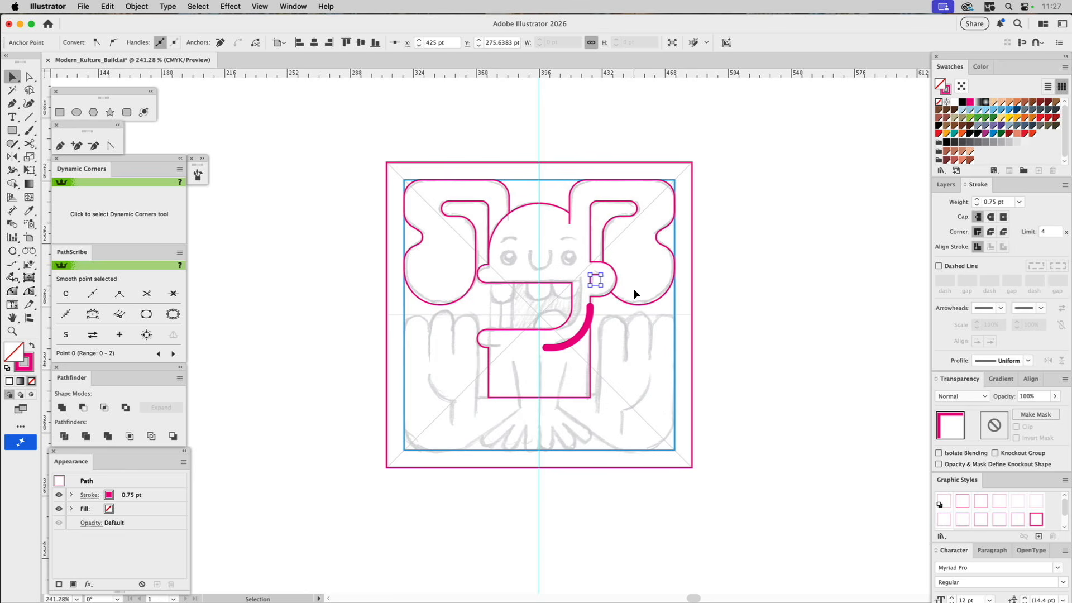
Copy the thick arc's 4 pt stroke to the head-and-body outline and the upper-right shape's outer and inner lines with the Eyedropper.
{"action": "left_click", "coordinate": [607, 300]}
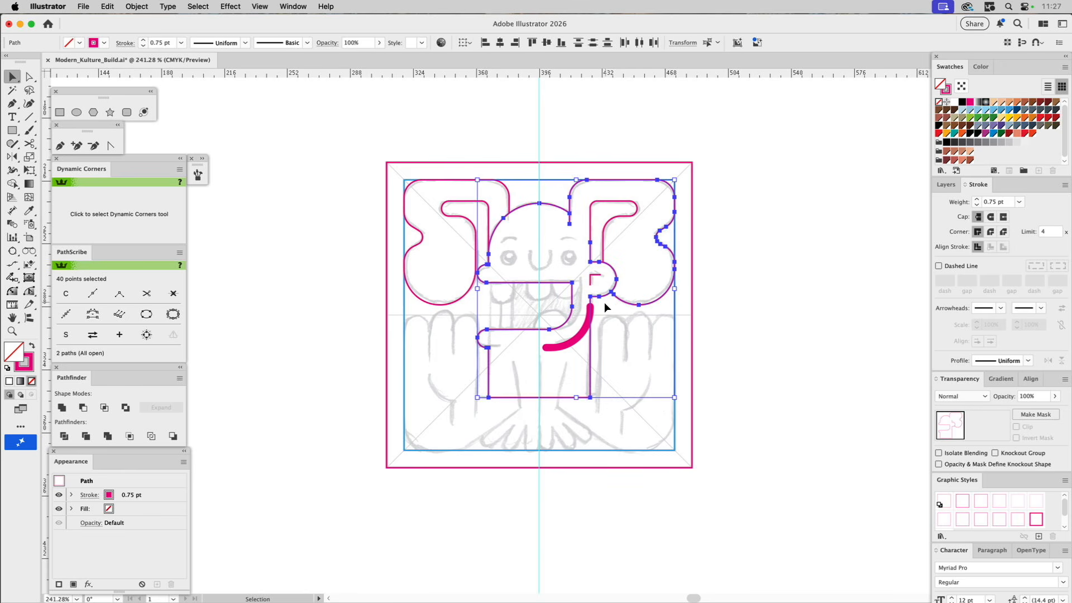
{"action": "key", "text": "i"}
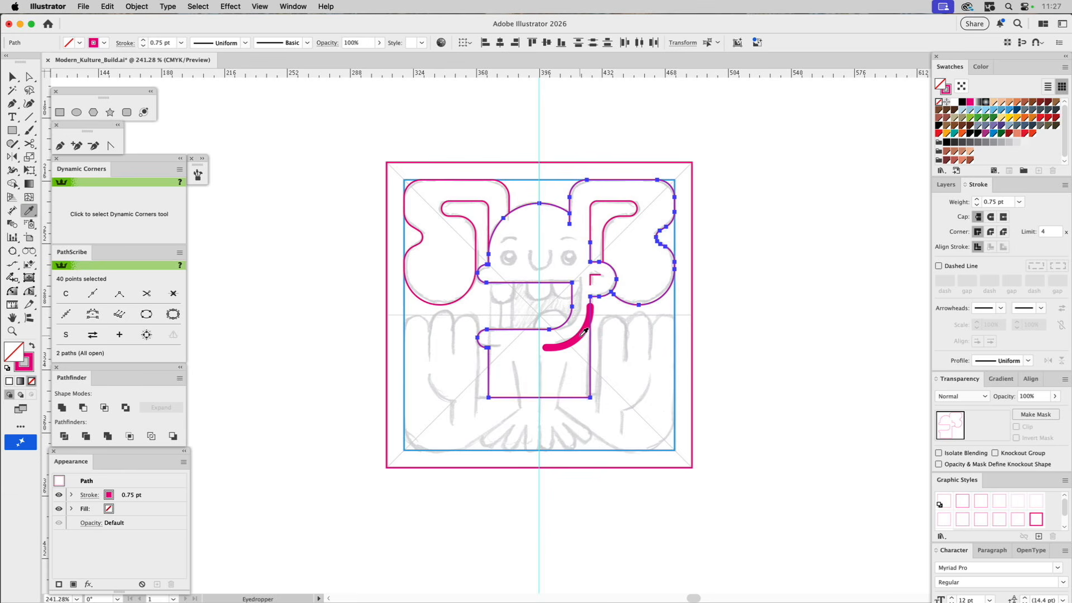
{"action": "left_click", "coordinate": [580, 334]}
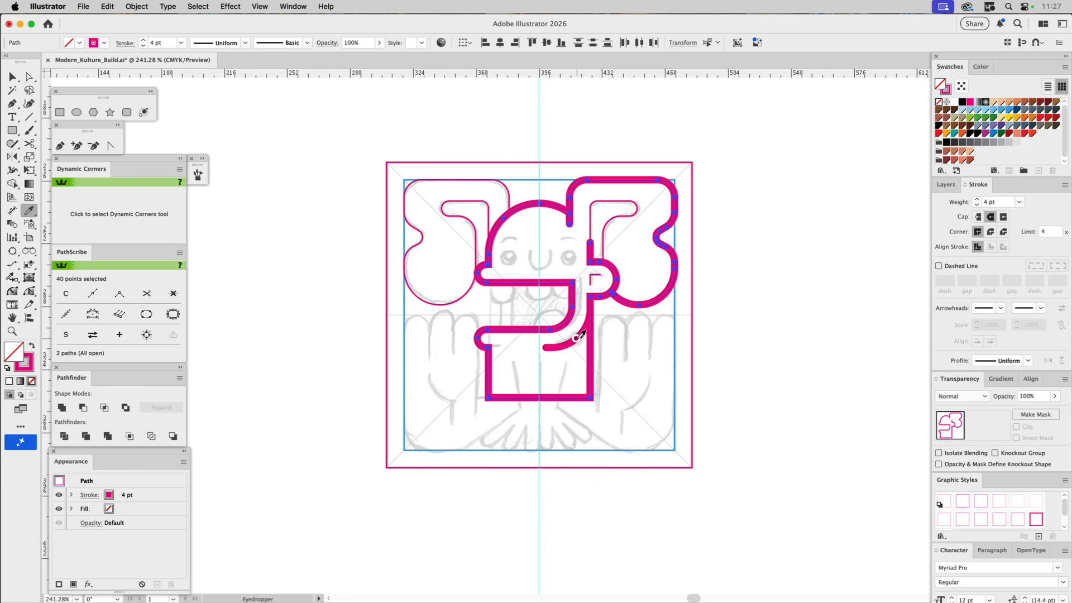
{"action": "left_click", "coordinate": [618, 334], "text": "super"}
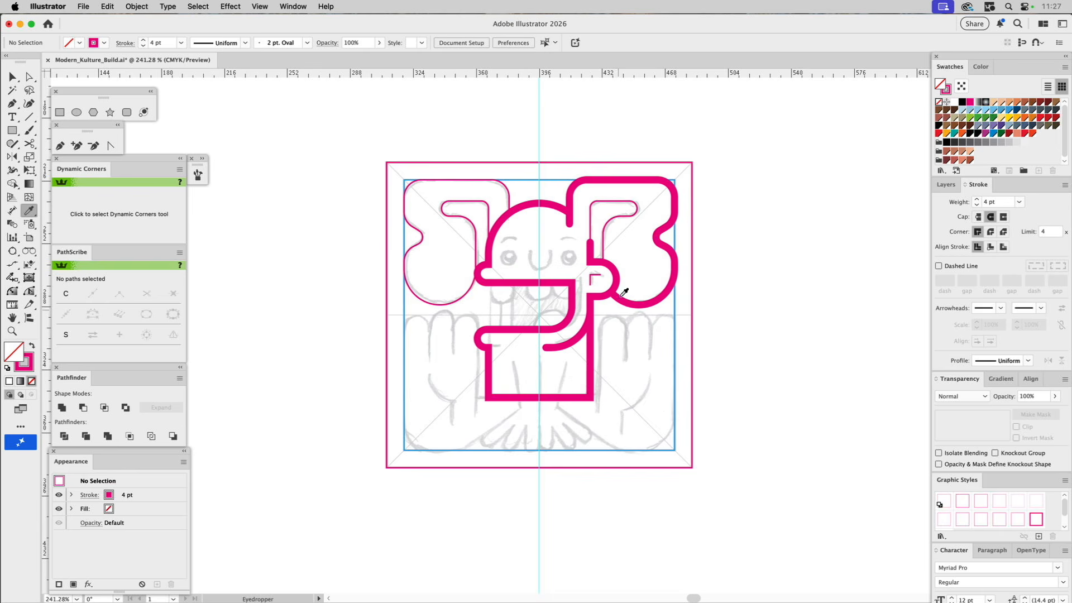
{"action": "key", "text": "v"}
{"action": "left_click_drag", "start_coordinate": [608, 209], "coordinate": [627, 233]}
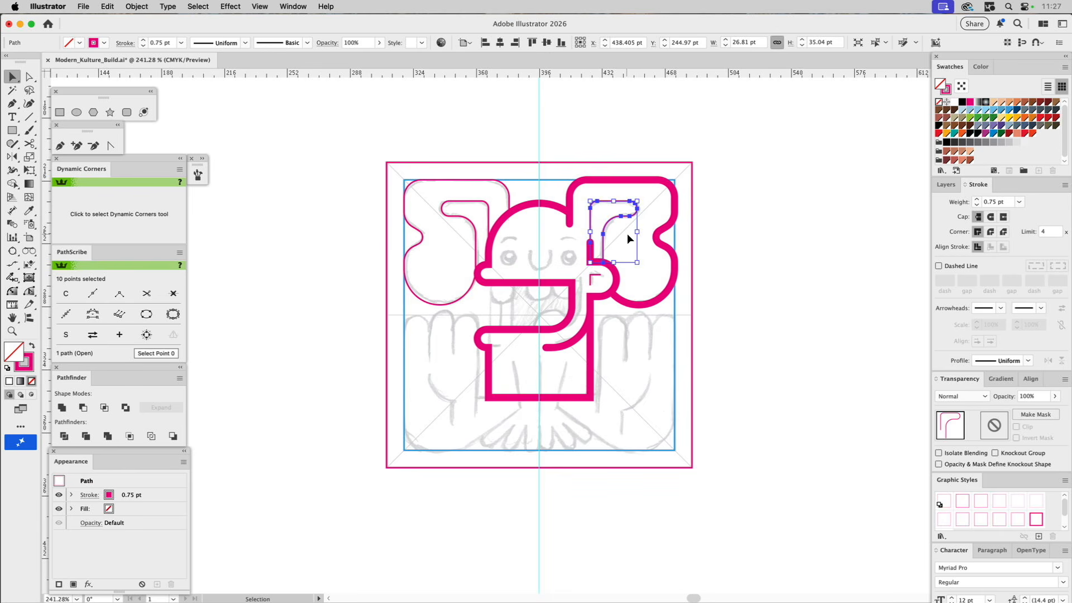
{"action": "key", "text": "i"}
{"action": "left_click", "coordinate": [589, 363]}
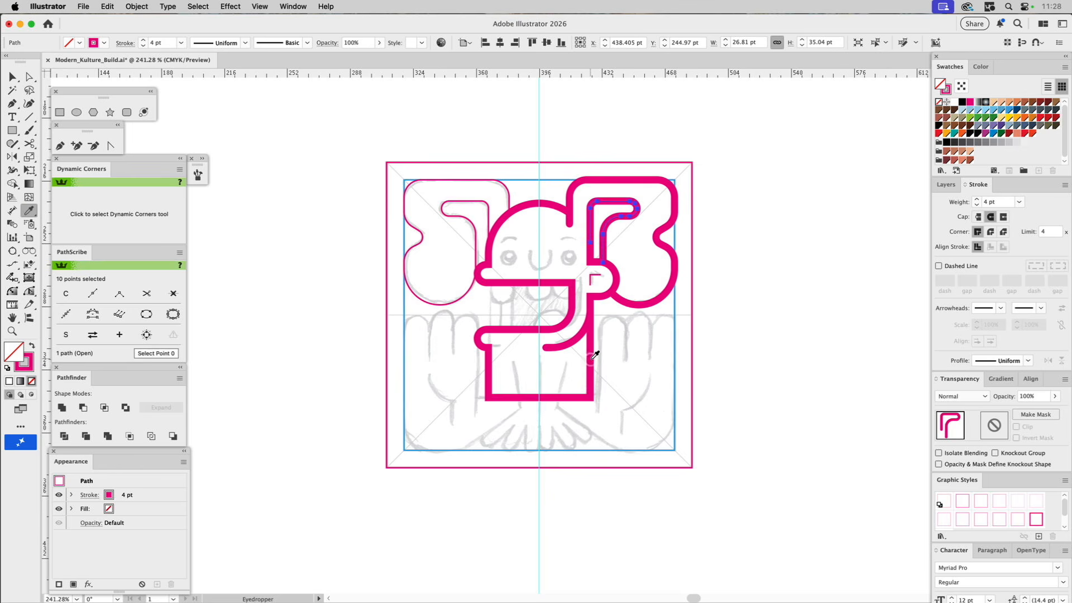
Give the head-and-body outline round corner joins and copy the arc's 4 pt stroke to the inner-ear line.
{"action": "left_click", "coordinate": [591, 364], "text": "super"}
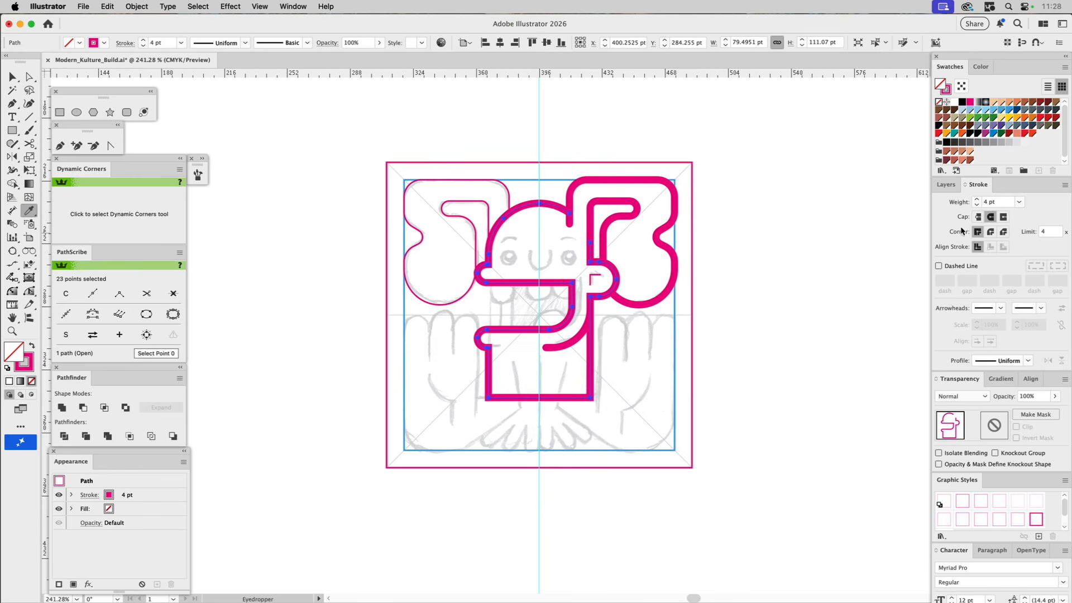
{"action": "left_click", "coordinate": [990, 231]}
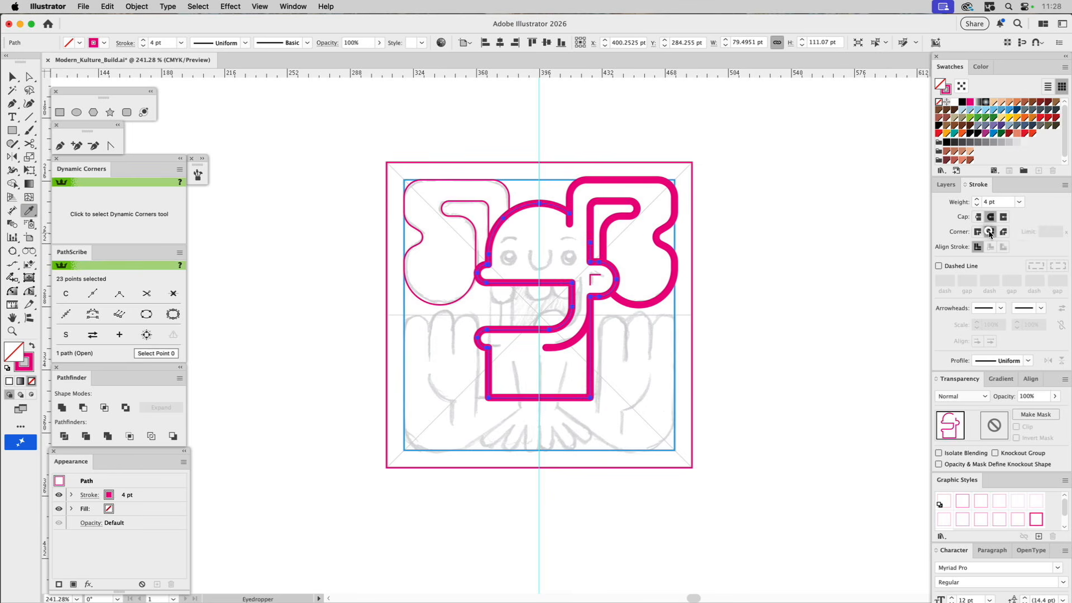
{"action": "left_click", "coordinate": [594, 278], "text": "super"}
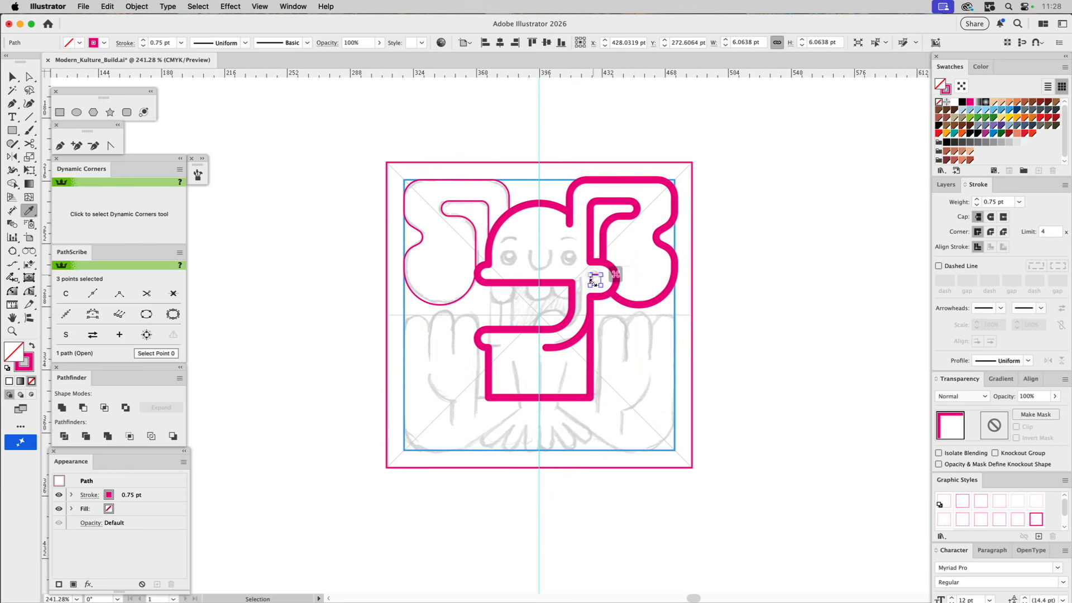
{"action": "left_click", "coordinate": [575, 339]}
{"action": "left_click", "coordinate": [645, 340], "text": "super"}
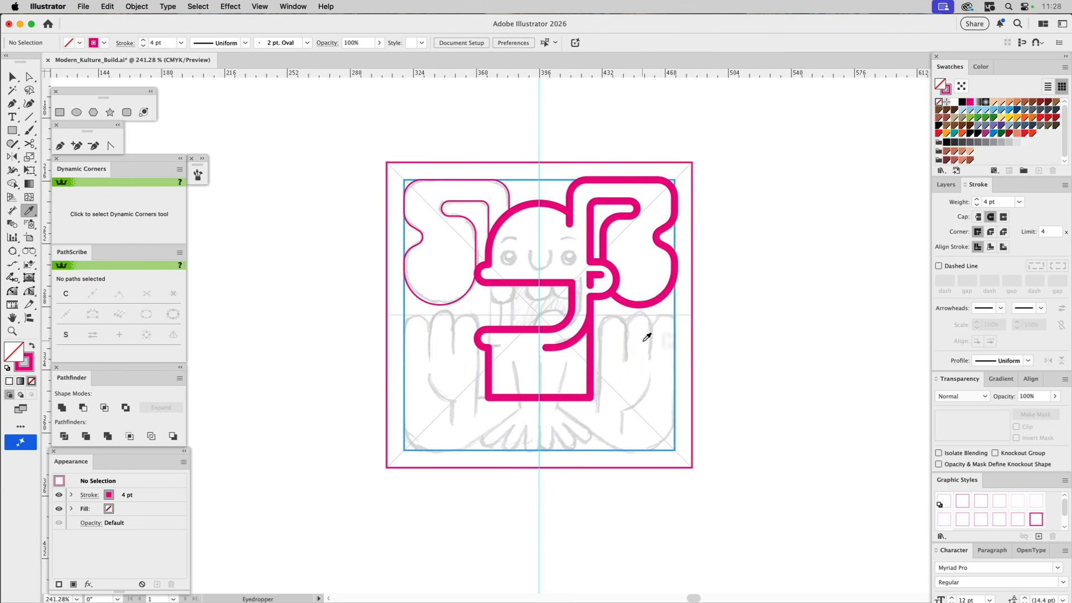
Set the inner-ear line's corner join to round and round off its bend with the live corner.
{"action": "key", "text": "a"}
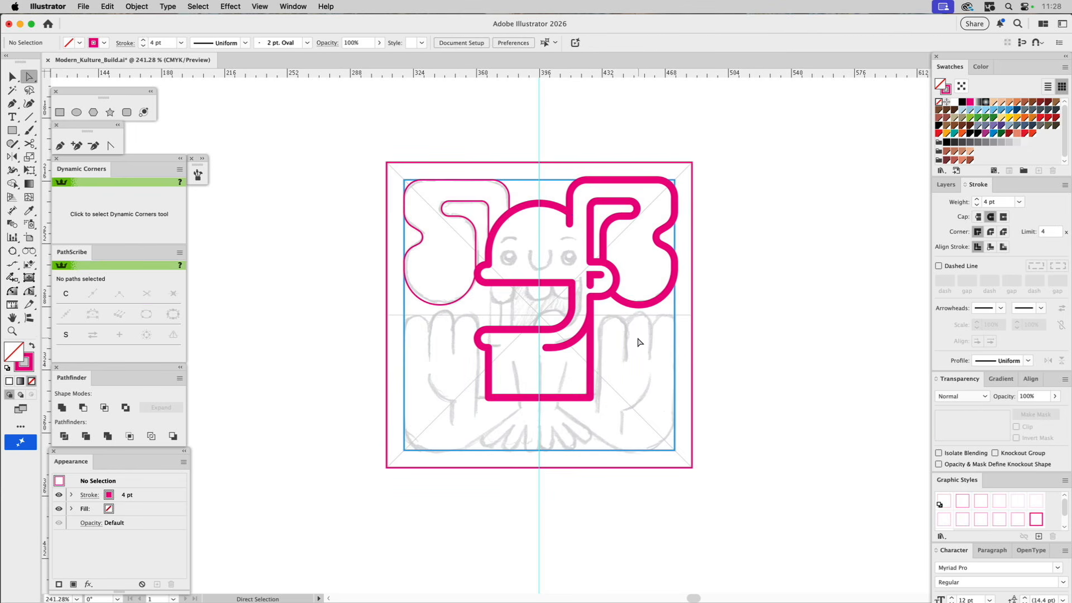
{"action": "left_click", "coordinate": [591, 275]}
{"action": "left_click", "coordinate": [991, 232]}
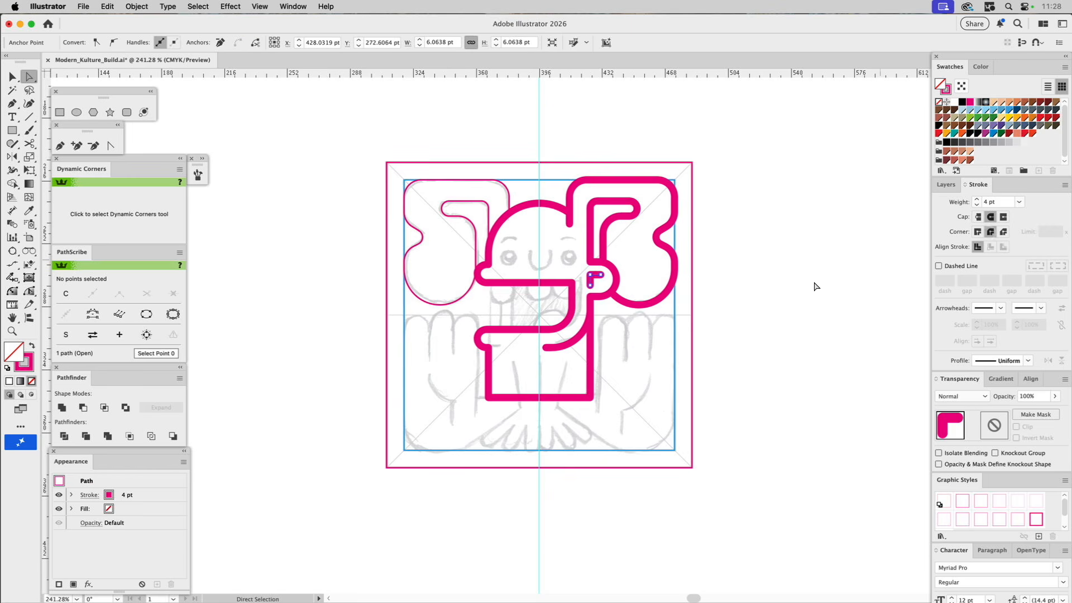
{"action": "left_click", "coordinate": [592, 275]}
{"action": "left_click_drag", "start_coordinate": [593, 281], "coordinate": [597, 285]}
{"action": "left_click_drag", "start_coordinate": [595, 283], "coordinate": [594, 283]}
{"action": "left_click", "coordinate": [754, 308]}
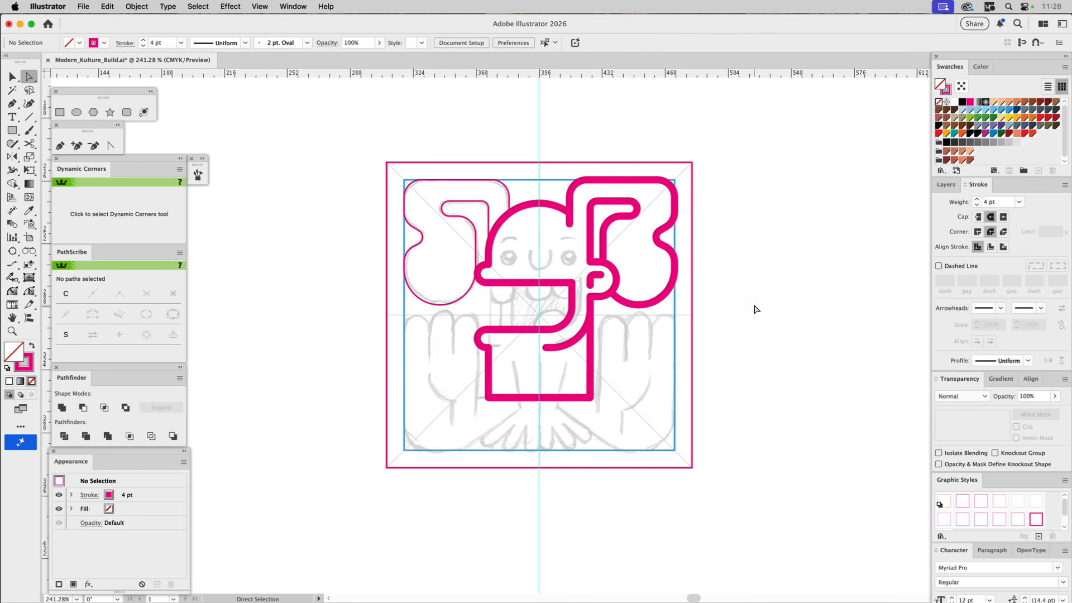
Copy the upper-right shape's 4 pt stroke to the matching upper-left outline with the Eyedropper.
{"action": "left_click", "coordinate": [601, 274]}
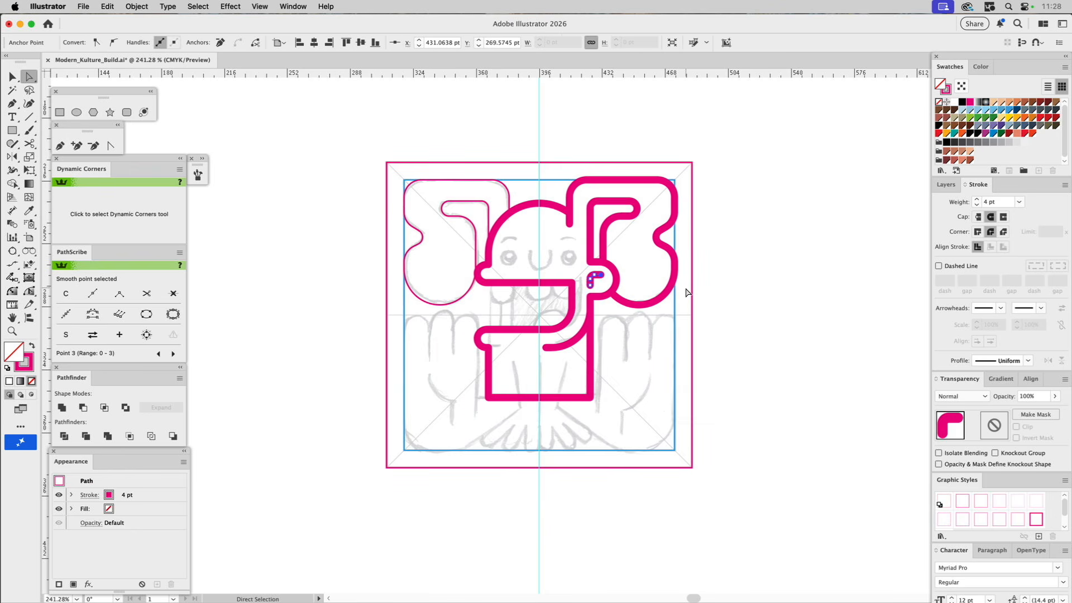
{"action": "left_click", "coordinate": [747, 295]}
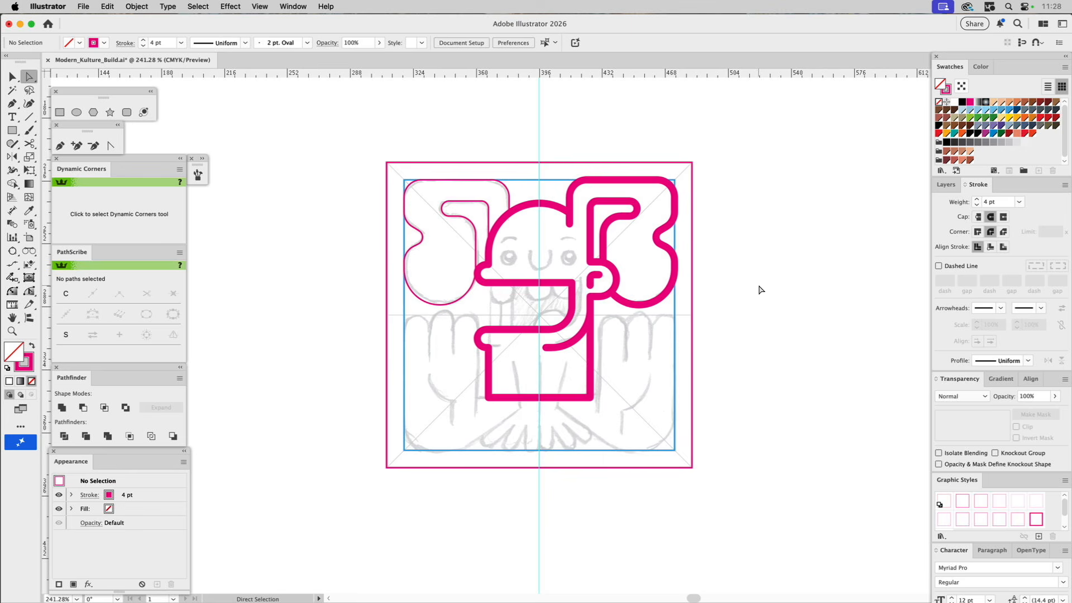
{"action": "left_click", "coordinate": [468, 218]}
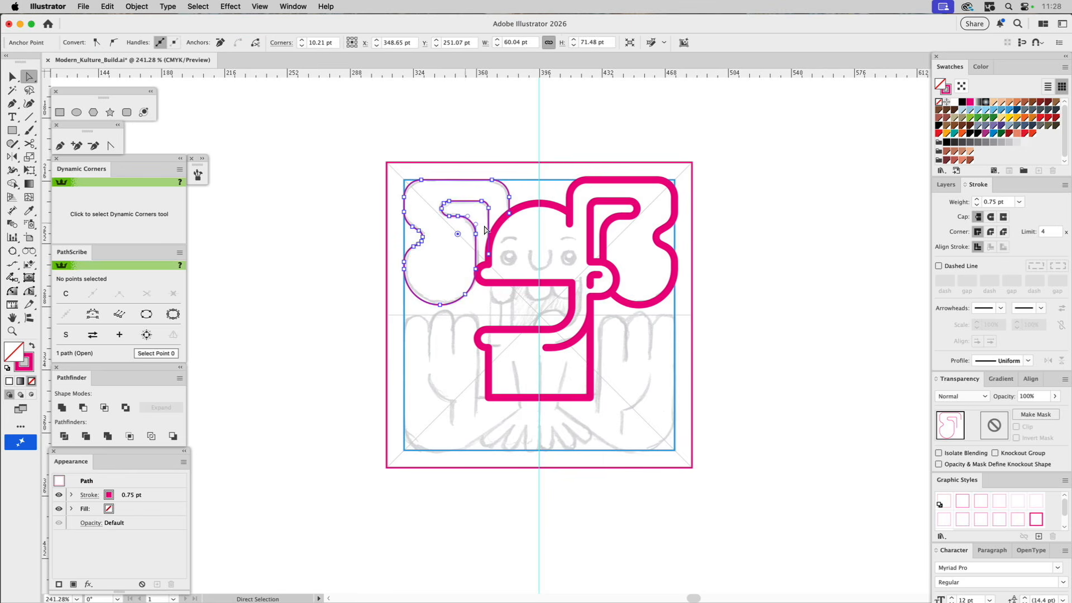
{"action": "key", "text": "i"}
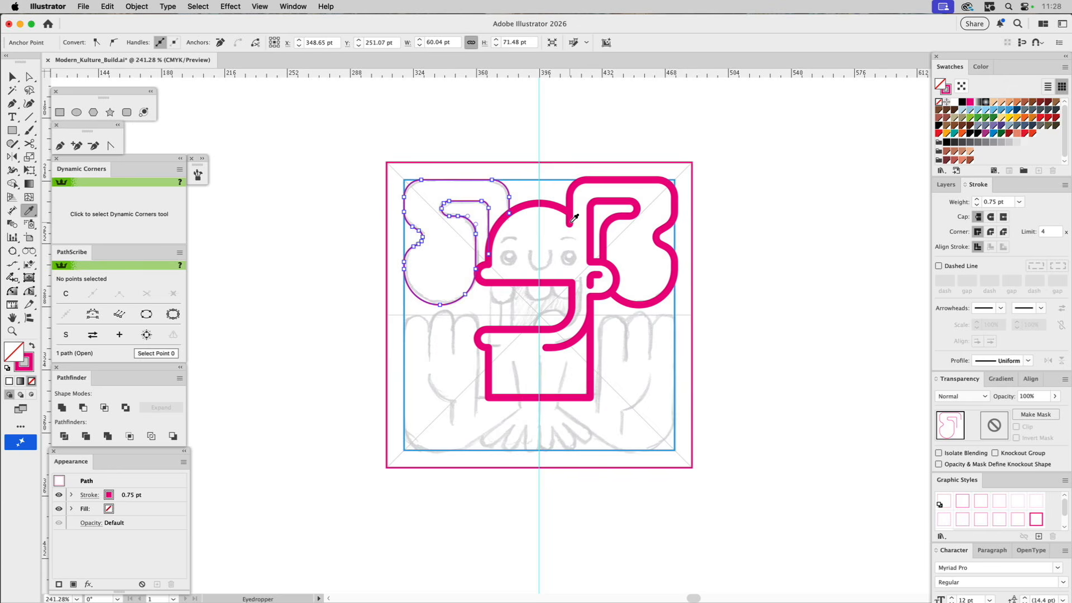
{"action": "left_click", "coordinate": [572, 221]}
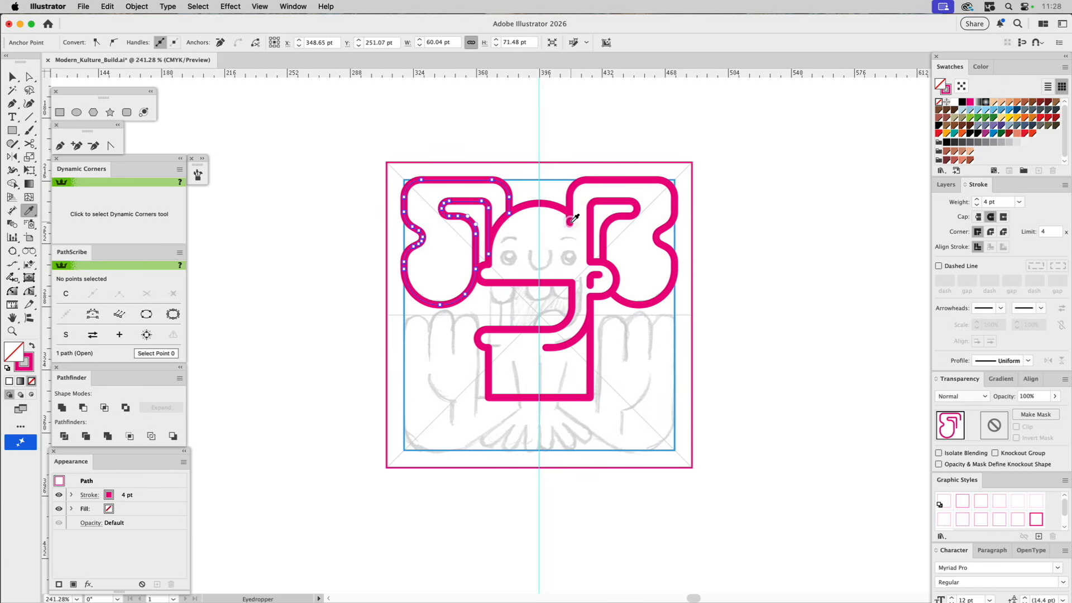
{"action": "left_click", "coordinate": [528, 239], "text": "super"}
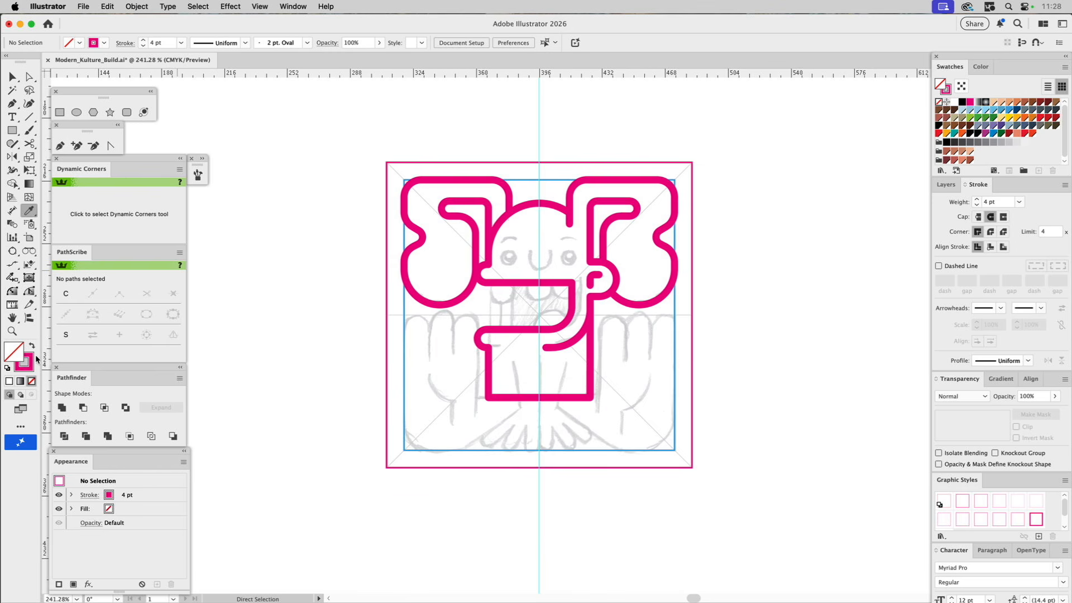
Draw a rectangle about 14.3 pt wide and 30.5 pt tall over the leftmost sketched finger and give it the outer frame's 0.75 pt stroke.
{"action": "left_click", "coordinate": [12, 331]}
{"action": "left_click_drag", "start_coordinate": [450, 205], "coordinate": [620, 400]}
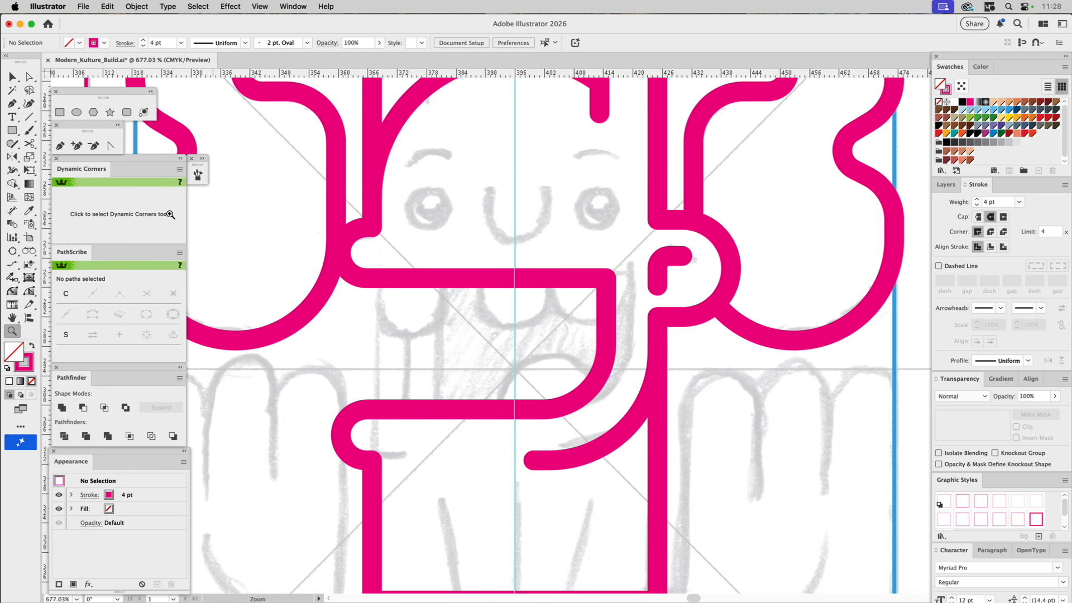
{"action": "left_click", "coordinate": [76, 112]}
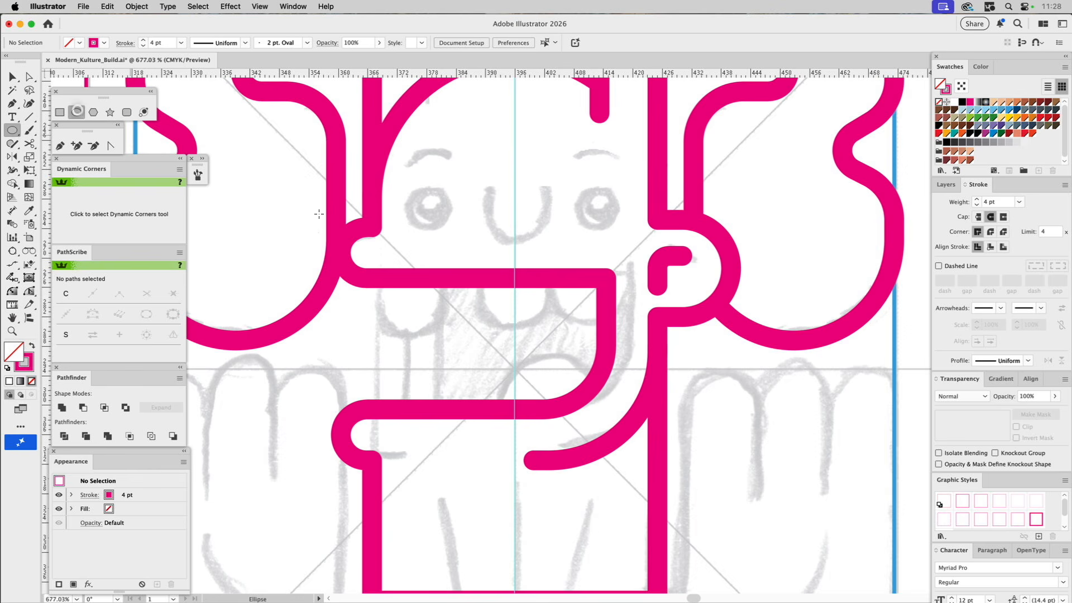
{"action": "scroll", "coordinate": [389, 358], "scroll_direction": "left", "scroll_amount": 5}
{"action": "scroll", "coordinate": [389, 358], "scroll_direction": "down", "scroll_amount": 2}
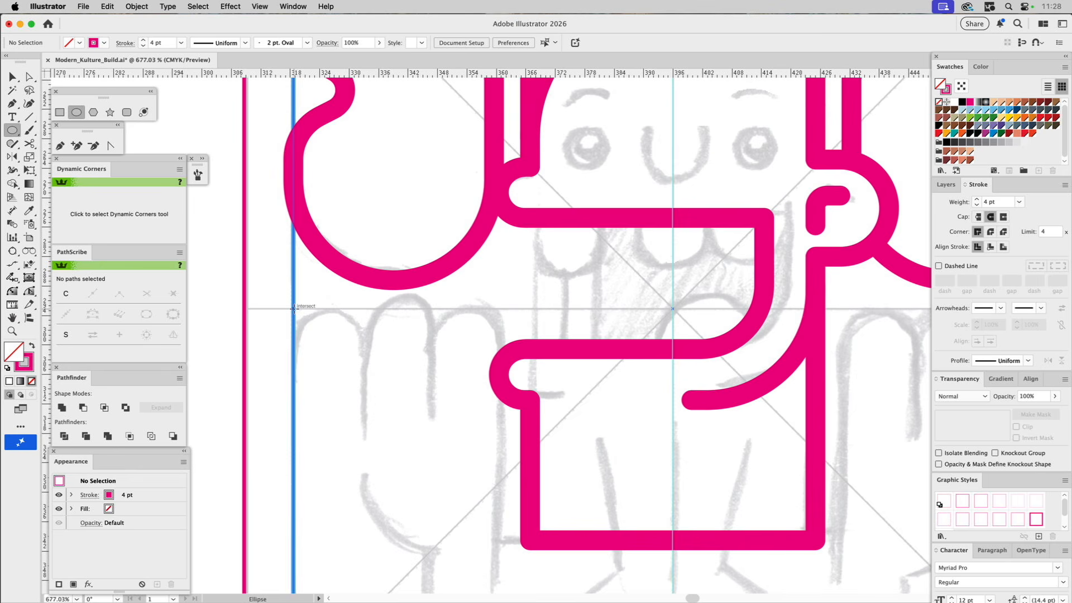
{"action": "left_click", "coordinate": [60, 111]}
{"action": "left_click_drag", "start_coordinate": [293, 308], "coordinate": [364, 457]}
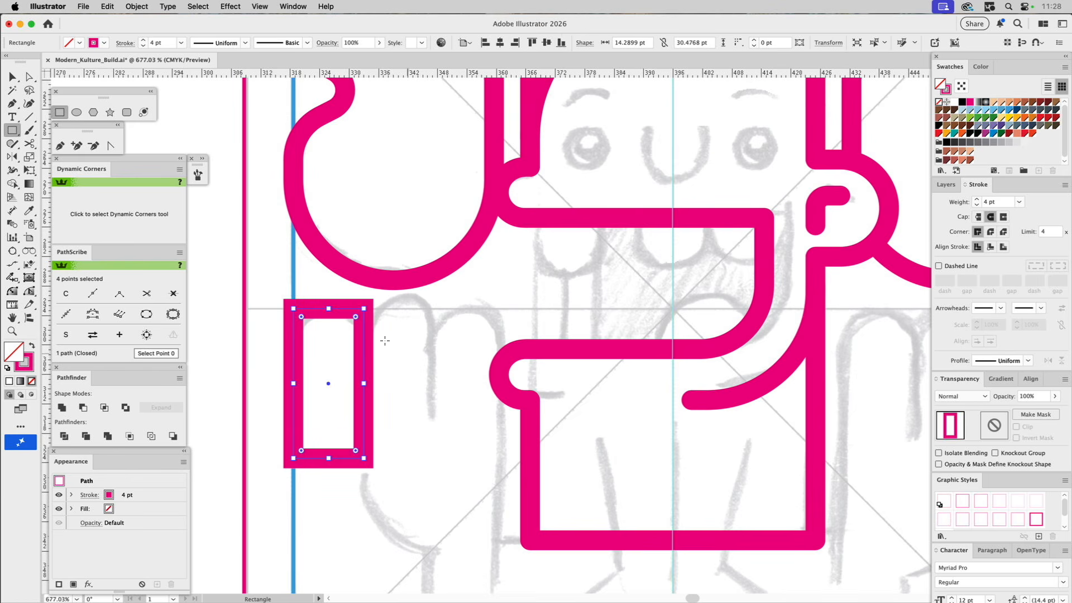
{"action": "key", "text": "i"}
{"action": "left_click", "coordinate": [244, 288]}
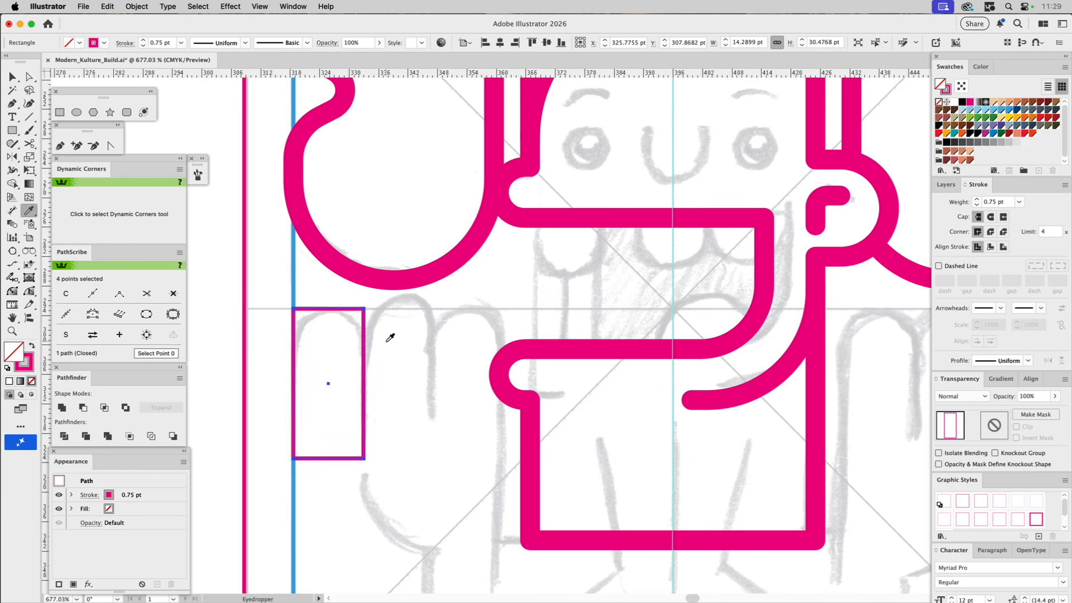
Place two copies of the finger rectangle side by side and narrow the row of three to about 42 pt to meet the body outline.
{"action": "key", "text": "v"}
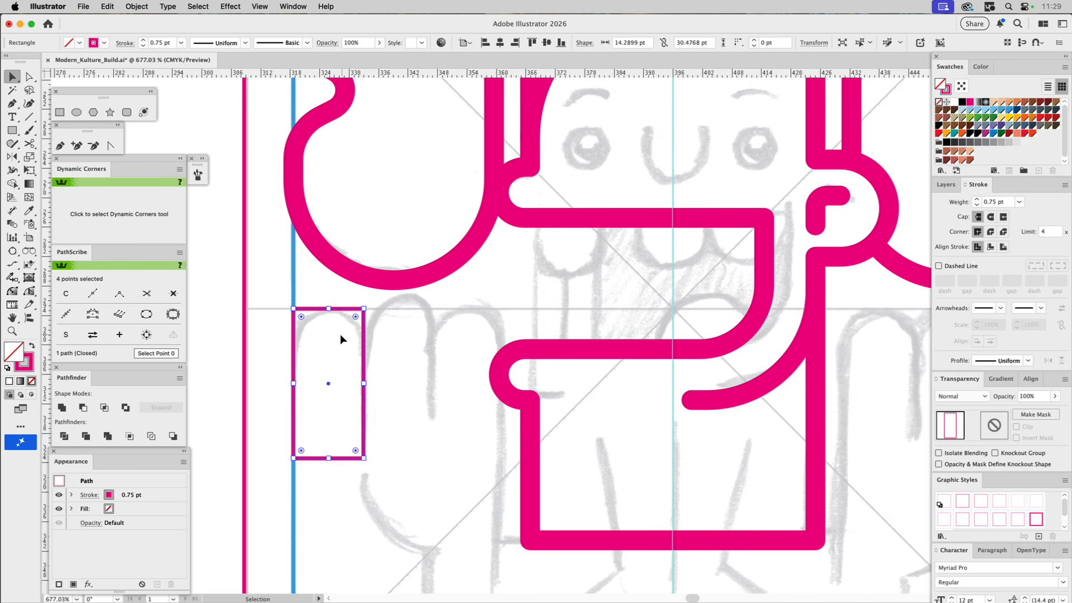
{"action": "key", "text": "a"}
{"action": "left_click_drag", "start_coordinate": [295, 310], "coordinate": [364, 308]}
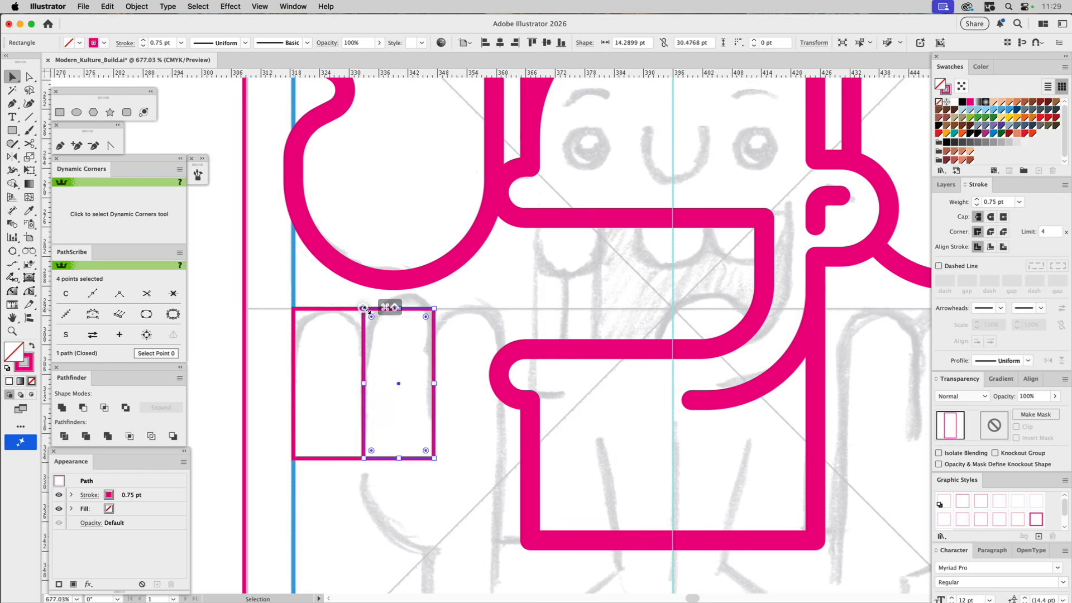
{"action": "key", "text": "super+d"}
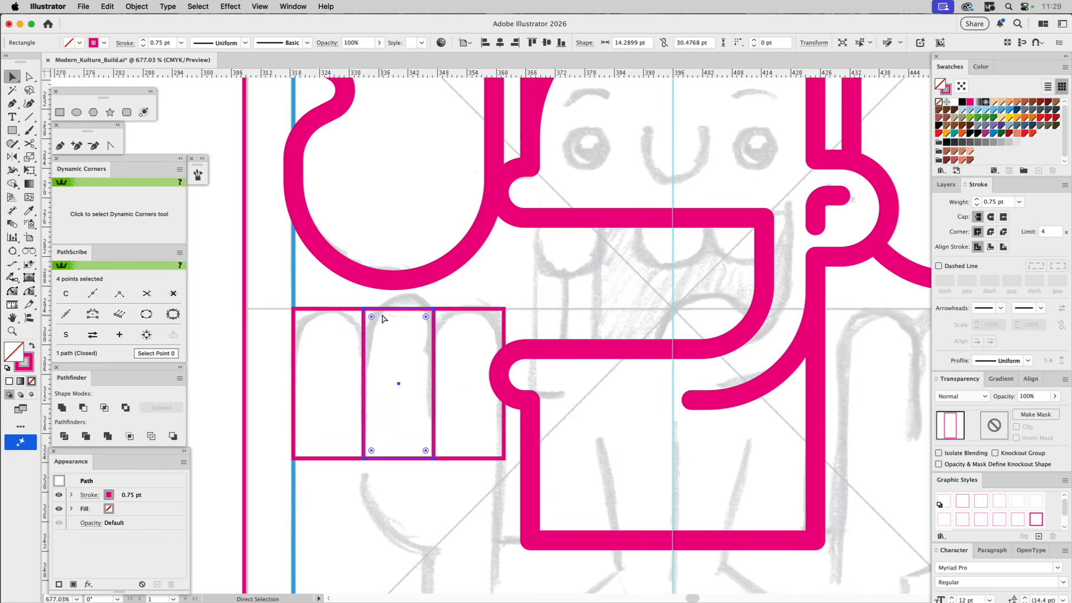
{"action": "left_click_drag", "start_coordinate": [309, 328], "coordinate": [309, 329]}
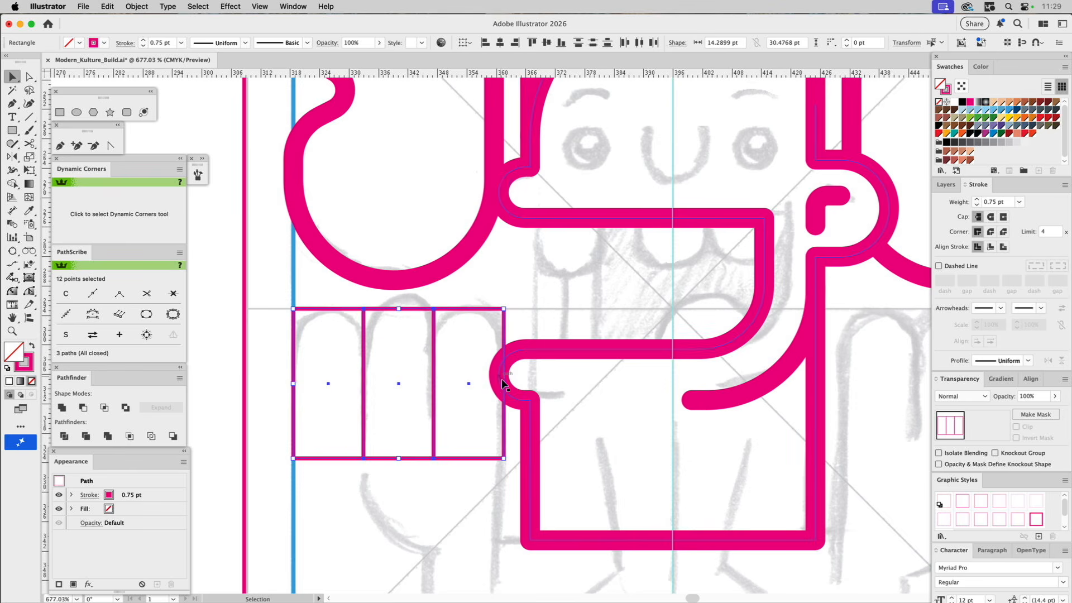
{"action": "left_click_drag", "start_coordinate": [506, 383], "coordinate": [497, 372]}
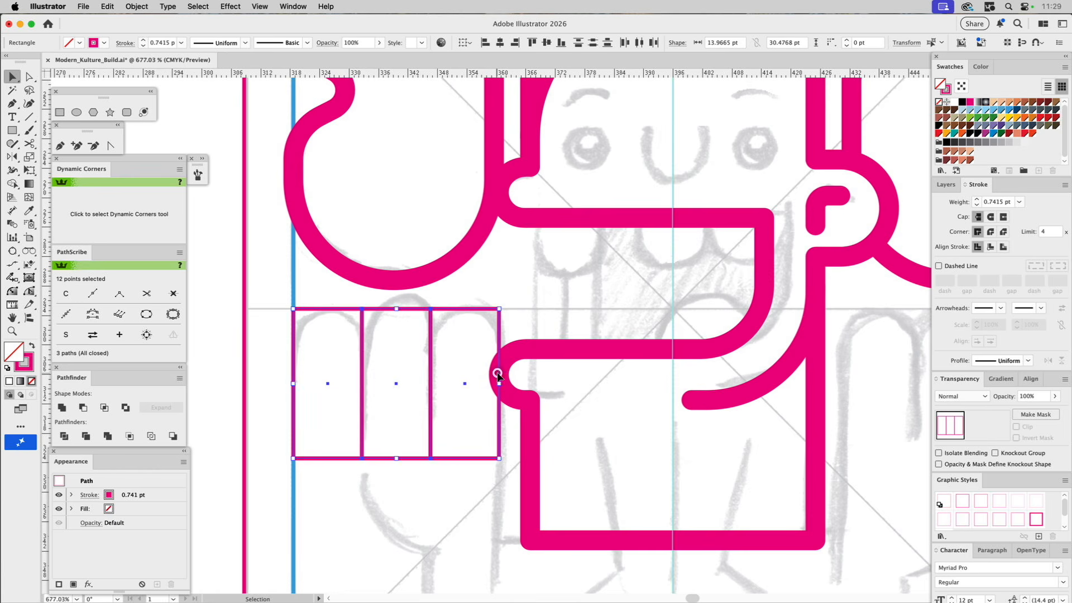
{"action": "left_click", "coordinate": [390, 334]}
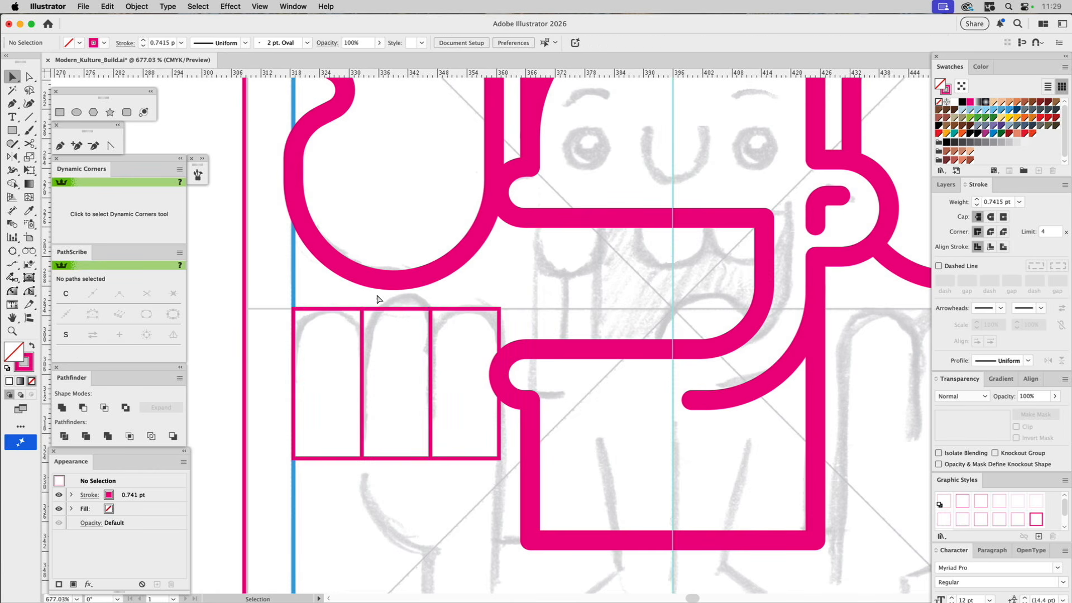
Lower the leftmost finger rectangle's top edge to make the rectangle about 26 pt tall.
{"action": "key", "text": "a"}
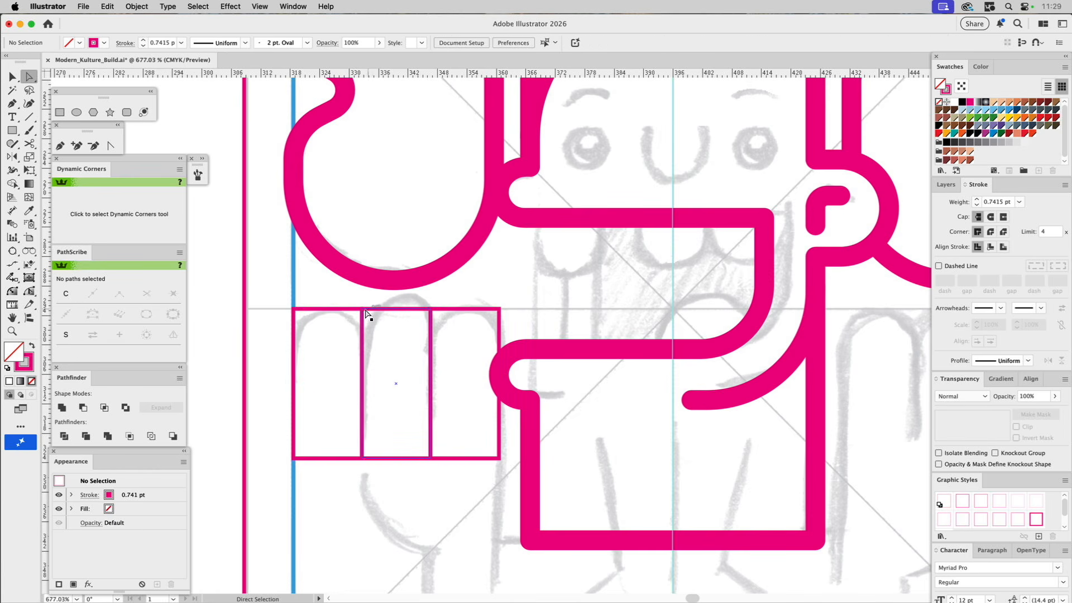
{"action": "left_click", "coordinate": [318, 306]}
{"action": "left_click", "coordinate": [293, 308]}
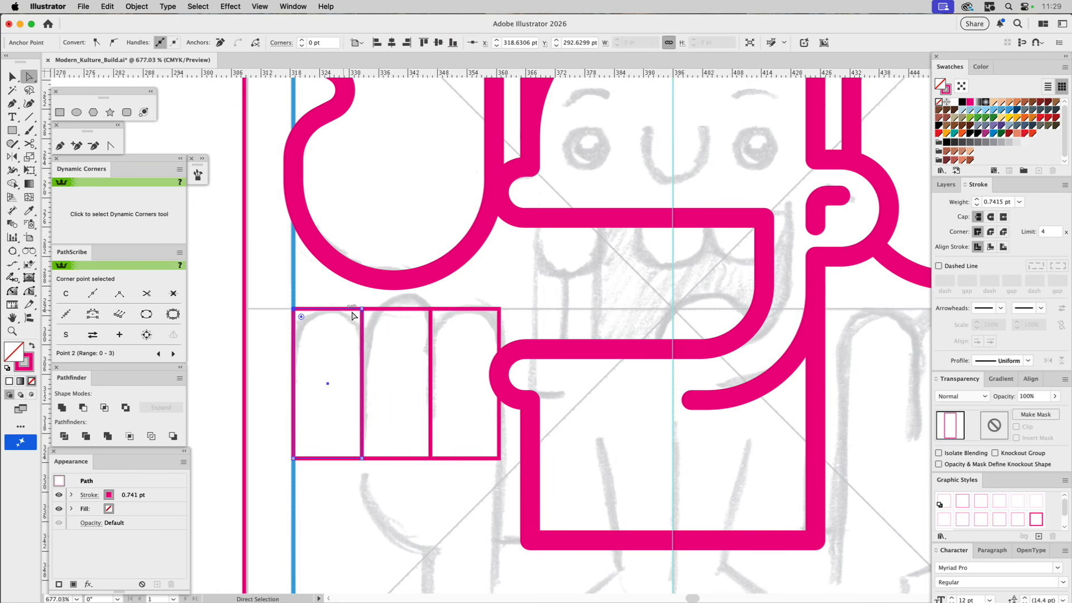
{"action": "left_click_drag", "start_coordinate": [362, 309], "coordinate": [360, 332]}
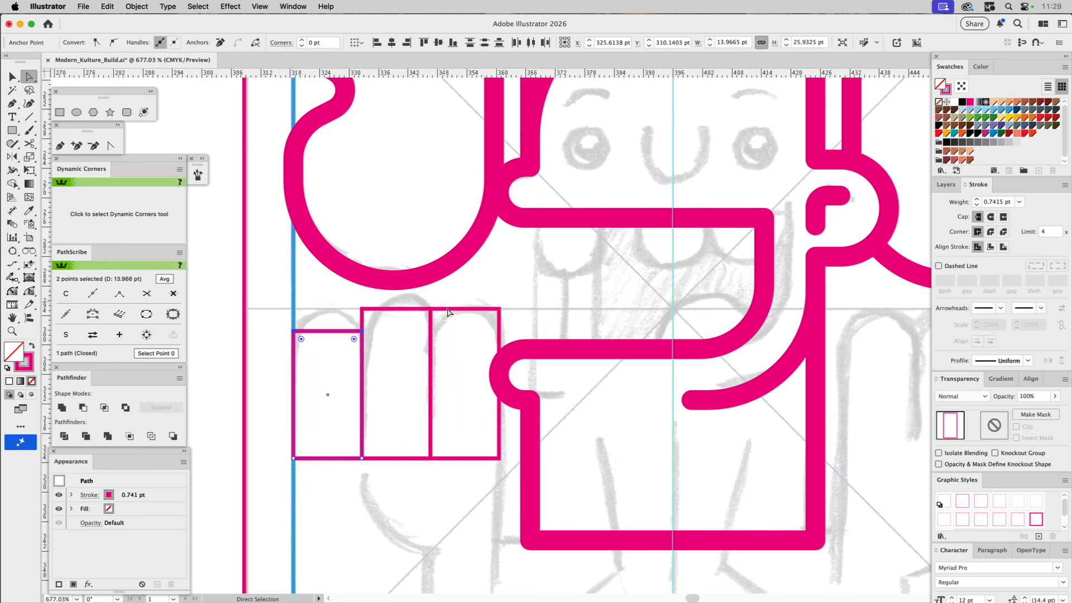
Lower the rightmost finger rectangle's top edge slightly and round the top corners of all three rectangles to about 7 pt.
{"action": "left_click", "coordinate": [443, 311]}
{"action": "left_click", "coordinate": [435, 312]}
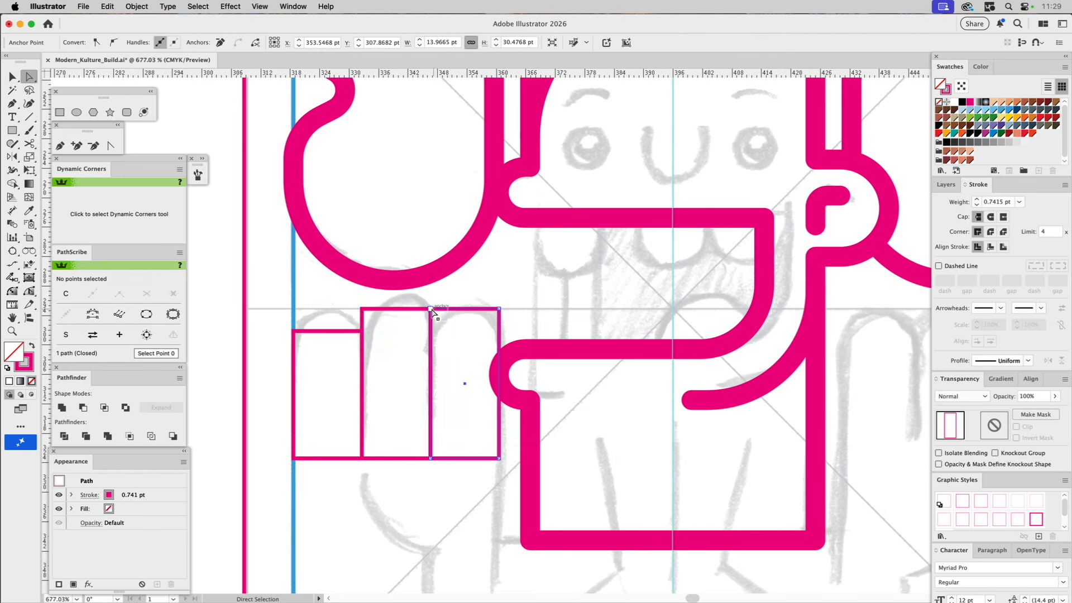
{"action": "left_click", "coordinate": [434, 310]}
{"action": "left_click_drag", "start_coordinate": [499, 309], "coordinate": [289, 335]}
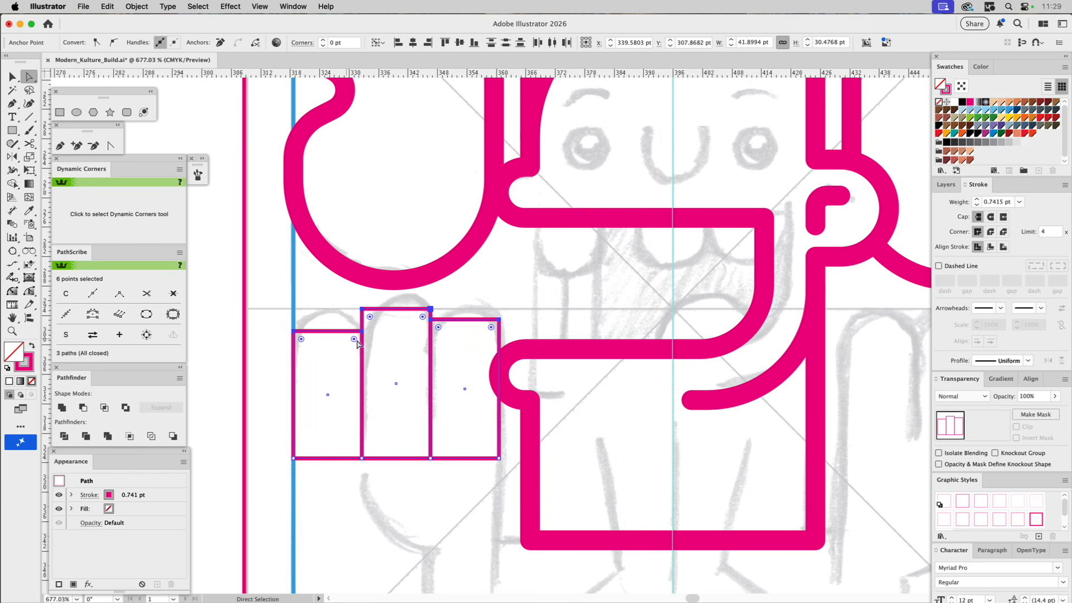
{"action": "left_click_drag", "start_coordinate": [354, 338], "coordinate": [283, 503]}
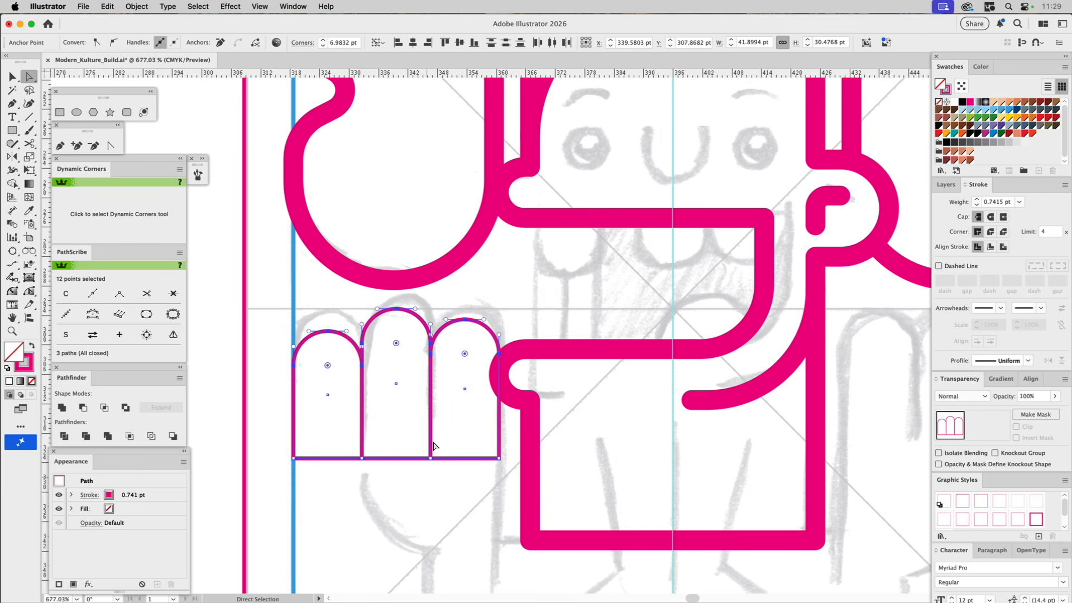
{"action": "left_click", "coordinate": [414, 502]}
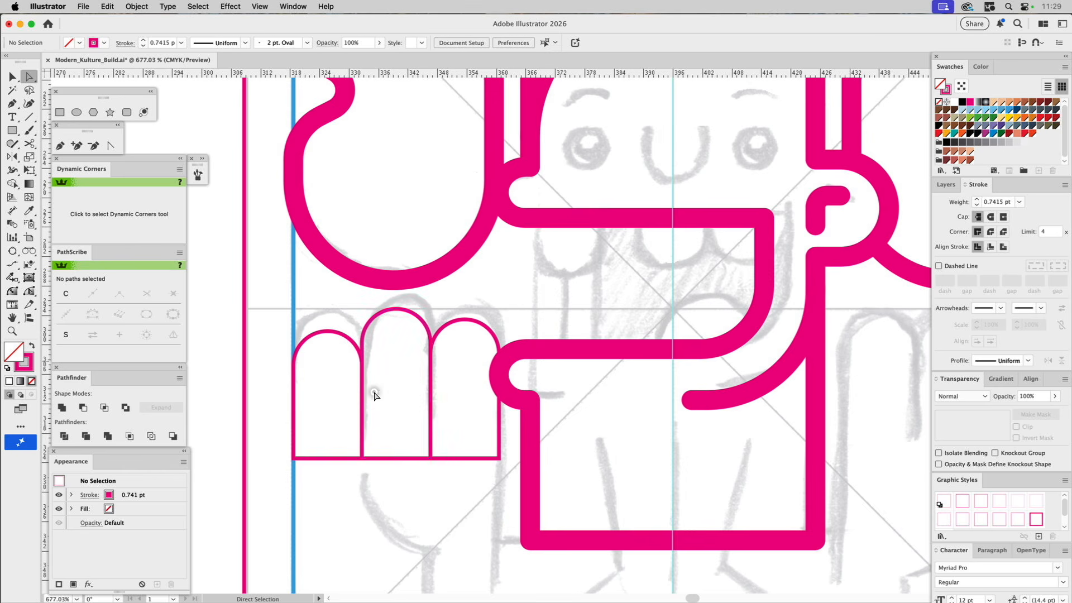
Try the 4 pt stroke of the large shape above on all three finger shapes.
{"action": "left_click", "coordinate": [342, 403]}
{"action": "key", "text": "i"}
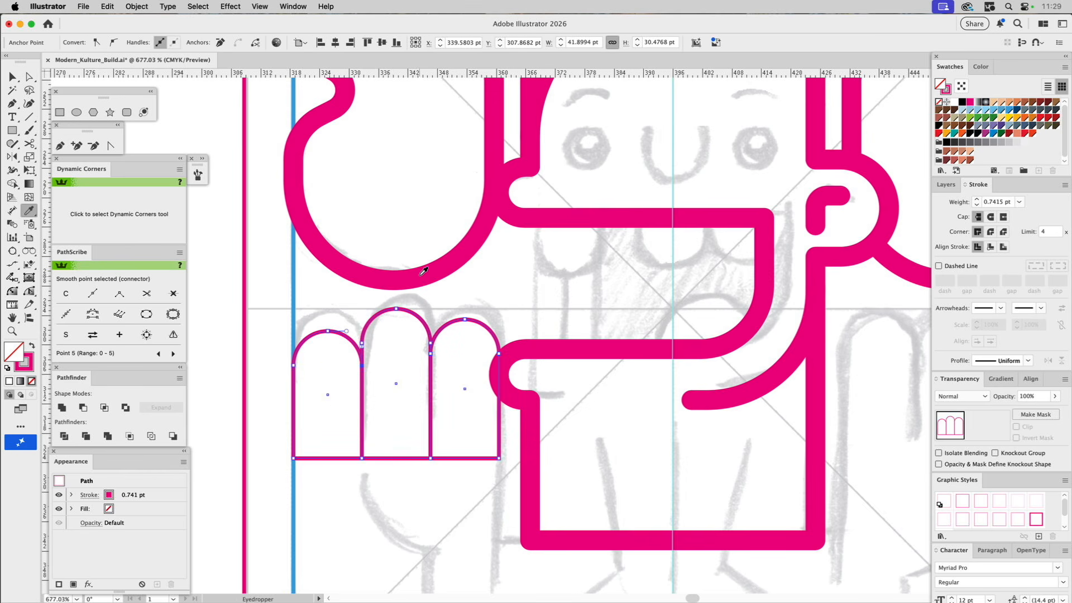
{"action": "left_click", "coordinate": [425, 274]}
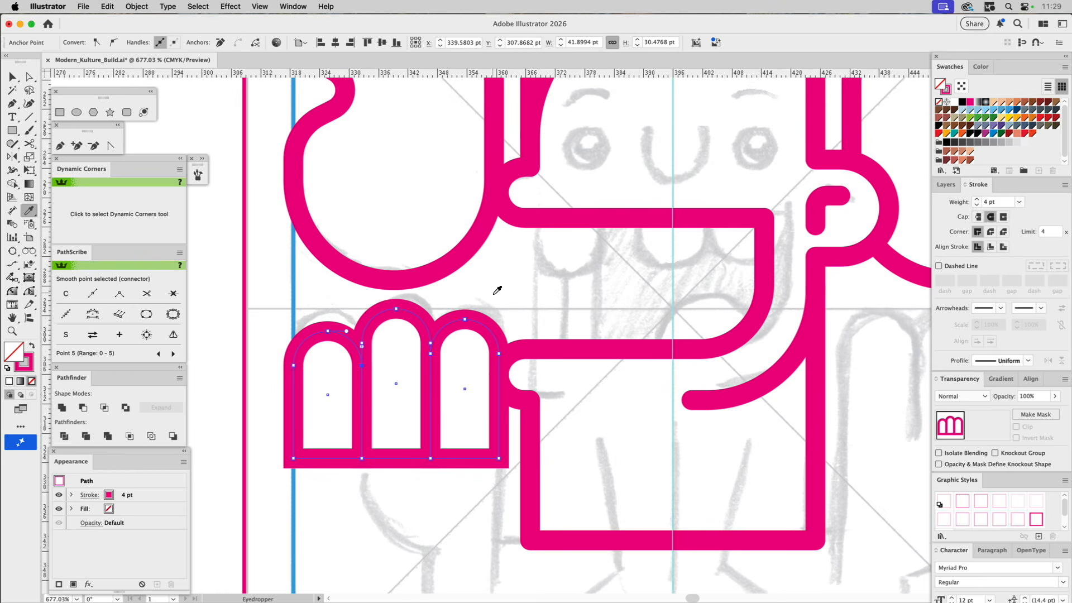
{"action": "key", "text": "ctrl+z"}
Isolate the leftmost finger shape, cut it at its two bottom corners with the Scissors tool and delete the bottom segment.
{"action": "left_click_drag", "start_coordinate": [496, 299], "coordinate": [494, 155]}
{"action": "key", "text": "a"}
{"action": "key", "text": "v"}
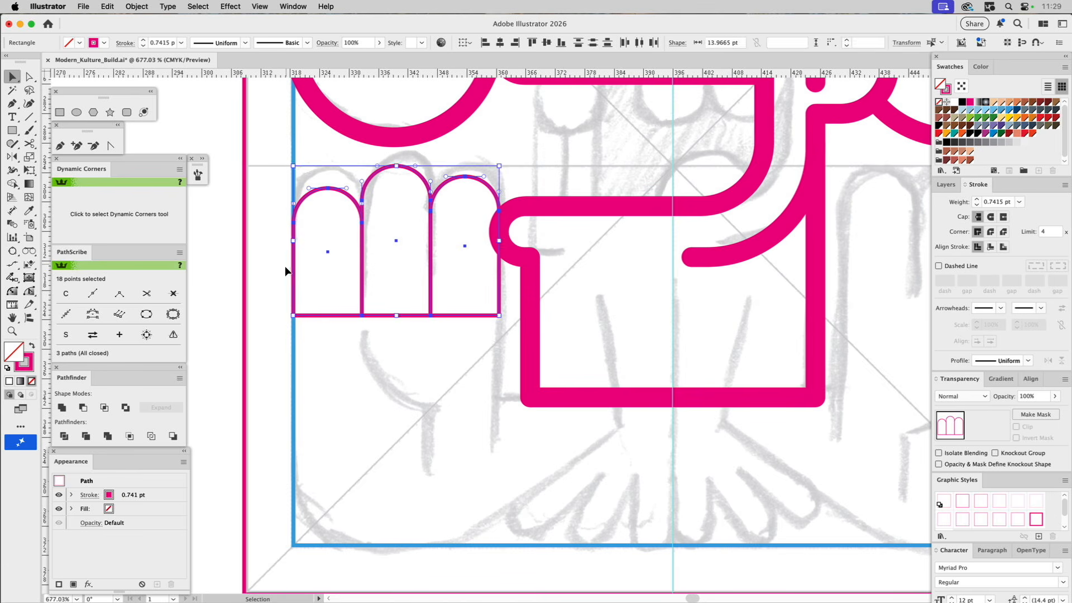
{"action": "left_click", "coordinate": [335, 288]}
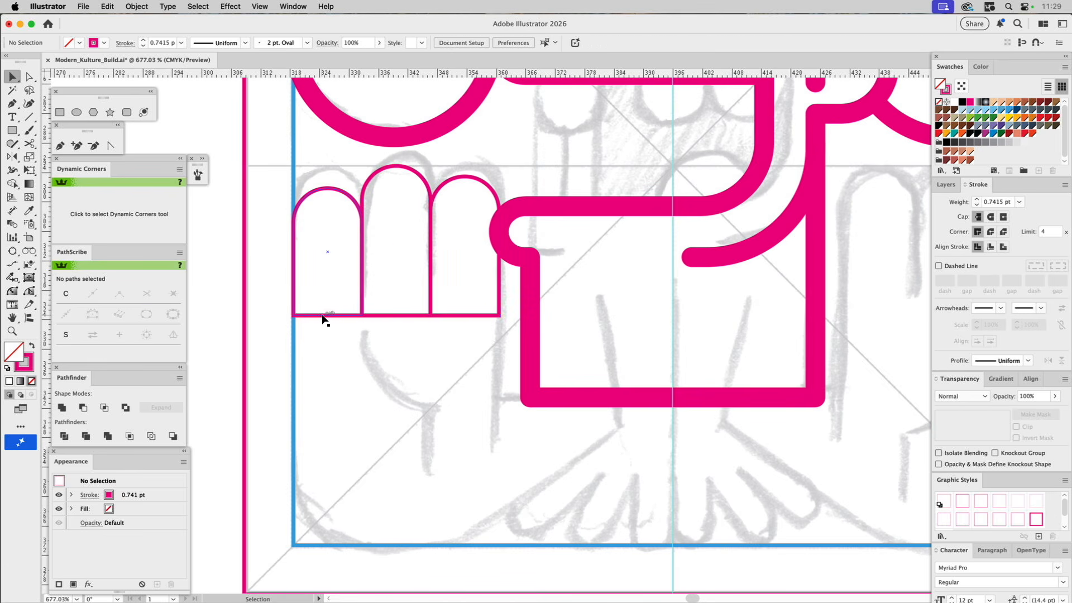
{"action": "left_click", "coordinate": [322, 317]}
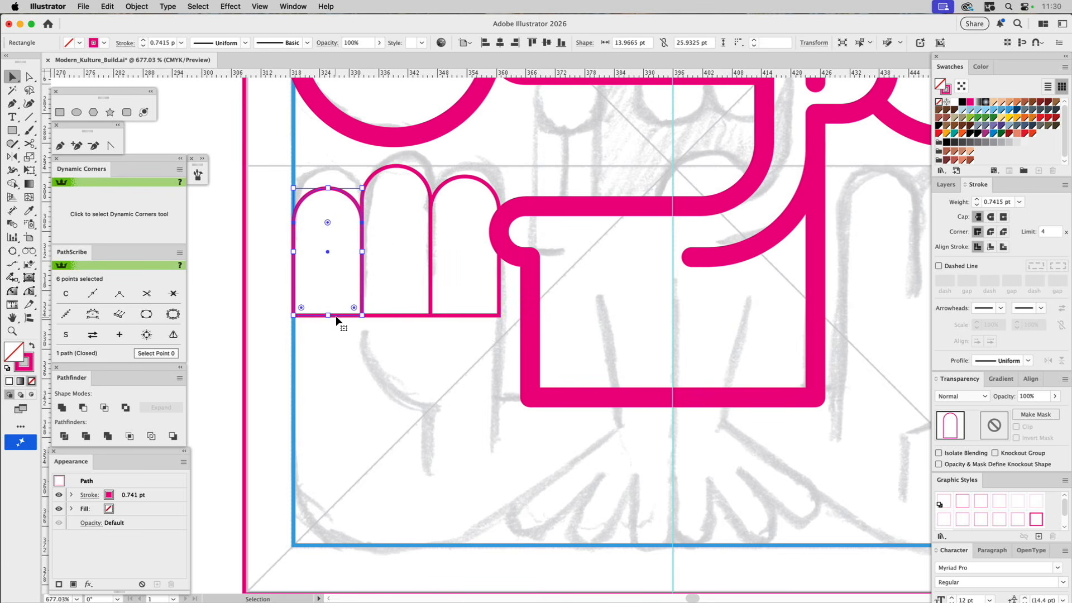
{"action": "double_click", "coordinate": [335, 320]}
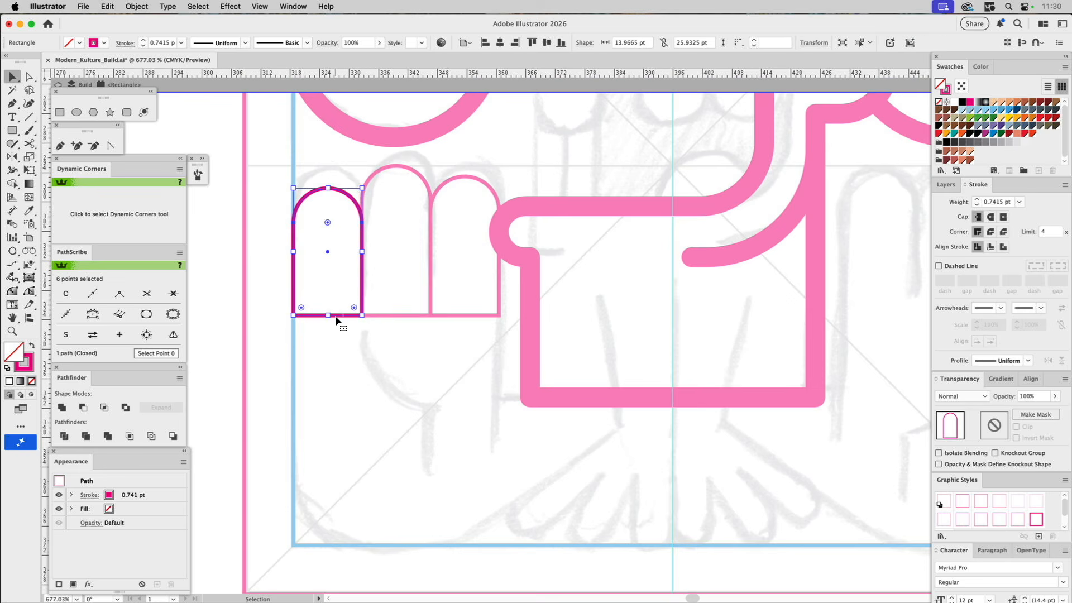
{"action": "left_click", "coordinate": [29, 143]}
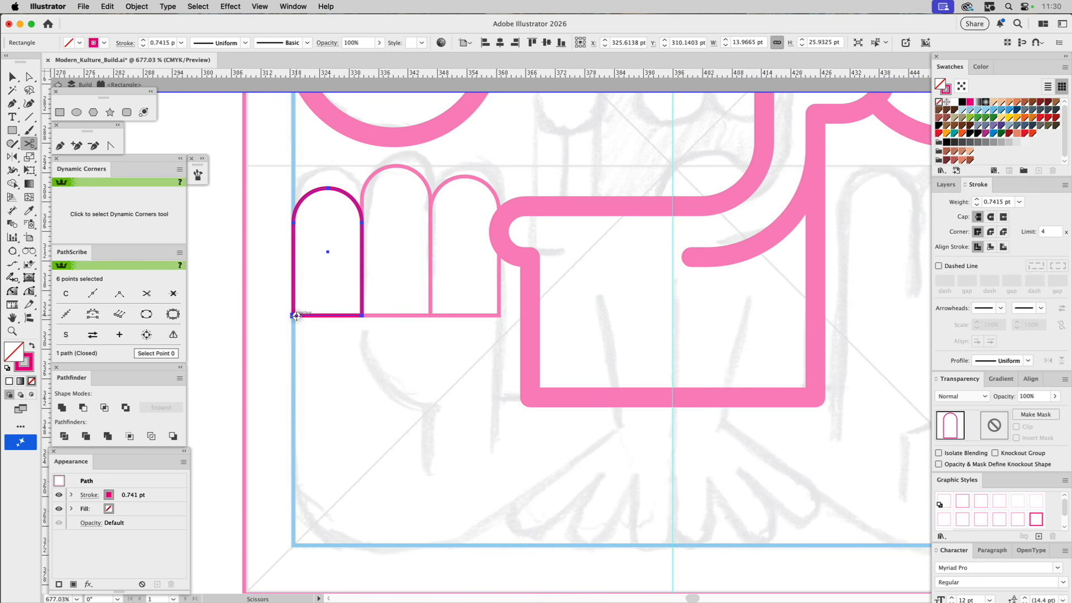
{"action": "left_click", "coordinate": [295, 316]}
{"action": "left_click", "coordinate": [363, 316]}
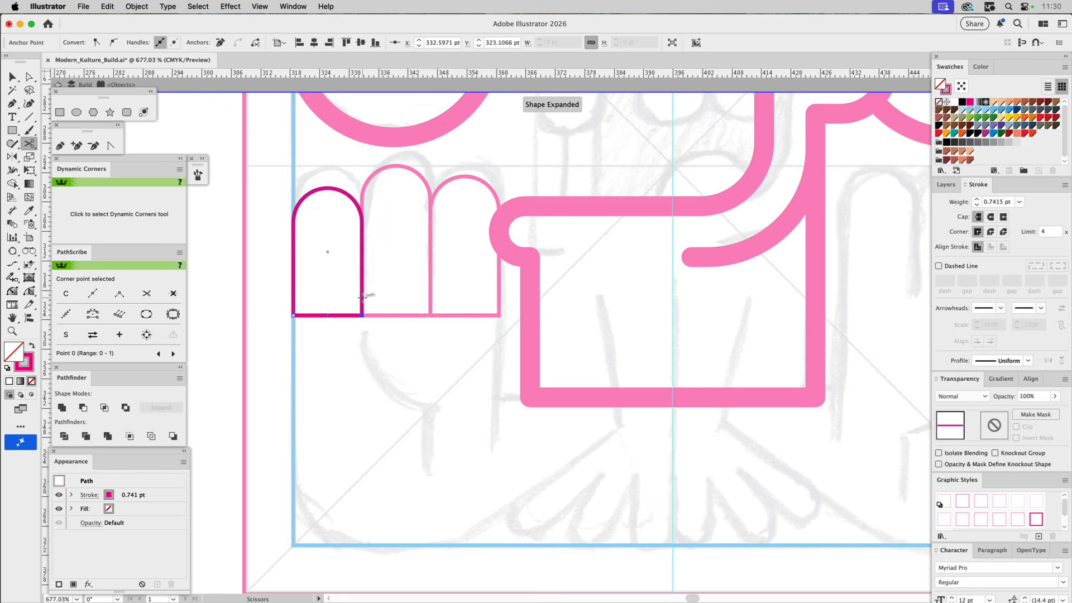
{"action": "key", "text": "v"}
{"action": "key", "text": "Delete"}
{"action": "key", "text": "c"}
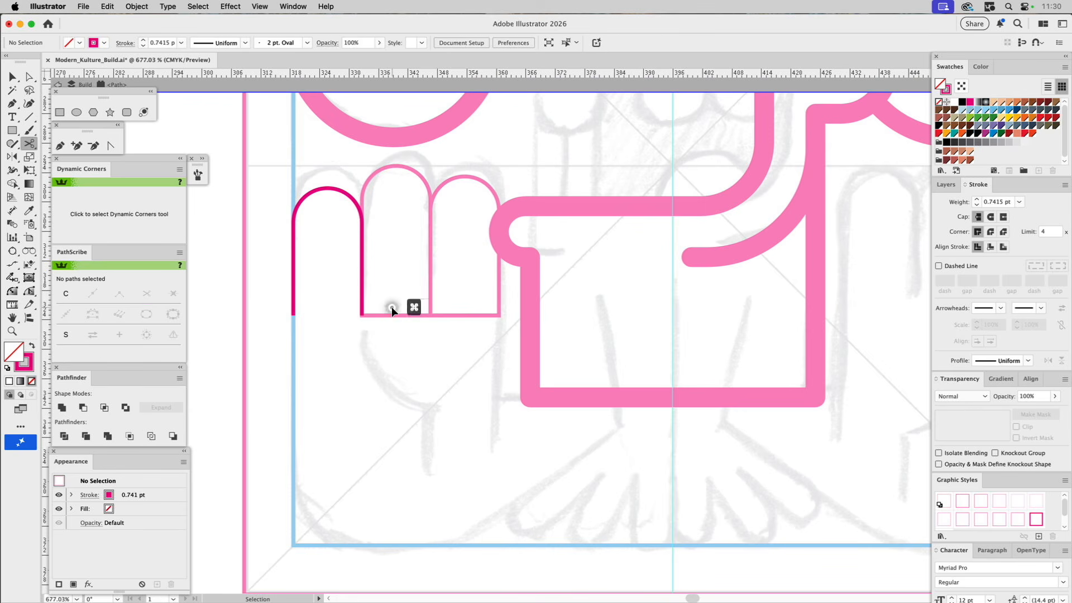
{"action": "key", "text": "Escape"}
Isolate the middle finger shape, cut it at its two bottom corners with the Scissors tool and delete the bottom segment.
{"action": "key", "text": "v"}
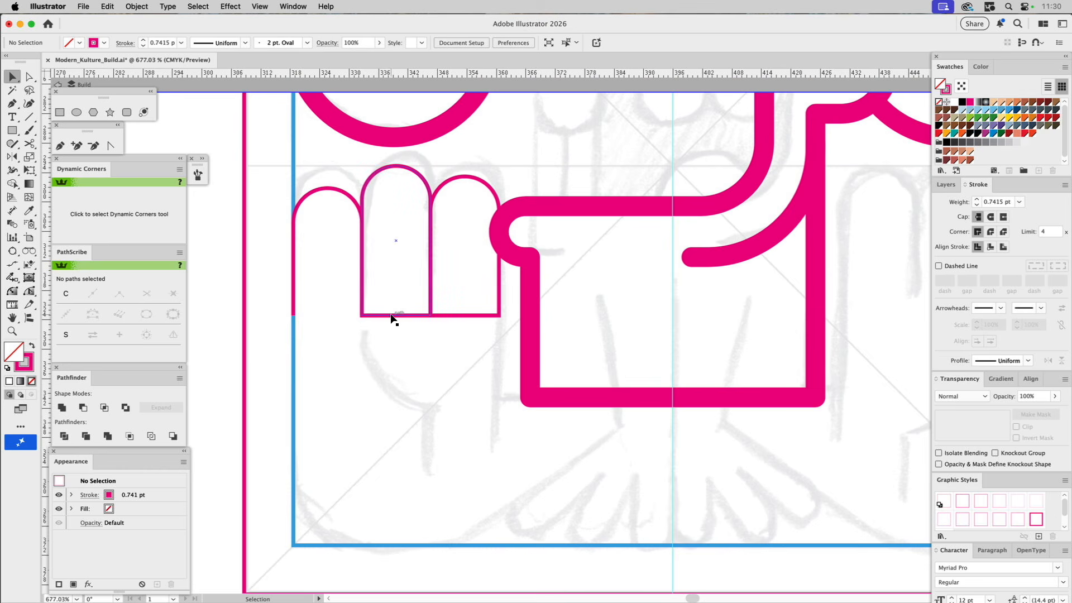
{"action": "left_click", "coordinate": [394, 316]}
{"action": "double_click", "coordinate": [387, 316]}
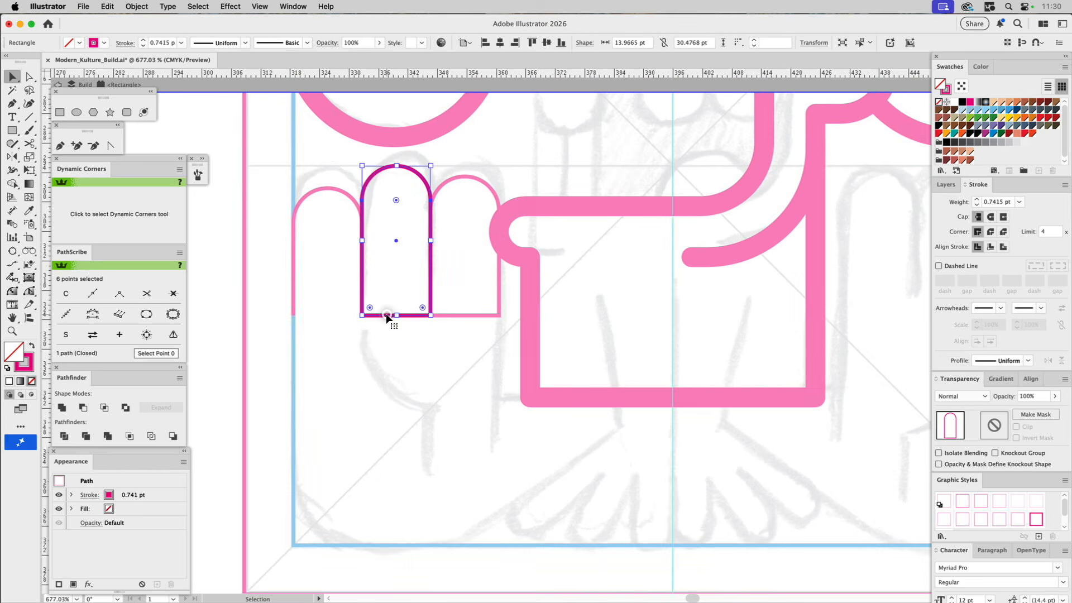
{"action": "key", "text": "a"}
{"action": "left_click", "coordinate": [31, 144]}
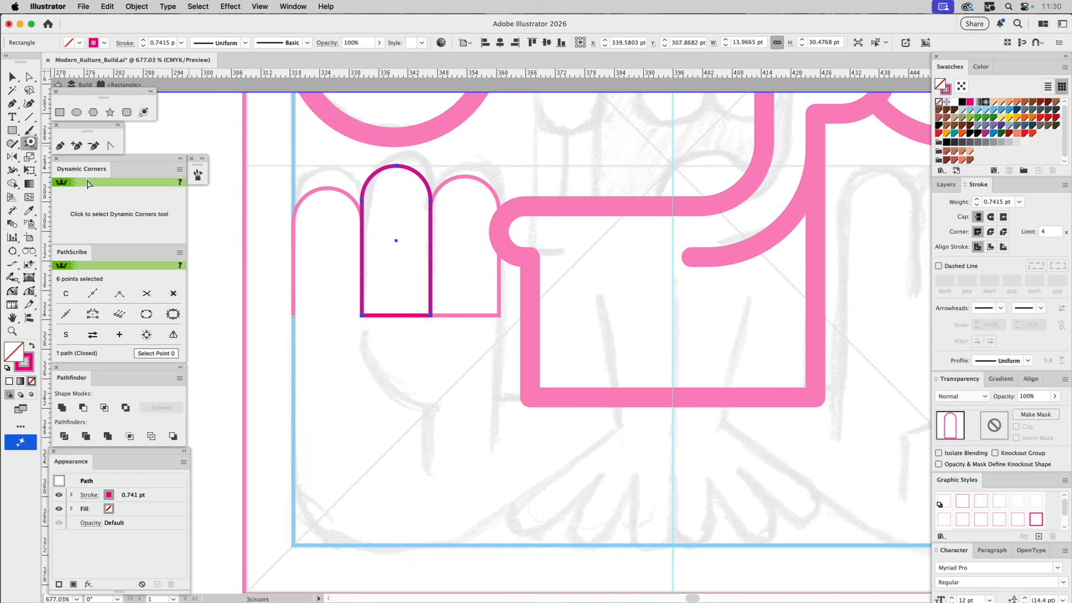
{"action": "left_click", "coordinate": [363, 316]}
{"action": "left_click", "coordinate": [430, 316]}
{"action": "key", "text": "a"}
{"action": "key", "text": "Delete"}
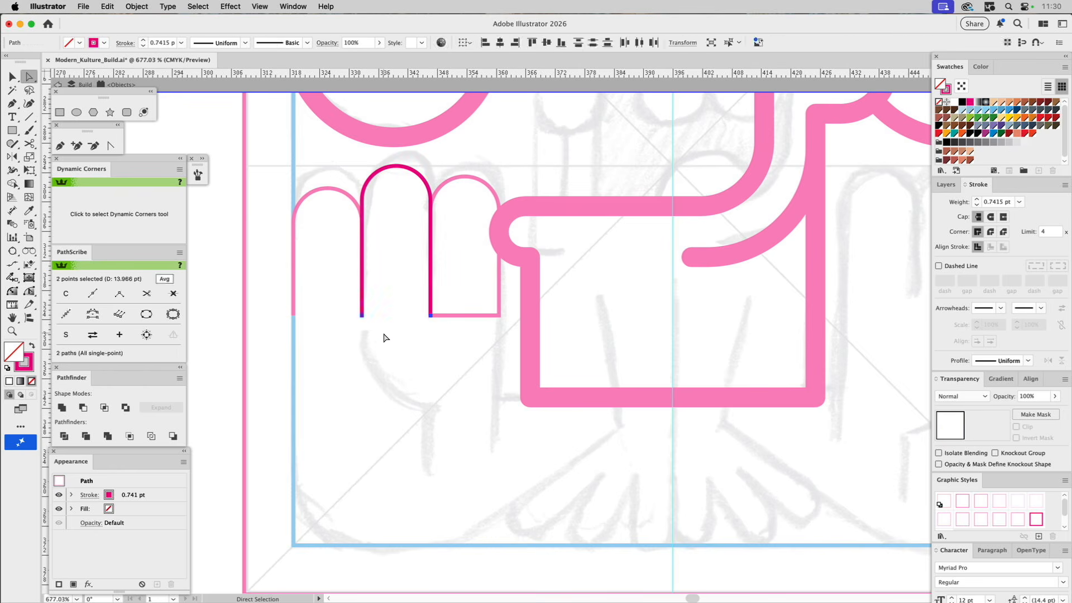
Isolate the rightmost finger shape, cut its two bottom corners with the Scissors tool and delete the bottom segment.
{"action": "key", "text": "v"}
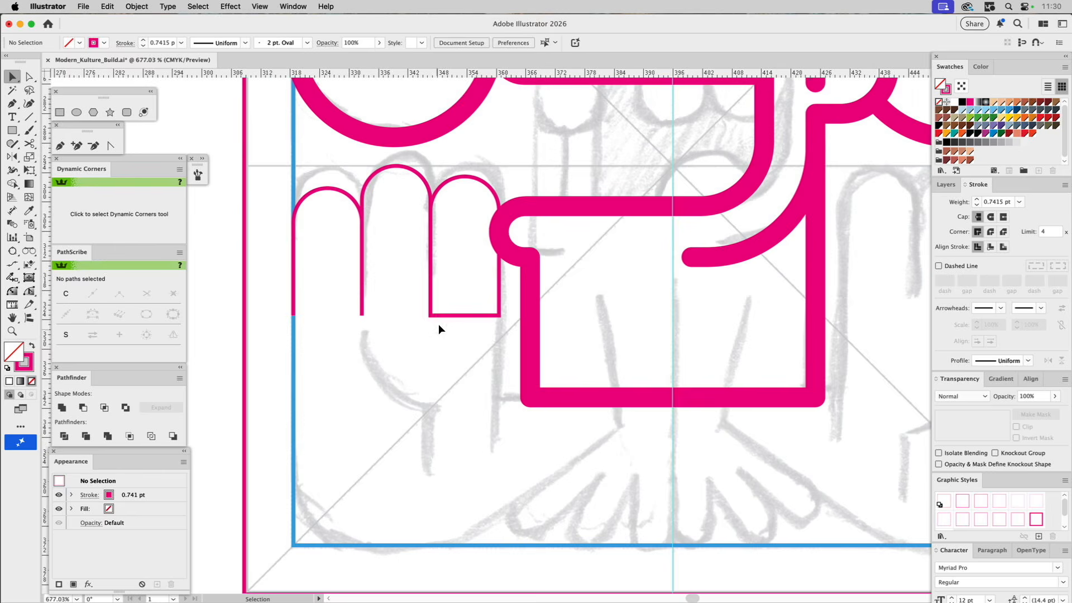
{"action": "double_click", "coordinate": [444, 316]}
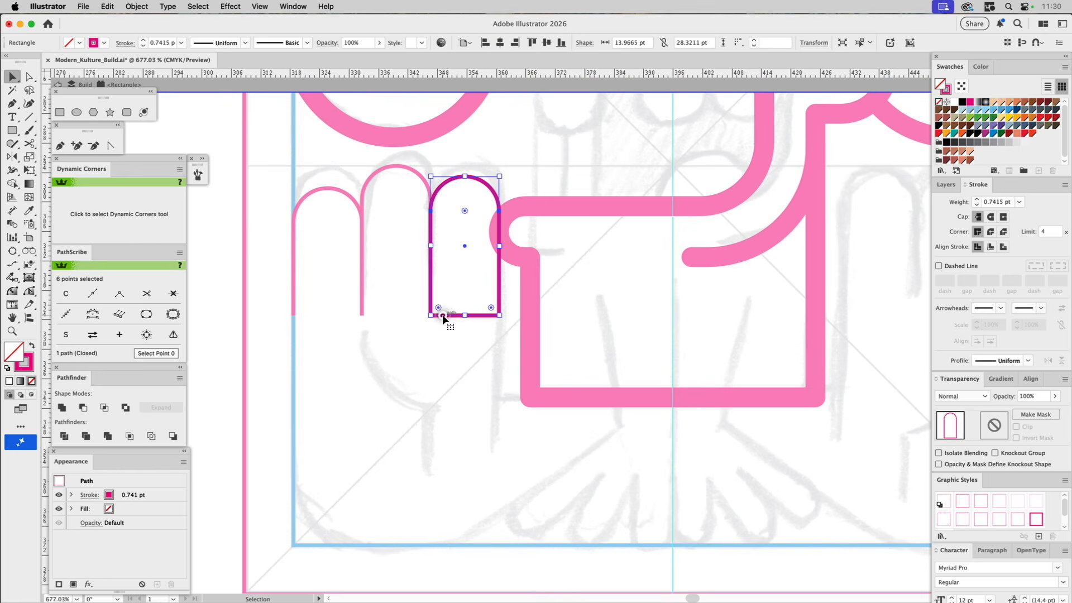
{"action": "left_click", "coordinate": [29, 144]}
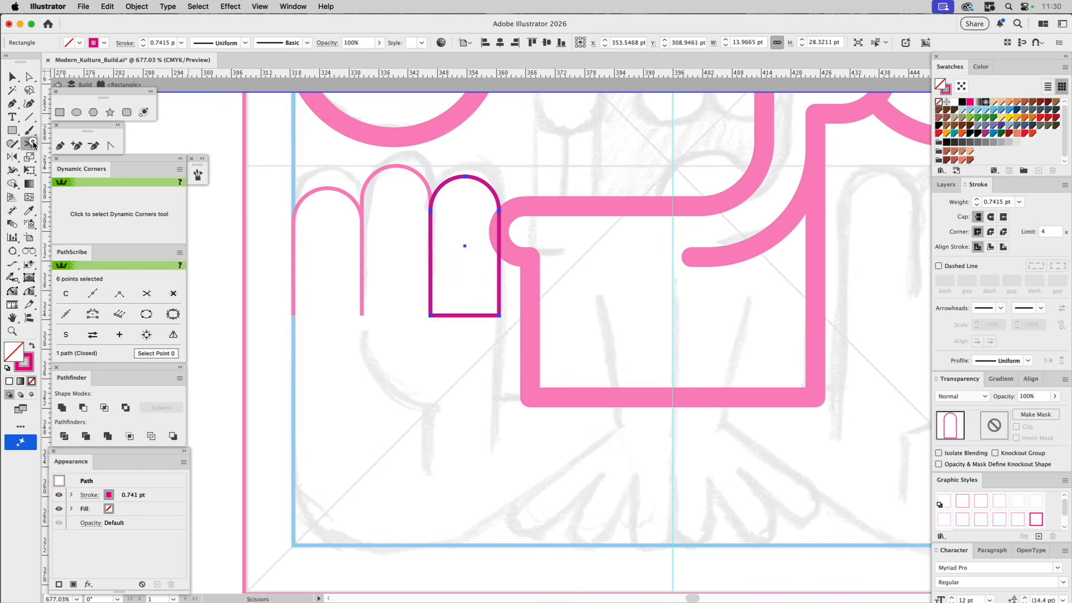
{"action": "left_click", "coordinate": [433, 316]}
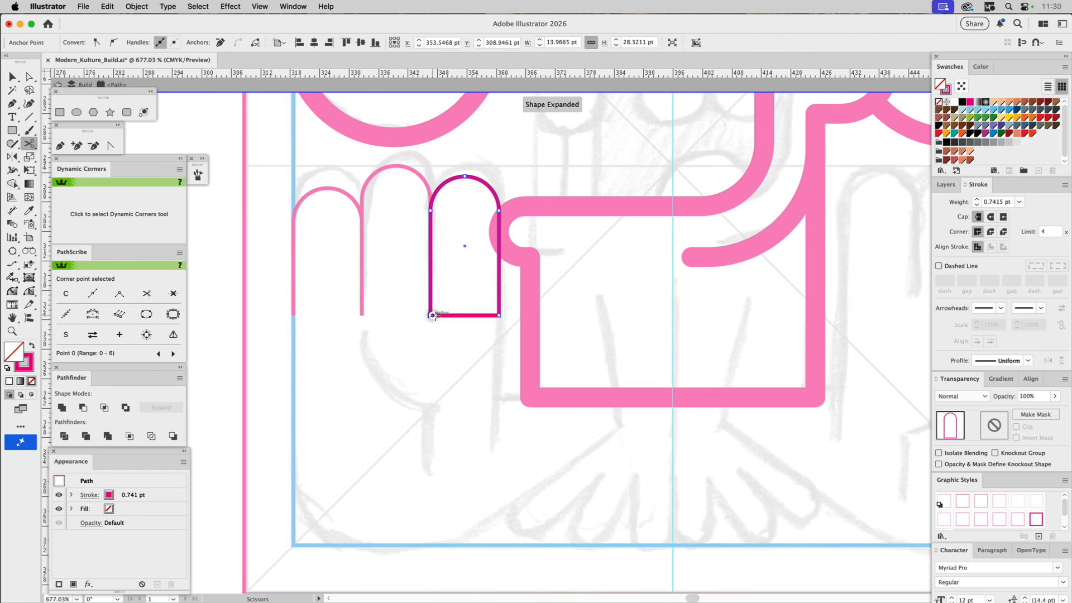
{"action": "left_click", "coordinate": [499, 316]}
{"action": "key", "text": "a"}
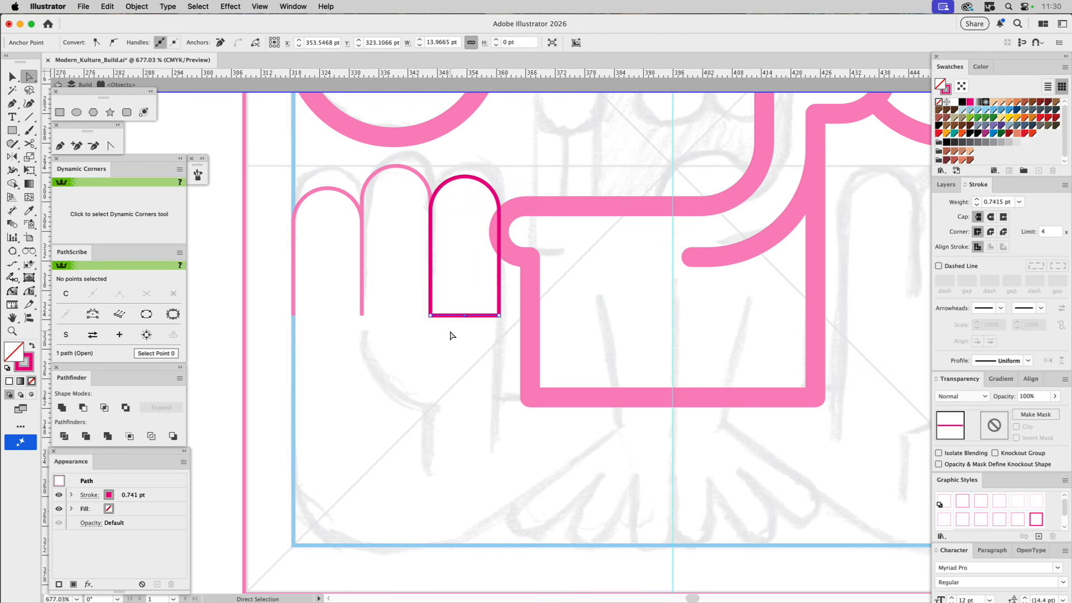
{"action": "key", "text": "Delete"}
{"action": "left_click", "coordinate": [452, 333]}
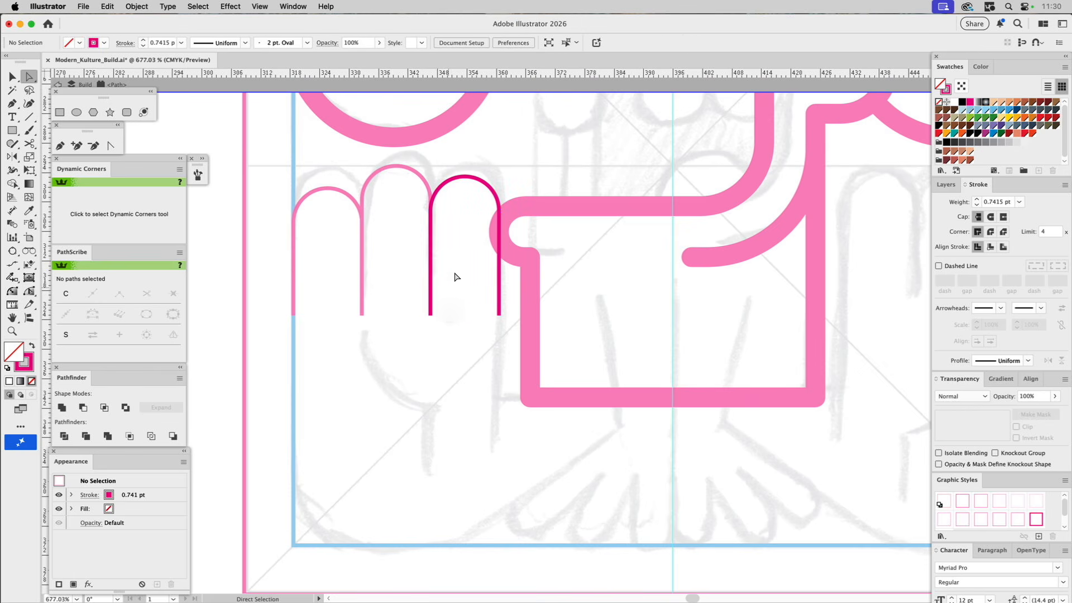
Remove the lower-left end anchor of the rightmost finger to drop its duplicate left side, and exit isolation mode.
{"action": "left_click", "coordinate": [432, 285]}
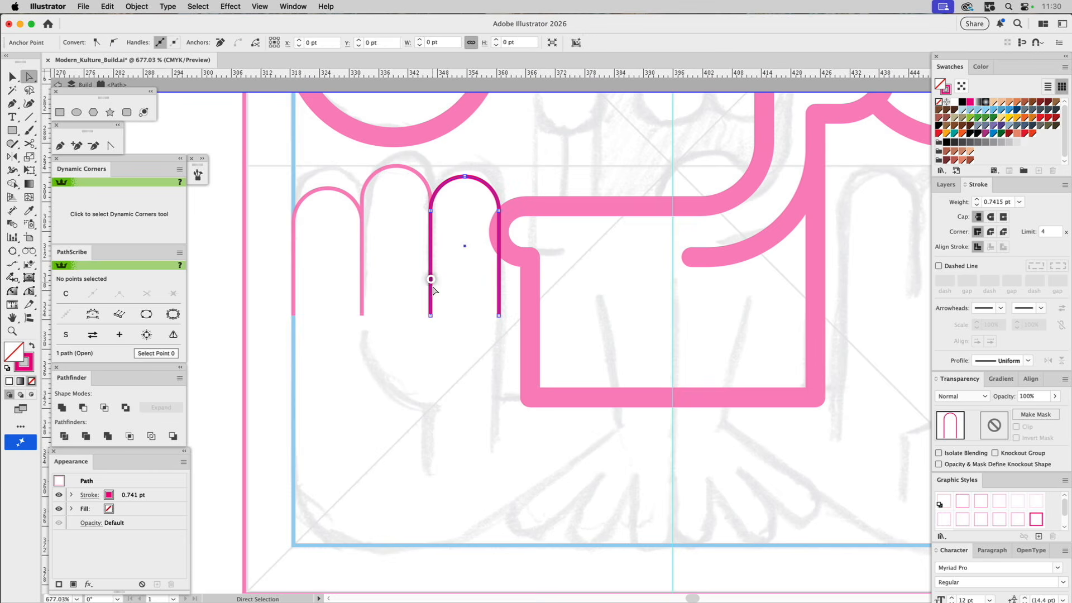
{"action": "left_click", "coordinate": [431, 316]}
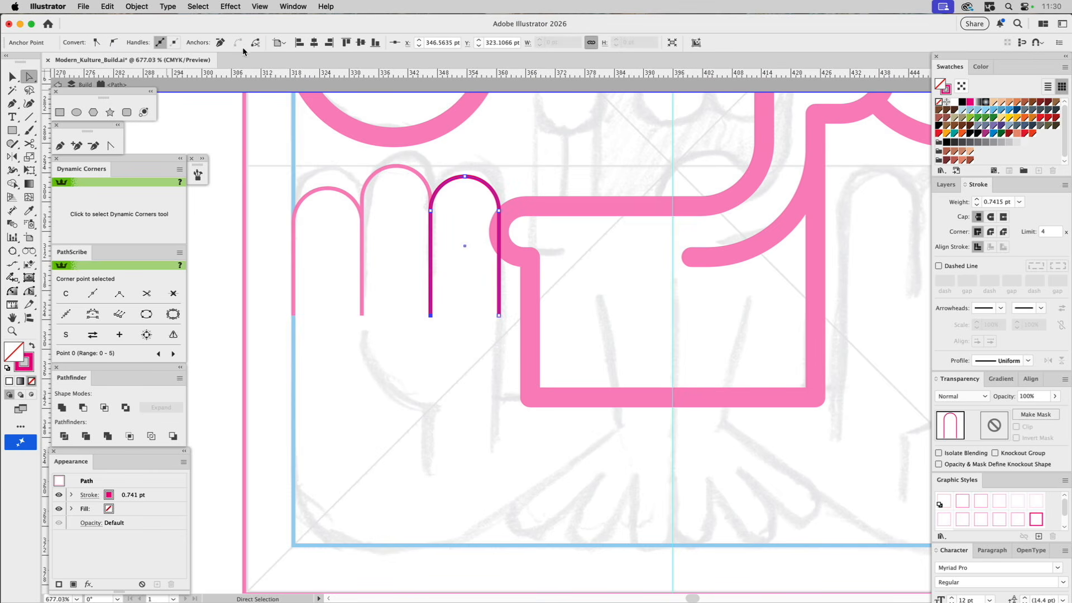
{"action": "left_click", "coordinate": [221, 43]}
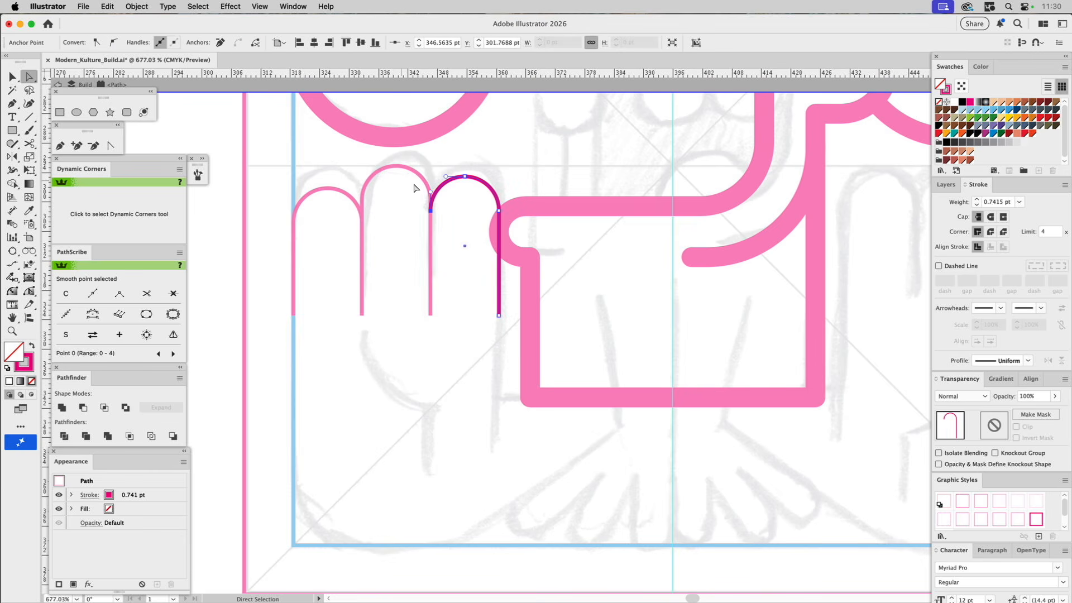
{"action": "double_click", "coordinate": [439, 284]}
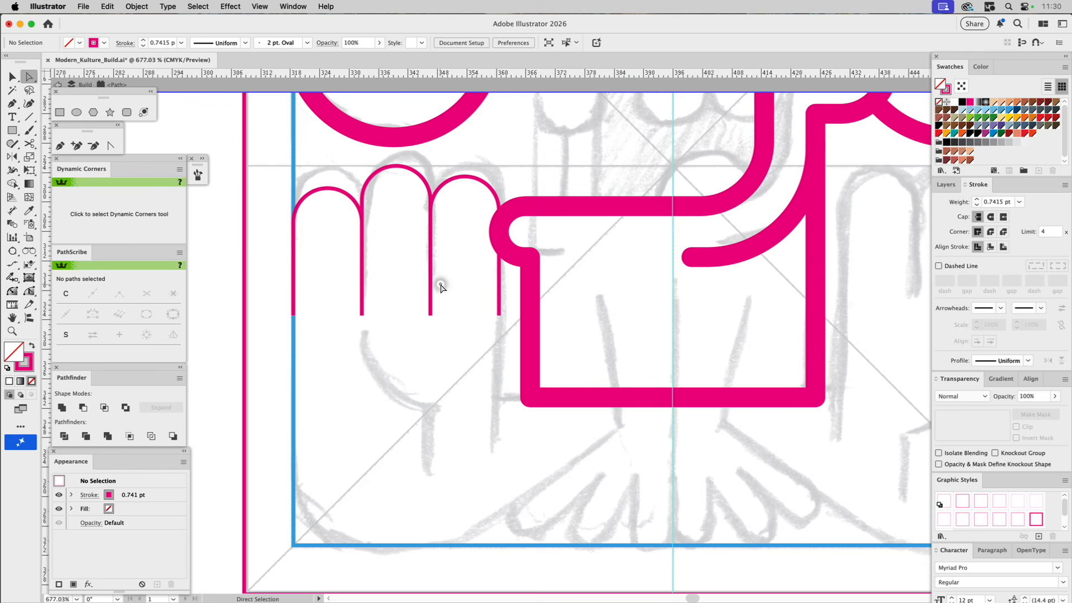
Shorten the middle finger's left side to about Y 304 pt, and extend the hand's outer sides down to about Y 350 pt (right) and 370 pt (left).
{"action": "left_click", "coordinate": [367, 185]}
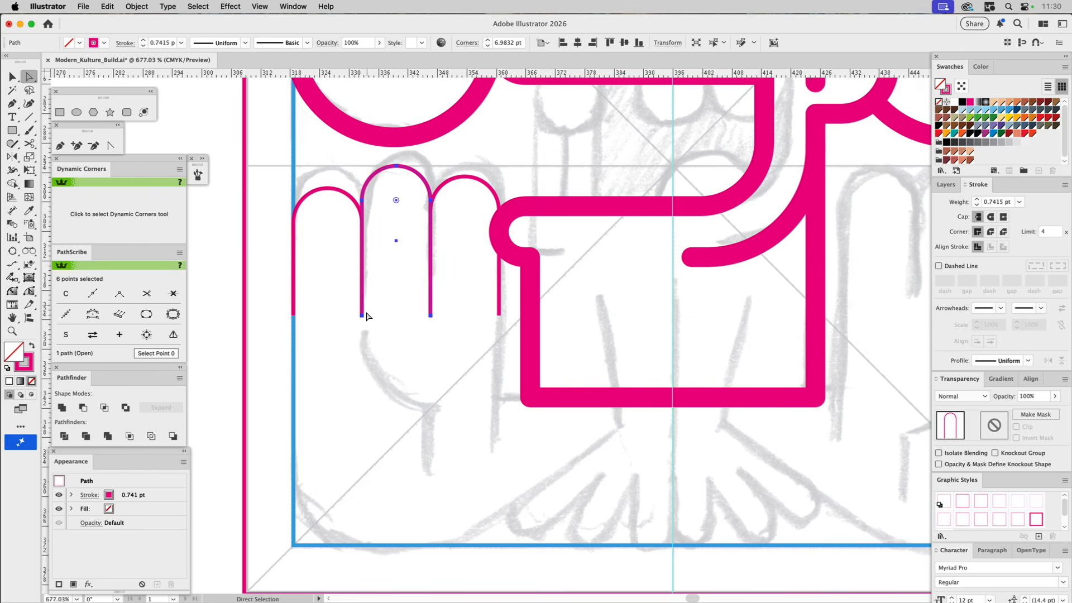
{"action": "left_click_drag", "start_coordinate": [362, 316], "coordinate": [362, 223]}
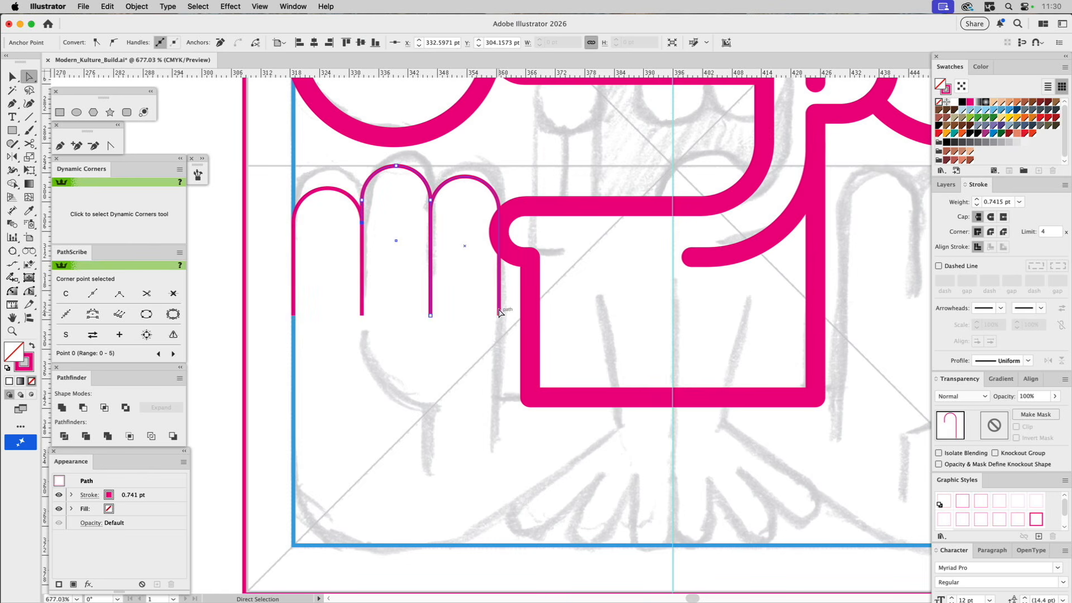
{"action": "left_click_drag", "start_coordinate": [498, 316], "coordinate": [492, 457]}
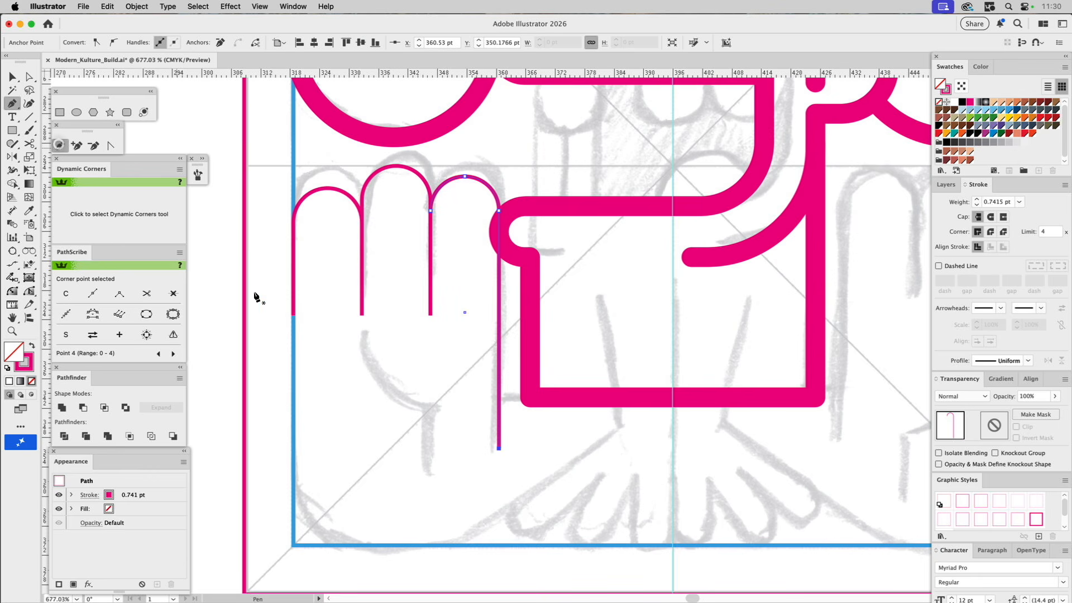
{"action": "left_click_drag", "start_coordinate": [292, 314], "coordinate": [293, 544]}
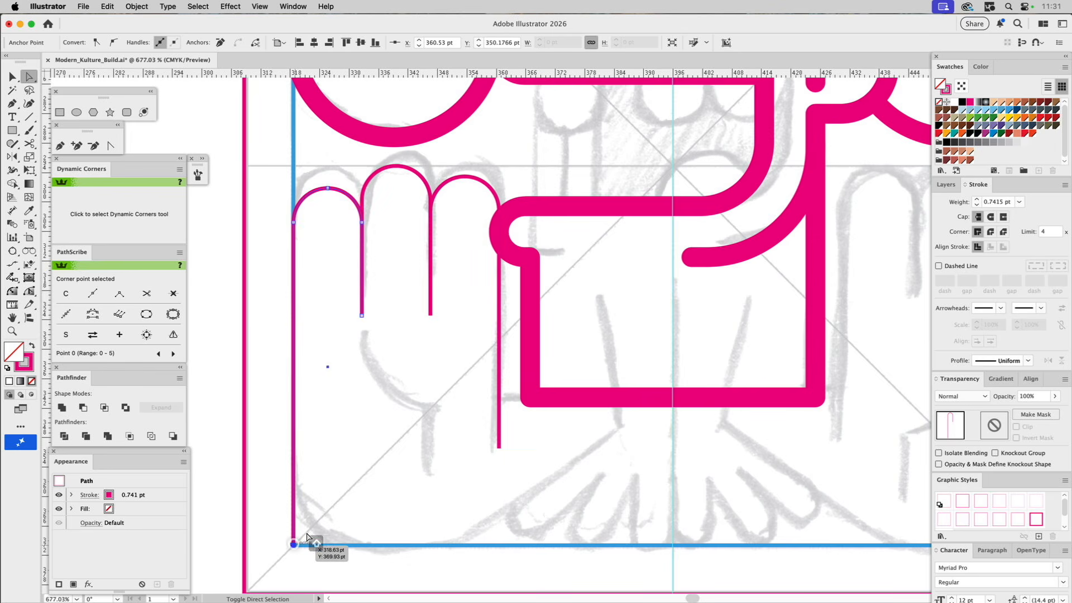
Continue the left finger's path with the Pen tool about 33 pt along the base, diagonally up to the leg sketch and up its slanted line.
{"action": "left_click", "coordinate": [60, 145]}
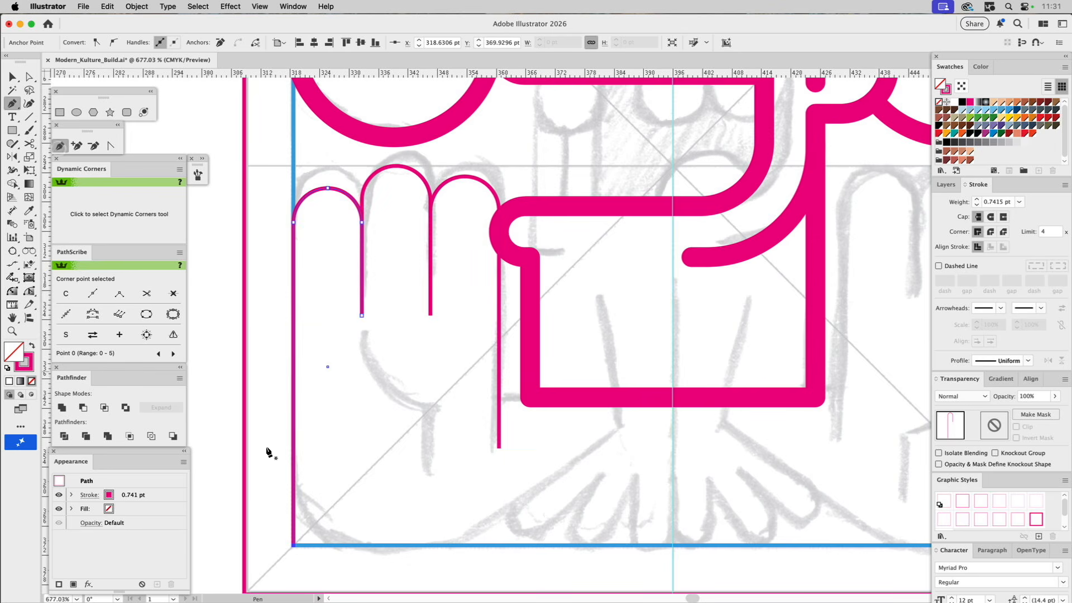
{"action": "left_click", "coordinate": [294, 546]}
{"action": "left_click", "coordinate": [455, 544]}
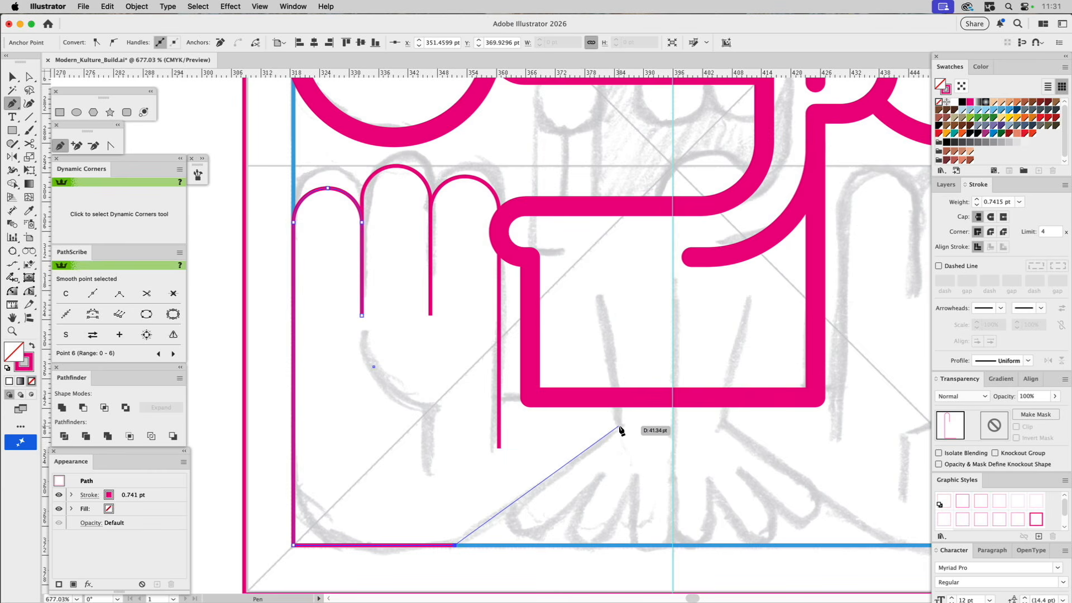
{"action": "left_click", "coordinate": [619, 427]}
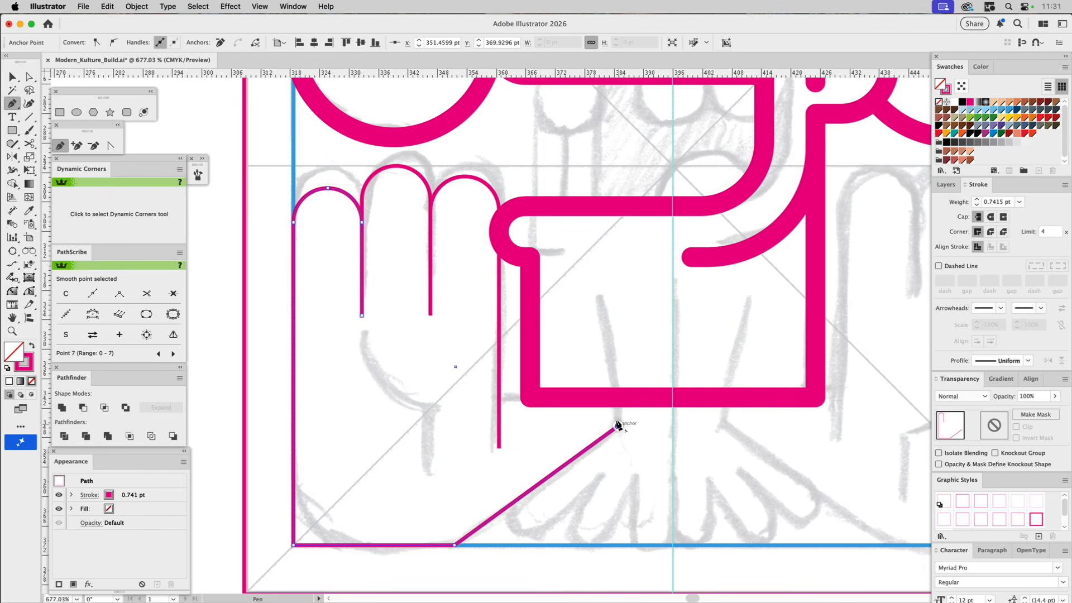
{"action": "left_click", "coordinate": [595, 294]}
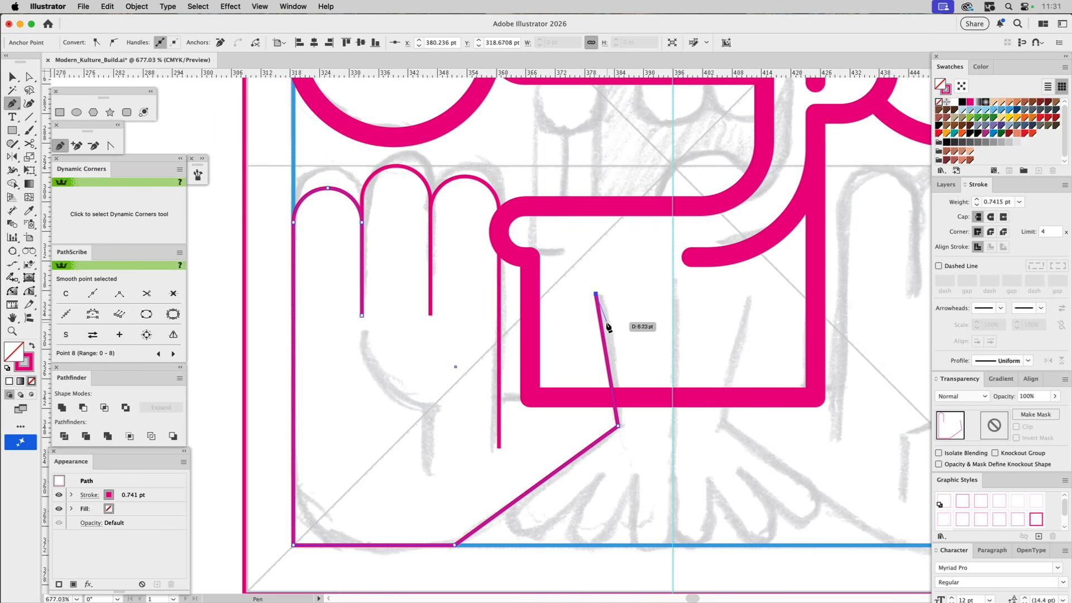
{"action": "left_click", "coordinate": [531, 431], "text": "super"}
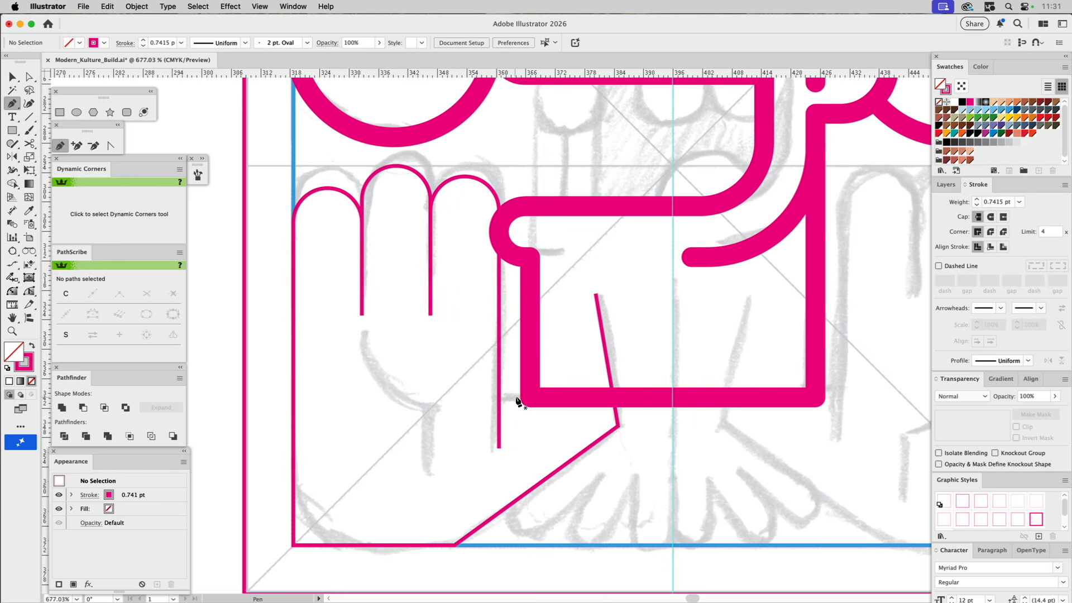
Draw a short horizontal line with the Pen tool from the body's lower-left corner to the hand's right side.
{"action": "left_click_drag", "start_coordinate": [530, 399], "coordinate": [501, 400]}
{"action": "left_click", "coordinate": [499, 398]}
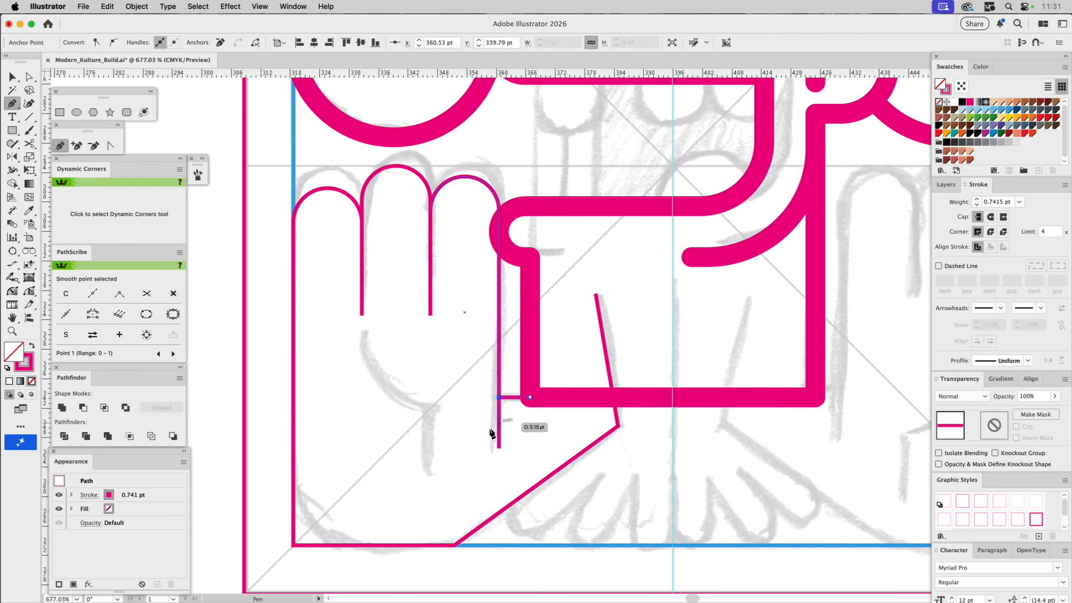
{"action": "left_click", "coordinate": [462, 454], "text": "super"}
Round the hand outline's two bottom corners together to a radius of about 24.76 pt.
{"action": "key", "text": "a"}
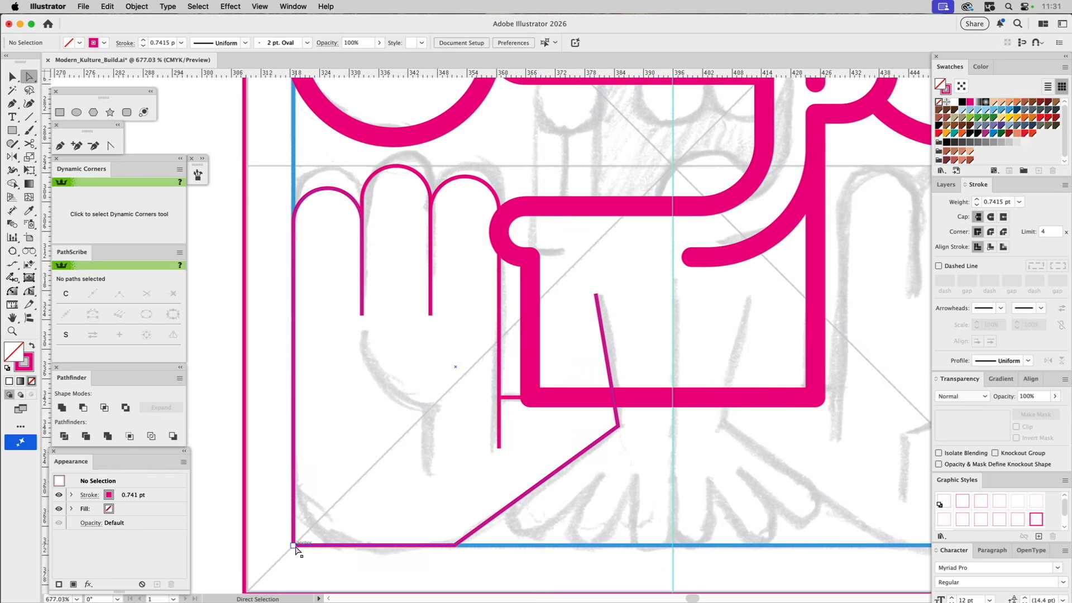
{"action": "left_click", "coordinate": [294, 545]}
{"action": "left_click", "coordinate": [454, 545], "text": "shift"}
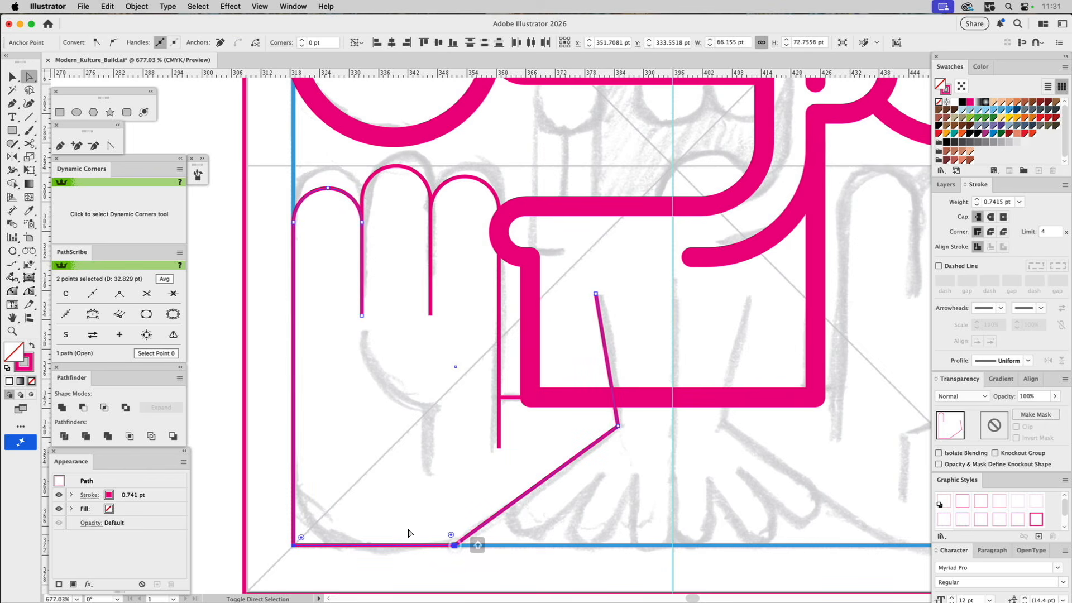
{"action": "left_click_drag", "start_coordinate": [451, 535], "coordinate": [416, 392]}
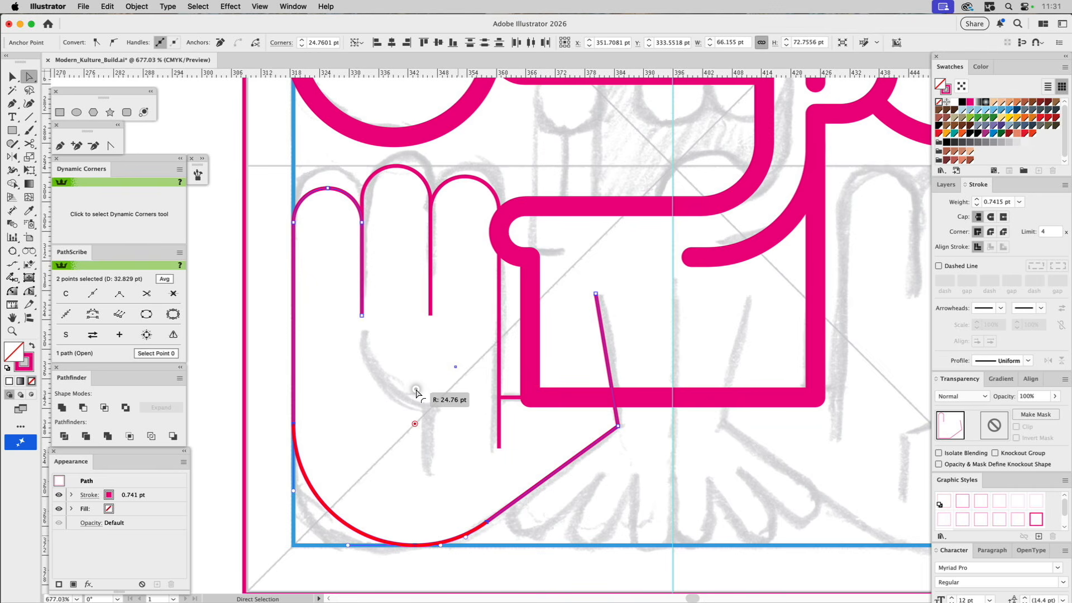
{"action": "left_click", "coordinate": [352, 376]}
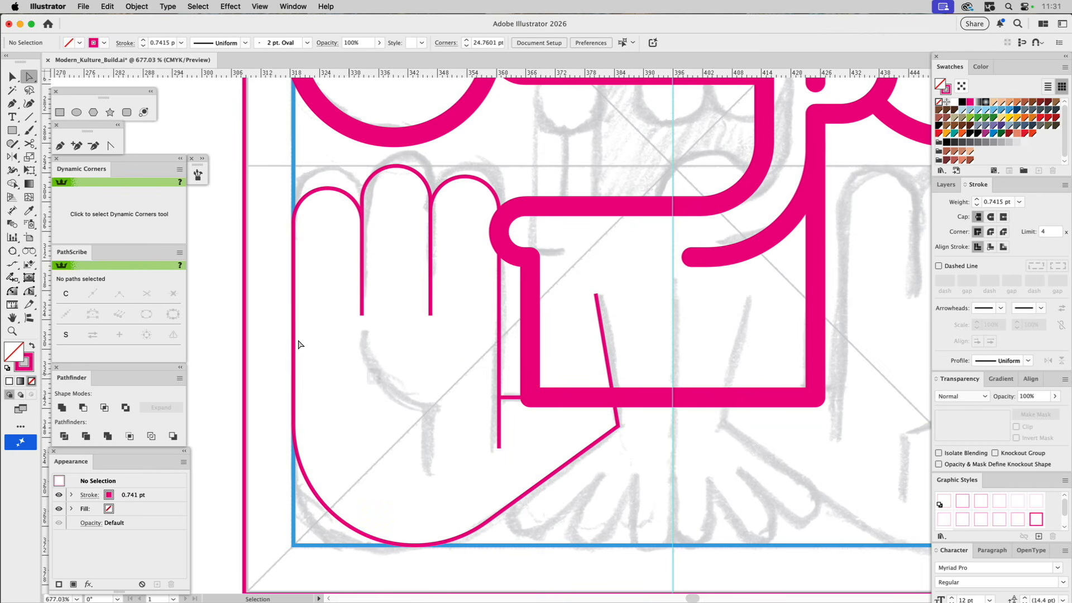
Draw a stepped Pen path from the left finger's inner side down to about Y 342 pt, about 16 pt right, and about 16 pt down.
{"action": "left_click", "coordinate": [60, 146]}
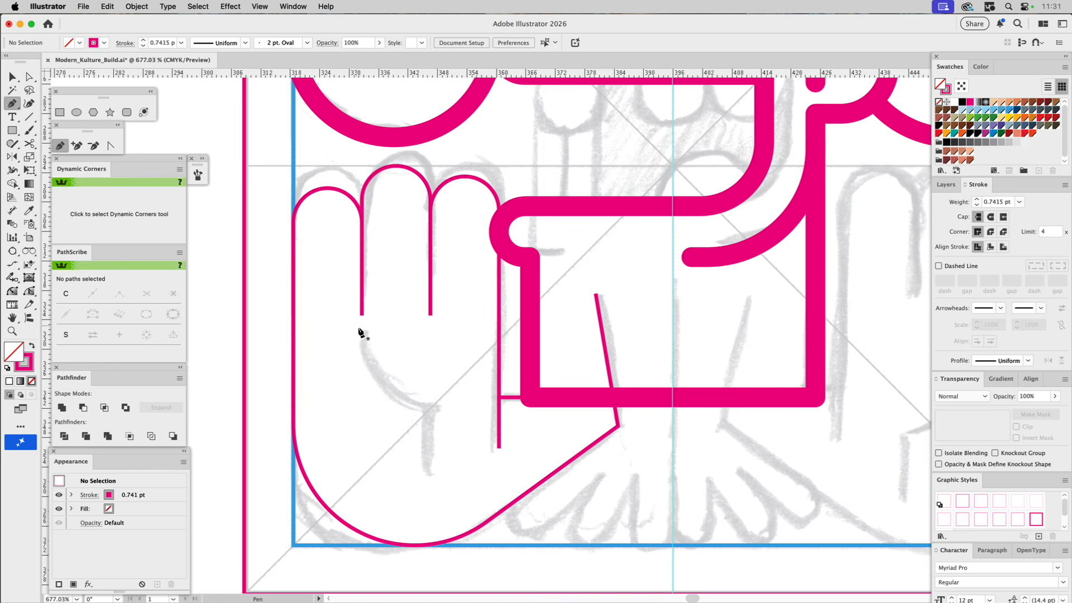
{"action": "left_click", "coordinate": [362, 297]}
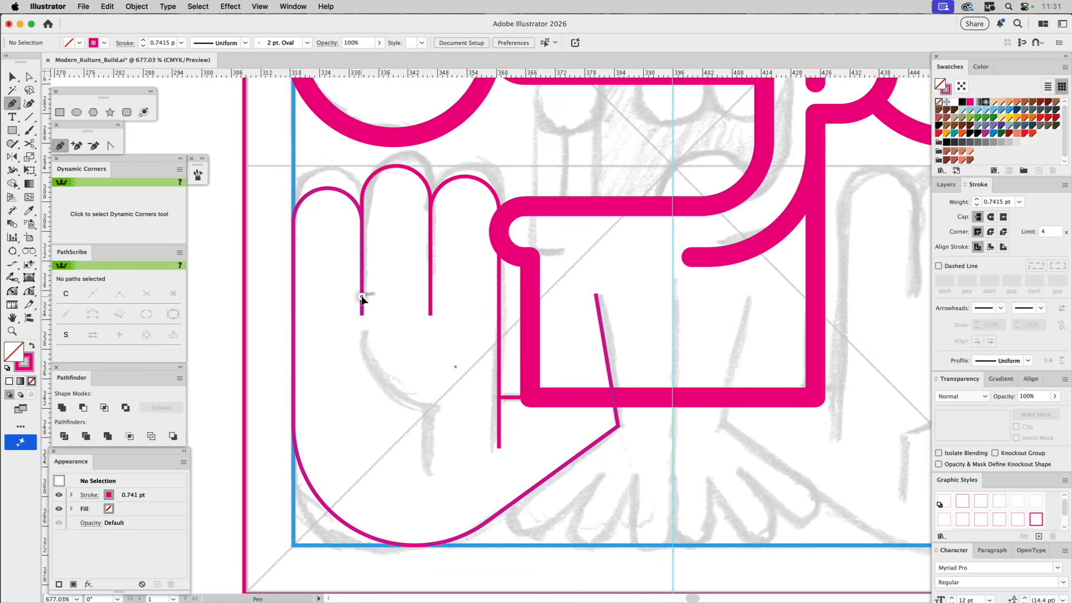
{"action": "left_click", "coordinate": [361, 410], "text": "shift"}
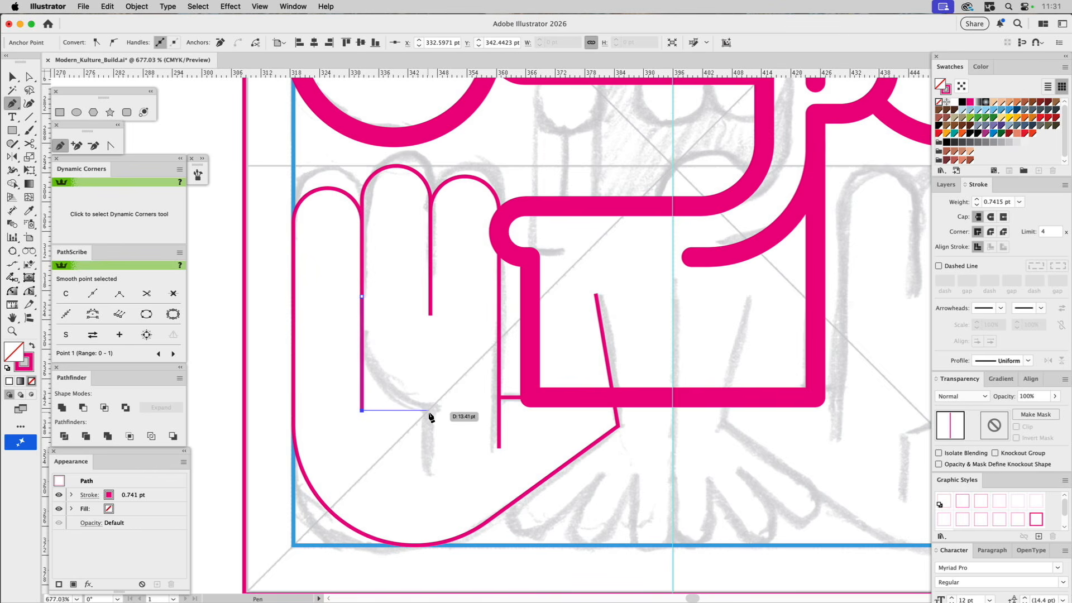
{"action": "left_click", "coordinate": [439, 411], "text": "shift"}
{"action": "left_click", "coordinate": [439, 488], "text": "shift"}
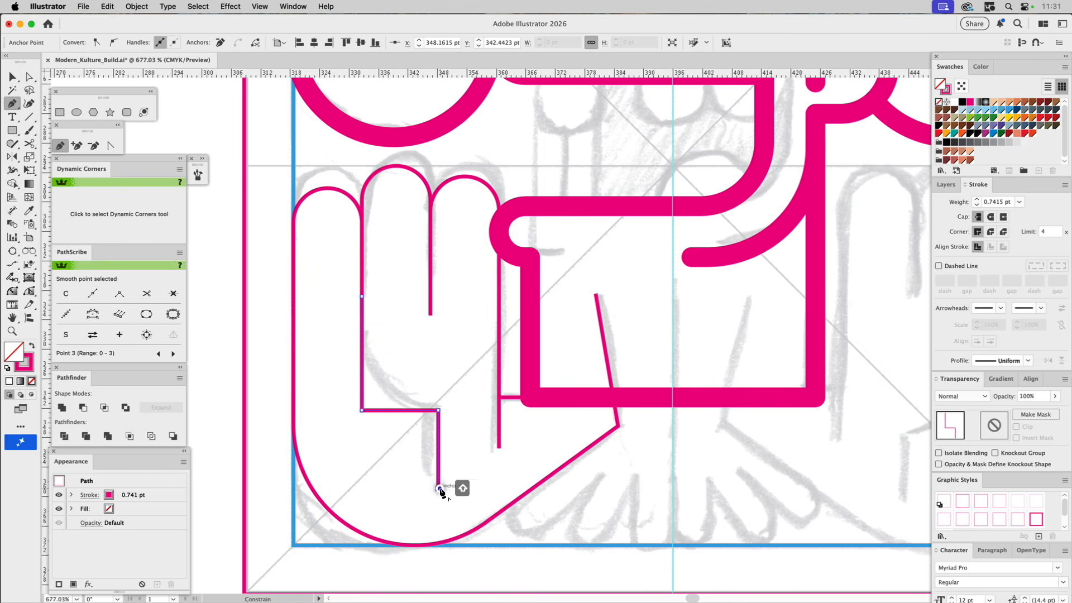
Align the stepped path's lower vertical segment with the middle finger's right-hand line using a temporary vertical guide at X 346.5635 pt.
{"action": "key", "text": "a"}
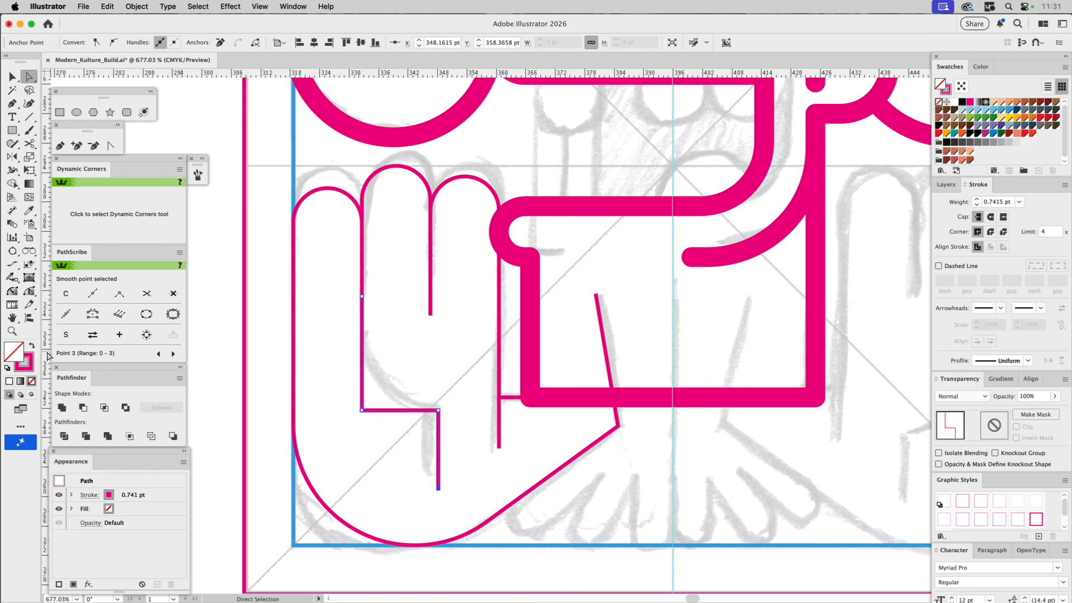
{"action": "left_click", "coordinate": [430, 313]}
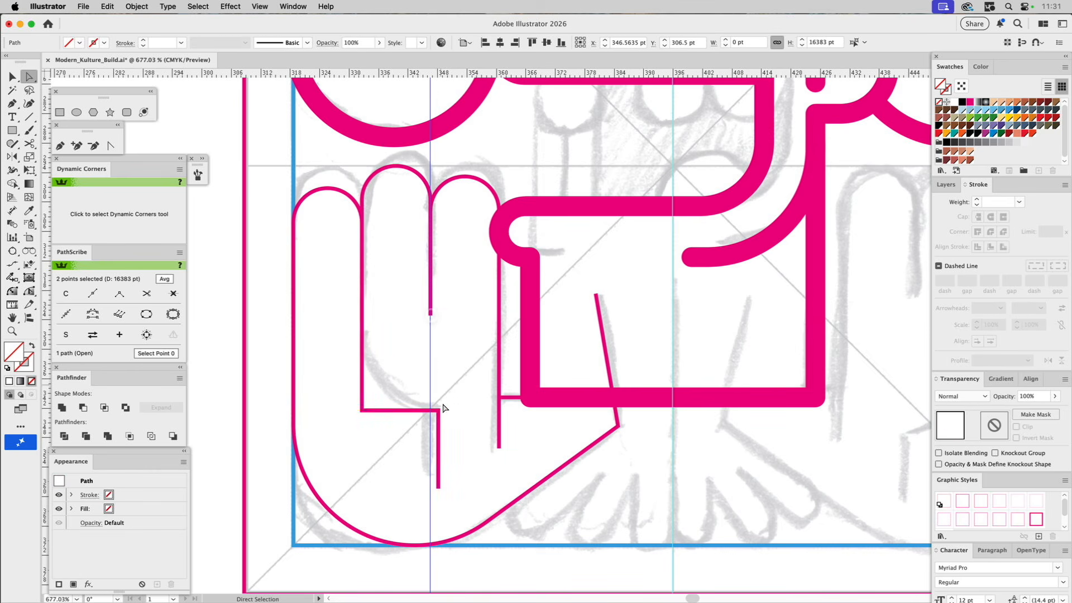
{"action": "left_click", "coordinate": [438, 411]}
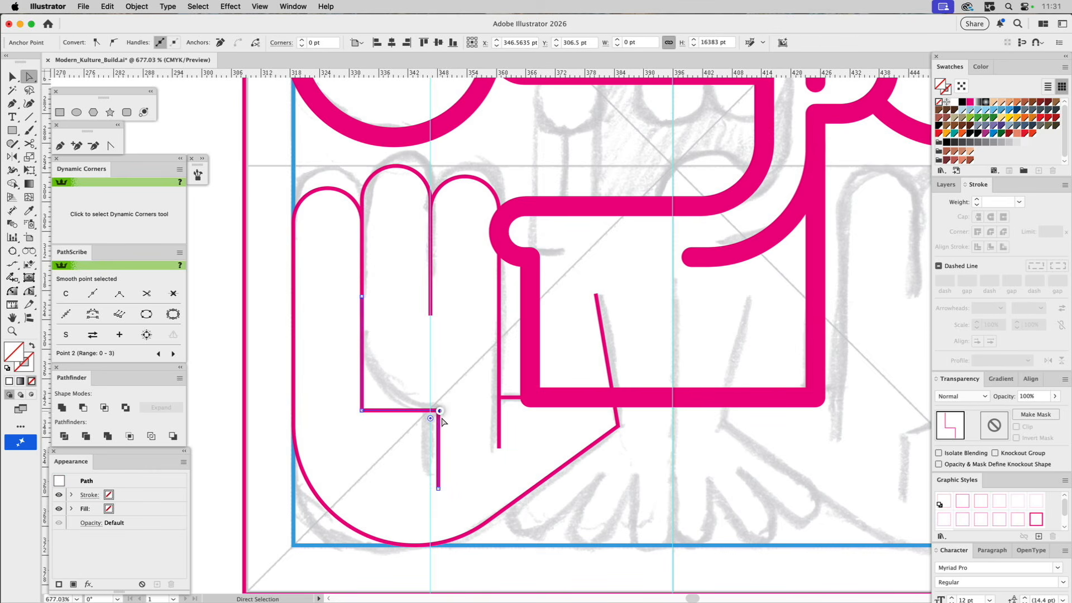
{"action": "left_click", "coordinate": [439, 489], "text": "shift"}
{"action": "left_click_drag", "start_coordinate": [438, 412], "coordinate": [433, 412]}
{"action": "left_click", "coordinate": [440, 363]}
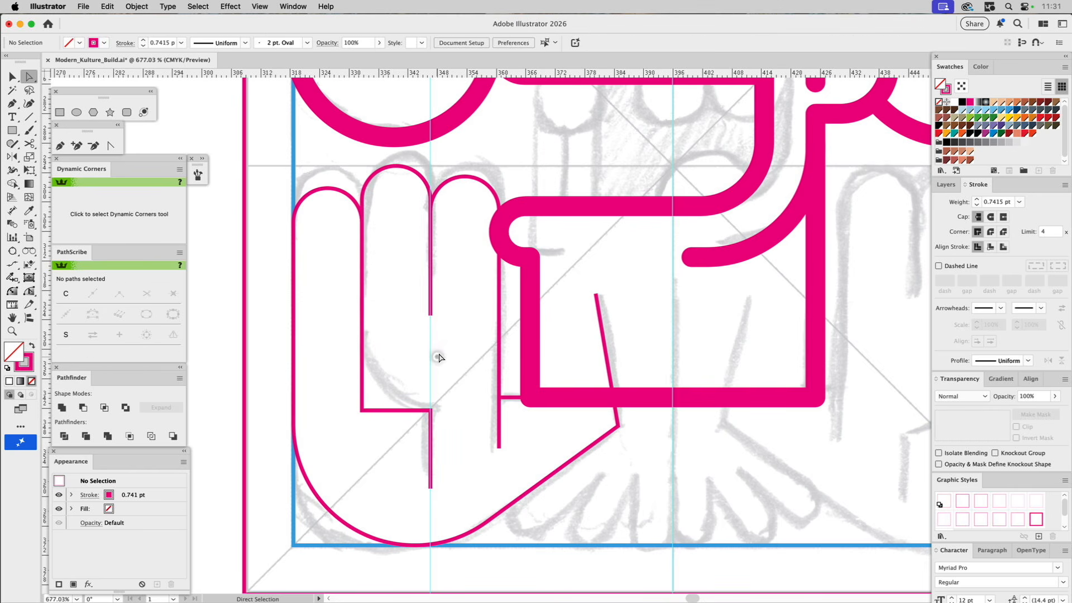
{"action": "left_click", "coordinate": [427, 360]}
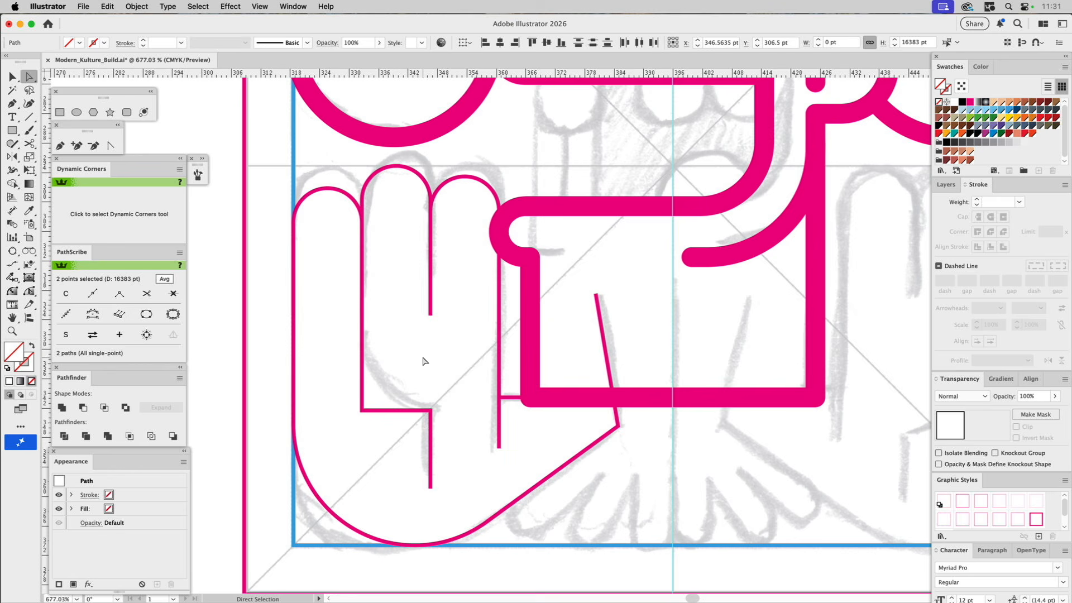
Shorten the stepped path's upper end by about 8.6 pt and round its lower-left corner to a 13.9665 pt radius.
{"action": "left_click", "coordinate": [362, 373]}
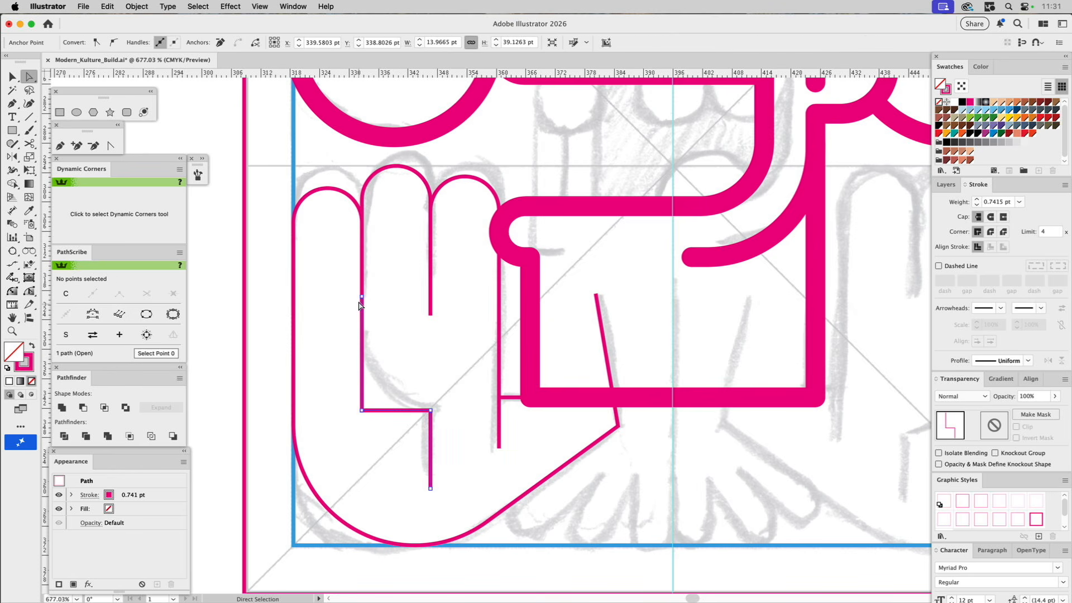
{"action": "left_click_drag", "start_coordinate": [362, 297], "coordinate": [363, 339]}
{"action": "left_click", "coordinate": [362, 410]}
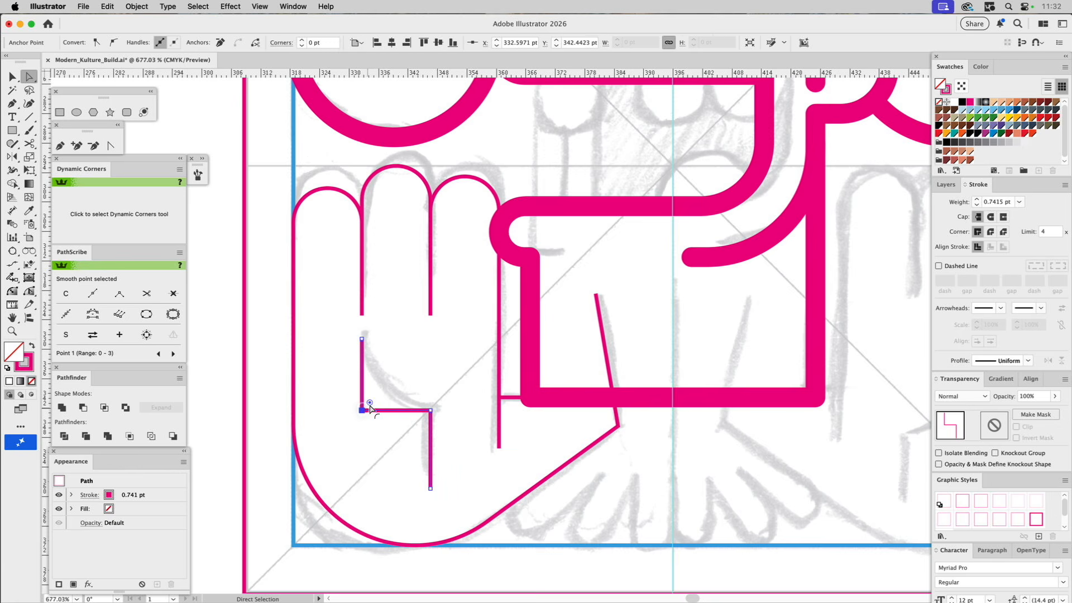
{"action": "left_click_drag", "start_coordinate": [371, 403], "coordinate": [467, 315]}
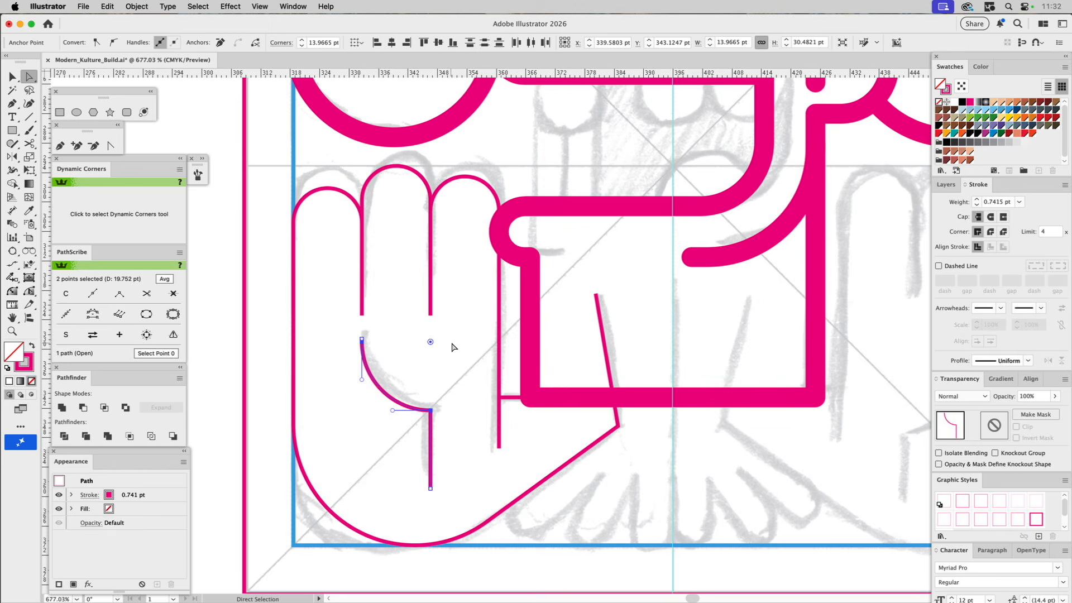
Isolate the body outline, cut it at its two bottom corners with the Scissors tool, and delete the base segment between them.
{"action": "left_click_drag", "start_coordinate": [536, 352], "coordinate": [504, 323]}
{"action": "key", "text": "v"}
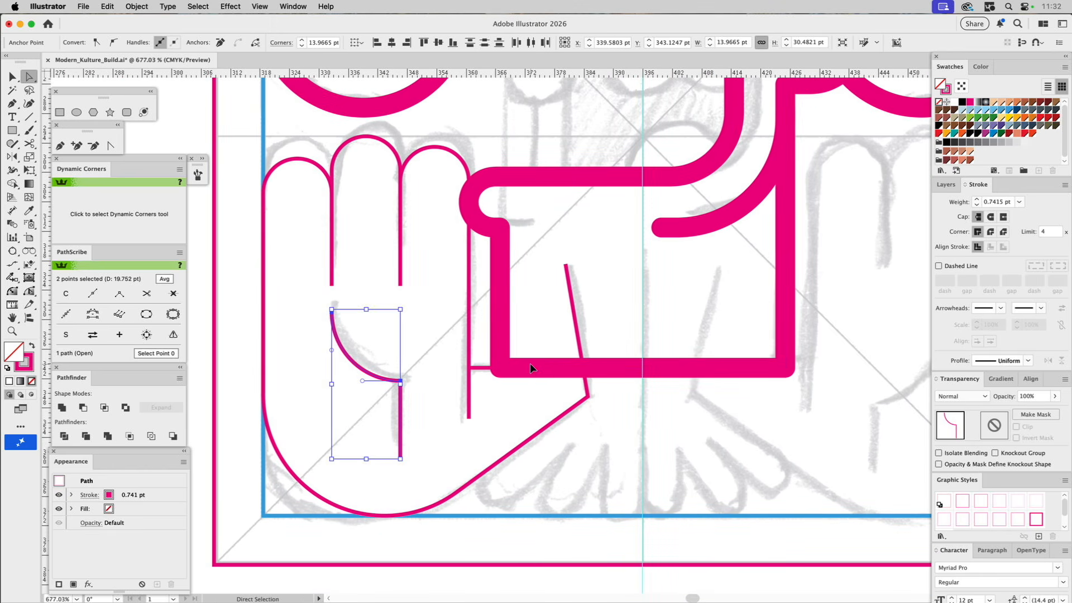
{"action": "left_click", "coordinate": [533, 367]}
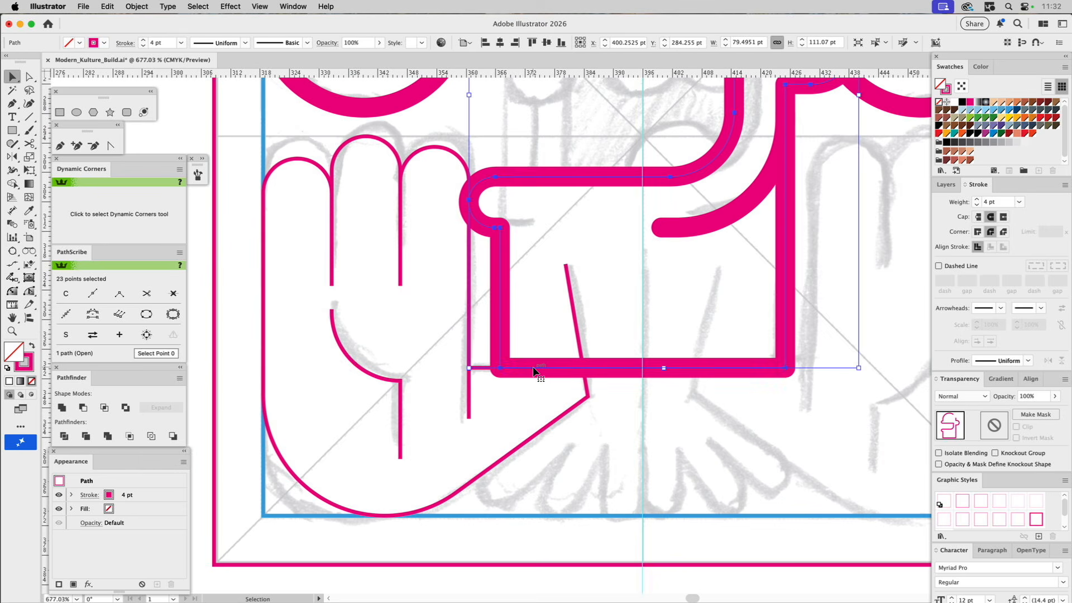
{"action": "double_click", "coordinate": [534, 369]}
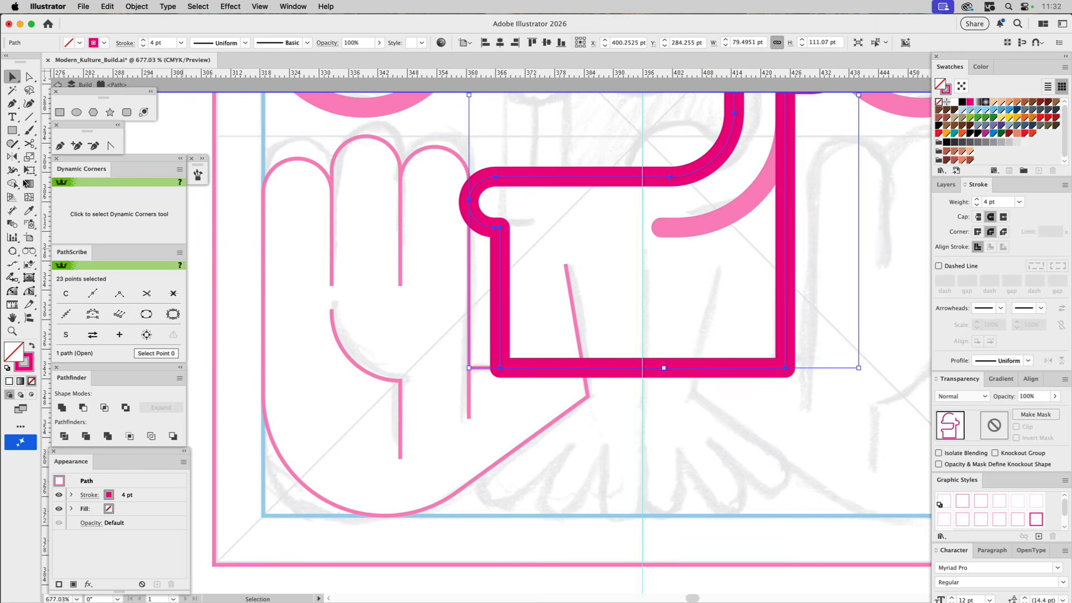
{"action": "left_click", "coordinate": [30, 144]}
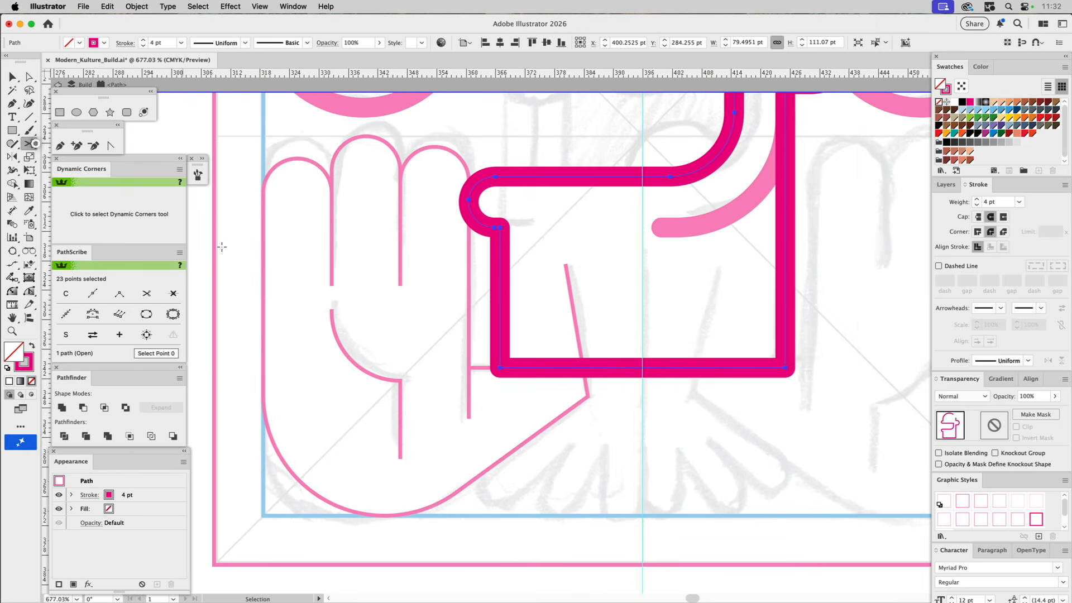
{"action": "left_click", "coordinate": [501, 369]}
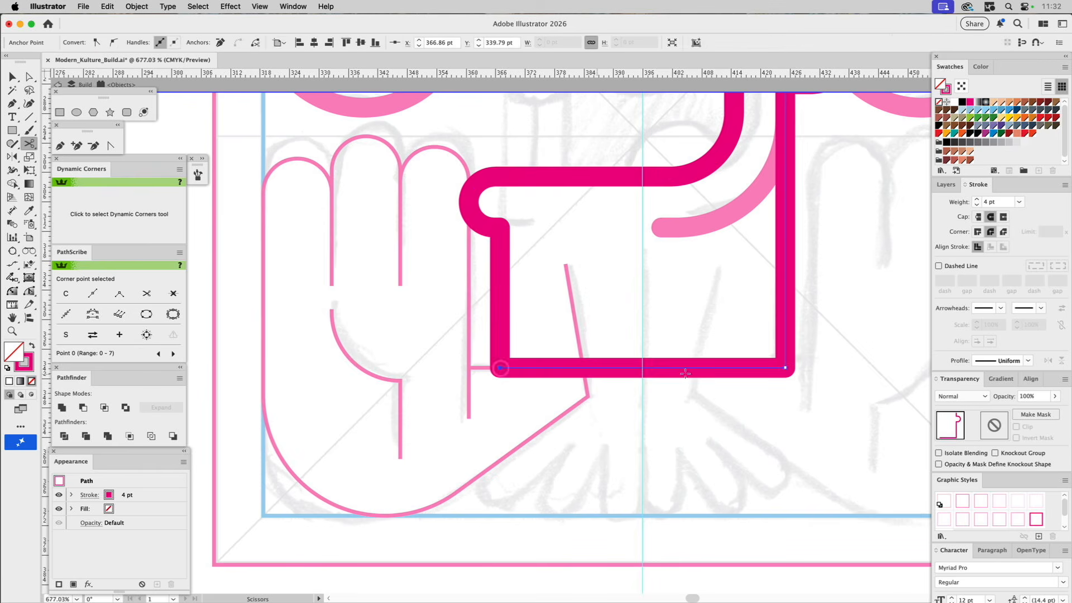
{"action": "left_click", "coordinate": [785, 368]}
{"action": "key", "text": "a"}
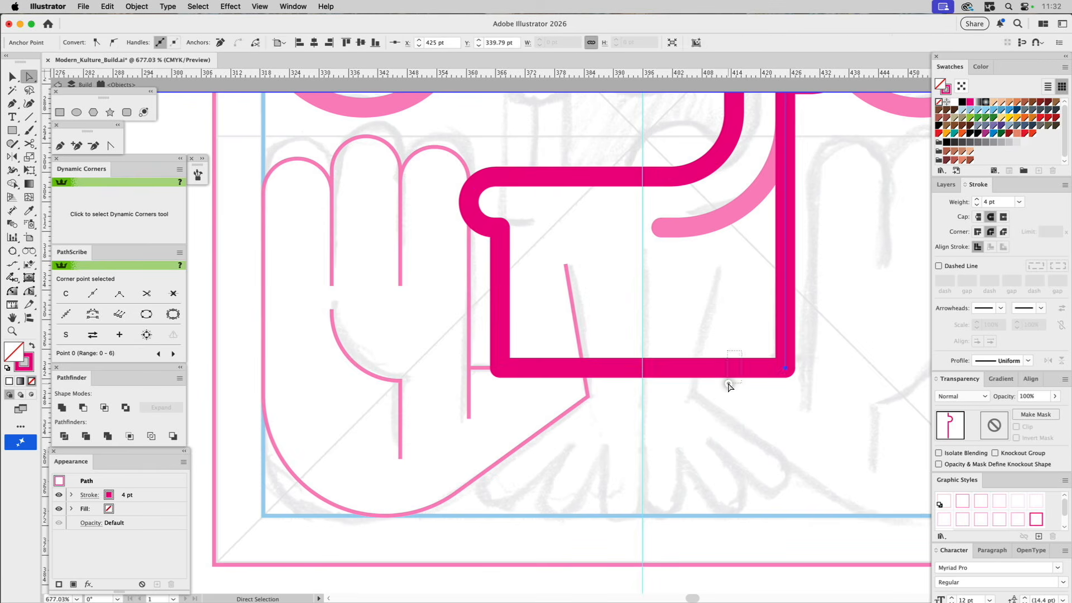
{"action": "key", "text": "Delete"}
{"action": "left_click", "coordinate": [722, 389]}
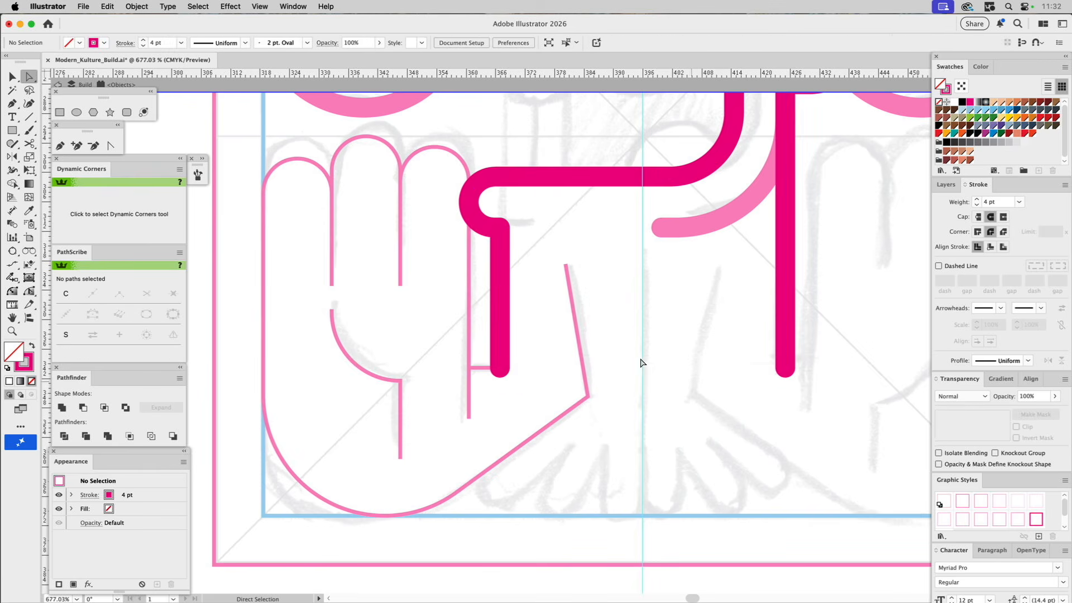
{"action": "double_click", "coordinate": [545, 334]}
Match the short horizontal line at the body's lower-left end to the character outline's 4 pt stroke with the Eyedropper.
{"action": "left_click_drag", "start_coordinate": [513, 296], "coordinate": [540, 378]}
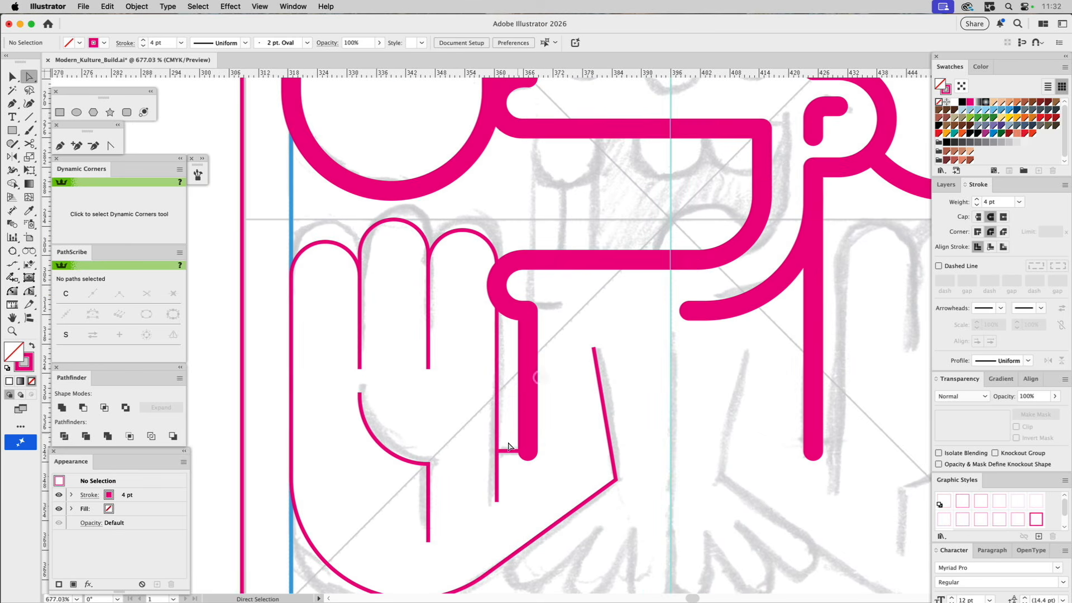
{"action": "left_click", "coordinate": [507, 451]}
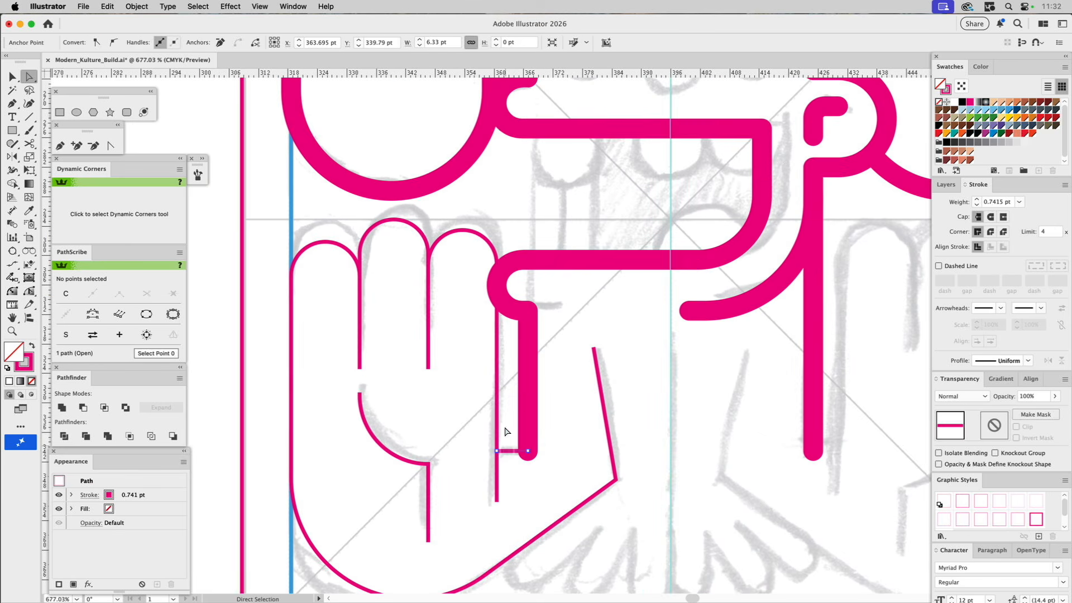
{"action": "key", "text": "i"}
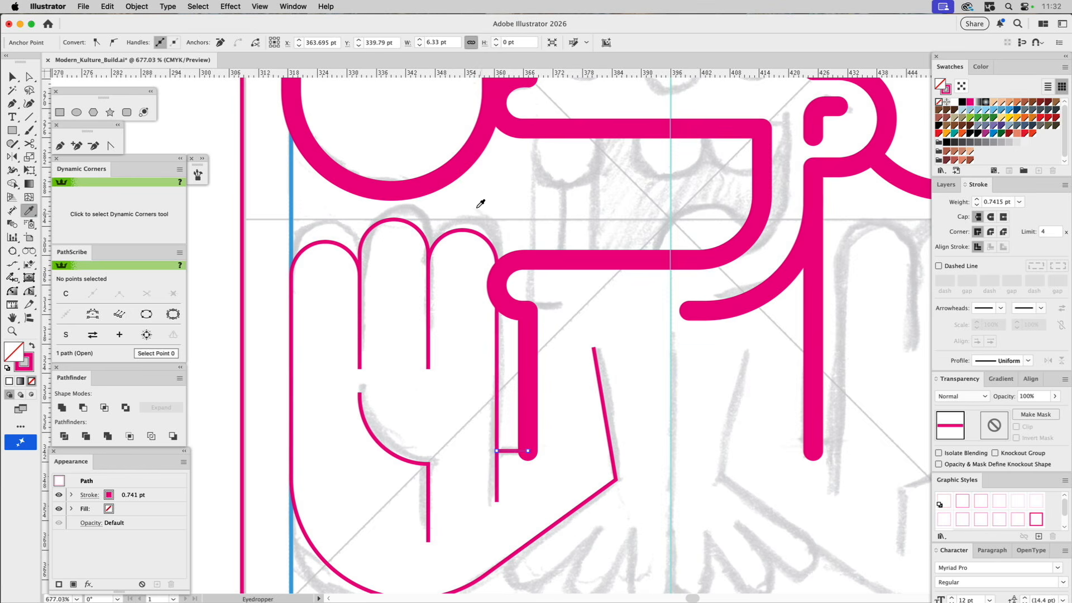
{"action": "left_click", "coordinate": [475, 151]}
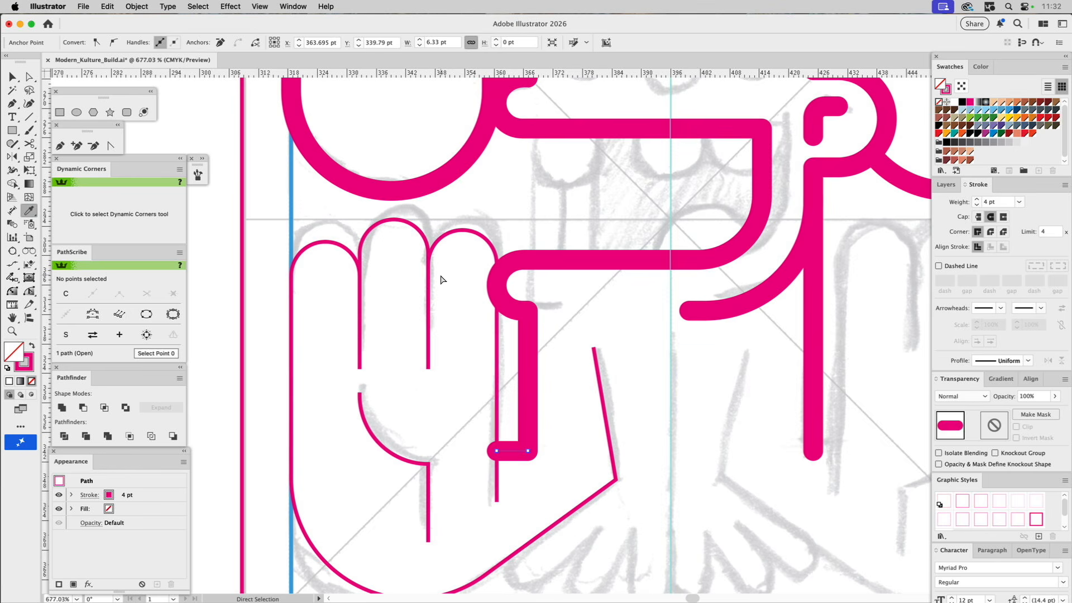
Select all the thin finger, palm and thumb-crease paths of the left hand and copy the body's 4 pt stroke onto them.
{"action": "key", "text": "v"}
{"action": "left_click_drag", "start_coordinate": [460, 305], "coordinate": [459, 254]}
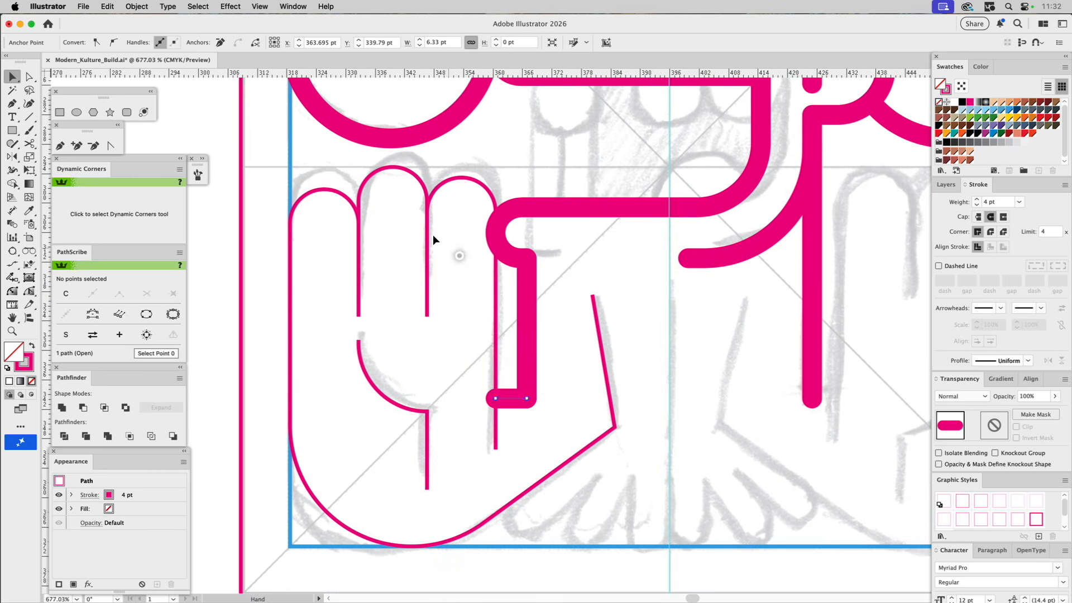
{"action": "left_click", "coordinate": [14, 331]}
{"action": "left_click", "coordinate": [505, 338], "text": "alt"}
{"action": "left_click", "coordinate": [486, 337], "text": "alt"}
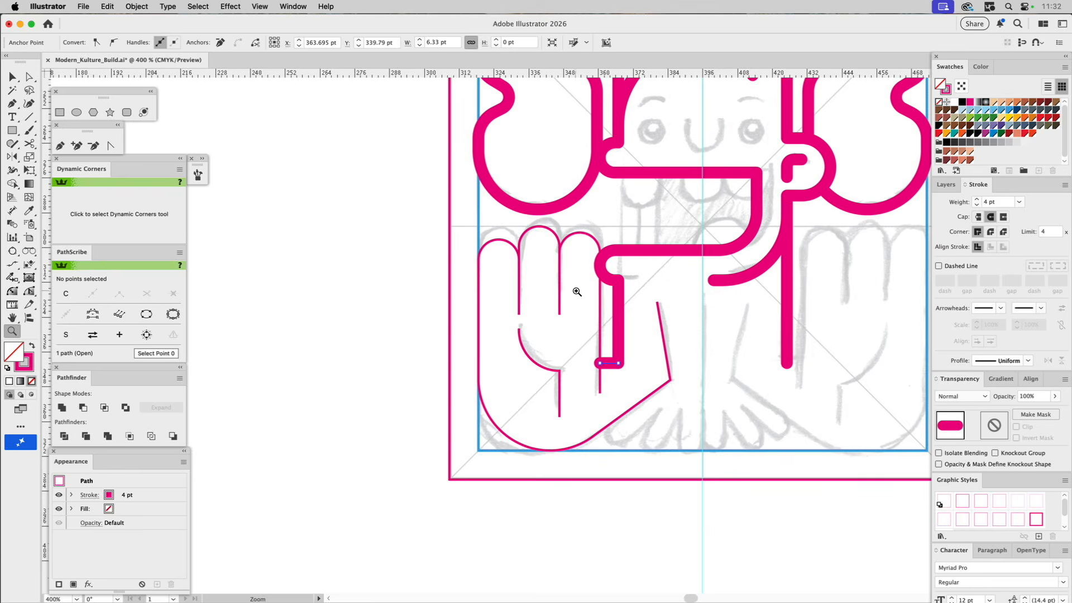
{"action": "key", "text": "v"}
{"action": "left_click_drag", "start_coordinate": [580, 288], "coordinate": [504, 392]}
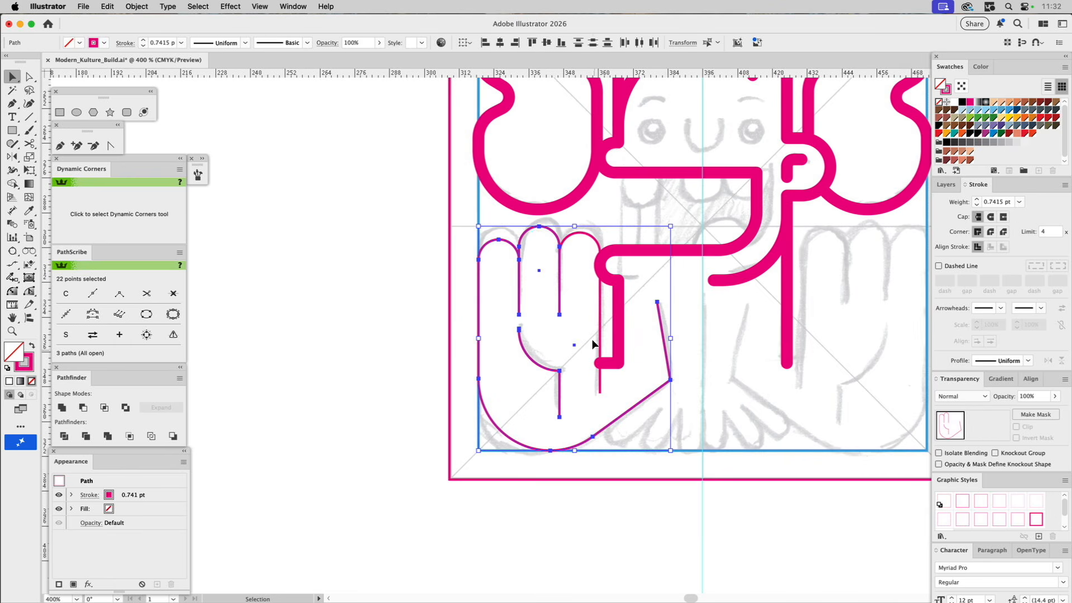
{"action": "left_click", "coordinate": [601, 310], "text": "shift"}
{"action": "key", "text": "i"}
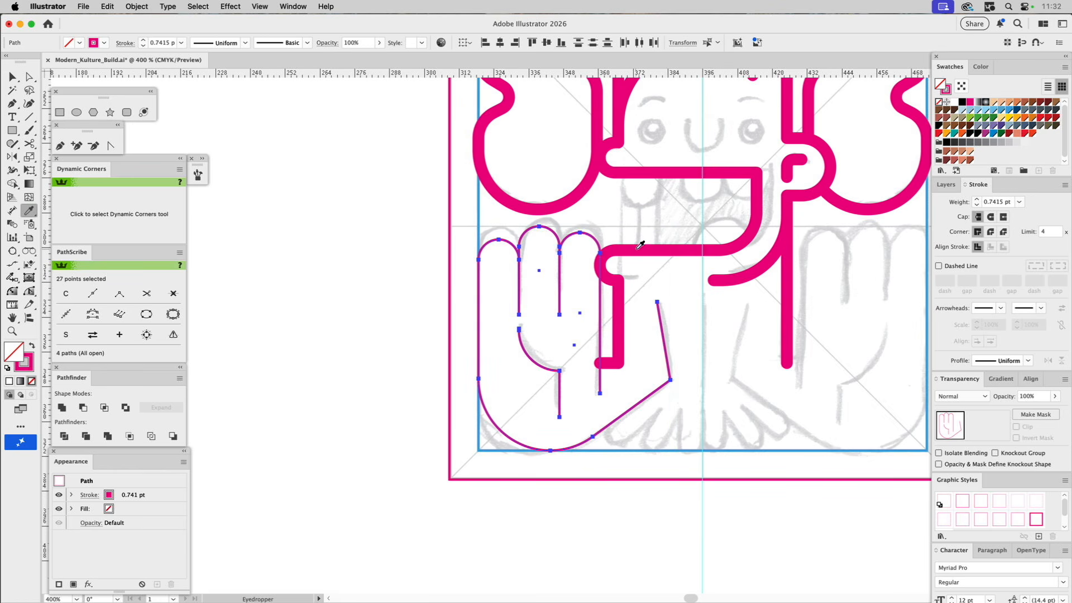
{"action": "key", "text": "super"}
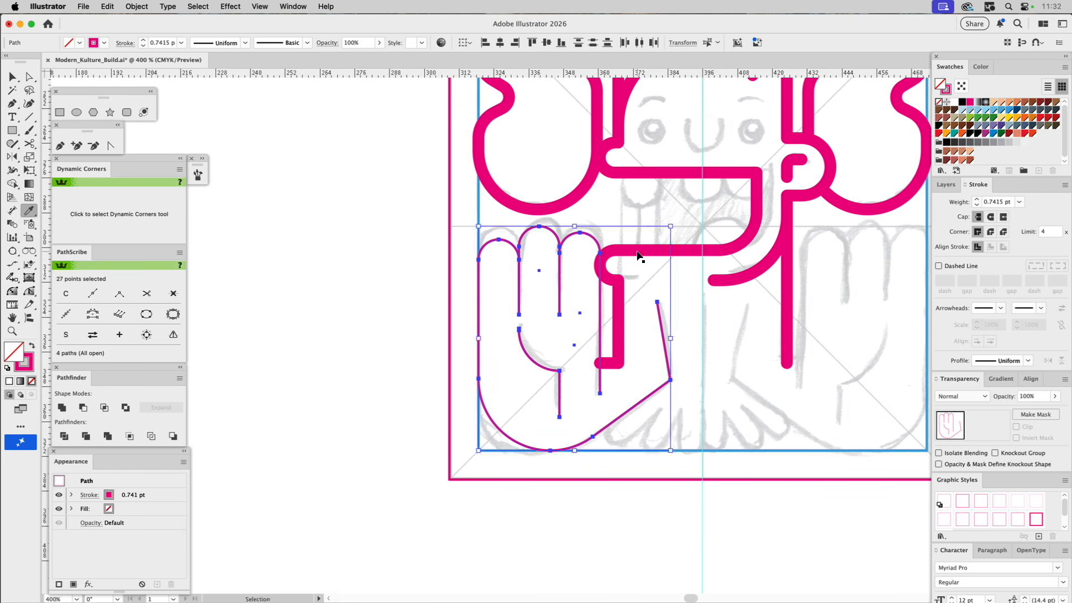
{"action": "left_click", "coordinate": [687, 246]}
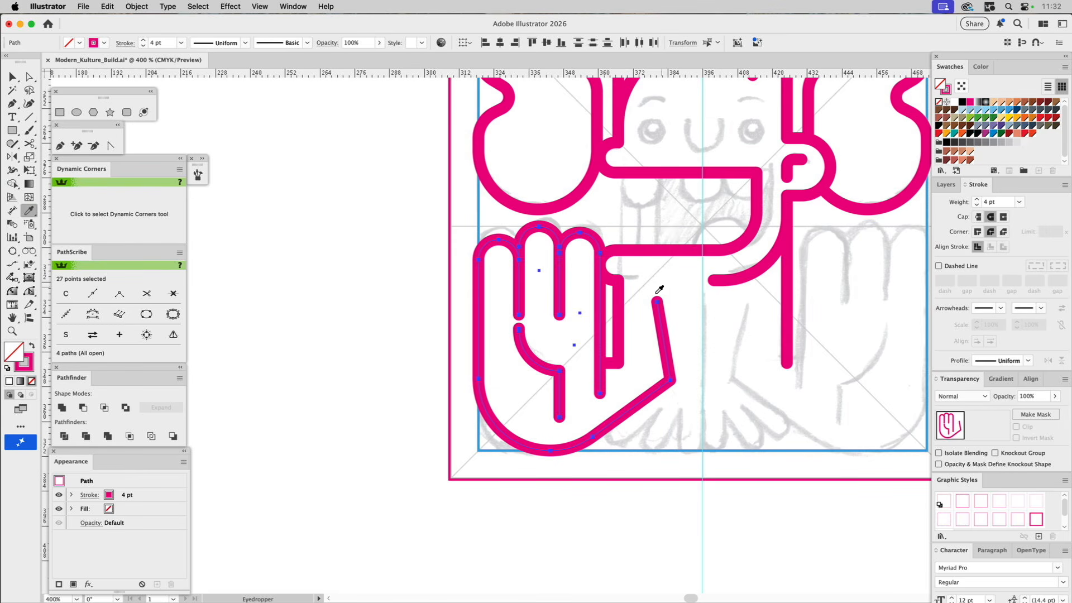
{"action": "key", "text": "super"}
{"action": "left_click", "coordinate": [555, 340], "text": "super"}
Shorten the hand's two inner finger lines together by about 7 pt from their lower ends.
{"action": "key", "text": "a"}
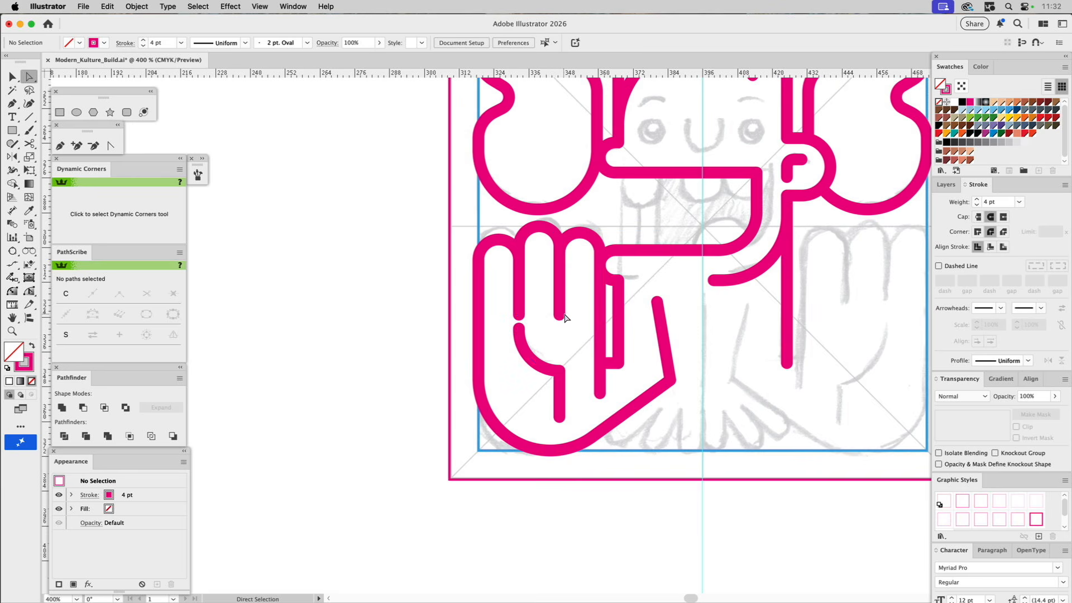
{"action": "left_click_drag", "start_coordinate": [572, 311], "coordinate": [521, 296]}
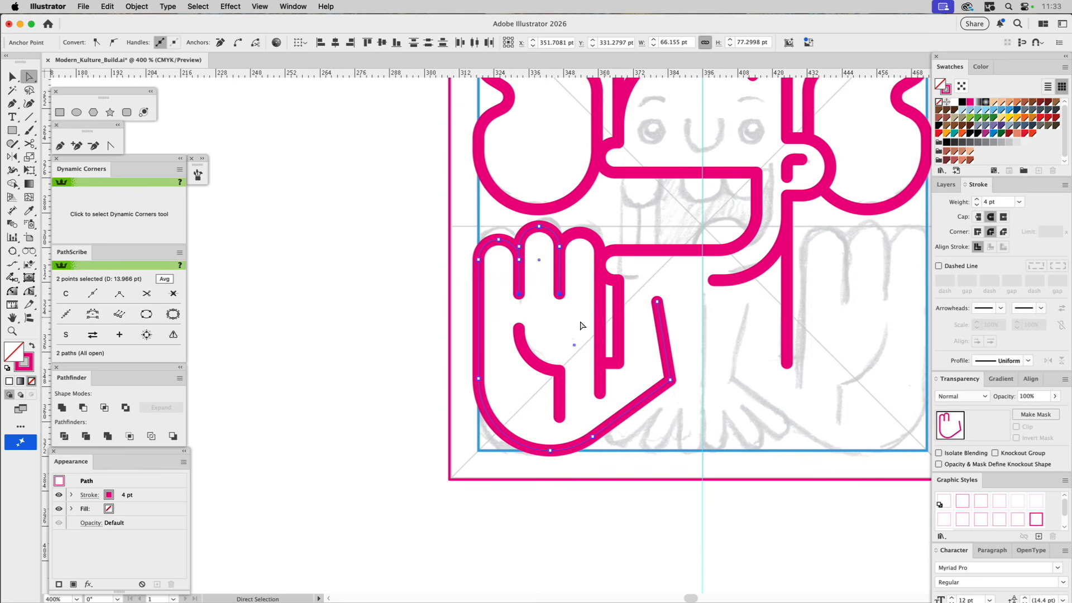
{"action": "left_click", "coordinate": [391, 328]}
Remove the rounding from the hand outline's bottom-right corner with the Dynamic Corners tool.
{"action": "key", "text": "space"}
{"action": "left_click_drag", "start_coordinate": [540, 340], "coordinate": [381, 340]}
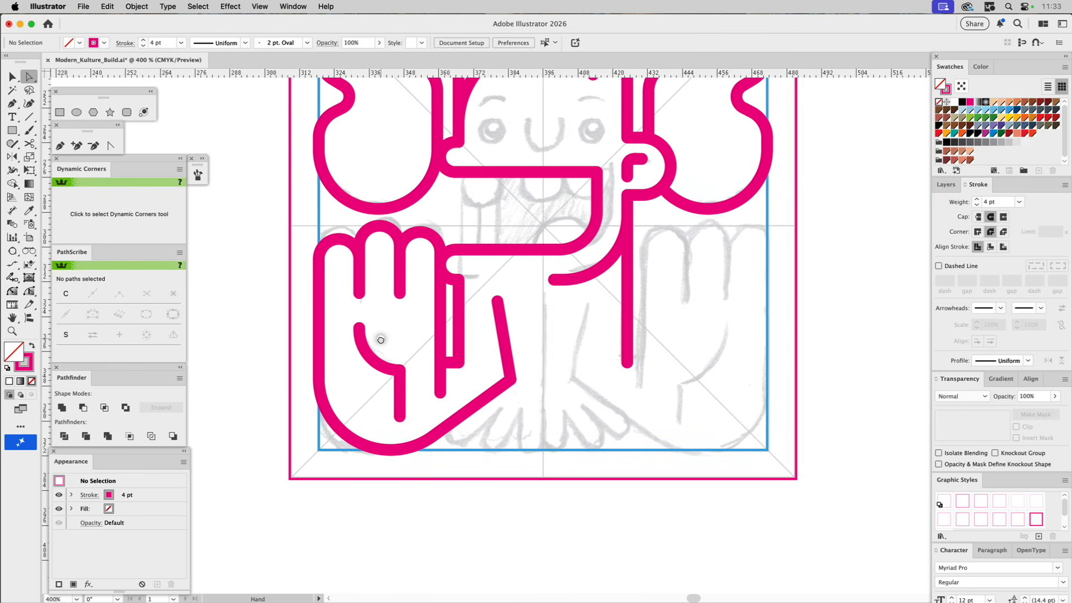
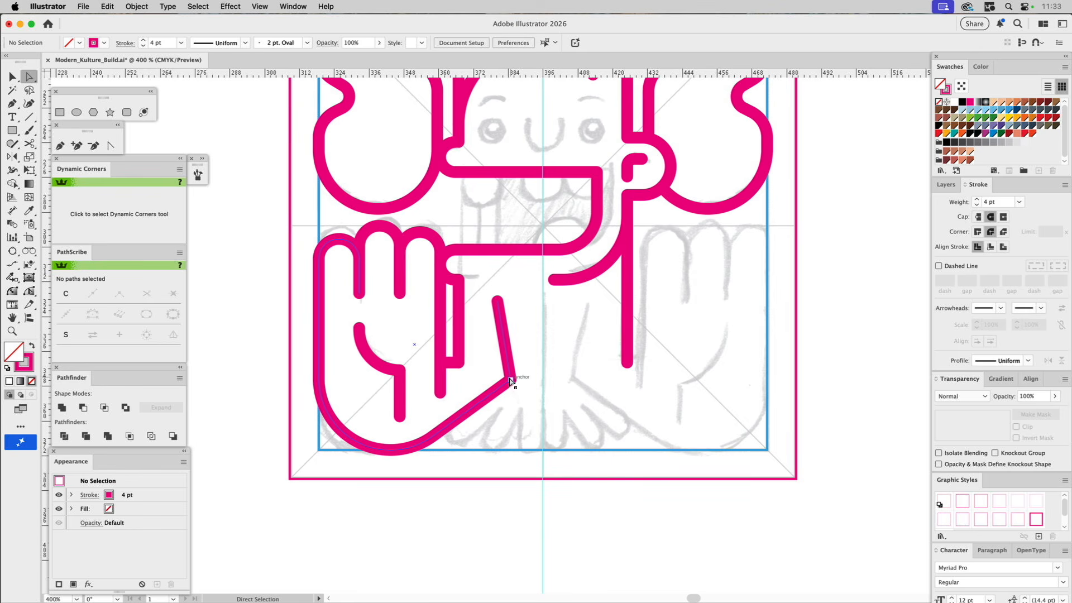
{"action": "left_click", "coordinate": [29, 291]}
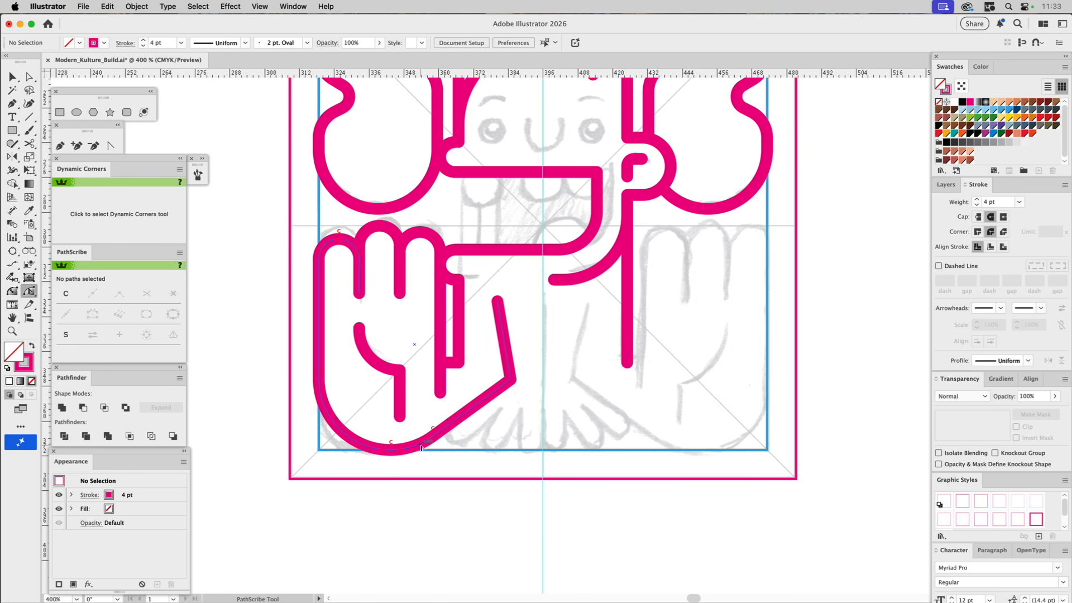
{"action": "left_click", "coordinate": [12, 290]}
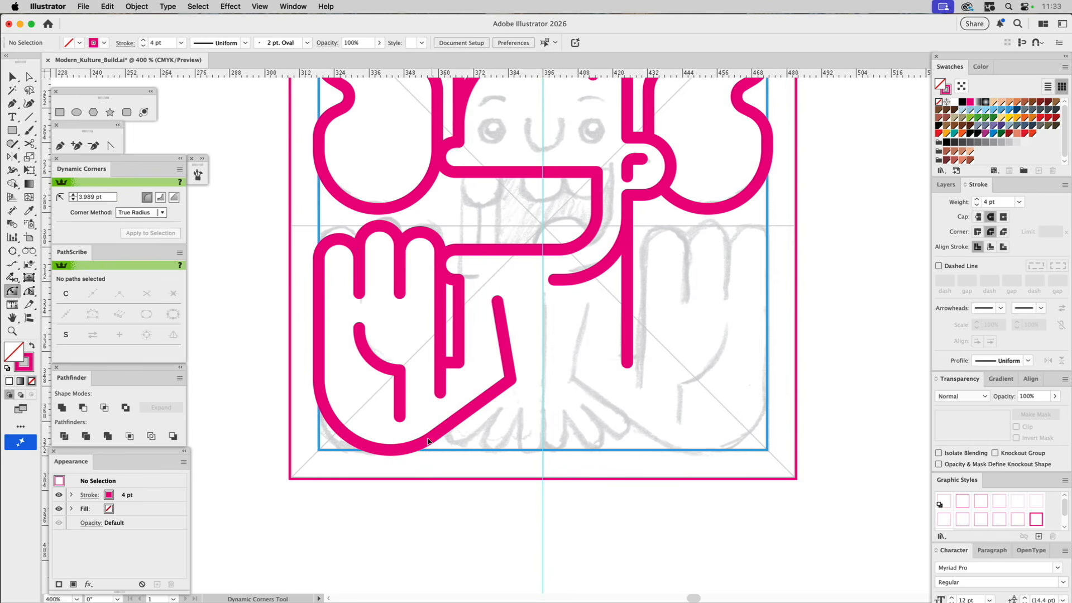
{"action": "left_click_drag", "start_coordinate": [430, 444], "coordinate": [431, 459]}
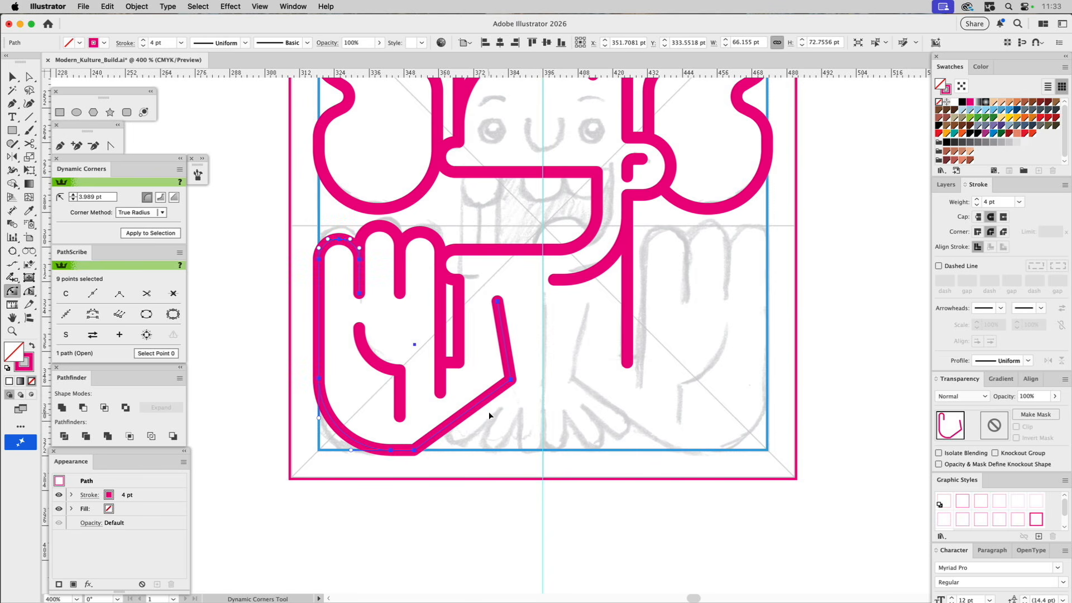
Move the hand outline's right corner anchor along the slanted line to about X 384.13 pt, Y 341.72 pt.
{"action": "key", "text": "a"}
{"action": "left_click", "coordinate": [511, 381]}
{"action": "left_click_drag", "start_coordinate": [512, 379], "coordinate": [509, 368]}
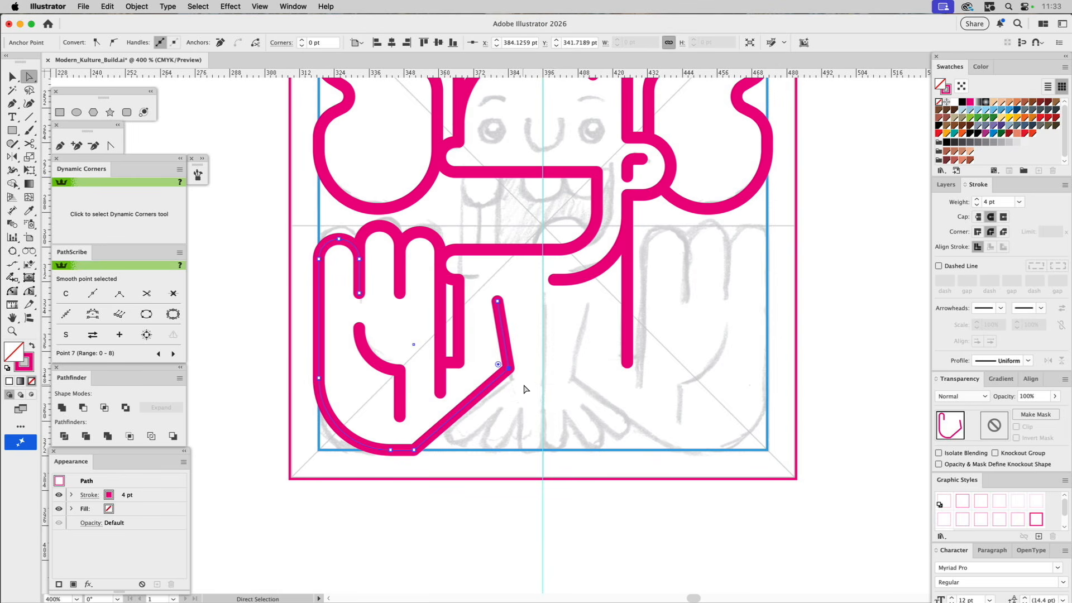
Add a horizontal guide at the slanted thumb line's upper end, draw a 51.26 pt line down the centre guide and copy the hand's 4 pt stroke.
{"action": "left_click", "coordinate": [29, 116]}
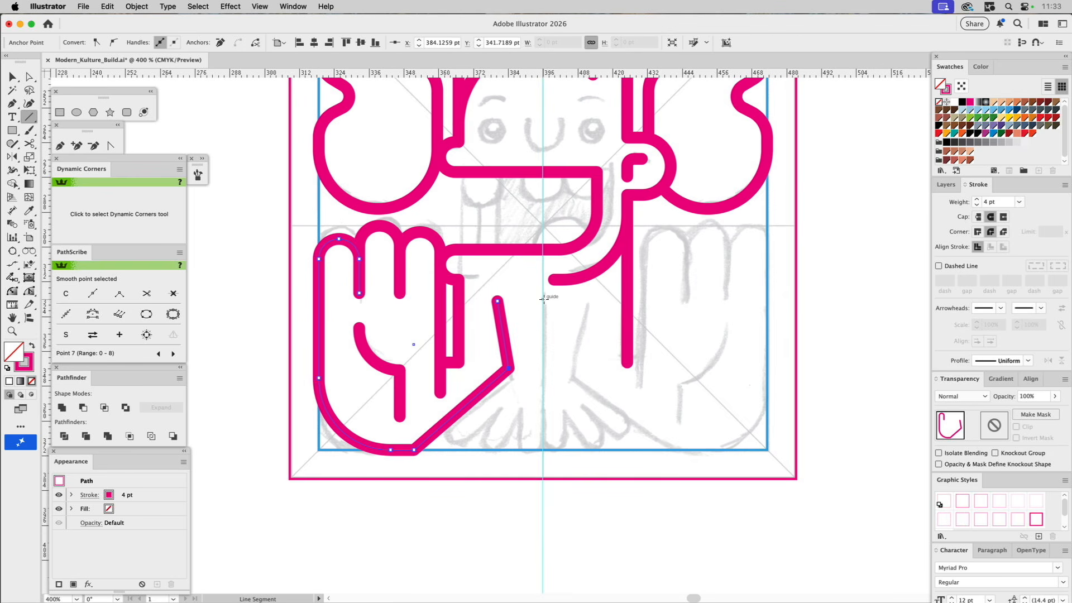
{"action": "left_click_drag", "start_coordinate": [508, 78], "coordinate": [499, 301]}
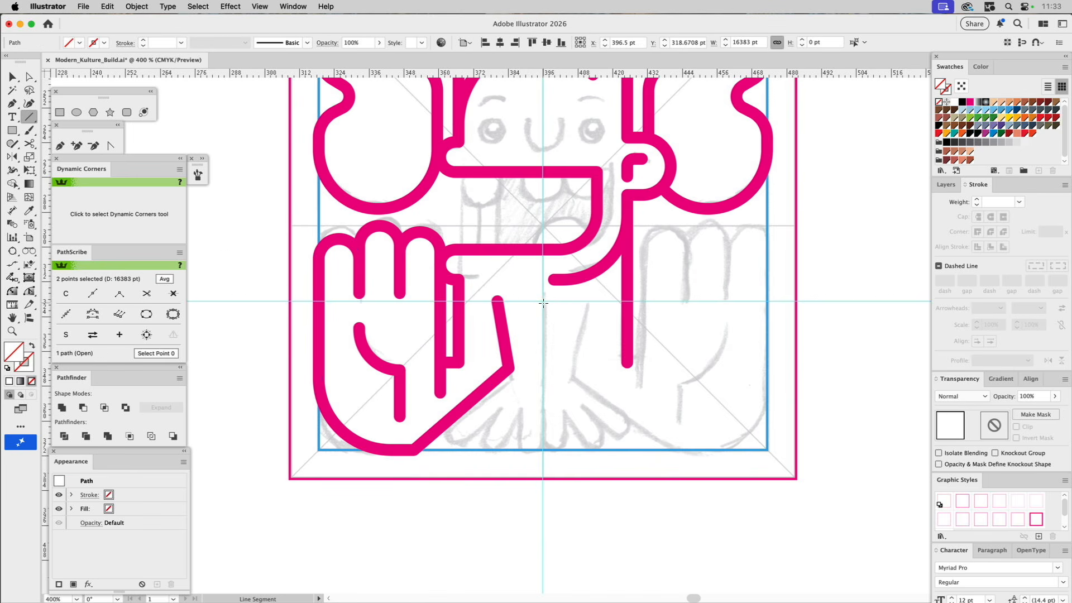
{"action": "left_click_drag", "start_coordinate": [542, 301], "coordinate": [542, 449]}
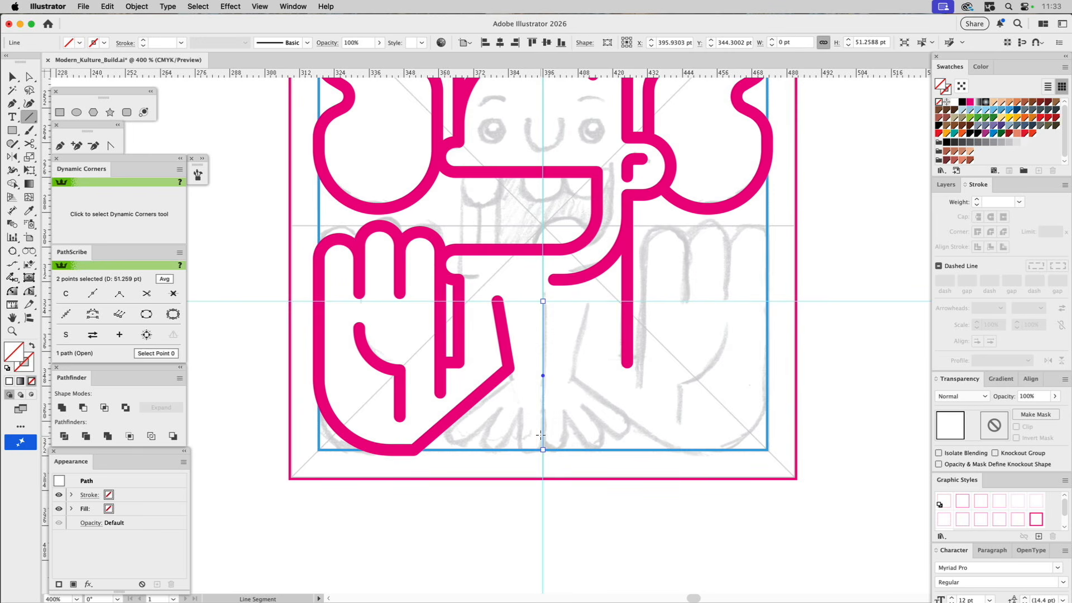
{"action": "key", "text": "i"}
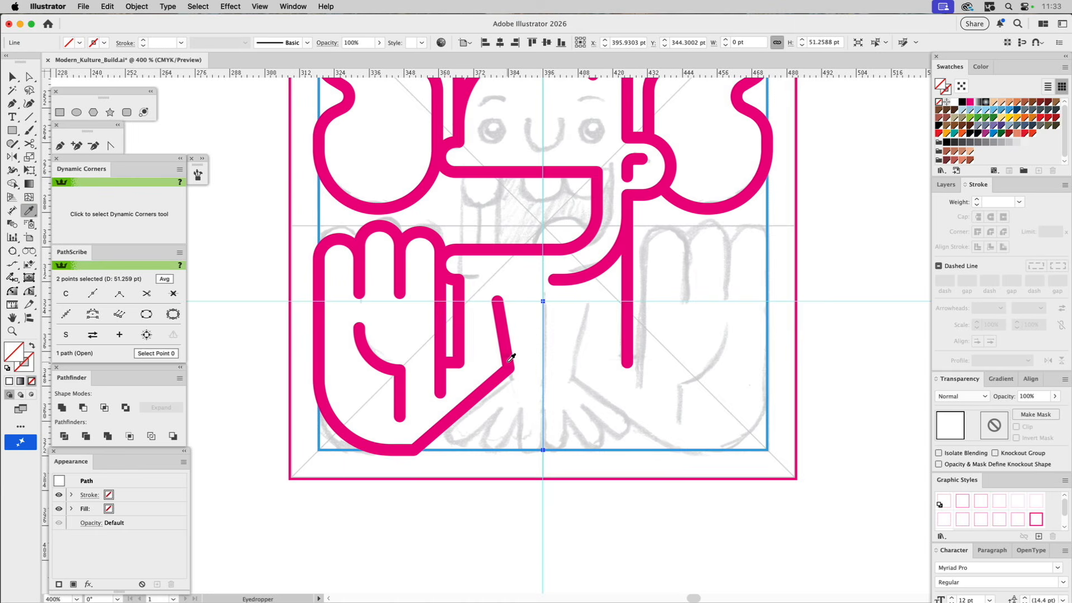
{"action": "left_click", "coordinate": [510, 360]}
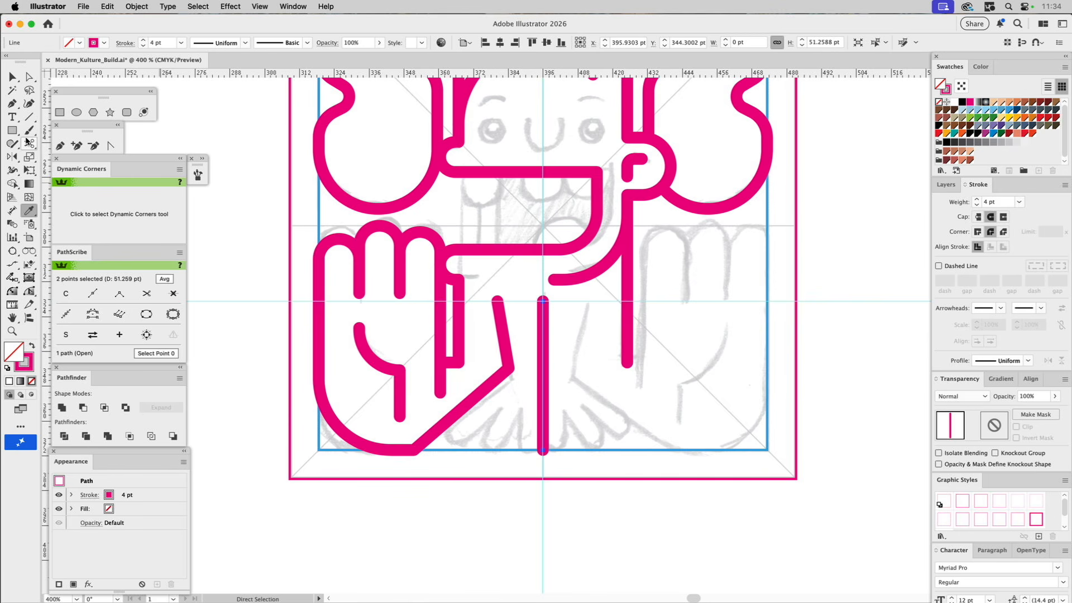
Draw a vertical toe line about 14.2 pt high beside the centre line and a slanted line about 31.3 pt long along the hand's lower-right edge.
{"action": "left_click", "coordinate": [30, 116]}
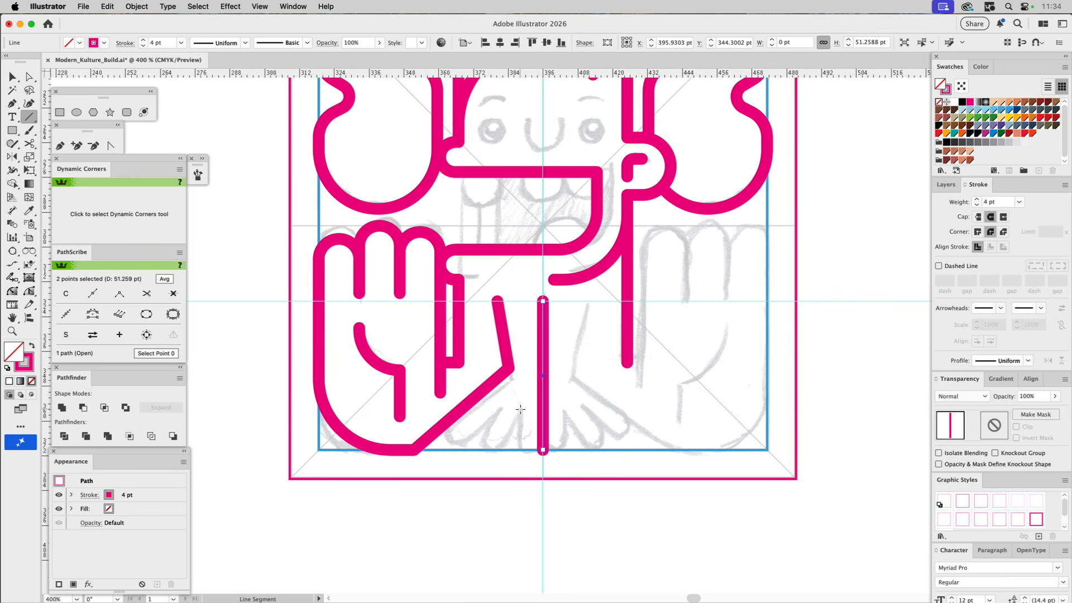
{"action": "left_click_drag", "start_coordinate": [521, 409], "coordinate": [519, 449]}
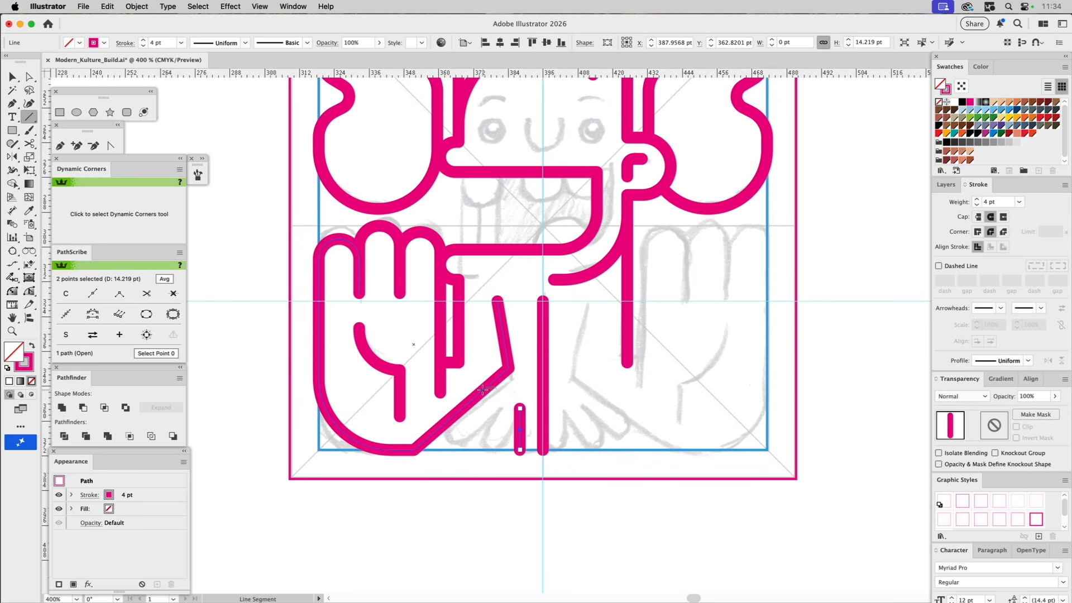
{"action": "left_click_drag", "start_coordinate": [483, 390], "coordinate": [414, 451]}
Move the slanted line off the hand to about X 368.75 pt, Y 365.17 pt, and shift the short toe line to X 388.53 pt.
{"action": "key", "text": "v"}
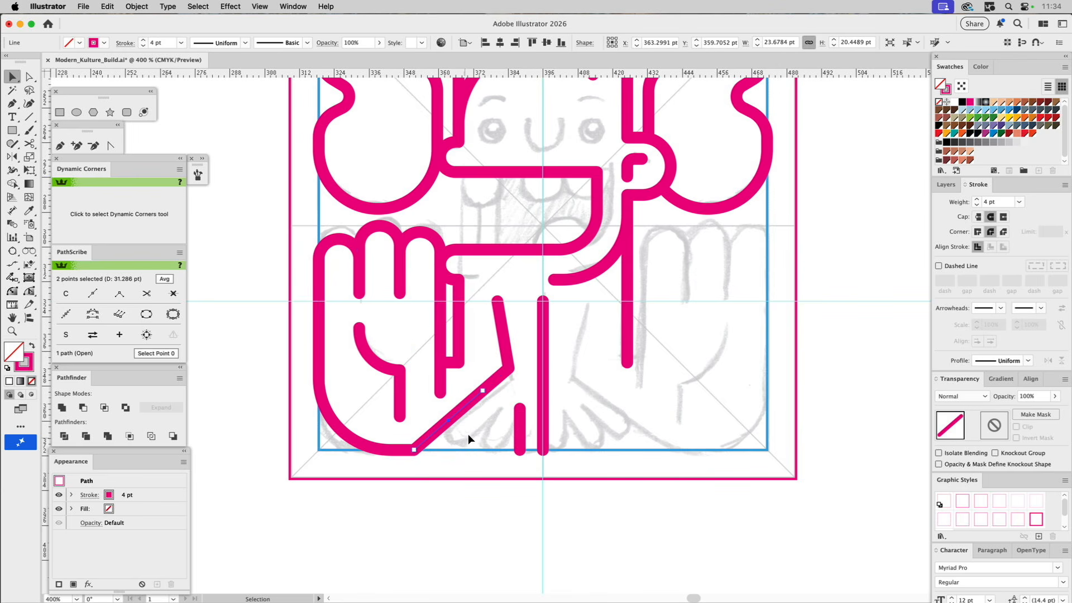
{"action": "left_click", "coordinate": [467, 420]}
{"action": "left_click_drag", "start_coordinate": [464, 413], "coordinate": [482, 423]}
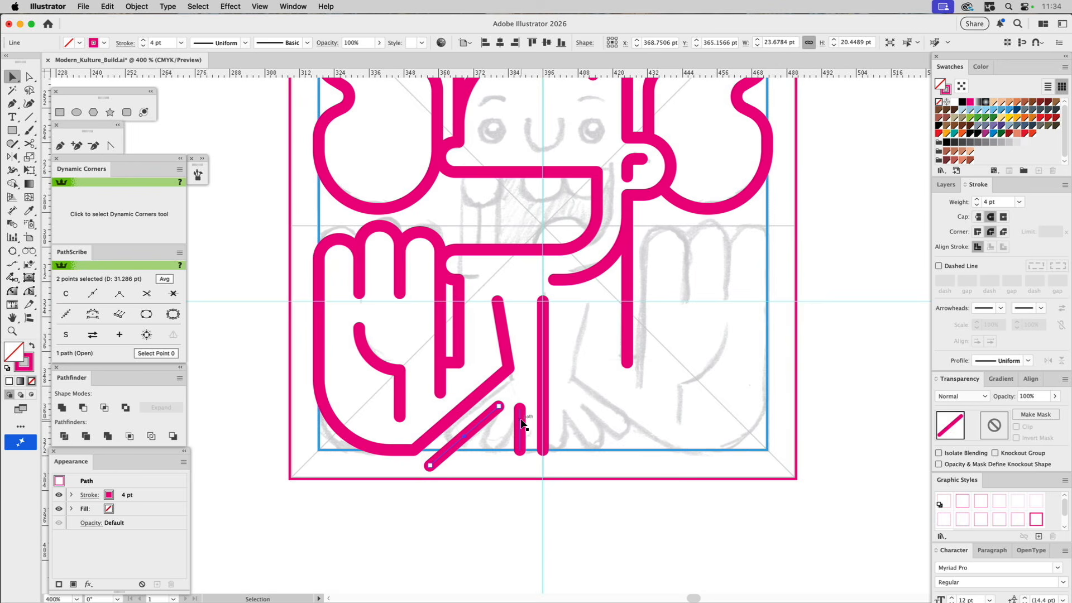
{"action": "mouse_move", "coordinate": [521, 422]}
{"action": "left_mouse_down"}
{"action": "mouse_move", "coordinate": [589, 425]}
{"action": "mouse_move", "coordinate": [522, 424]}
{"action": "left_mouse_up"}
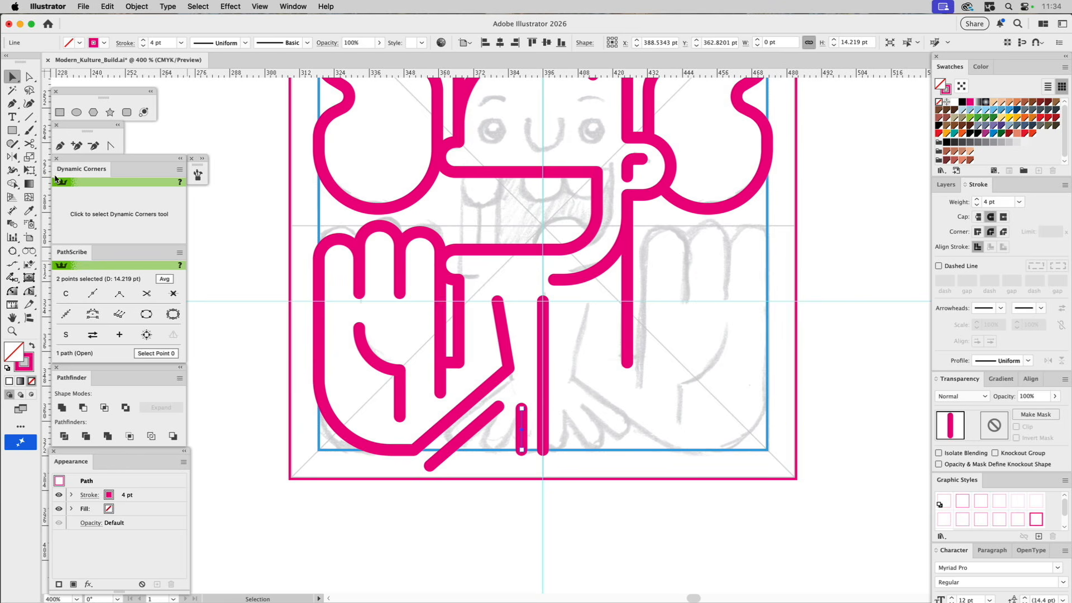
With the Pen tool, connect the slanted line's upper end to the short line's top through two points along the blue frame's lower edge.
{"action": "left_click", "coordinate": [59, 145]}
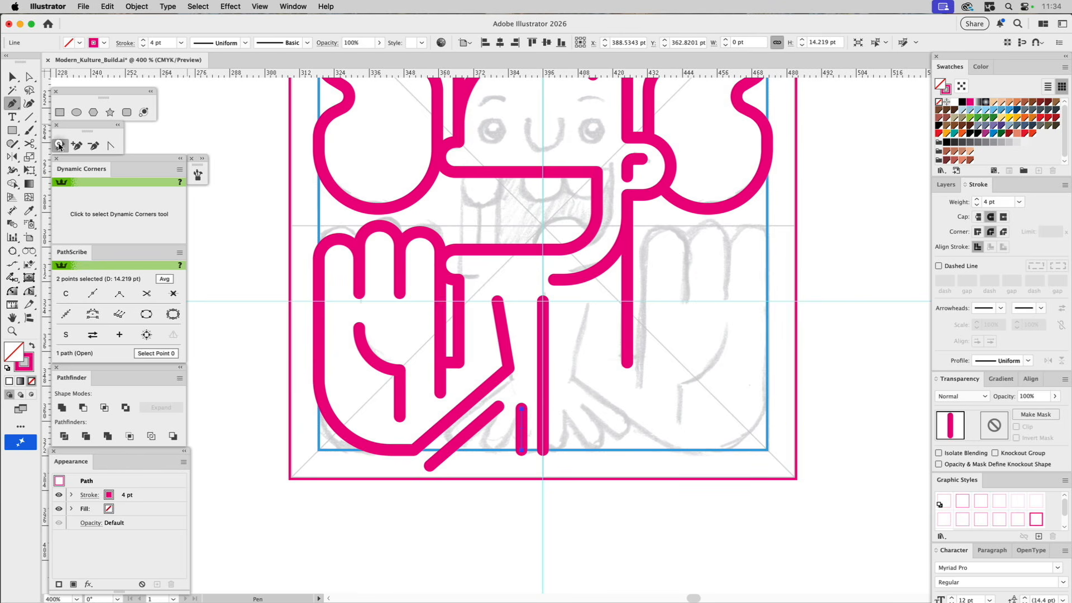
{"action": "left_click", "coordinate": [501, 407]}
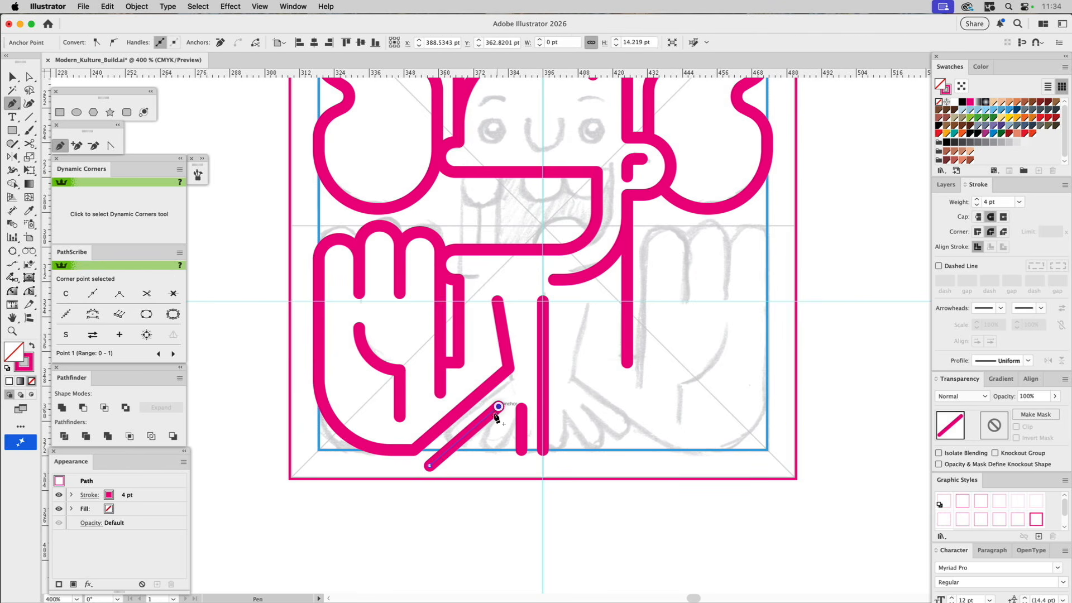
{"action": "left_click", "coordinate": [479, 451]}
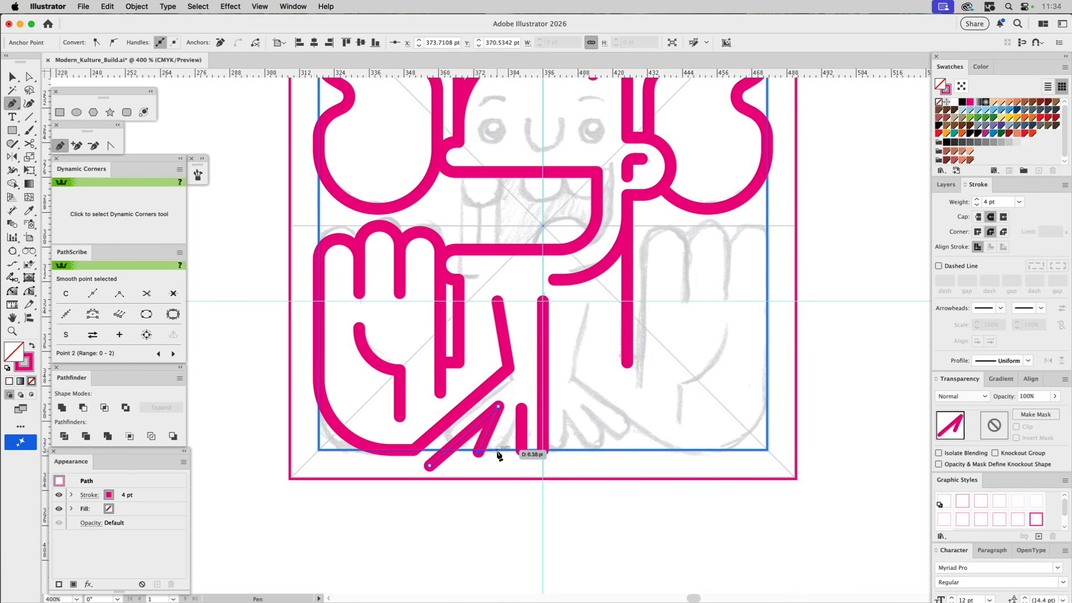
{"action": "key", "text": "ctrl+z"}
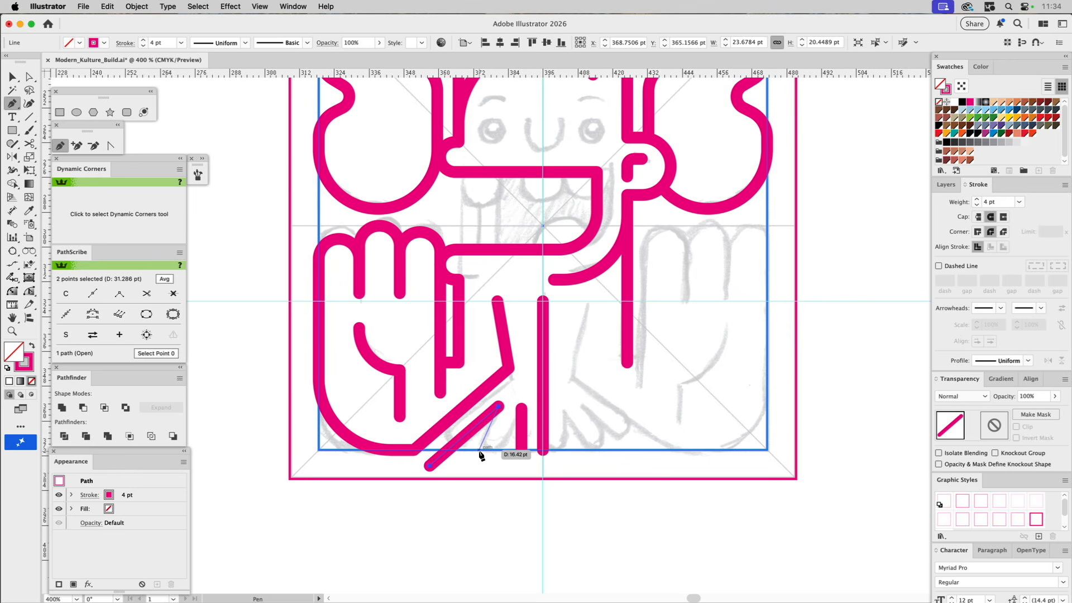
{"action": "left_click", "coordinate": [480, 451]}
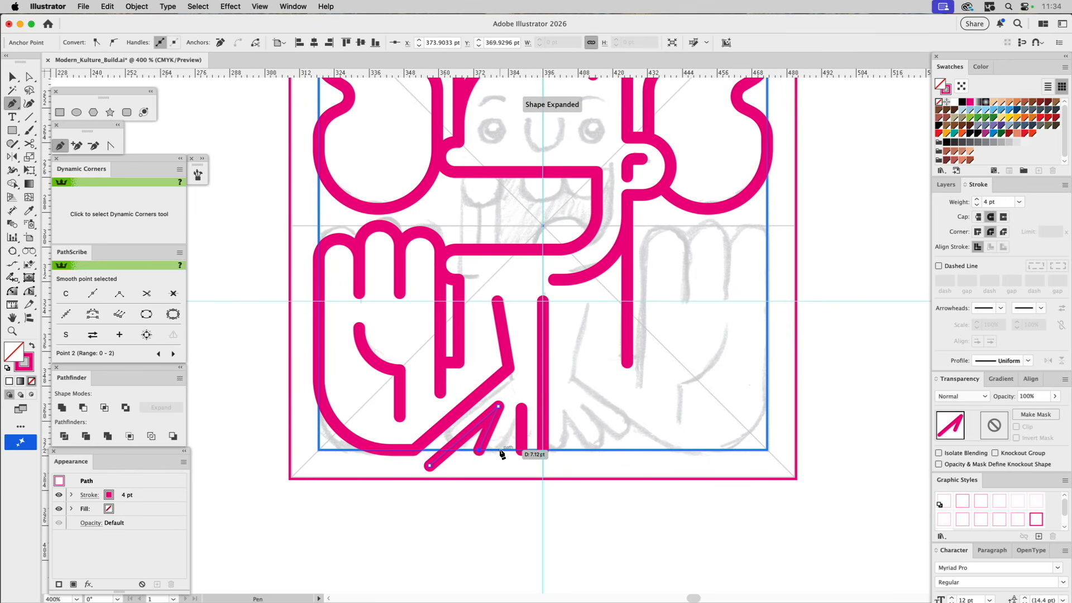
{"action": "left_click", "coordinate": [500, 450], "text": "shift"}
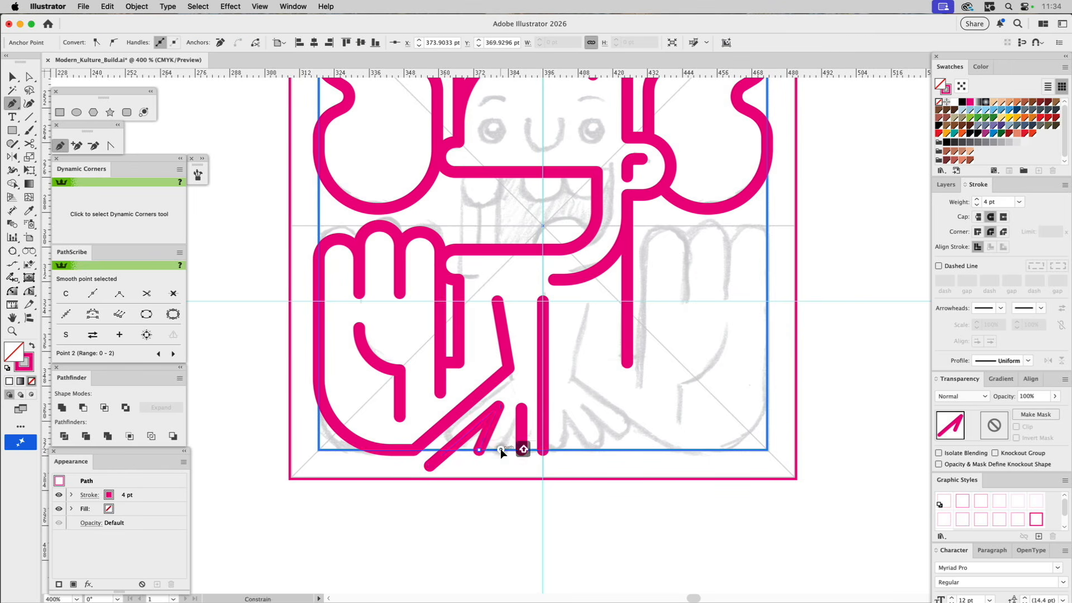
{"action": "left_click", "coordinate": [521, 409]}
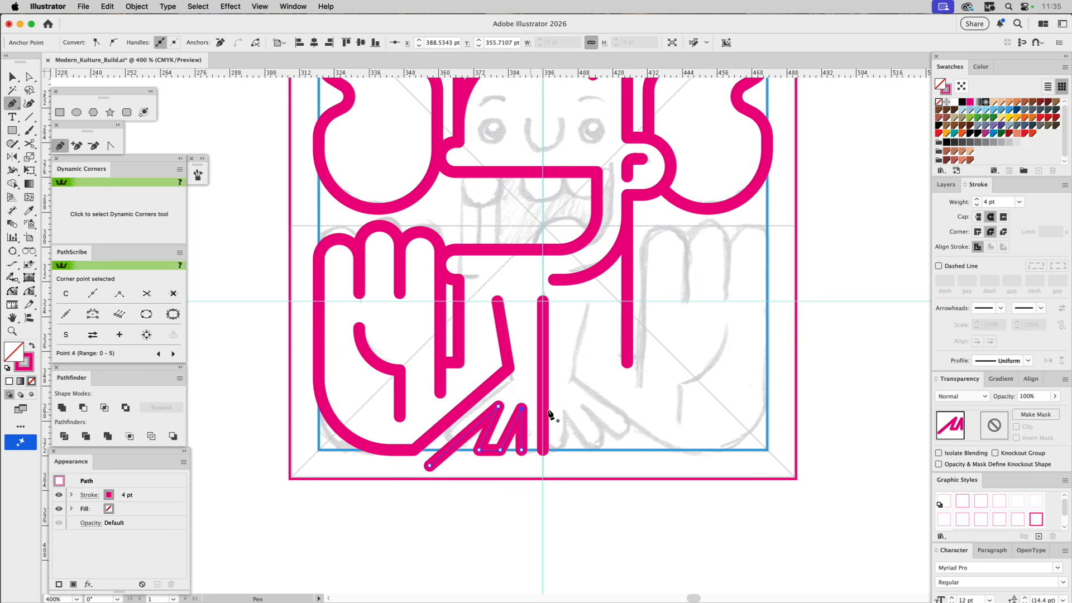
{"action": "left_click", "coordinate": [618, 402], "text": "super"}
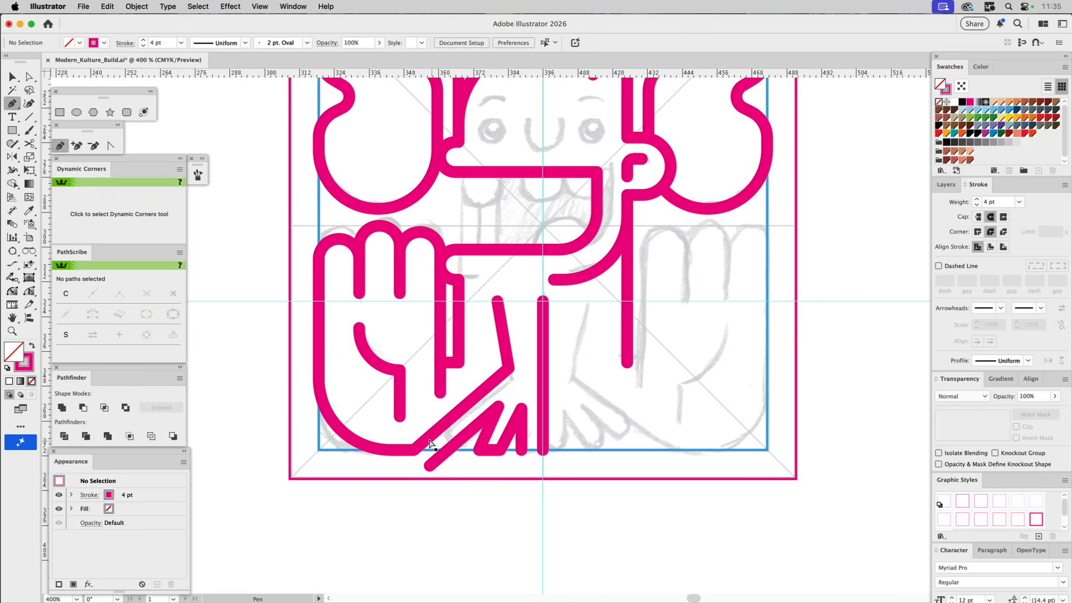
Try to pull the slanted line's lower end up towards the blue frame's lower edge.
{"action": "key", "text": "a"}
{"action": "left_click_drag", "start_coordinate": [429, 468], "coordinate": [447, 450]}
{"action": "key", "text": "super+z"}
{"action": "key", "text": "super+z"}
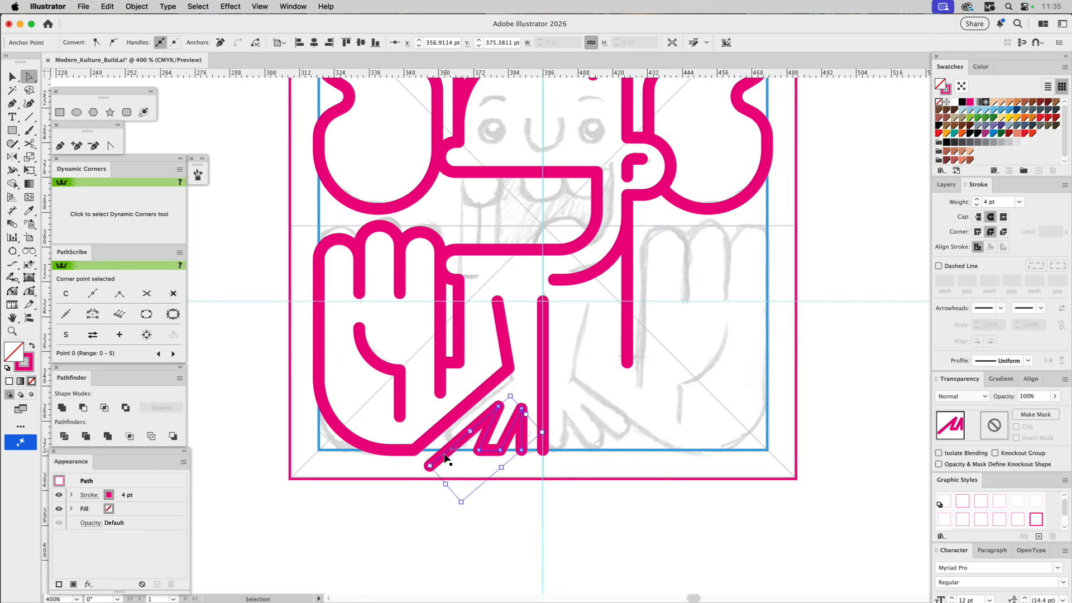
{"action": "mouse_move", "coordinate": [433, 466]}
{"action": "left_mouse_down"}
{"action": "mouse_move", "coordinate": [448, 449]}
{"action": "mouse_move", "coordinate": [434, 462]}
{"action": "left_mouse_up"}
{"action": "key", "text": "super+z"}
{"action": "key", "text": "super+z"}
Continue the foot path from the slanted line's lower end to X 368.54 pt on the frame's lower edge, then to the hand's corner at X 351.46 pt.
{"action": "left_click", "coordinate": [17, 333]}
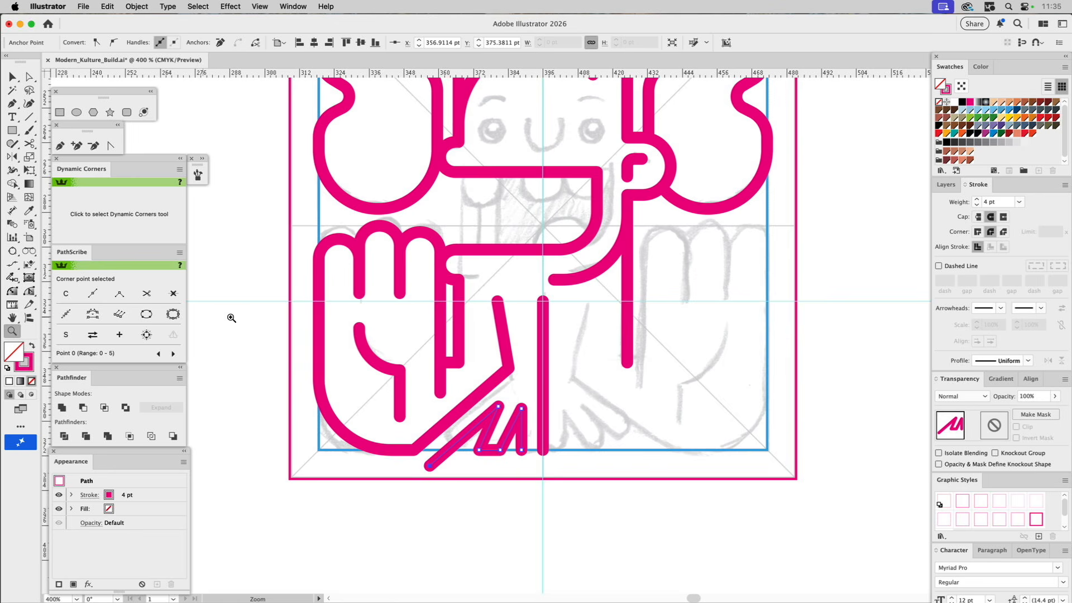
{"action": "left_click_drag", "start_coordinate": [358, 368], "coordinate": [546, 528]}
{"action": "key", "text": "a"}
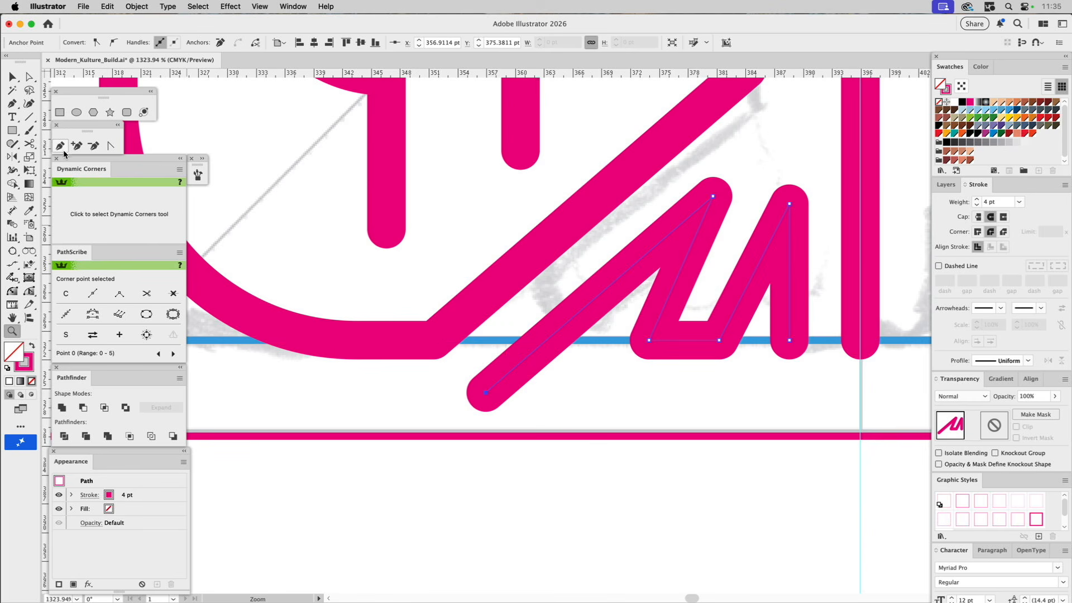
{"action": "left_click", "coordinate": [61, 147]}
{"action": "left_click", "coordinate": [486, 392]}
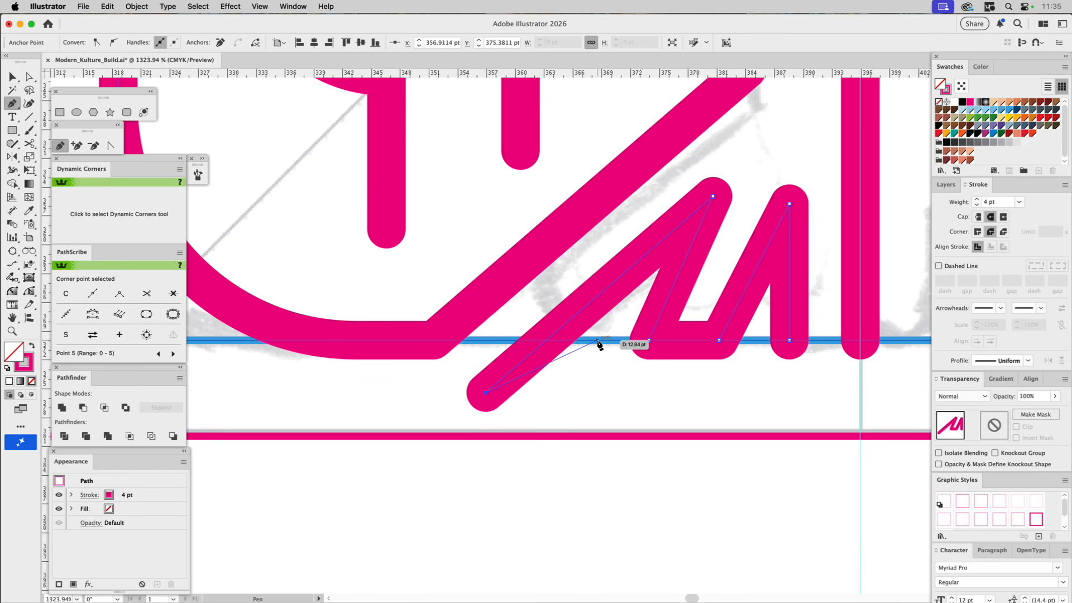
{"action": "left_click", "coordinate": [598, 340]}
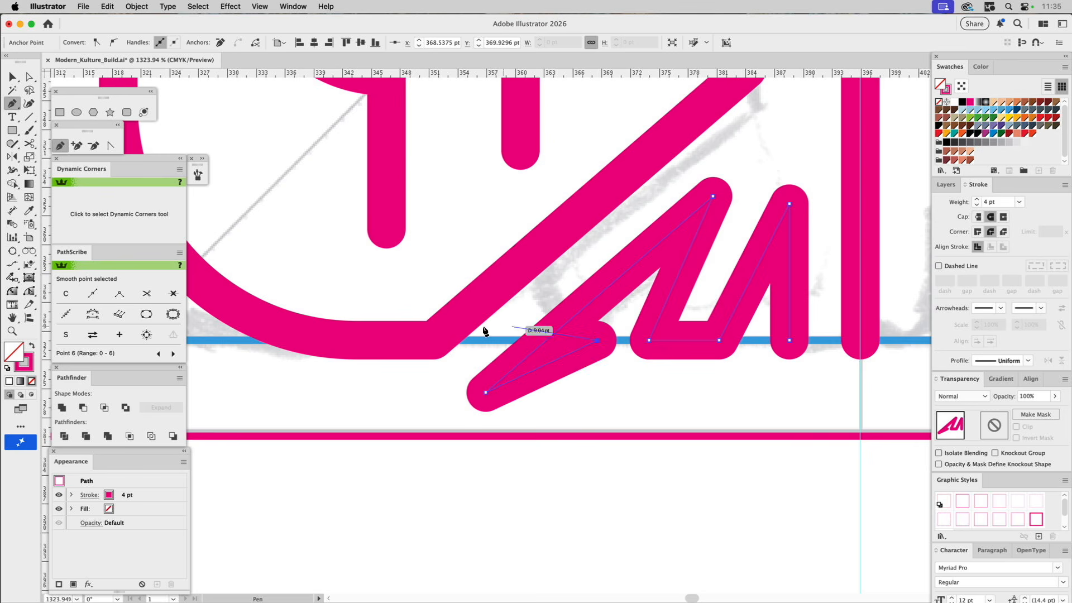
{"action": "left_click", "coordinate": [433, 341]}
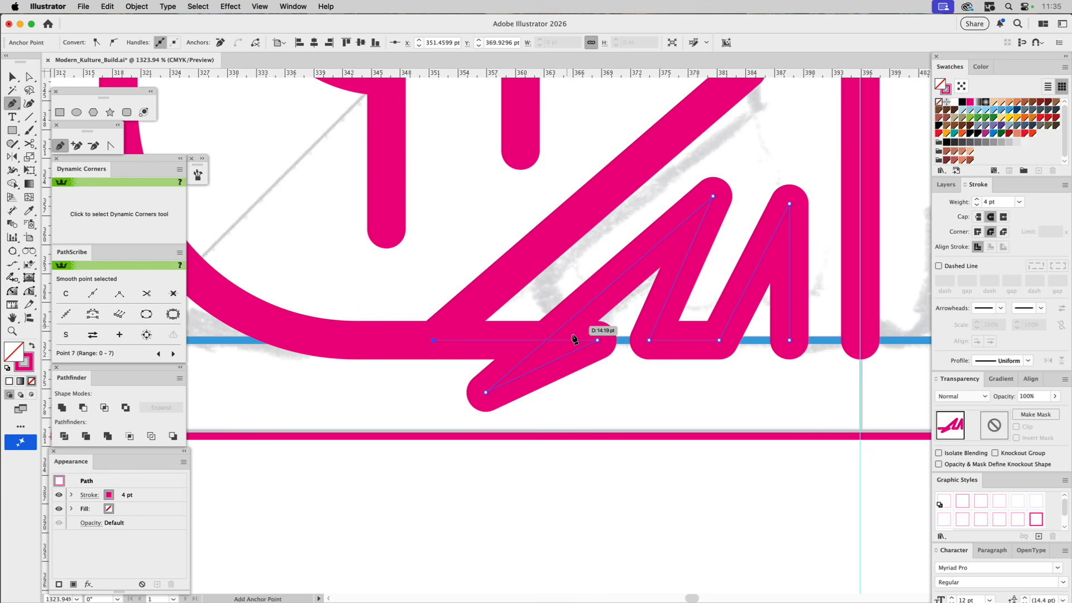
Continue the foot path up the hand's slanted edge, across to the centre line at about Y 348.97 pt, and join the centre line's lower end.
{"action": "left_click", "coordinate": [675, 131]}
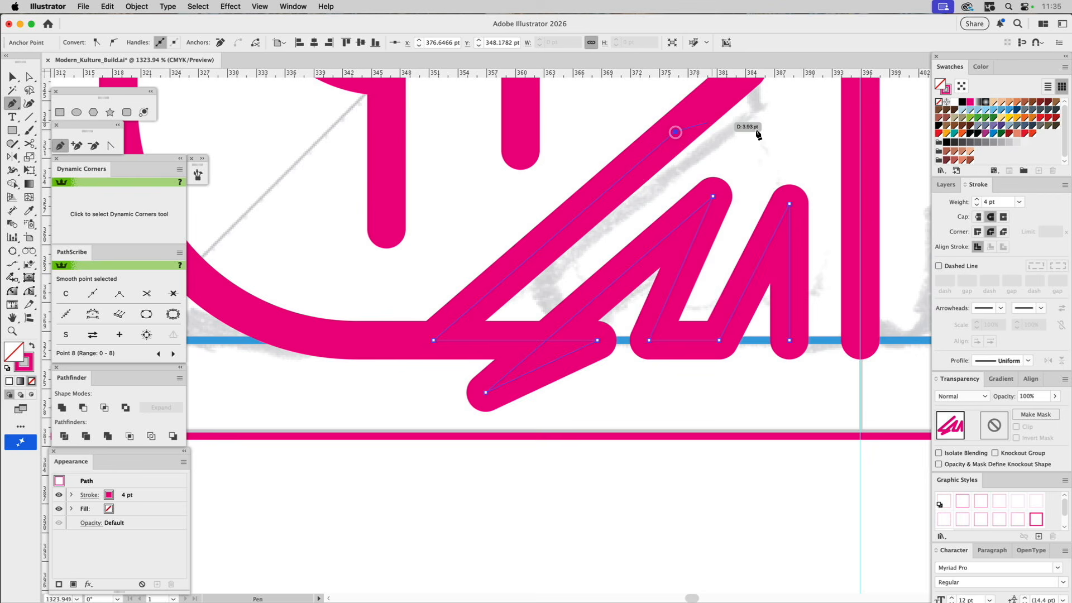
{"action": "left_click", "coordinate": [860, 139]}
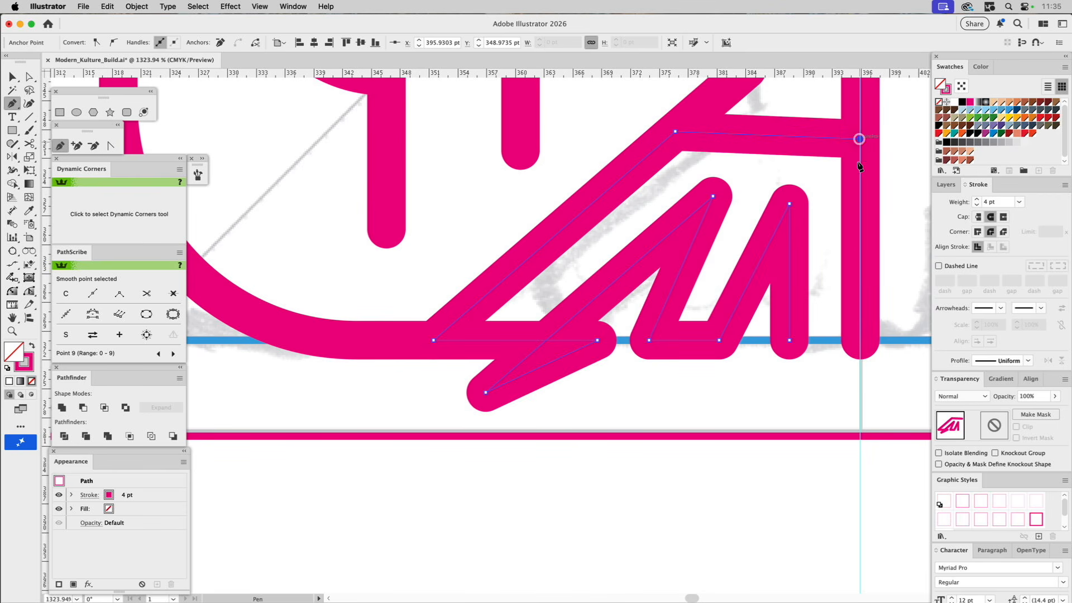
{"action": "left_click", "coordinate": [861, 340]}
{"action": "left_click", "coordinate": [788, 342]}
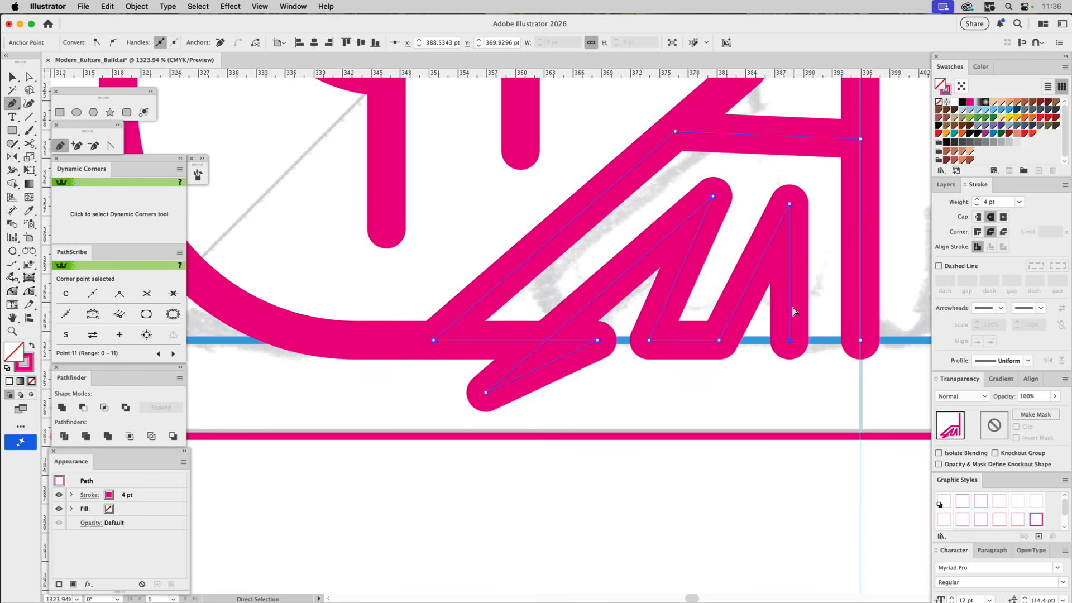
Isolate the foot path, remove the centre line's bottom anchor and extend the short toe line's lower end about 7.4 pt horizontally to the centre guide.
{"action": "key", "text": "v"}
{"action": "left_click", "coordinate": [812, 310]}
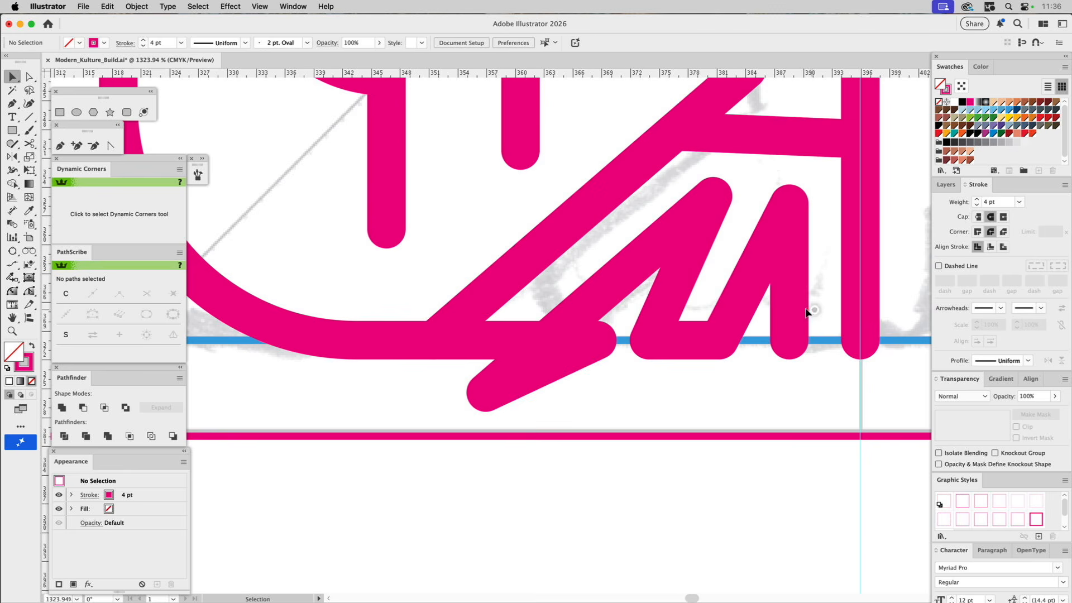
{"action": "double_click", "coordinate": [791, 311]}
{"action": "key", "text": "a"}
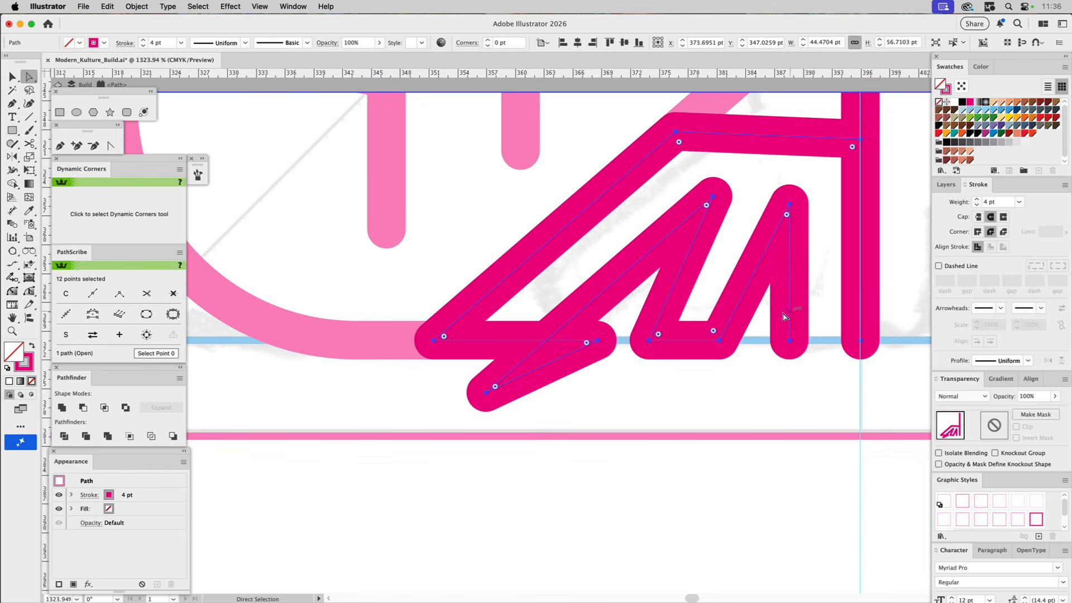
{"action": "left_click", "coordinate": [60, 146]}
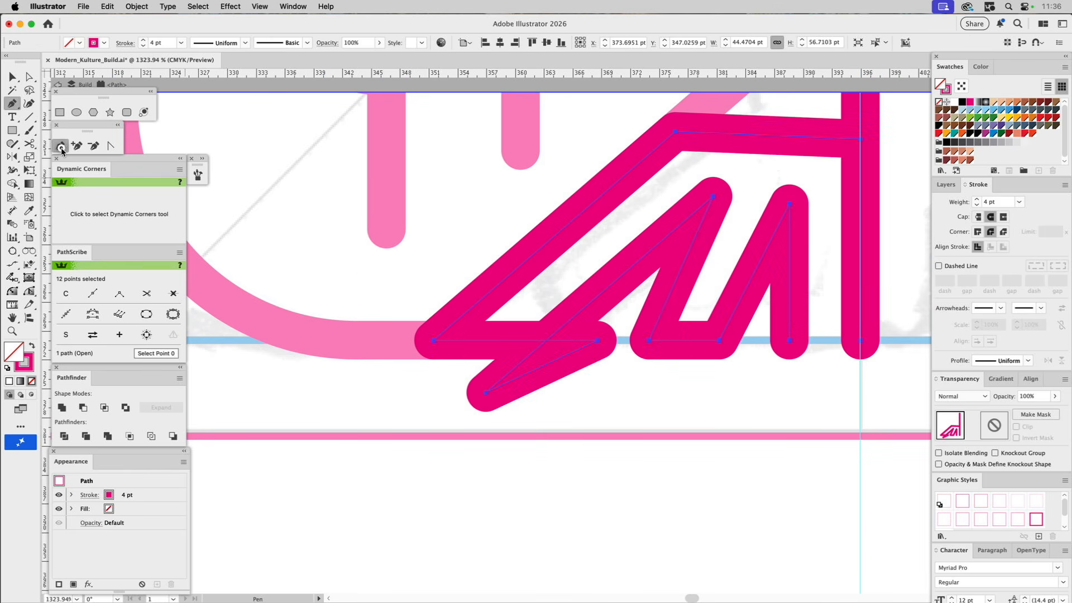
{"action": "left_click", "coordinate": [791, 340]}
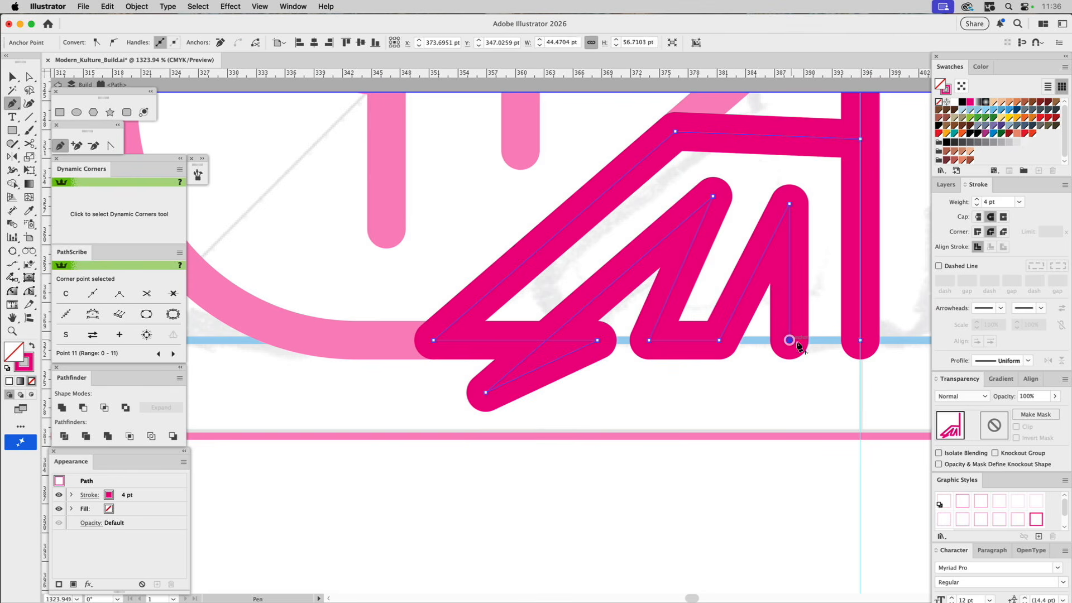
{"action": "left_click", "coordinate": [860, 341]}
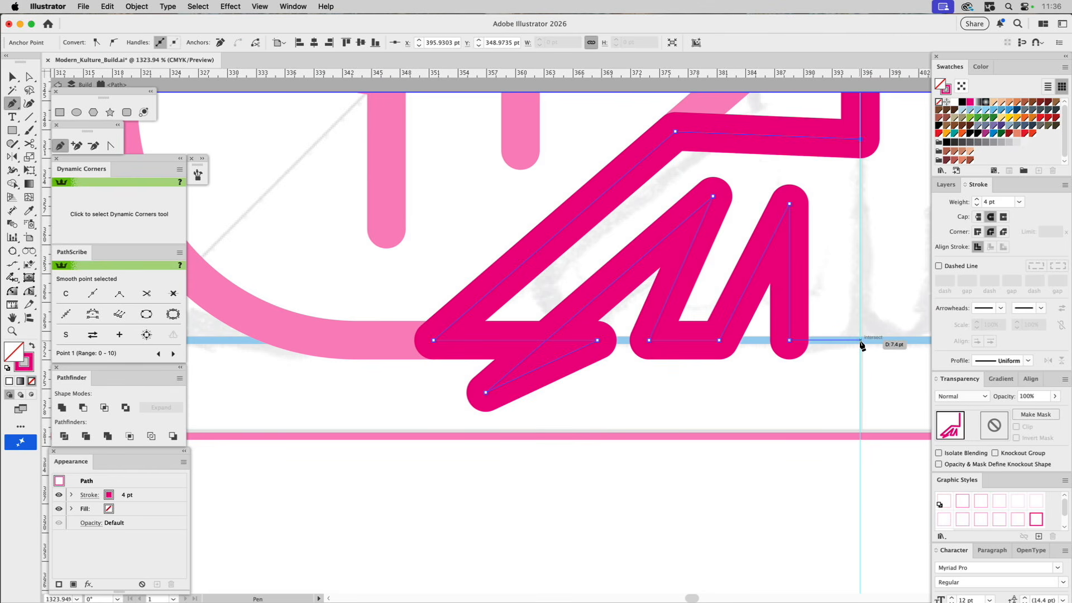
{"action": "left_click", "coordinate": [860, 340]}
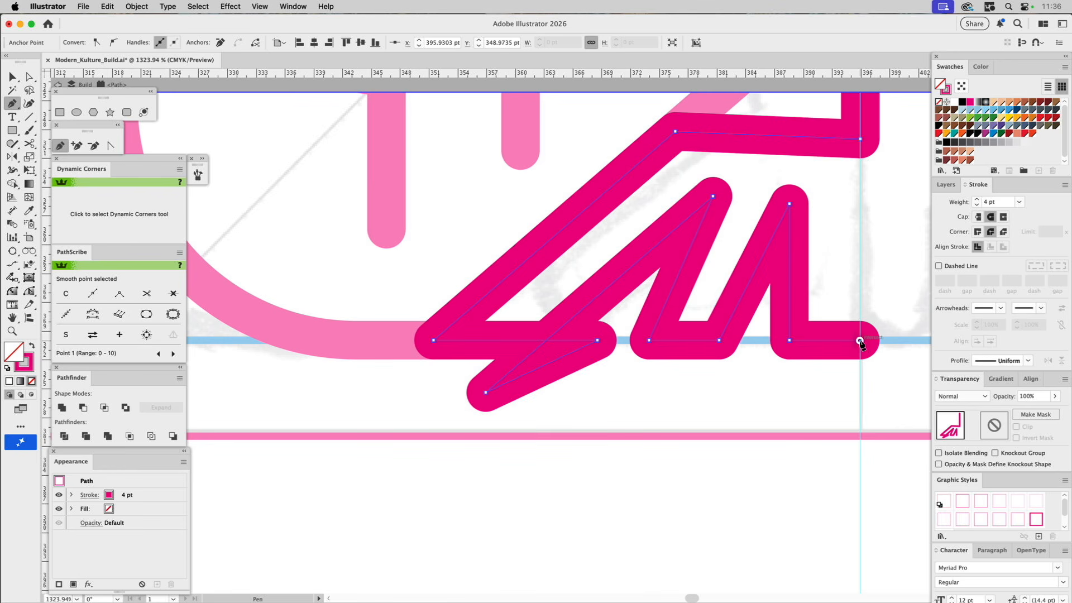
Try to connect the foot's lower end on the centre guide to the corner anchor directly above it.
{"action": "left_click", "coordinate": [860, 140]}
{"action": "key", "text": "super+z"}
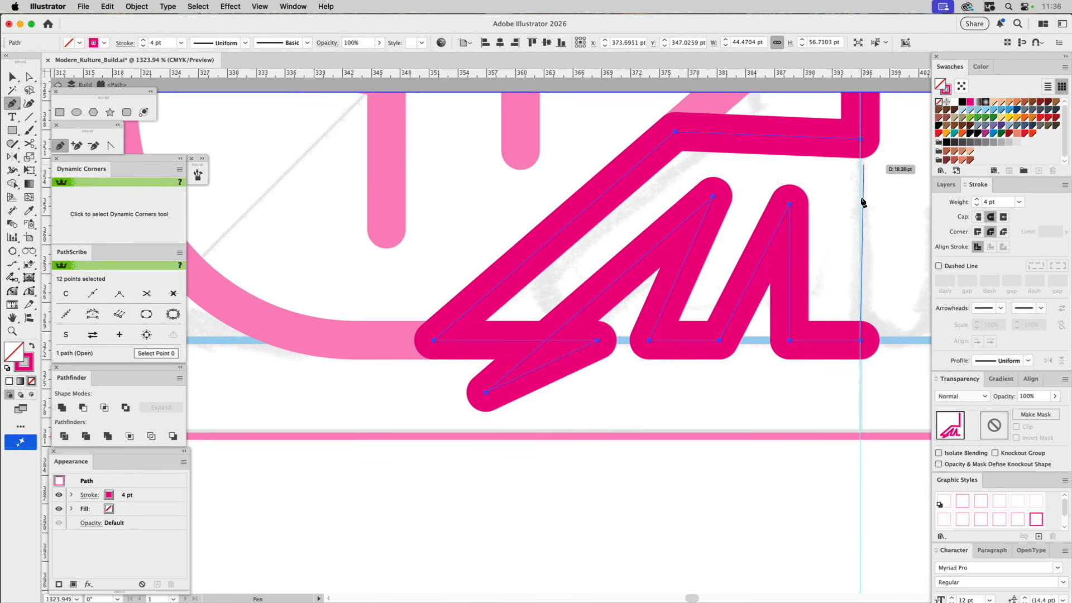
{"action": "key", "text": "v"}
{"action": "key", "text": "space"}
{"action": "left_click_drag", "start_coordinate": [829, 239], "coordinate": [709, 451]}
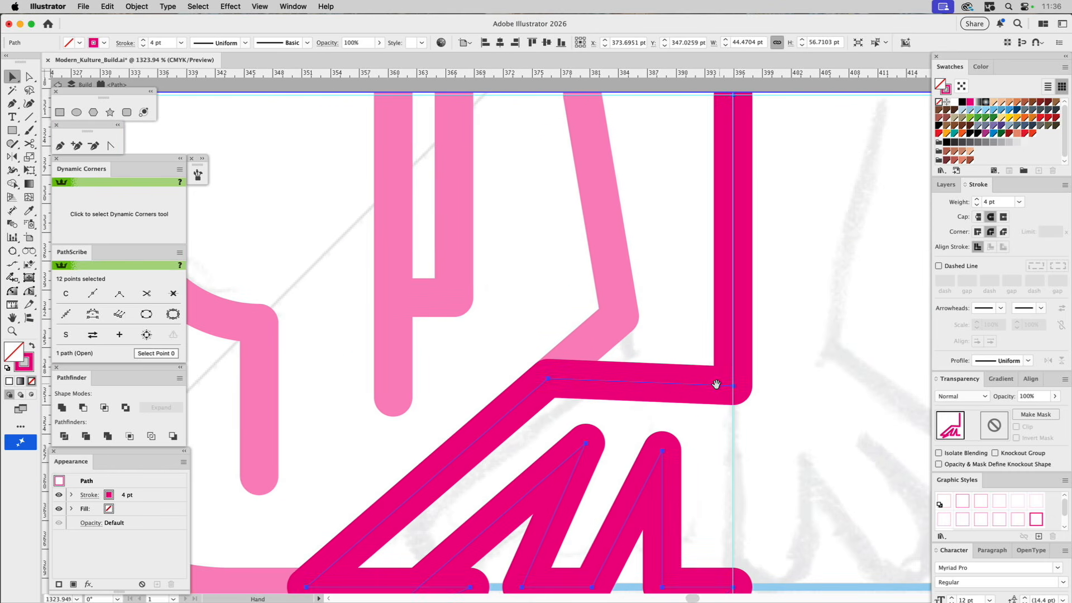
Cut the path at the corner anchor on the centre guide, splitting the foot outline from the vertical leg line.
{"action": "left_click", "coordinate": [31, 143]}
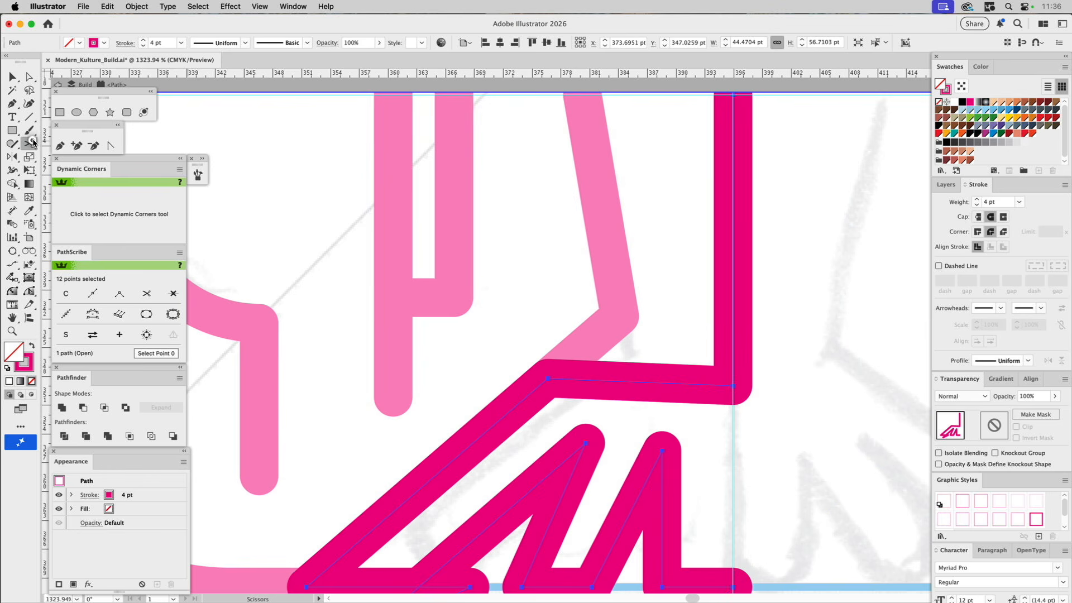
{"action": "left_click", "coordinate": [733, 385]}
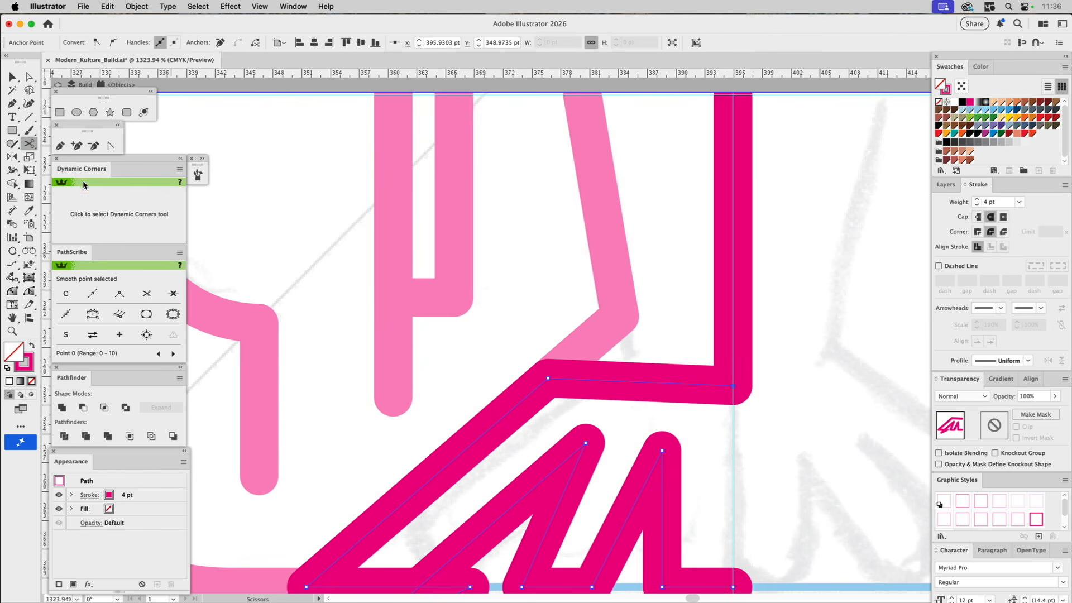
{"action": "key", "text": "v"}
{"action": "key", "text": "Escape"}
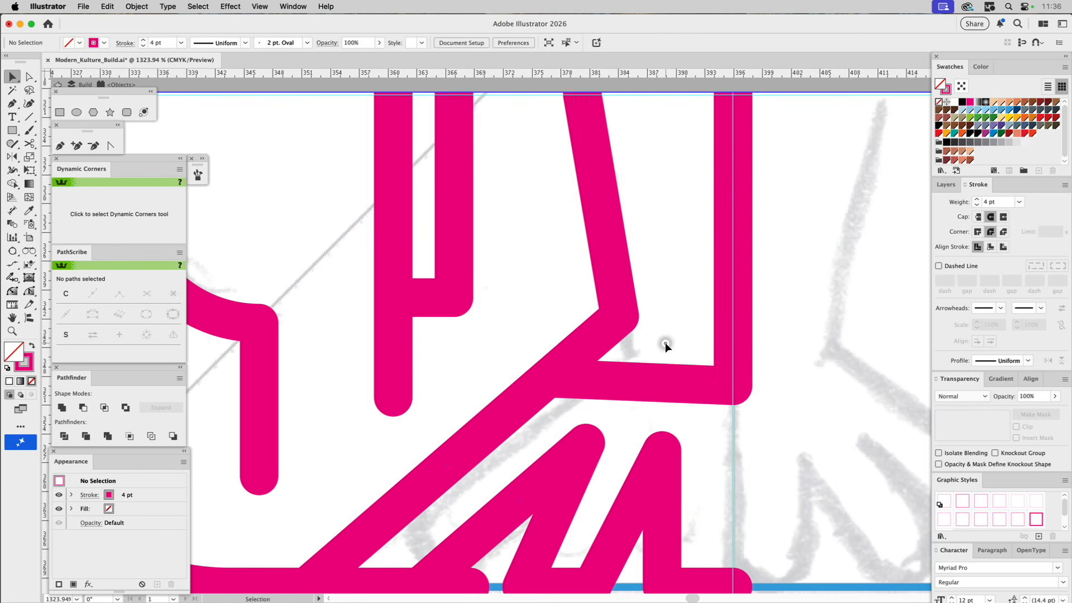
Isolate the foot path and close it with a straight segment down the centre guide to its end on the frame's lower edge.
{"action": "double_click", "coordinate": [660, 383]}
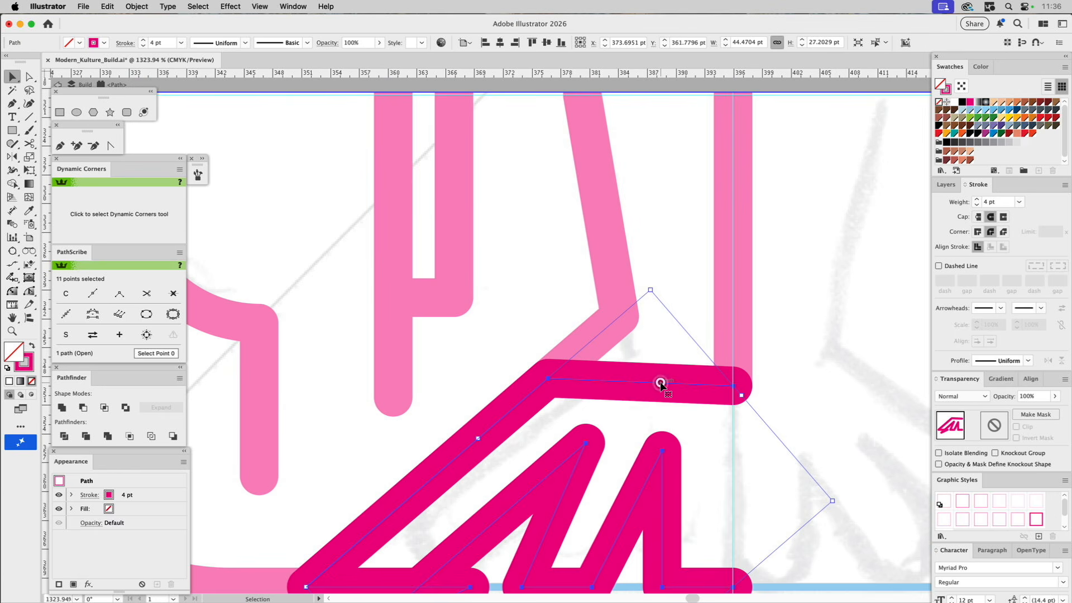
{"action": "left_click", "coordinate": [61, 145]}
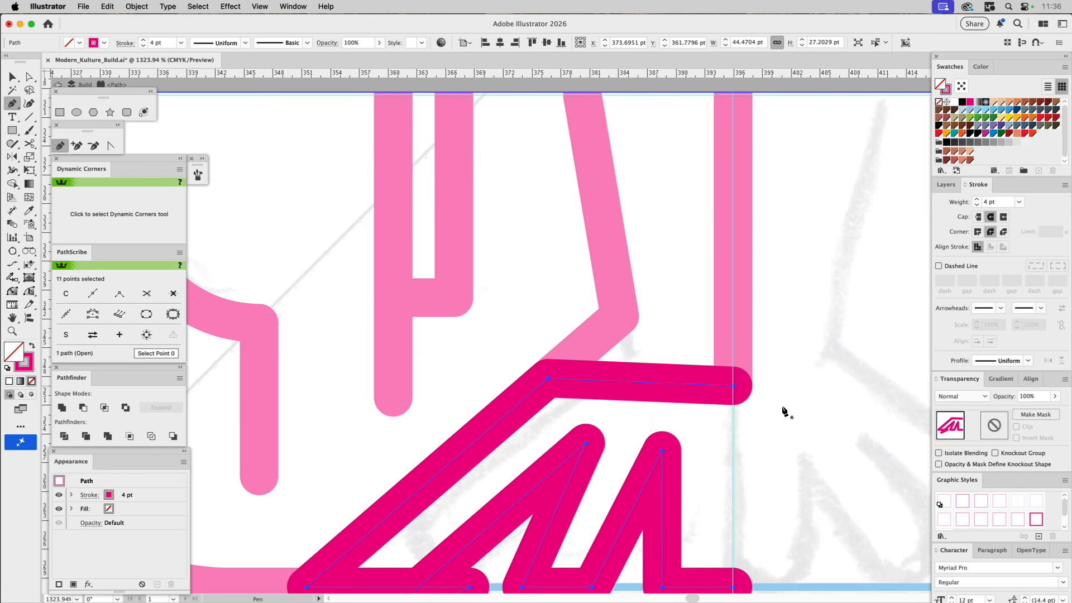
{"action": "left_click", "coordinate": [733, 386]}
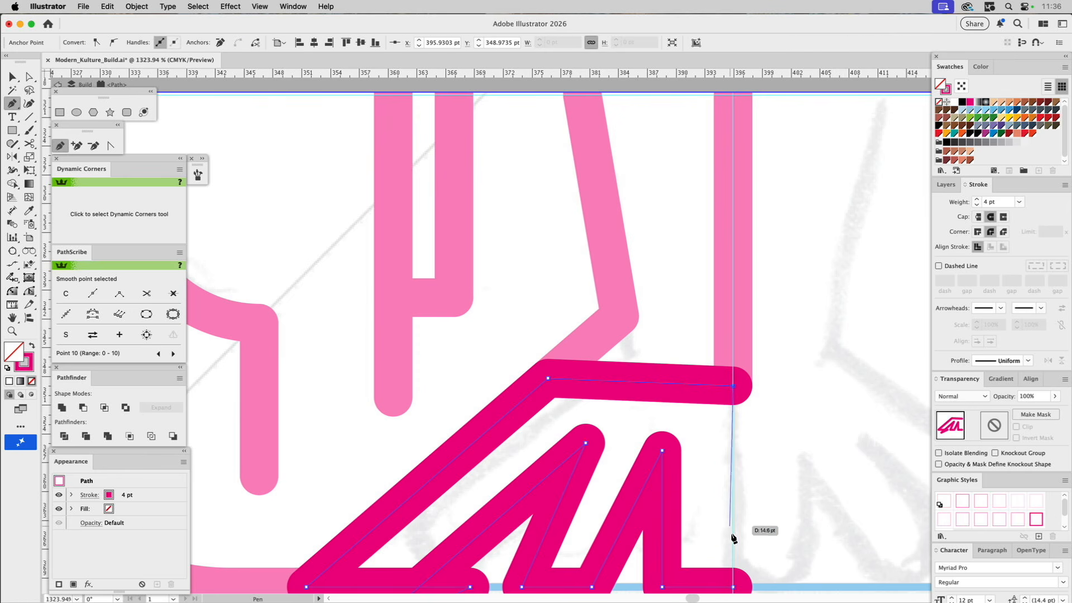
{"action": "left_click", "coordinate": [734, 587]}
{"action": "left_click_drag", "start_coordinate": [768, 546], "coordinate": [780, 392]}
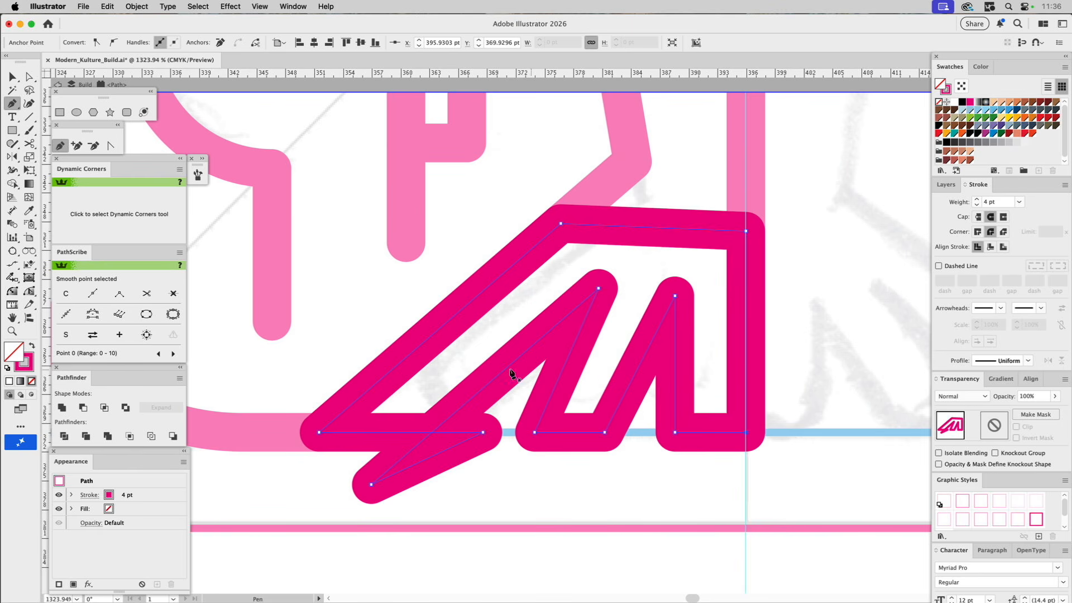
Nudge the first gap's peak and the overshooting lower anchor slightly left, and move the middle toe's left lower anchor to about X 373.31 pt.
{"action": "key", "text": "a"}
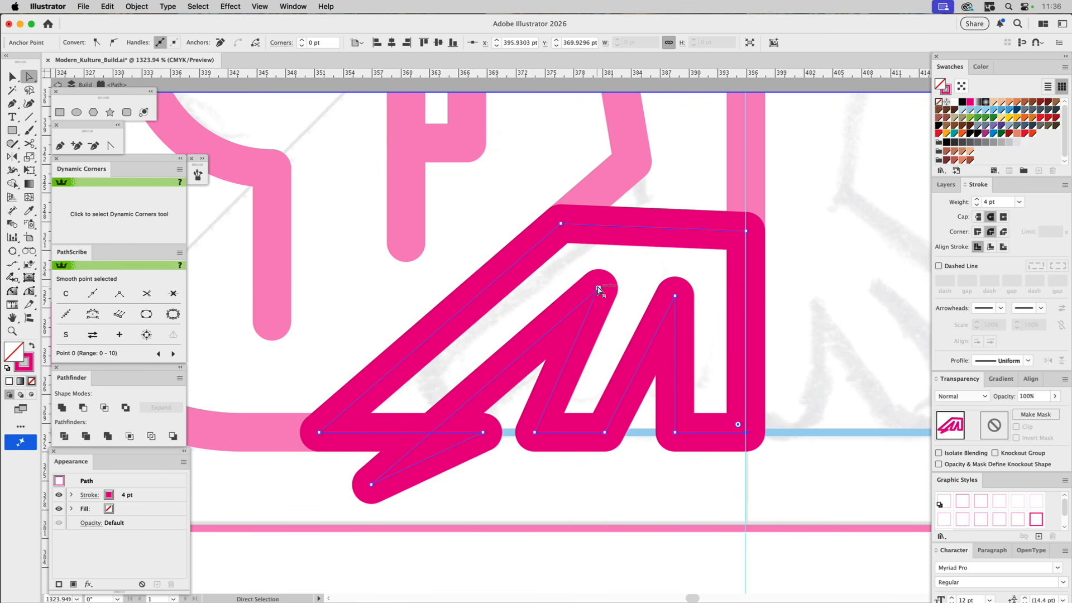
{"action": "left_click", "coordinate": [598, 289]}
{"action": "left_click_drag", "start_coordinate": [369, 487], "coordinate": [367, 486]}
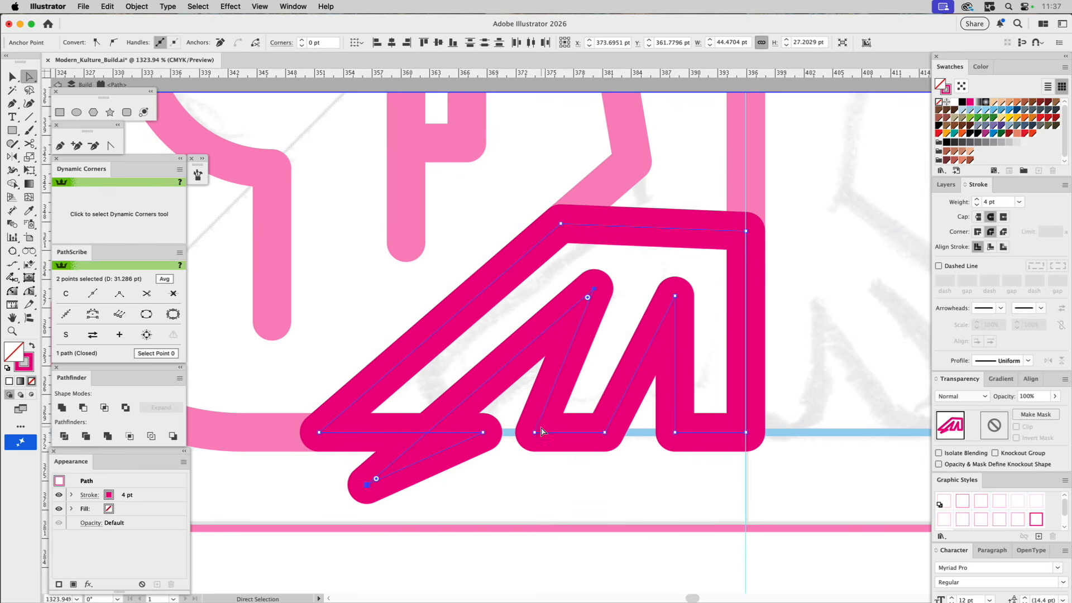
{"action": "left_click_drag", "start_coordinate": [535, 431], "coordinate": [528, 431]}
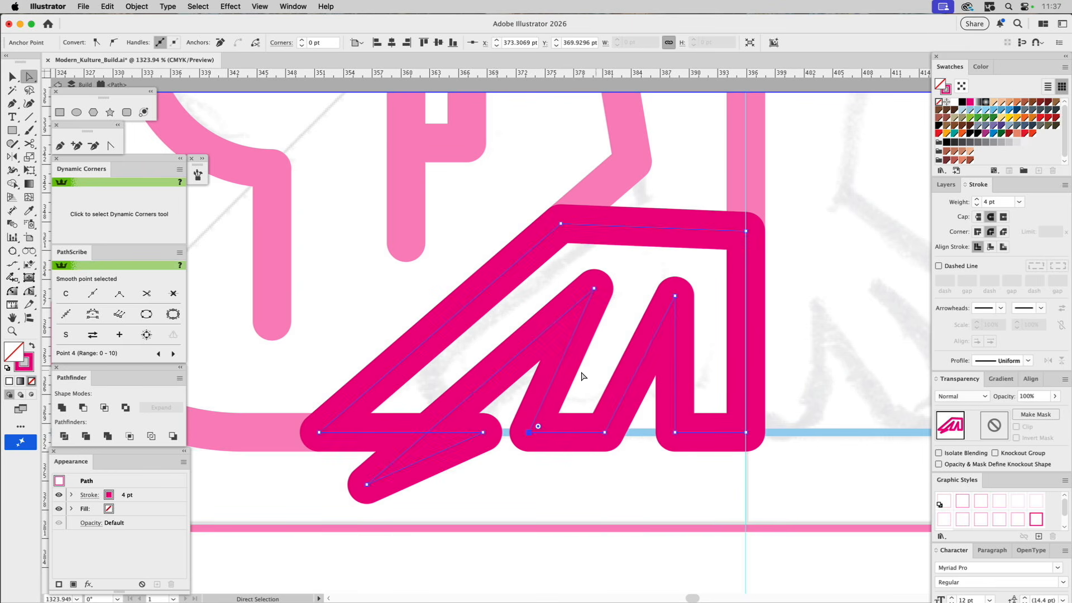
Unite the self-crossing foot path and delete the leftover triangle overshooting the first toe.
{"action": "left_click", "coordinate": [62, 408]}
{"action": "left_click", "coordinate": [445, 497]}
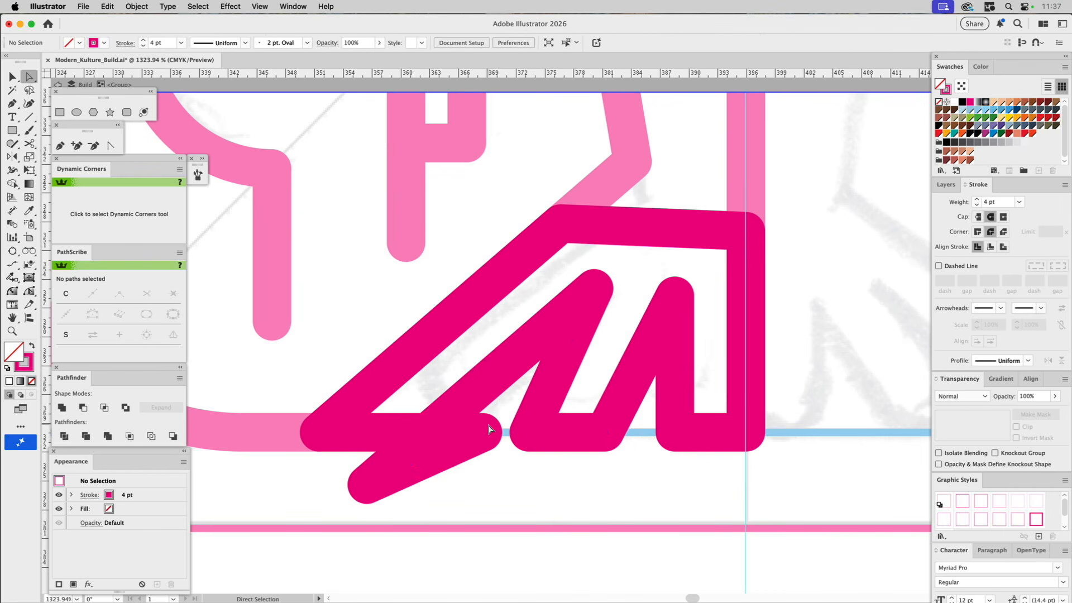
{"action": "left_click", "coordinate": [474, 440]}
{"action": "key", "text": "Delete"}
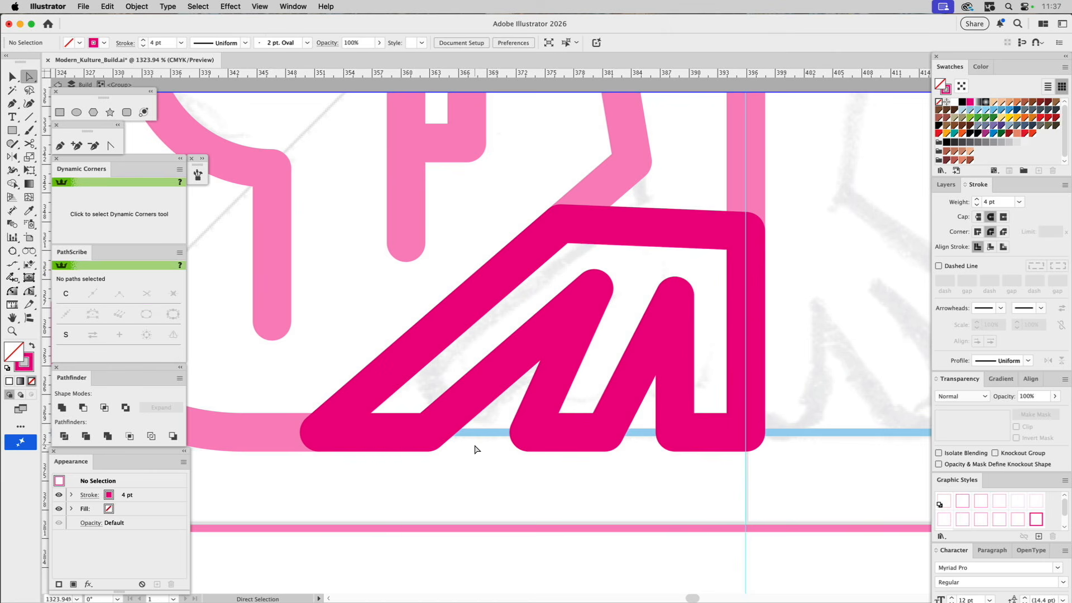
Round the six lower corner anchors of the three toes together to a radius of about 3.66 pt.
{"action": "left_click", "coordinate": [323, 433]}
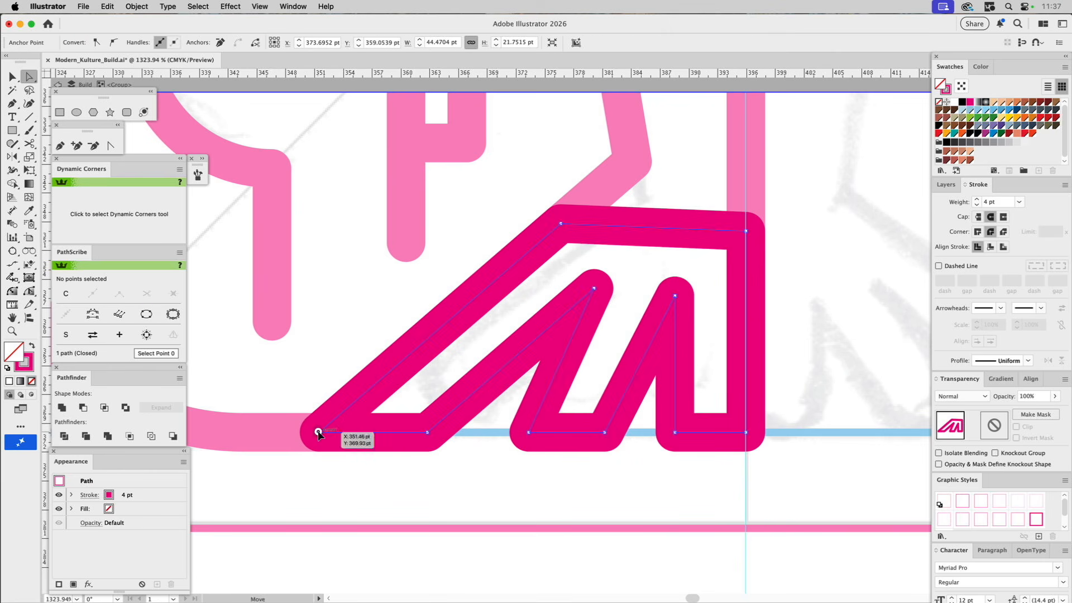
{"action": "left_click", "coordinate": [320, 432]}
{"action": "left_click", "coordinate": [427, 432], "text": "shift"}
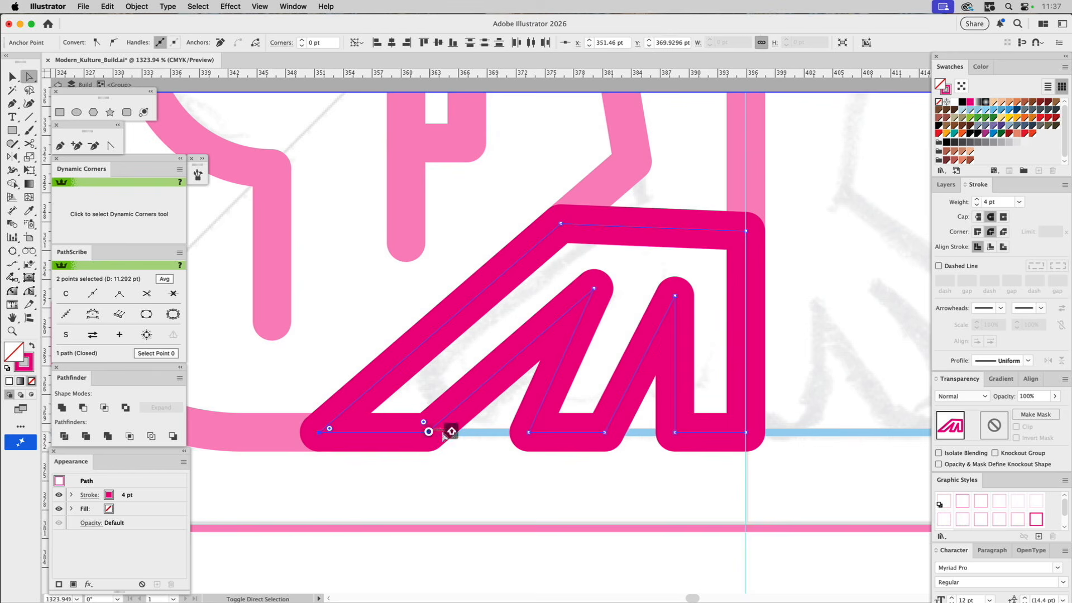
{"action": "left_click", "coordinate": [530, 432], "text": "shift"}
{"action": "left_click", "coordinate": [604, 433], "text": "shift"}
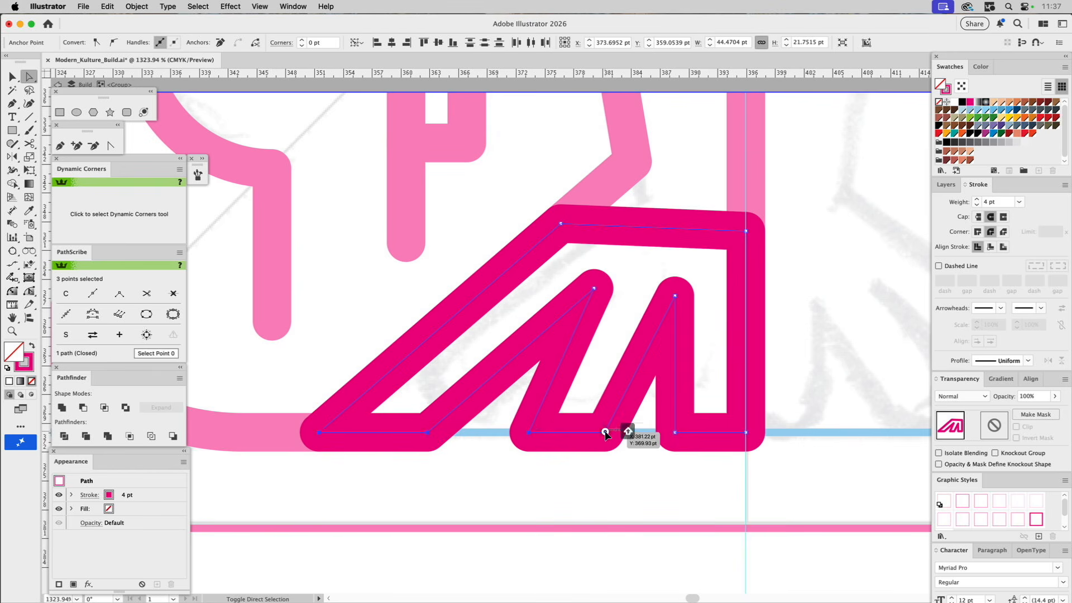
{"action": "left_click", "coordinate": [676, 432], "text": "shift"}
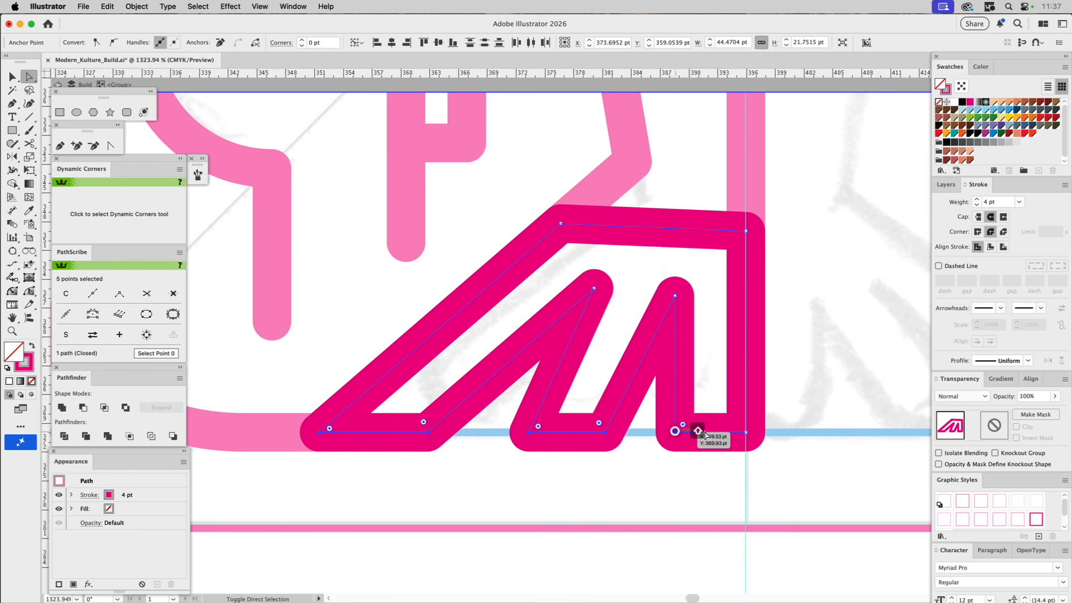
{"action": "left_click", "coordinate": [746, 432], "text": "shift"}
{"action": "left_click_drag", "start_coordinate": [738, 426], "coordinate": [721, 280]}
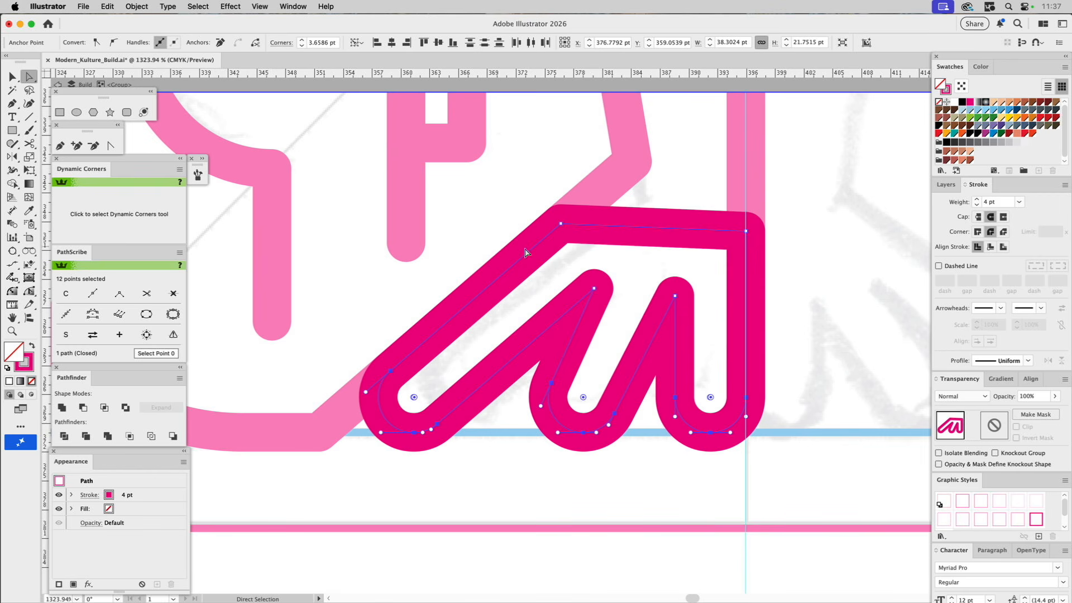
Cut the foot outline at the first toe's upper curve anchor and at the centre-guide corner, and delete the upper segment between the cuts.
{"action": "left_click", "coordinate": [29, 143]}
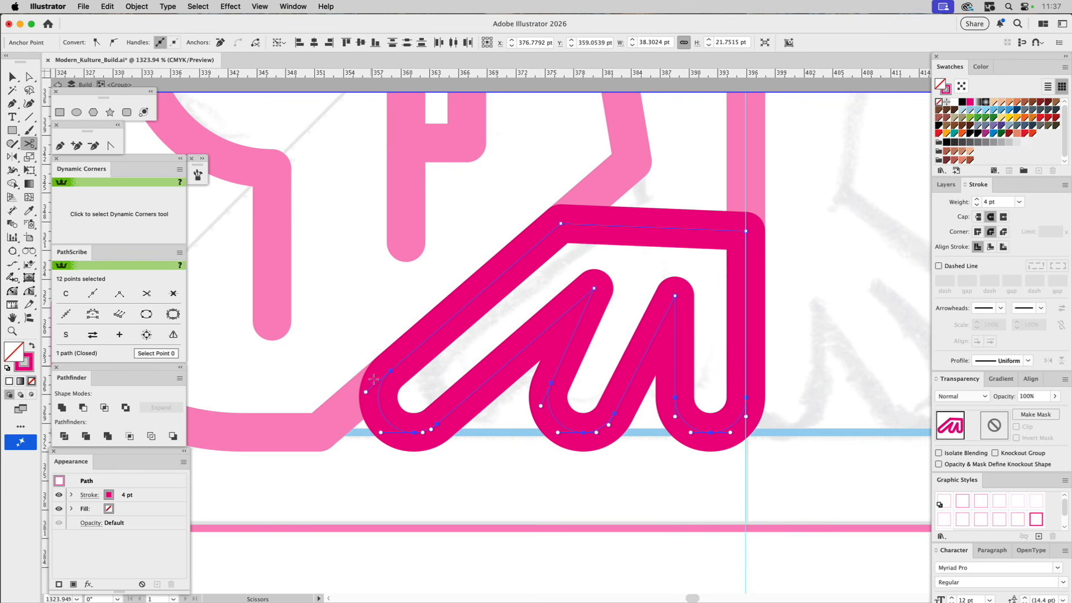
{"action": "left_click", "coordinate": [393, 368]}
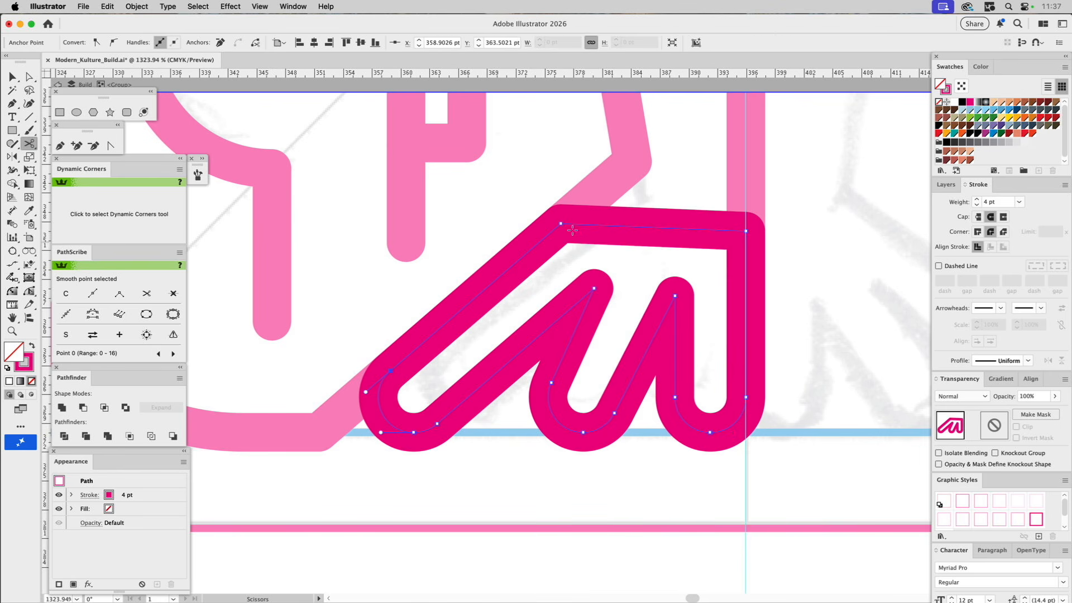
{"action": "left_click", "coordinate": [746, 231]}
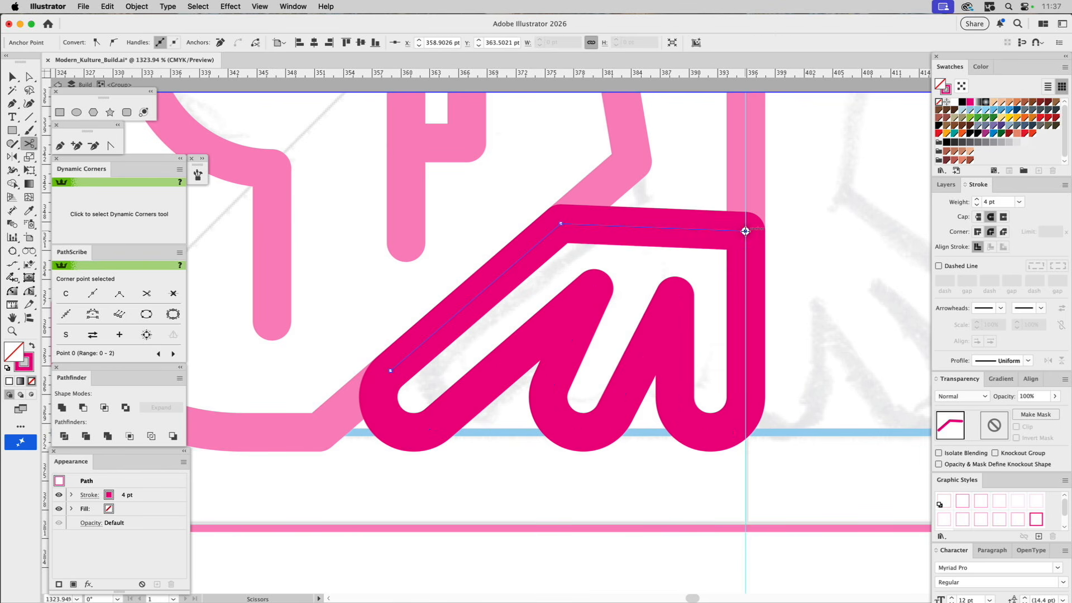
{"action": "key", "text": "a"}
{"action": "left_click", "coordinate": [651, 233]}
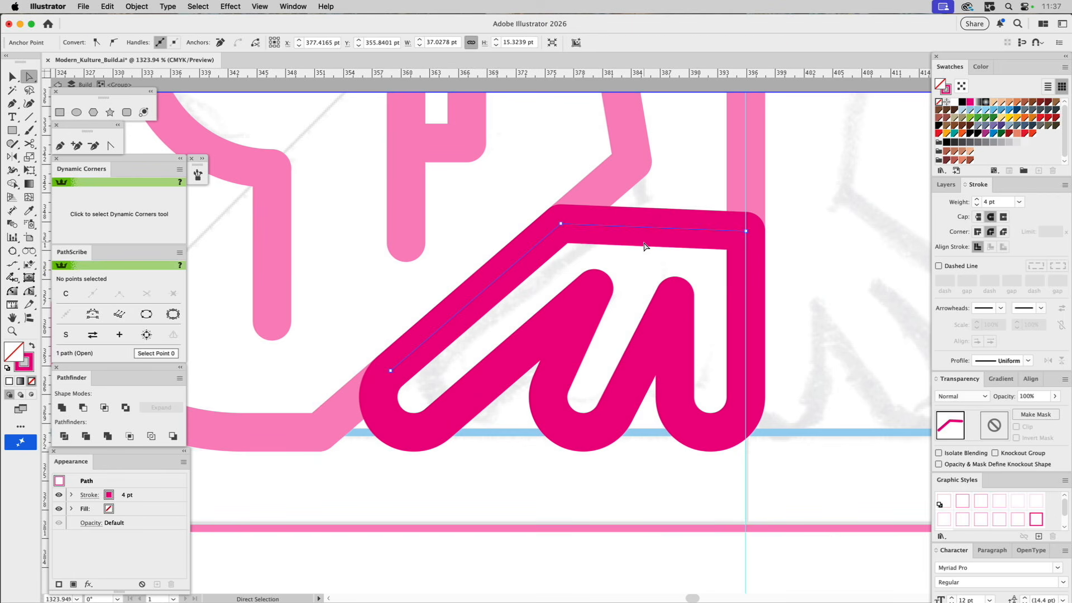
{"action": "key", "text": "Delete"}
{"action": "scroll", "coordinate": [565, 292], "scroll_direction": "right", "scroll_amount": 5}
{"action": "scroll", "coordinate": [564, 292], "scroll_direction": "up", "scroll_amount": 3}
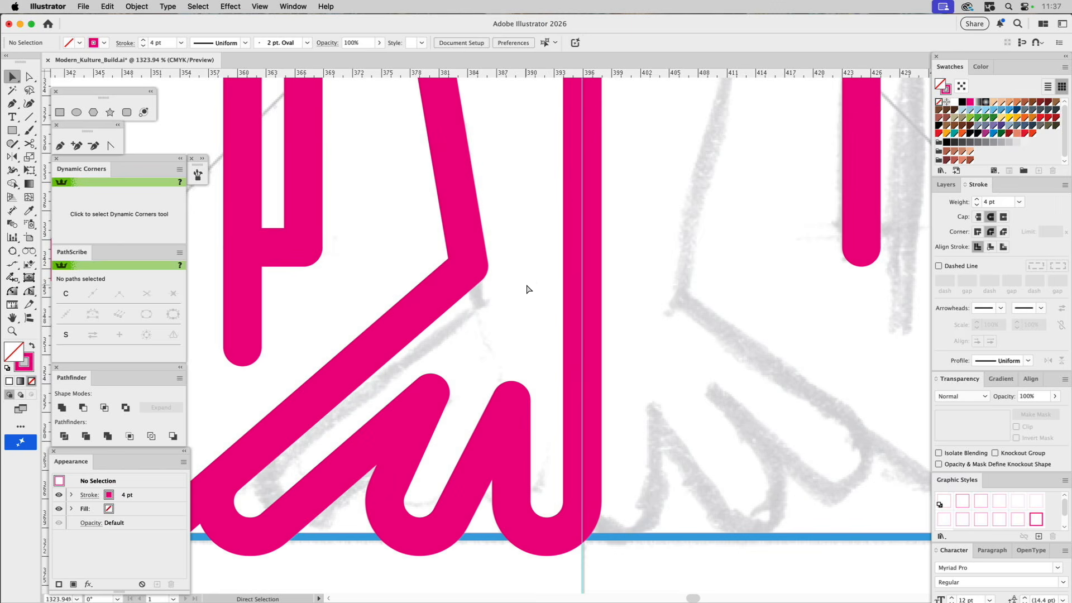
{"action": "key", "text": "super+0"}
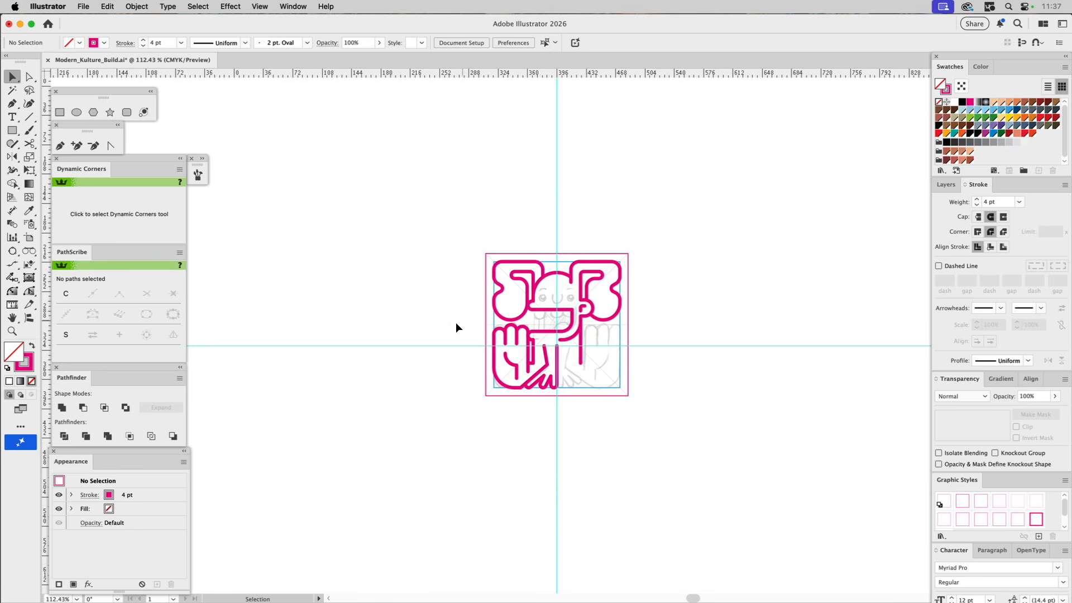
Isolate the toe path and move the outer toe's rounded end about 2.39 pt right and 2.06 pt up along the slanted leg line.
{"action": "left_click", "coordinate": [11, 333]}
{"action": "left_click_drag", "start_coordinate": [508, 356], "coordinate": [581, 416]}
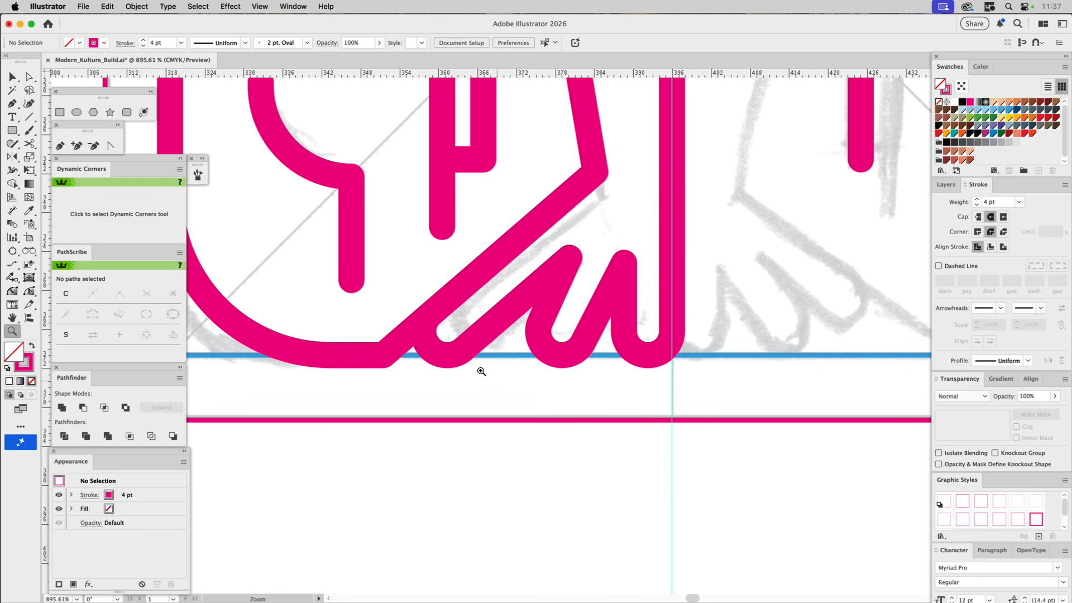
{"action": "key", "text": "a"}
{"action": "left_click", "coordinate": [428, 352]}
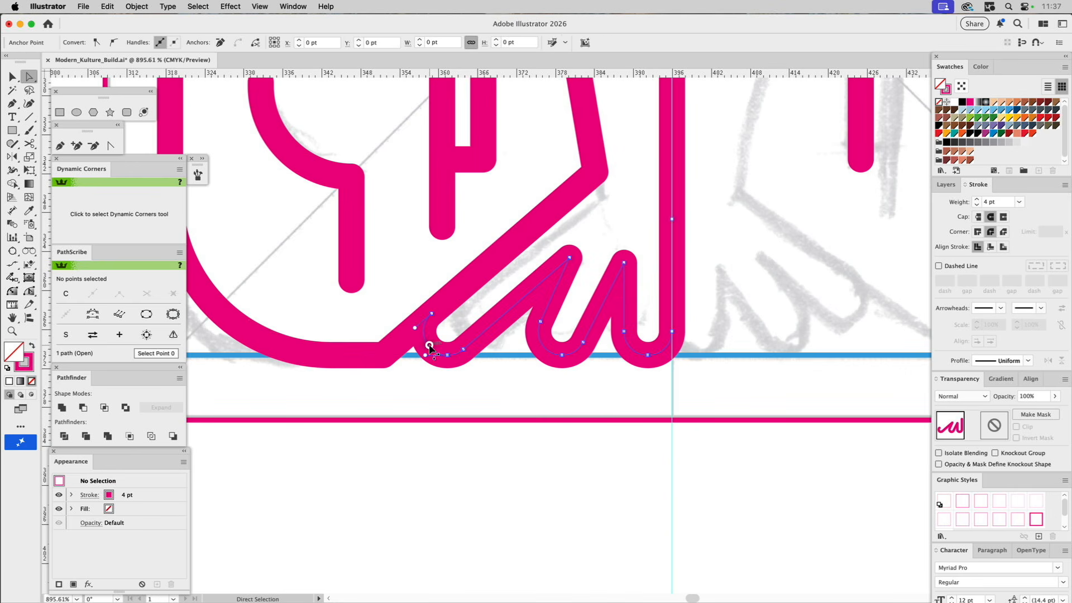
{"action": "left_click", "coordinate": [432, 314]}
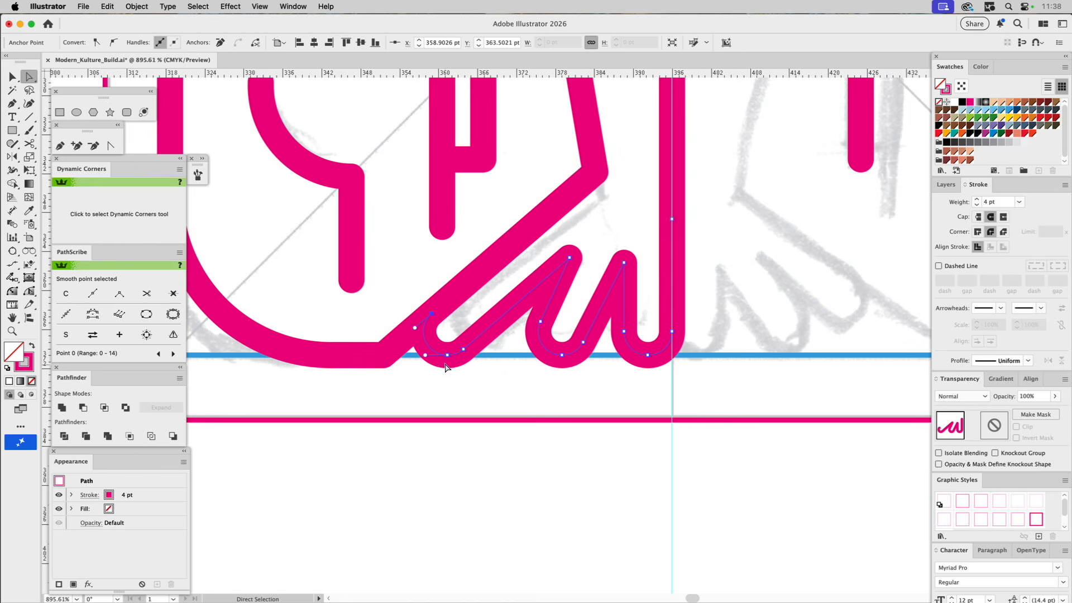
{"action": "double_click", "coordinate": [479, 342]}
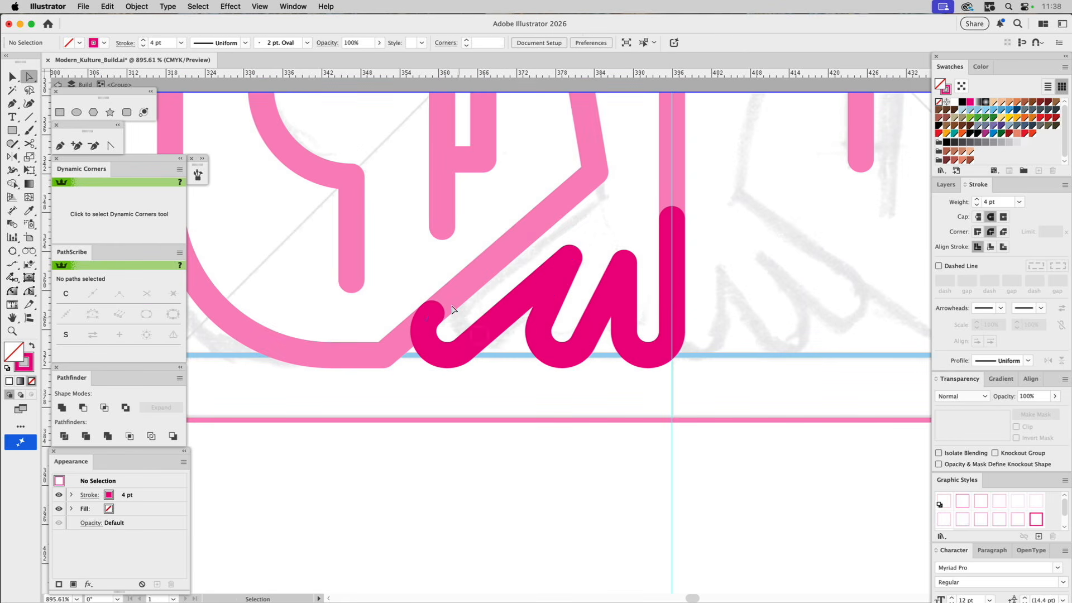
{"action": "left_click_drag", "start_coordinate": [396, 291], "coordinate": [478, 338]}
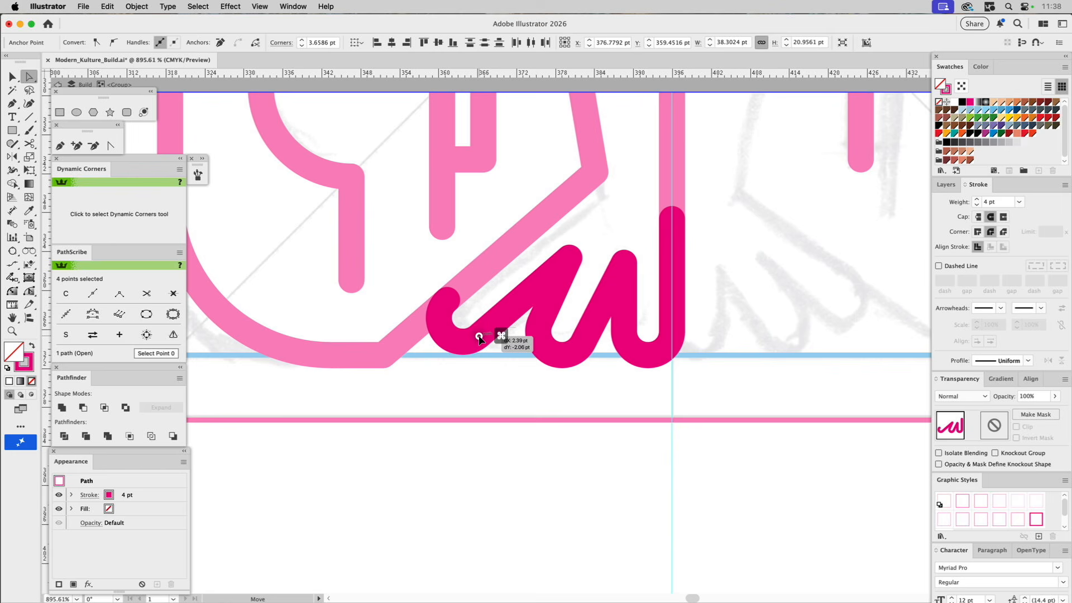
{"action": "left_click_drag", "start_coordinate": [478, 338], "coordinate": [478, 339]}
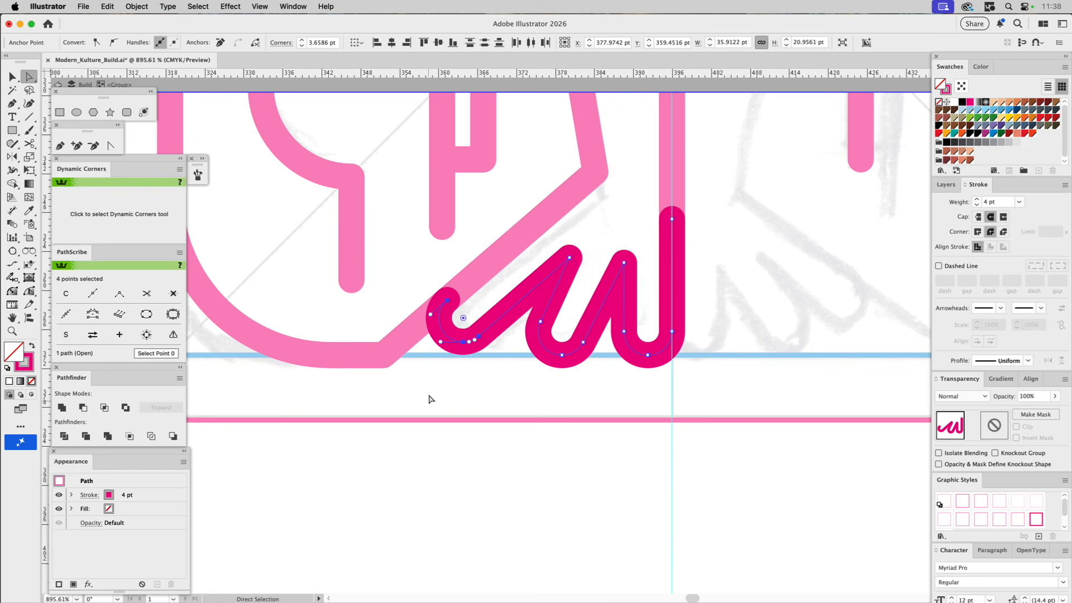
{"action": "left_click", "coordinate": [428, 396]}
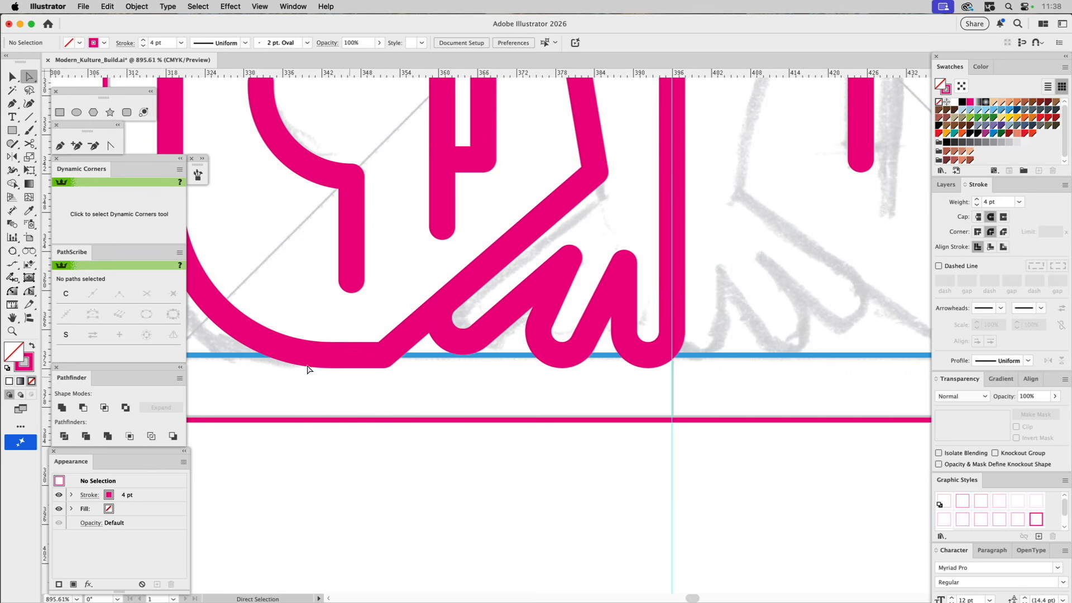
Join the lower end of the vertical leg line to the toe path's upper end on the centre guide.
{"action": "left_click", "coordinate": [12, 330]}
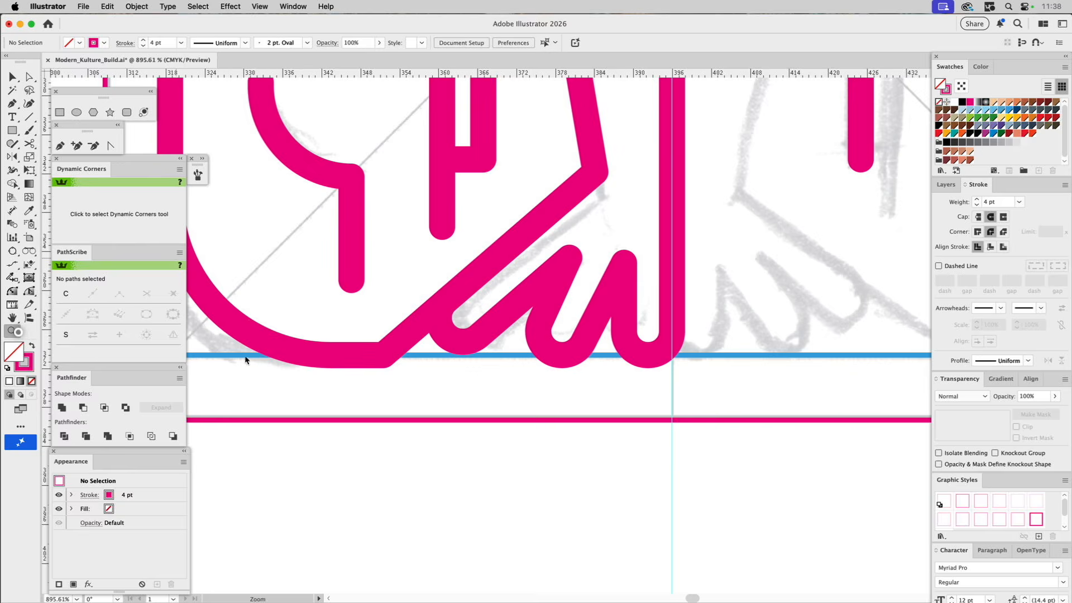
{"action": "left_click", "coordinate": [677, 297], "text": "alt"}
{"action": "left_click", "coordinate": [565, 294], "text": "alt"}
{"action": "key", "text": "a"}
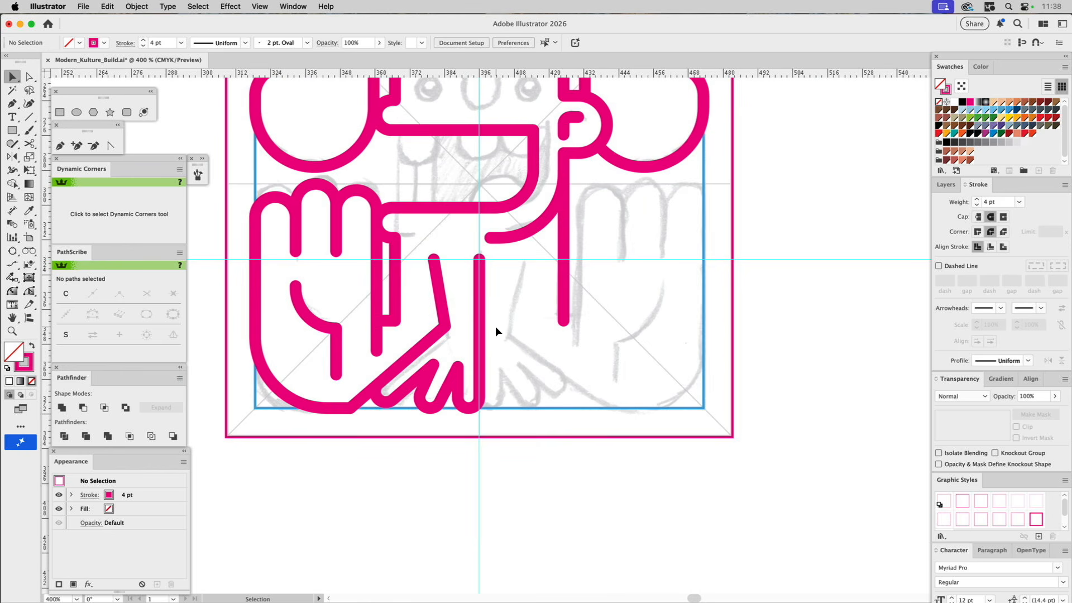
{"action": "left_click", "coordinate": [481, 354]}
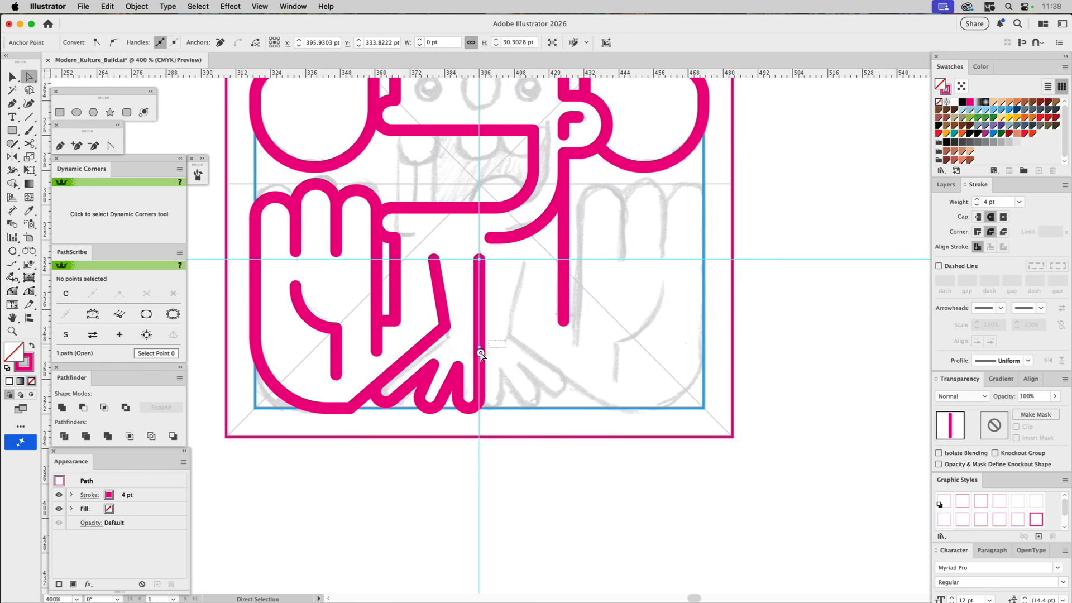
{"action": "left_click", "coordinate": [465, 357], "text": "shift"}
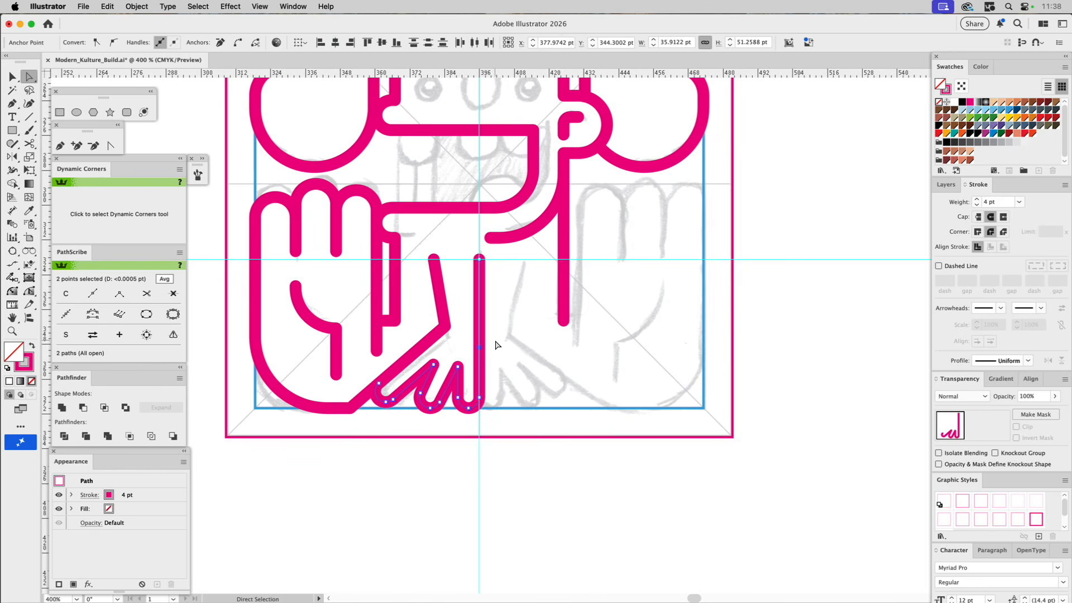
{"action": "key", "text": "super+j"}
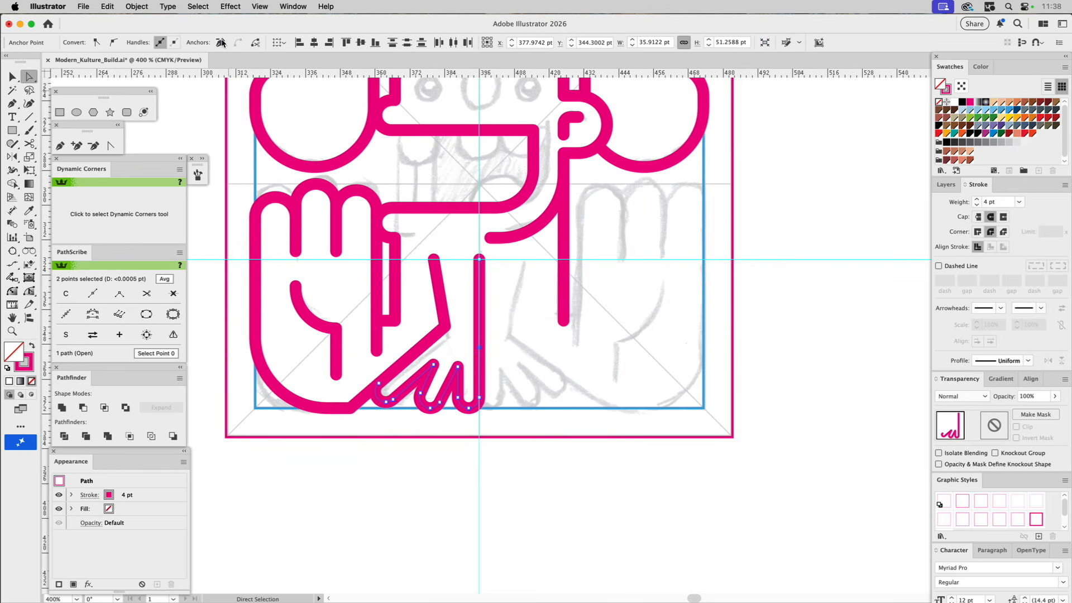
Remove the redundant anchors where the centre leg line joins the toe path, and round the lower hand corner at the slanted leg line.
{"action": "left_click", "coordinate": [220, 43]}
{"action": "left_click", "coordinate": [515, 337]}
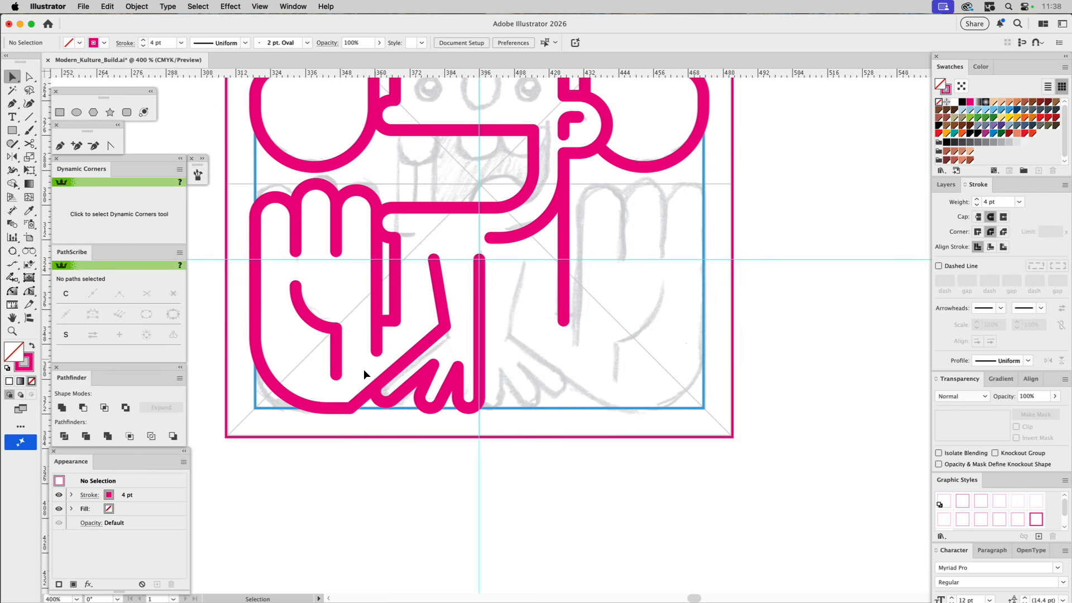
{"action": "left_click", "coordinate": [350, 410]}
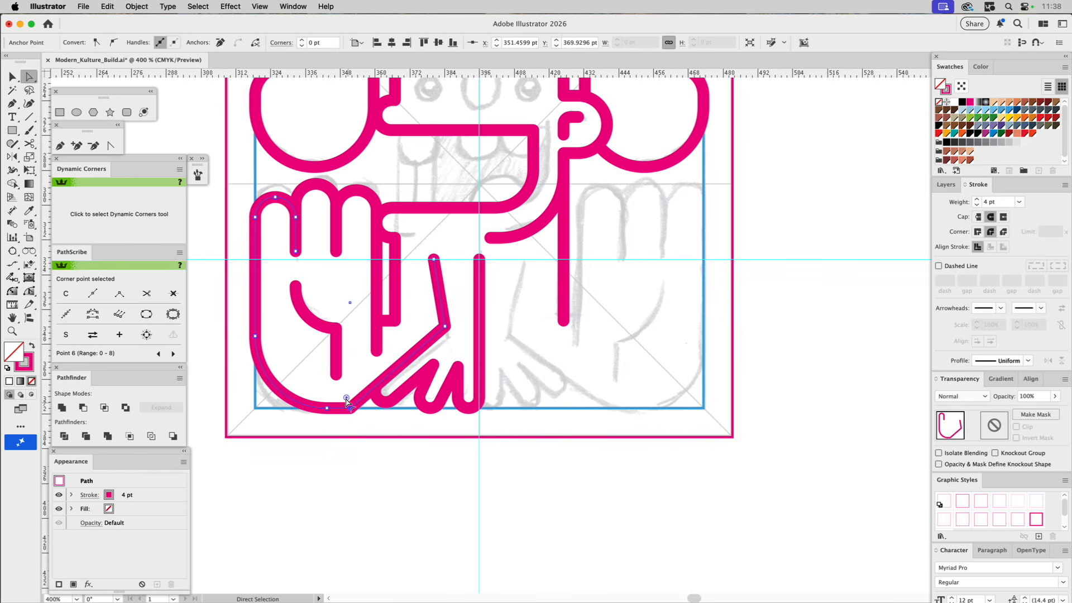
{"action": "left_click", "coordinate": [367, 474]}
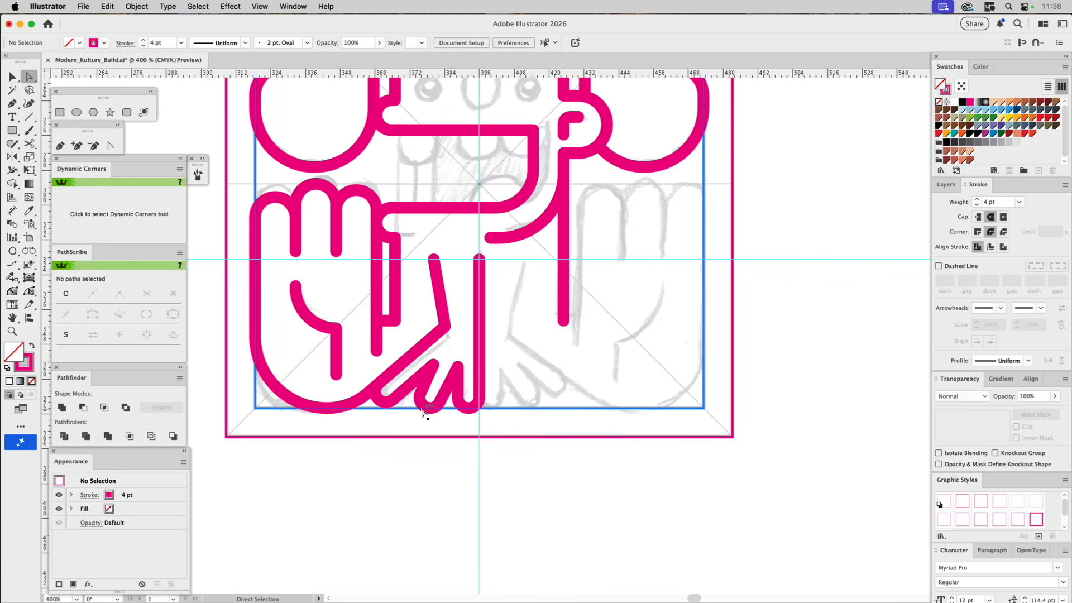
Draw a short horizontal line extending inward from the upper corner of the narrow strip beside the left hand.
{"action": "left_click", "coordinate": [29, 116]}
{"action": "left_click_drag", "start_coordinate": [394, 237], "coordinate": [410, 238]}
{"action": "left_click", "coordinate": [436, 236], "text": "super"}
Mirror a copy of the left hand, palm curve, side strip, leg and toed foot paths across the vertical centre guide.
{"action": "key", "text": "space"}
{"action": "left_click_drag", "start_coordinate": [491, 192], "coordinate": [525, 247]}
{"action": "key", "text": "v"}
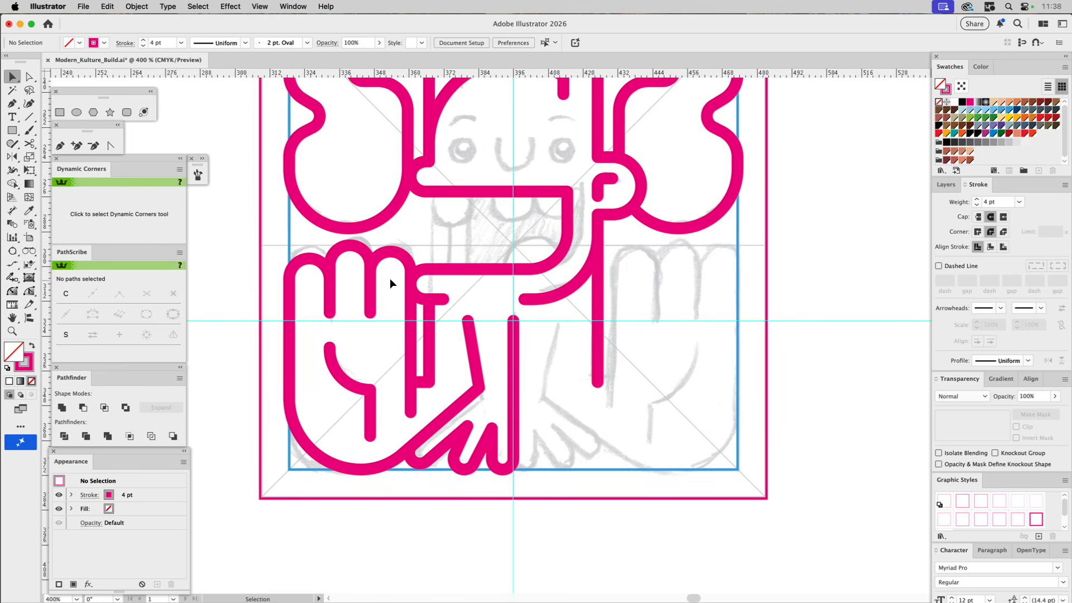
{"action": "left_click_drag", "start_coordinate": [303, 293], "coordinate": [303, 294]}
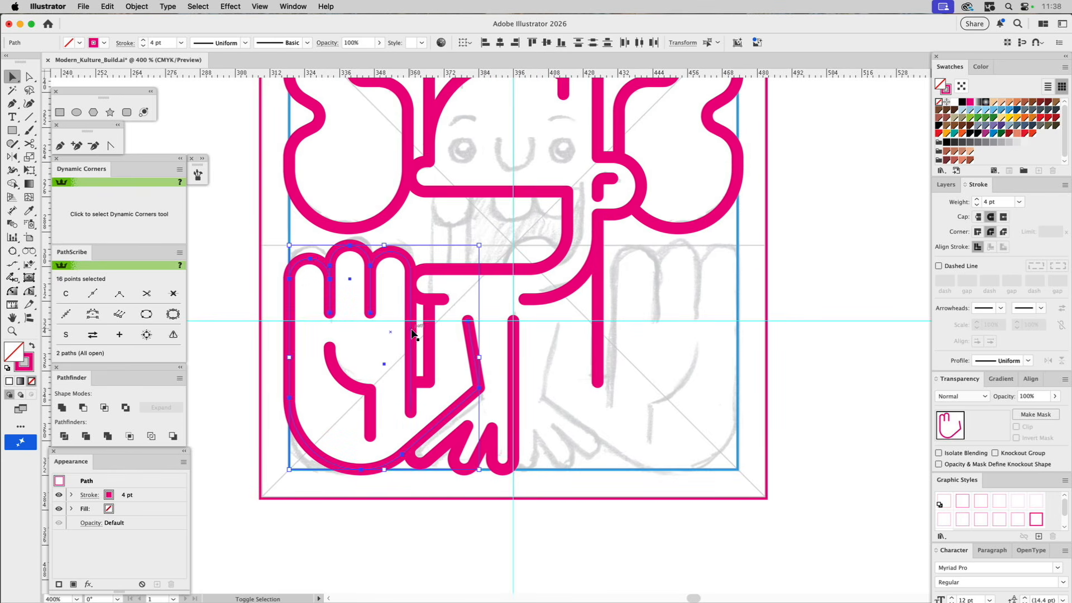
{"action": "left_click", "coordinate": [425, 383], "text": "shift"}
{"action": "left_click", "coordinate": [359, 388], "text": "shift"}
{"action": "left_click", "coordinate": [464, 437], "text": "shift"}
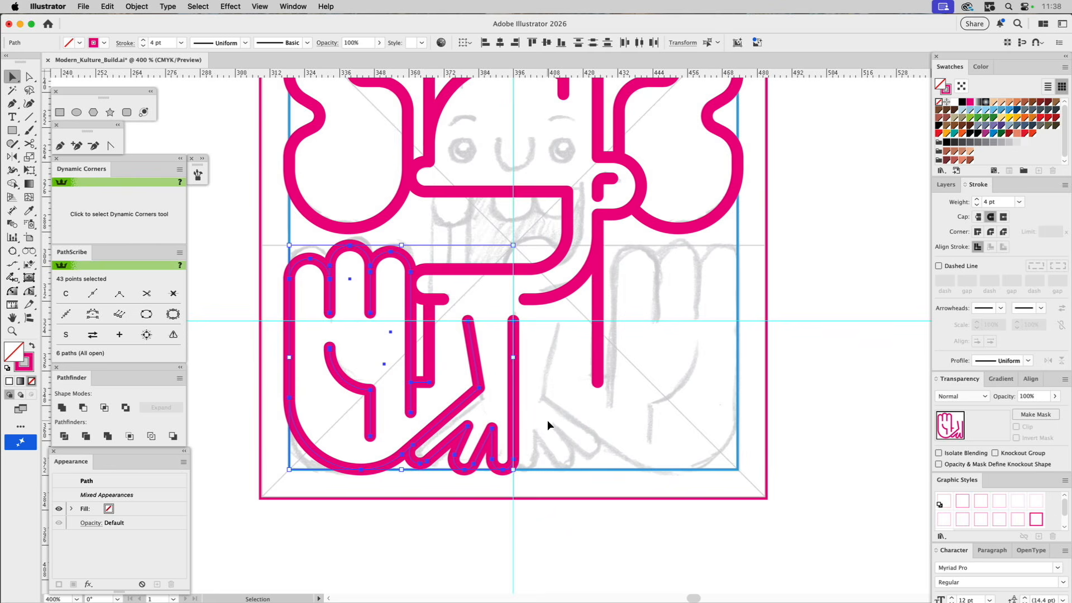
{"action": "left_click", "coordinate": [12, 157]}
{"action": "left_click", "coordinate": [513, 320]}
{"action": "left_click_drag", "start_coordinate": [514, 352], "coordinate": [625, 356]}
{"action": "key", "text": "super+shift+a"}
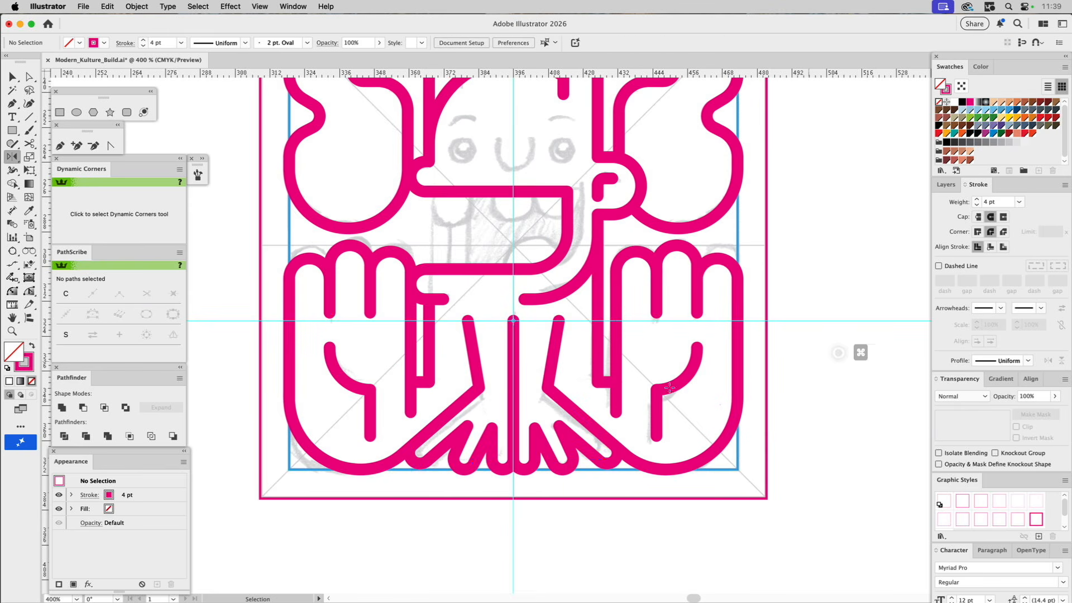
Isolate the mirrored toe path and delete its upper end anchor to remove the duplicate vertical line on the centre guide.
{"action": "key", "text": "a"}
{"action": "double_click", "coordinate": [536, 438]}
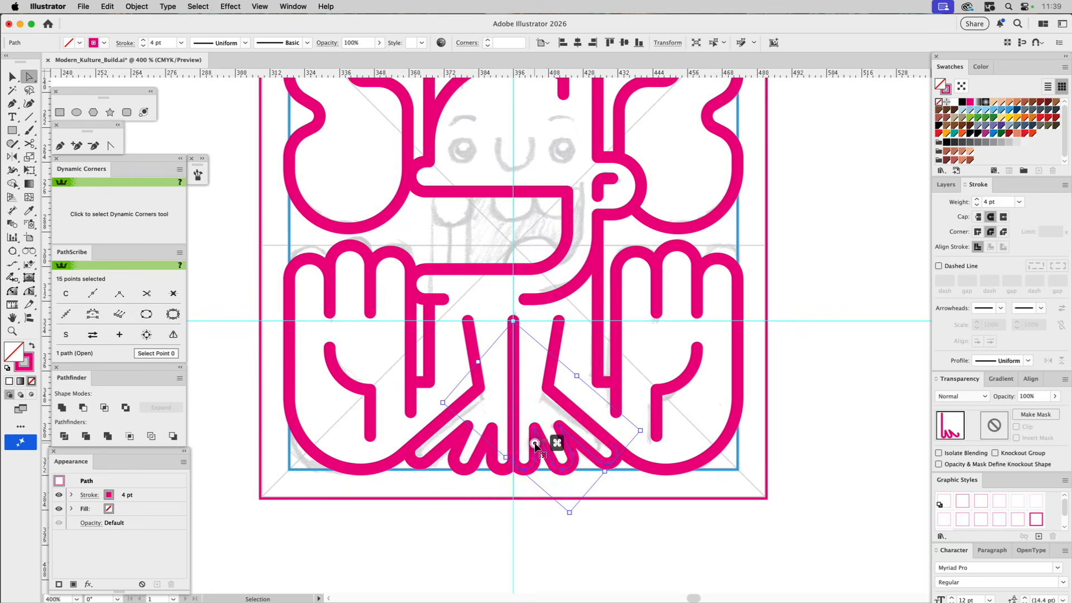
{"action": "left_click", "coordinate": [513, 319]}
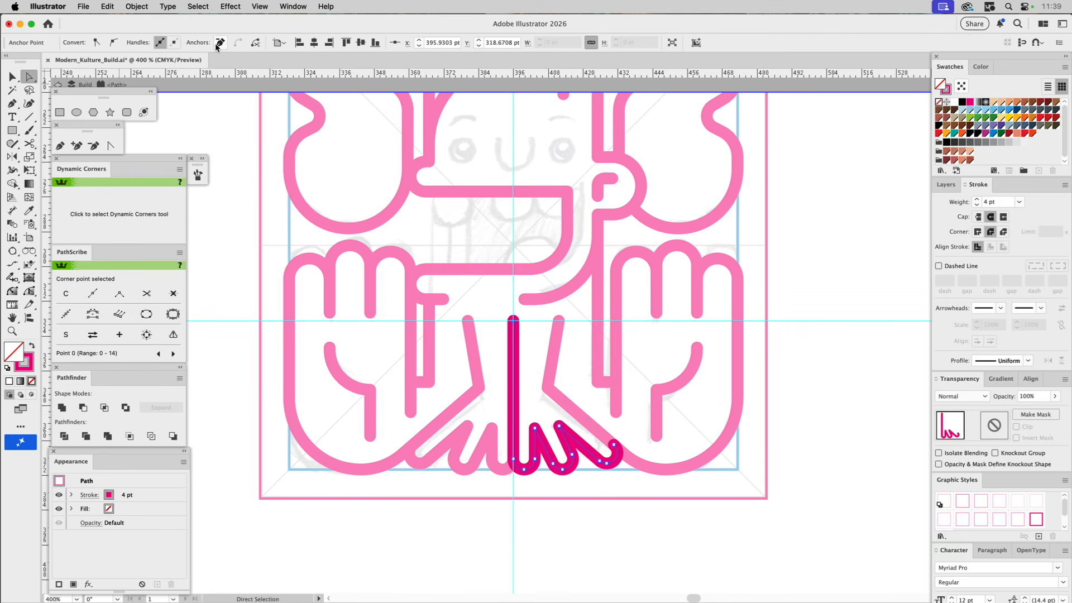
{"action": "key", "text": "Delete"}
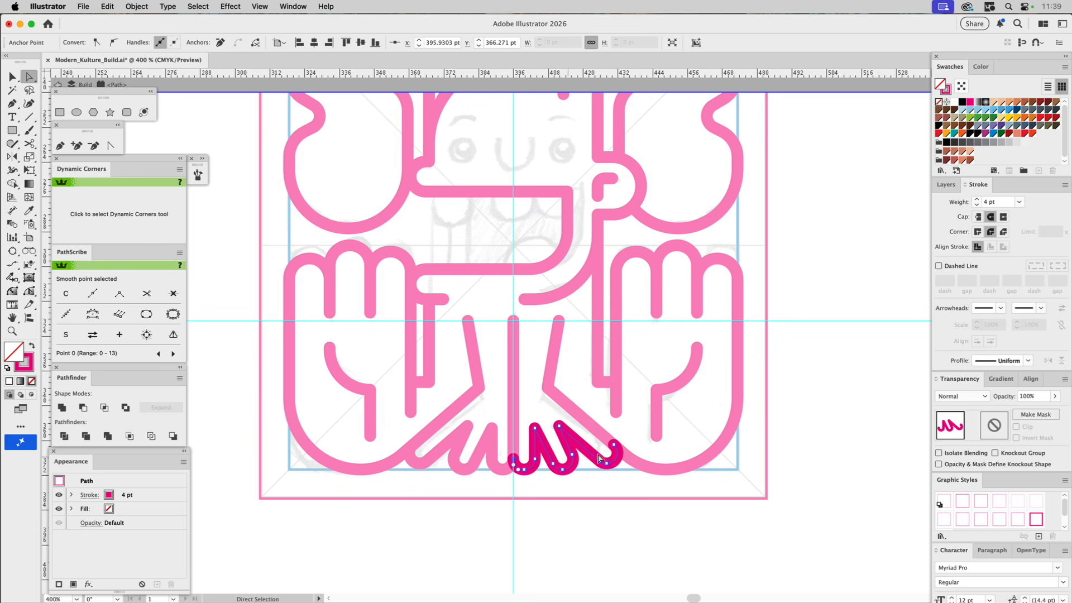
{"action": "double_click", "coordinate": [811, 377]}
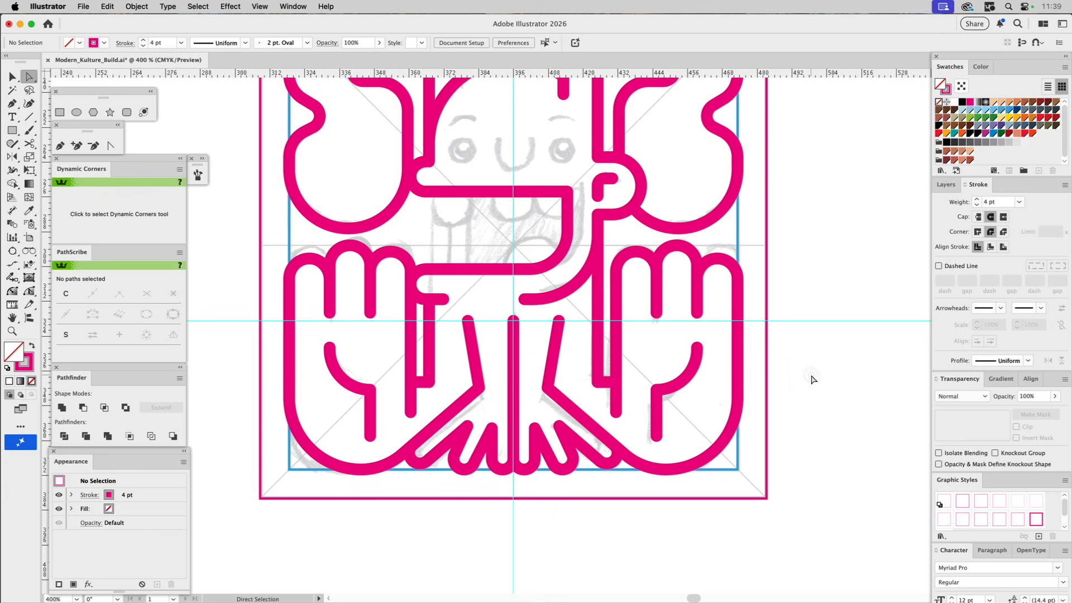
Draw a circle about 11.77 pt in diameter on the vertical centre guide over the sketched nose.
{"action": "left_click_drag", "start_coordinate": [689, 276], "coordinate": [673, 354]}
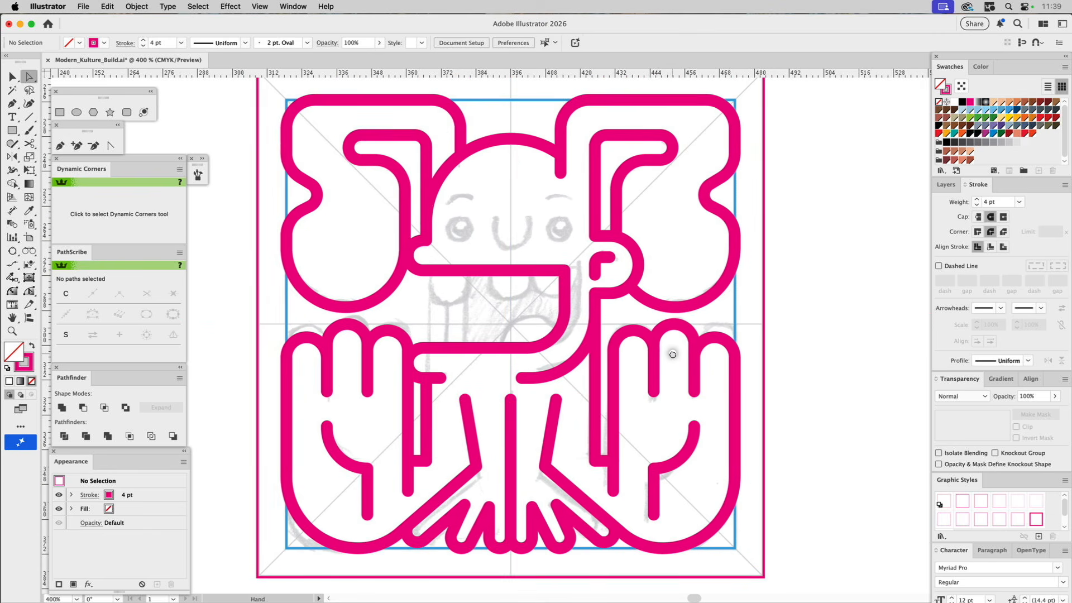
{"action": "left_click", "coordinate": [596, 272]}
{"action": "left_click", "coordinate": [799, 268]}
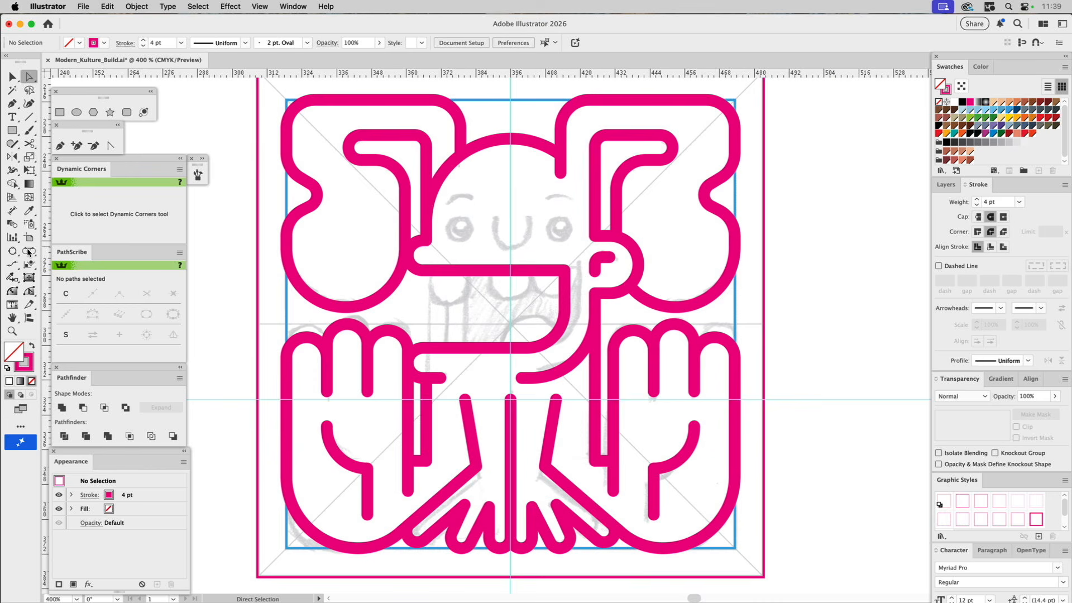
{"action": "left_click", "coordinate": [76, 112]}
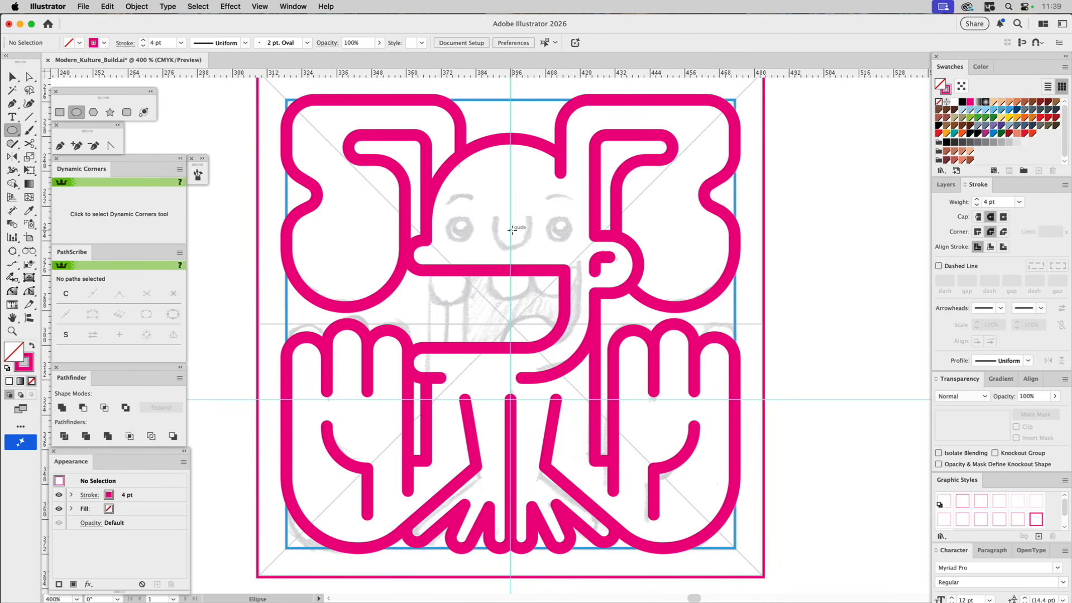
{"action": "left_click_drag", "start_coordinate": [509, 230], "coordinate": [528, 246]}
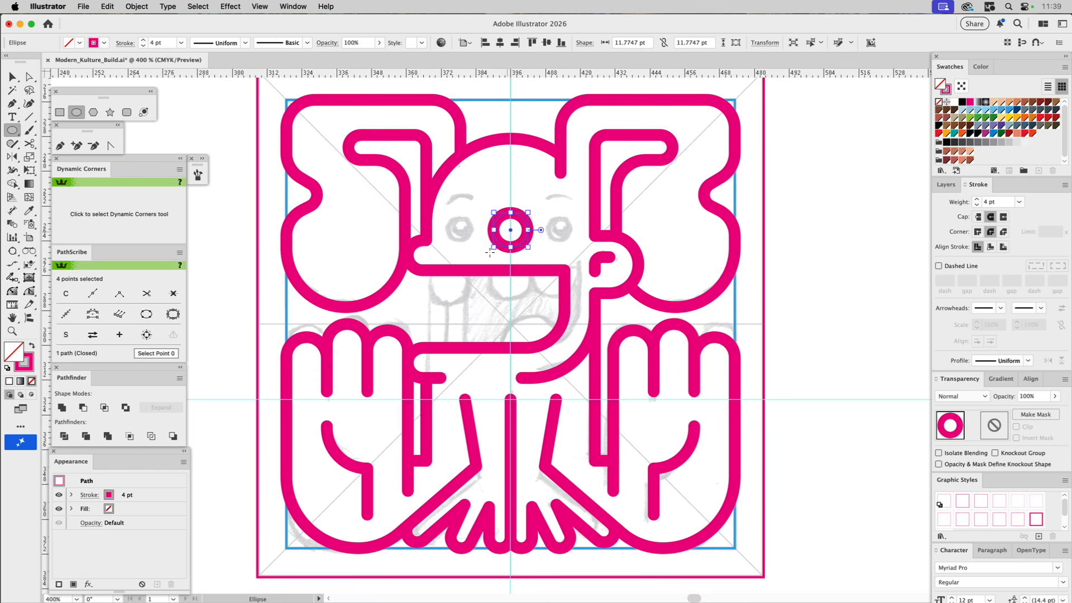
{"action": "key", "text": "super"}
Square off the upper half of the nose circle into two sharp corners with the Dynamic Corners tool.
{"action": "left_click", "coordinate": [12, 293]}
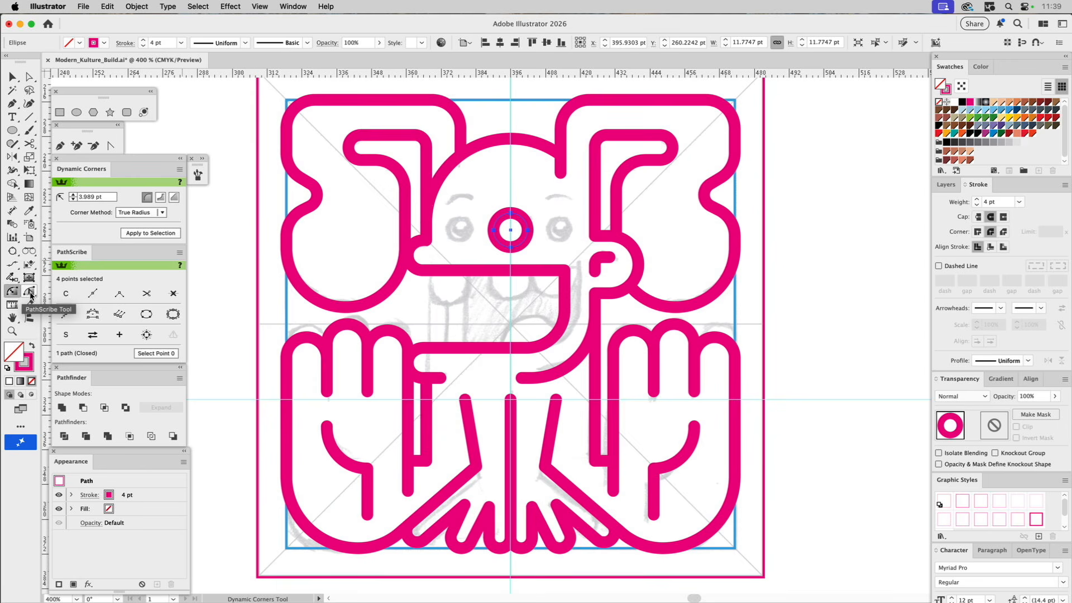
{"action": "left_click", "coordinate": [29, 291]}
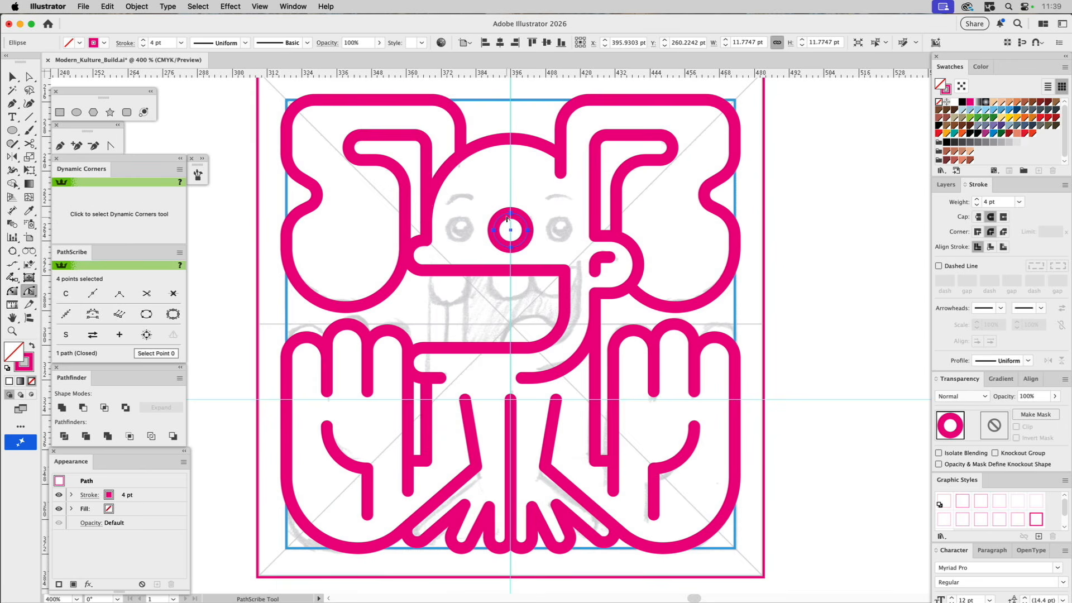
{"action": "left_click", "coordinate": [12, 291]}
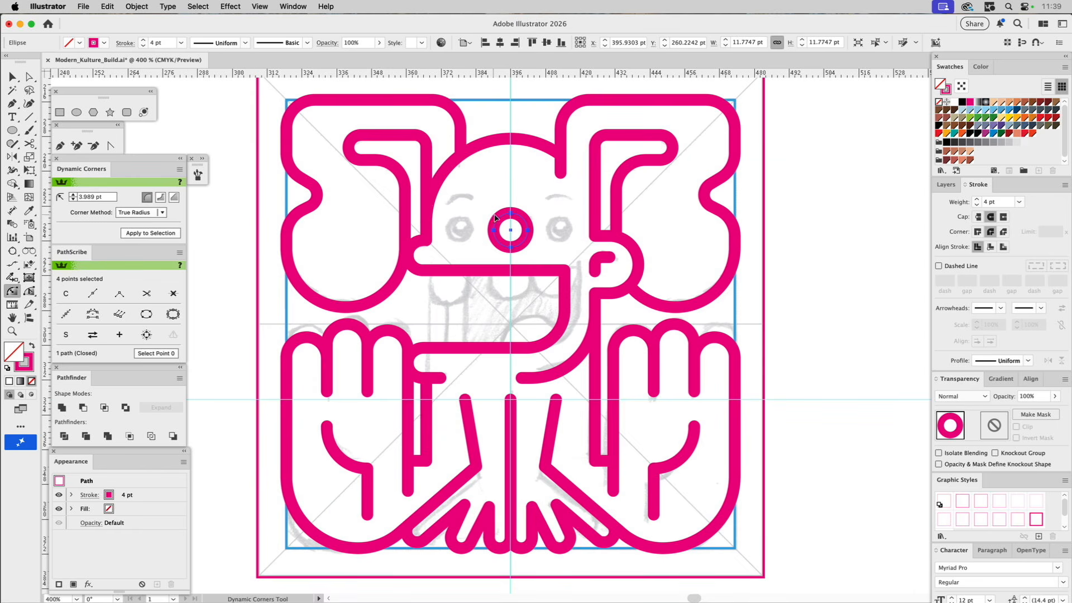
{"action": "left_click_drag", "start_coordinate": [501, 216], "coordinate": [543, 196]}
{"action": "key", "text": "a"}
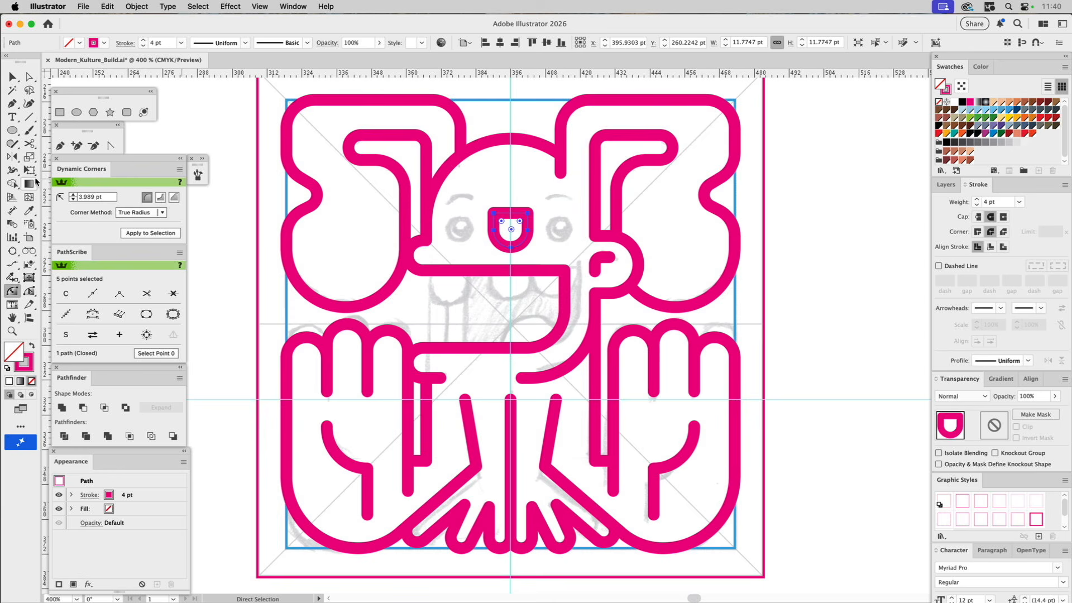
Cut the nose outline with the Scissors tool, starting at its upper-left corner anchor.
{"action": "left_click", "coordinate": [29, 144]}
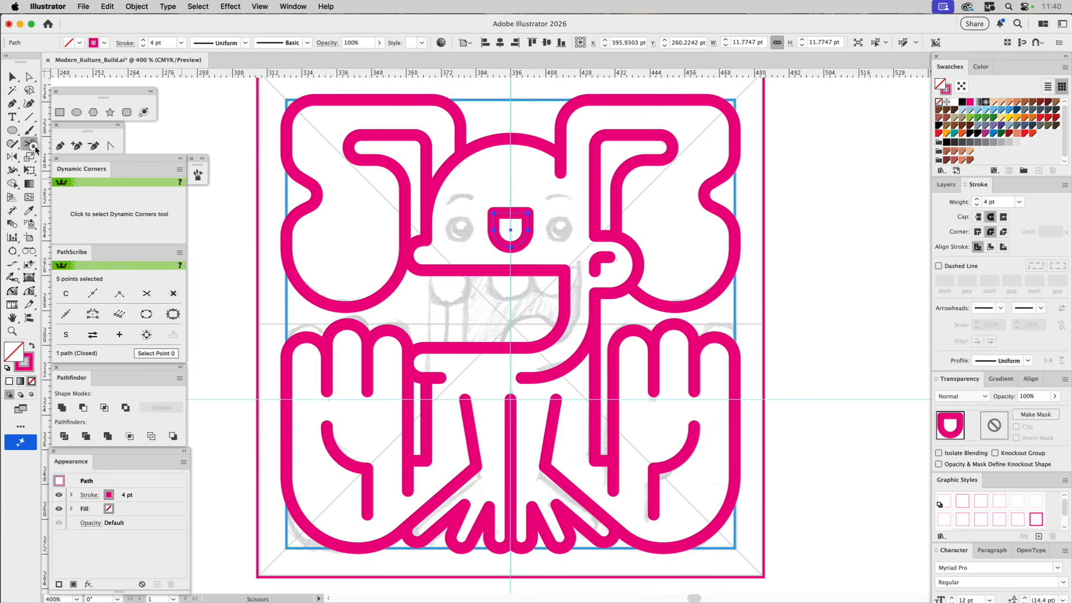
{"action": "left_click", "coordinate": [494, 213]}
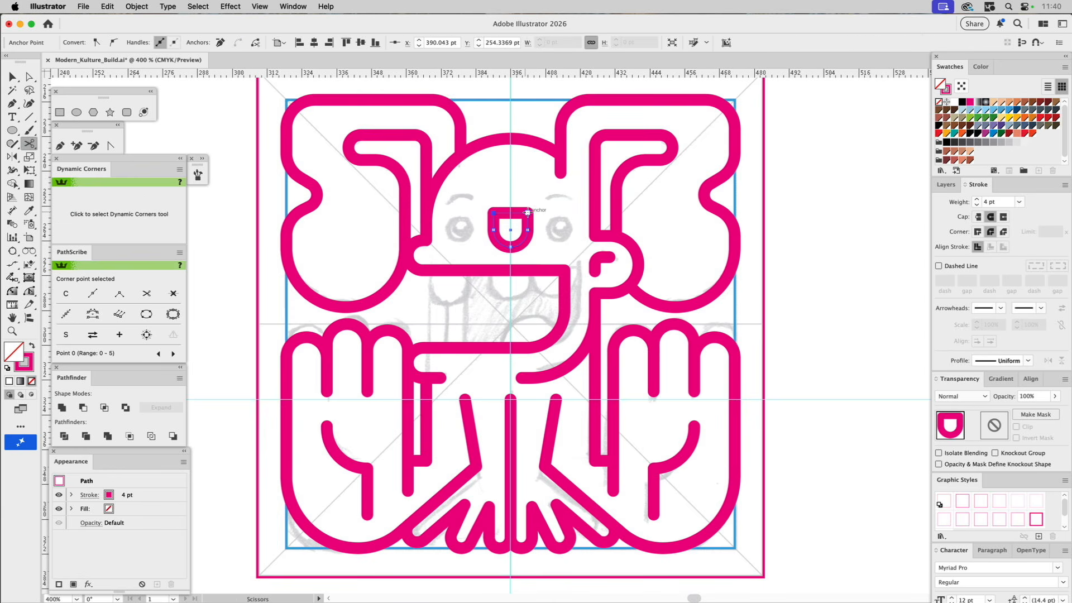
Cut the closed nose shape at its upper corner and delete its straight top edge, leaving an open U.
{"action": "left_click", "coordinate": [527, 212]}
{"action": "key", "text": "a"}
{"action": "left_click", "coordinate": [529, 190]}
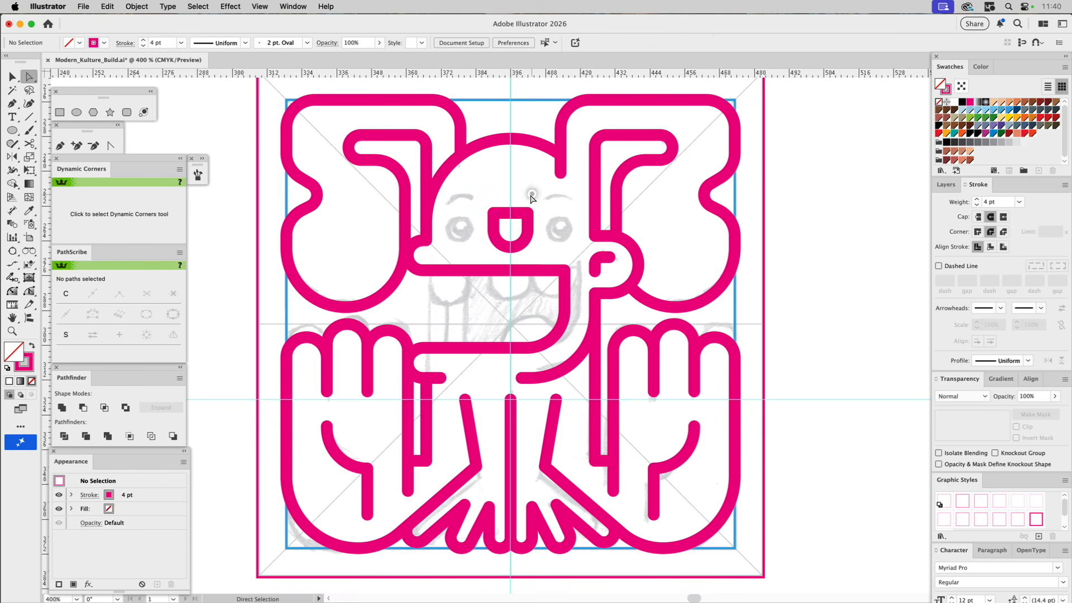
{"action": "left_click", "coordinate": [518, 215]}
{"action": "key", "text": "Delete"}
{"action": "left_click", "coordinate": [494, 213]}
{"action": "left_click_drag", "start_coordinate": [527, 213], "coordinate": [528, 220]}
{"action": "left_click", "coordinate": [558, 209]}
Draw a circle about 6.9 pt wide centred on the sketched left eye, with magenta fill and no stroke.
{"action": "left_click", "coordinate": [76, 113]}
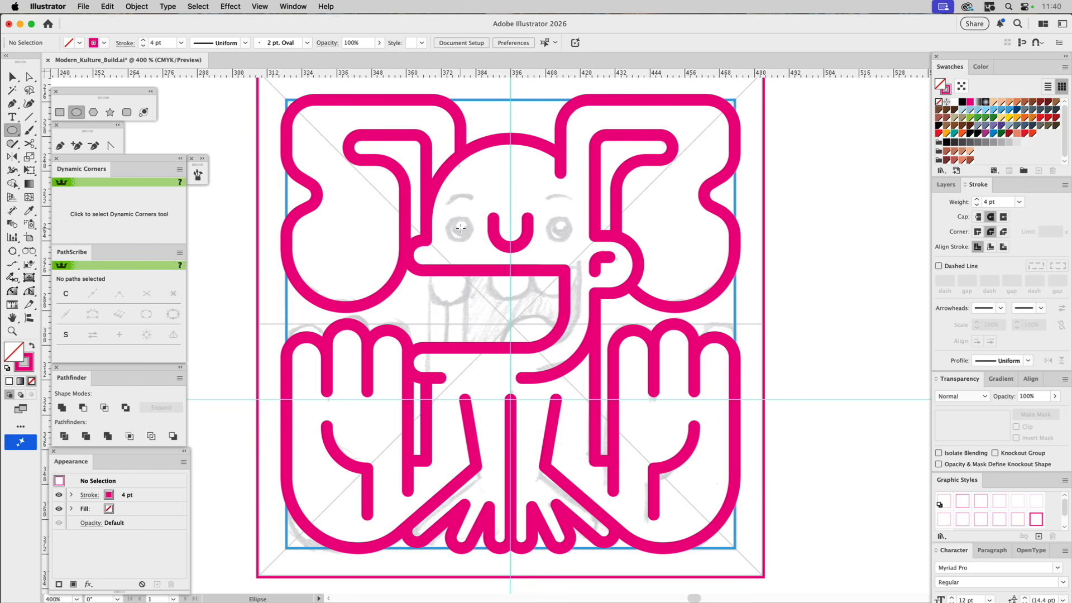
{"action": "left_click_drag", "start_coordinate": [460, 227], "coordinate": [469, 236]}
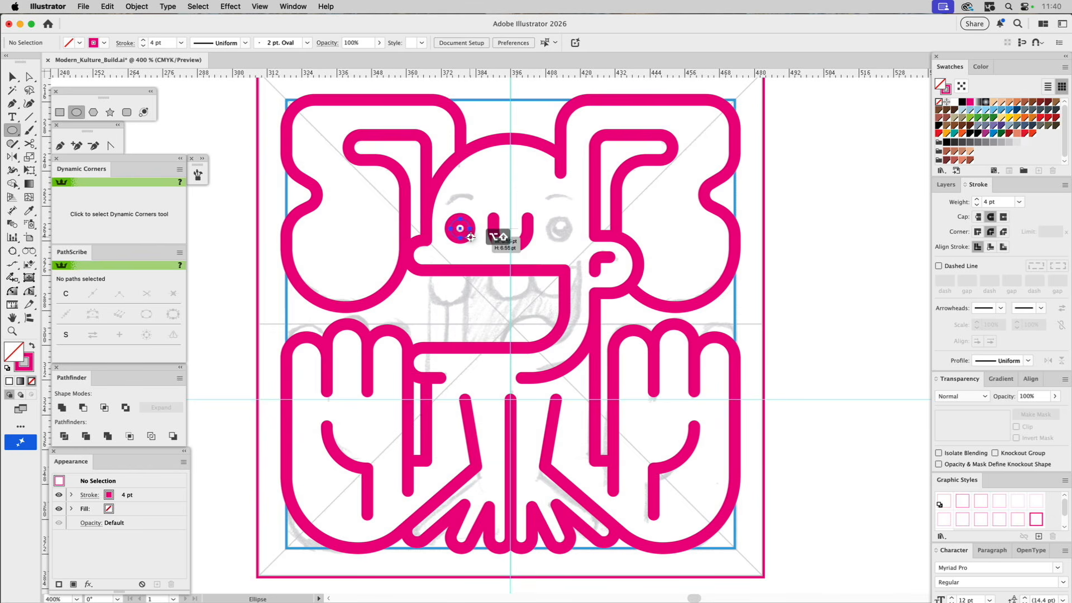
{"action": "left_click_drag", "start_coordinate": [948, 91], "coordinate": [940, 84]}
{"action": "left_click", "coordinate": [945, 90]}
{"action": "left_click", "coordinate": [939, 102]}
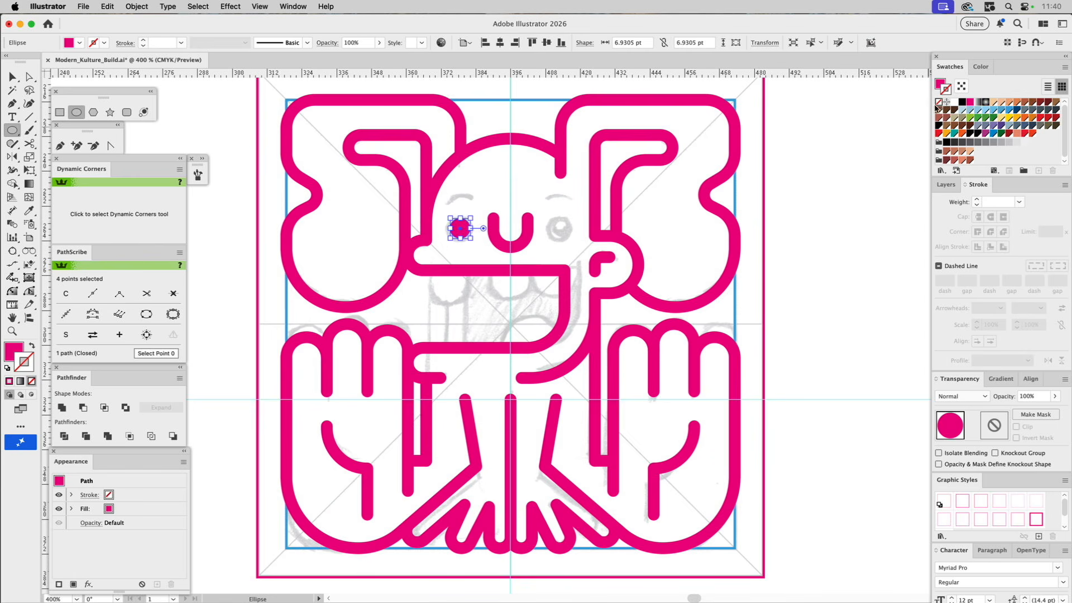
Scale the left eye circle from its centre to about 8.9 pt wide to match the sketch.
{"action": "key", "text": "v"}
{"action": "left_click", "coordinate": [487, 202]}
{"action": "left_click", "coordinate": [462, 227]}
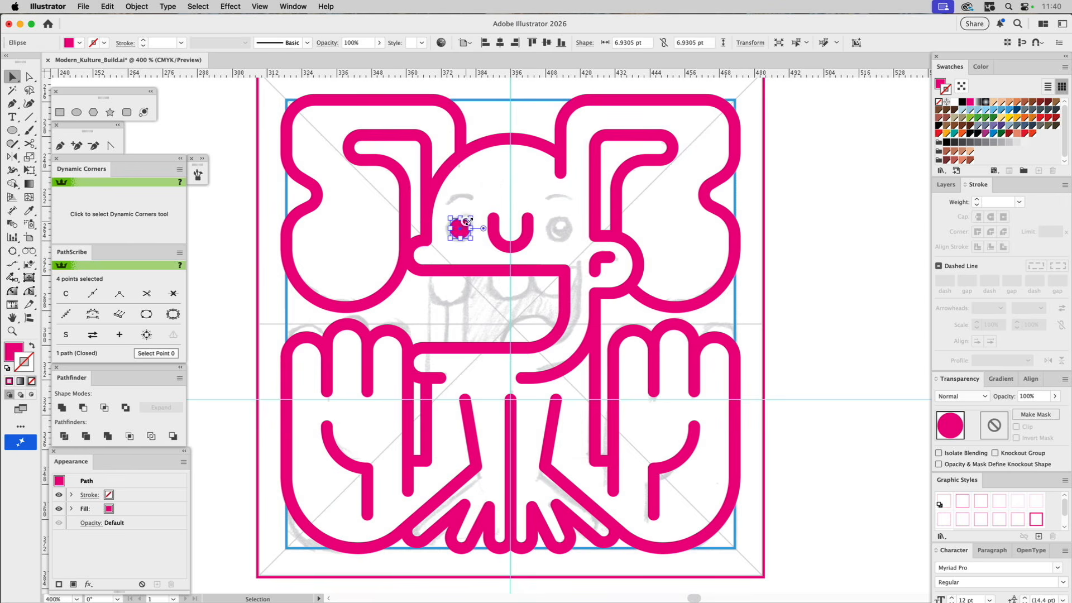
{"action": "left_click_drag", "start_coordinate": [473, 219], "coordinate": [476, 215]}
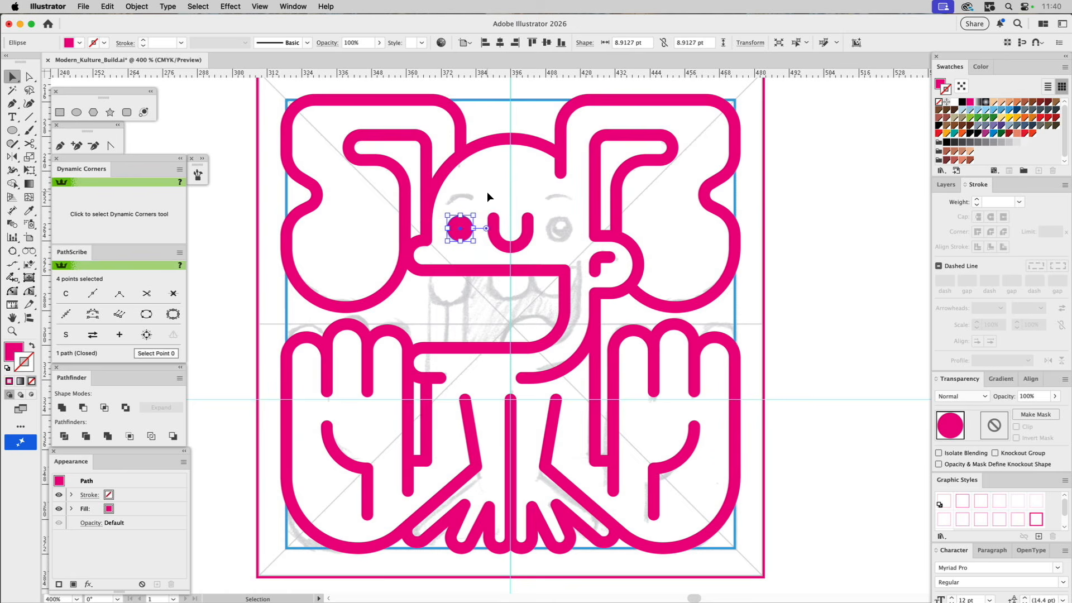
Reflect a copy of the eye circle across the vertical centre guide to make the right eye.
{"action": "left_click", "coordinate": [11, 157]}
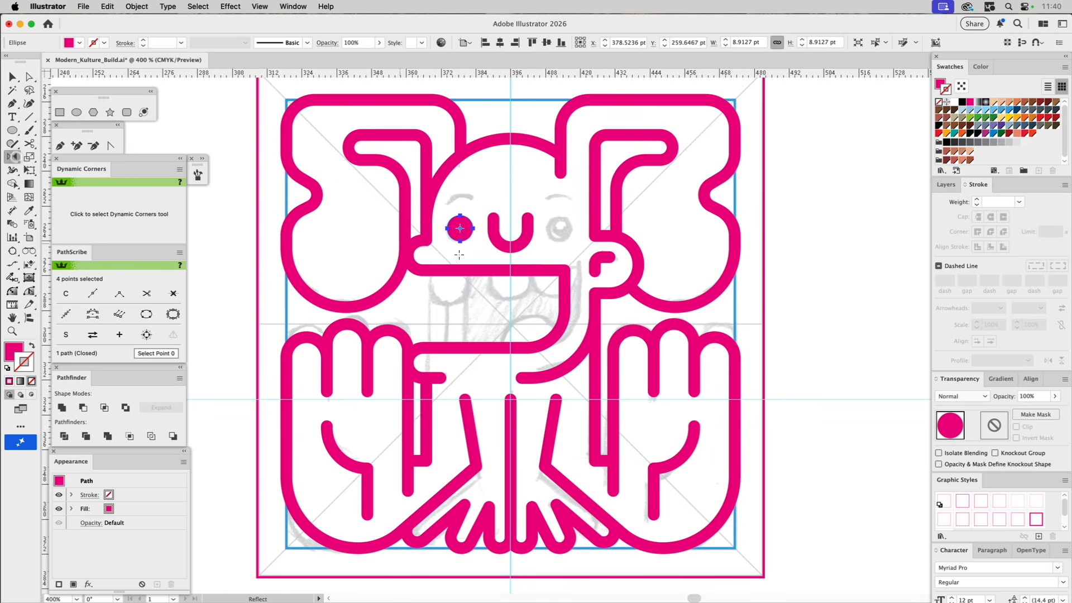
{"action": "left_click_drag", "start_coordinate": [511, 246], "coordinate": [514, 278]}
{"action": "key", "text": "super+shift+a"}
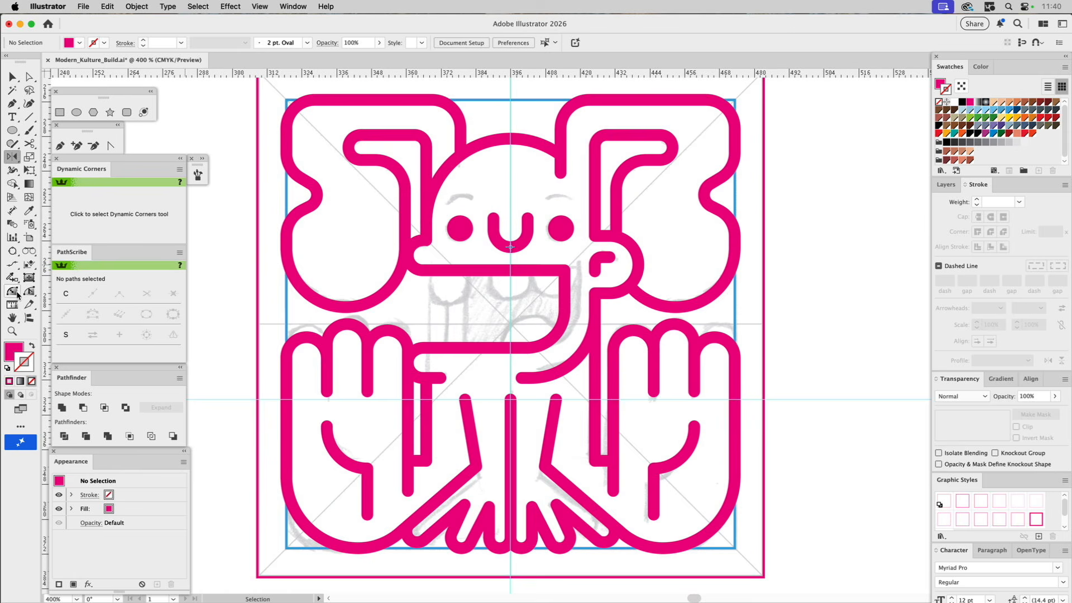
Add a white highlight circle about 3 pt wide in the upper part of the left eye from a scaled-down copy.
{"action": "left_click", "coordinate": [12, 331]}
{"action": "left_click_drag", "start_coordinate": [380, 181], "coordinate": [593, 323]}
{"action": "key", "text": "v"}
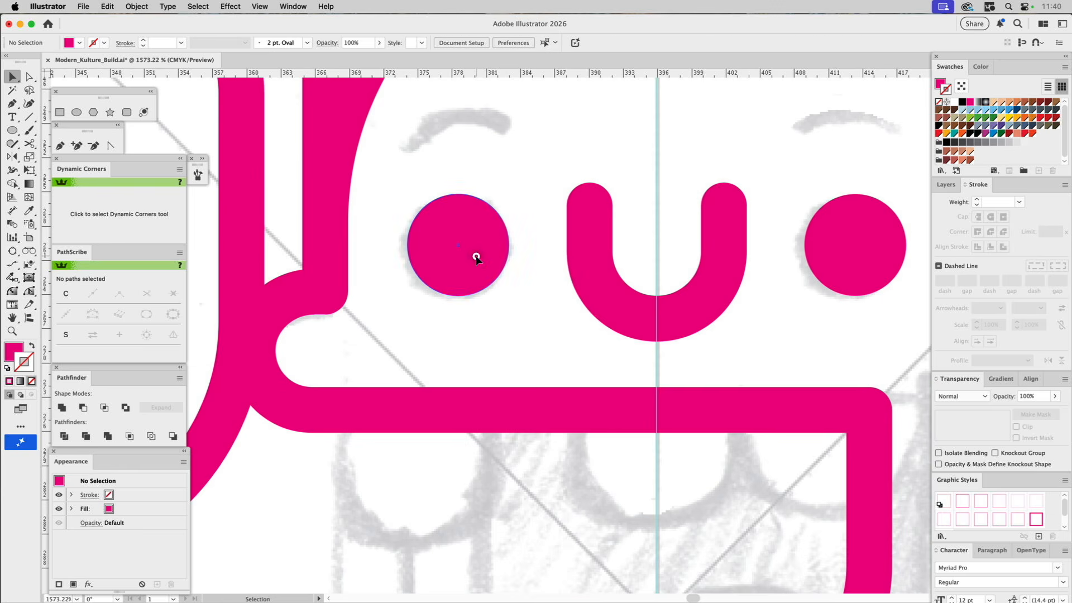
{"action": "left_click", "coordinate": [476, 255]}
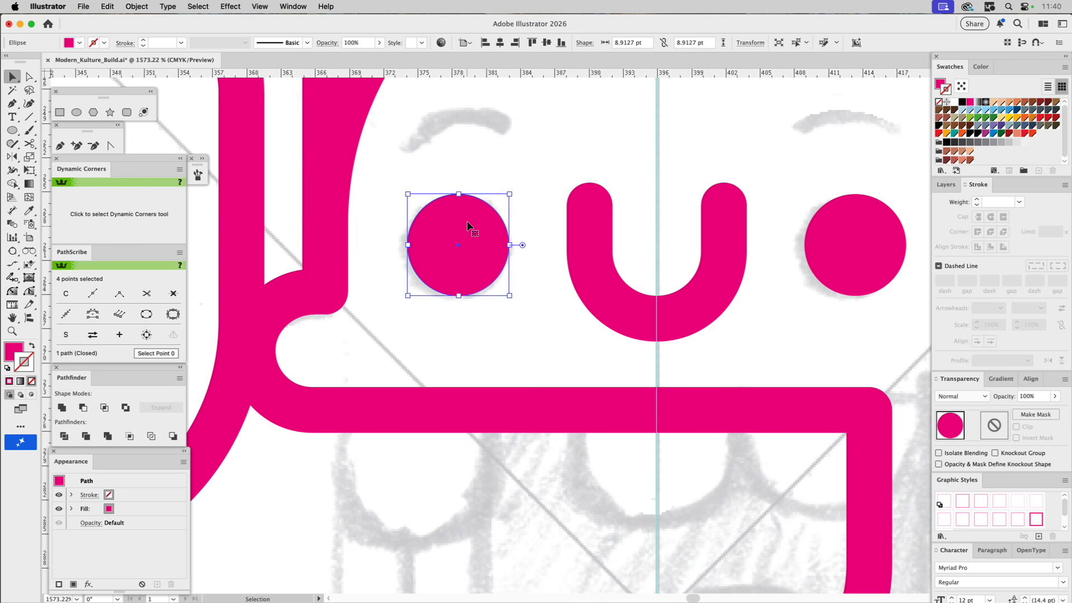
{"action": "left_click_drag", "start_coordinate": [461, 195], "coordinate": [466, 223]}
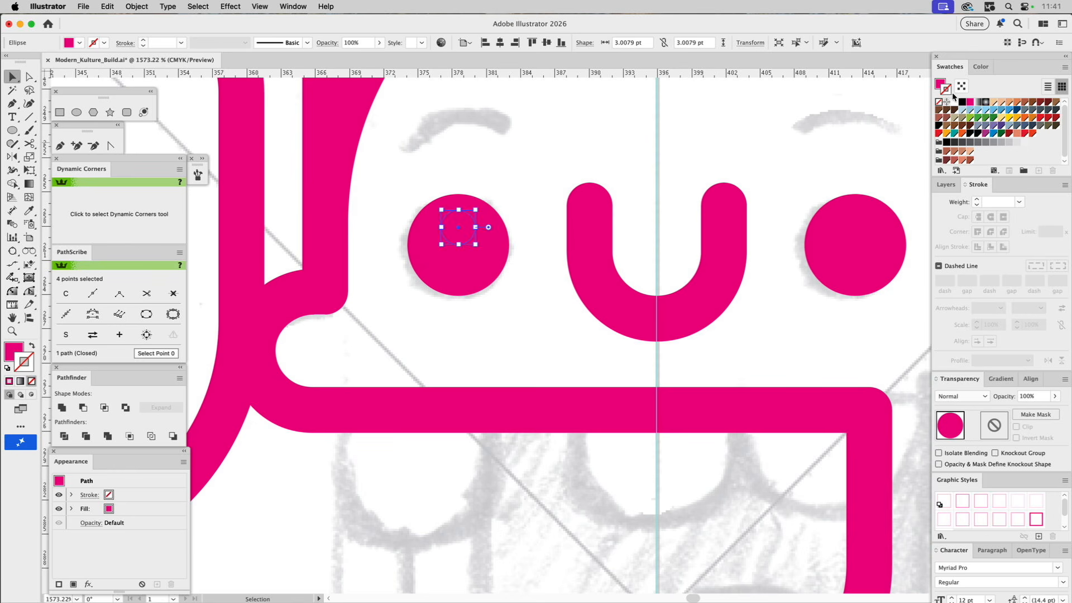
{"action": "left_click", "coordinate": [954, 102]}
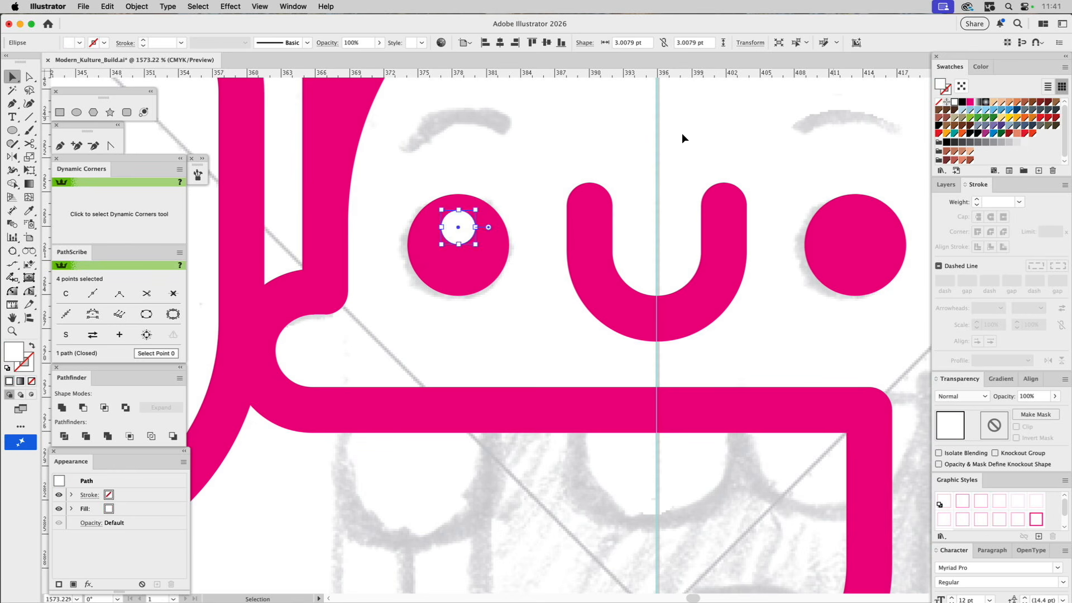
Reflect a copy of the white highlight across the vertical centre guide onto the right eye.
{"action": "left_click", "coordinate": [436, 230], "text": "shift"}
{"action": "left_click", "coordinate": [11, 156]}
{"action": "left_click", "coordinate": [656, 319]}
{"action": "left_click_drag", "start_coordinate": [656, 319], "coordinate": [658, 352]}
{"action": "left_click", "coordinate": [520, 182], "text": "super"}
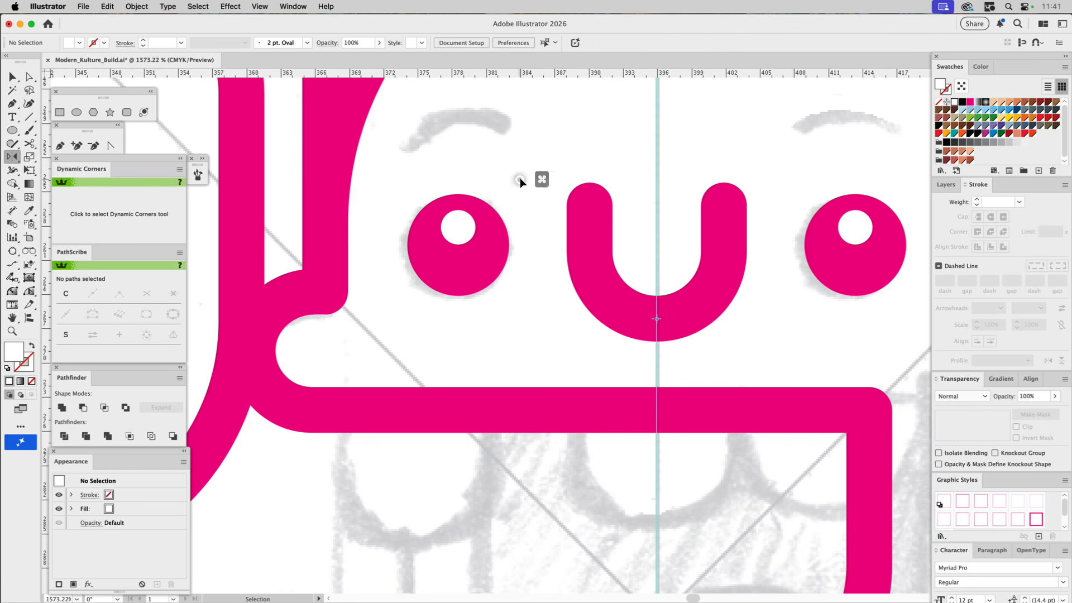
Enlarge a copy of the left eye circle to about 22.2 pt and apply the mouth line's 4 pt magenta stroke without fill.
{"action": "key", "text": "v"}
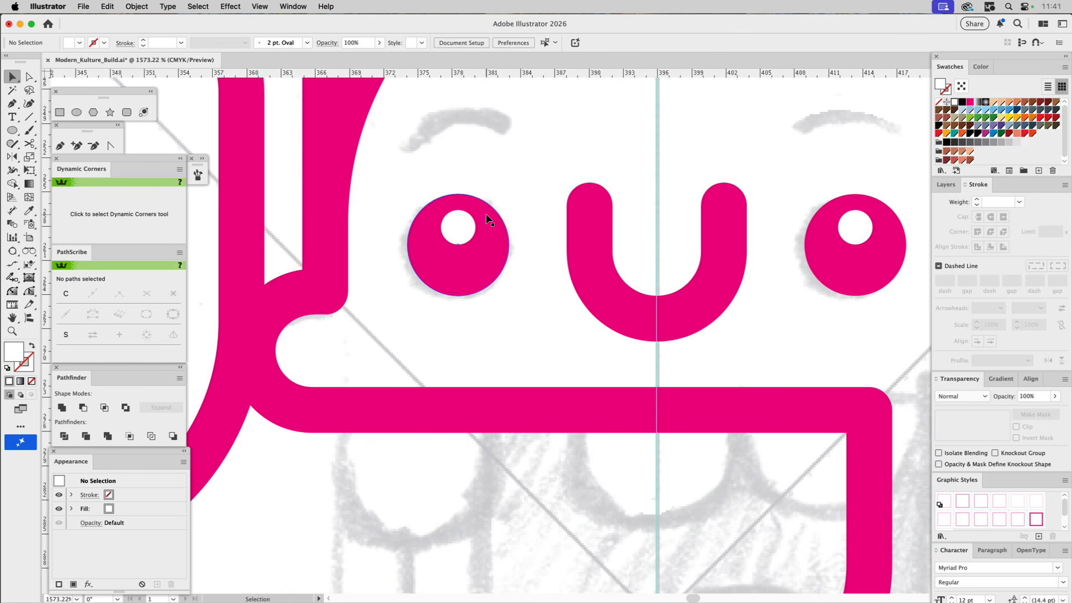
{"action": "left_click", "coordinate": [486, 214]}
{"action": "key", "text": "super+shift+bracketright"}
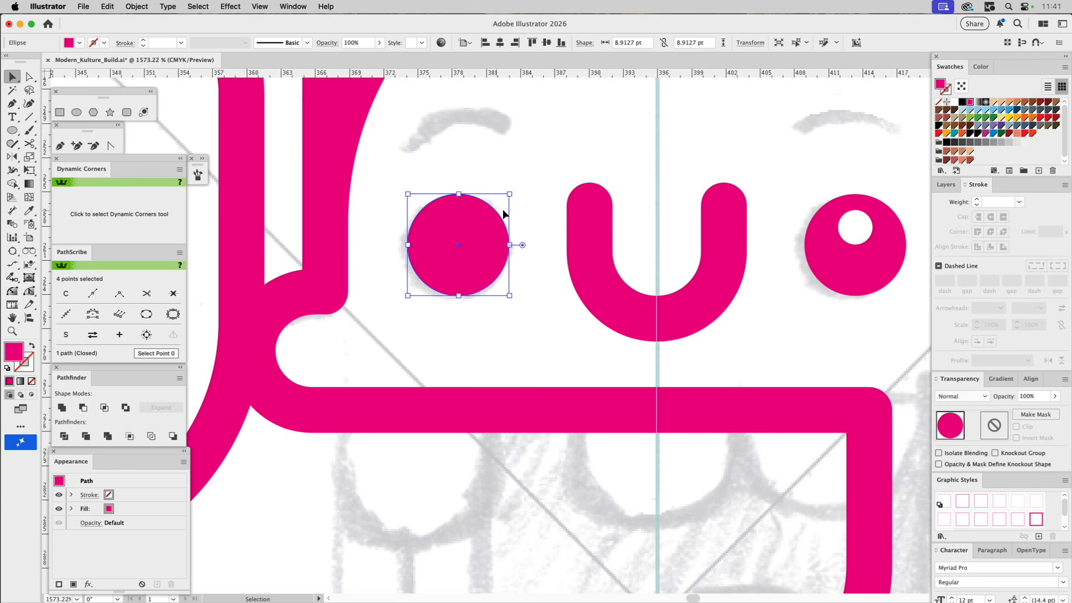
{"action": "left_click_drag", "start_coordinate": [511, 193], "coordinate": [585, 118]}
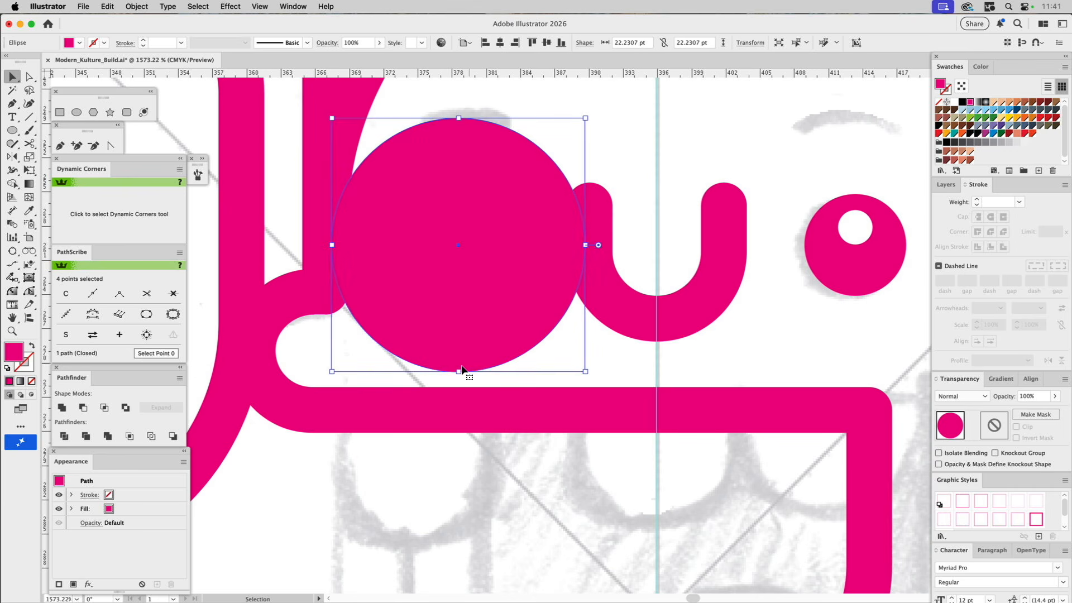
{"action": "key", "text": "i"}
{"action": "left_click", "coordinate": [420, 407]}
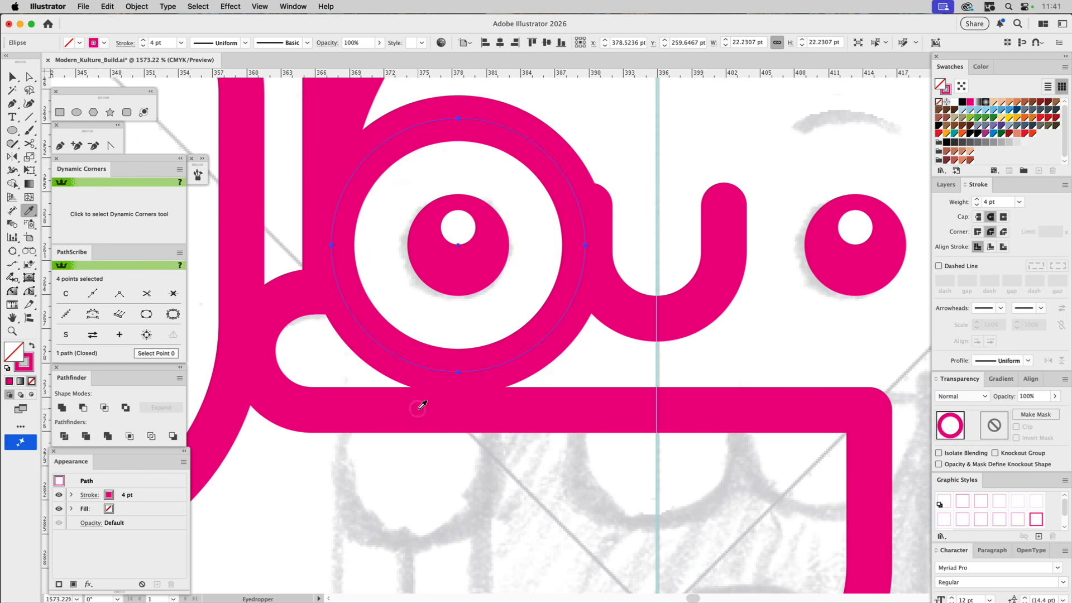
Draw a rectangle about 10.2 by 17.2 pt centred on the top of the large circle to mark the eyebrow's width.
{"action": "left_click", "coordinate": [59, 112]}
{"action": "left_click", "coordinate": [537, 85], "text": "super"}
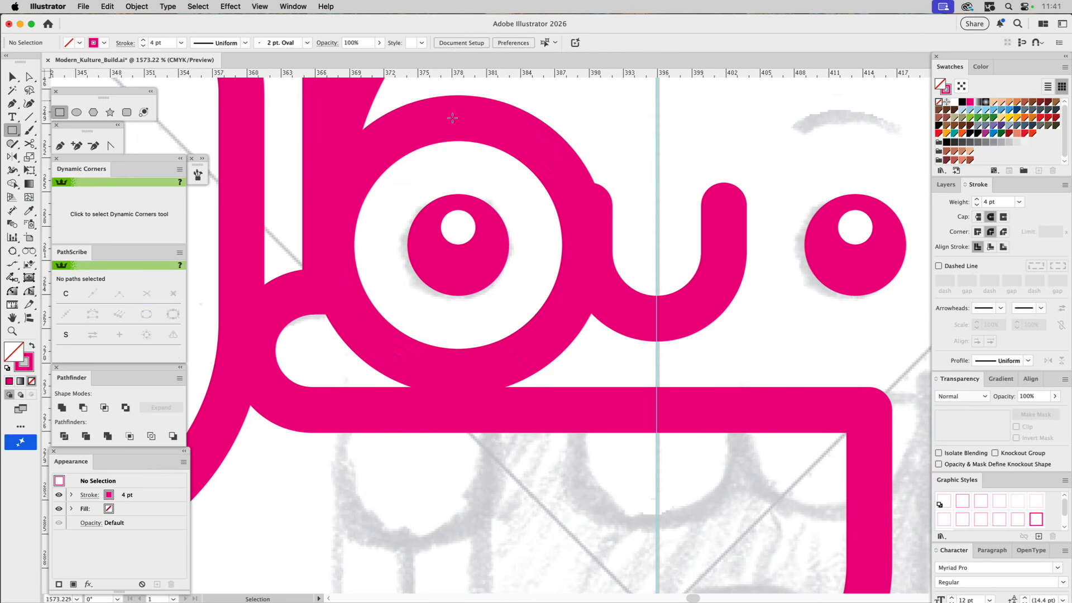
{"action": "left_click_drag", "start_coordinate": [458, 119], "coordinate": [517, 216]}
{"action": "key", "text": "v"}
{"action": "left_click_drag", "start_coordinate": [556, 175], "coordinate": [566, 233]}
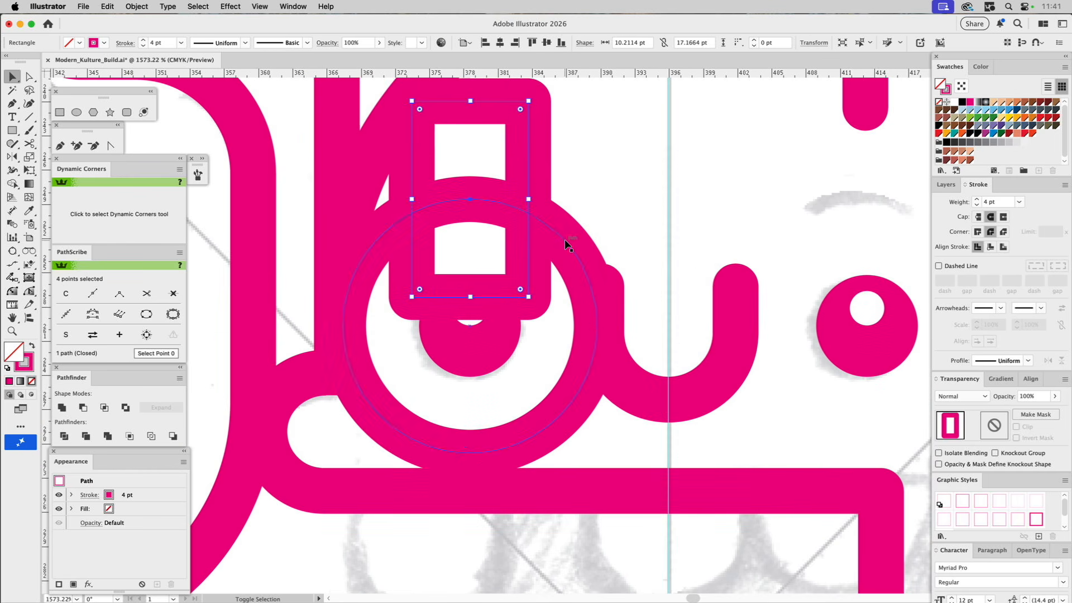
Remove the circle segment outside the rectangle with Shape Builder and delete the rectangle, leaving a curved left eyebrow.
{"action": "left_click", "coordinate": [566, 240], "text": "shift"}
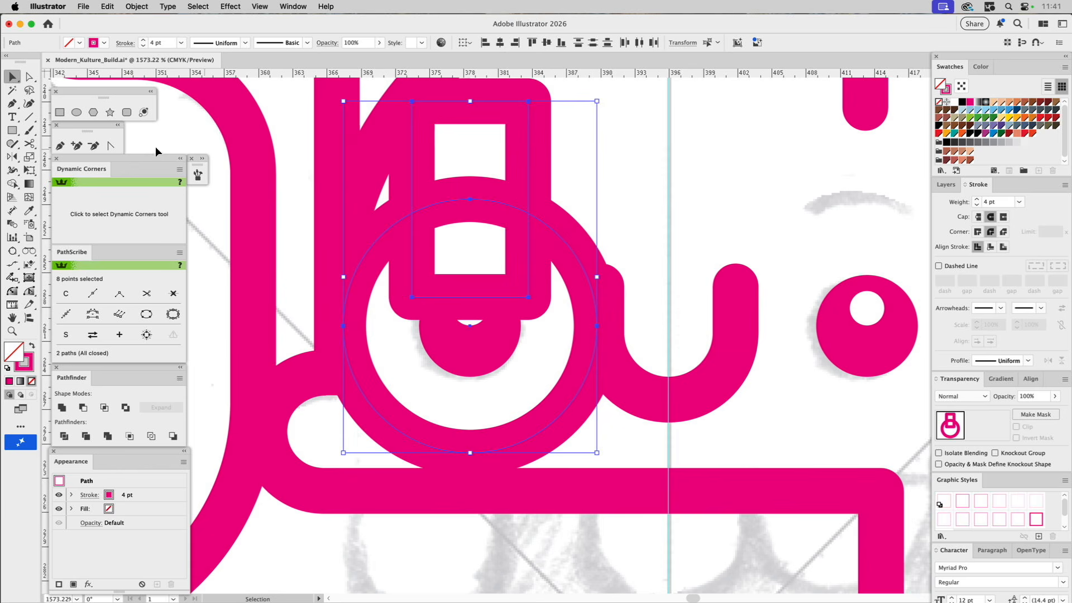
{"action": "left_click", "coordinate": [11, 184]}
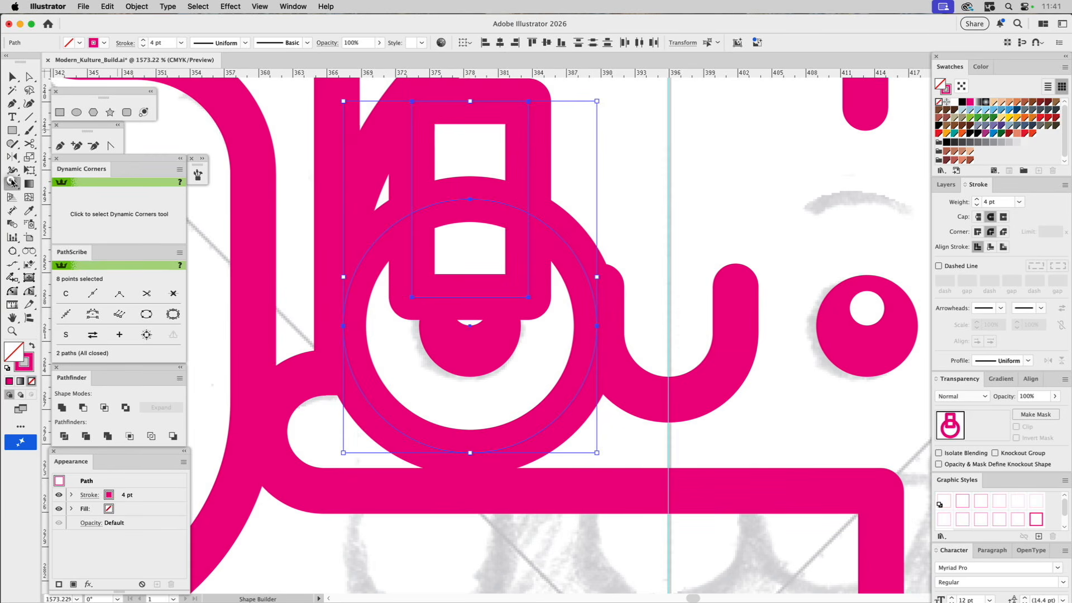
{"action": "left_click", "coordinate": [555, 237], "text": "alt"}
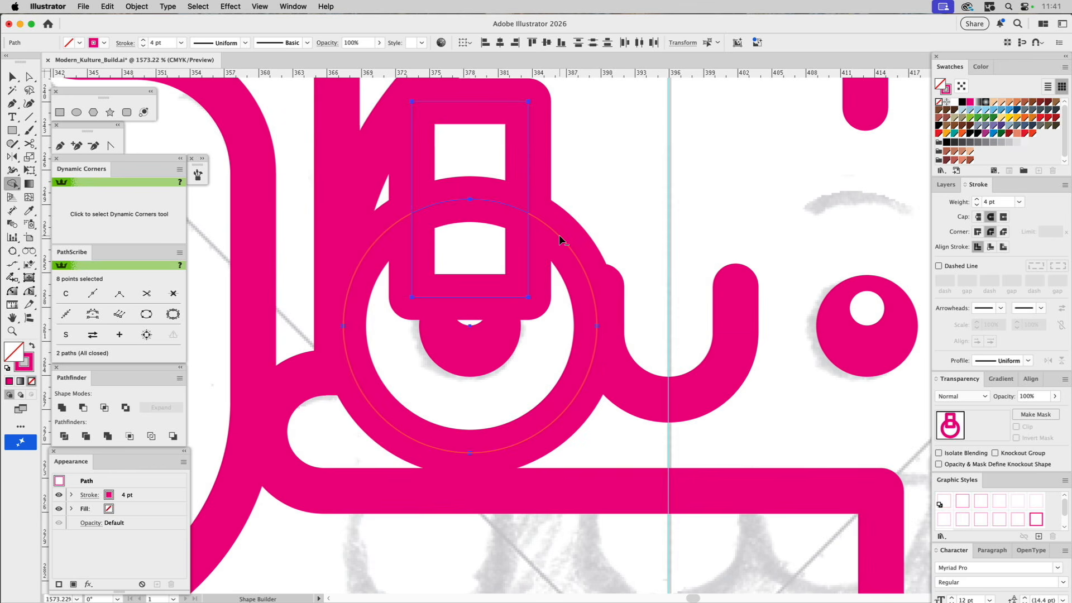
{"action": "key", "text": "v"}
{"action": "left_click", "coordinate": [597, 140]}
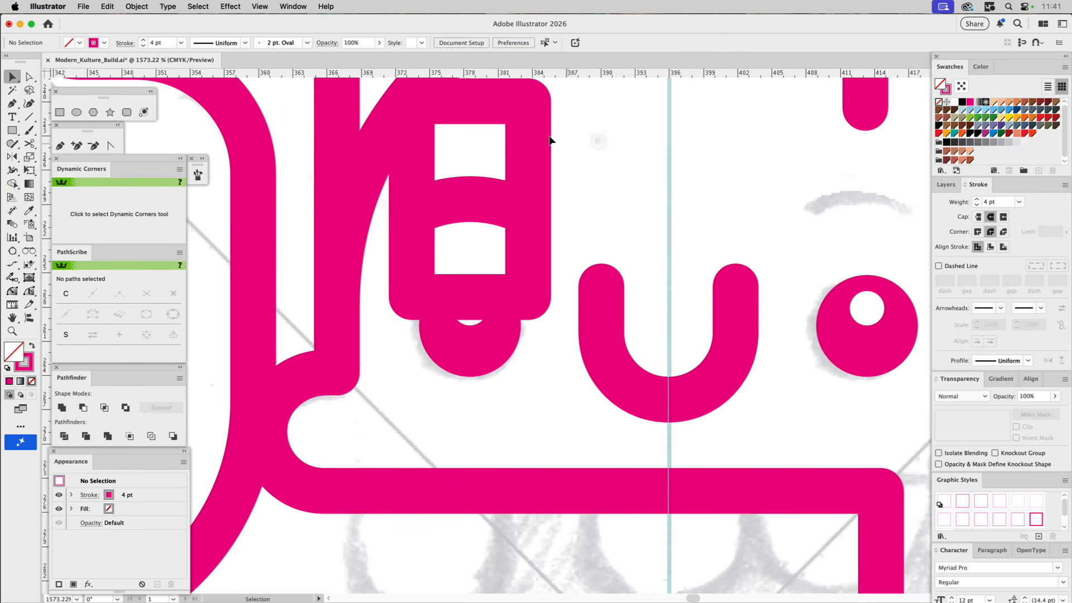
{"action": "left_click", "coordinate": [530, 136]}
{"action": "key", "text": "Delete"}
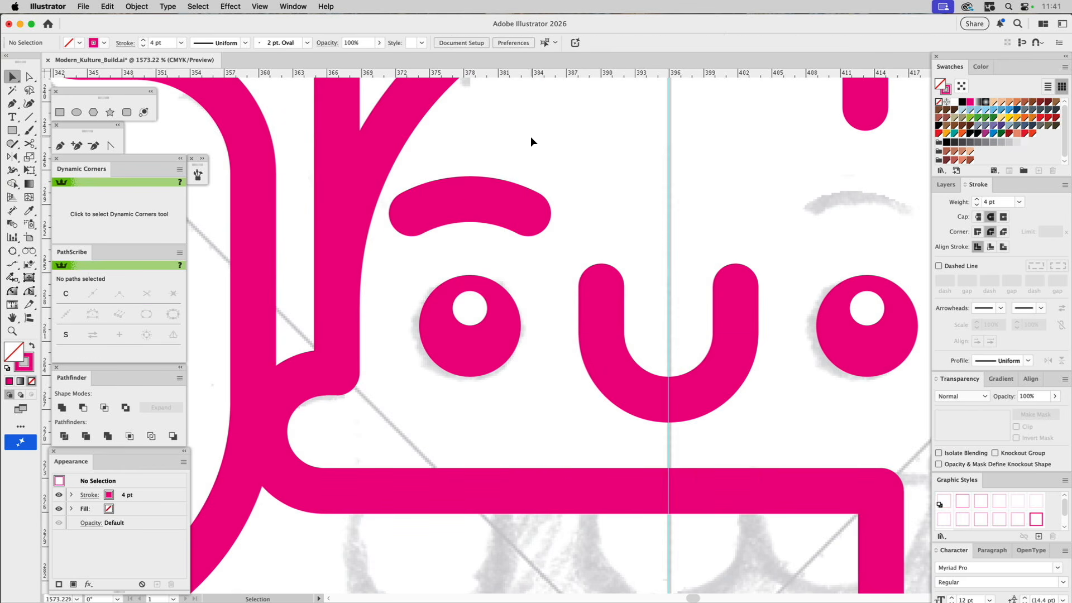
Shorten both ends of the curved left eyebrow along its arc with the Extend Path Tool.
{"action": "left_click", "coordinate": [429, 209]}
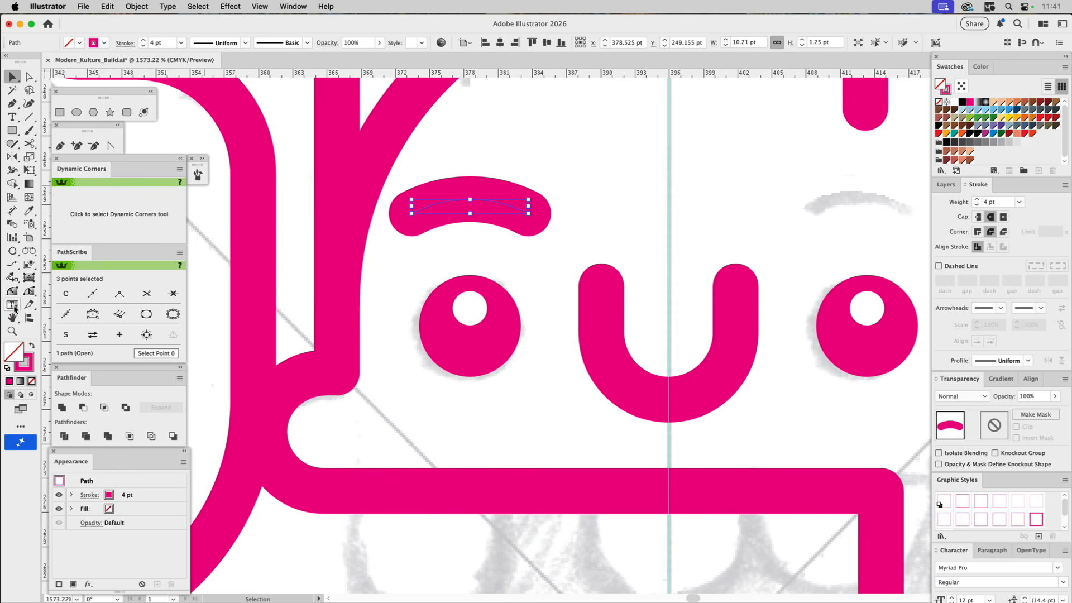
{"action": "left_click", "coordinate": [26, 292]}
{"action": "left_click_drag", "start_coordinate": [27, 291], "coordinate": [59, 305]}
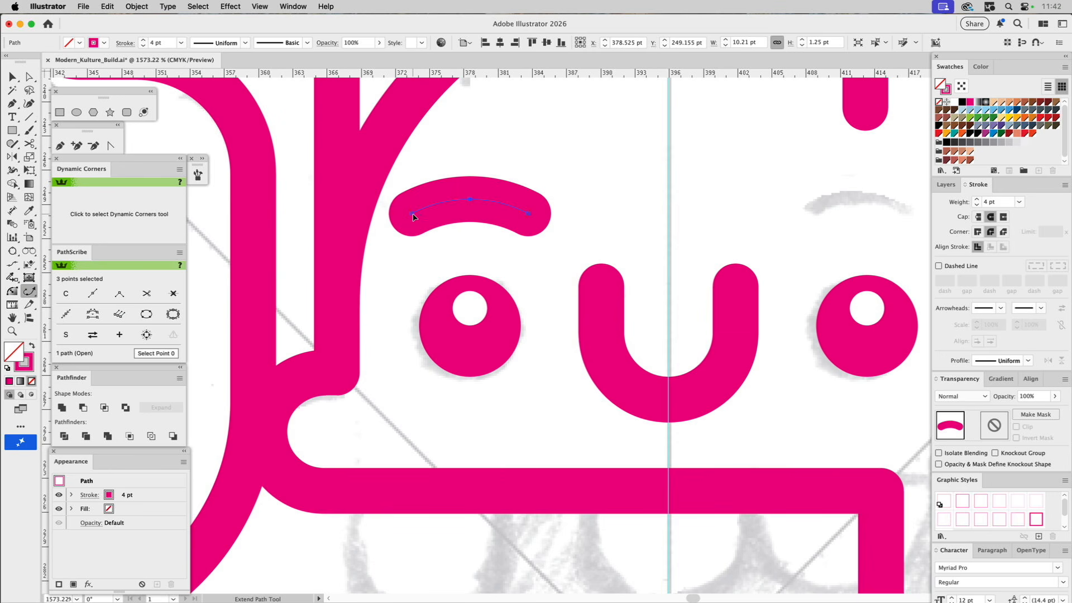
{"action": "left_click_drag", "start_coordinate": [413, 216], "coordinate": [430, 210]}
{"action": "left_click_drag", "start_coordinate": [529, 216], "coordinate": [510, 211]}
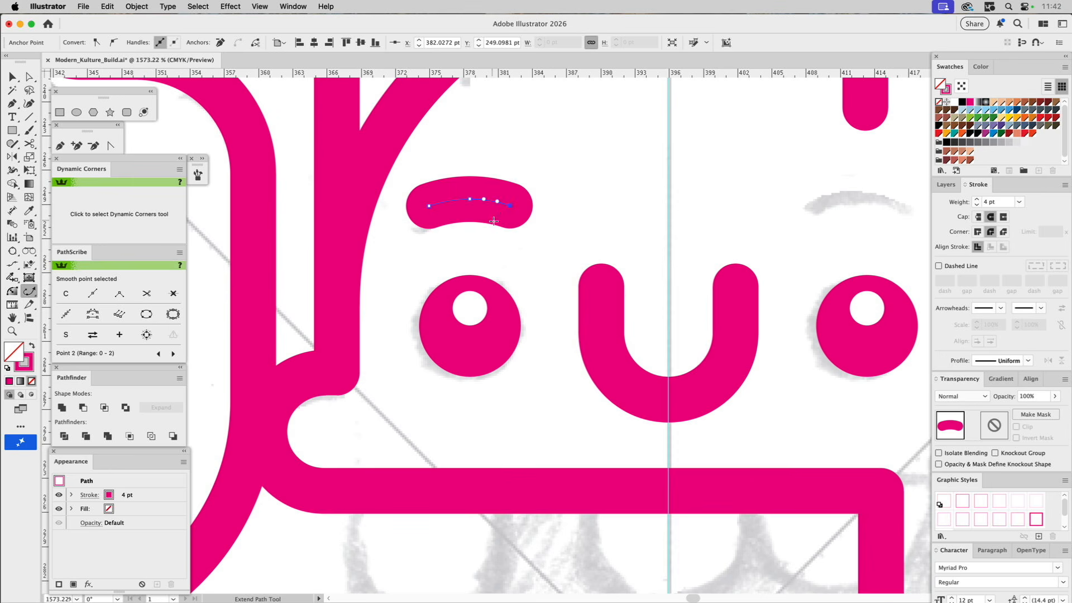
{"action": "left_click", "coordinate": [519, 258], "text": "super"}
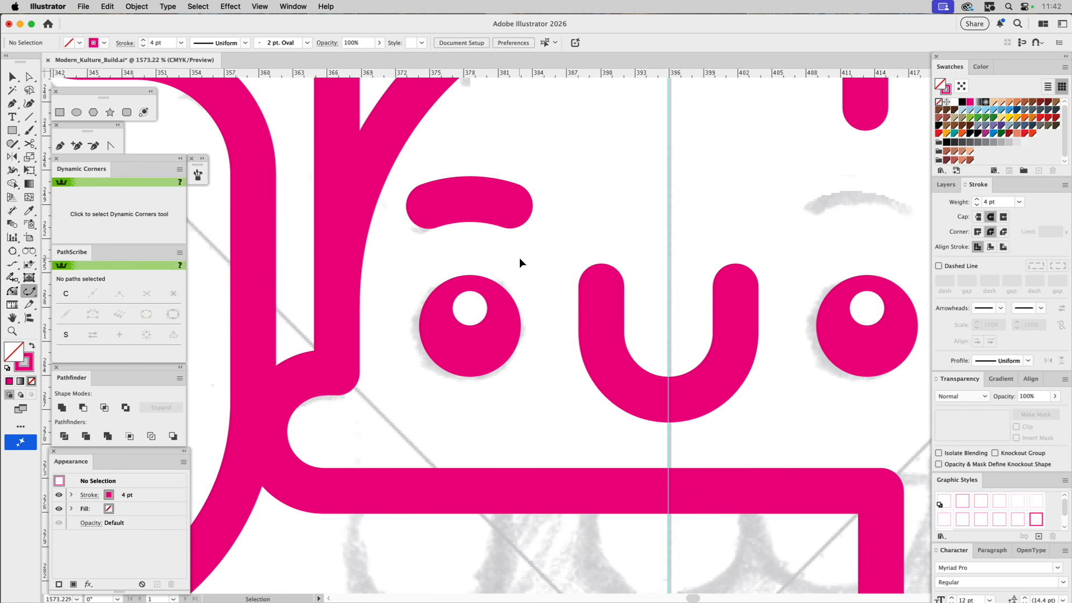
Review the face within the whole artwork and delete the curved left eyebrow.
{"action": "key", "text": "super+0"}
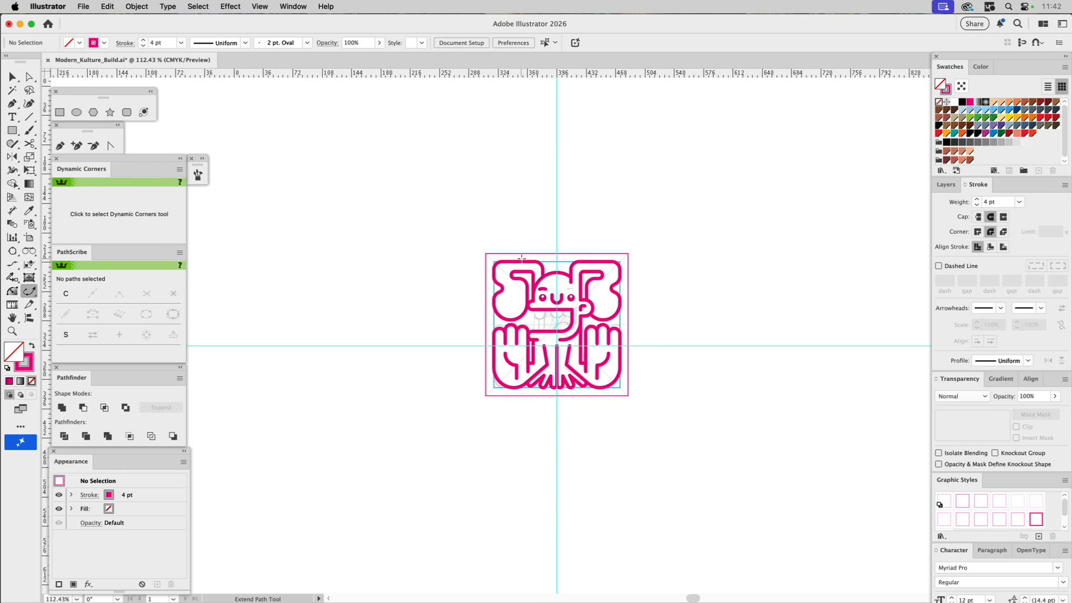
{"action": "left_click", "coordinate": [11, 330]}
{"action": "left_click_drag", "start_coordinate": [513, 256], "coordinate": [608, 340]}
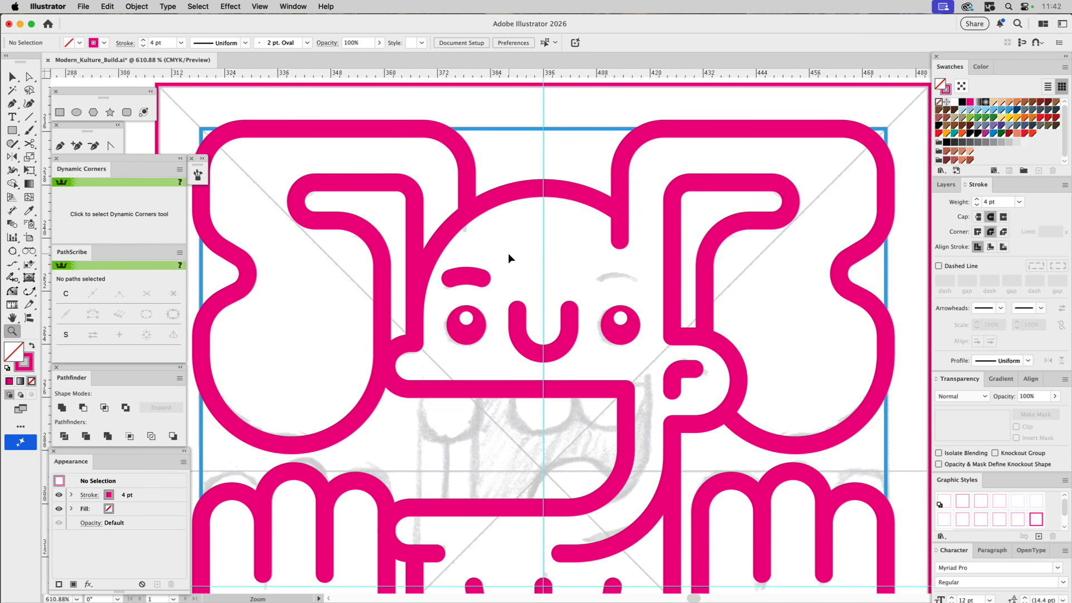
{"action": "key", "text": "v"}
{"action": "left_click", "coordinate": [469, 280]}
{"action": "key", "text": "Delete"}
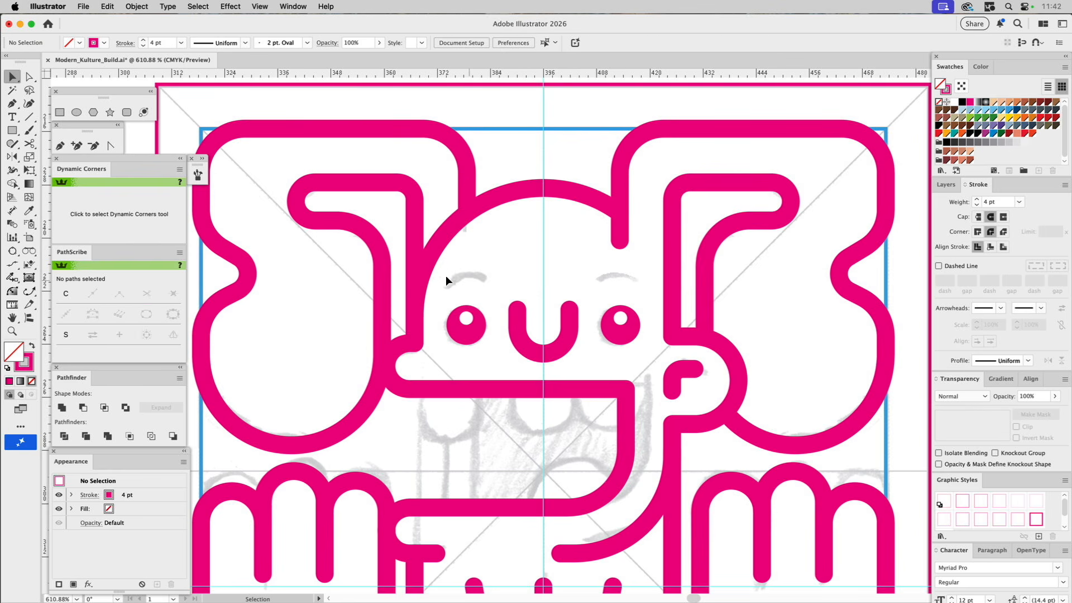
Draw a horizontal line about 7.8 pt long centred on the left eye and move it straight up onto the sketched eyebrow.
{"action": "left_click", "coordinate": [29, 116]}
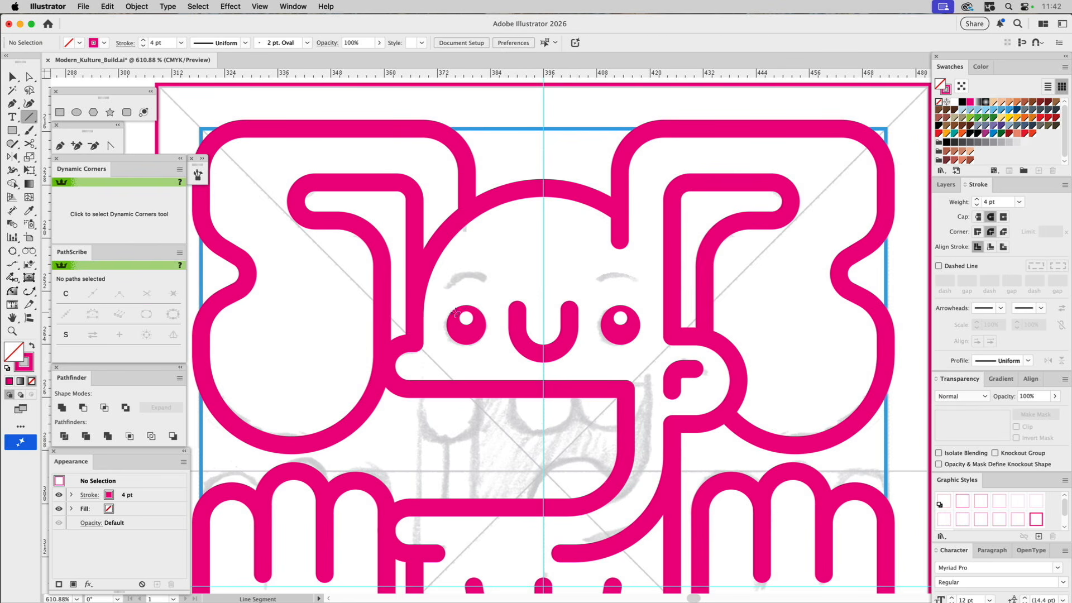
{"action": "left_click_drag", "start_coordinate": [466, 305], "coordinate": [484, 305]}
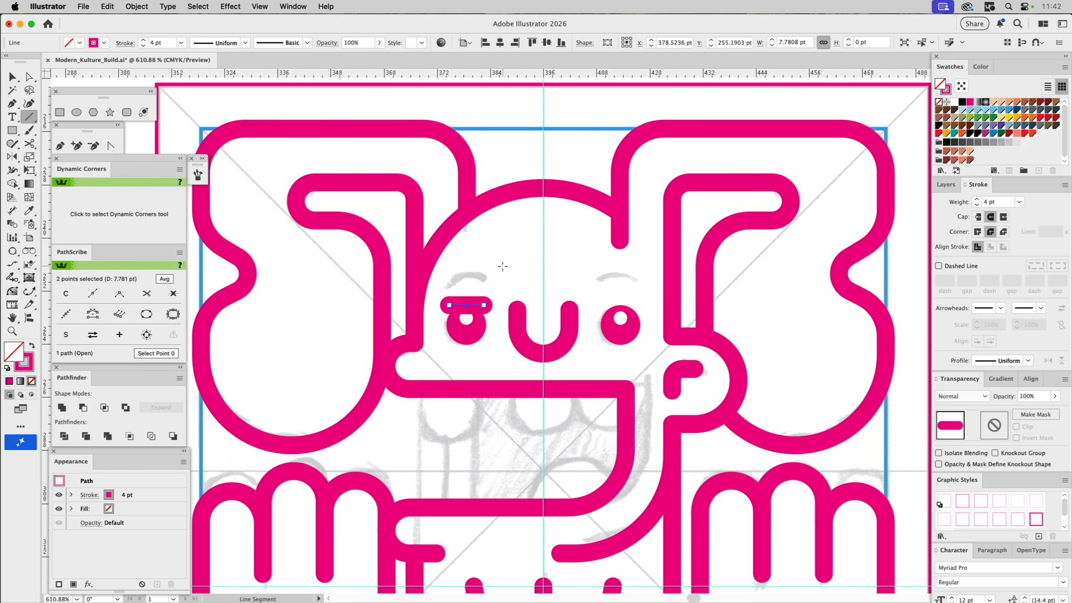
{"action": "key", "text": "v"}
{"action": "left_click", "coordinate": [501, 266]}
{"action": "left_click_drag", "start_coordinate": [485, 306], "coordinate": [485, 285]}
Reflect a copy of the straight left eyebrow across the vertical centre guide above the right eye.
{"action": "key", "text": "o"}
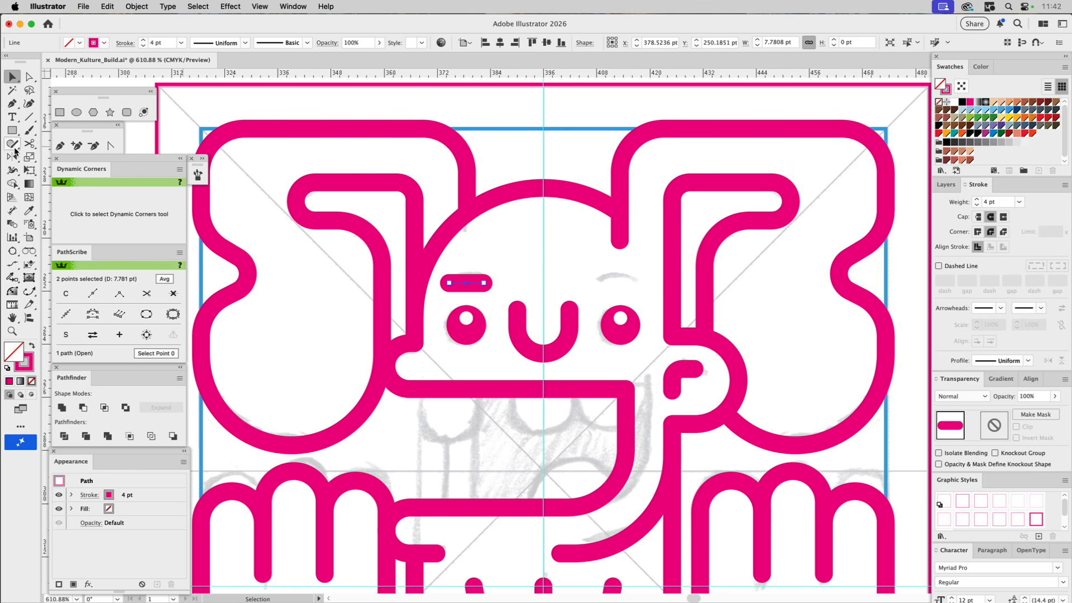
{"action": "left_click", "coordinate": [543, 353]}
{"action": "left_click", "coordinate": [544, 370], "text": "alt+shift"}
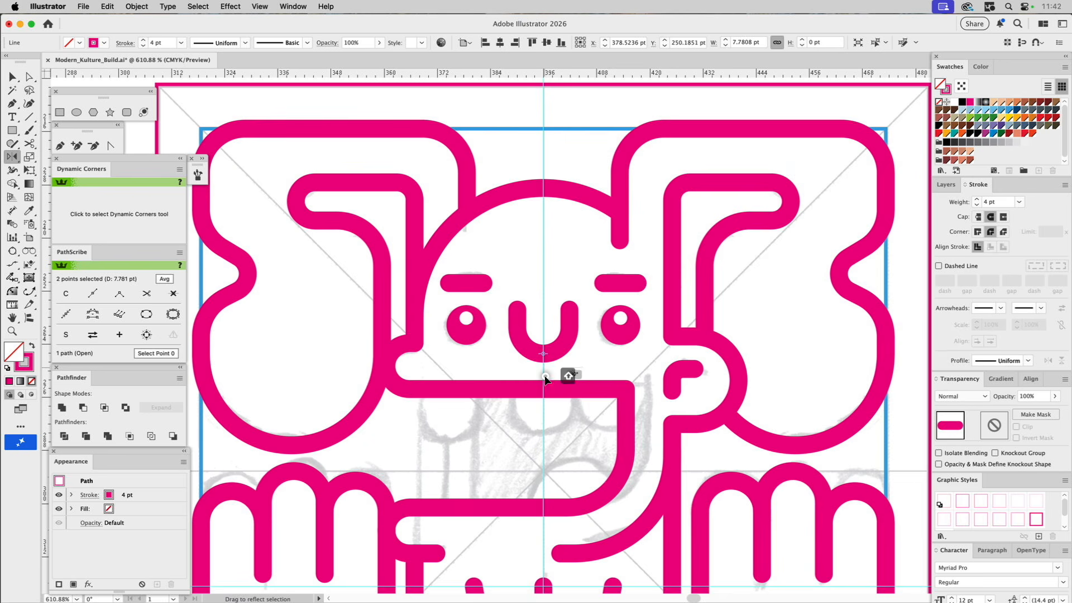
Shorten both straight eyebrows by nudging the right end point of each one slightly to the left.
{"action": "left_click", "coordinate": [527, 246], "text": "super"}
{"action": "scroll", "coordinate": [527, 246], "scroll_direction": "down", "scroll_amount": 5}
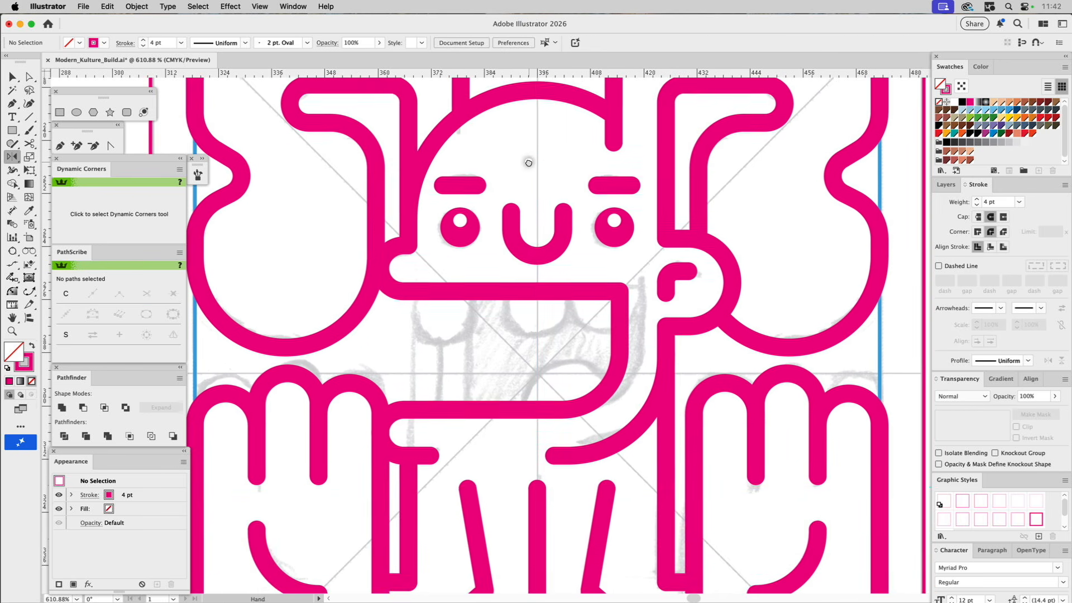
{"action": "key", "text": "a"}
{"action": "left_click_drag", "start_coordinate": [490, 173], "coordinate": [477, 202]}
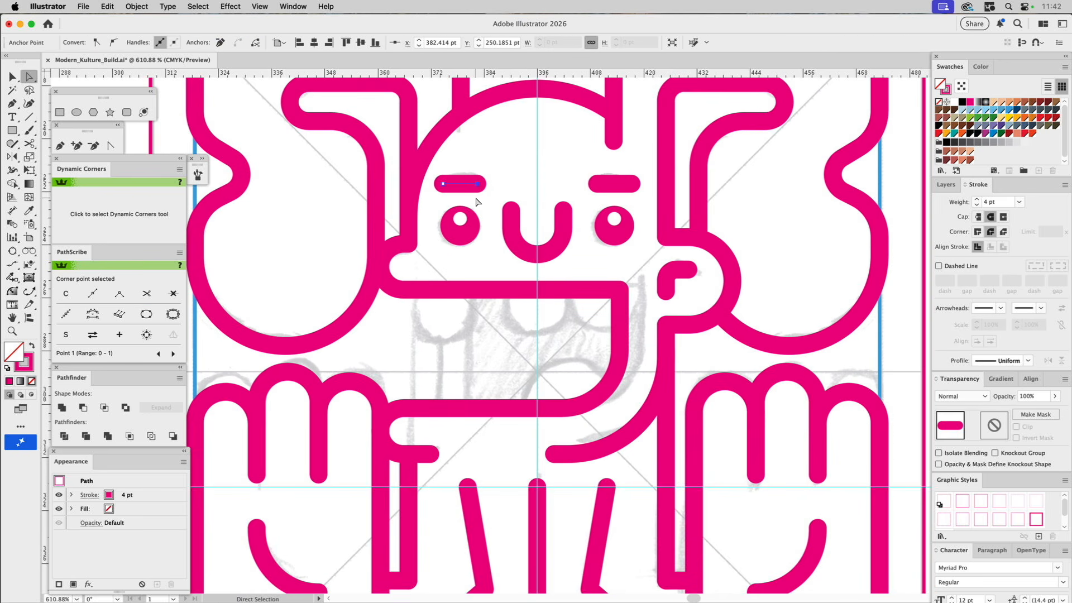
{"action": "key", "text": "Left"}
{"action": "key", "text": "Left"}
{"action": "left_click_drag", "start_coordinate": [633, 173], "coordinate": [624, 199]}
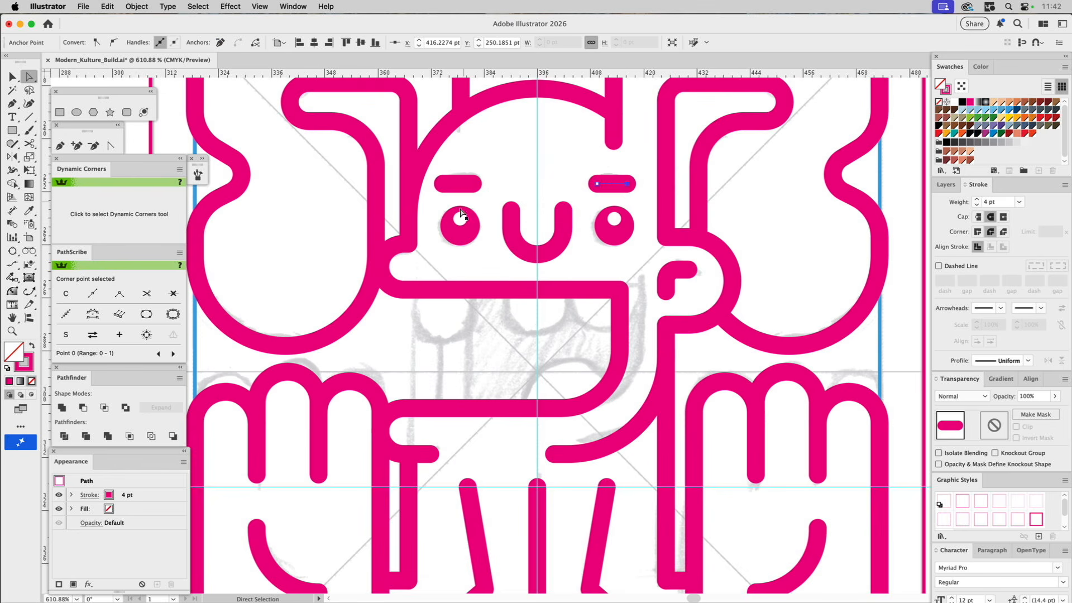
Centre each eyebrow horizontally over its own eye, using the eye as the fixed key object.
{"action": "key", "text": "v"}
{"action": "left_click", "coordinate": [474, 233]}
{"action": "left_click", "coordinate": [463, 186], "text": "shift"}
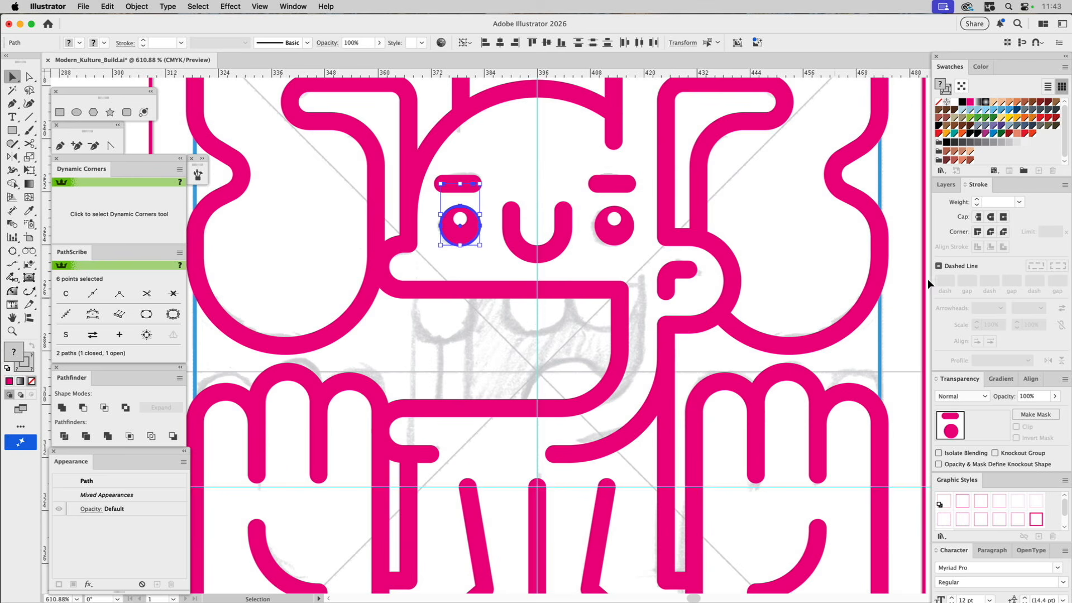
{"action": "left_click", "coordinate": [1029, 380]}
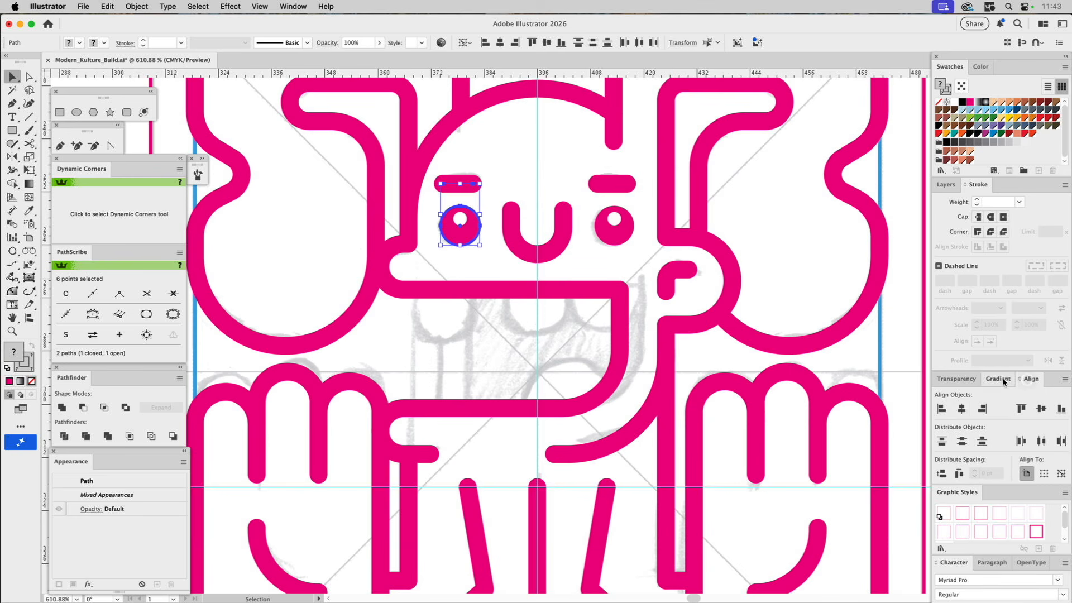
{"action": "left_click", "coordinate": [961, 409]}
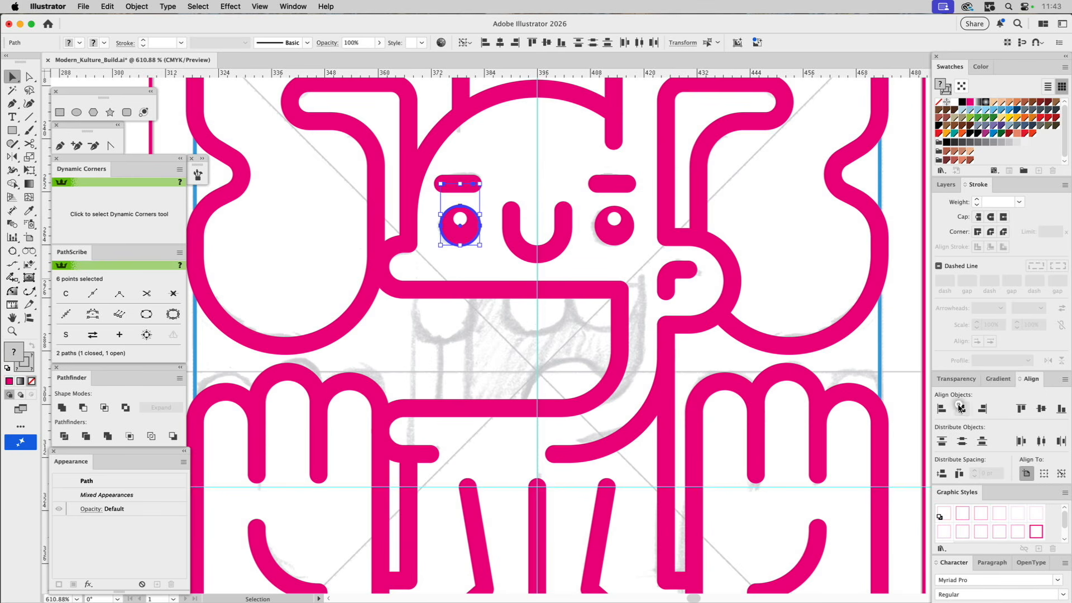
{"action": "left_click", "coordinate": [628, 184]}
{"action": "left_click", "coordinate": [630, 224], "text": "shift"}
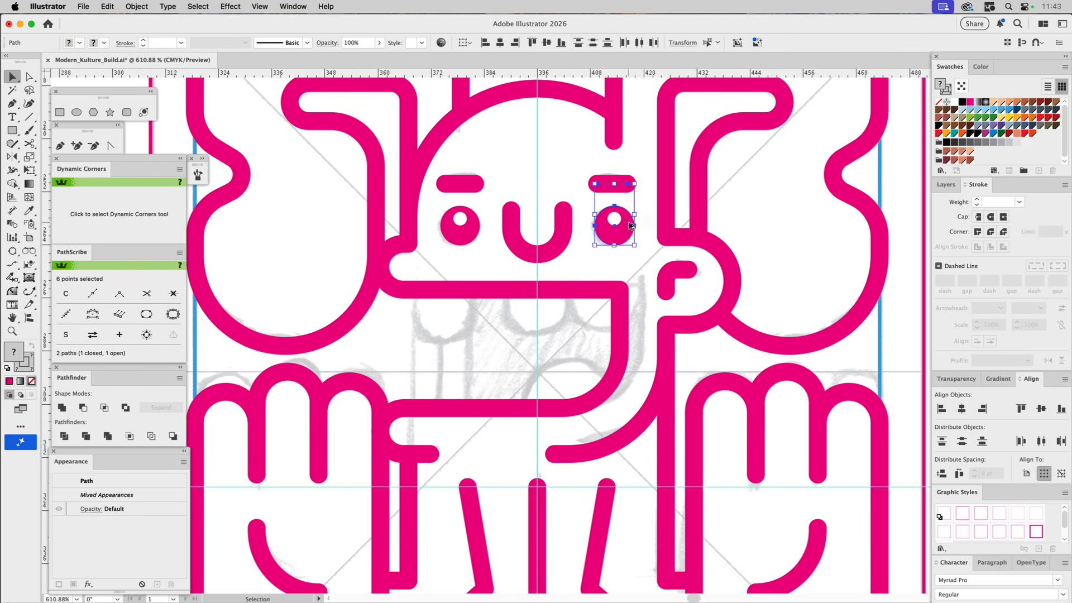
{"action": "left_click", "coordinate": [961, 409]}
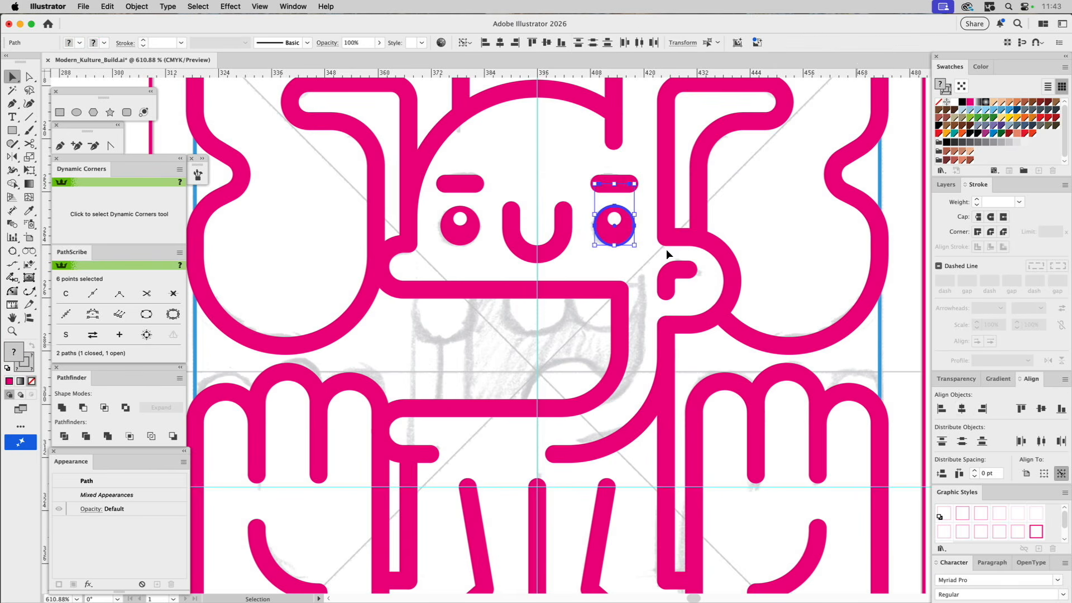
{"action": "left_click", "coordinate": [541, 150]}
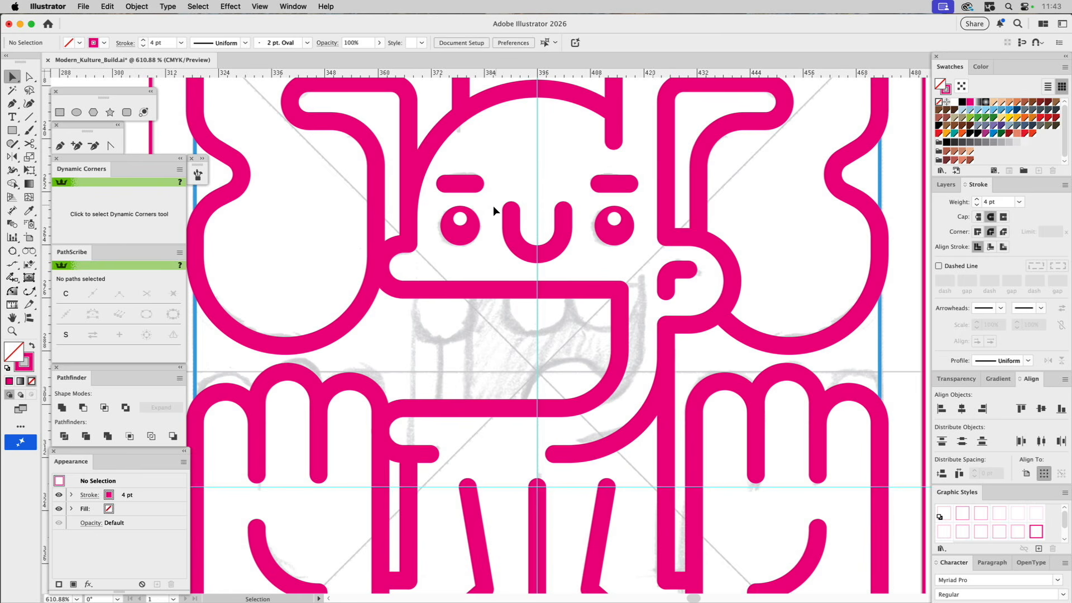
Copy the U-shaped nose and snap the copy under the left part of the upper mouth line as a tooth.
{"action": "left_click", "coordinate": [510, 216]}
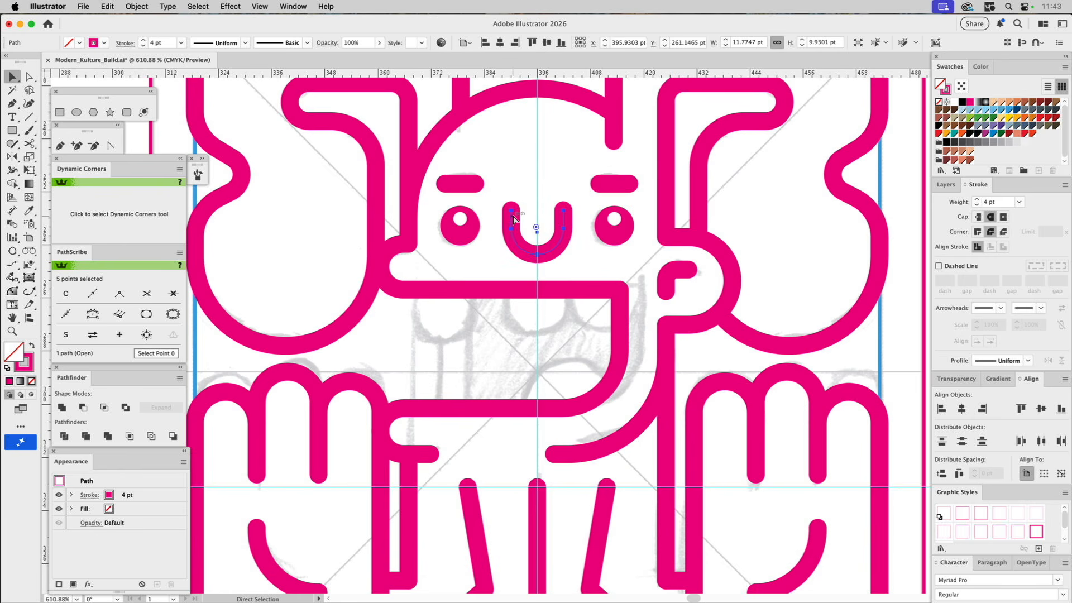
{"action": "key", "text": "super+v"}
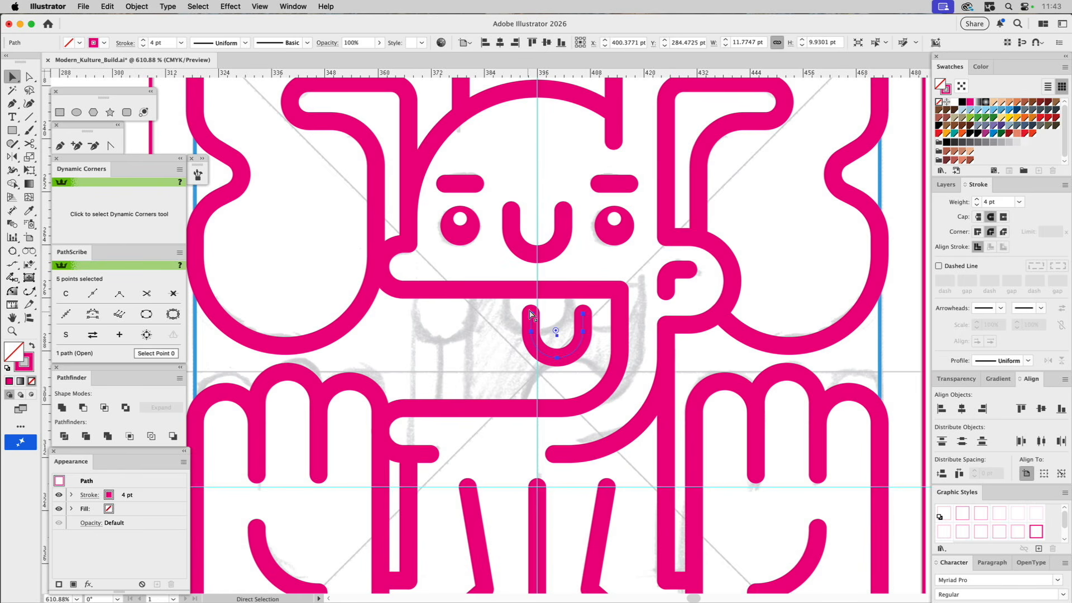
{"action": "left_click_drag", "start_coordinate": [533, 316], "coordinate": [416, 288]}
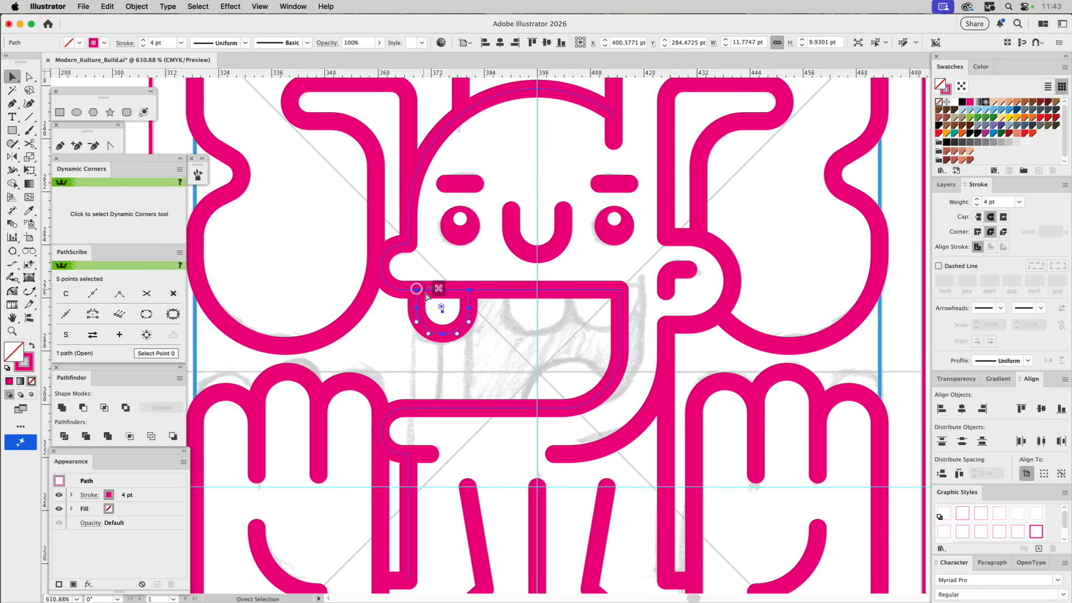
Apply the outer frame's 0.75 pt stroke to the tooth and scale it up from its top centre to about 14.2 by 12 pt.
{"action": "key", "text": "i"}
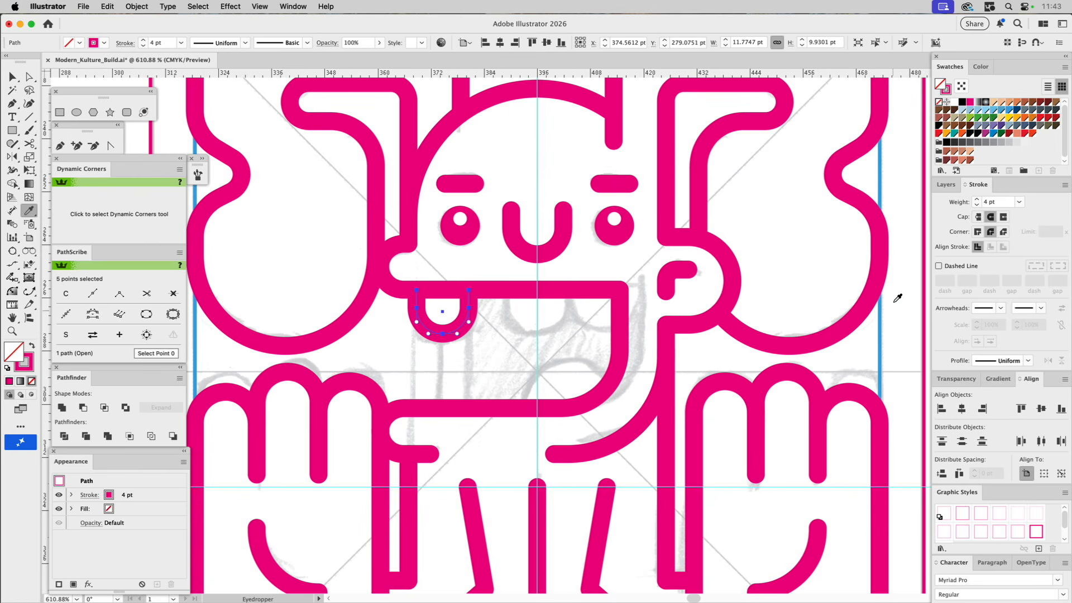
{"action": "left_click", "coordinate": [928, 287]}
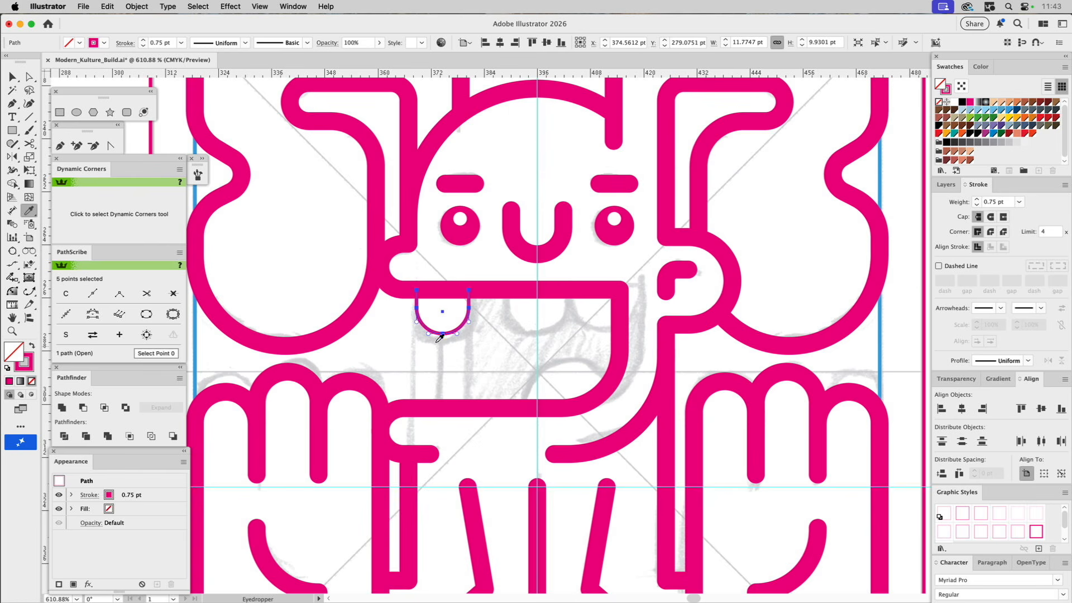
{"action": "key", "text": "v"}
{"action": "left_click_drag", "start_coordinate": [445, 336], "coordinate": [447, 344]}
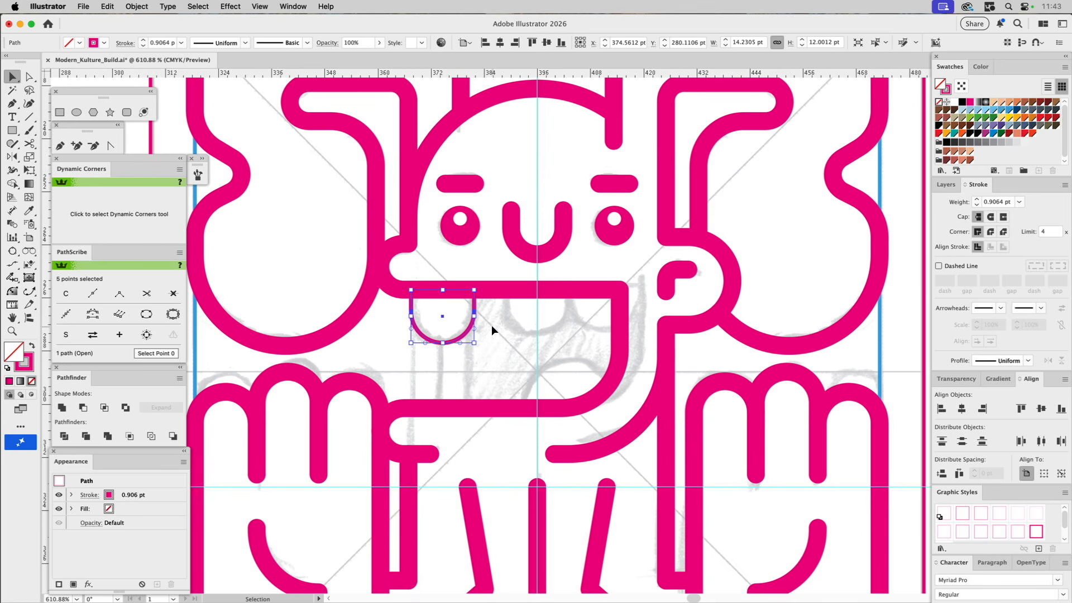
Duplicate the tooth twice along the upper mouth line and trim the last copy's overhang past the mouth's right side with Shape Builder.
{"action": "left_click_drag", "start_coordinate": [474, 322], "coordinate": [567, 316]}
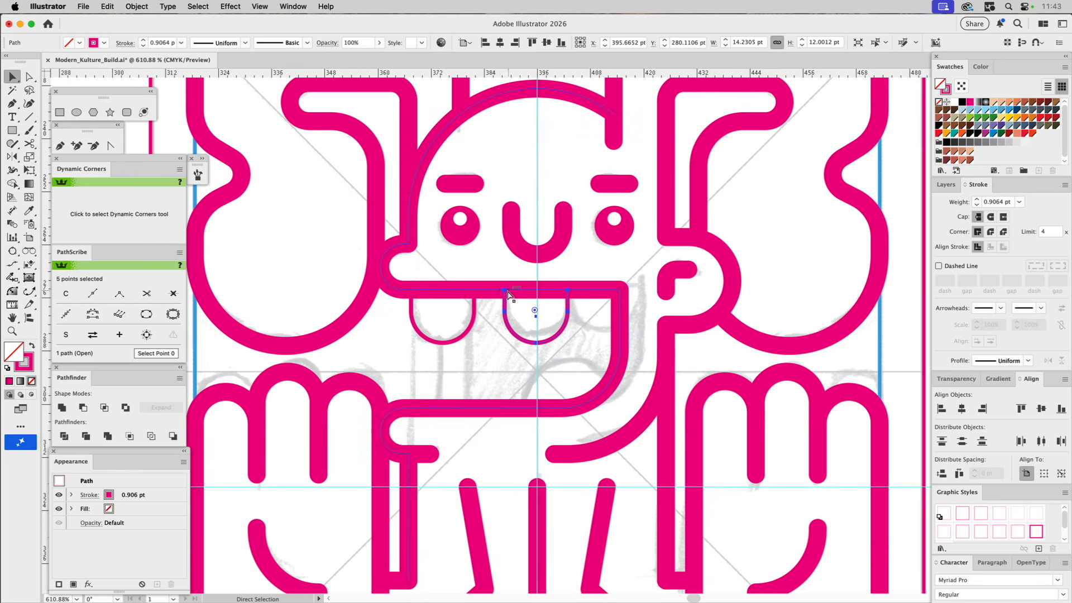
{"action": "left_click_drag", "start_coordinate": [514, 296], "coordinate": [568, 294]}
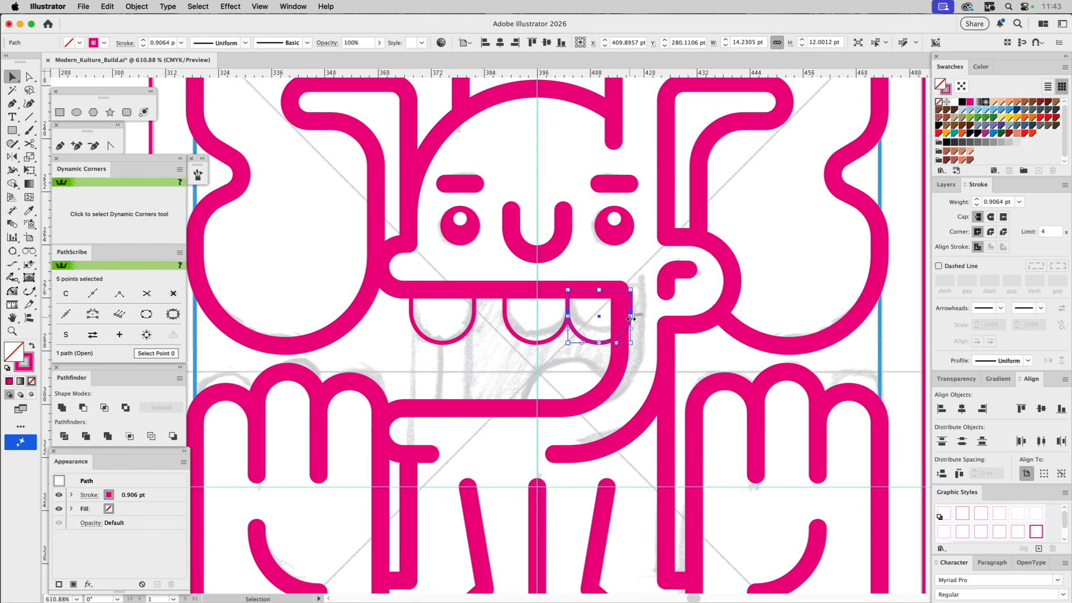
{"action": "left_click", "coordinate": [620, 353], "text": "shift"}
{"action": "left_click", "coordinate": [14, 185]}
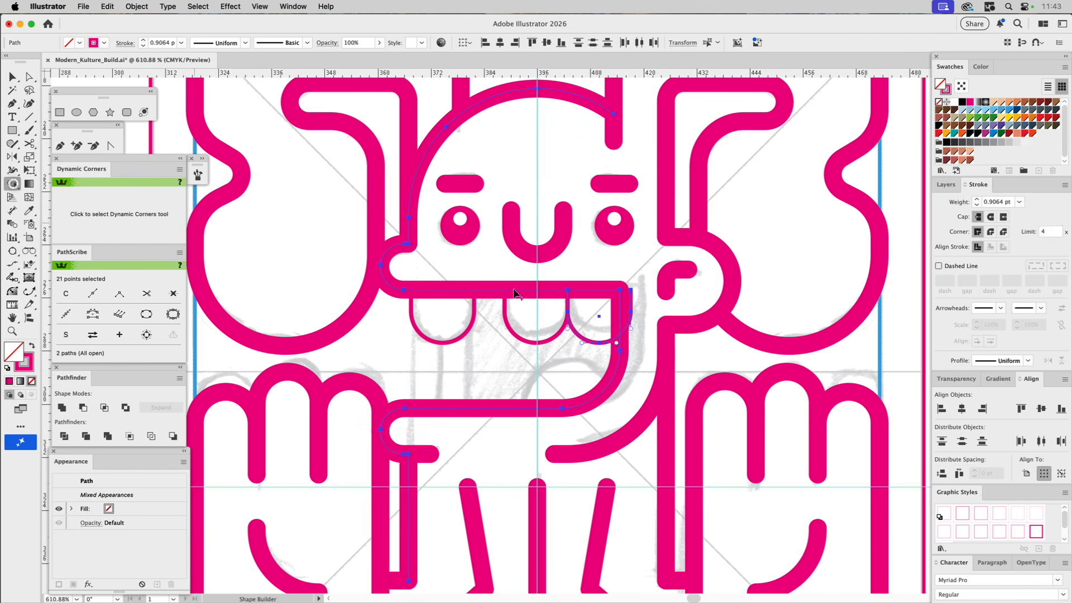
{"action": "left_click", "coordinate": [628, 328], "text": "alt"}
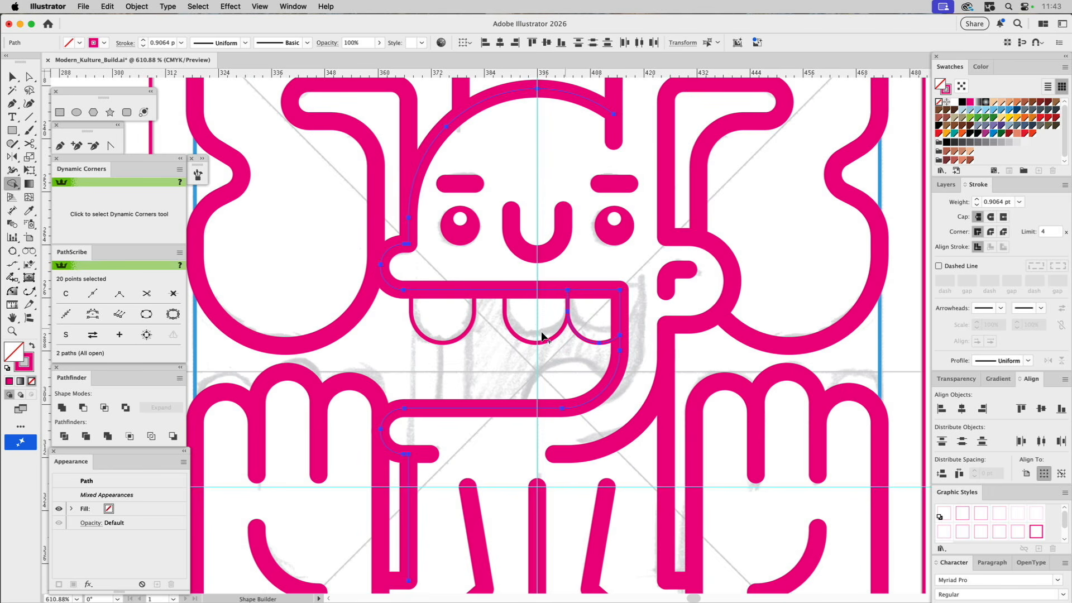
{"action": "key", "text": "a"}
{"action": "key", "text": "v"}
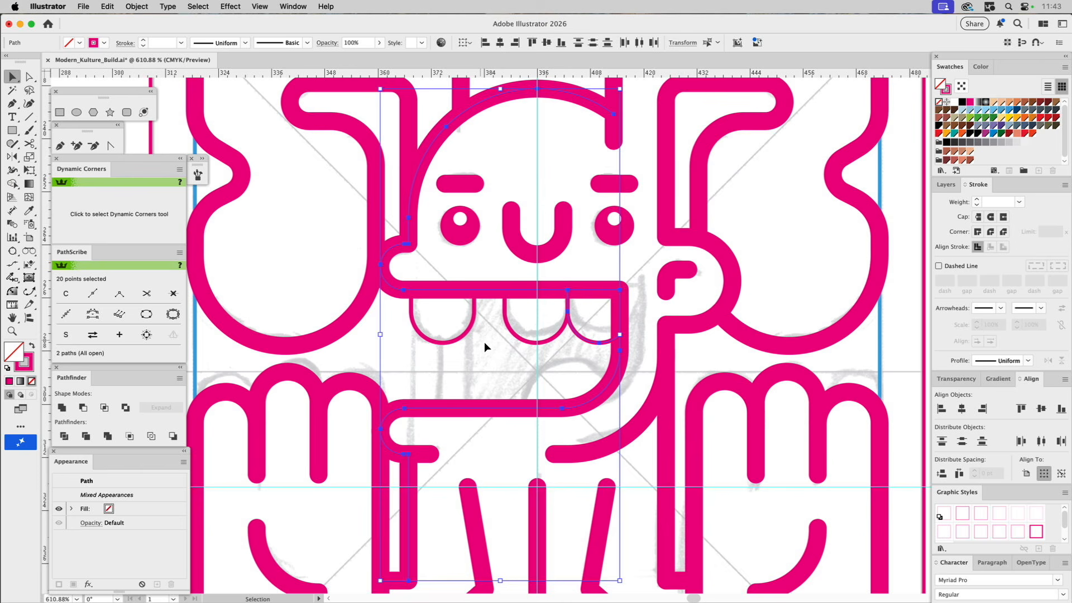
{"action": "left_click", "coordinate": [484, 341]}
Copy the right eyebrow's 4 pt stroke onto all three teeth and set their stroke ends to butt cap.
{"action": "left_click_drag", "start_coordinate": [454, 326], "coordinate": [590, 344]}
{"action": "key", "text": "i"}
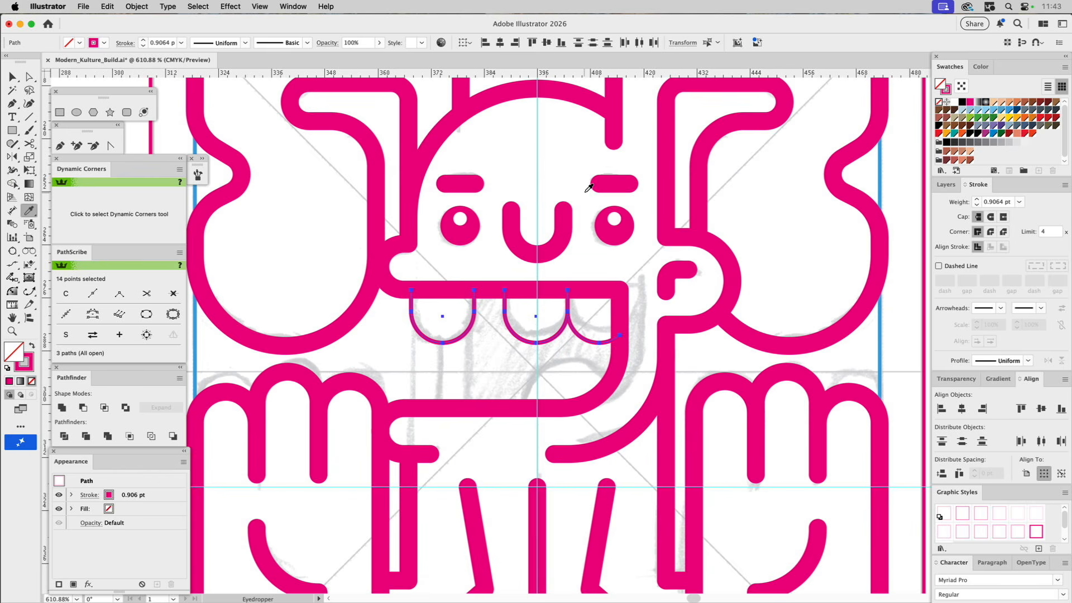
{"action": "left_click", "coordinate": [612, 182]}
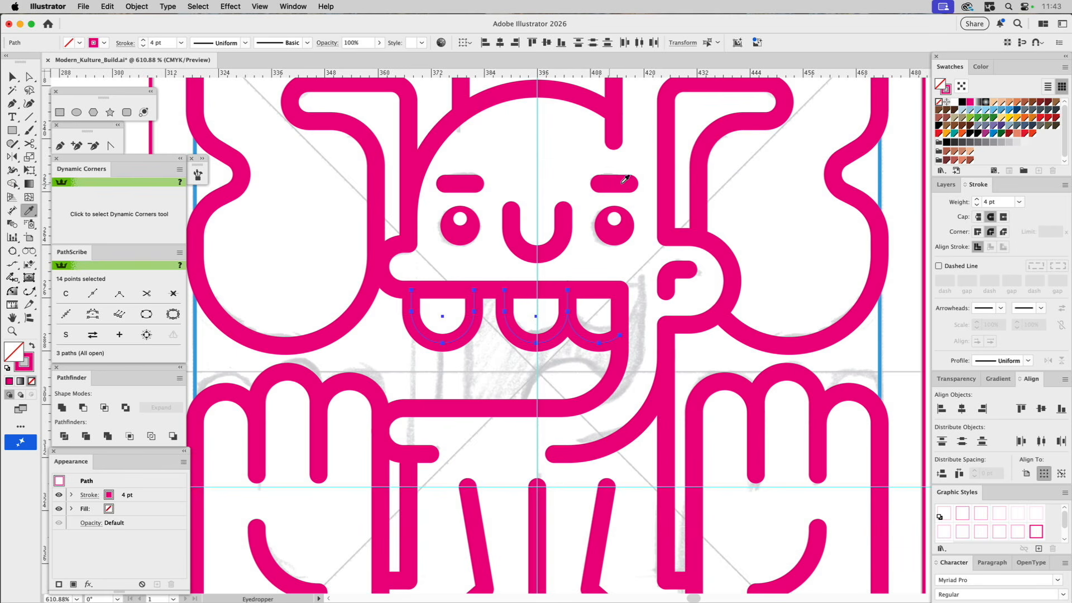
{"action": "left_click", "coordinate": [978, 217]}
{"action": "left_click", "coordinate": [371, 330], "text": "super"}
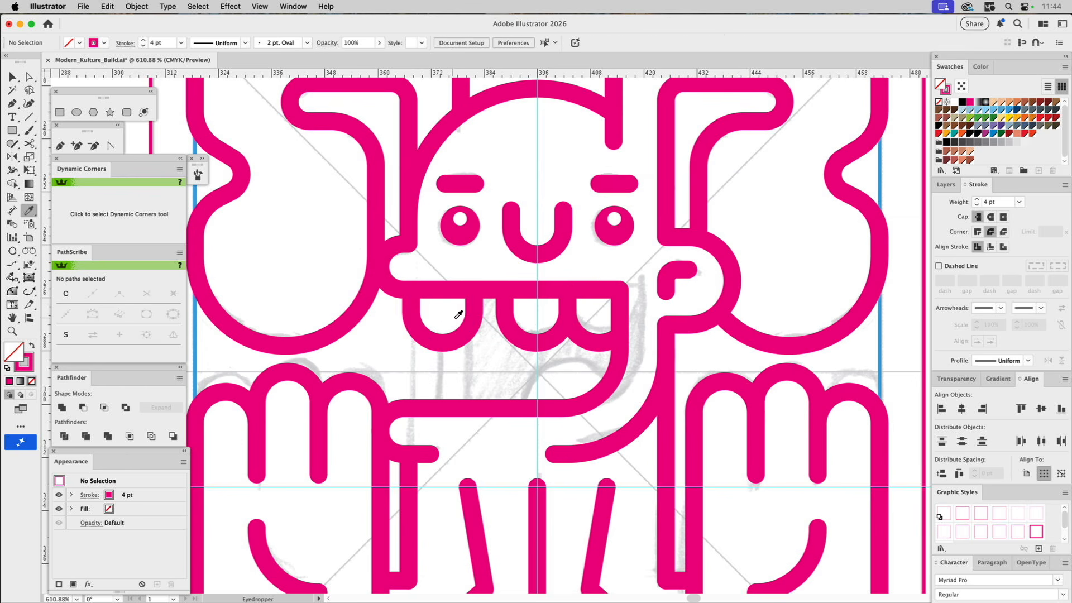
Draw two vertical lines down to the lower mouth line, about 14.7 pt long below the left tooth and about 23.4 pt long beside it.
{"action": "left_click_drag", "start_coordinate": [487, 334], "coordinate": [430, 247]}
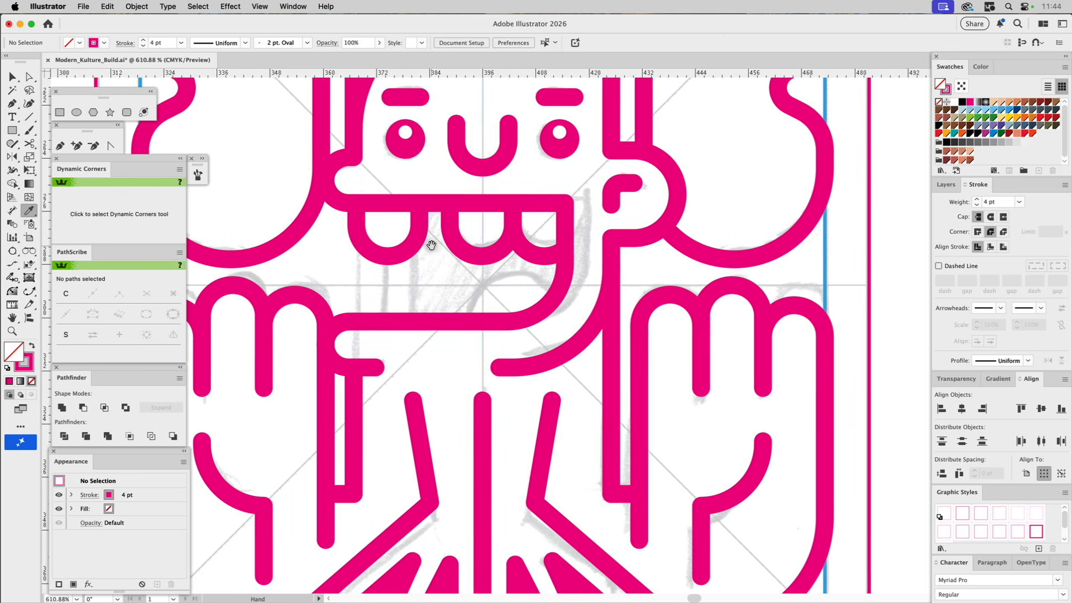
{"action": "left_click", "coordinate": [29, 117]}
{"action": "left_click_drag", "start_coordinate": [388, 257], "coordinate": [385, 323]}
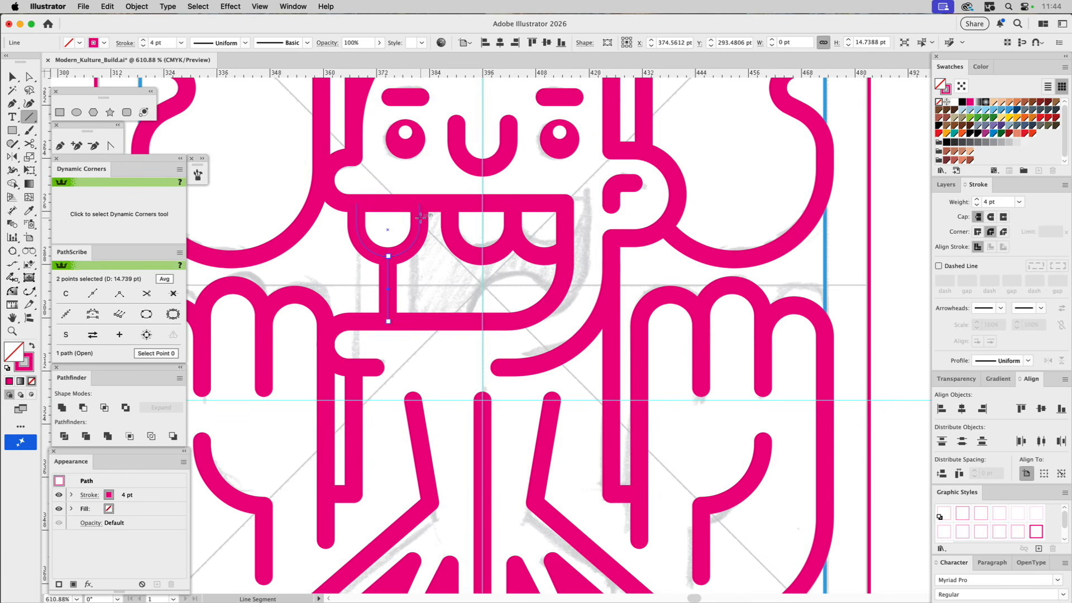
{"action": "left_click_drag", "start_coordinate": [420, 217], "coordinate": [419, 321]}
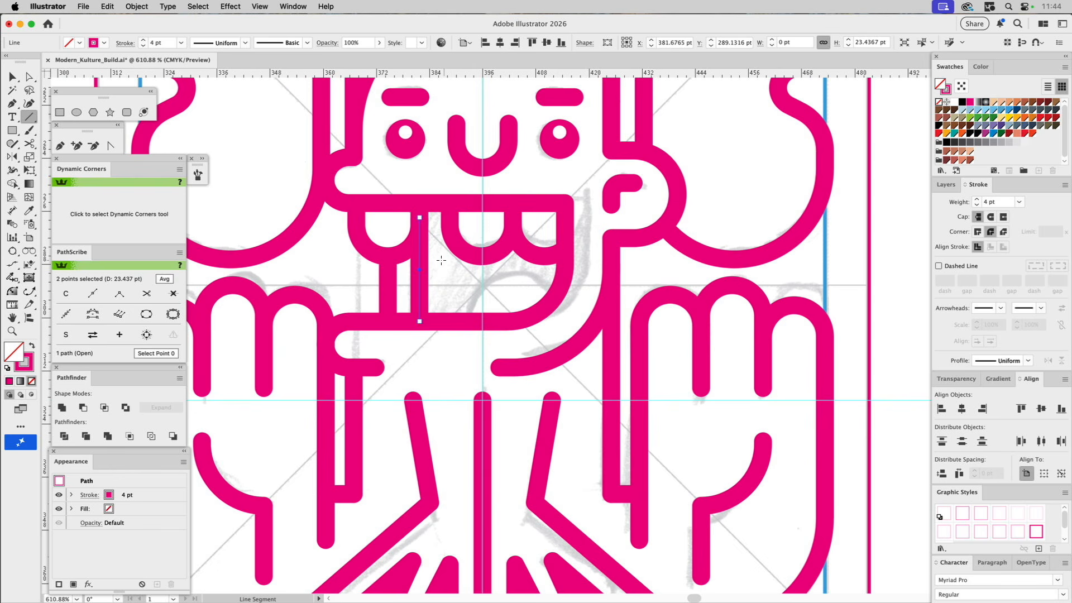
Move the longer vertical line about 2 pt to the right and extend its top end up to the upper mouth line.
{"action": "key", "text": "v"}
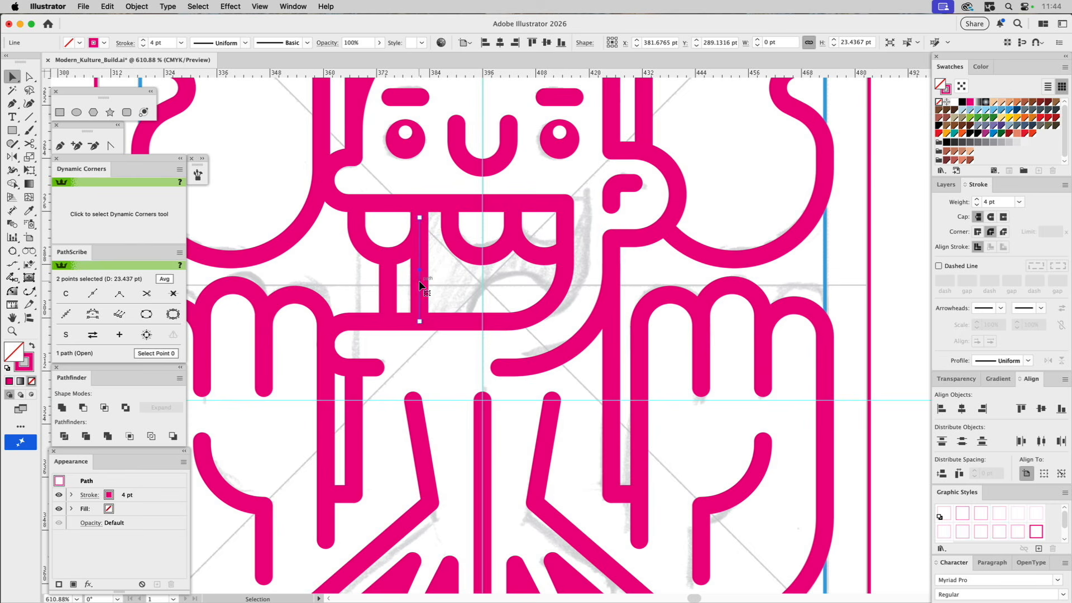
{"action": "left_click_drag", "start_coordinate": [418, 280], "coordinate": [429, 279]}
{"action": "key", "text": "a"}
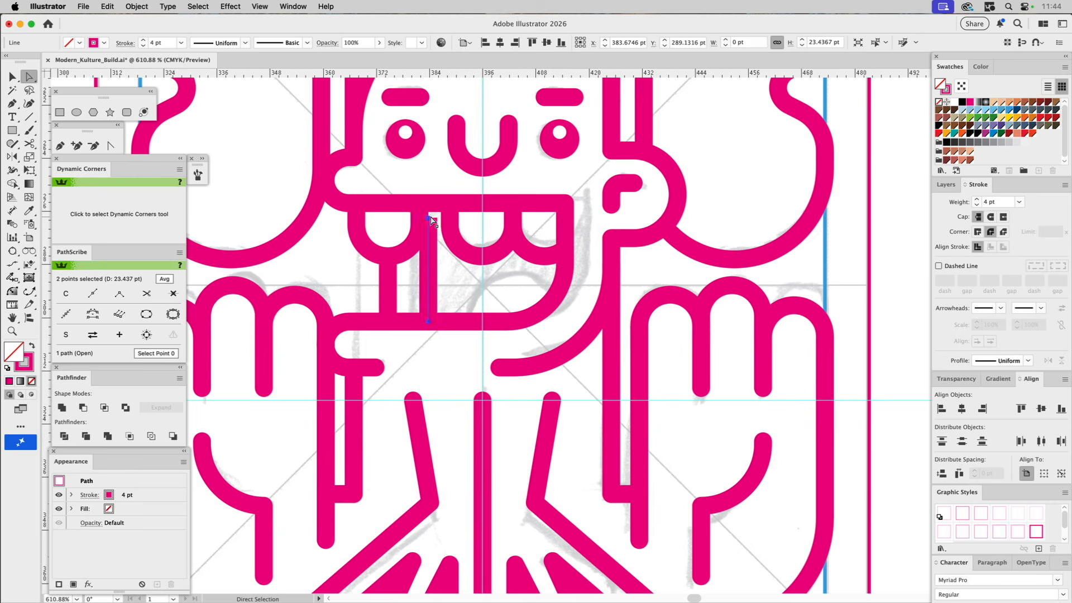
{"action": "left_click_drag", "start_coordinate": [430, 216], "coordinate": [429, 202]}
{"action": "left_click", "coordinate": [455, 288]}
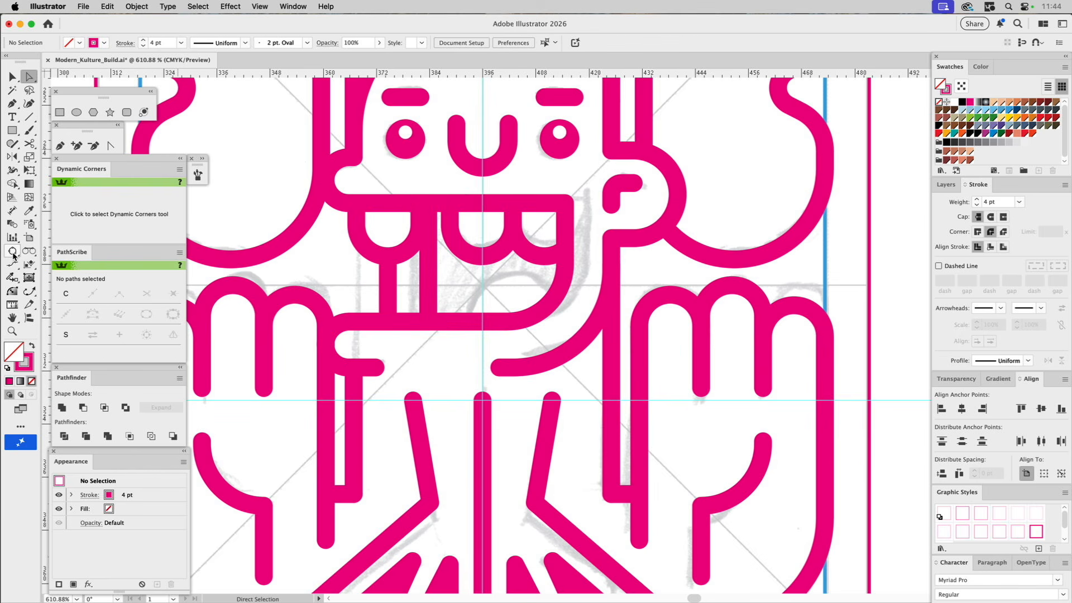
Draw a tongue arc about 19 by 11 pt from the lower mouth line to the mouth's right side with the Arc by Points Tool.
{"action": "left_click_drag", "start_coordinate": [13, 255], "coordinate": [61, 290]}
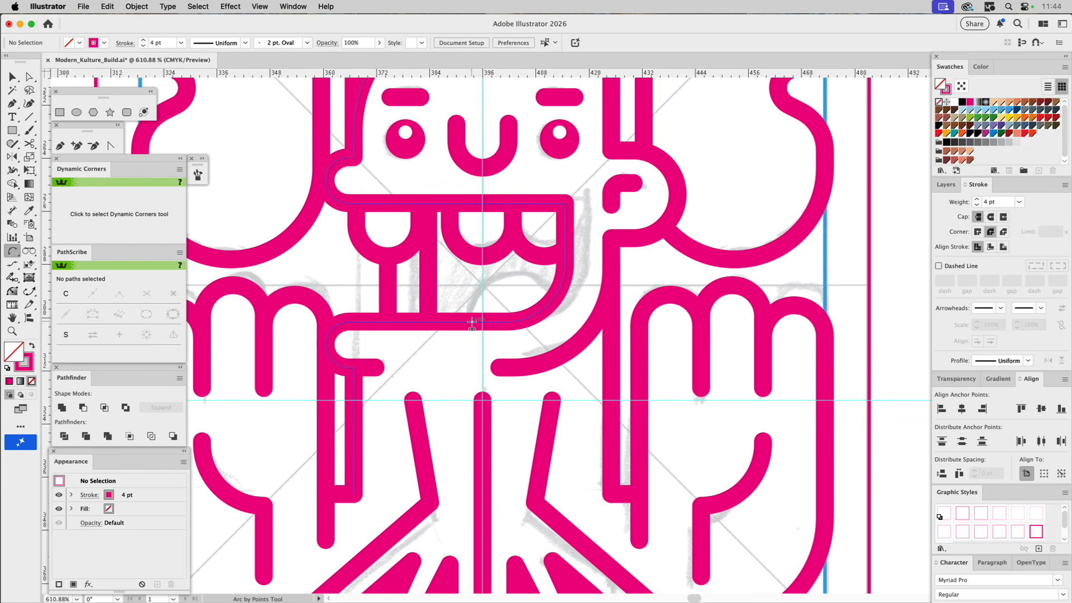
{"action": "left_click_drag", "start_coordinate": [472, 322], "coordinate": [534, 276]}
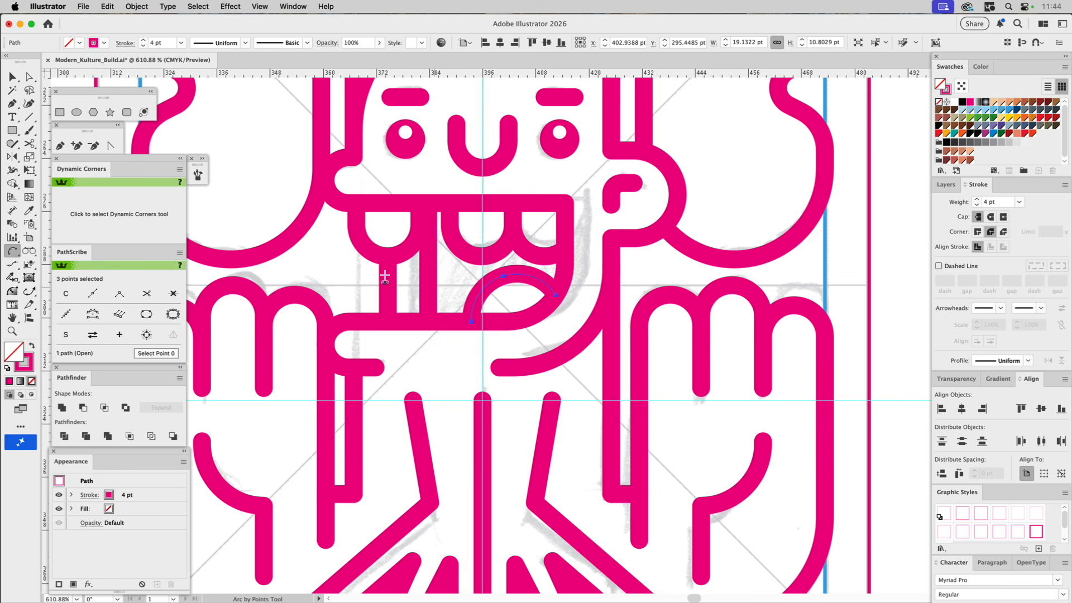
Examine the whole character artwork with nothing selected and display the document's layers.
{"action": "left_click", "coordinate": [10, 332]}
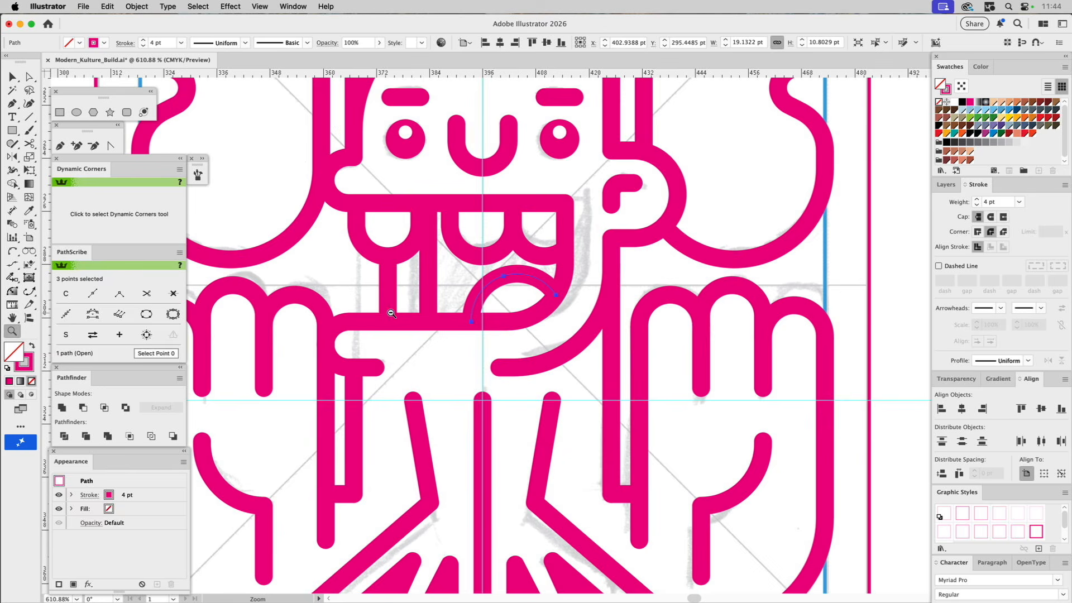
{"action": "left_click", "coordinate": [423, 281], "text": "alt"}
{"action": "left_click", "coordinate": [444, 280], "text": "alt"}
{"action": "left_click", "coordinate": [489, 290], "text": "alt"}
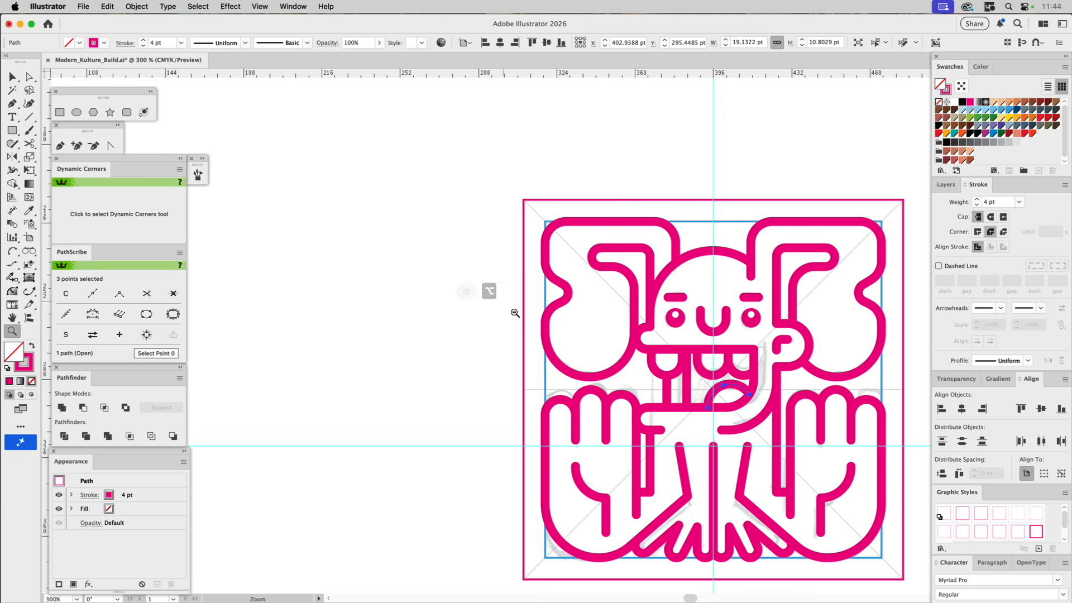
{"action": "left_click", "coordinate": [455, 321], "text": "super"}
{"action": "left_click_drag", "start_coordinate": [621, 353], "coordinate": [397, 266]}
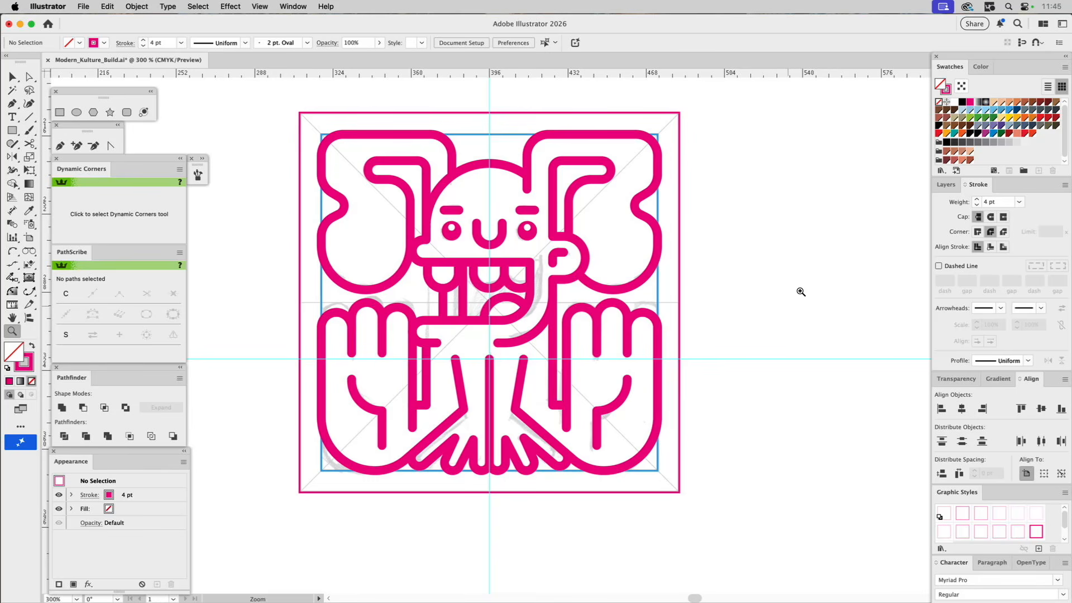
{"action": "left_click", "coordinate": [946, 185]}
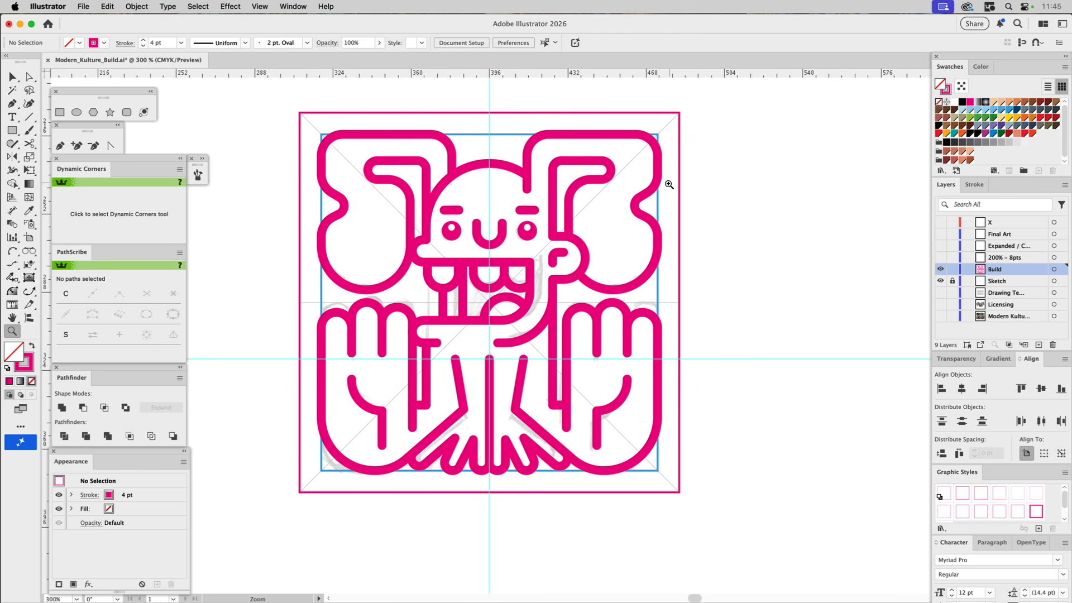
Group all the character artwork without the blue and magenta border squares and copy the group.
{"action": "key", "text": "v"}
{"action": "left_click_drag", "start_coordinate": [281, 102], "coordinate": [769, 552]}
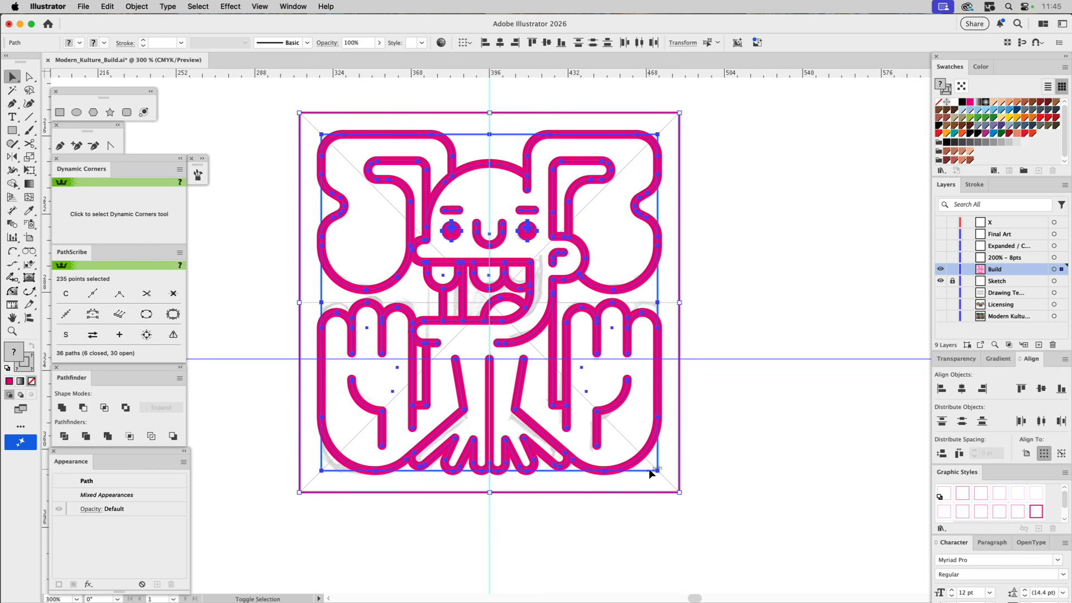
{"action": "left_click", "coordinate": [649, 470], "text": "shift"}
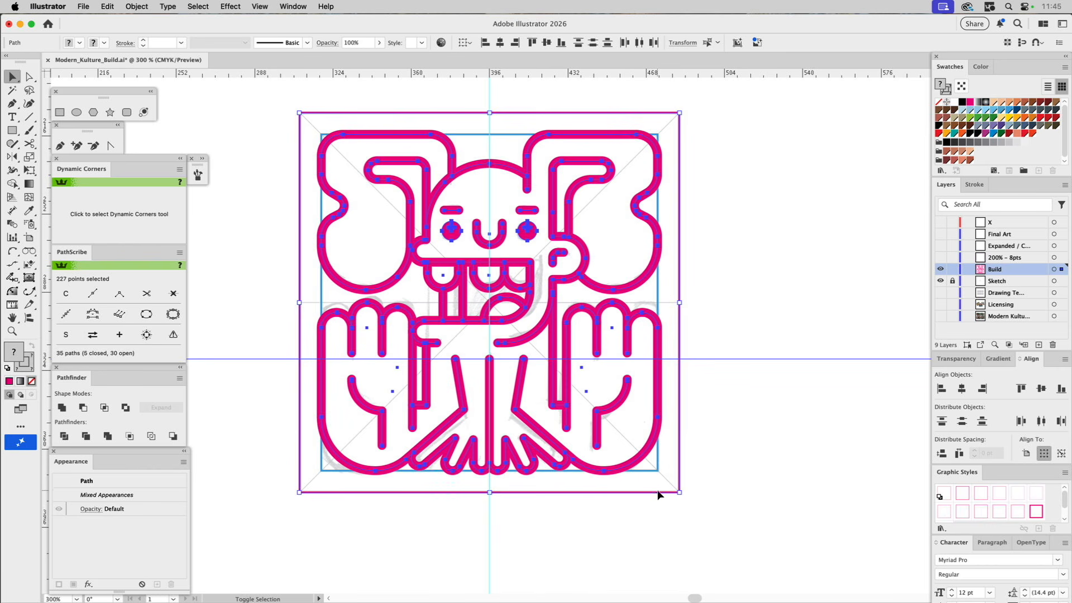
{"action": "left_click", "coordinate": [657, 492], "text": "shift"}
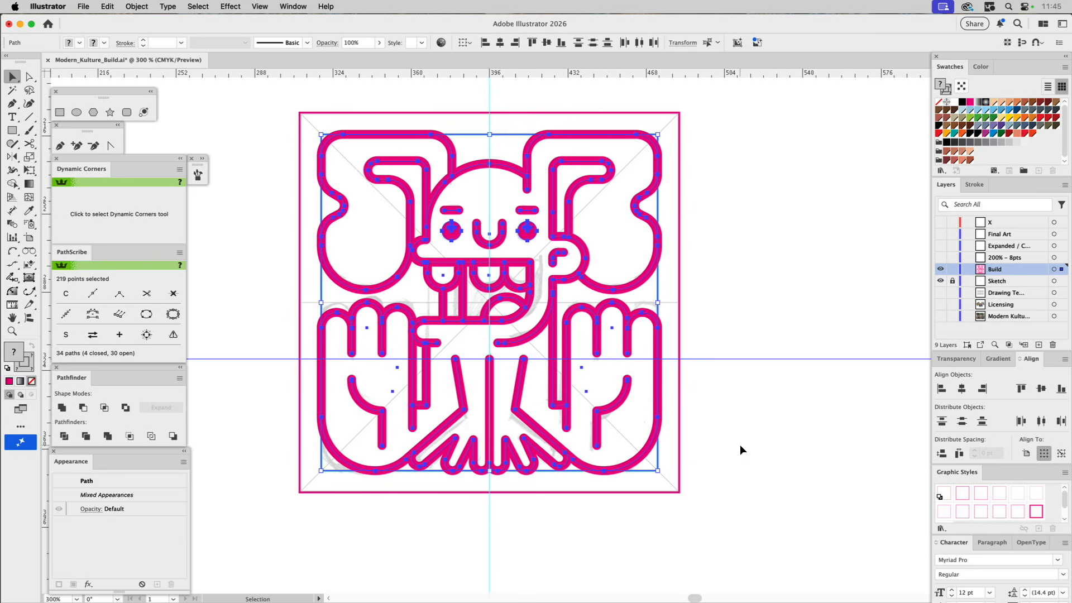
{"action": "key", "text": "a"}
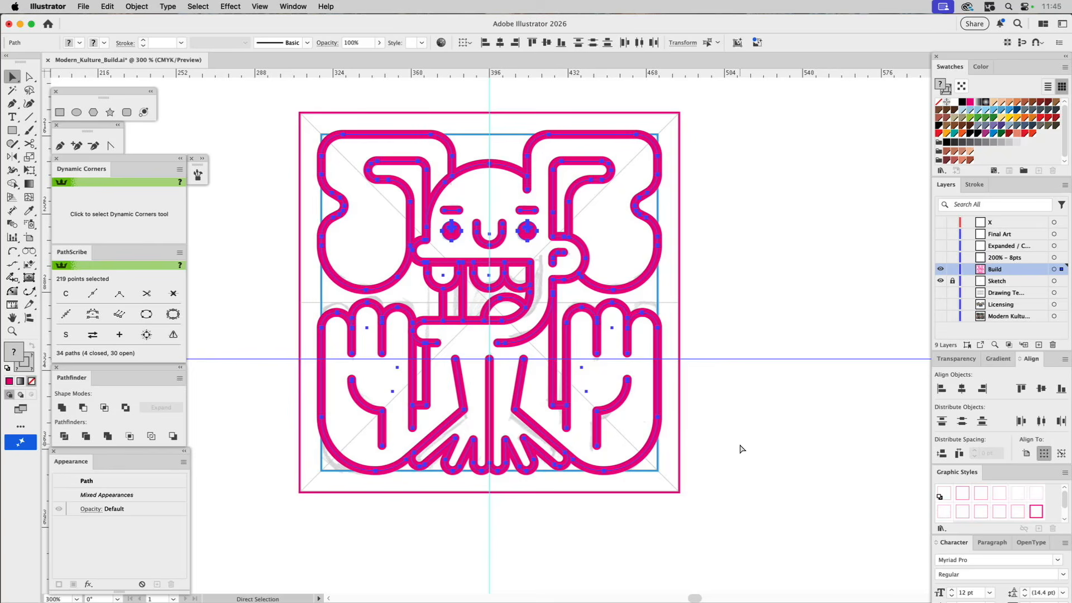
{"action": "key", "text": "v"}
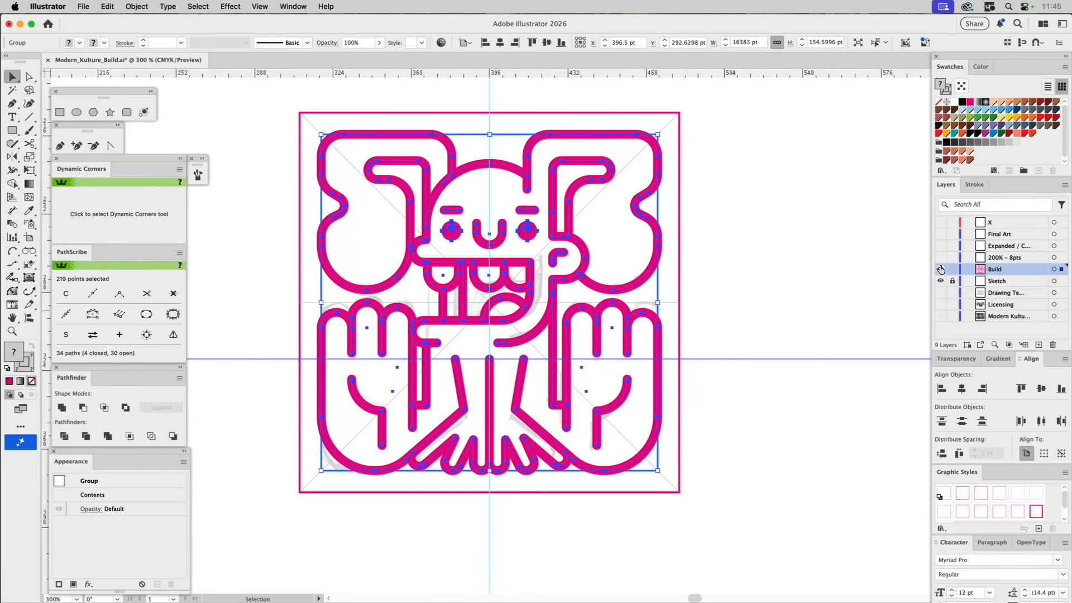
Hide the Build and Sketch layers and paste the character group in place on the X layer as a hidden backup.
{"action": "left_click_drag", "start_coordinate": [940, 269], "coordinate": [940, 280]}
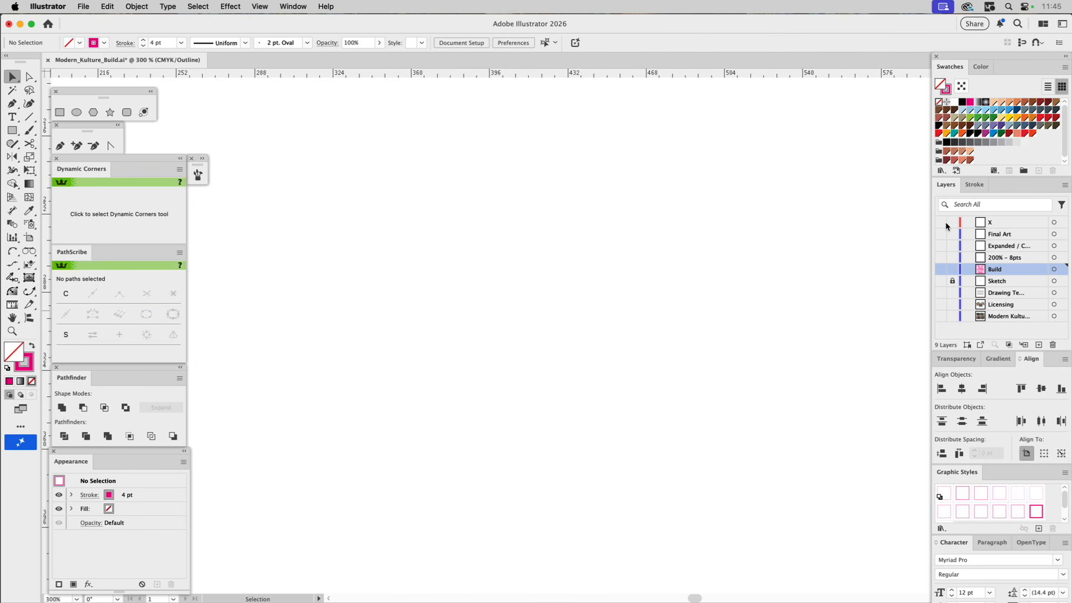
{"action": "left_click", "coordinate": [940, 222]}
{"action": "left_click", "coordinate": [996, 223]}
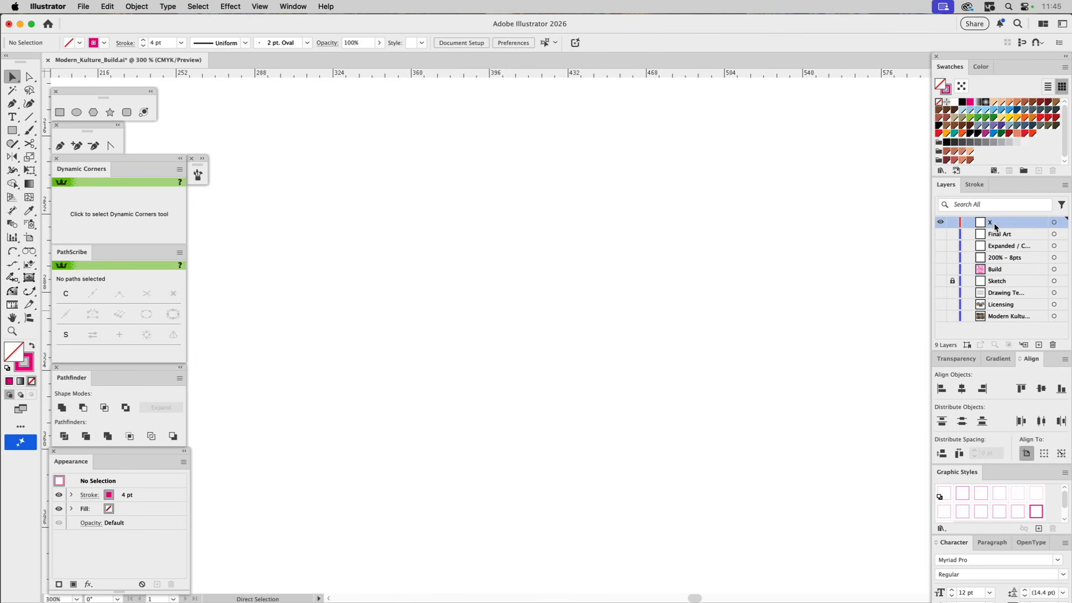
{"action": "key", "text": "super+f"}
{"action": "left_click", "coordinate": [941, 222]}
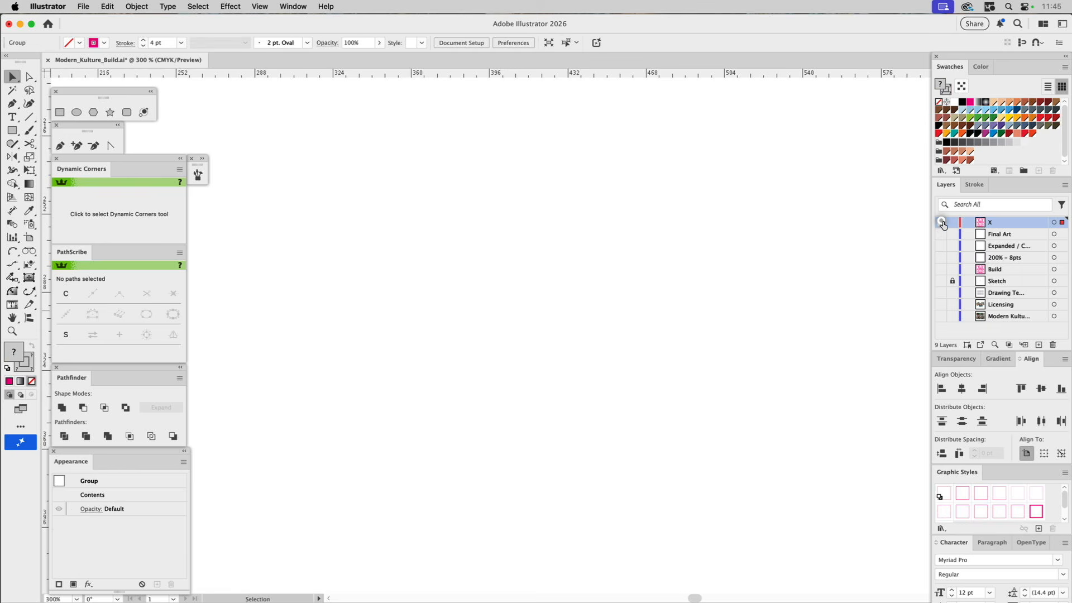
Show the 200% - 8pts layer and paste the character group in place on it, keeping the Build layer hidden.
{"action": "left_click", "coordinate": [940, 257]}
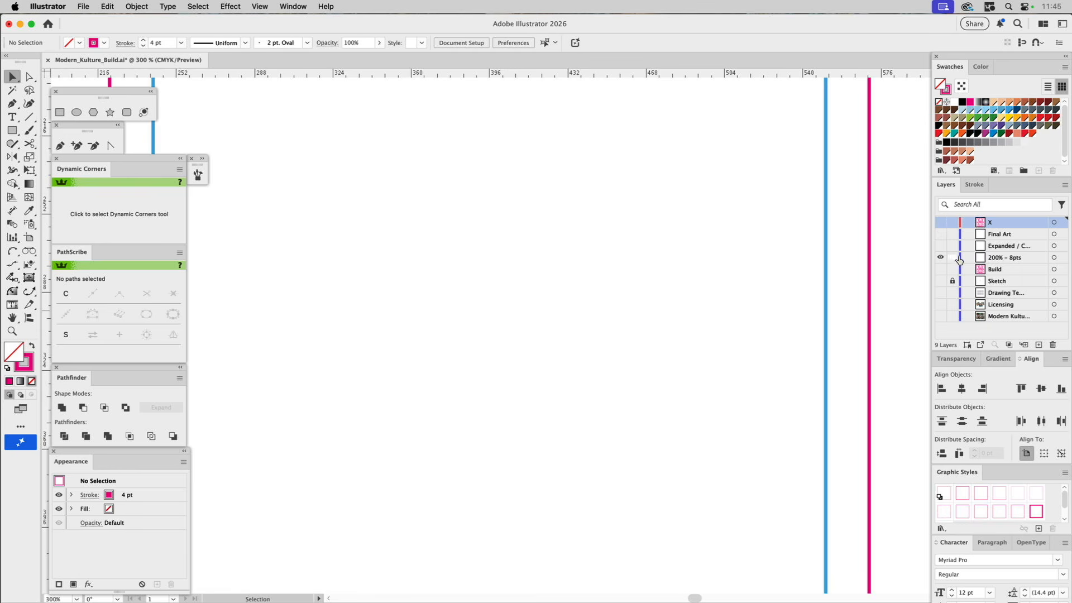
{"action": "key", "text": "super+0"}
{"action": "left_click", "coordinate": [993, 258]}
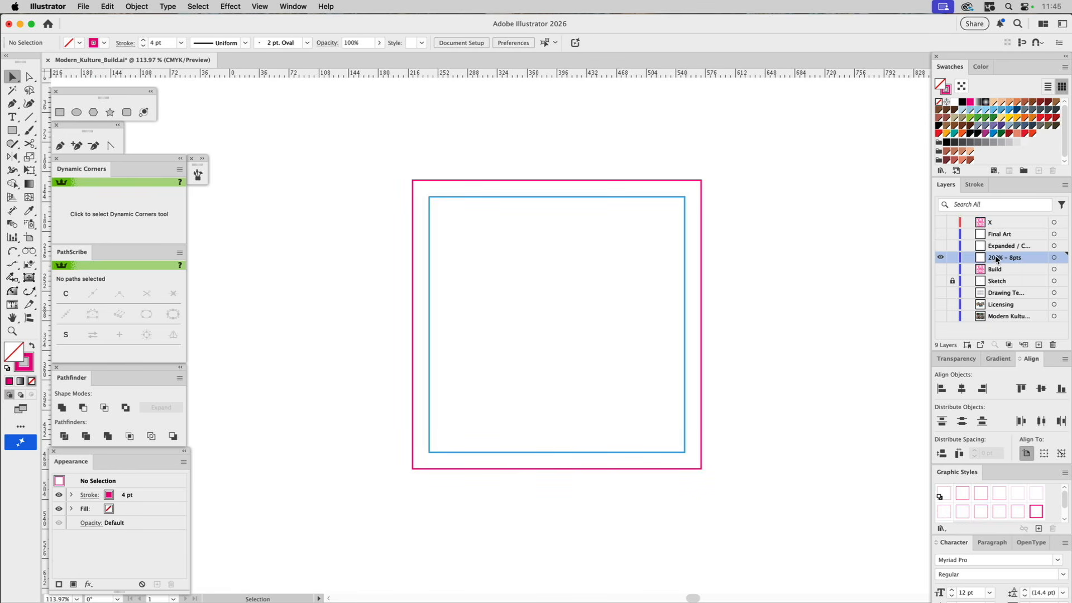
{"action": "left_click", "coordinate": [941, 270]}
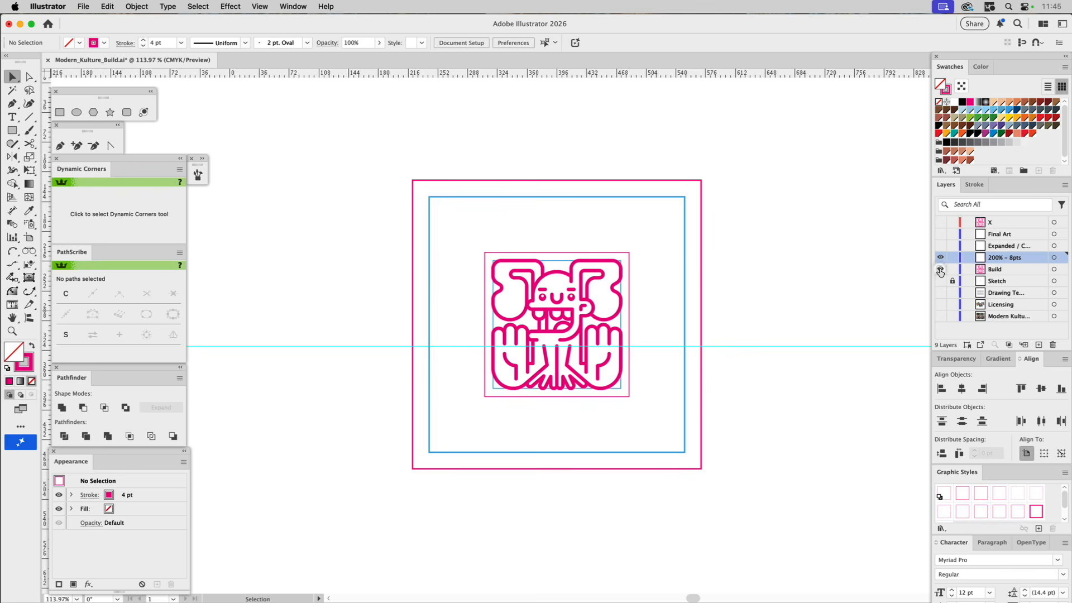
{"action": "left_click", "coordinate": [940, 271]}
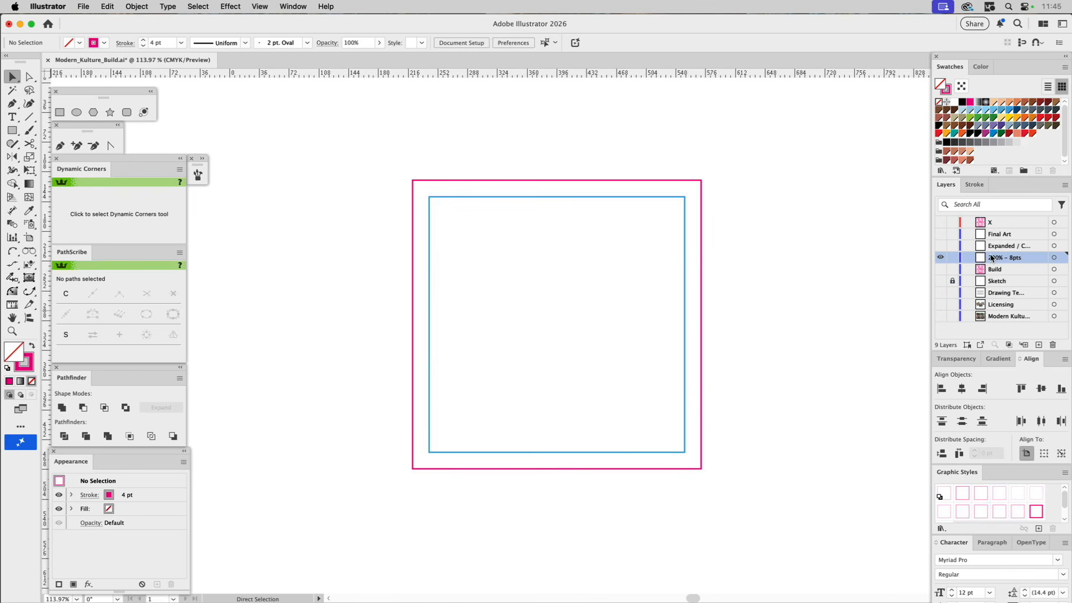
{"action": "key", "text": "super+f"}
Center the character group horizontally and vertically on the blue square, using the square as key object.
{"action": "left_click_drag", "start_coordinate": [763, 330], "coordinate": [802, 371]}
{"action": "key", "text": "a"}
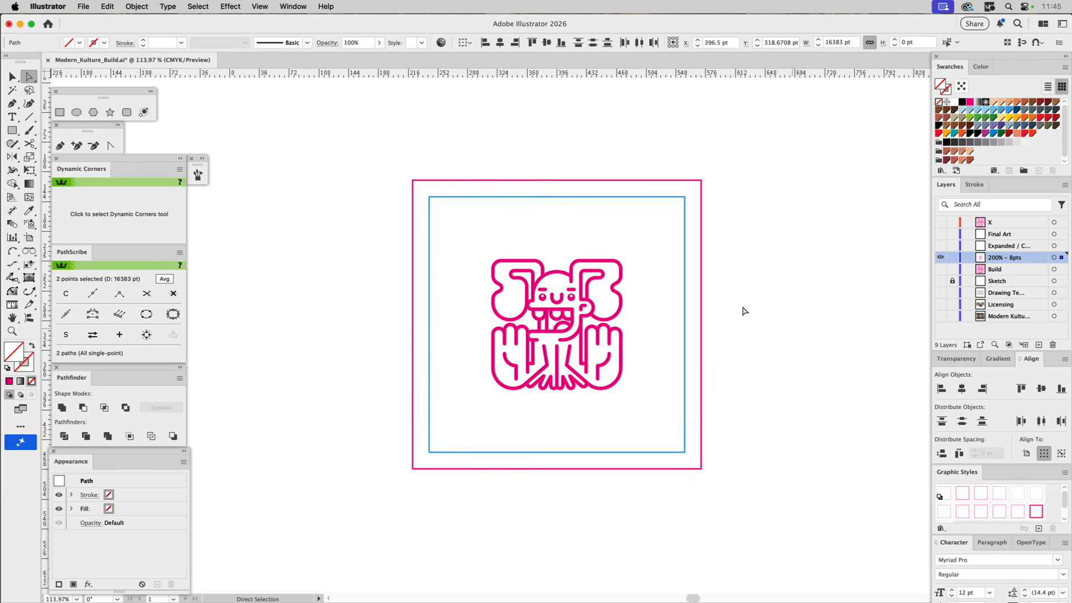
{"action": "key", "text": "v"}
{"action": "left_click", "coordinate": [583, 265]}
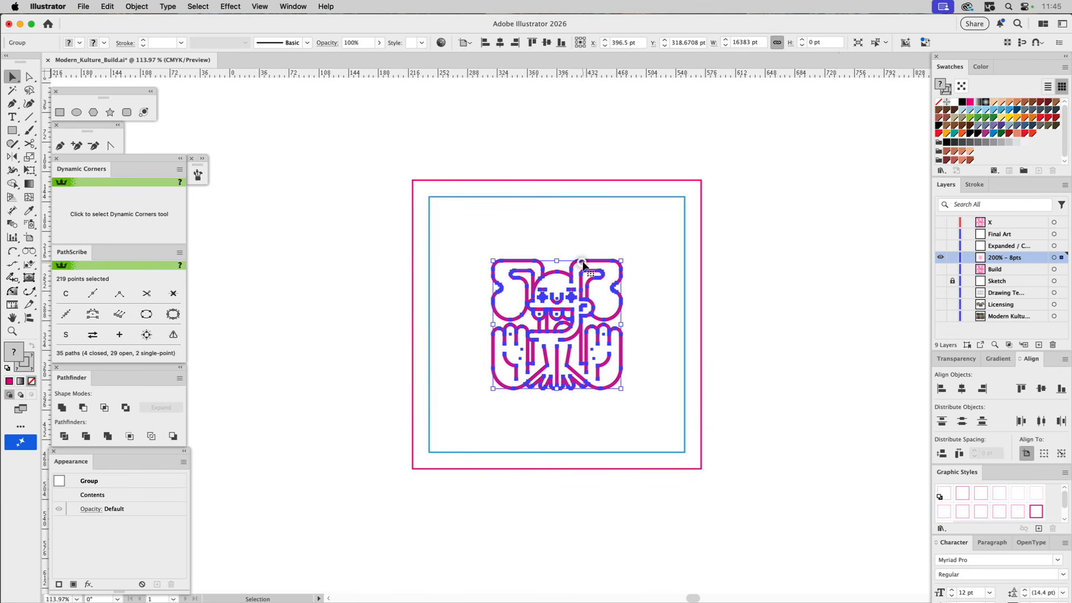
{"action": "left_click", "coordinate": [603, 196], "text": "shift"}
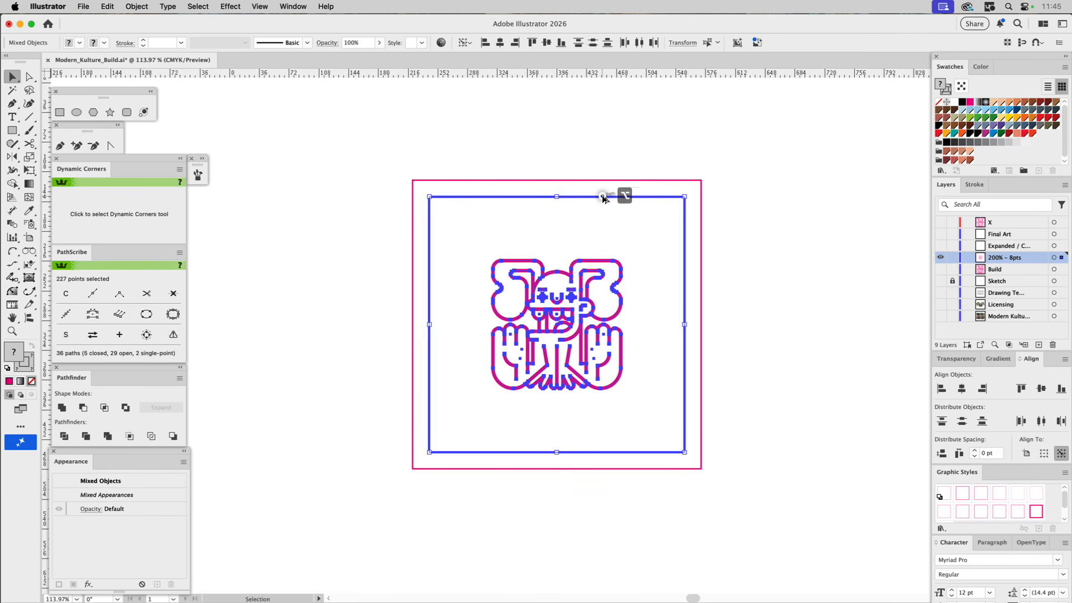
{"action": "left_click", "coordinate": [961, 389]}
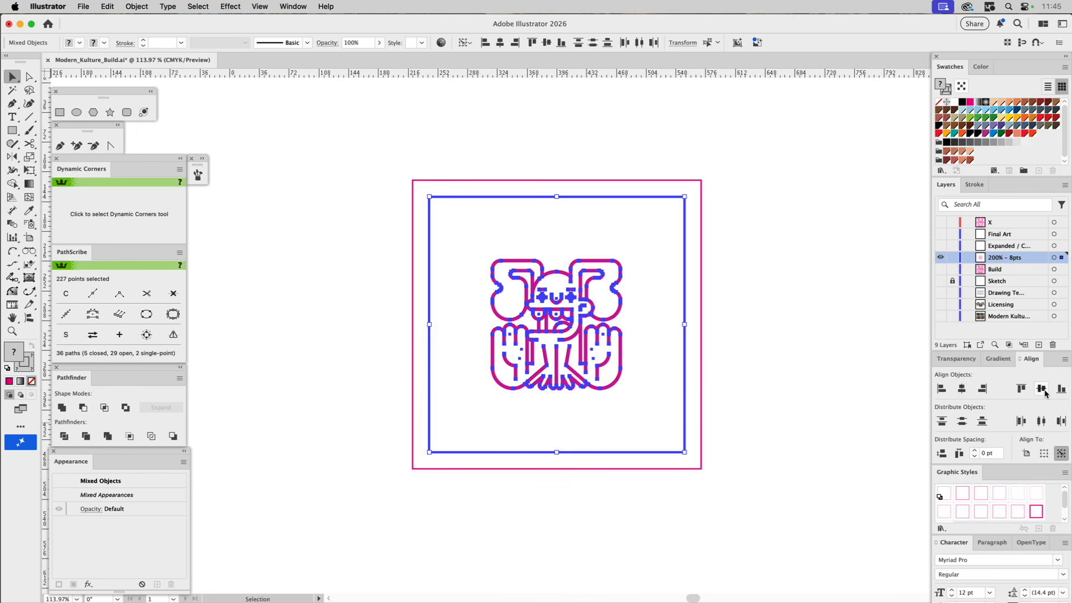
{"action": "left_click", "coordinate": [631, 257]}
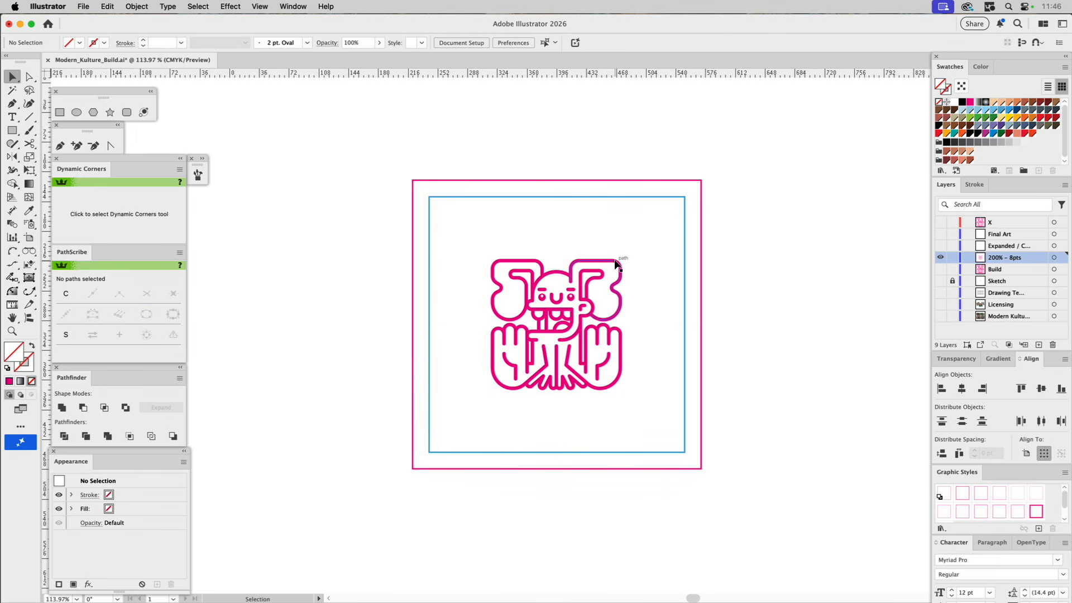
Try to scale the character group uniformly to 200%, including corners, strokes and effects.
{"action": "left_click", "coordinate": [616, 264]}
{"action": "double_click", "coordinate": [32, 161]}
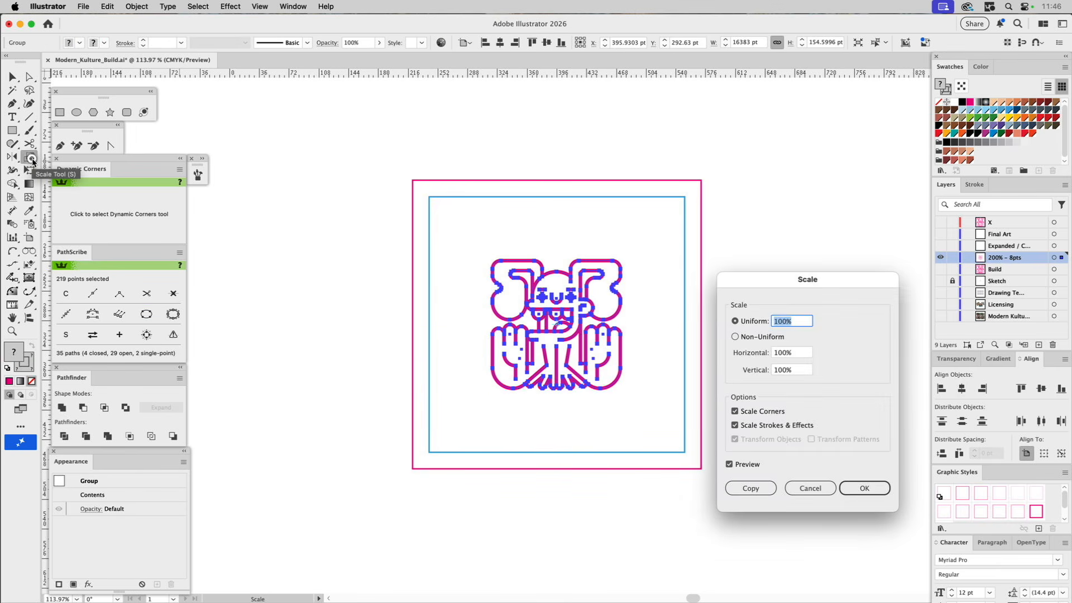
{"action": "type", "text": "200"}
{"action": "key", "text": "Return"}
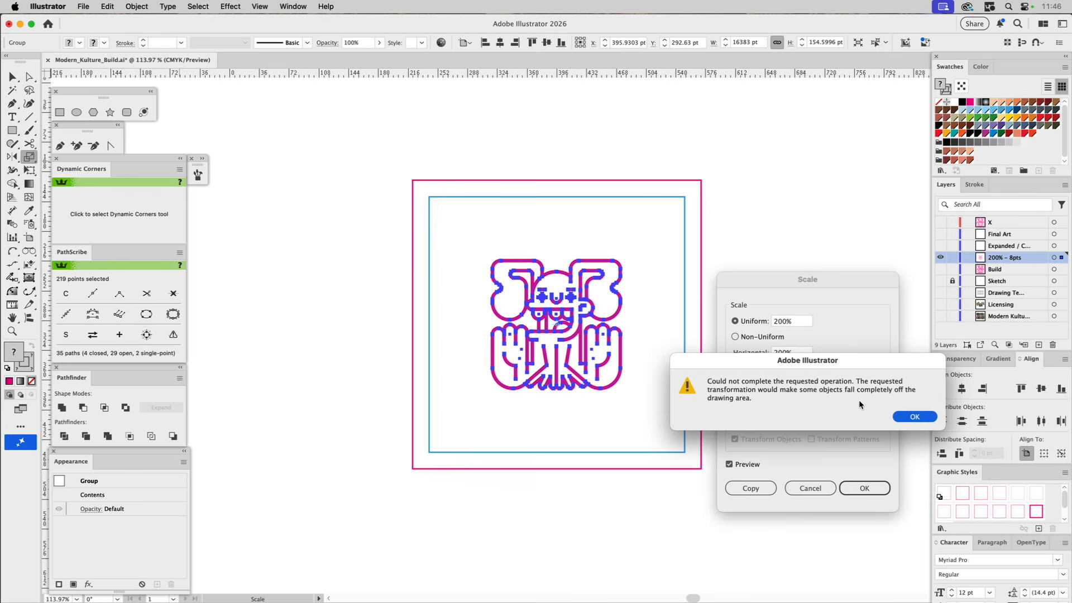
{"action": "left_click", "coordinate": [905, 417]}
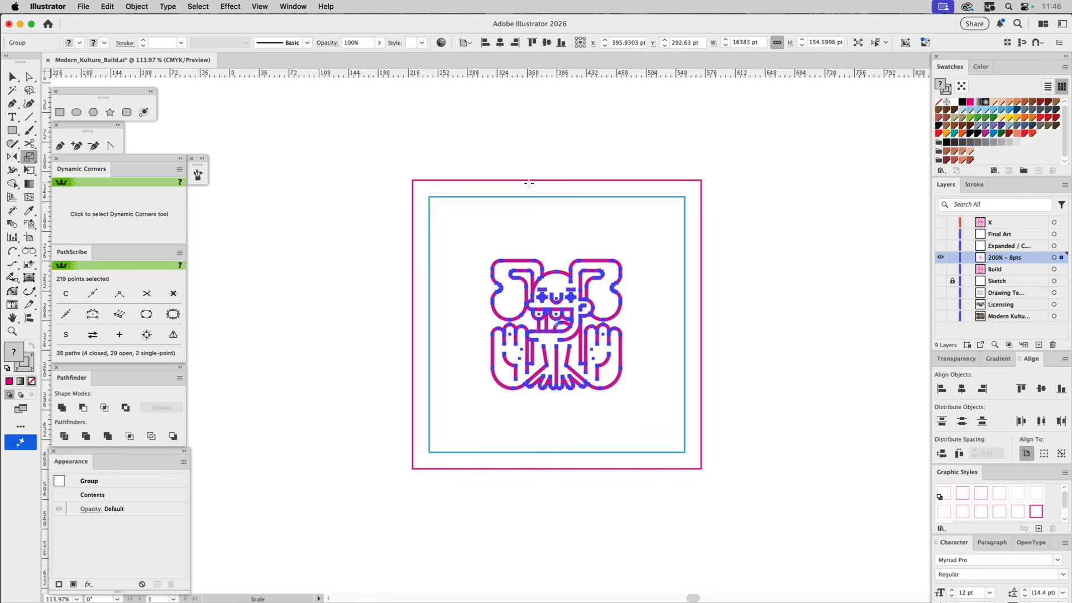
{"action": "key", "text": "v"}
{"action": "left_click", "coordinate": [533, 146]}
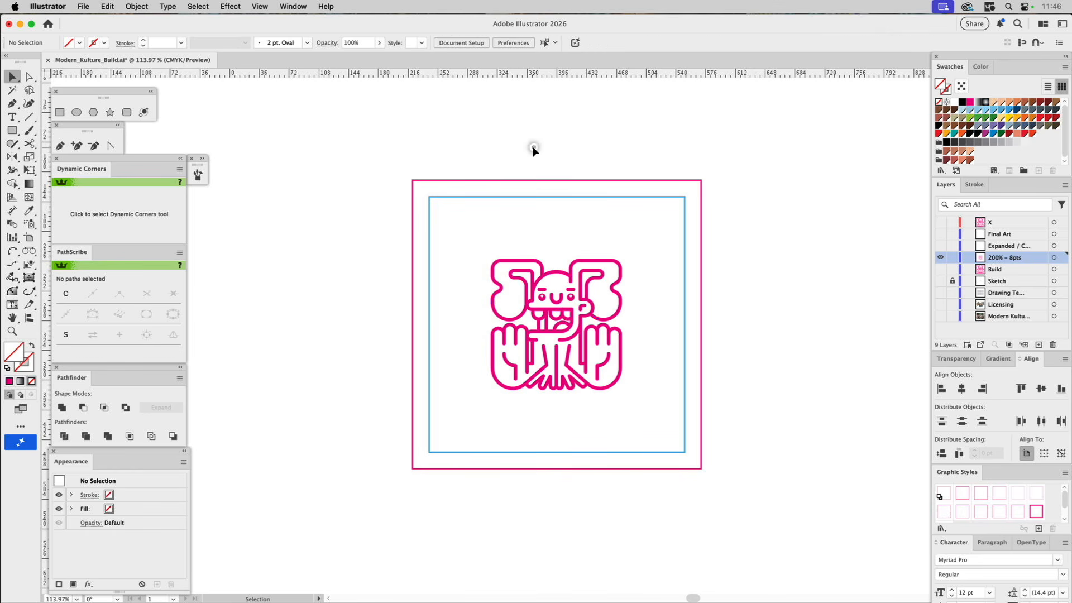
Clear all the guides from the document.
{"action": "left_click", "coordinate": [531, 264]}
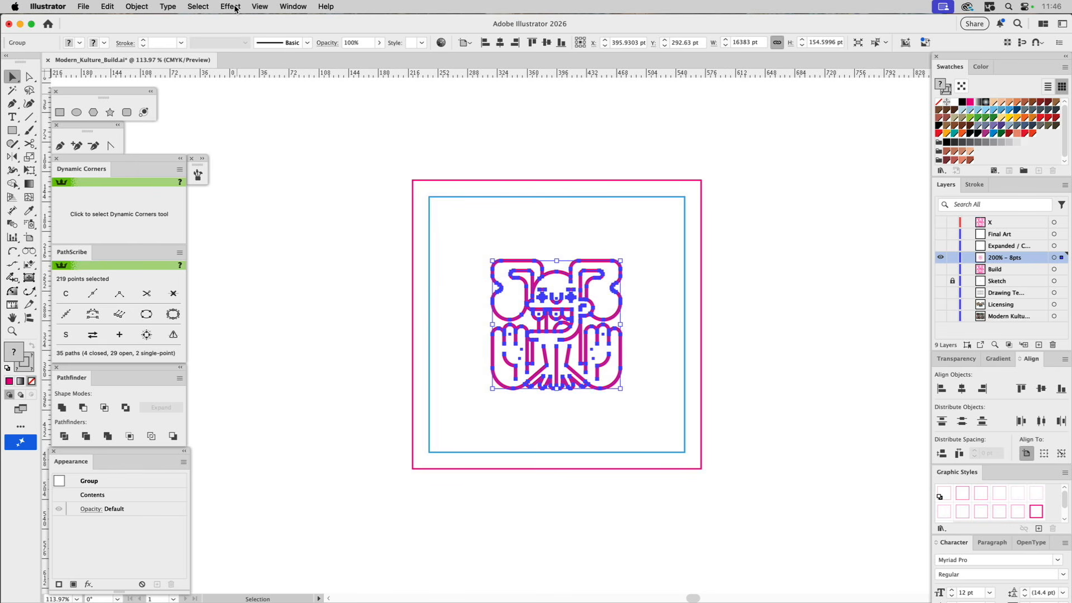
{"action": "left_click", "coordinate": [258, 6]}
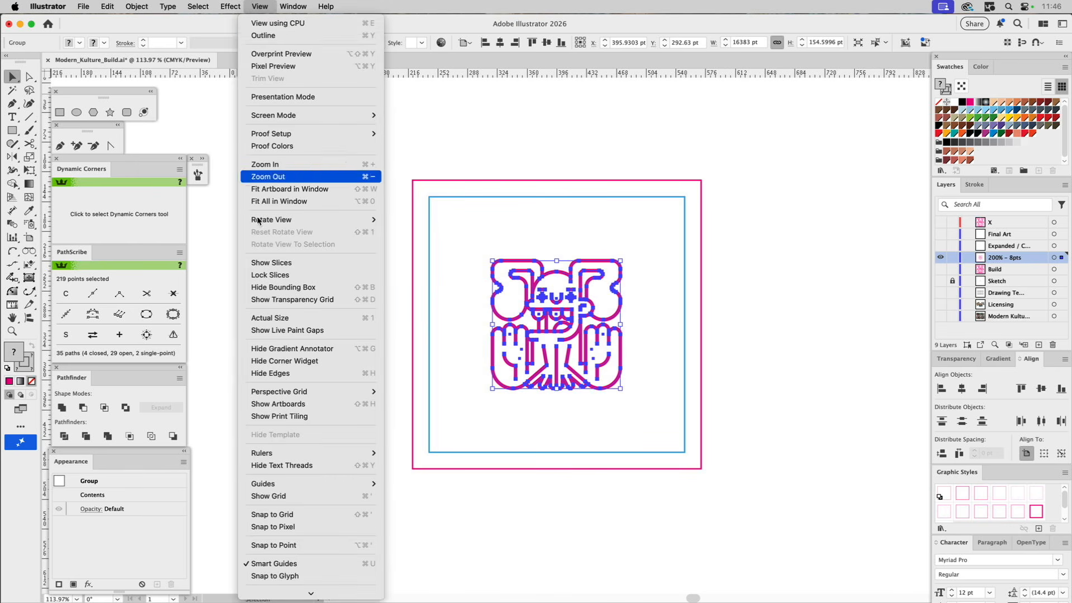
{"action": "mouse_move", "coordinate": [258, 489]}
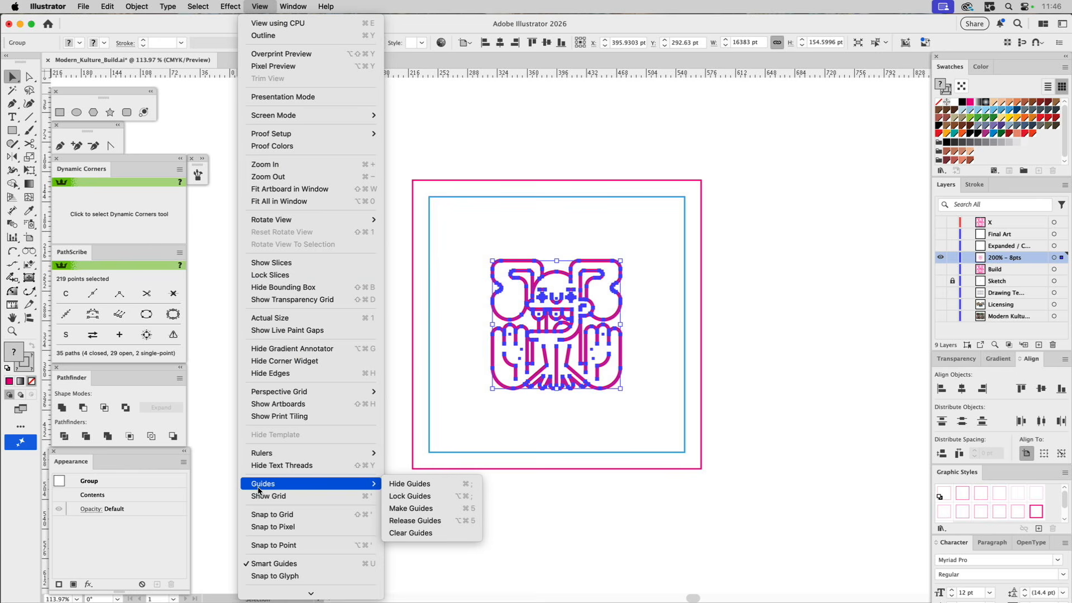
{"action": "left_click", "coordinate": [399, 534]}
{"action": "left_click", "coordinate": [398, 534]}
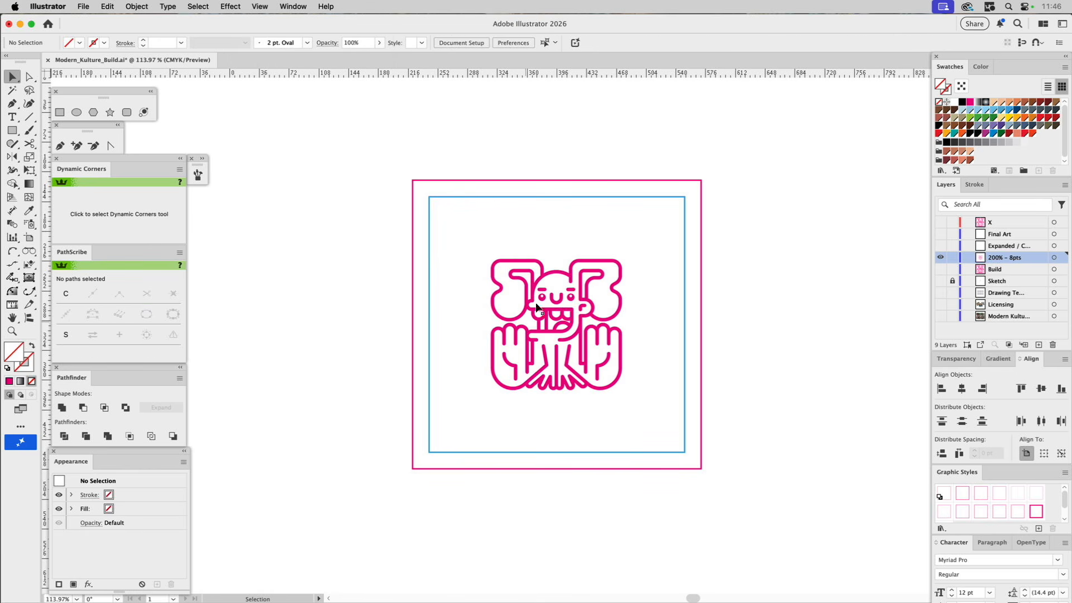
Scale the character group uniformly to 200%, including corners, strokes and effects, and deselect it.
{"action": "left_click", "coordinate": [552, 300]}
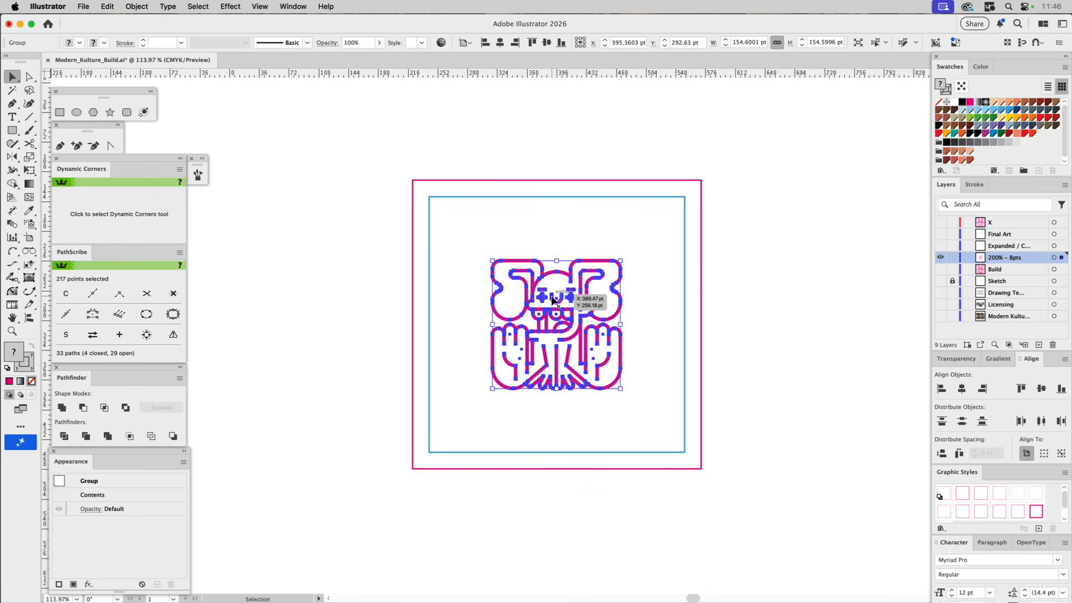
{"action": "double_click", "coordinate": [29, 157]}
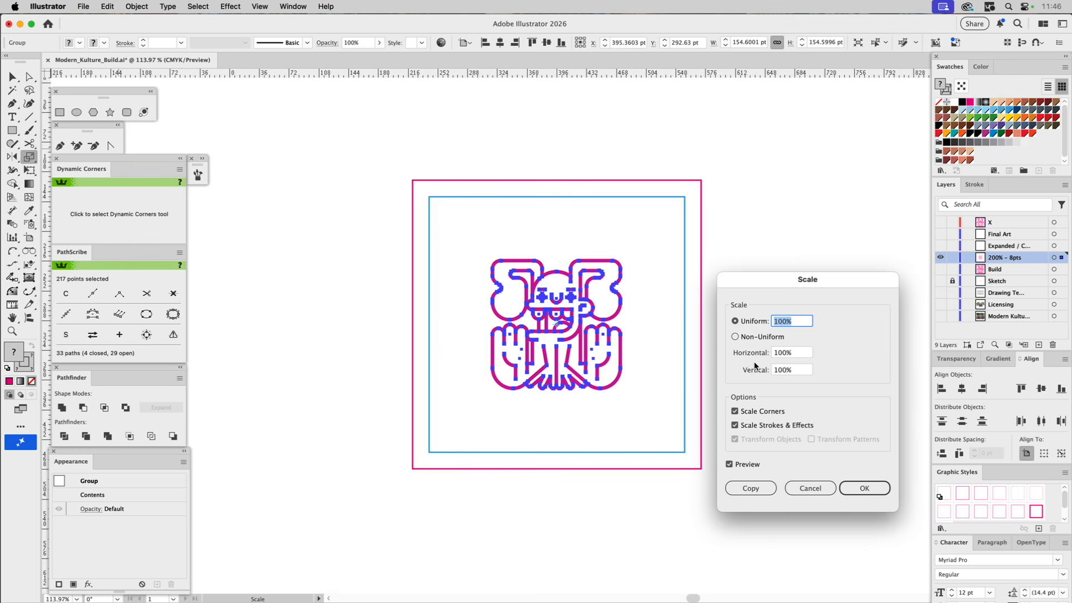
{"action": "type", "text": "200"}
{"action": "left_click", "coordinate": [855, 489]}
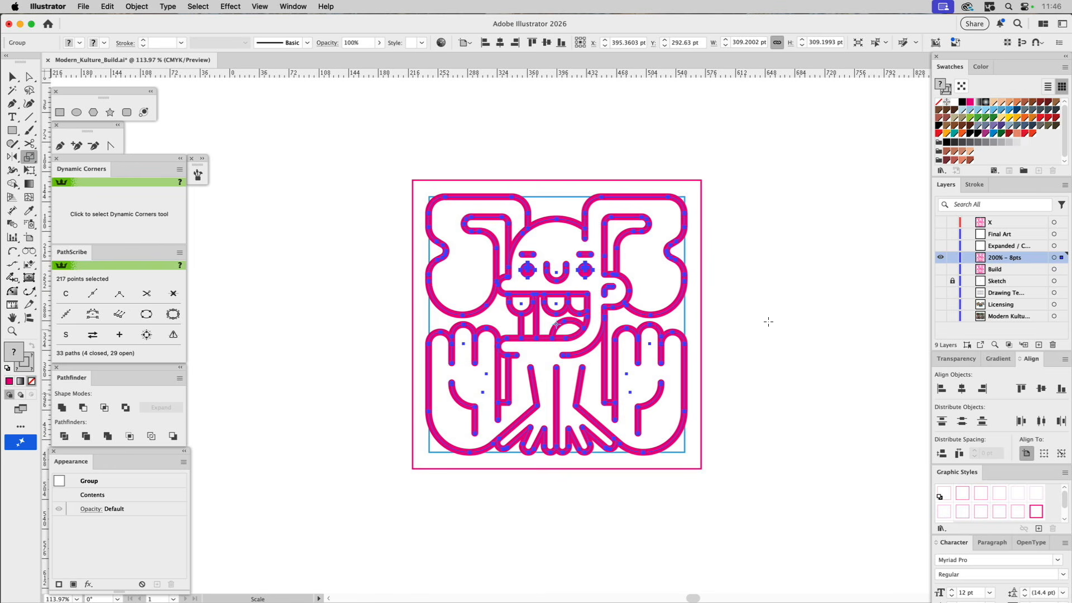
{"action": "key", "text": "v"}
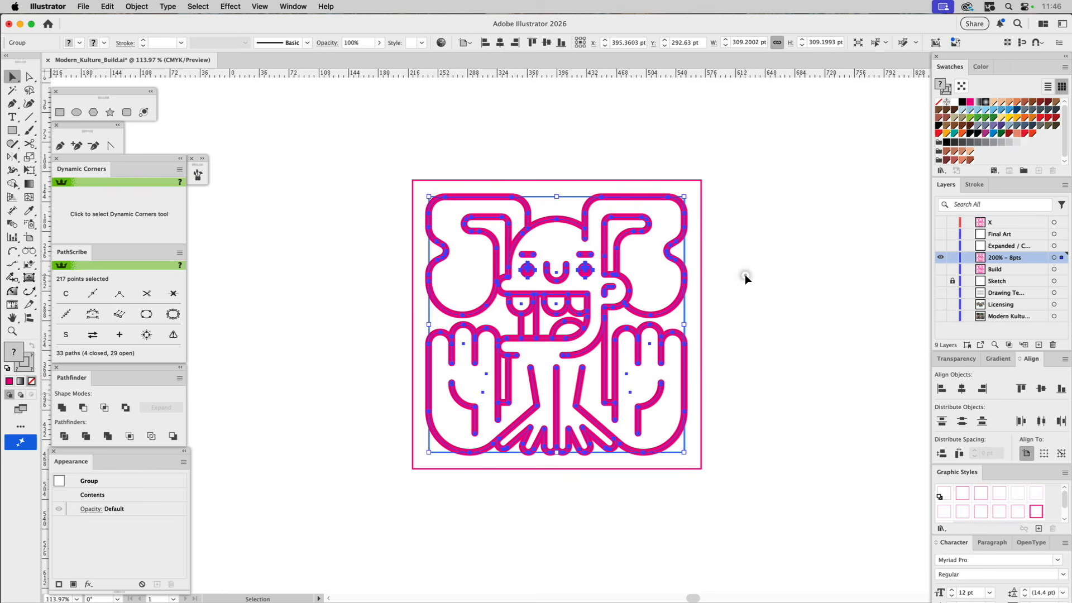
{"action": "left_click", "coordinate": [745, 273]}
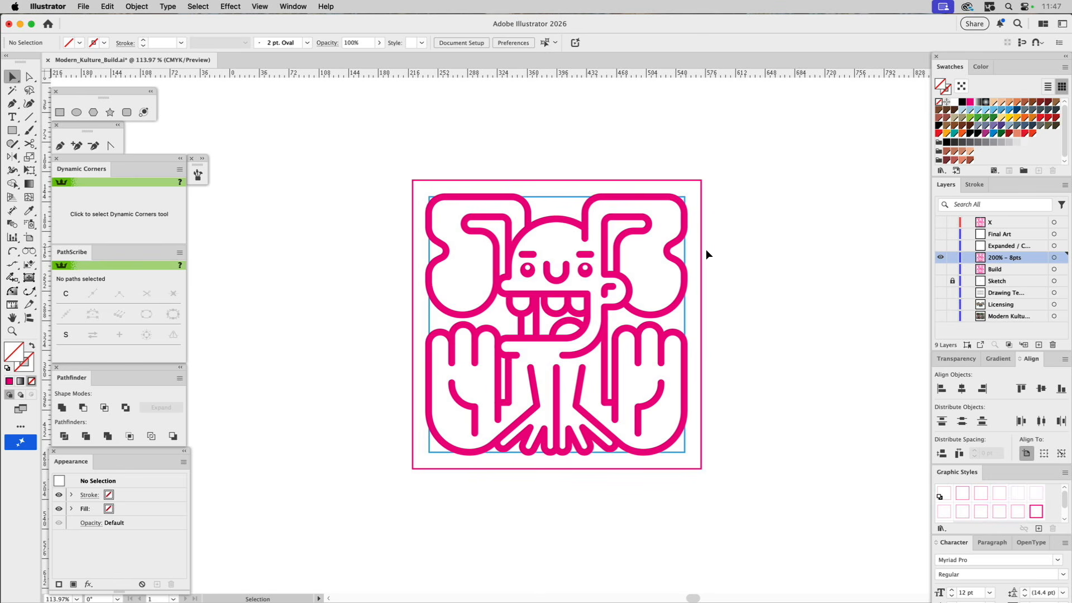
Ungroup the enlarged character artwork and deselect it.
{"action": "left_click", "coordinate": [670, 261]}
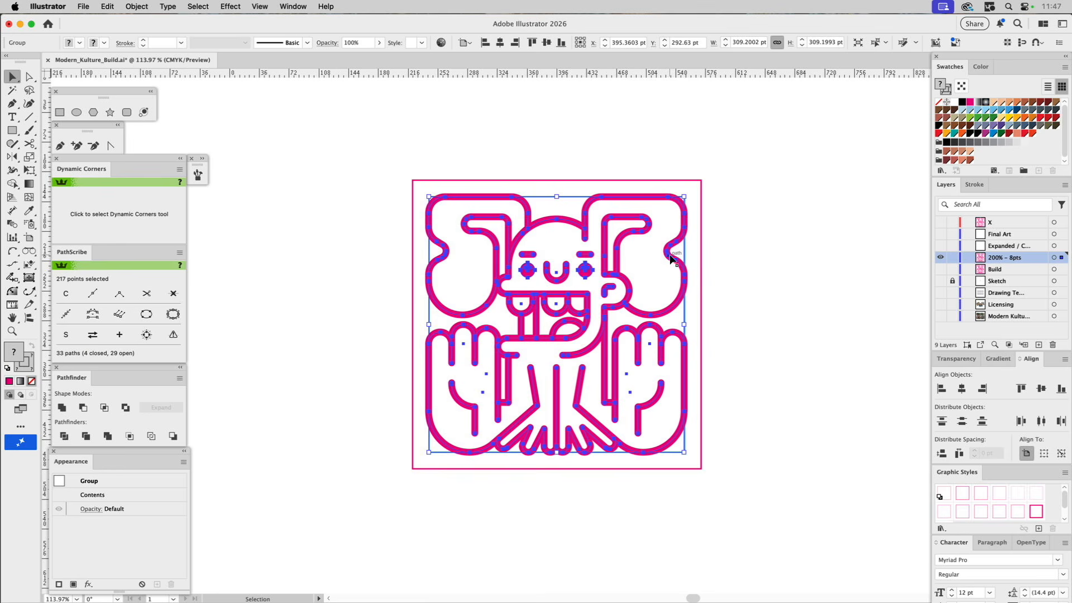
{"action": "key", "text": "super+shift+g"}
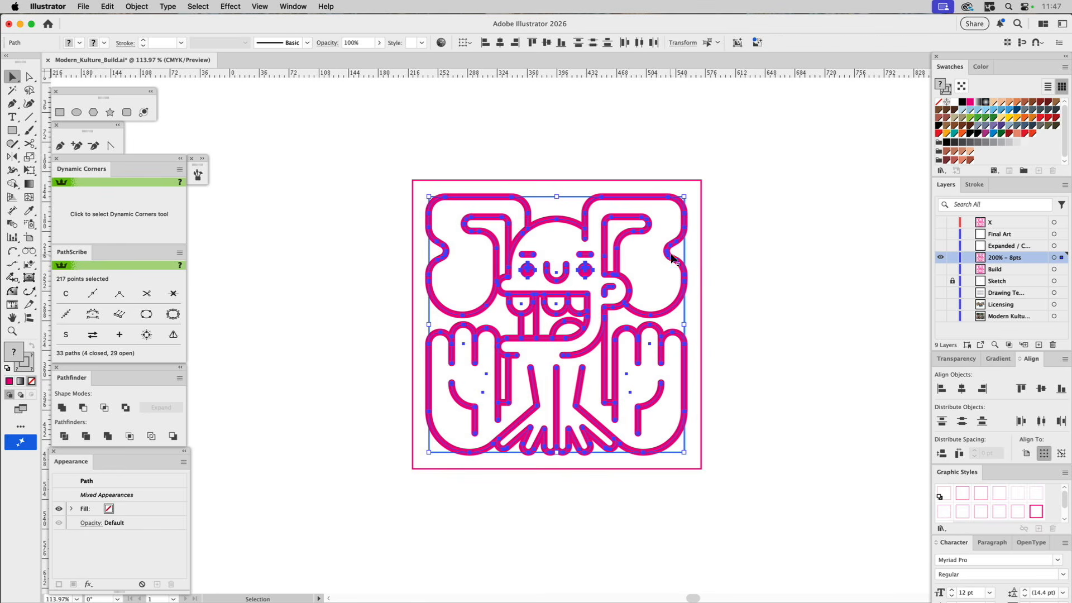
{"action": "left_click", "coordinate": [728, 252]}
{"action": "left_click", "coordinate": [685, 244]}
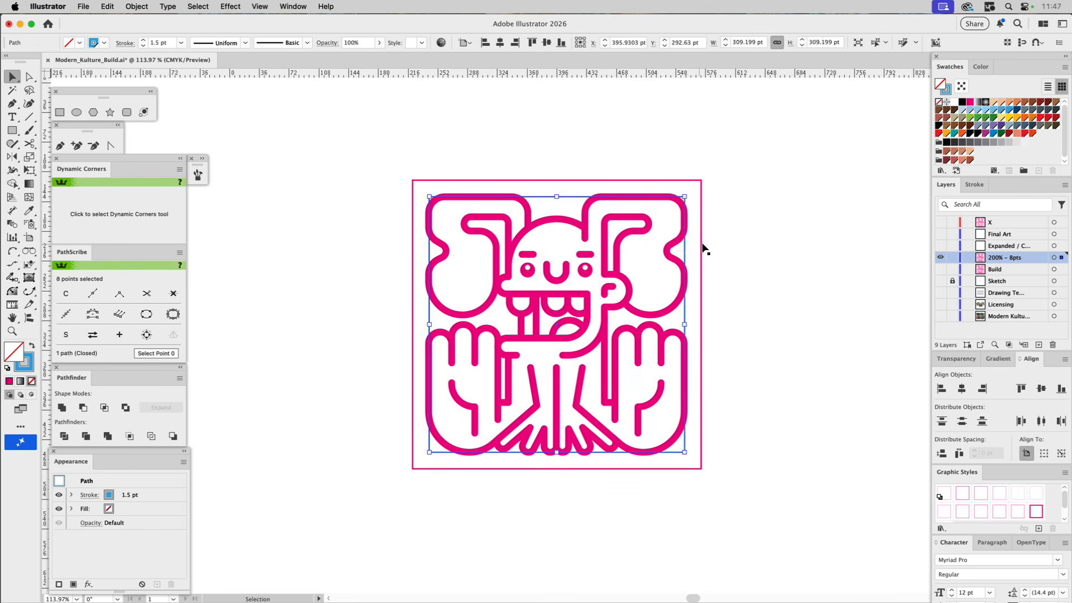
{"action": "left_click", "coordinate": [703, 246], "text": "shift"}
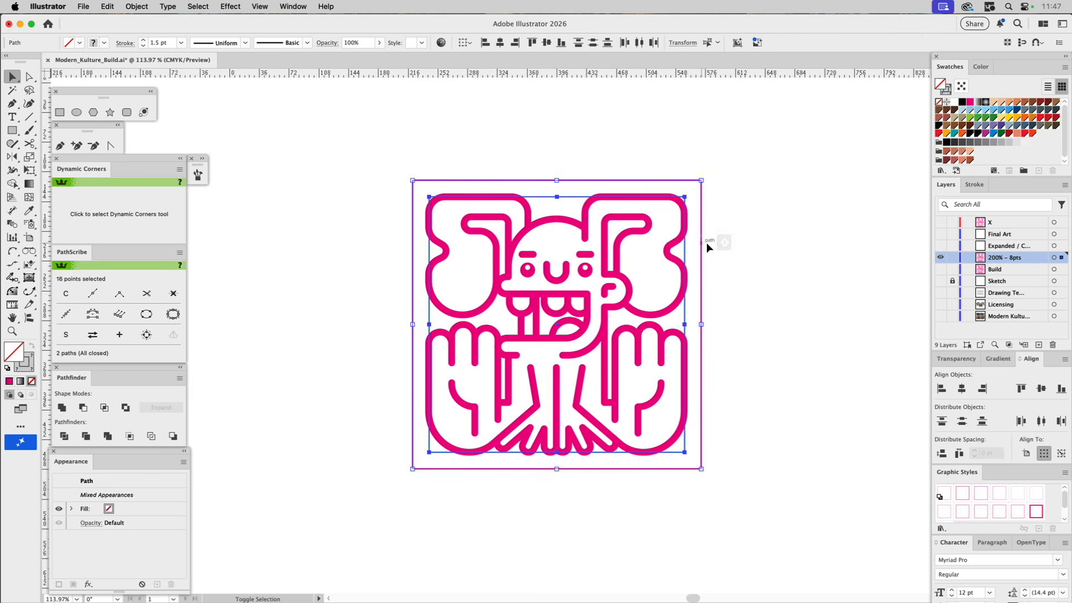
{"action": "left_click", "coordinate": [738, 246]}
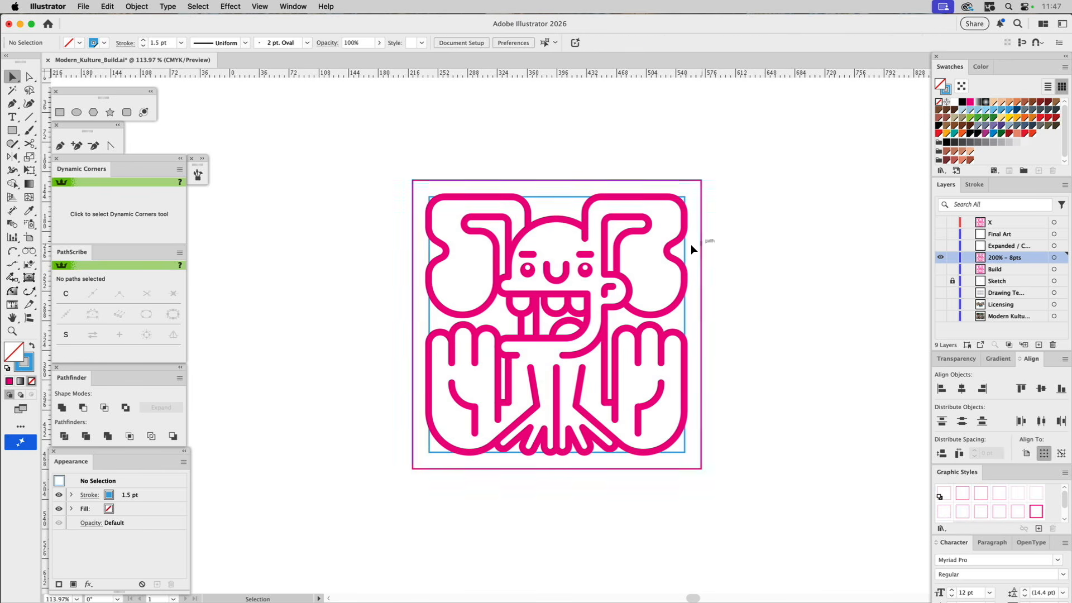
Check the head outline's stroke weight, cap and corner settings, and deselect the path.
{"action": "key", "text": "a"}
{"action": "left_click", "coordinate": [567, 223]}
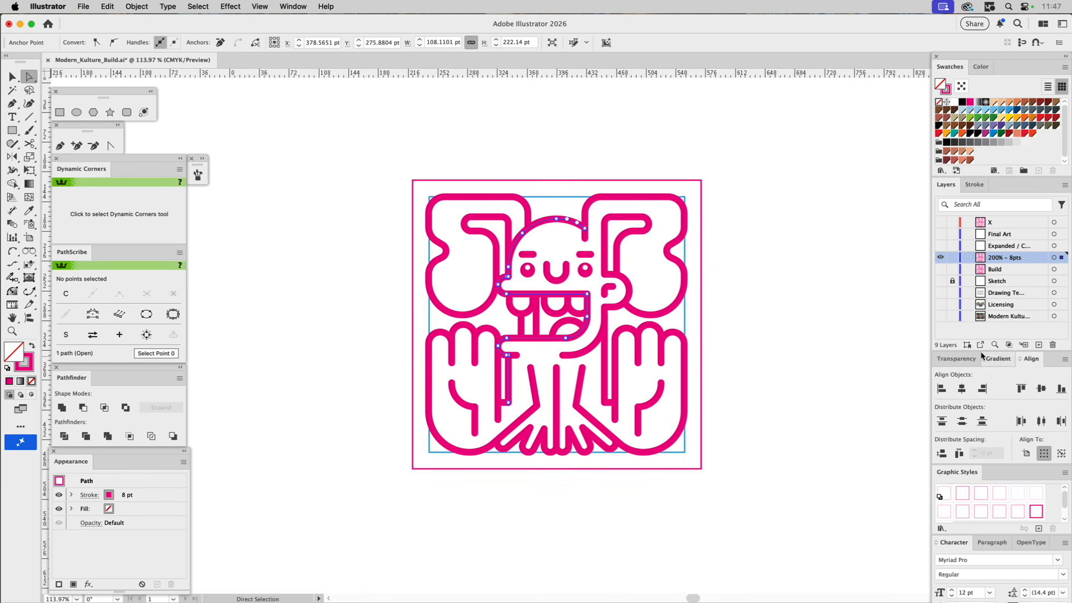
{"action": "left_click", "coordinate": [972, 186]}
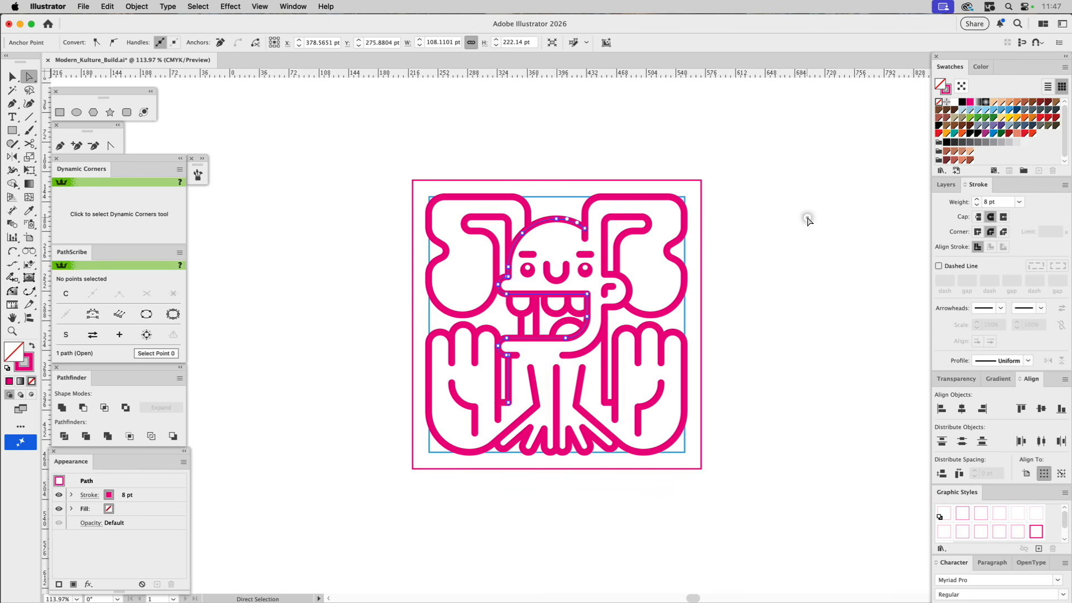
{"action": "left_click", "coordinate": [807, 219]}
{"action": "key", "text": "v"}
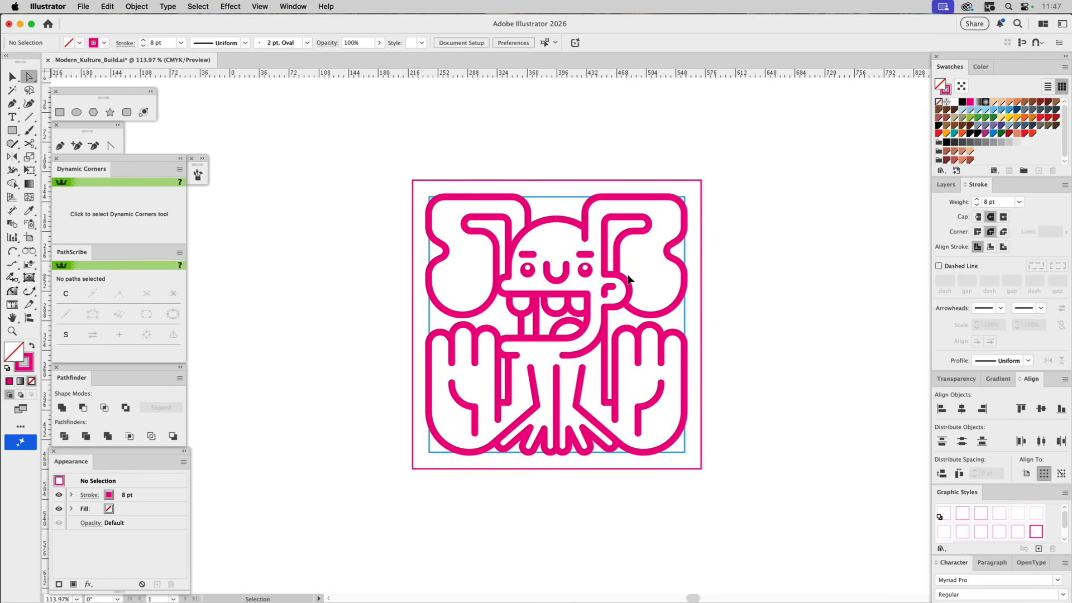
Compare the character artwork in Outline and Preview modes, finishing in Preview.
{"action": "key", "text": "ctrl+y"}
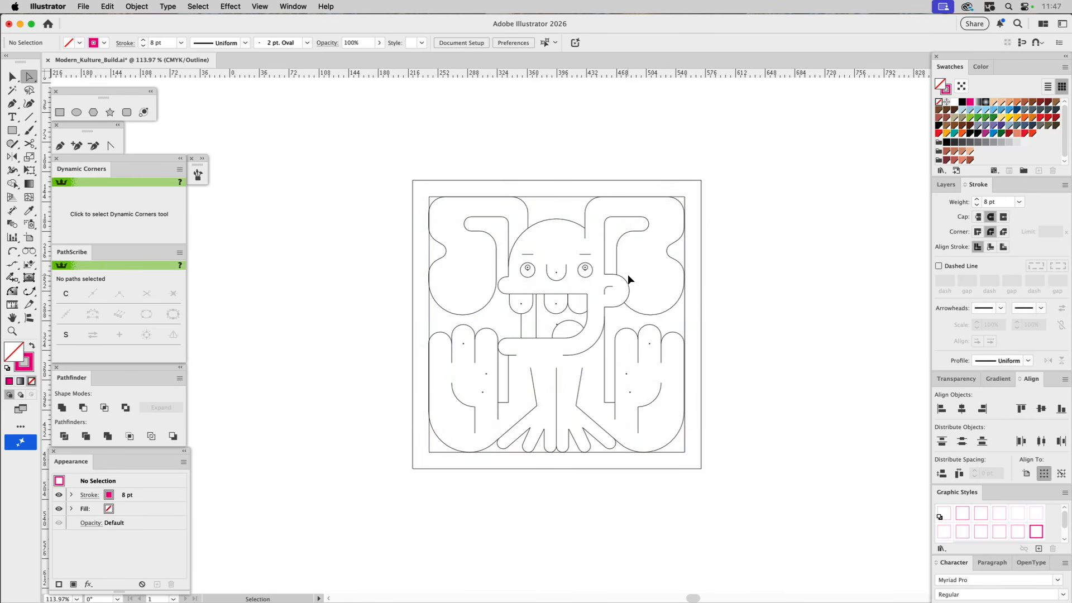
{"action": "key", "text": "super+y"}
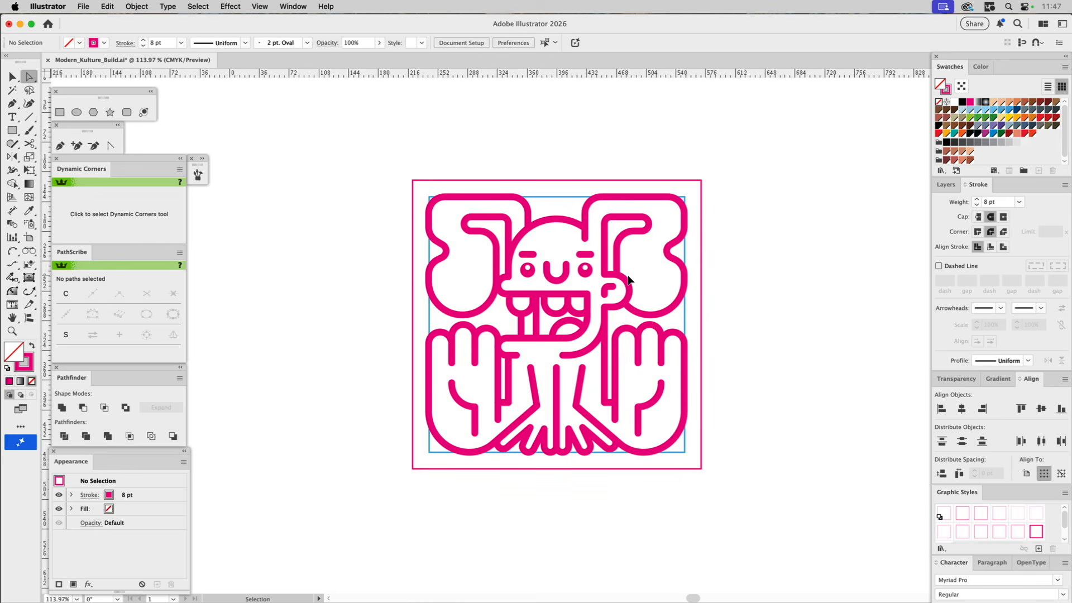
{"action": "key", "text": "super+y"}
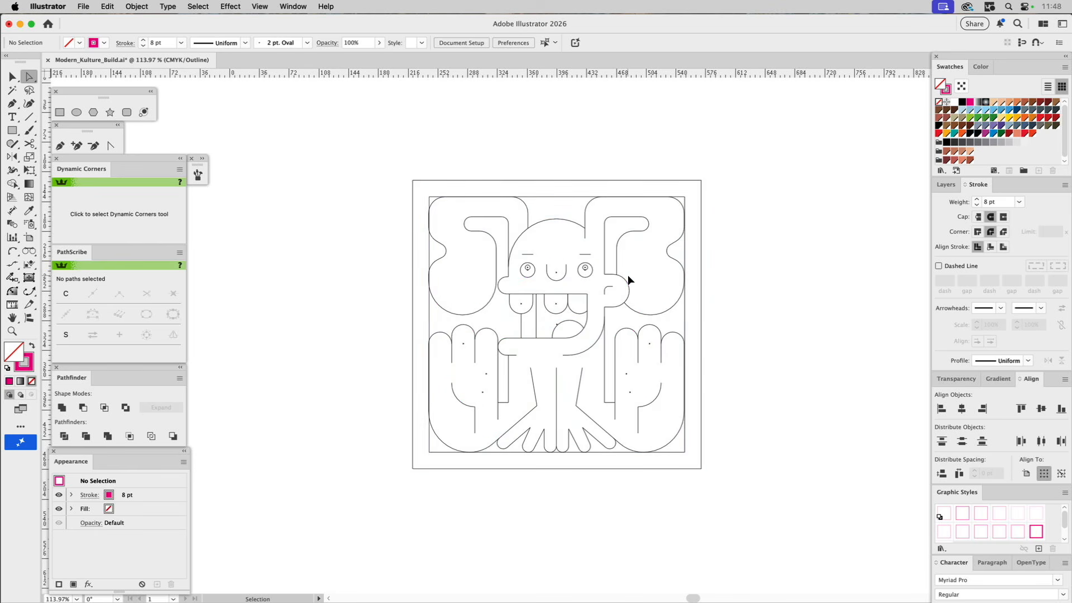
{"action": "key", "text": "super+y"}
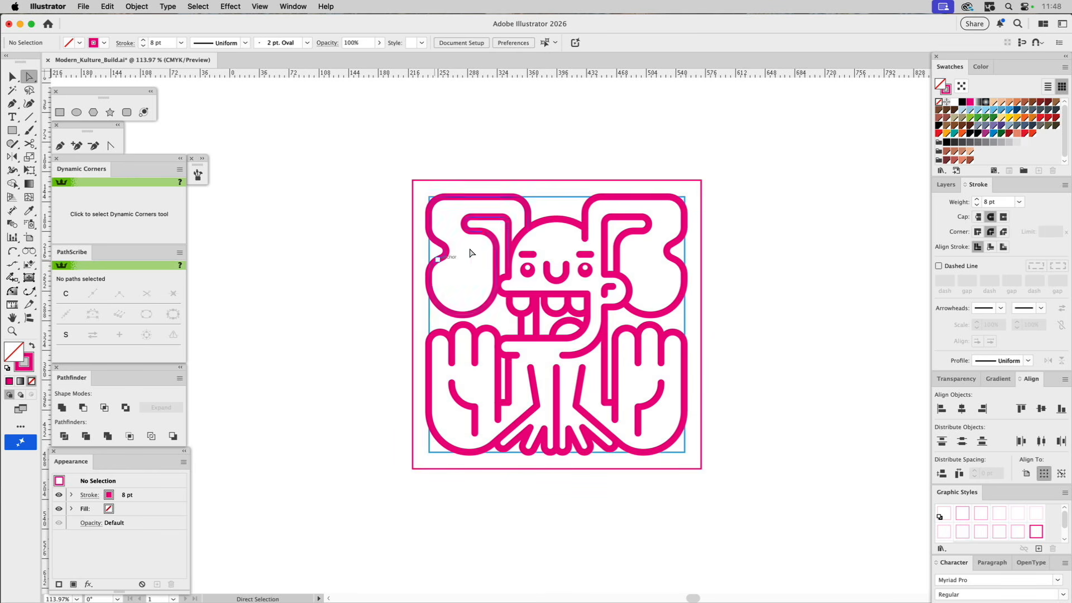
Outline the strokes of all character paths except the two eyes, unite the resulting shapes, and deselect them.
{"action": "key", "text": "v"}
{"action": "left_click_drag", "start_coordinate": [384, 156], "coordinate": [681, 478]}
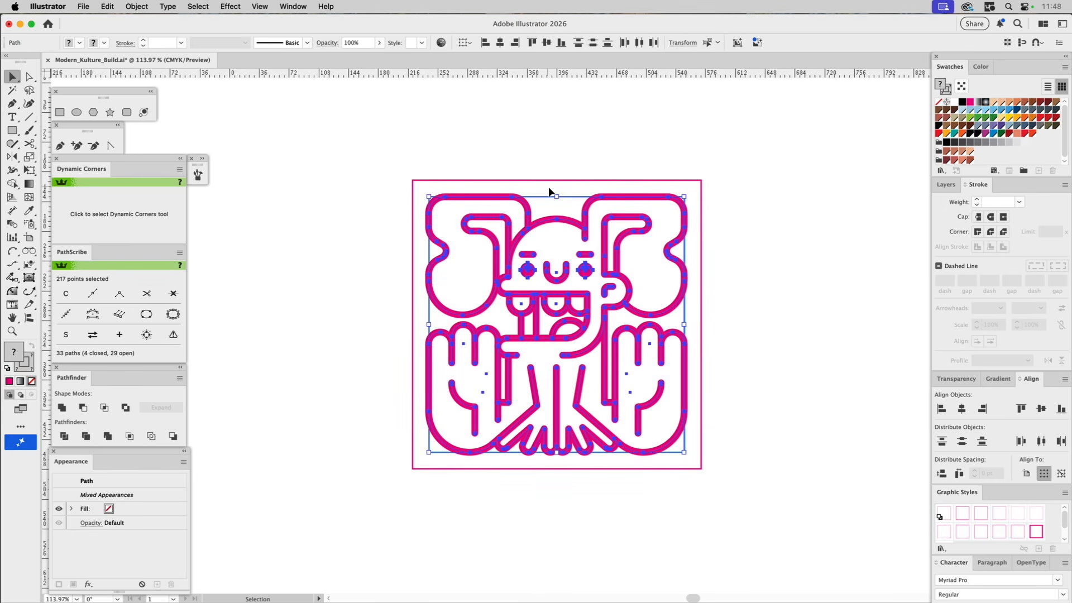
{"action": "left_click", "coordinate": [529, 272], "text": "shift"}
{"action": "left_click", "coordinate": [587, 273], "text": "shift"}
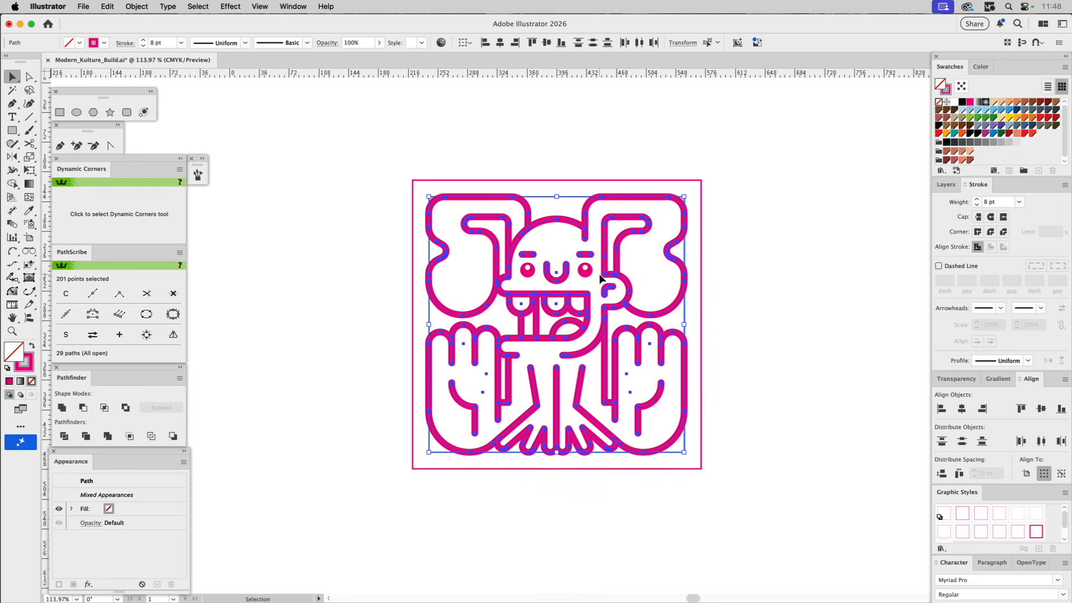
{"action": "left_click", "coordinate": [137, 6]}
{"action": "mouse_move", "coordinate": [162, 367]}
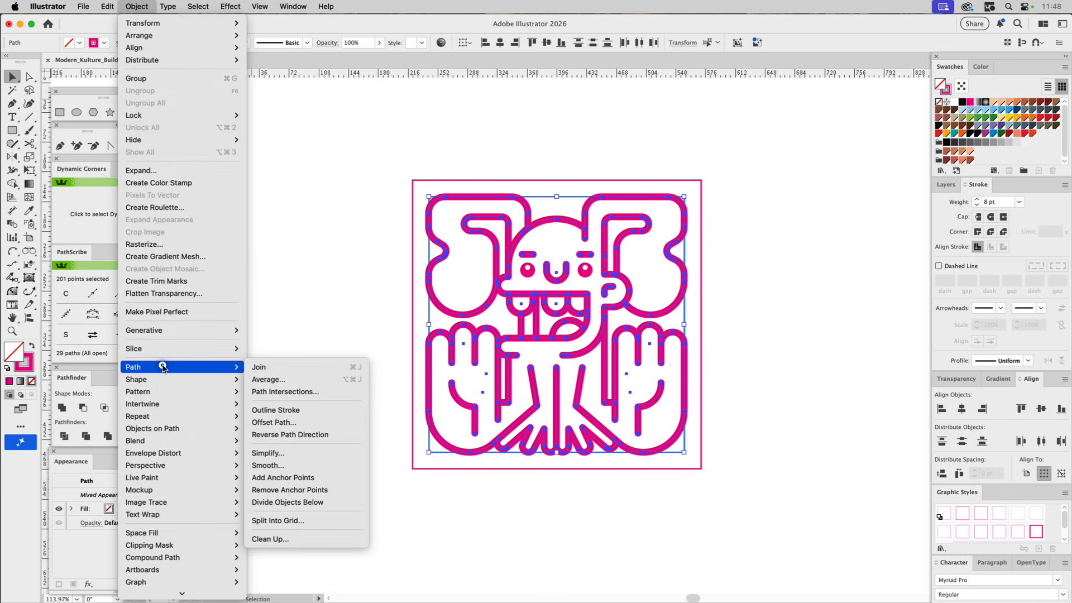
{"action": "left_click", "coordinate": [284, 411]}
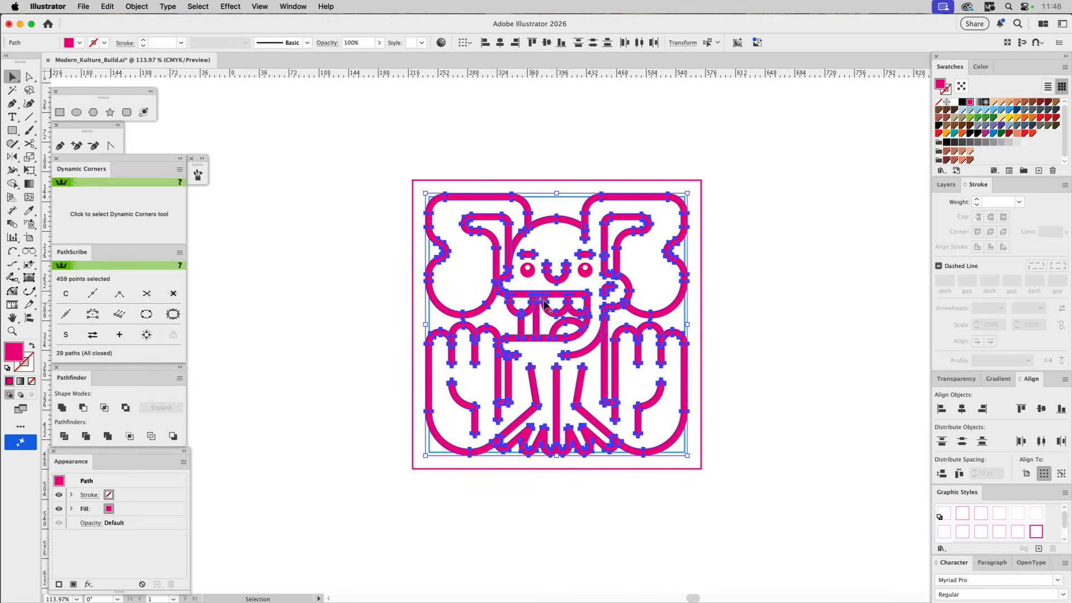
{"action": "left_click", "coordinate": [62, 410]}
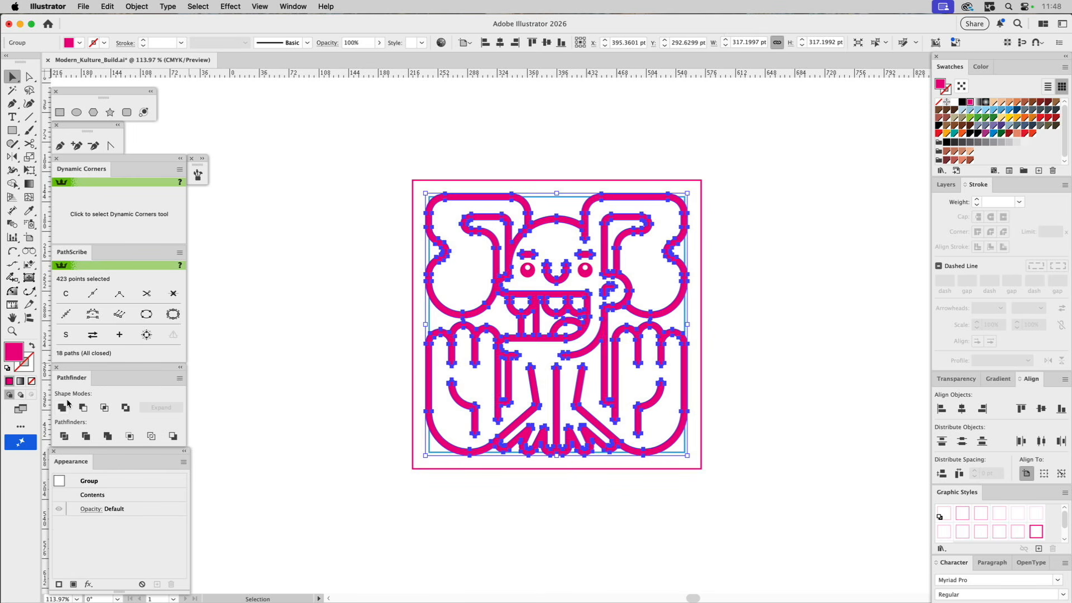
{"action": "left_click", "coordinate": [751, 285]}
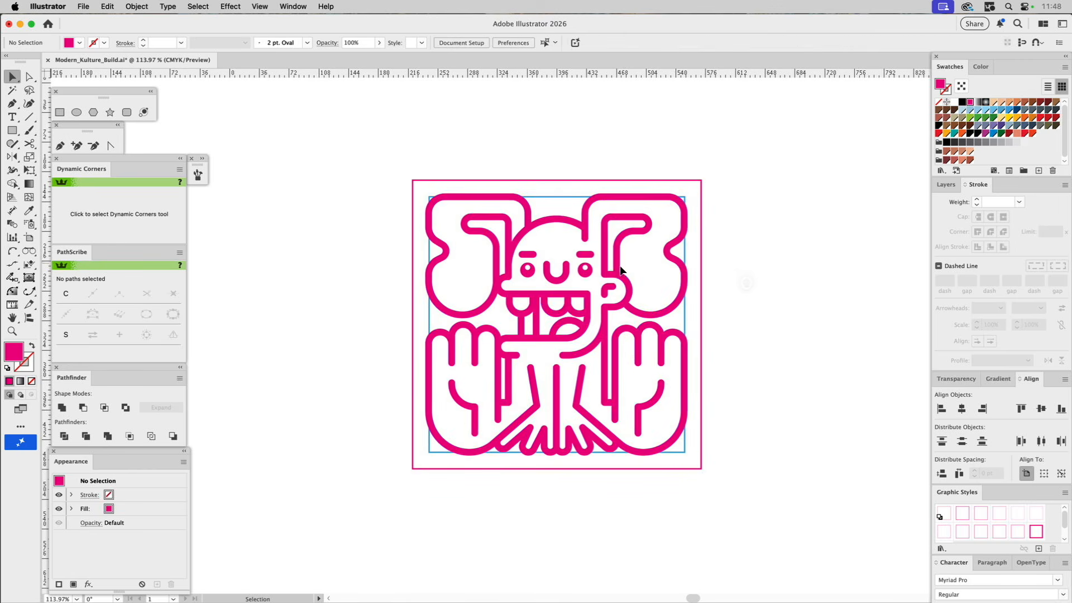
Try moving the united character group aside from the eyes, undo the move, and deselect the group.
{"action": "left_click_drag", "start_coordinate": [602, 267], "coordinate": [764, 266]}
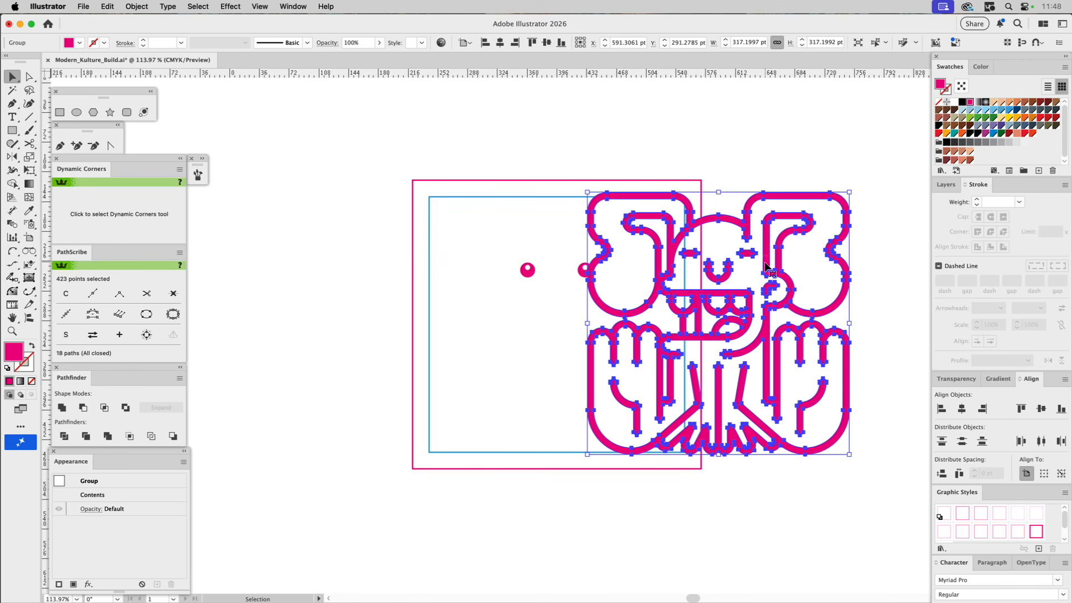
{"action": "left_click", "coordinate": [758, 129]}
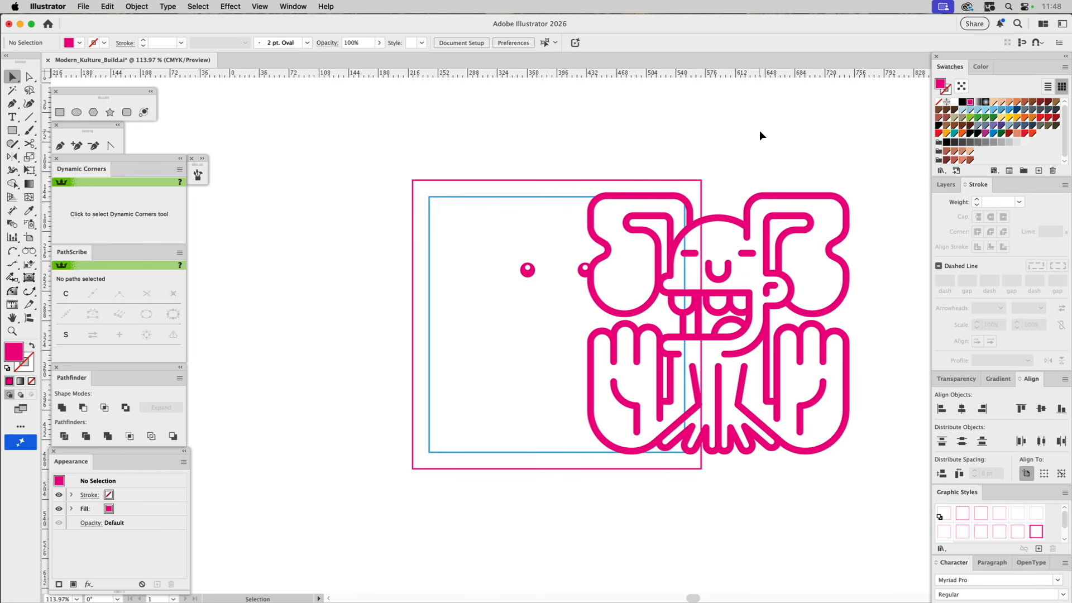
{"action": "key", "text": "a"}
{"action": "key", "text": "super+z"}
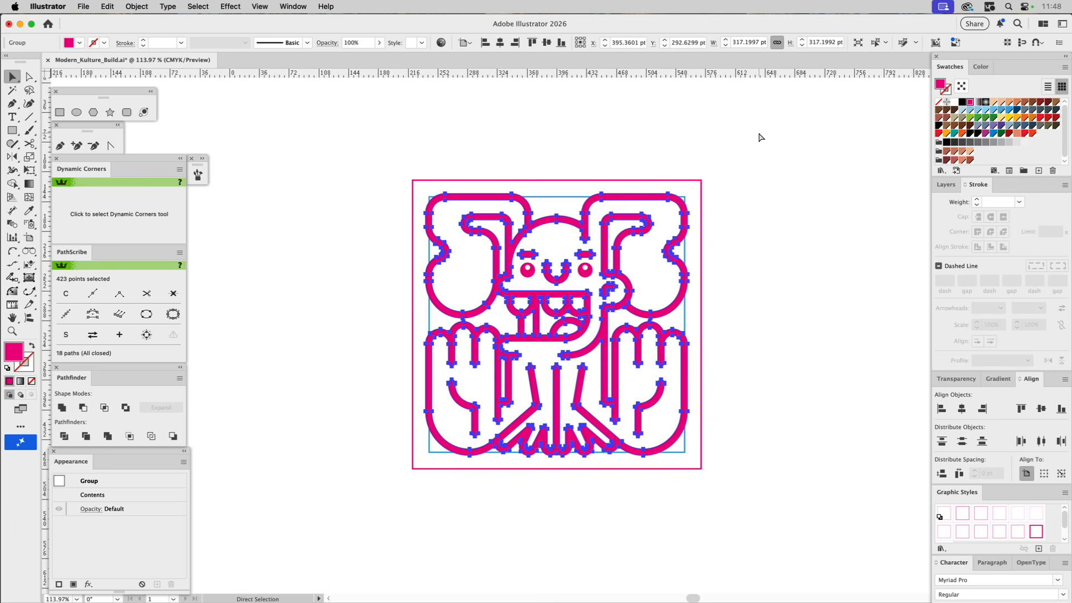
{"action": "key", "text": "v"}
{"action": "left_click", "coordinate": [656, 123]}
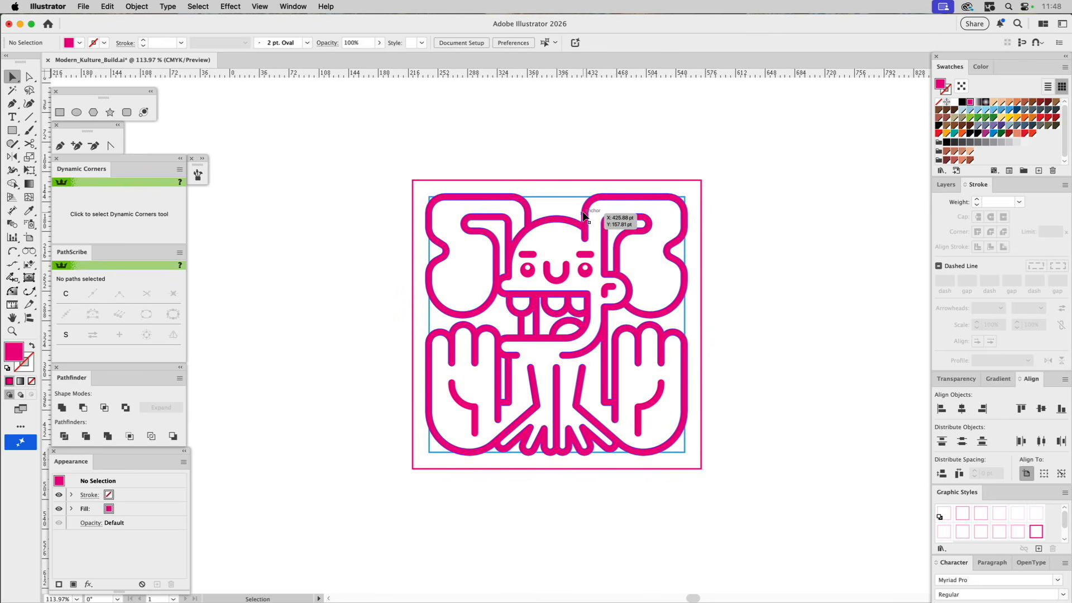
Try ungrouping all of the united artwork, select its main compound path, and undo the ungrouping.
{"action": "left_click", "coordinate": [583, 216]}
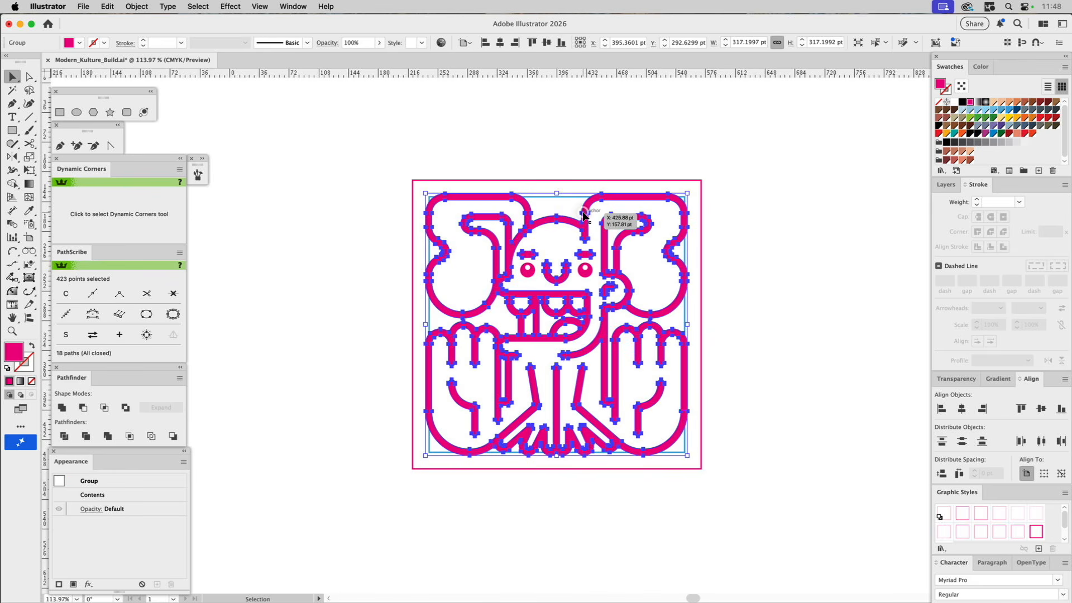
{"action": "left_click", "coordinate": [558, 148]}
{"action": "left_click", "coordinate": [550, 226]}
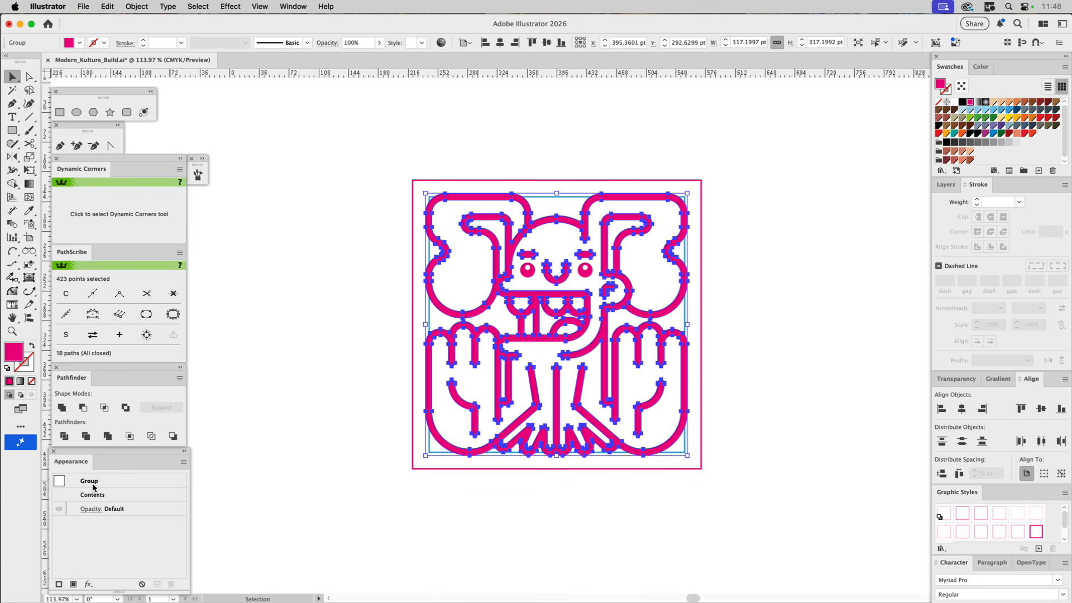
{"action": "left_click", "coordinate": [134, 6]}
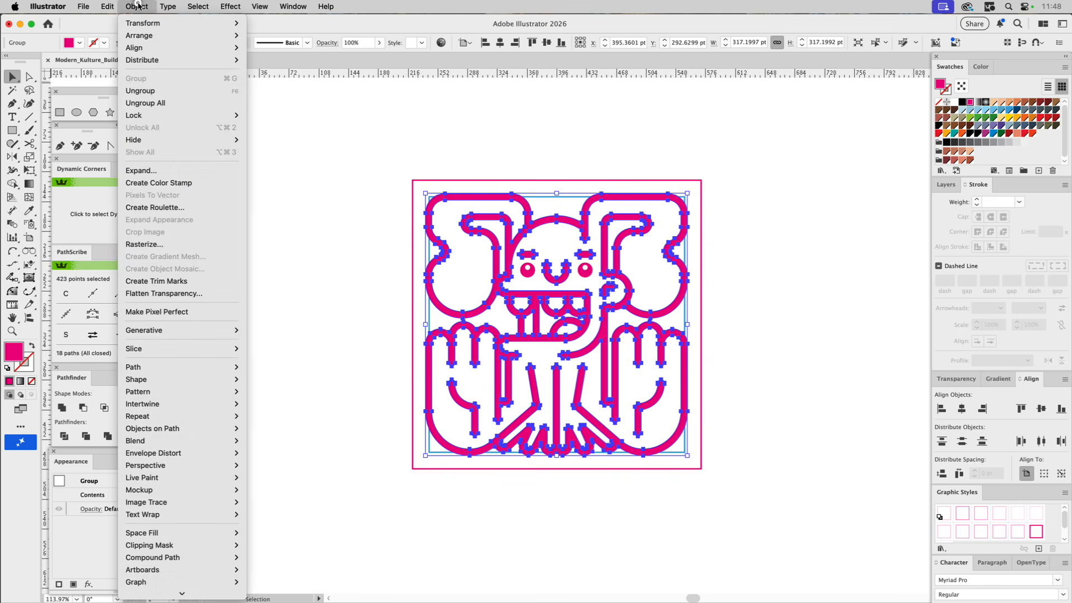
{"action": "left_click", "coordinate": [149, 102]}
{"action": "left_click", "coordinate": [139, 6]}
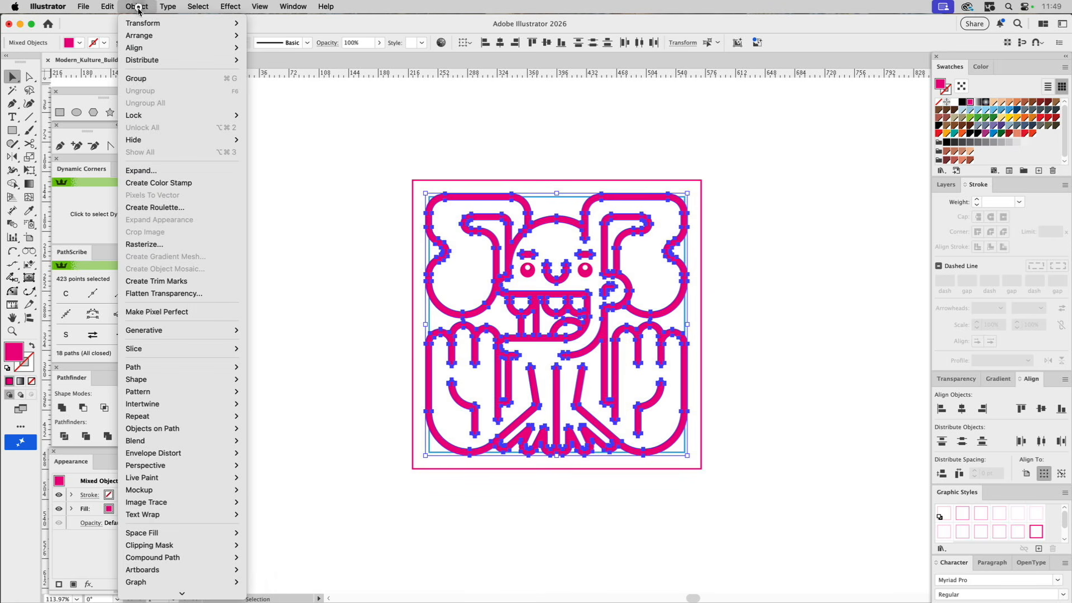
{"action": "left_click", "coordinate": [361, 139]}
{"action": "left_click", "coordinate": [509, 166]}
{"action": "left_click", "coordinate": [502, 202]}
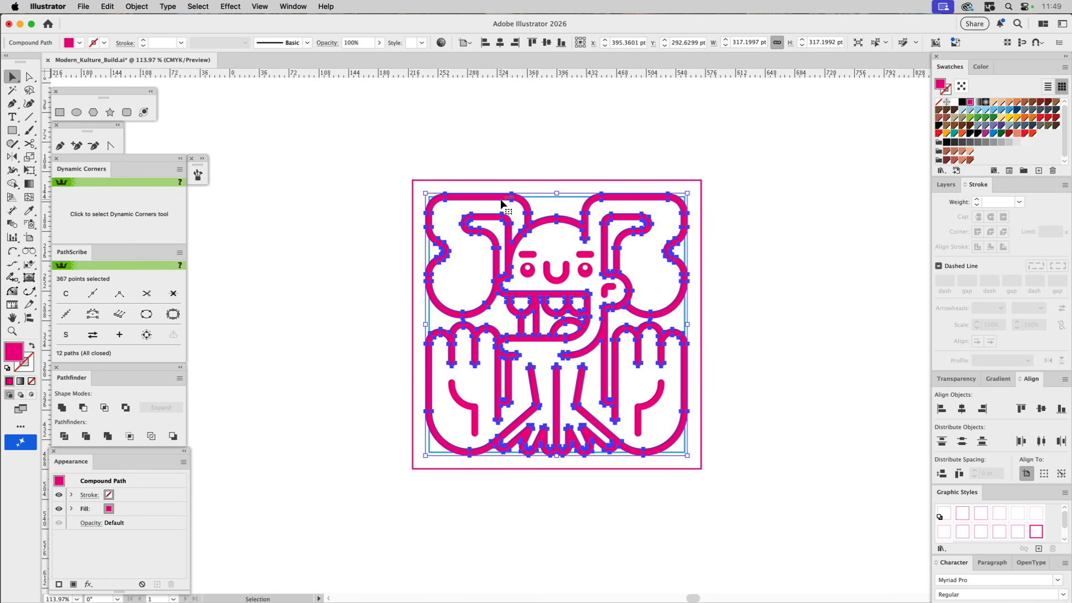
{"action": "key", "text": "super+z"}
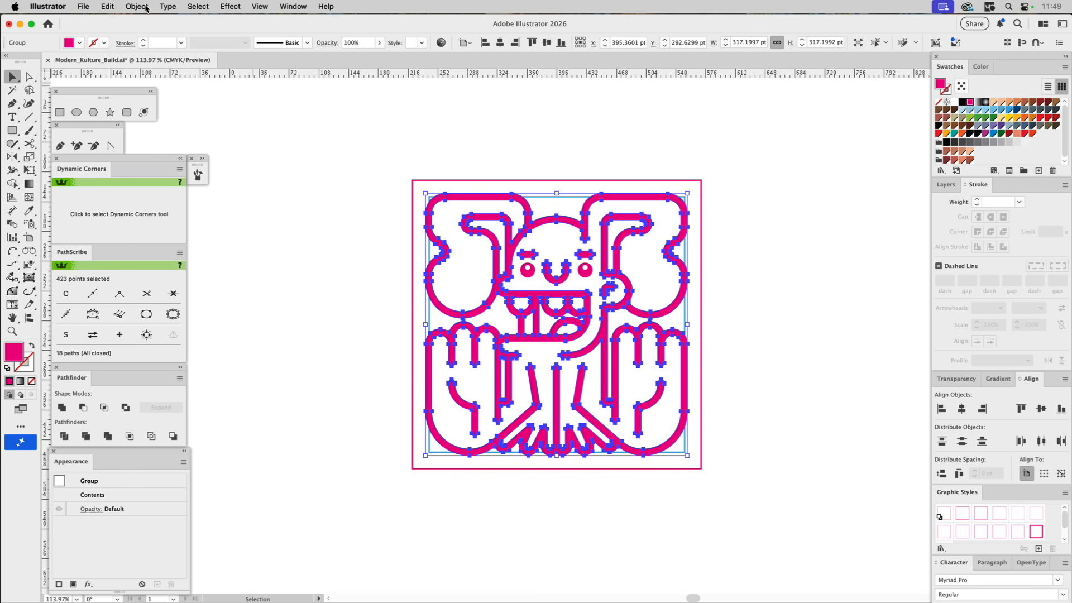
Ungroup the united character artwork and release its compound paths into separate shapes.
{"action": "left_click", "coordinate": [138, 6]}
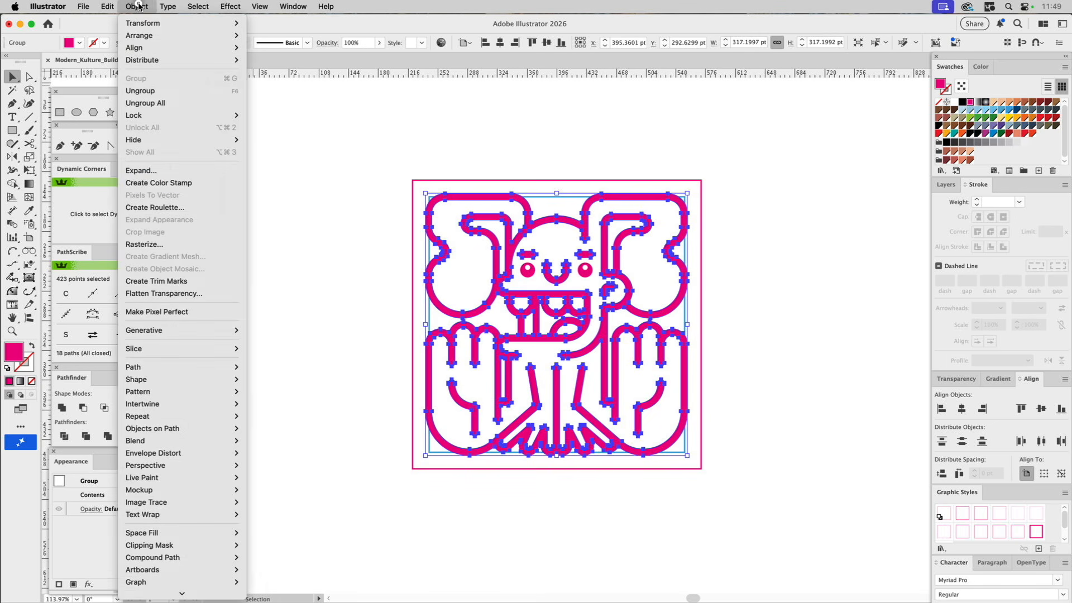
{"action": "left_click", "coordinate": [143, 90]}
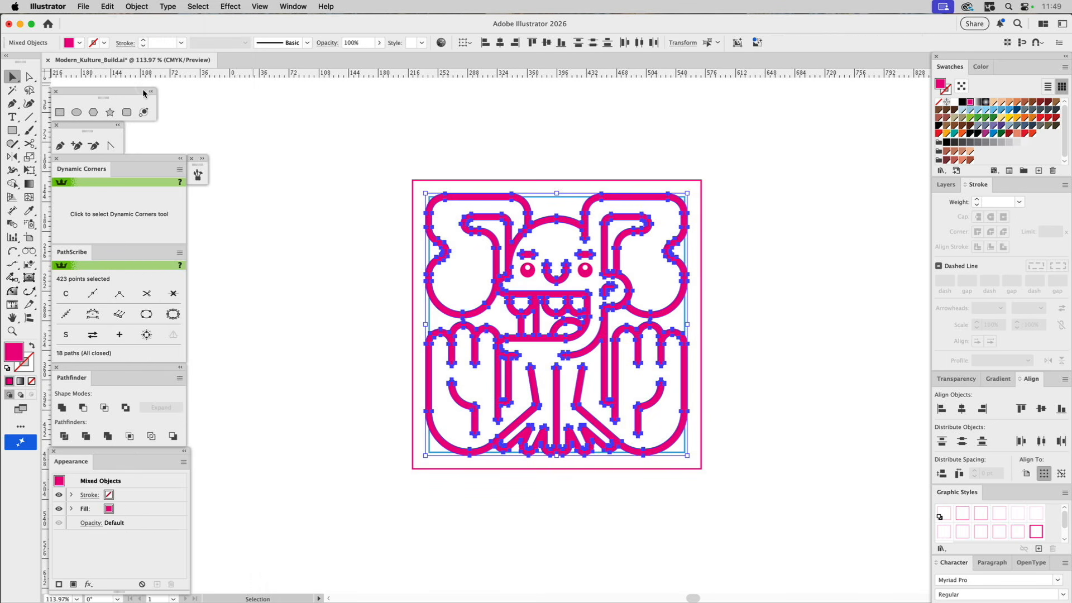
{"action": "left_click", "coordinate": [138, 8]}
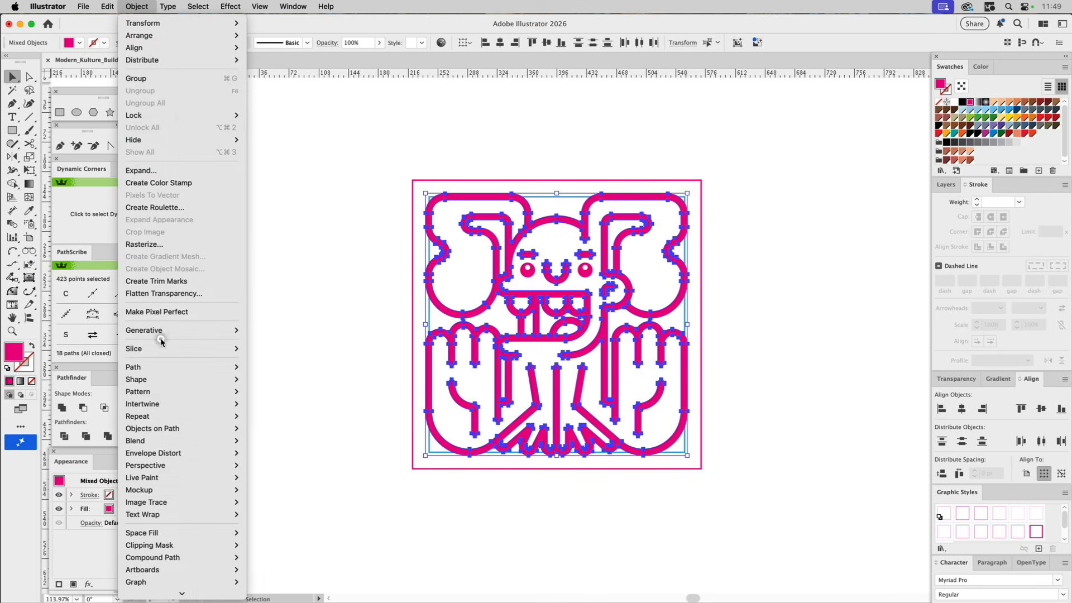
{"action": "mouse_move", "coordinate": [179, 557]}
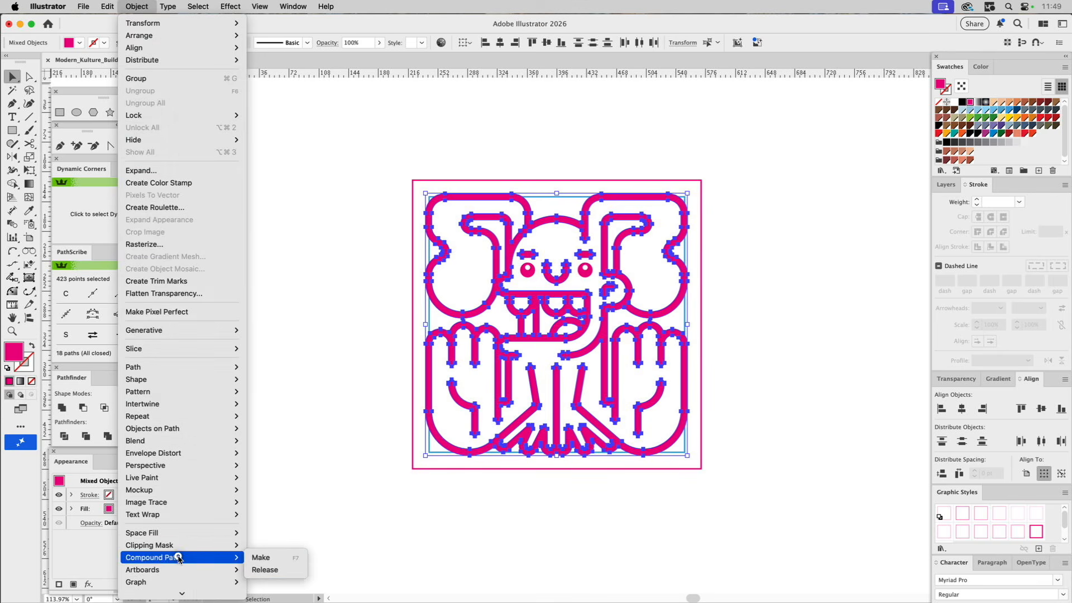
{"action": "left_click", "coordinate": [266, 573]}
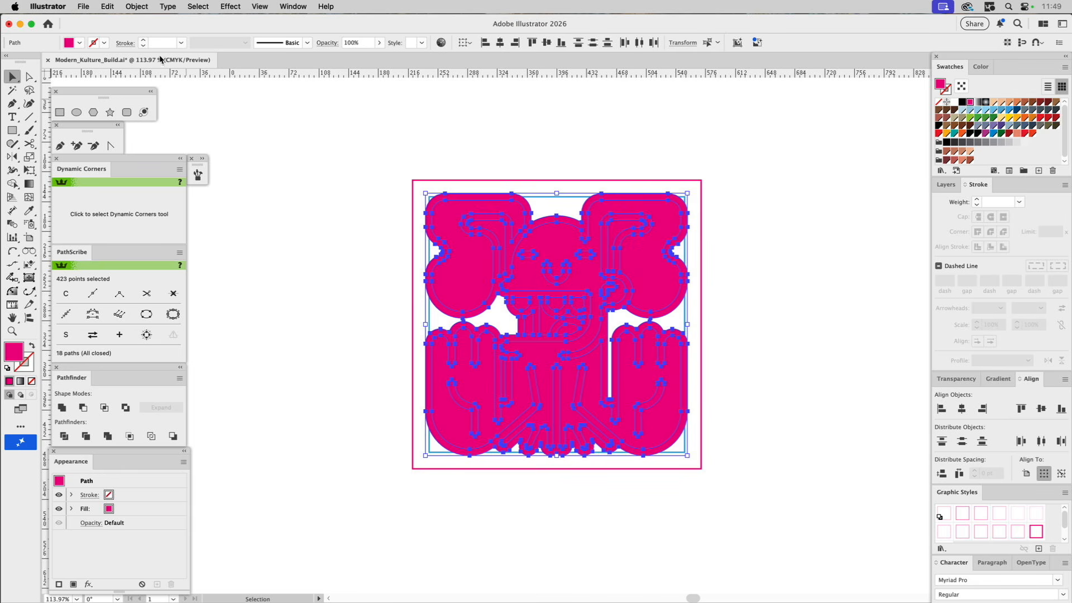
Fill all the released shapes except the outer silhouette with white, and deselect them.
{"action": "left_click", "coordinate": [137, 6]}
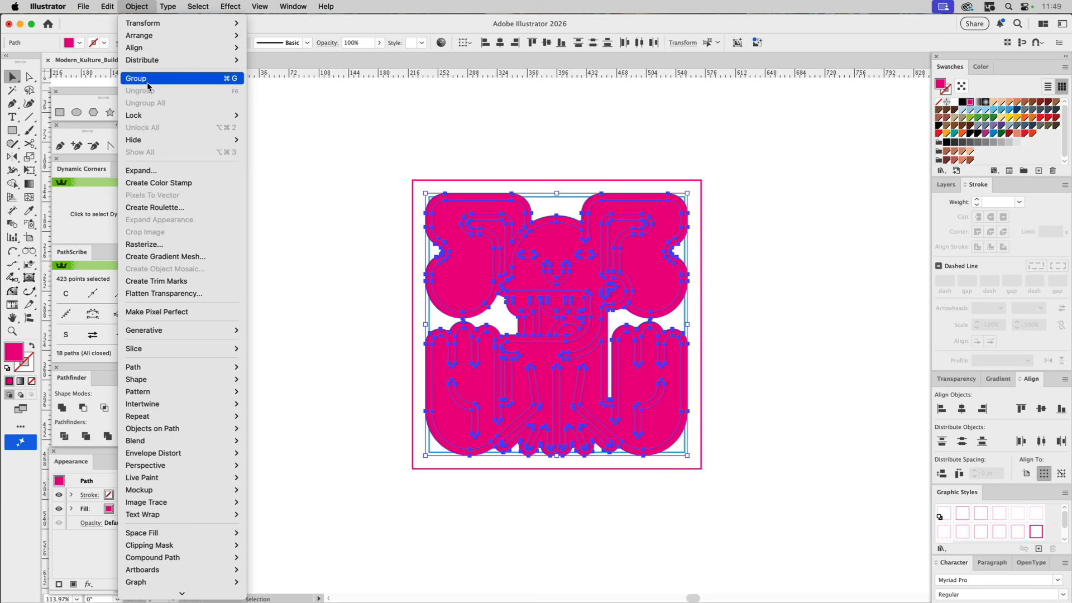
{"action": "left_click", "coordinate": [358, 116]}
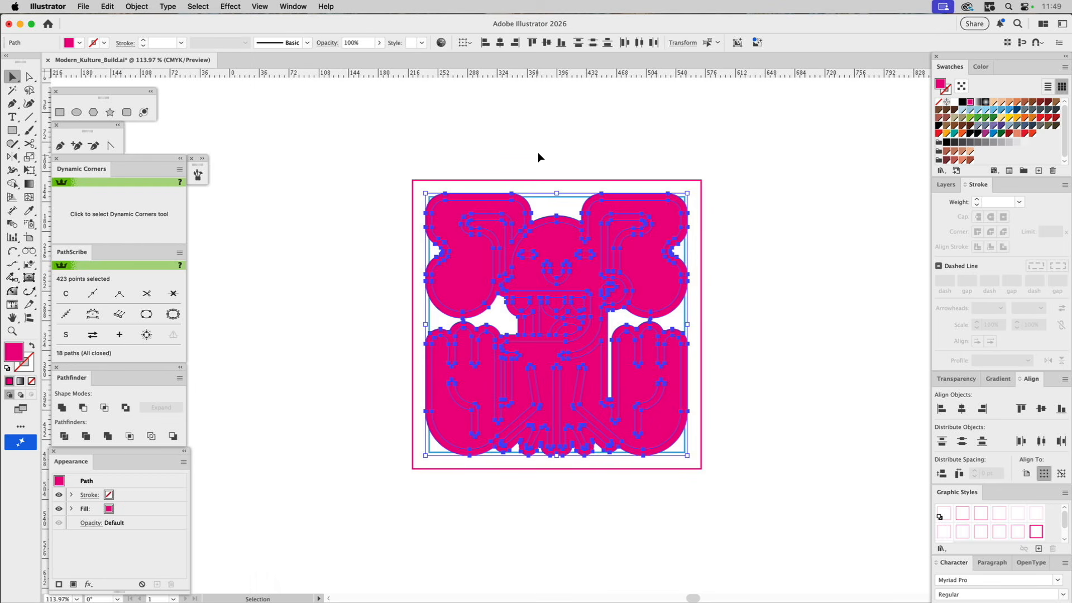
{"action": "left_click", "coordinate": [529, 205], "text": "shift"}
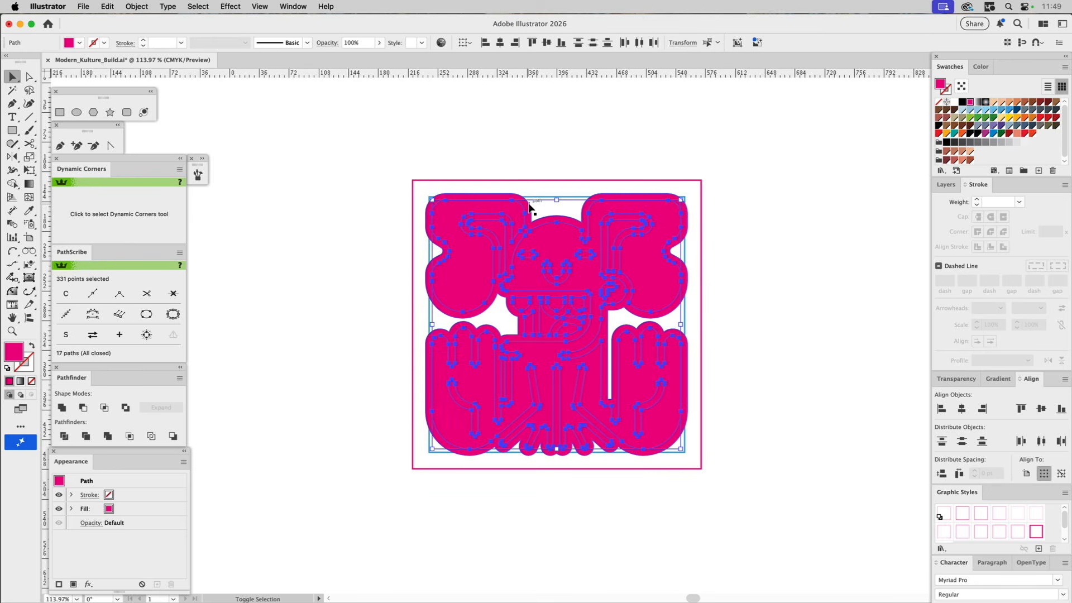
{"action": "left_click", "coordinate": [954, 102]}
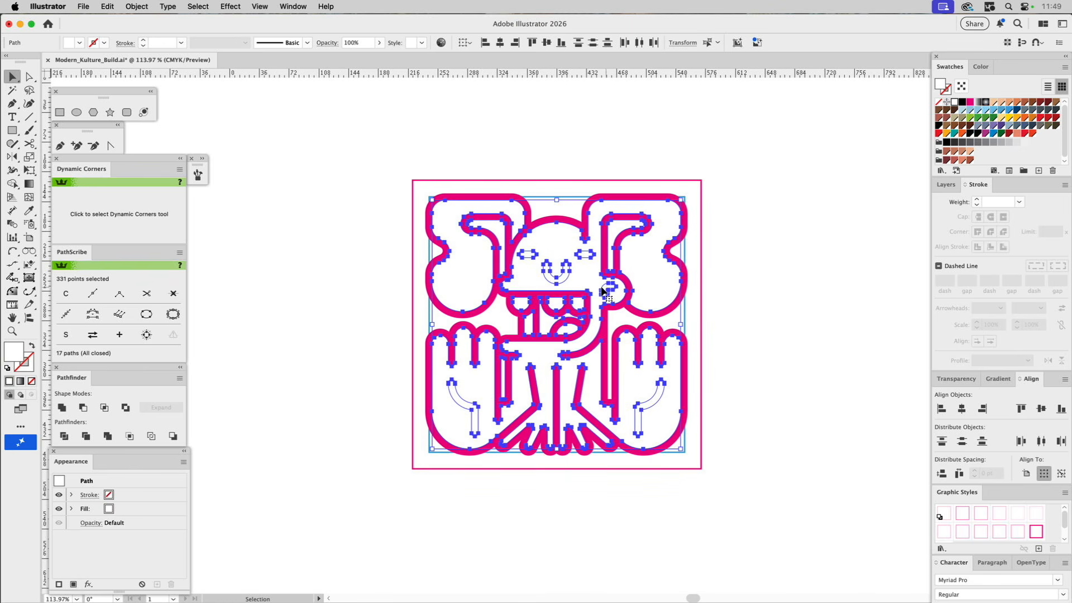
{"action": "left_click", "coordinate": [564, 155]}
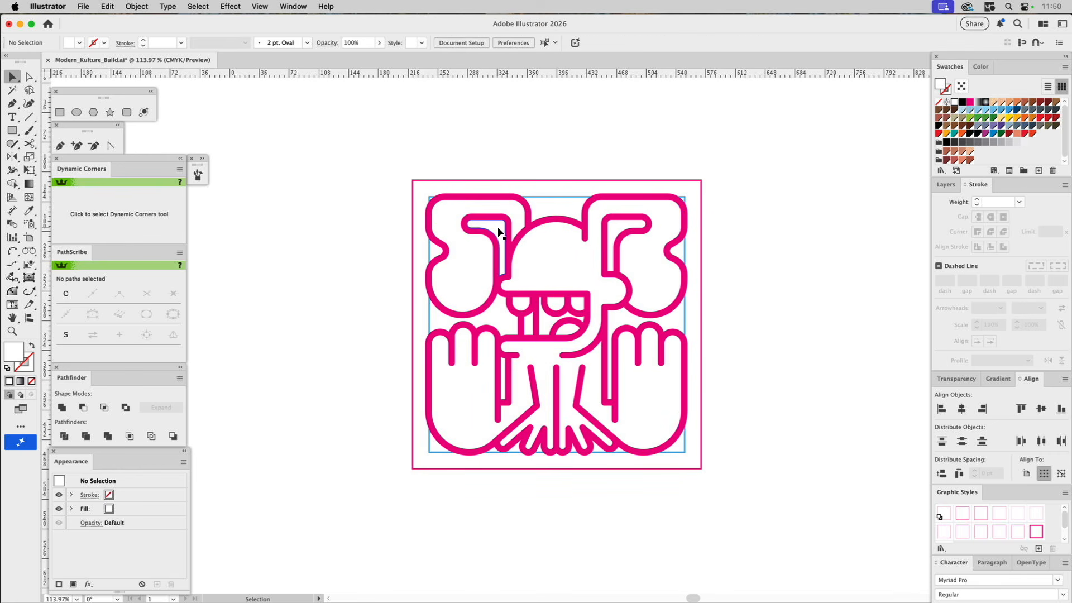
Select the large white body shape, the left ear shape and the outer silhouette, and place them behind the eyes and square guides.
{"action": "left_click", "coordinate": [530, 240]}
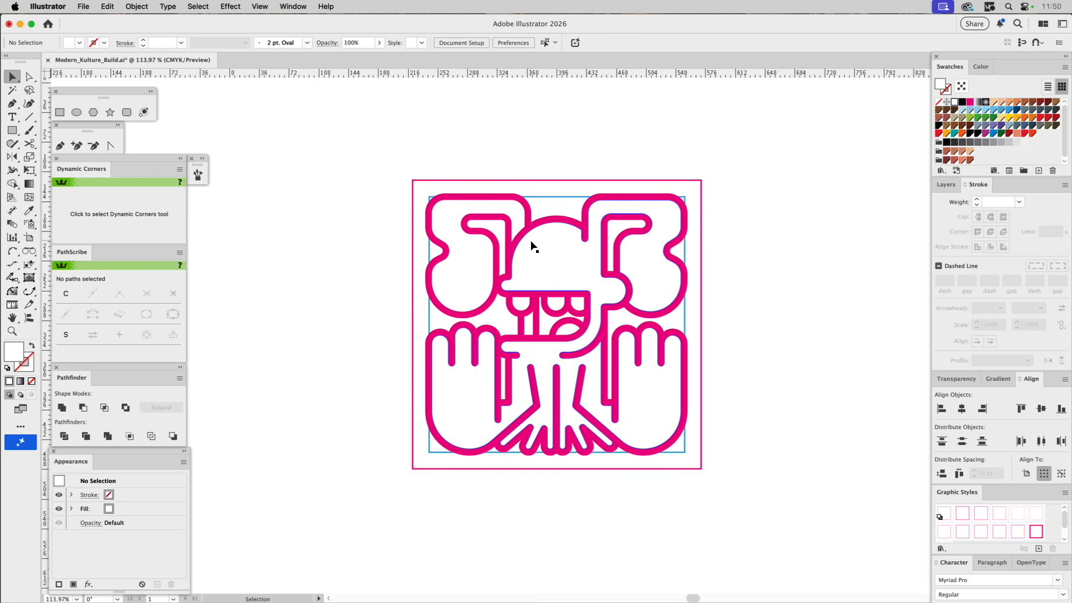
{"action": "left_click", "coordinate": [535, 256]}
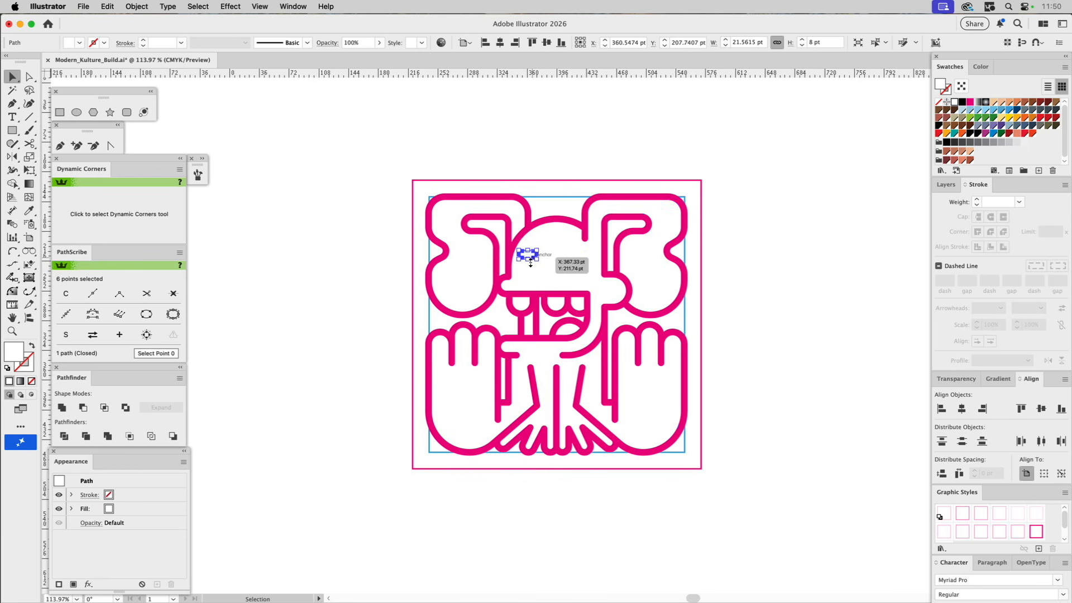
{"action": "left_click", "coordinate": [562, 227]}
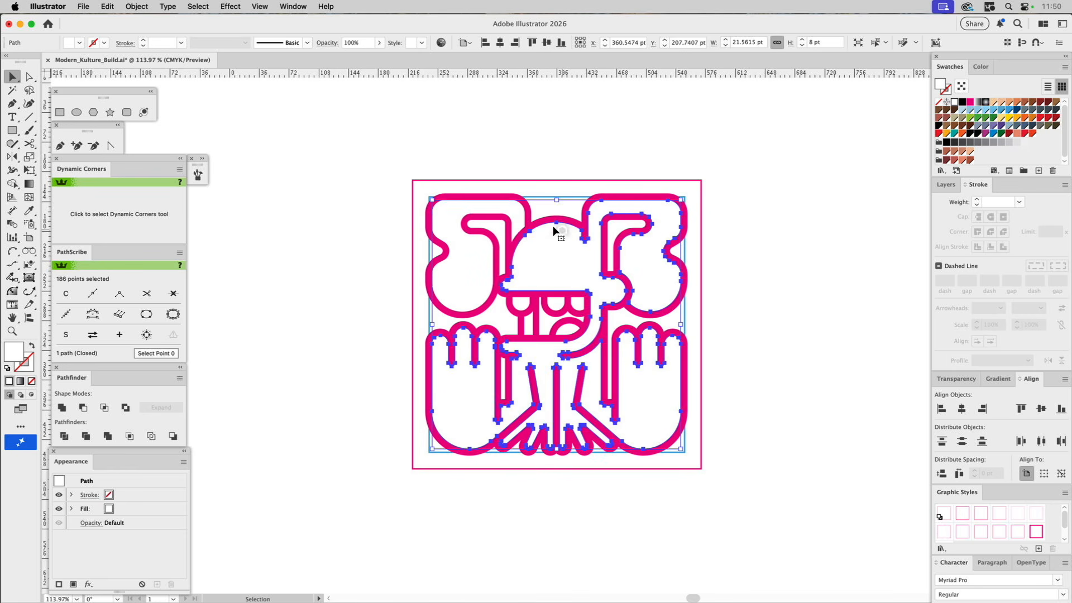
{"action": "left_click", "coordinate": [513, 214], "text": "shift"}
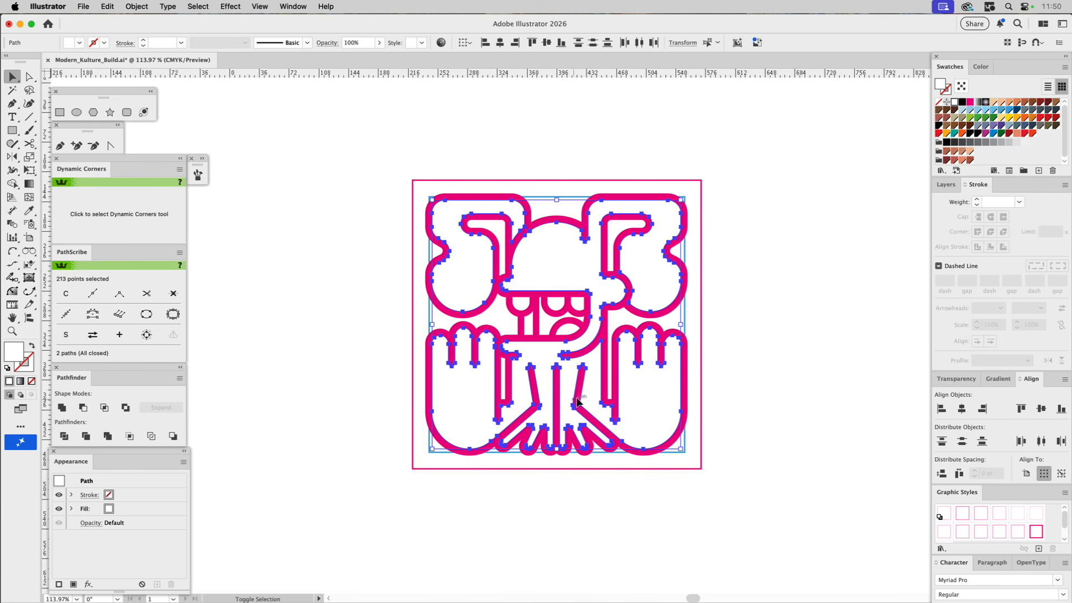
{"action": "left_click", "coordinate": [610, 322], "text": "shift"}
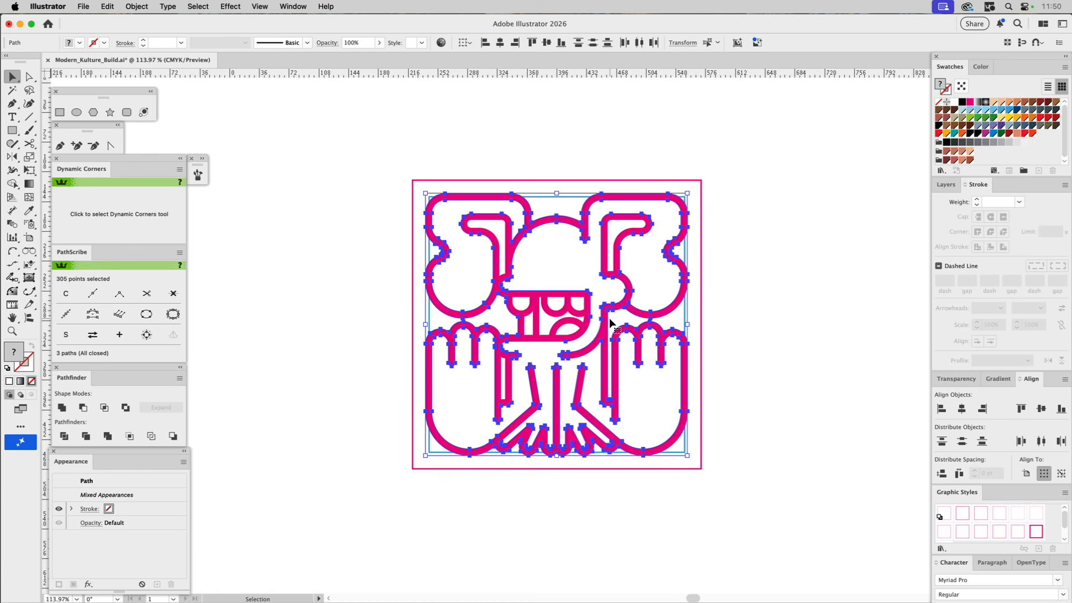
{"action": "key", "text": "Delete"}
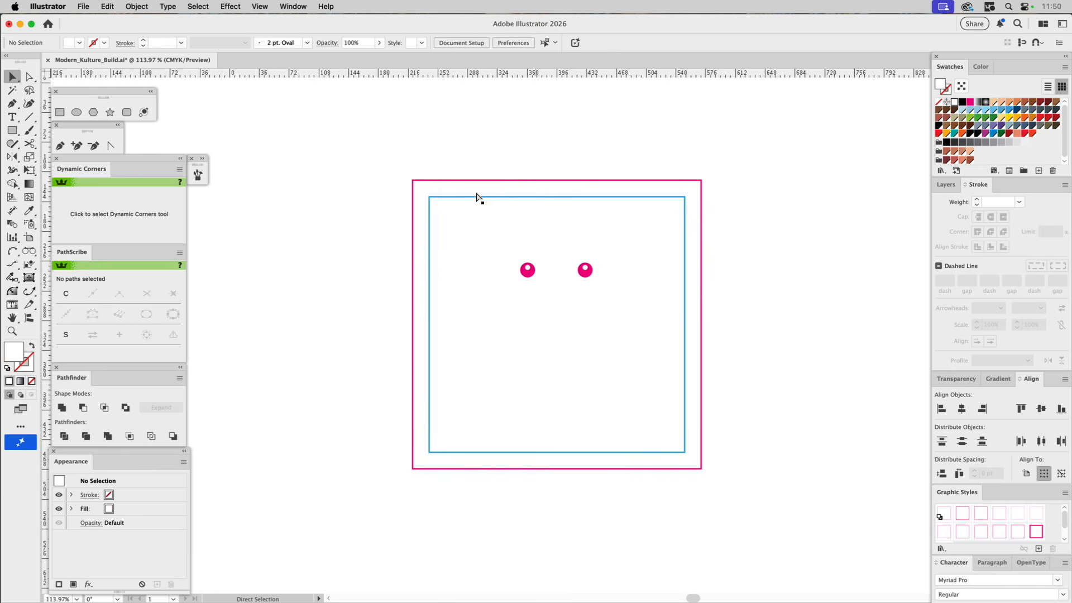
{"action": "key", "text": "super+z"}
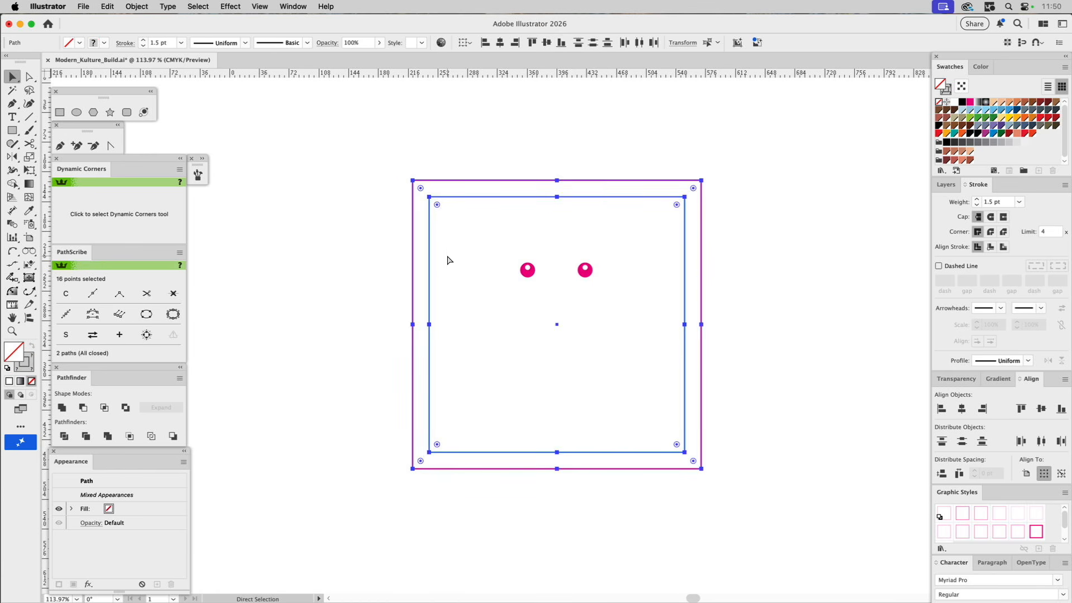
{"action": "left_click", "coordinate": [557, 148]}
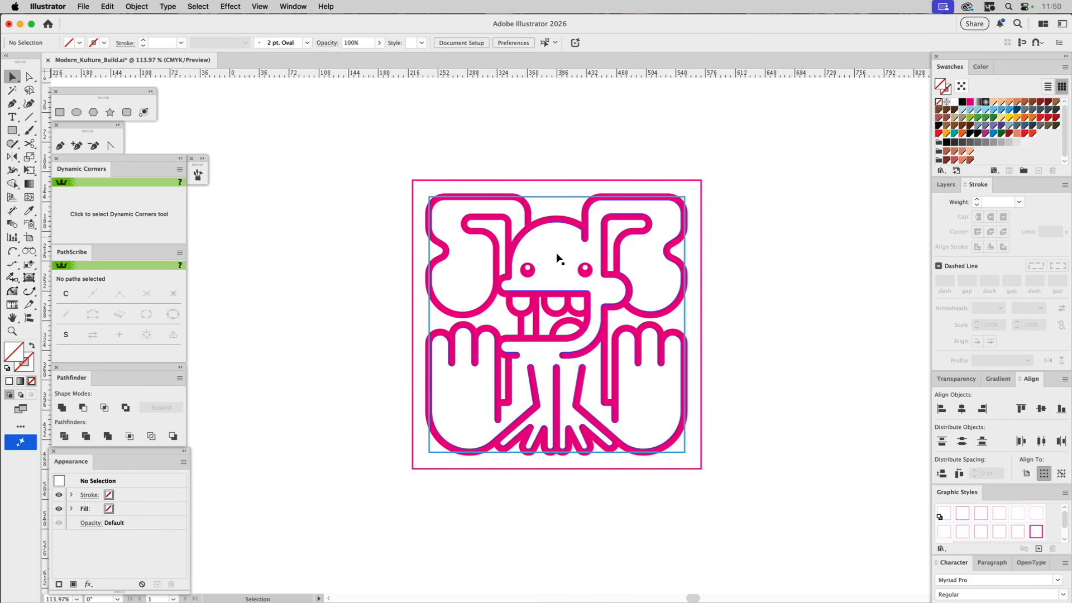
Fill the eyebrows, nose, inner-ear mark and both palm lines with the teal swatch.
{"action": "left_click", "coordinate": [530, 254]}
{"action": "left_click", "coordinate": [568, 267], "text": "shift"}
{"action": "left_click", "coordinate": [586, 255], "text": "shift"}
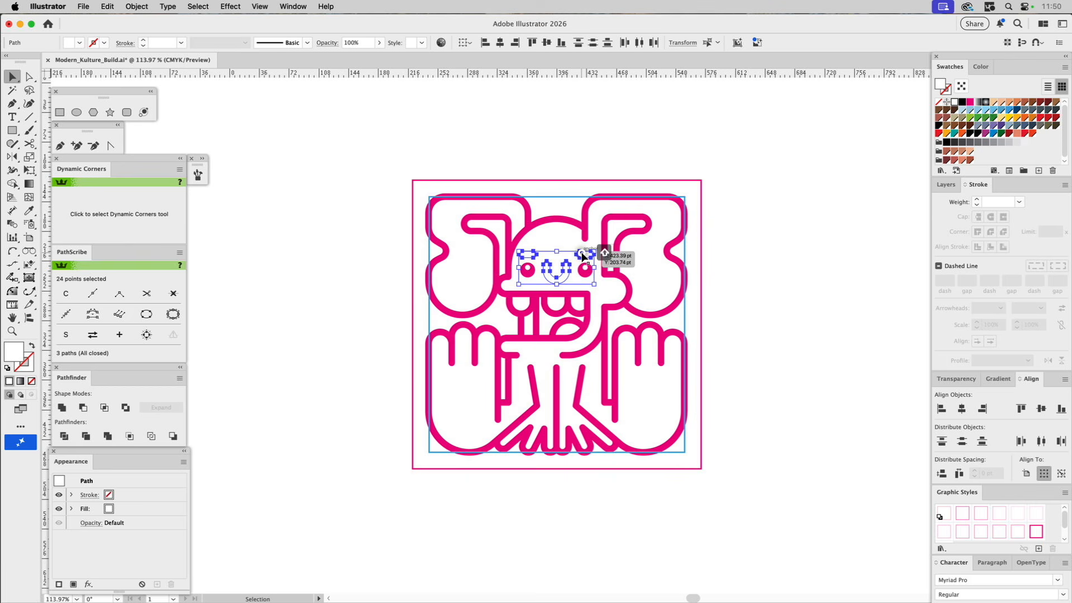
{"action": "left_click", "coordinate": [609, 291], "text": "shift"}
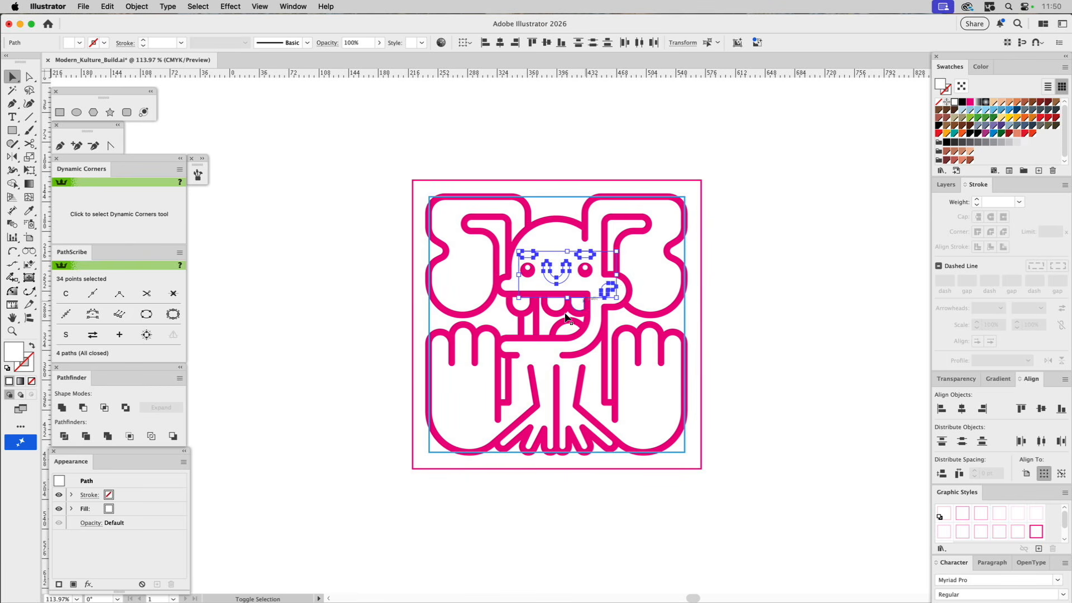
{"action": "left_click", "coordinate": [455, 398], "text": "shift"}
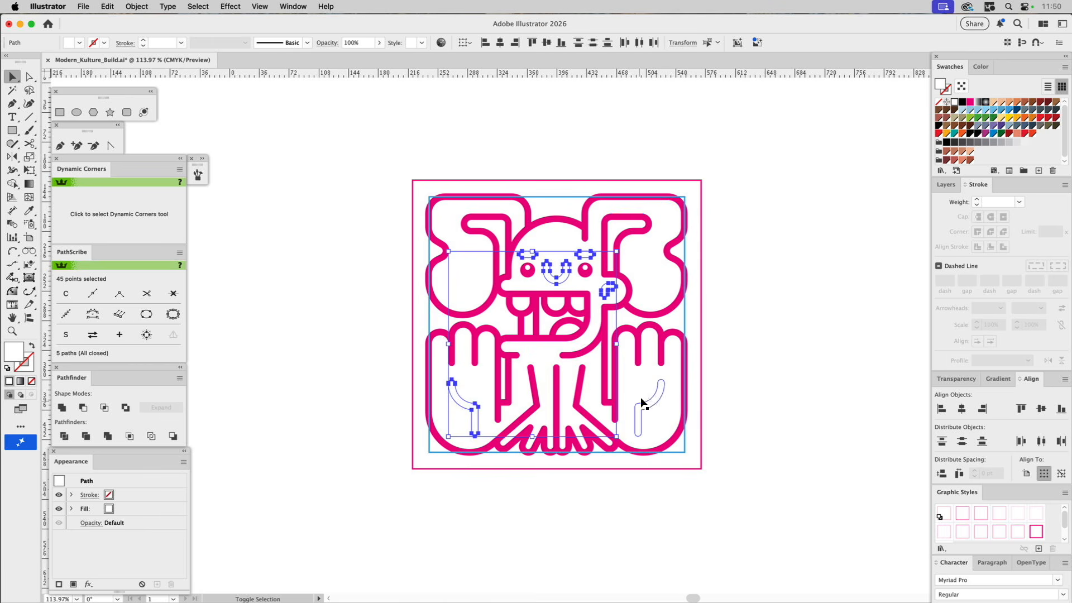
{"action": "left_click", "coordinate": [651, 399], "text": "shift"}
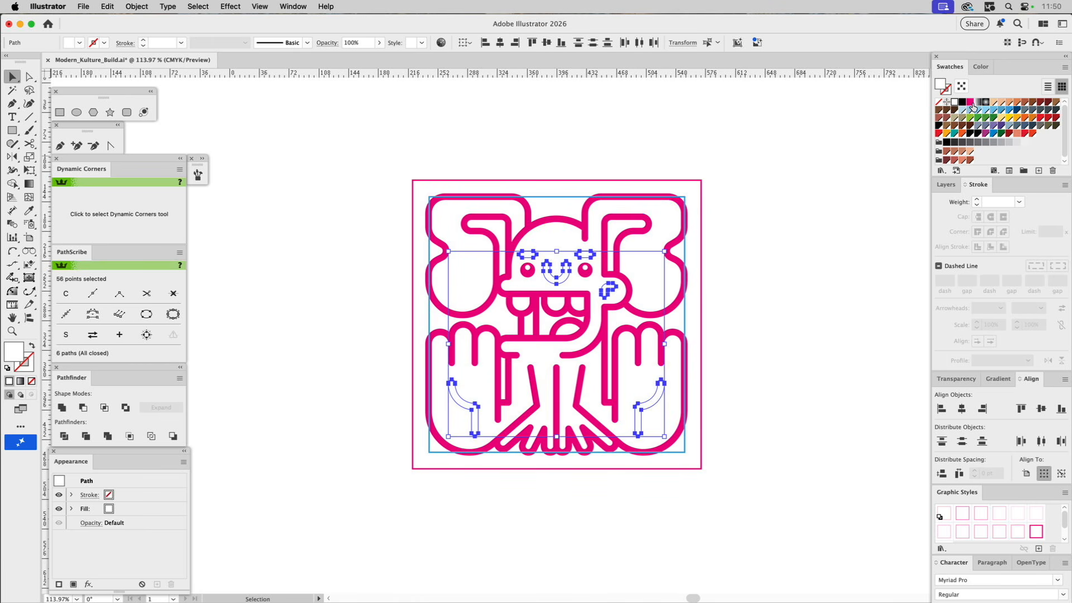
{"action": "left_click", "coordinate": [955, 134]}
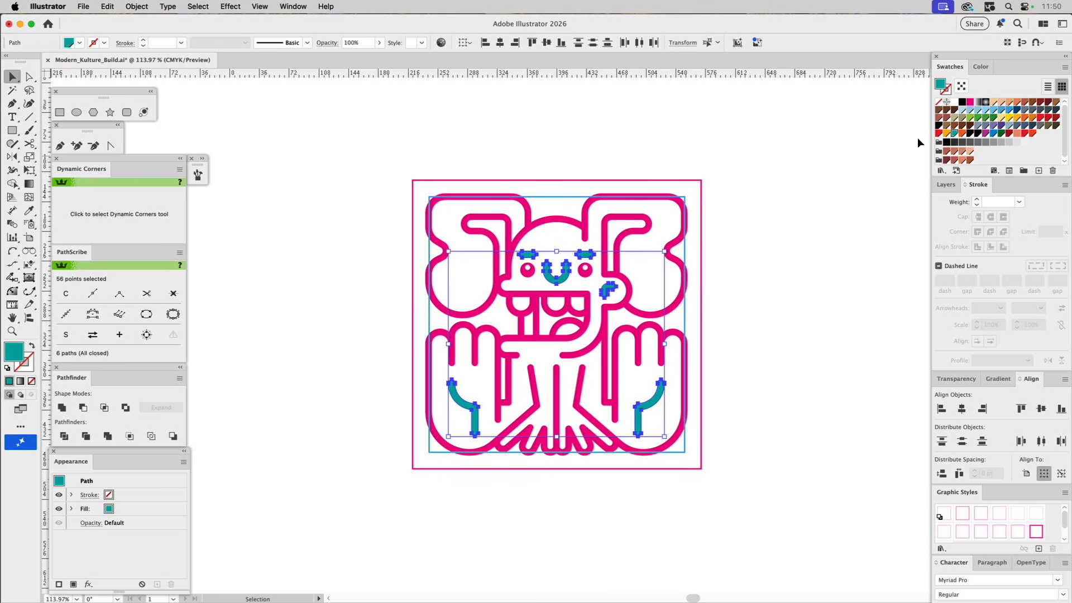
Recolor both eye circles teal by sampling the nose colour with the Eyedropper, and return to the Selection tool.
{"action": "left_click", "coordinate": [531, 273]}
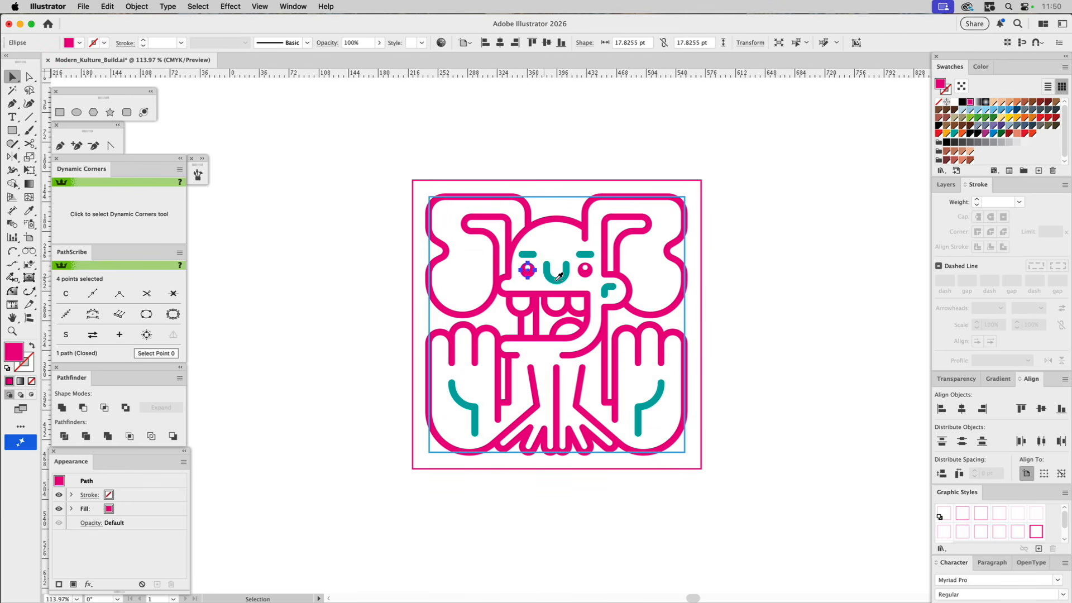
{"action": "key", "text": "i"}
{"action": "left_click", "coordinate": [584, 276]}
{"action": "key", "text": "super+shift+a"}
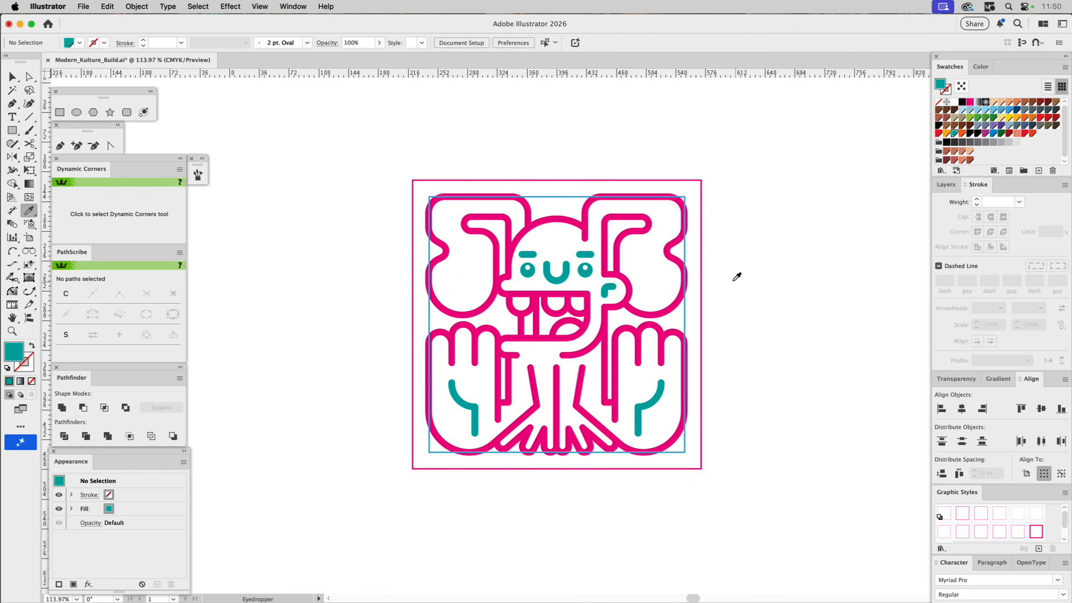
{"action": "key", "text": "v"}
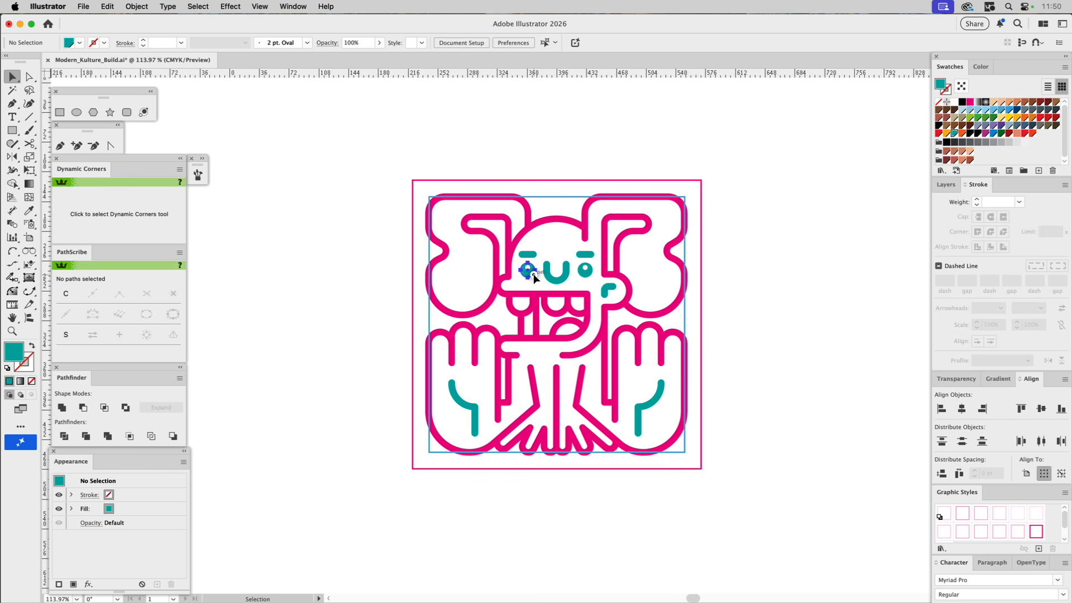
{"action": "left_click", "coordinate": [534, 275]}
{"action": "left_click", "coordinate": [551, 245]}
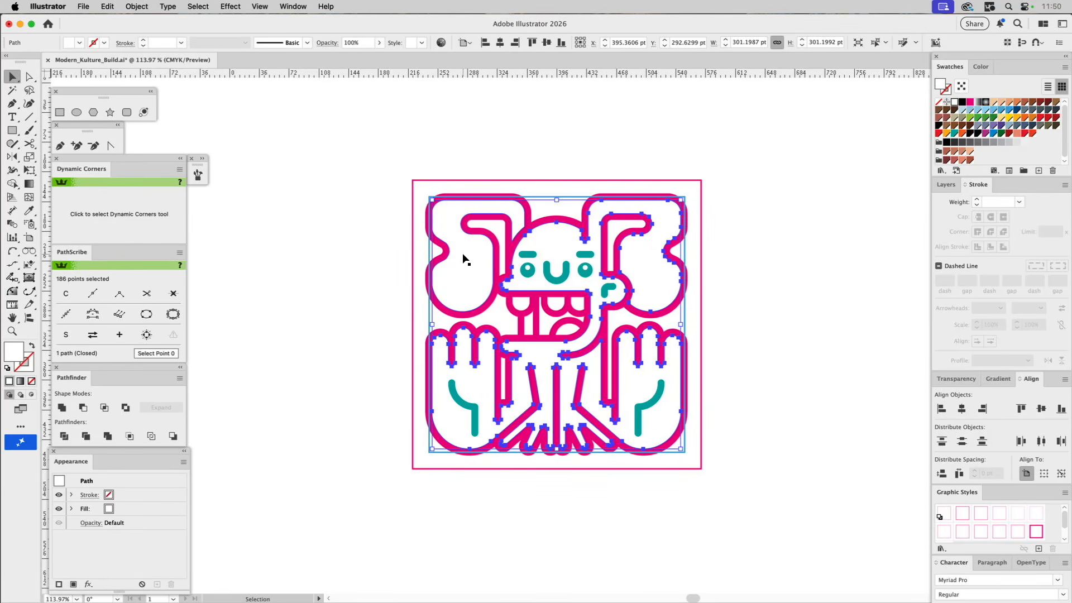
Unite all the teal facial details, eyes, inner-ear mark and palm lines, and make them one compound path.
{"action": "left_click", "coordinate": [534, 258]}
{"action": "left_click", "coordinate": [532, 272], "text": "shift"}
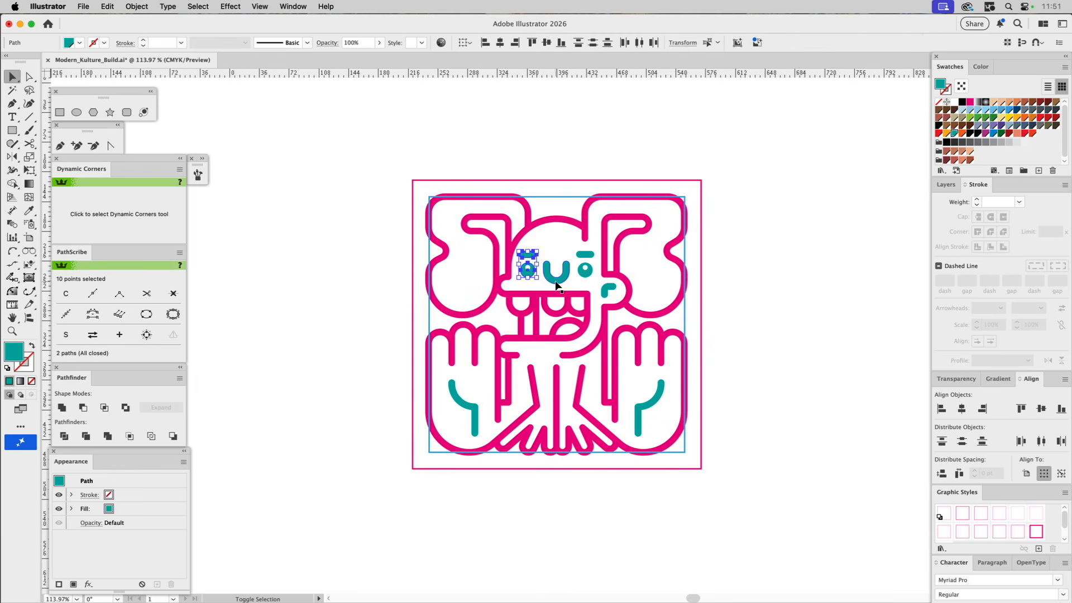
{"action": "left_click", "coordinate": [556, 275], "text": "shift"}
{"action": "left_click", "coordinate": [585, 270], "text": "shift"}
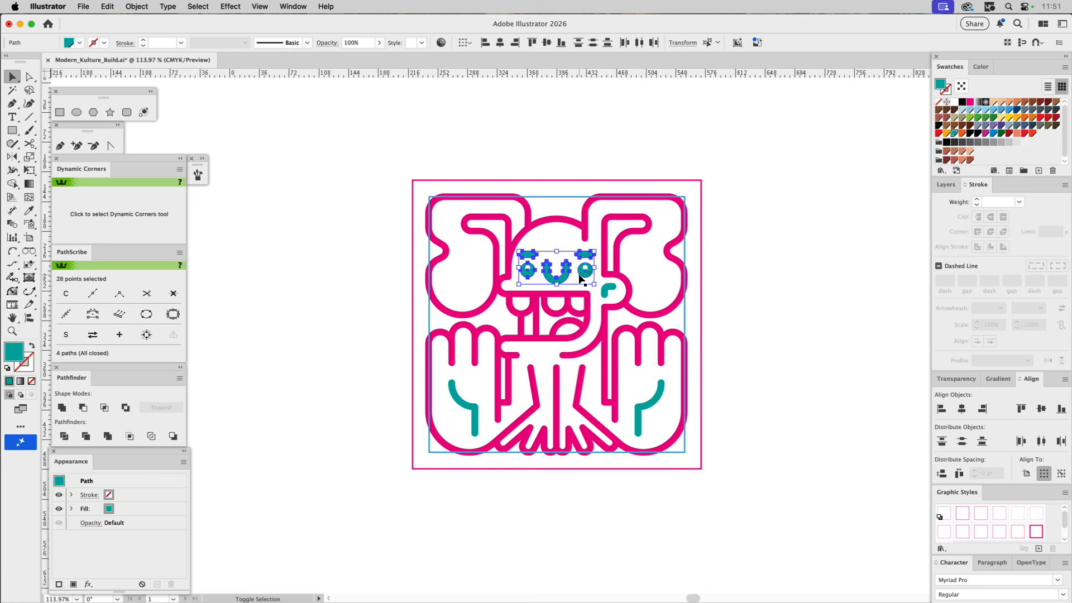
{"action": "left_click", "coordinate": [613, 291], "text": "shift"}
{"action": "left_click", "coordinate": [662, 398], "text": "shift"}
{"action": "left_click", "coordinate": [474, 403], "text": "shift"}
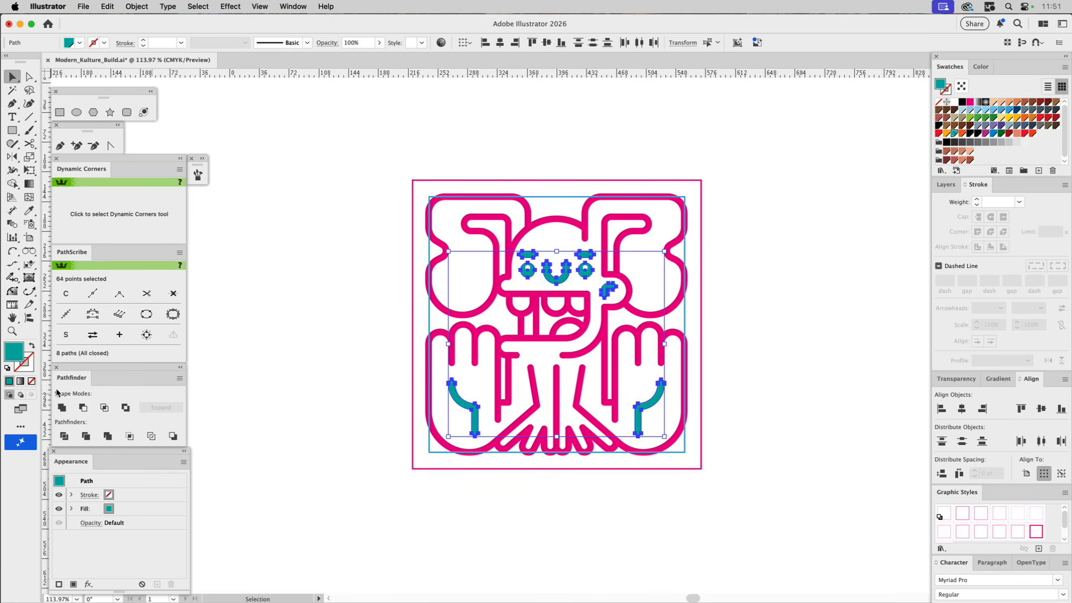
{"action": "left_click", "coordinate": [63, 409]}
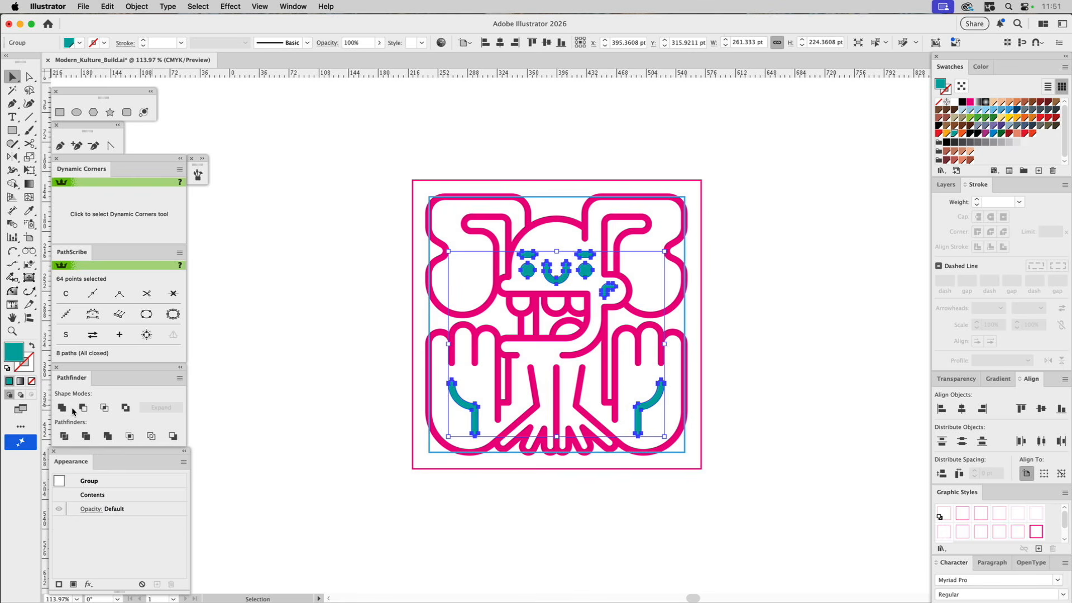
{"action": "key", "text": "super+8"}
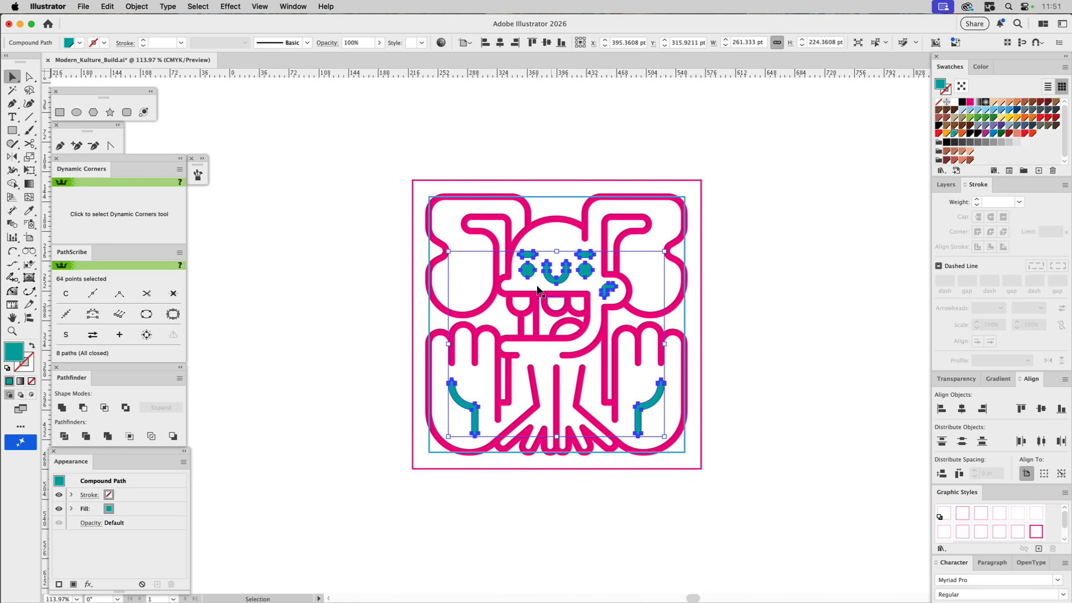
Subtract the teal compound path from the large white body shape with Minus Front, and deselect the result.
{"action": "left_click", "coordinate": [641, 269], "text": "shift"}
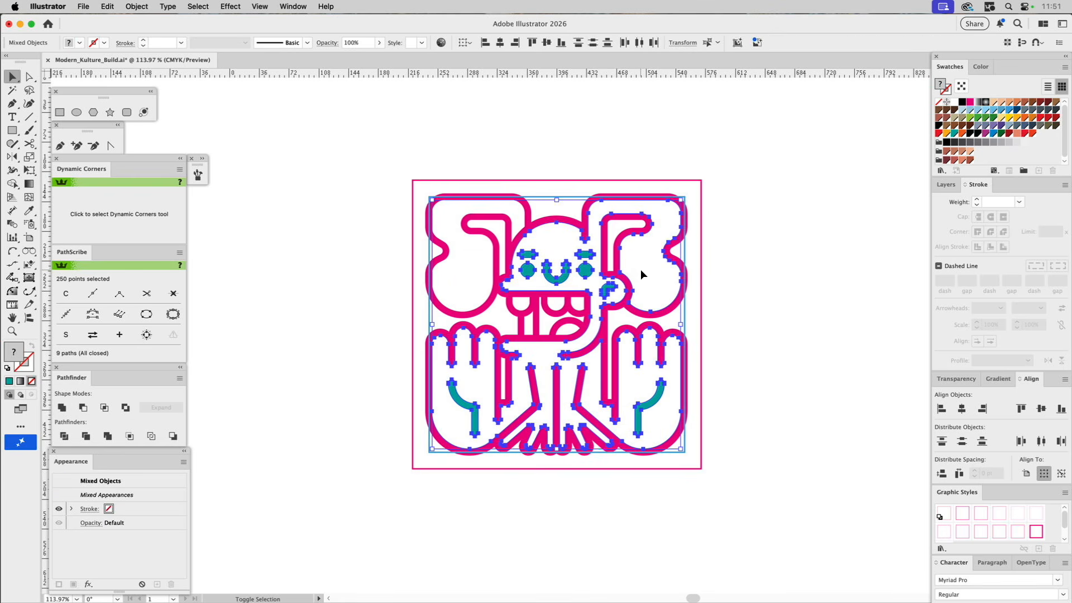
{"action": "left_click", "coordinate": [86, 407]}
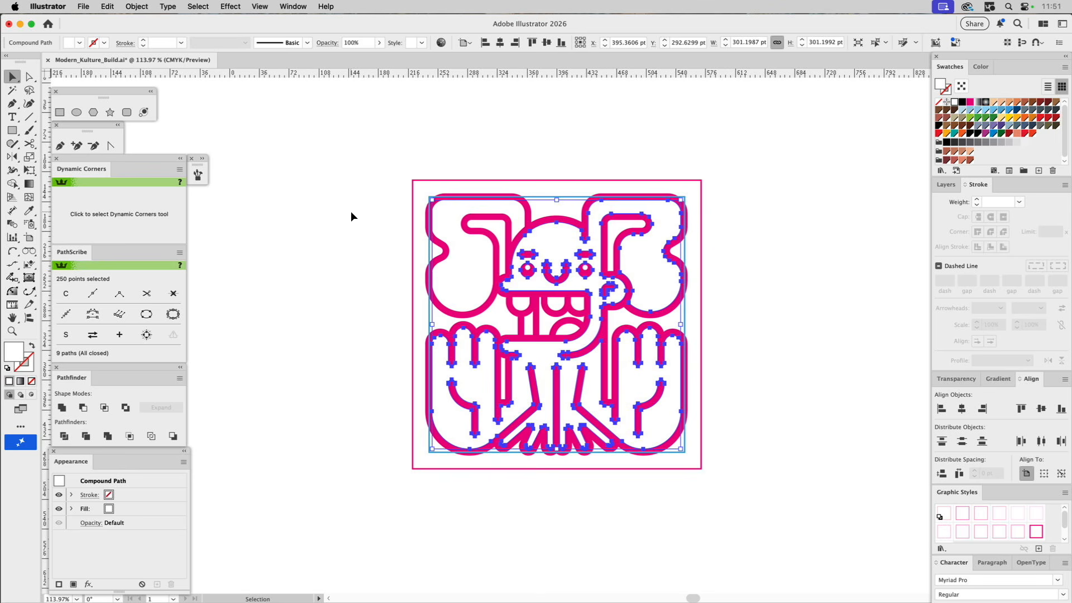
{"action": "left_click", "coordinate": [541, 133]}
Fill the character's outer silhouette with black.
{"action": "left_click", "coordinate": [546, 218]}
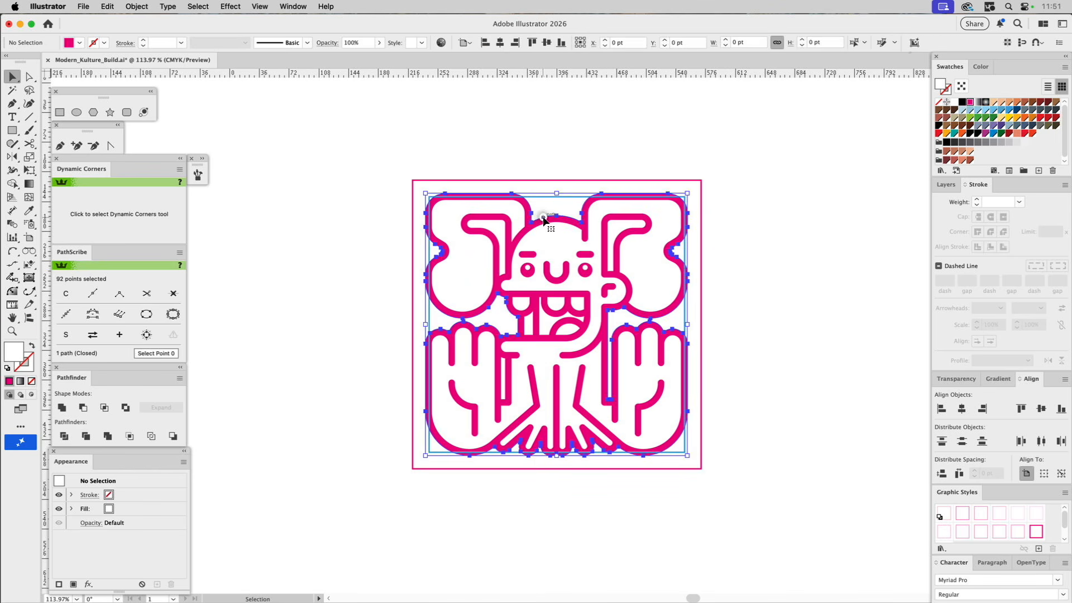
{"action": "left_click", "coordinate": [978, 134]}
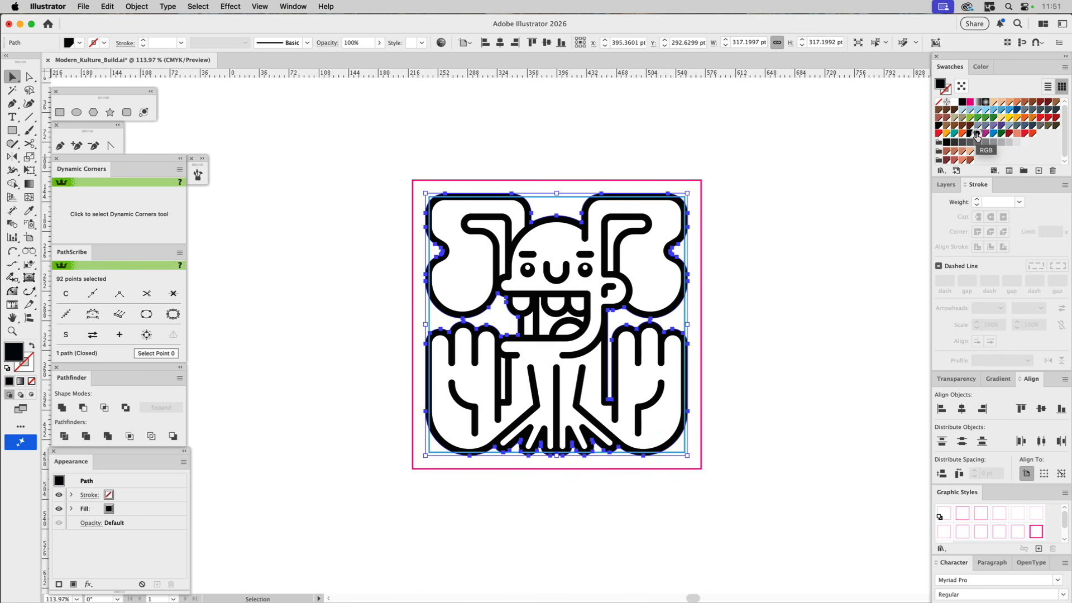
{"action": "left_click", "coordinate": [687, 123]}
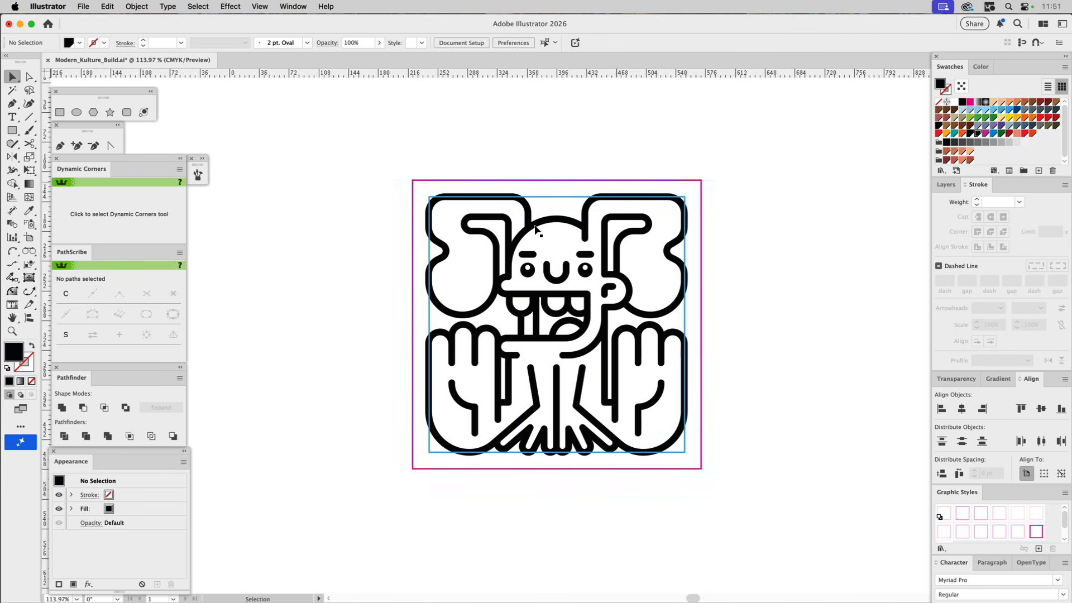
{"action": "left_click", "coordinate": [498, 228]}
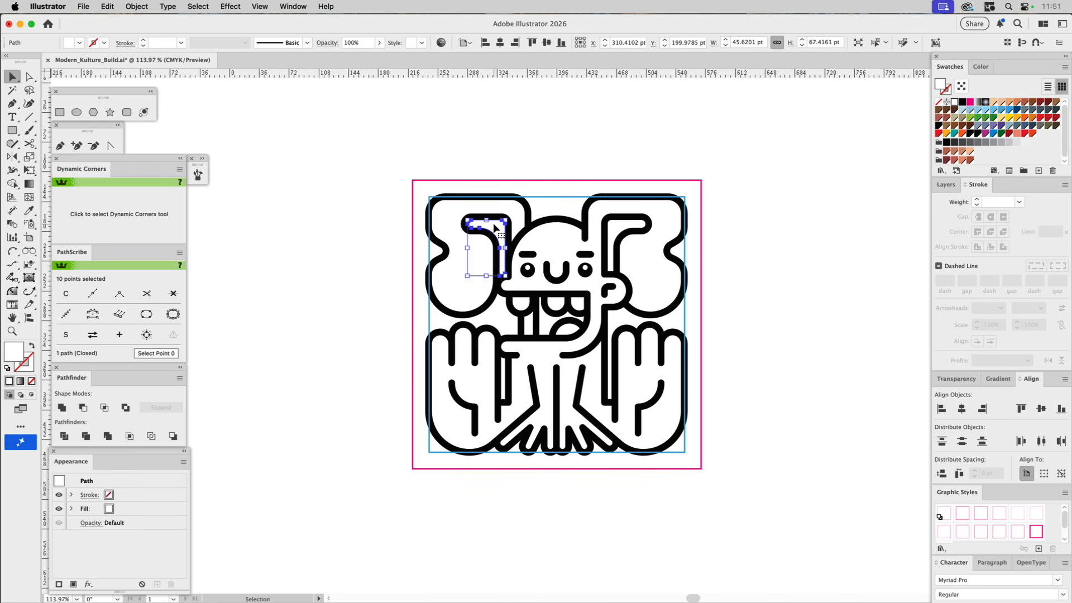
Offset the black outer silhouette by 12 pt with miter joins, and deselect the offset path.
{"action": "left_click", "coordinate": [526, 206]}
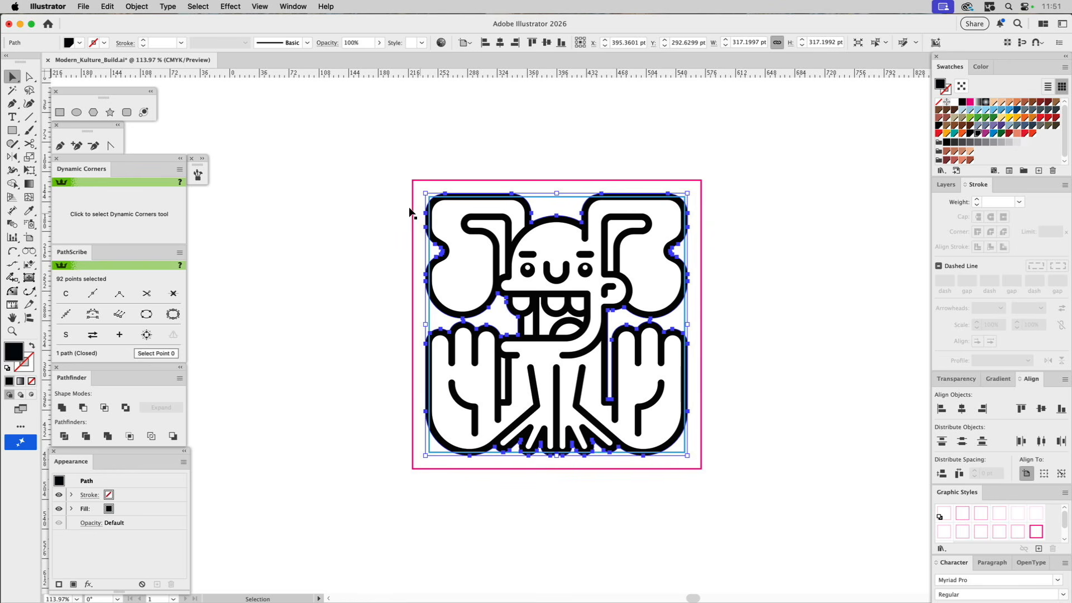
{"action": "left_click", "coordinate": [138, 8]}
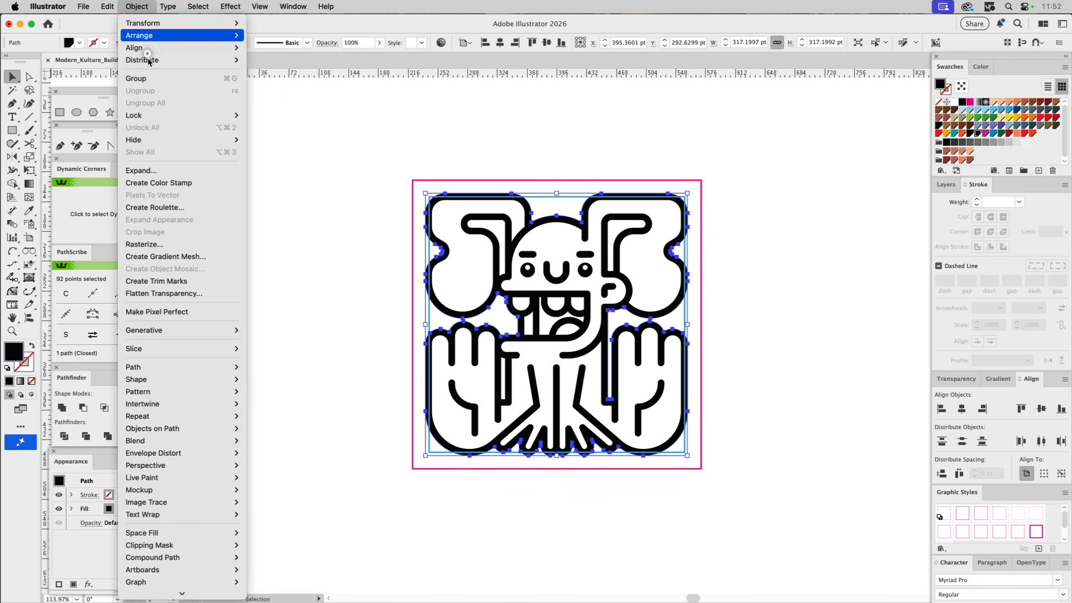
{"action": "mouse_move", "coordinate": [151, 370]}
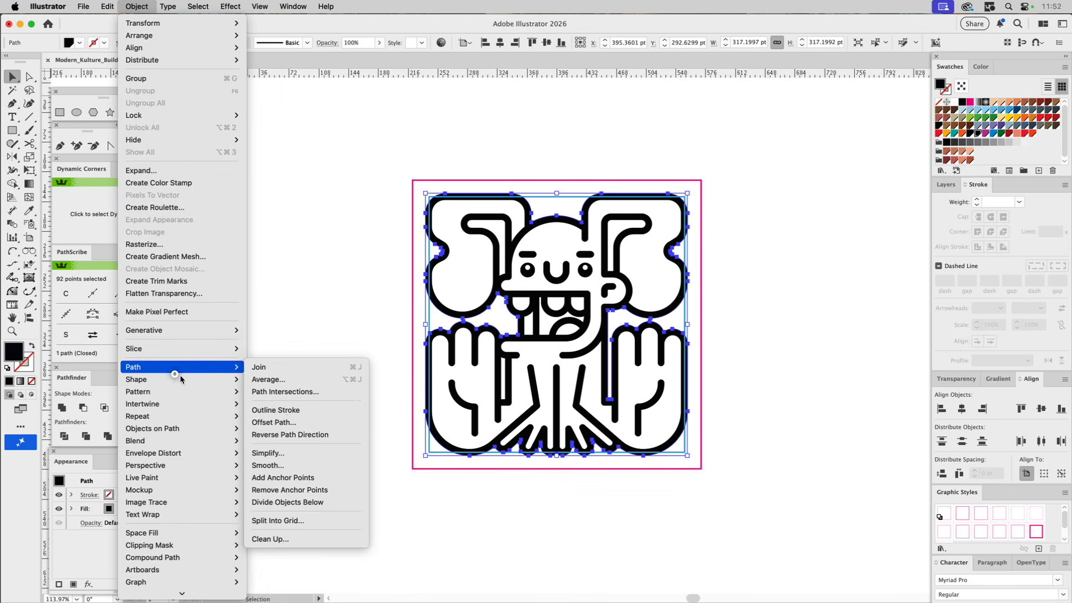
{"action": "left_click", "coordinate": [285, 420]}
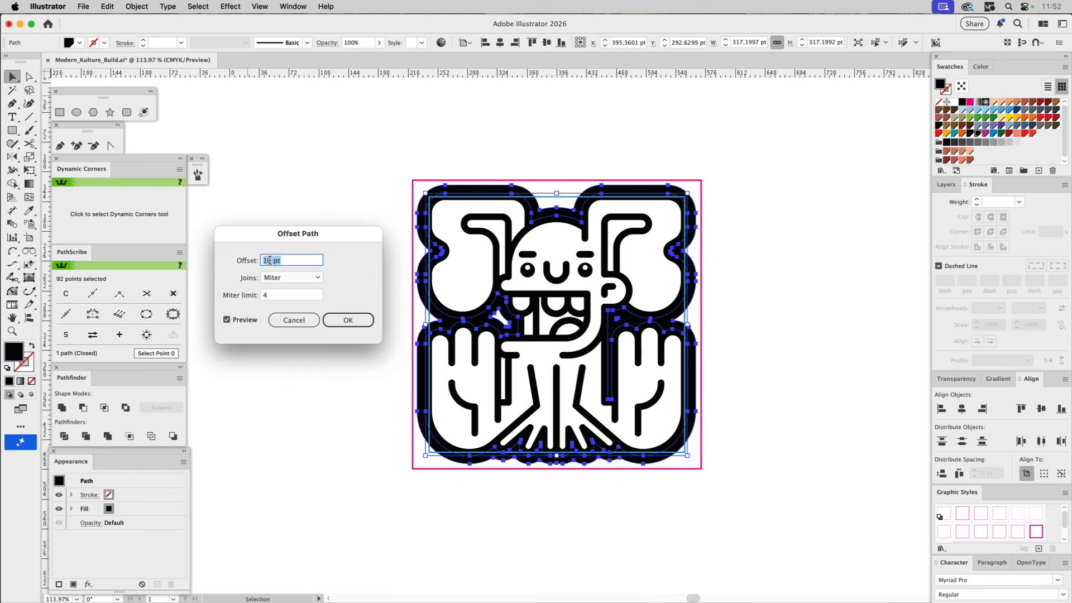
{"action": "type", "text": "12"}
{"action": "left_click", "coordinate": [253, 321]}
{"action": "left_click", "coordinate": [252, 321]}
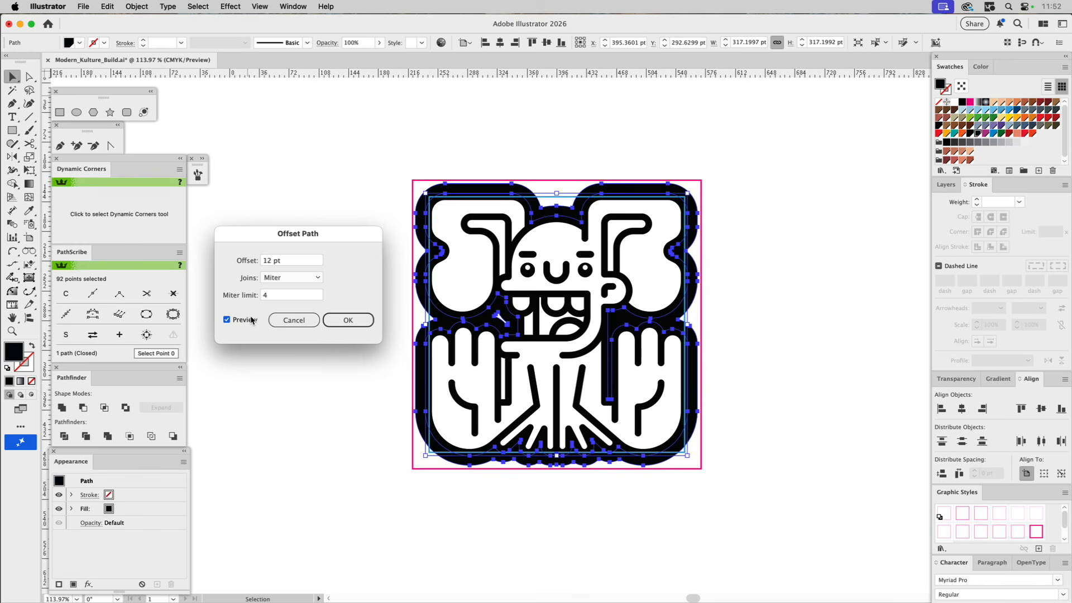
{"action": "left_click", "coordinate": [328, 321]}
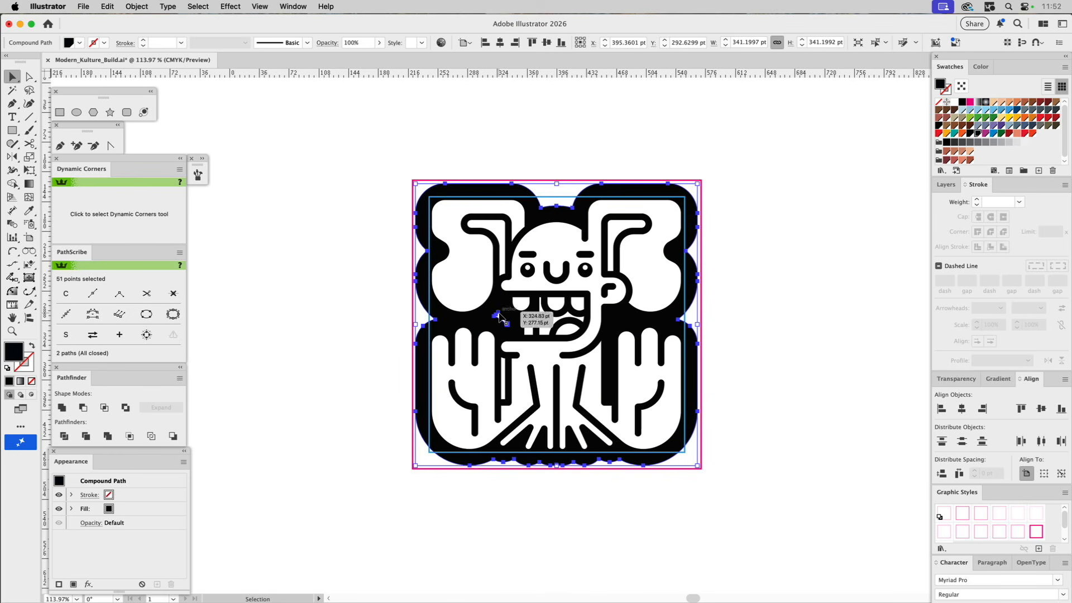
{"action": "left_click", "coordinate": [377, 242]}
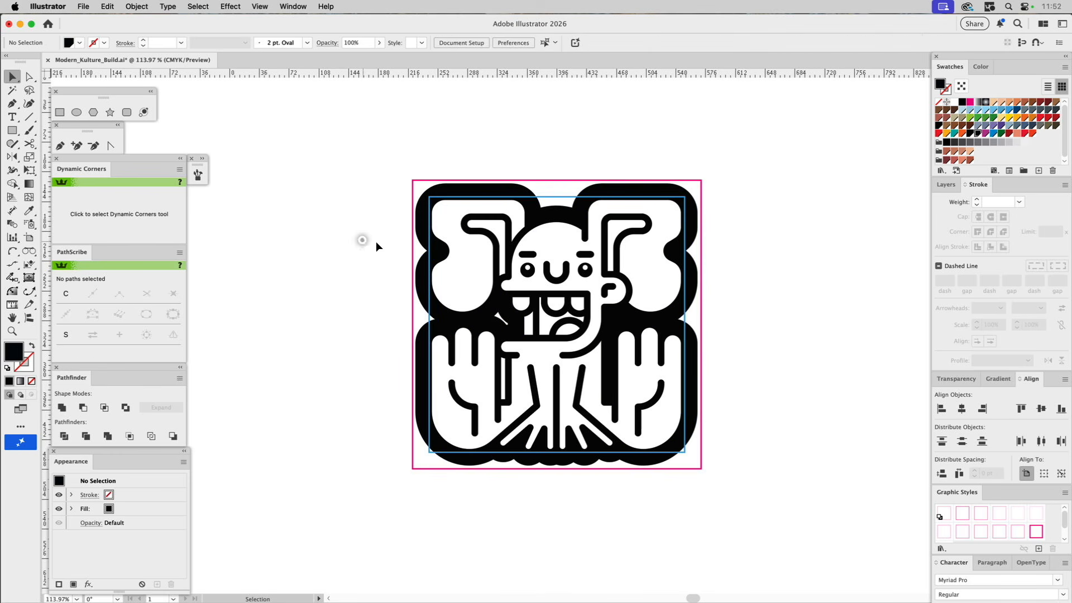
Delete the small white sliver beside the mouth and leave isolation mode.
{"action": "left_click", "coordinate": [496, 231]}
{"action": "left_click", "coordinate": [499, 314], "text": "shift"}
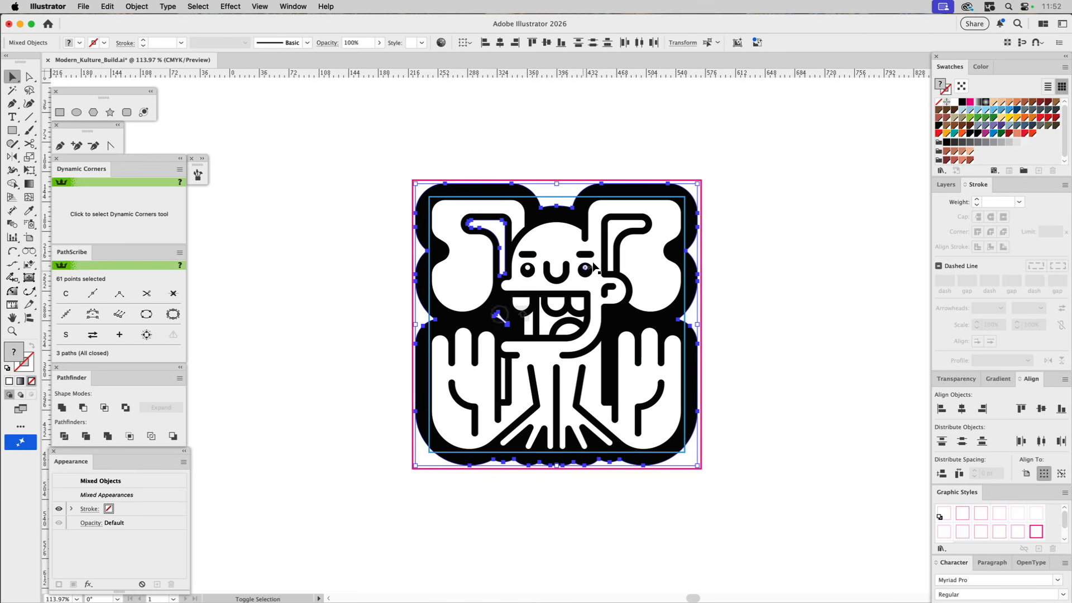
{"action": "left_click", "coordinate": [609, 239], "text": "shift"}
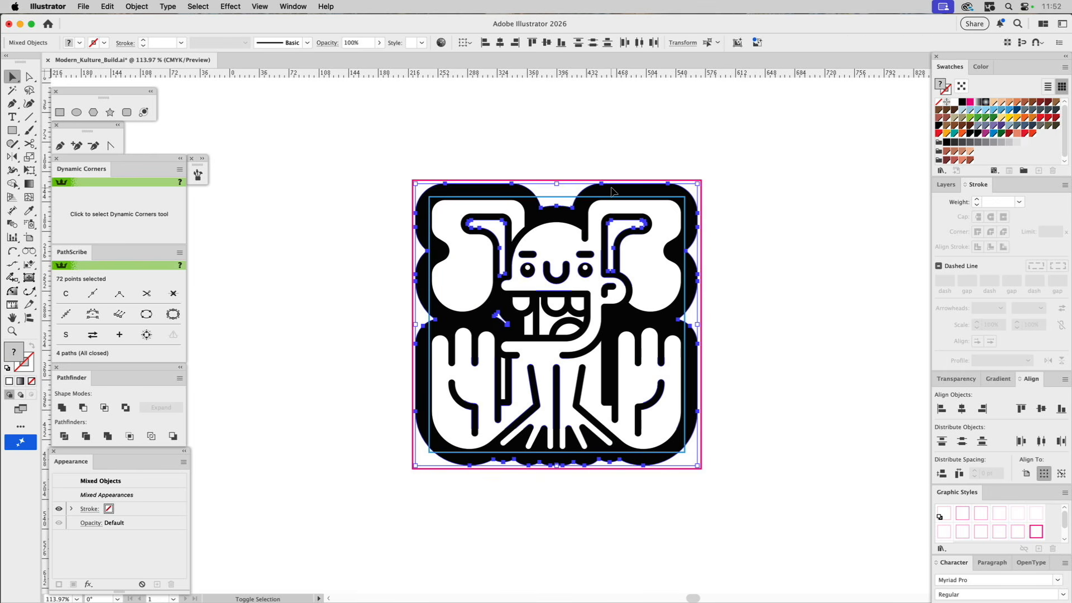
{"action": "left_click", "coordinate": [611, 192], "text": "shift"}
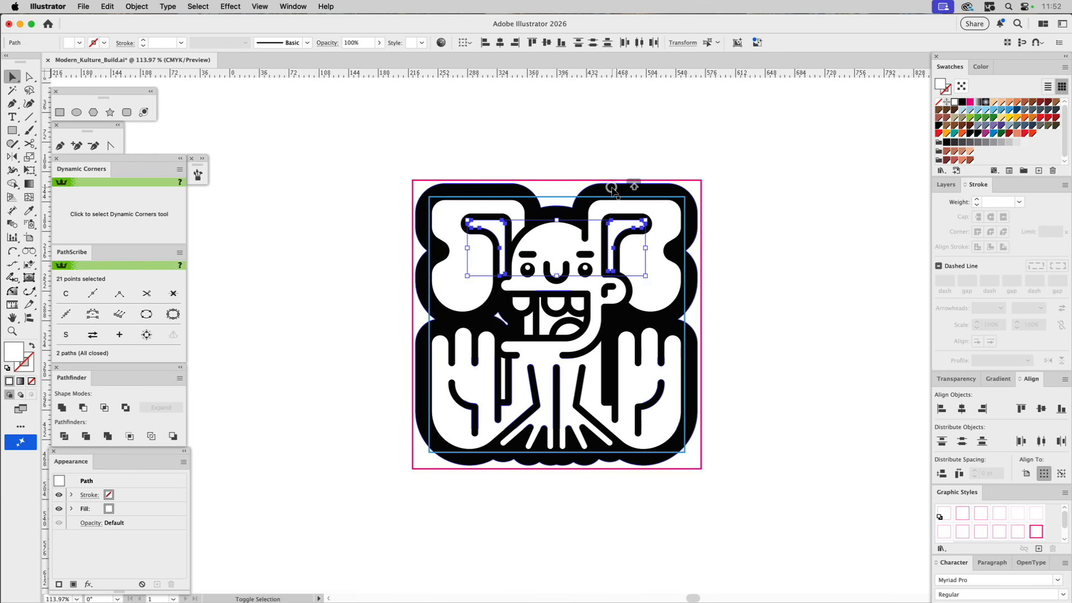
{"action": "left_click", "coordinate": [500, 317]}
{"action": "double_click", "coordinate": [499, 317]}
{"action": "left_click", "coordinate": [500, 316]}
{"action": "key", "text": "Delete"}
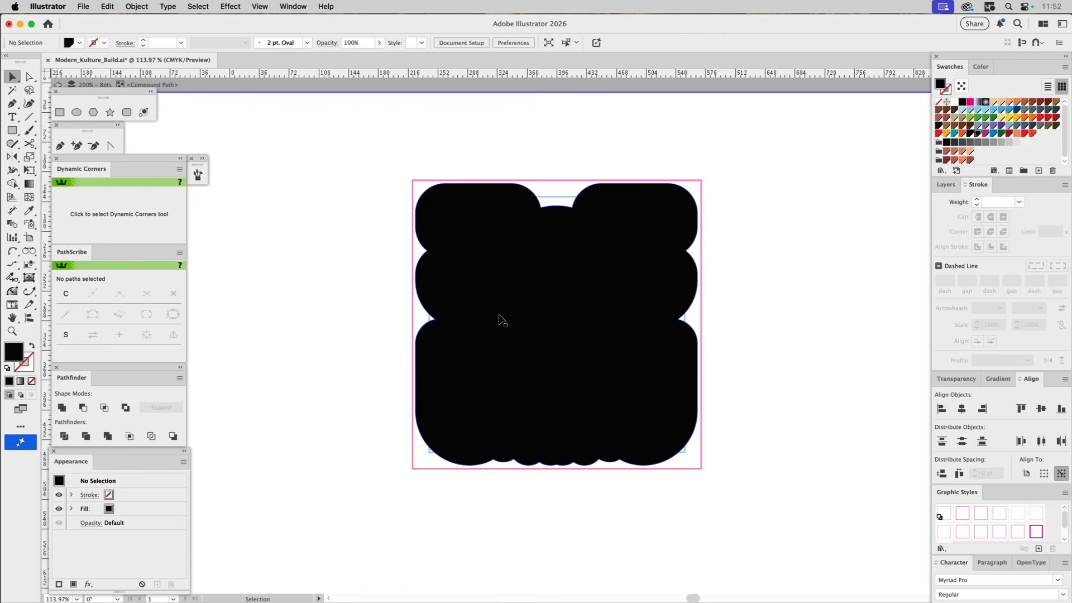
{"action": "double_click", "coordinate": [365, 239]}
Delete the narrow white strips beside both wing-shaped ears, next to the neck and between the lower tooth and tongue, leaving nothing selected.
{"action": "left_click", "coordinate": [502, 237]}
{"action": "left_click", "coordinate": [608, 238], "text": "shift"}
{"action": "left_click", "coordinate": [503, 367], "text": "shift"}
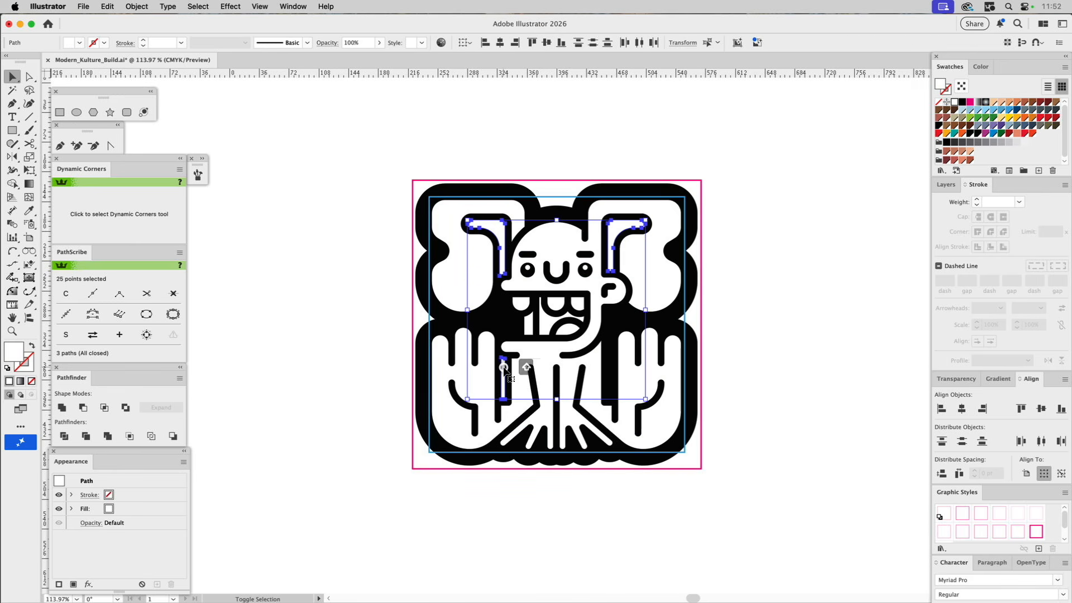
{"action": "key", "text": "Delete"}
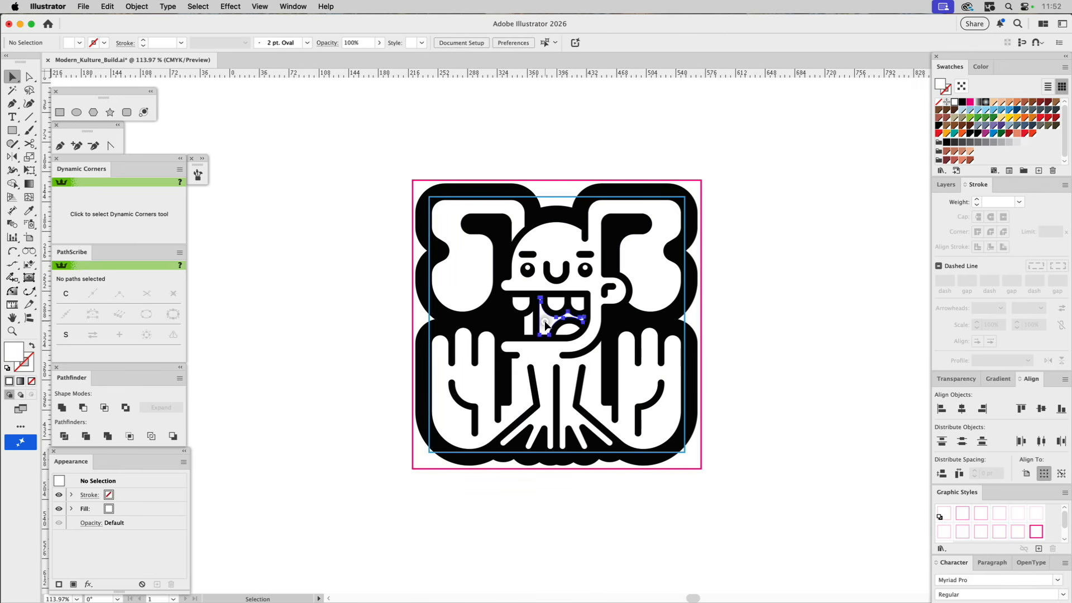
{"action": "left_click", "coordinate": [546, 326]}
{"action": "key", "text": "Delete"}
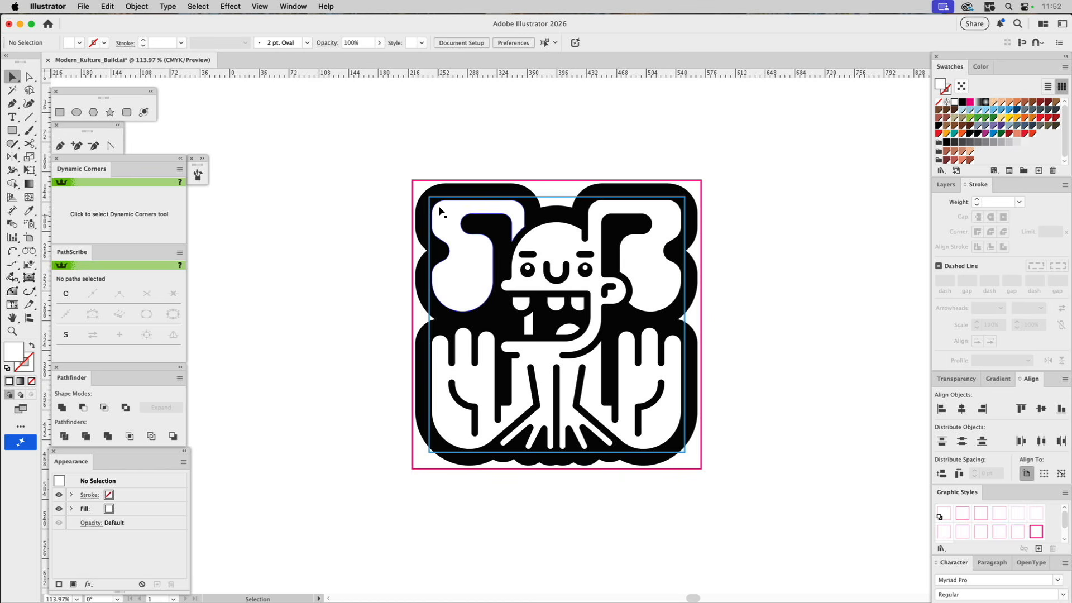
{"action": "left_click", "coordinate": [453, 193]}
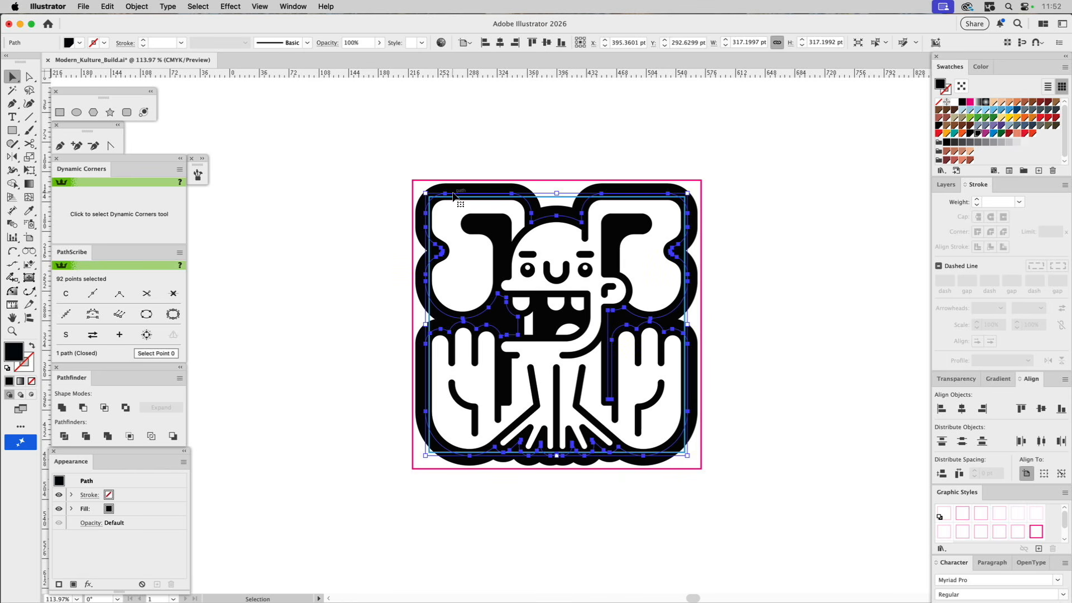
{"action": "key", "text": "super+shift+a"}
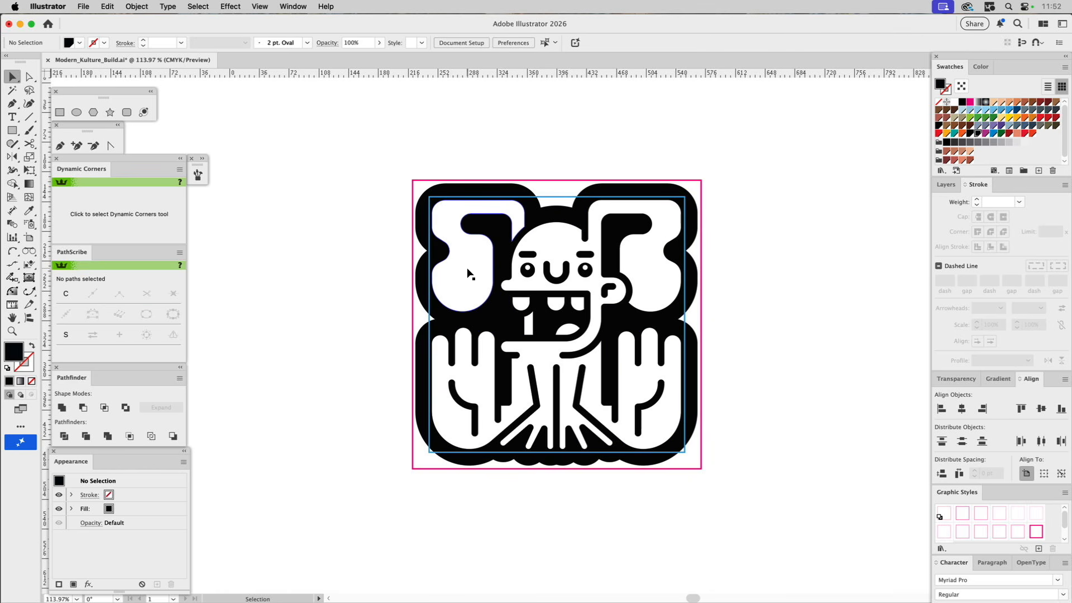
Duplicate the layer "200% - 8pts", hide the original and rename the copy "Subtle Rounding".
{"action": "left_click", "coordinate": [945, 184]}
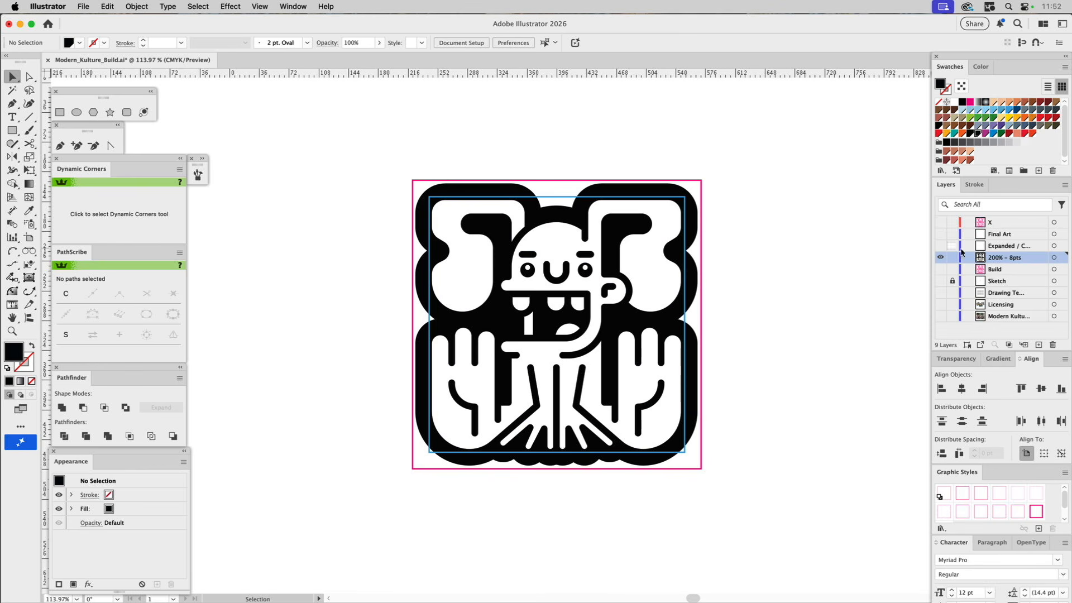
{"action": "left_click", "coordinate": [1064, 185]}
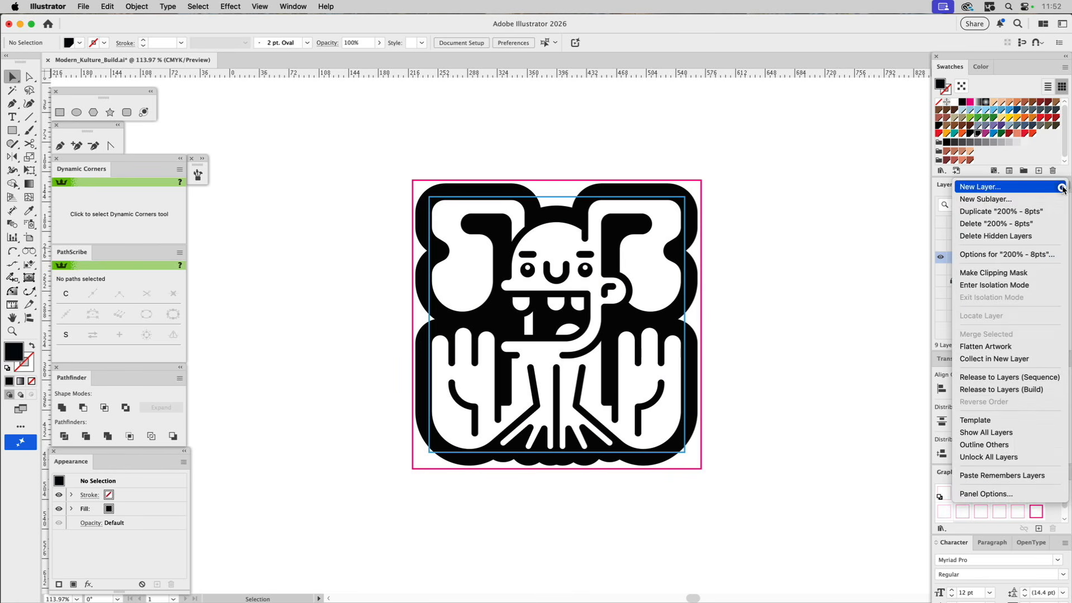
{"action": "left_click", "coordinate": [1015, 212]}
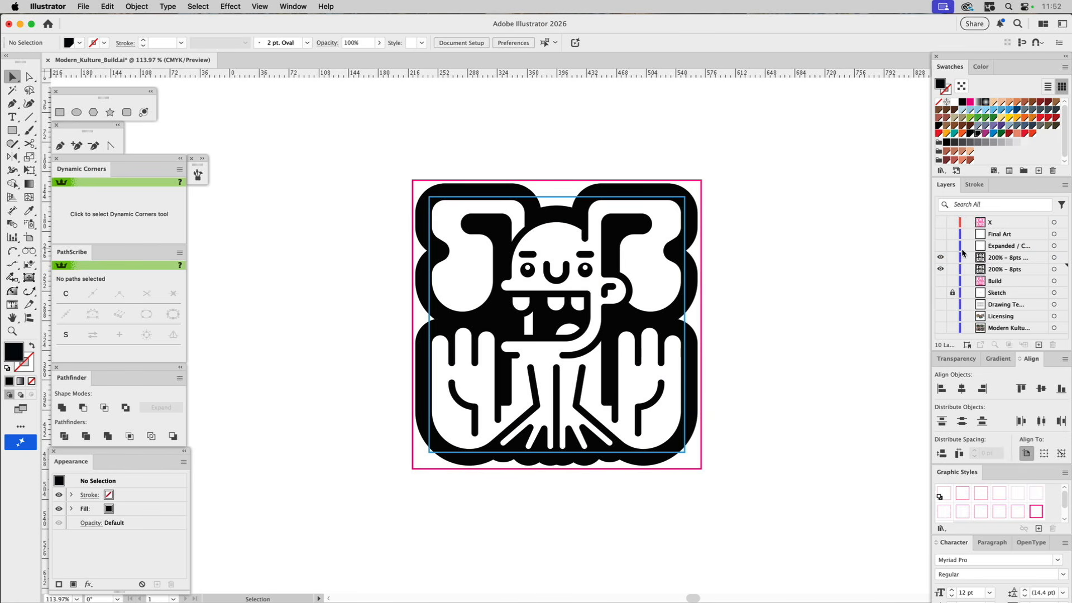
{"action": "left_click", "coordinate": [941, 270]}
{"action": "double_click", "coordinate": [992, 257]}
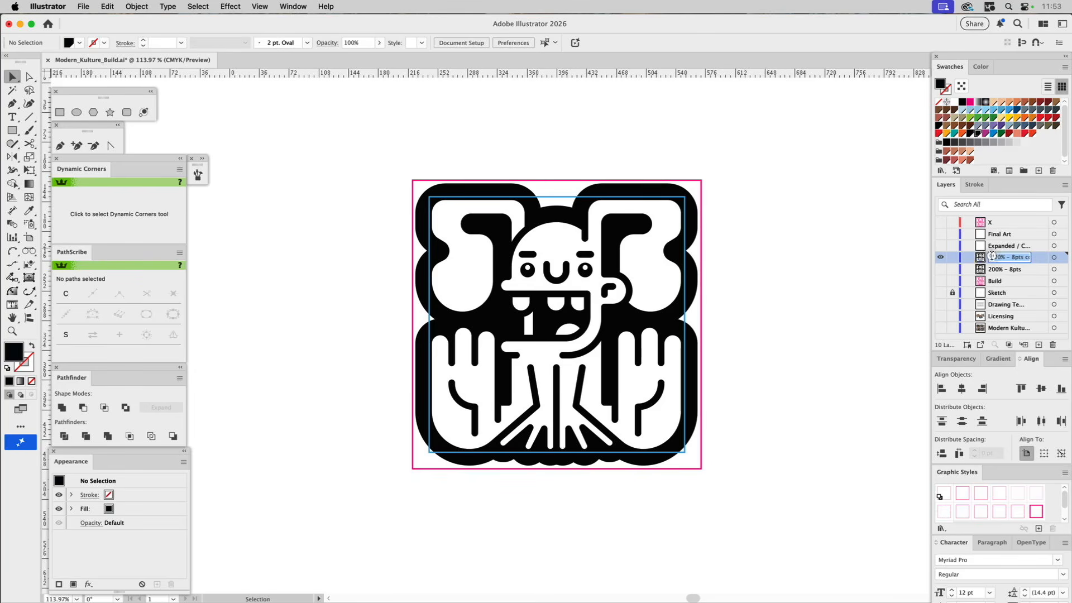
{"action": "type", "text": "Su"}
{"action": "type", "text": "btle Roundin"}
{"action": "type", "text": "g"}
{"action": "key", "text": "Return"}
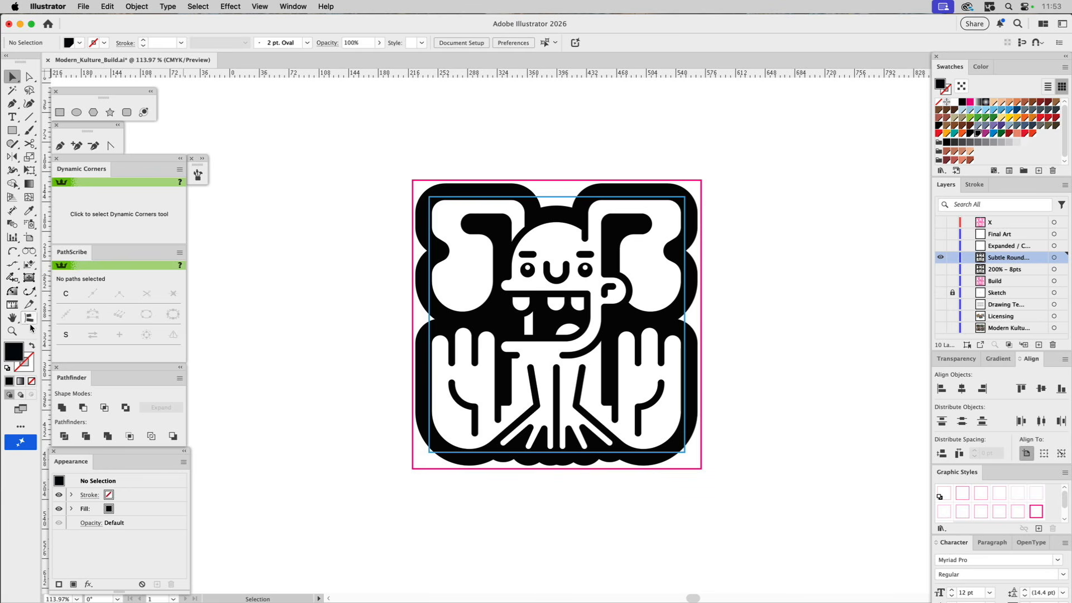
Round the left ear shape's two sharp corners beside the head and the forehead corner at the notch with the Dynamic Corners tool.
{"action": "left_click", "coordinate": [12, 330]}
{"action": "left_click_drag", "start_coordinate": [416, 193], "coordinate": [602, 357]}
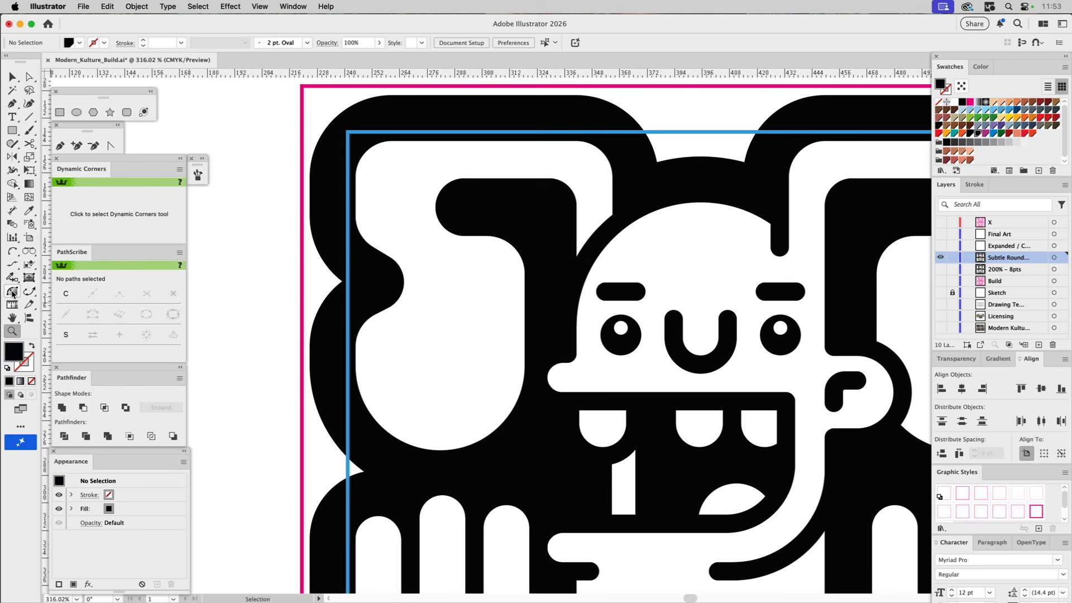
{"action": "left_click", "coordinate": [11, 291]}
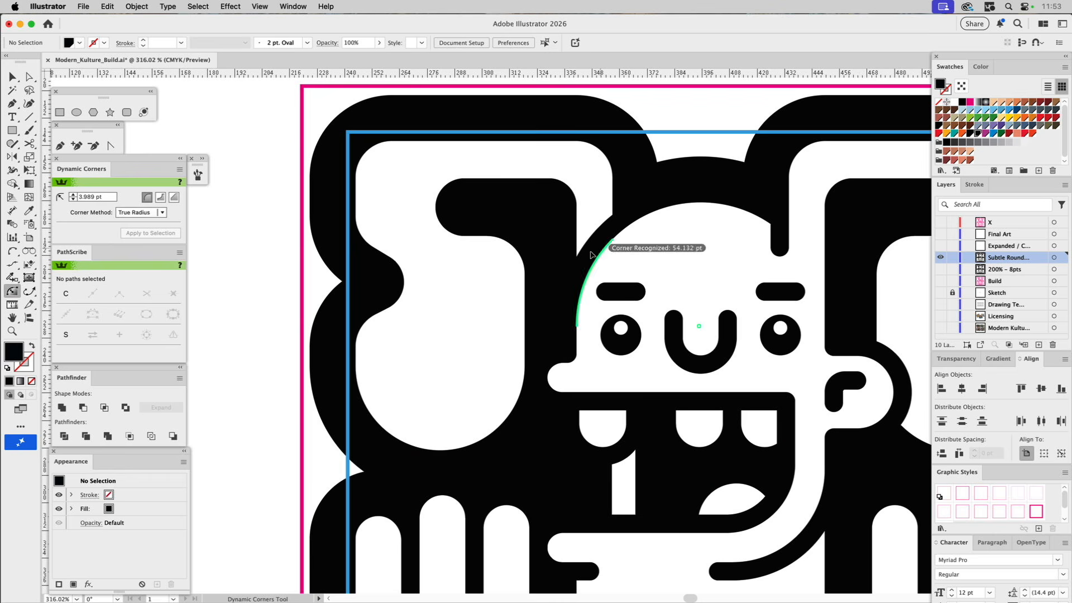
{"action": "left_click_drag", "start_coordinate": [585, 228], "coordinate": [585, 249]}
{"action": "left_click_drag", "start_coordinate": [612, 216], "coordinate": [608, 201]}
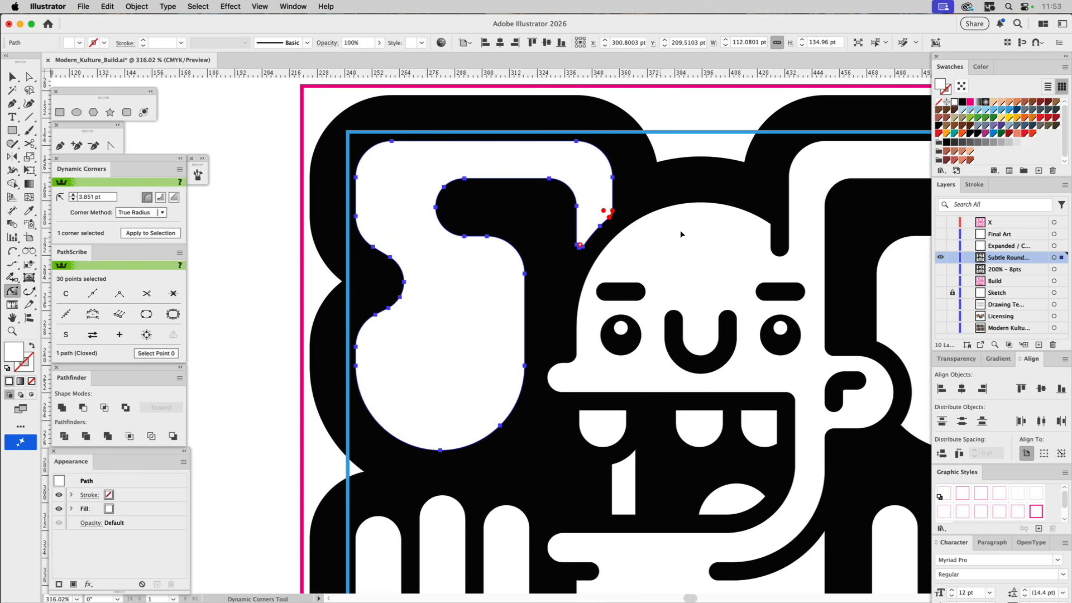
{"action": "left_click_drag", "start_coordinate": [770, 227], "coordinate": [763, 235]}
Round the top corners of the three upper teeth and the rightmost tooth's lower corner by about 2.4 to 2.8 pt.
{"action": "left_click_drag", "start_coordinate": [582, 414], "coordinate": [585, 416]}
{"action": "left_click", "coordinate": [626, 414]}
{"action": "left_click", "coordinate": [677, 413], "text": "shift"}
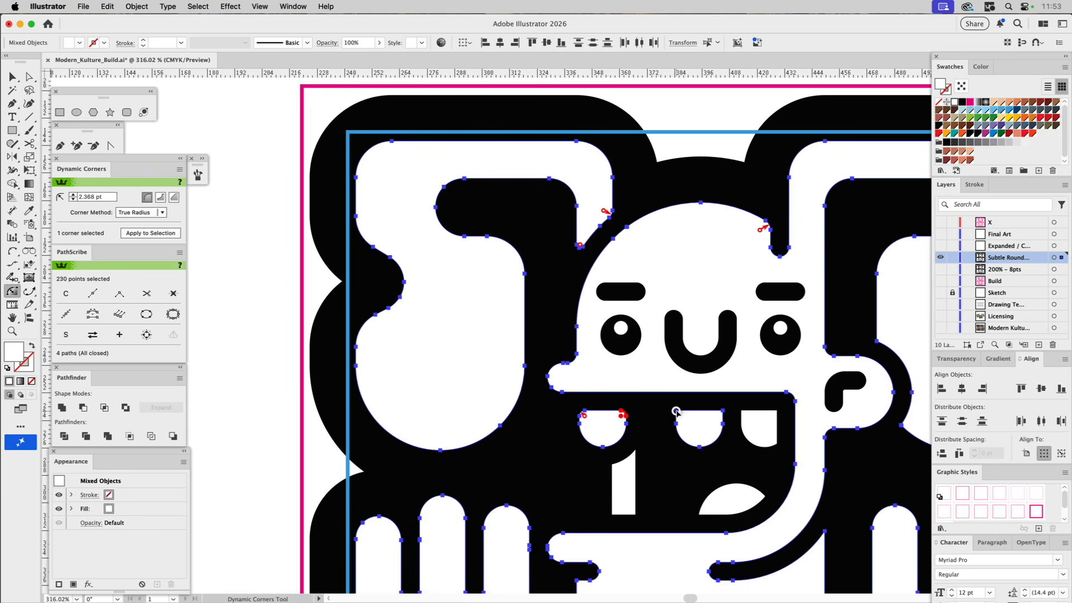
{"action": "left_click", "coordinate": [678, 413]}
{"action": "left_click", "coordinate": [719, 414]}
{"action": "left_click", "coordinate": [743, 413], "text": "shift"}
{"action": "left_click", "coordinate": [744, 414]}
{"action": "left_click_drag", "start_coordinate": [777, 411], "coordinate": [773, 422]}
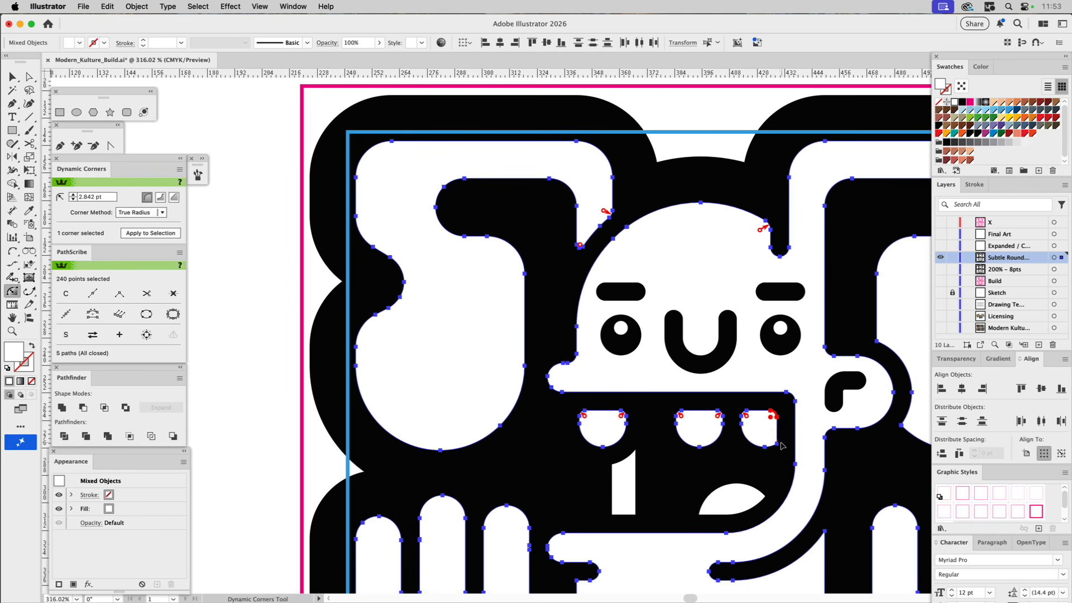
{"action": "left_click", "coordinate": [775, 444]}
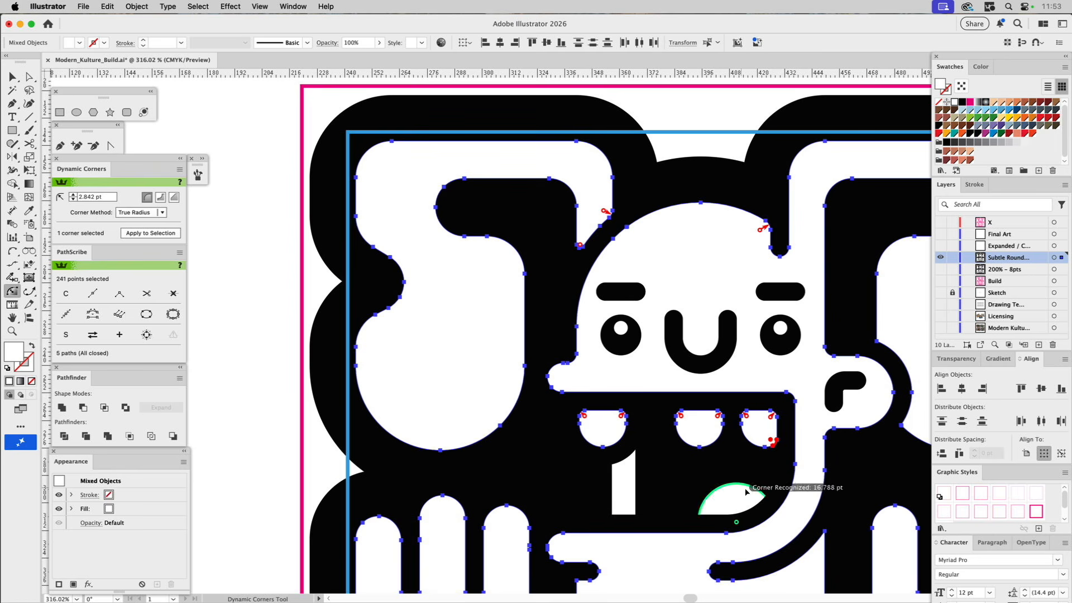
Round both pointed ends of the tongue and all four corners of the lower tooth by about 1.2 to 1.4 pt.
{"action": "left_click", "coordinate": [762, 497], "text": "shift"}
{"action": "left_click", "coordinate": [761, 497]}
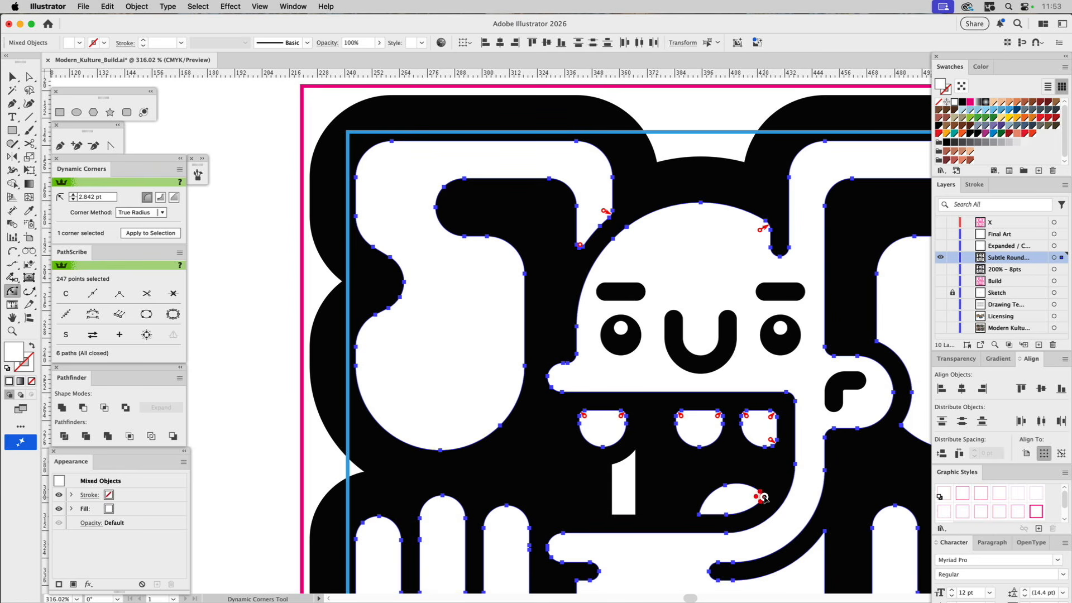
{"action": "left_click", "coordinate": [706, 517]}
{"action": "left_click_drag", "start_coordinate": [708, 519], "coordinate": [709, 518]}
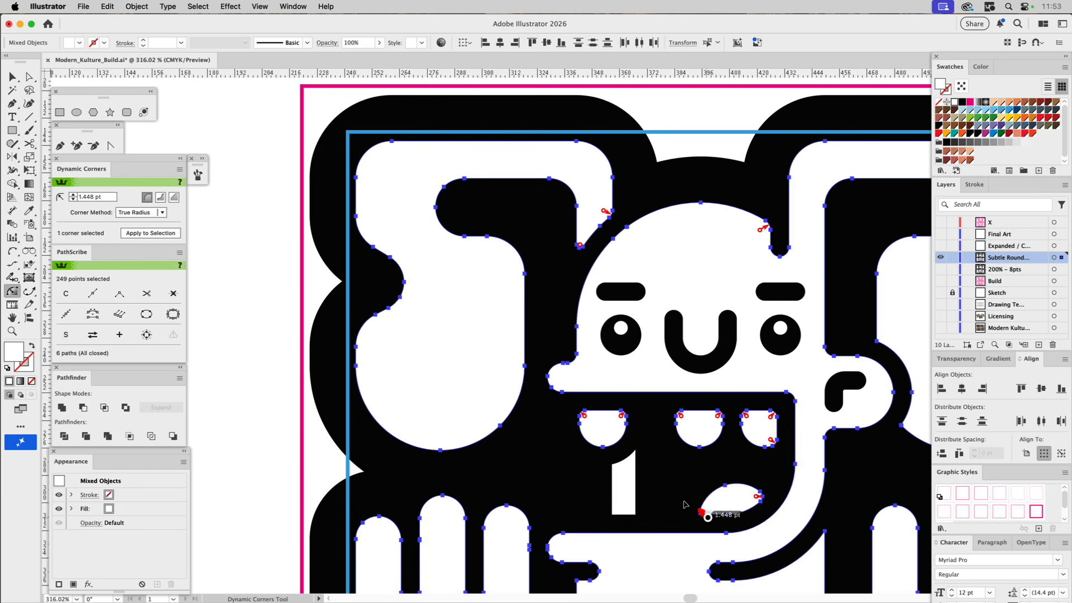
{"action": "left_click", "coordinate": [637, 453], "text": "shift"}
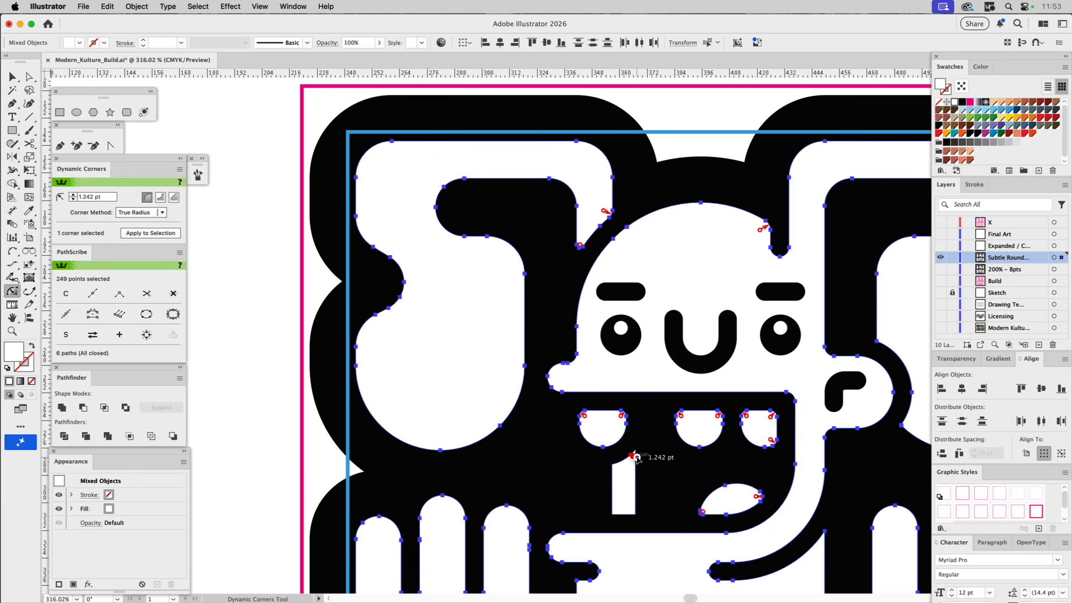
{"action": "left_click", "coordinate": [614, 467]}
{"action": "left_click_drag", "start_coordinate": [614, 468], "coordinate": [616, 470]}
{"action": "left_click_drag", "start_coordinate": [611, 512], "coordinate": [636, 516]}
Round the sharp corners on both sides of the neck under the jaw and the white shape's corners around the small right ear.
{"action": "scroll", "coordinate": [625, 503], "scroll_direction": "down", "scroll_amount": 5}
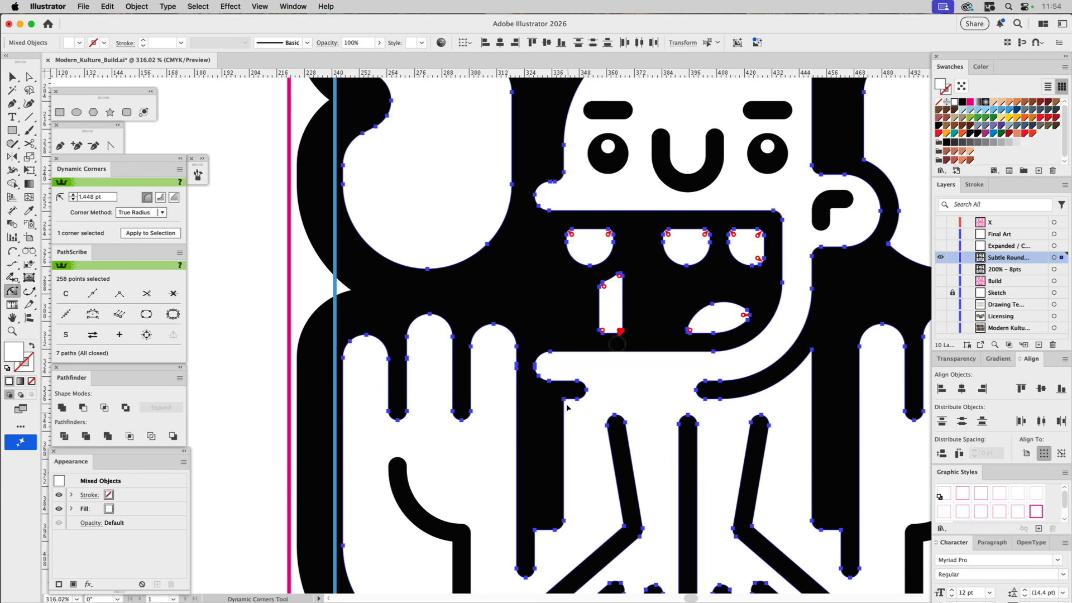
{"action": "left_click_drag", "start_coordinate": [565, 400], "coordinate": [569, 408]}
{"action": "left_click_drag", "start_coordinate": [811, 350], "coordinate": [810, 360]}
{"action": "left_click_drag", "start_coordinate": [816, 308], "coordinate": [660, 484]}
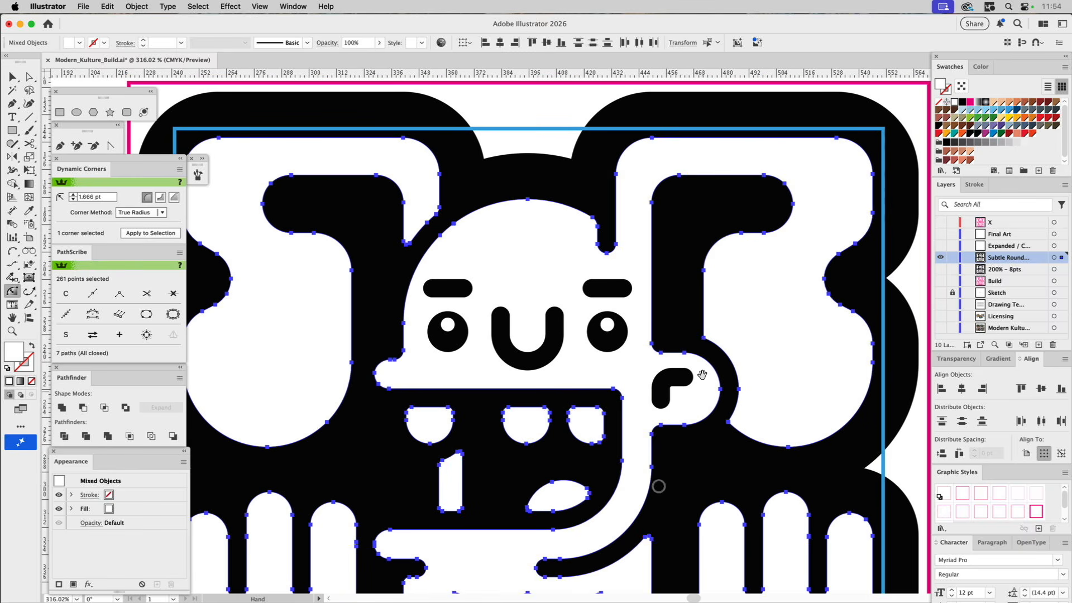
{"action": "left_click_drag", "start_coordinate": [705, 338], "coordinate": [712, 334]}
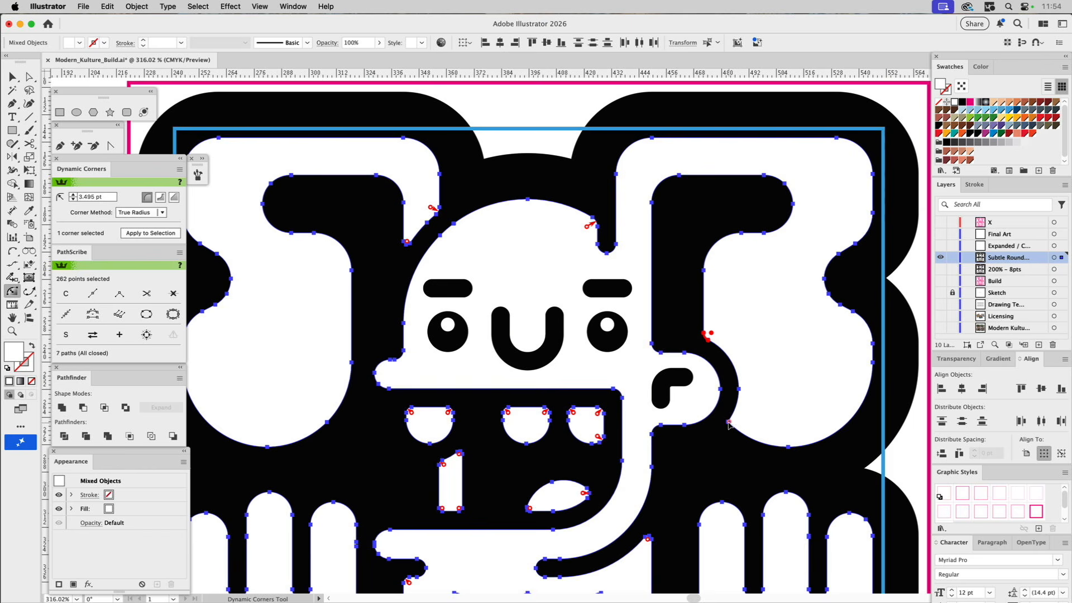
Round the inner bend of both palm lines by about 1.2 pt and the arm notch corners beside both hands by about 1.4 pt.
{"action": "left_click_drag", "start_coordinate": [526, 411], "coordinate": [609, 121]}
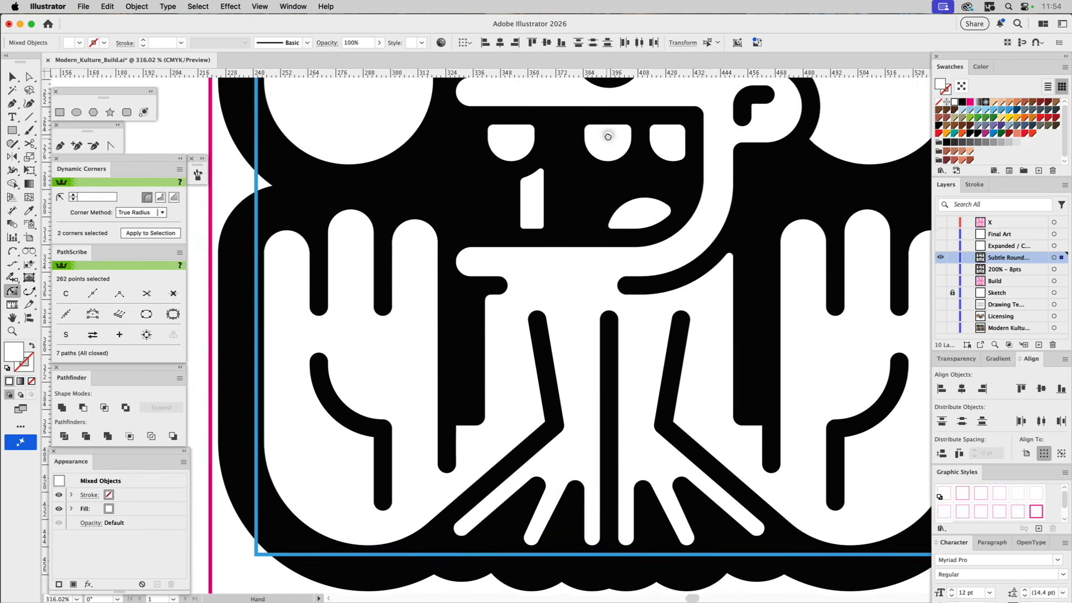
{"action": "left_click", "coordinate": [376, 436]}
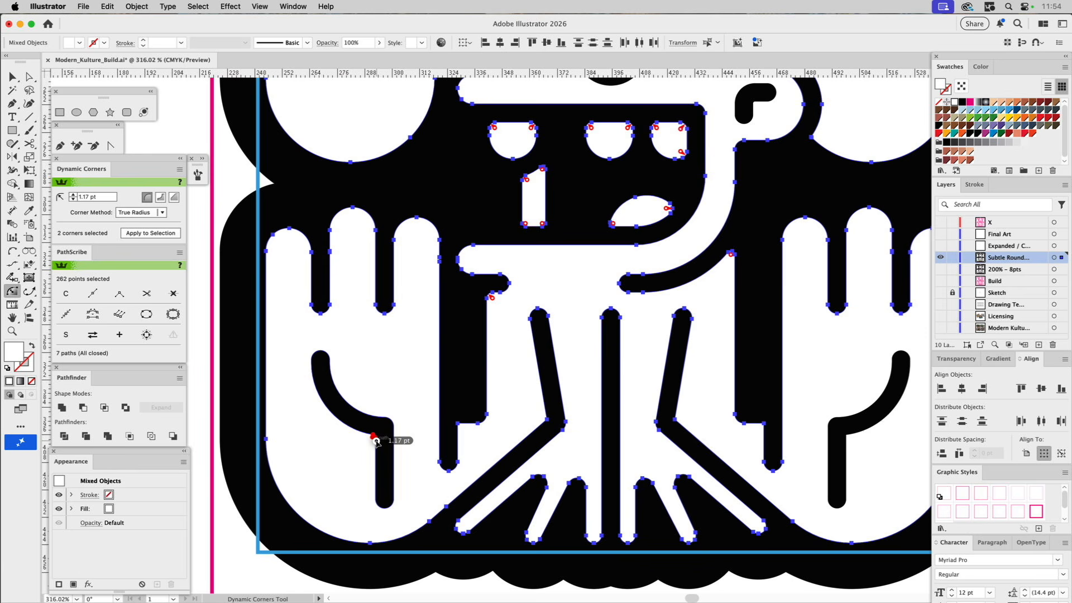
{"action": "left_click", "coordinate": [848, 437]}
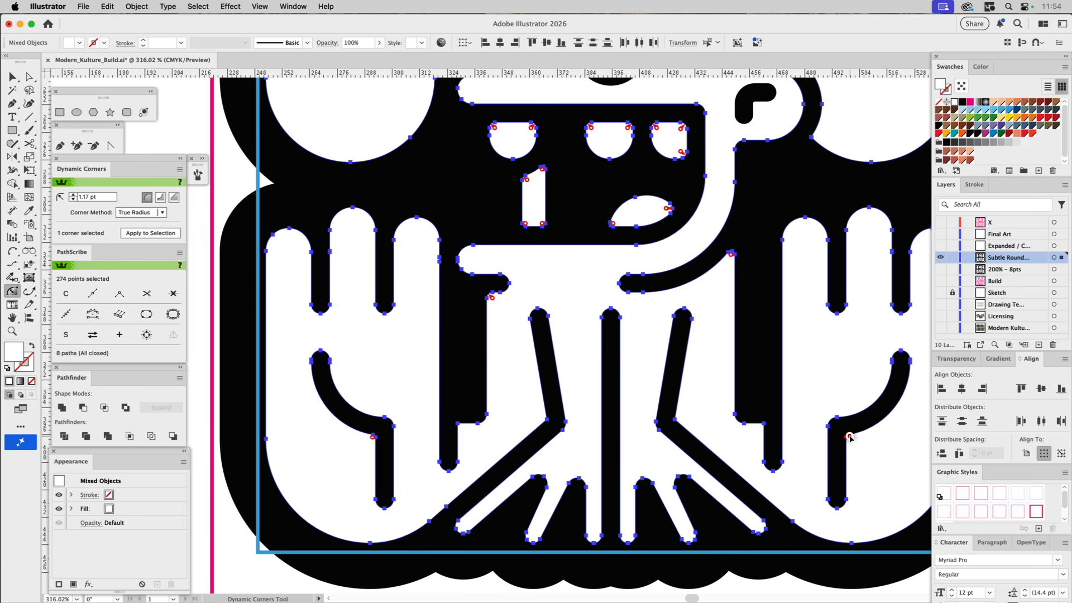
{"action": "left_click", "coordinate": [762, 425]}
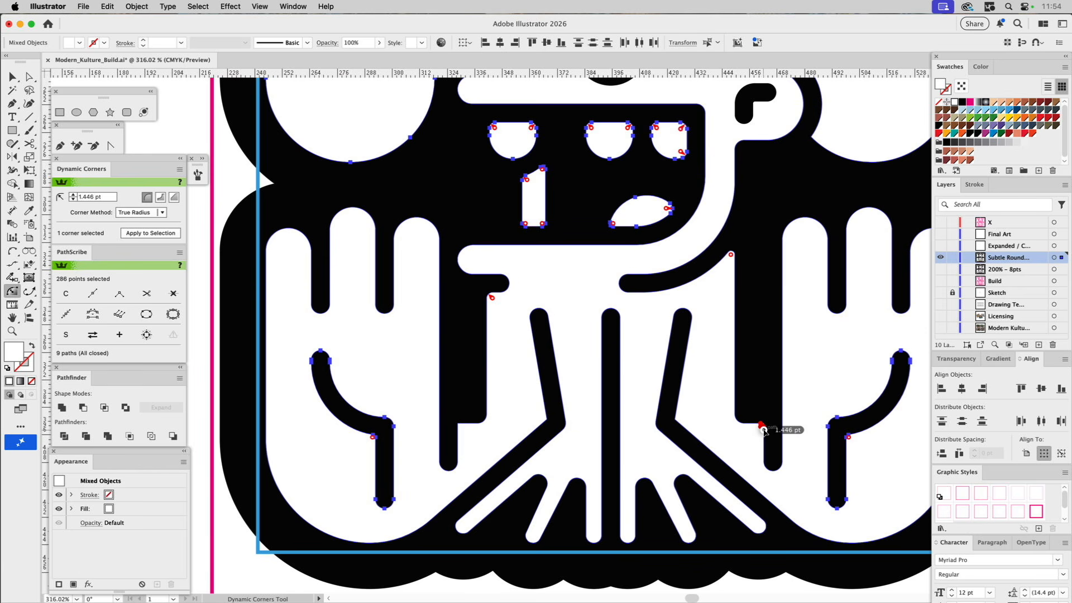
{"action": "left_click", "coordinate": [458, 426]}
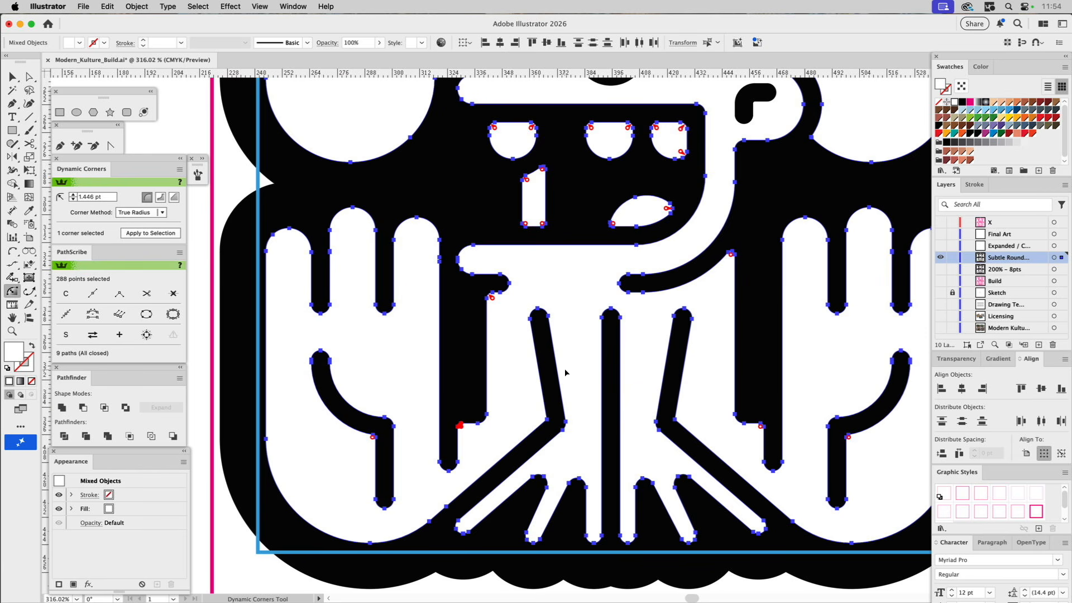
Try a square-ended version of the leftmost slanted white bar below the torso by drawing a closed white shape over it.
{"action": "left_click_drag", "start_coordinate": [575, 402], "coordinate": [557, 263]}
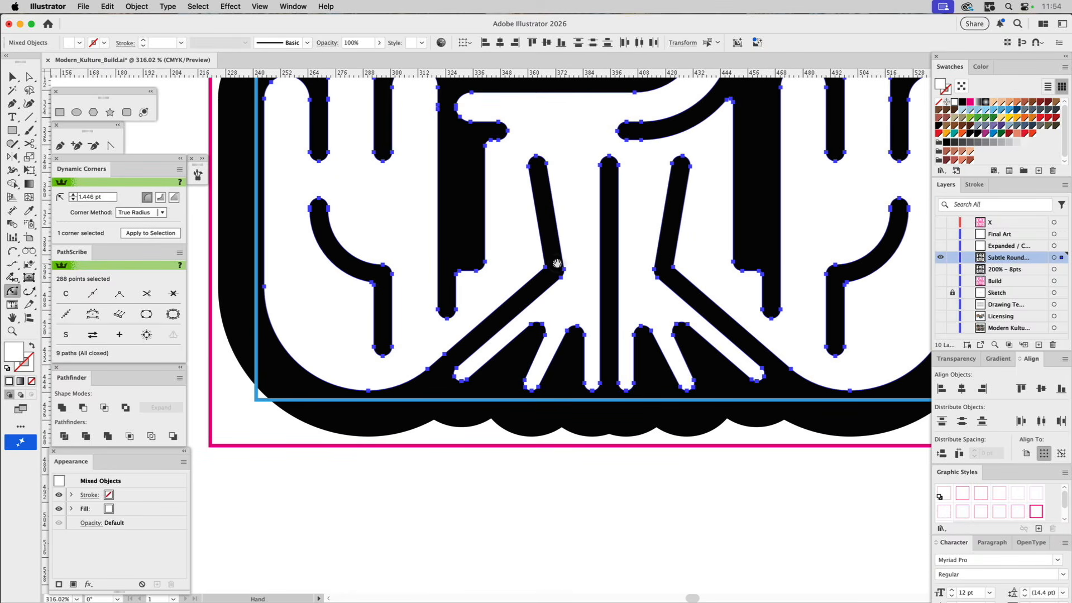
{"action": "left_click", "coordinate": [373, 479], "text": "super"}
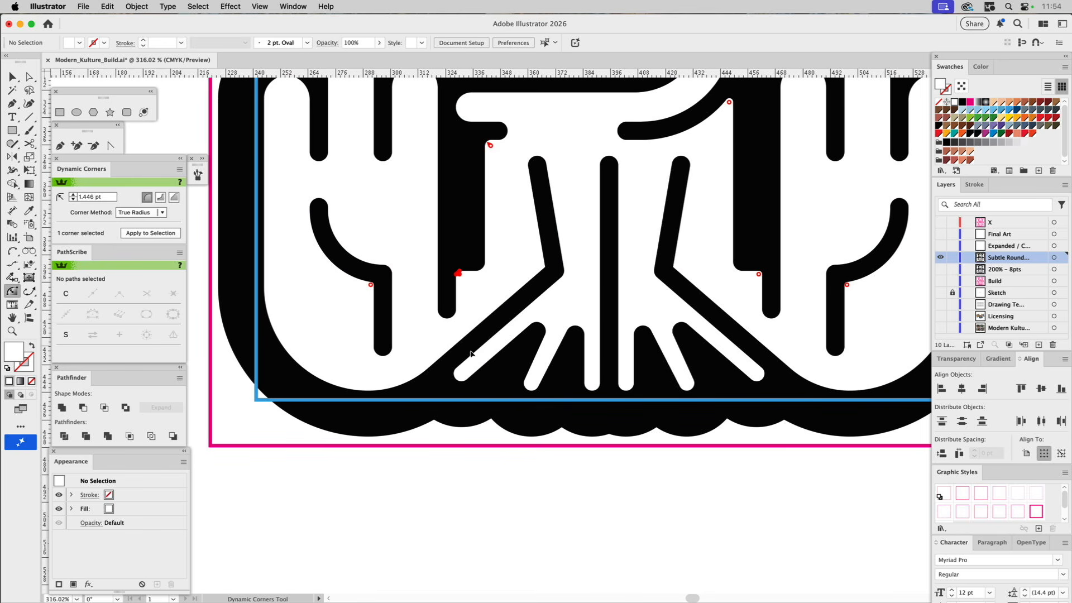
{"action": "key", "text": "p"}
{"action": "left_click_drag", "start_coordinate": [466, 369], "coordinate": [458, 366]}
{"action": "left_click", "coordinate": [445, 377]}
{"action": "left_click", "coordinate": [460, 389]}
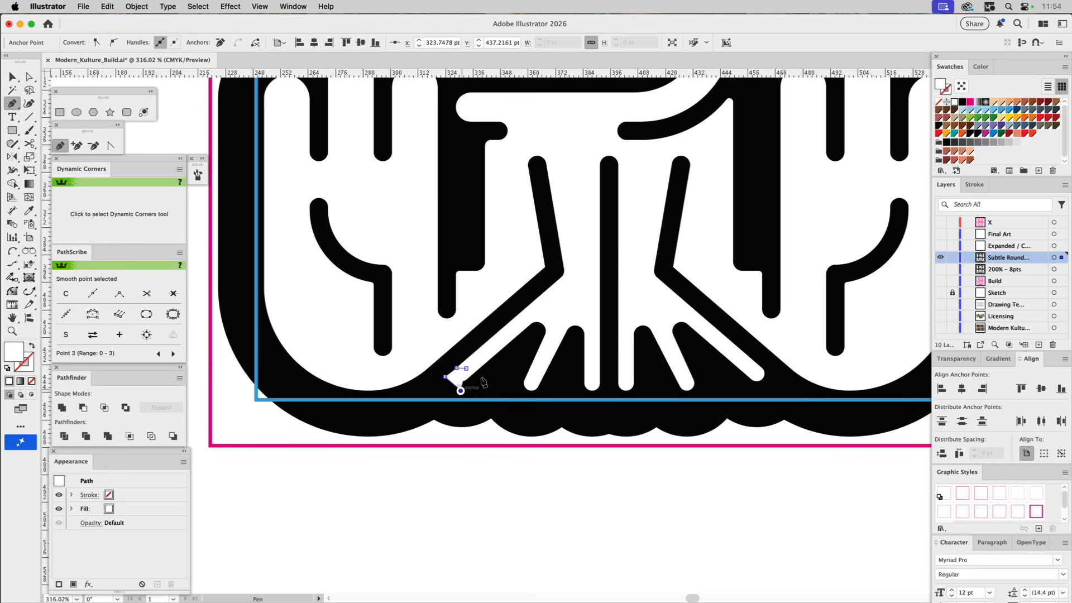
{"action": "left_click", "coordinate": [546, 315]}
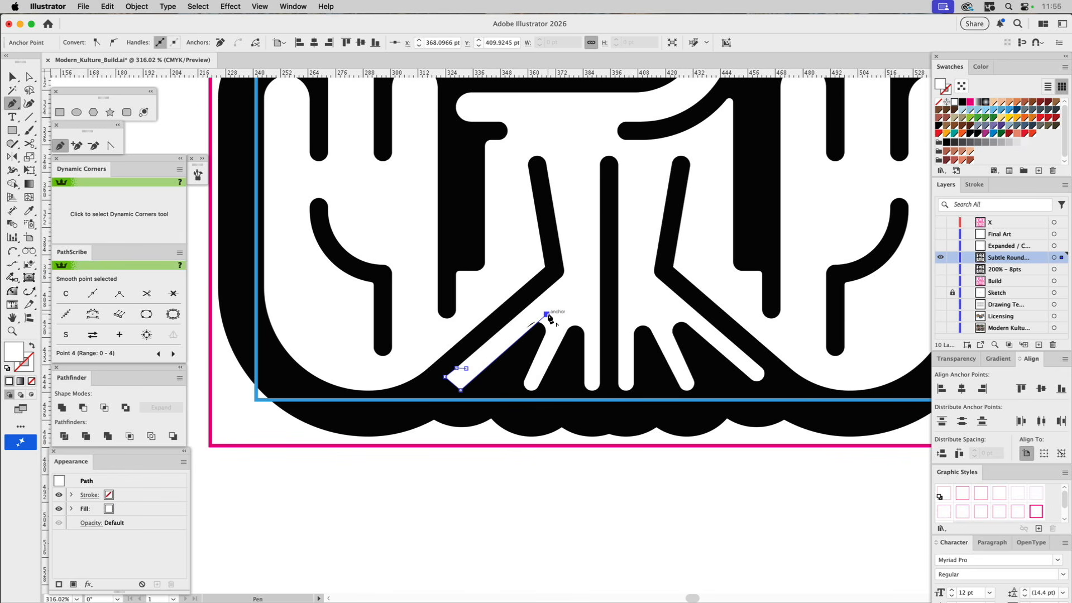
{"action": "left_click", "coordinate": [539, 306]}
{"action": "left_click", "coordinate": [468, 372]}
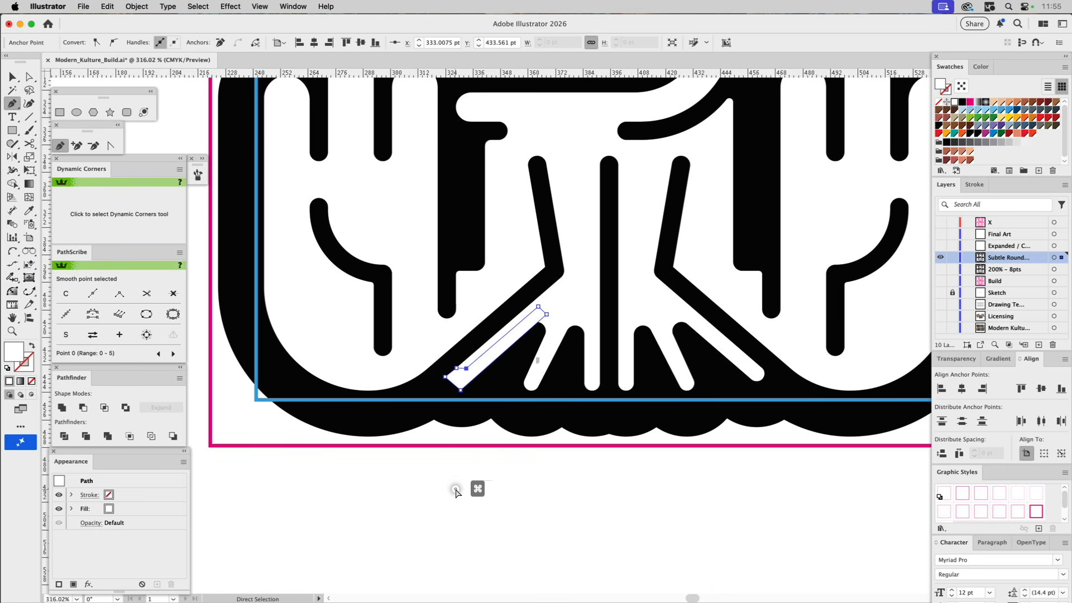
{"action": "left_click", "coordinate": [455, 490], "text": "super"}
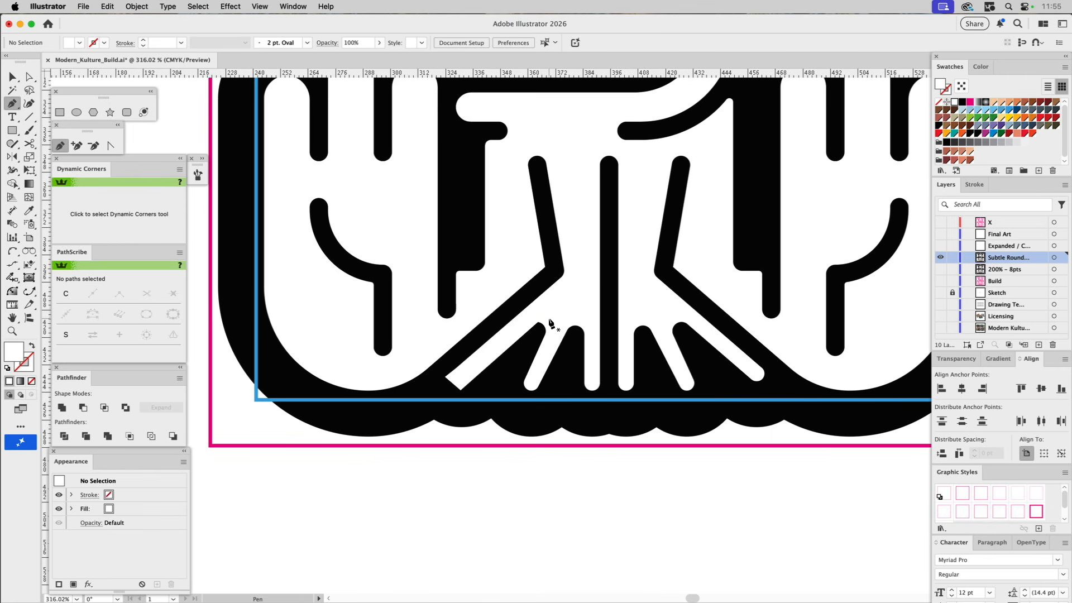
Try squaring off the two white bars just left of the torso's centre line with one closed white shape.
{"action": "left_click_drag", "start_coordinate": [547, 314], "coordinate": [550, 331]}
{"action": "left_click", "coordinate": [552, 315]}
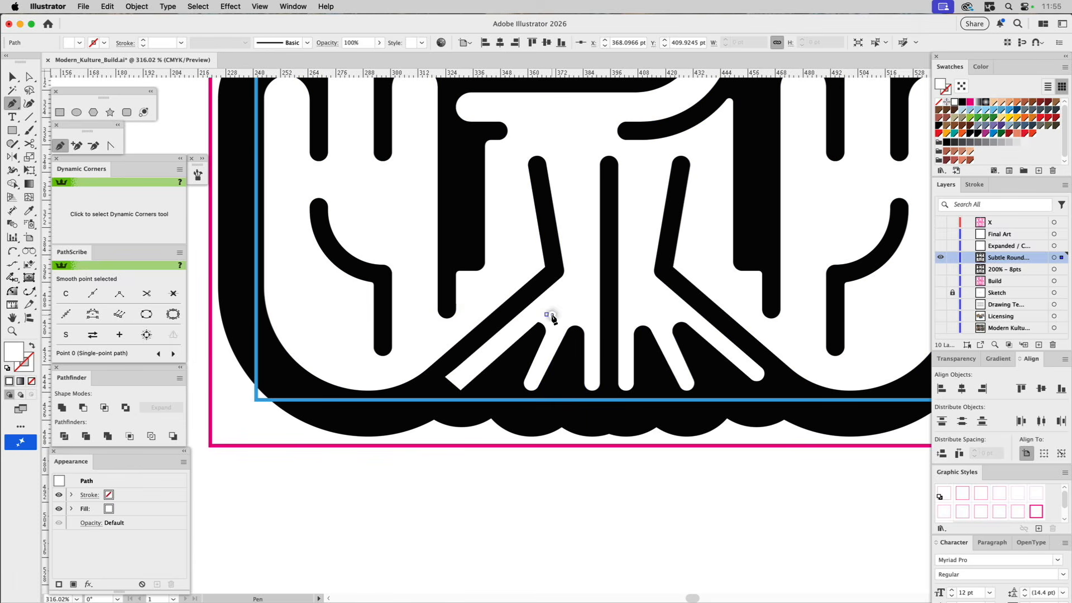
{"action": "left_click", "coordinate": [516, 390]}
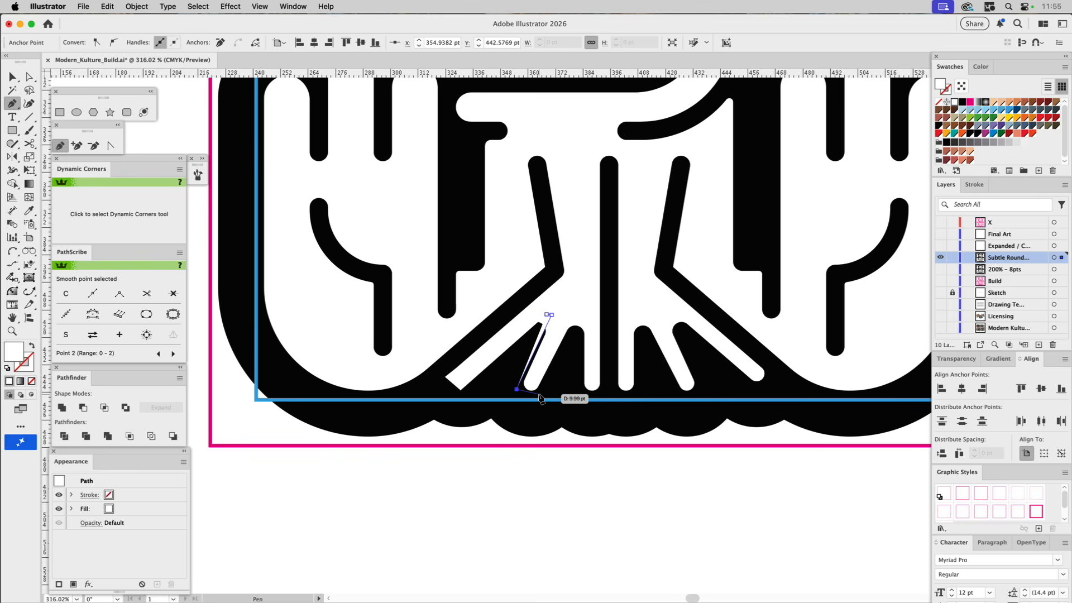
{"action": "left_click", "coordinate": [537, 393]}
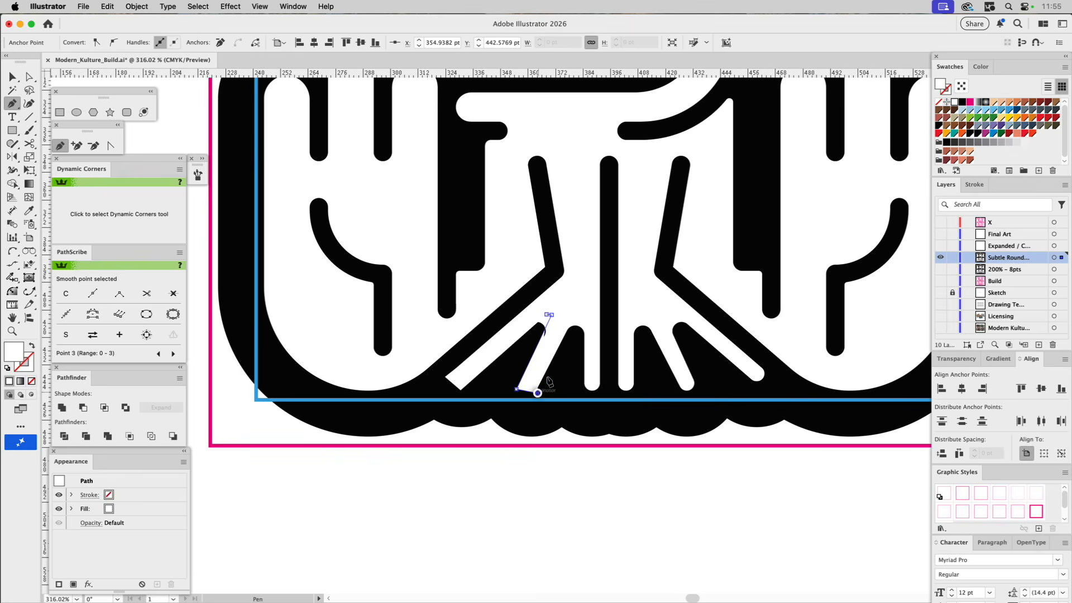
{"action": "left_click", "coordinate": [578, 316]}
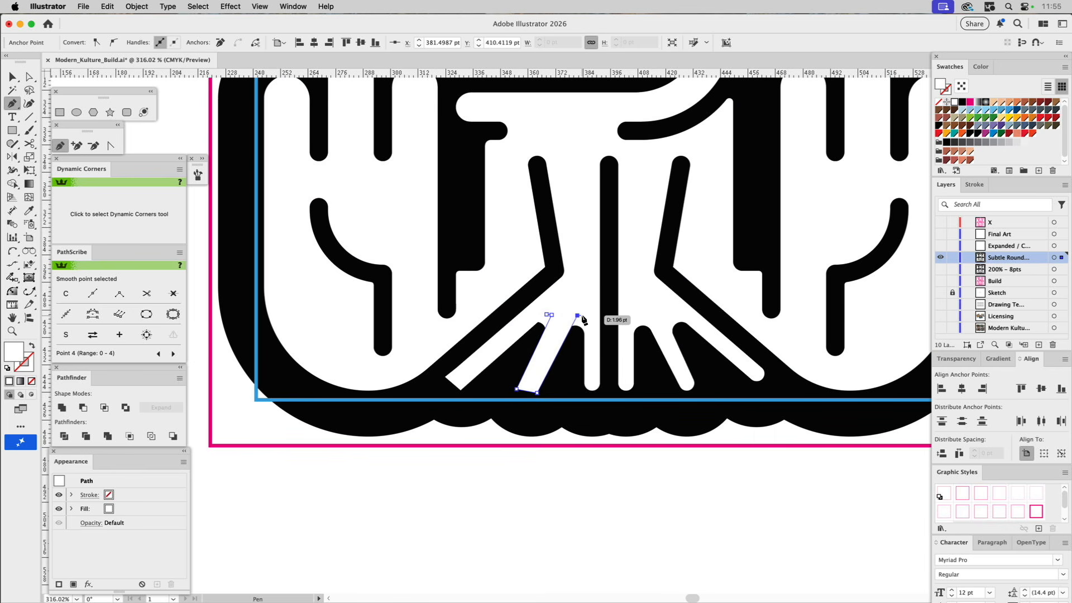
{"action": "left_click", "coordinate": [582, 316]}
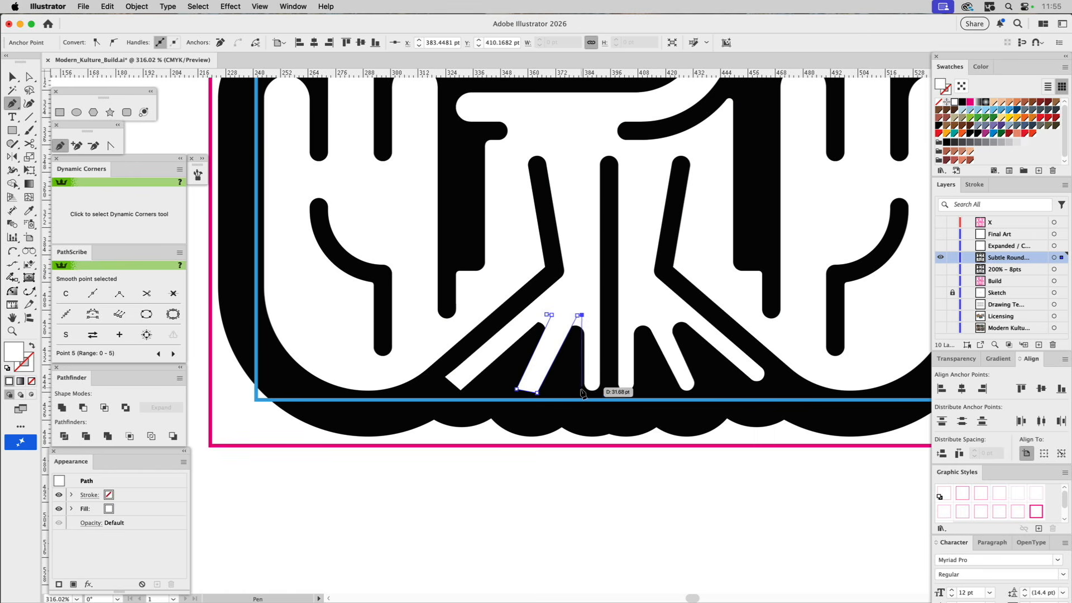
{"action": "left_click", "coordinate": [581, 393]}
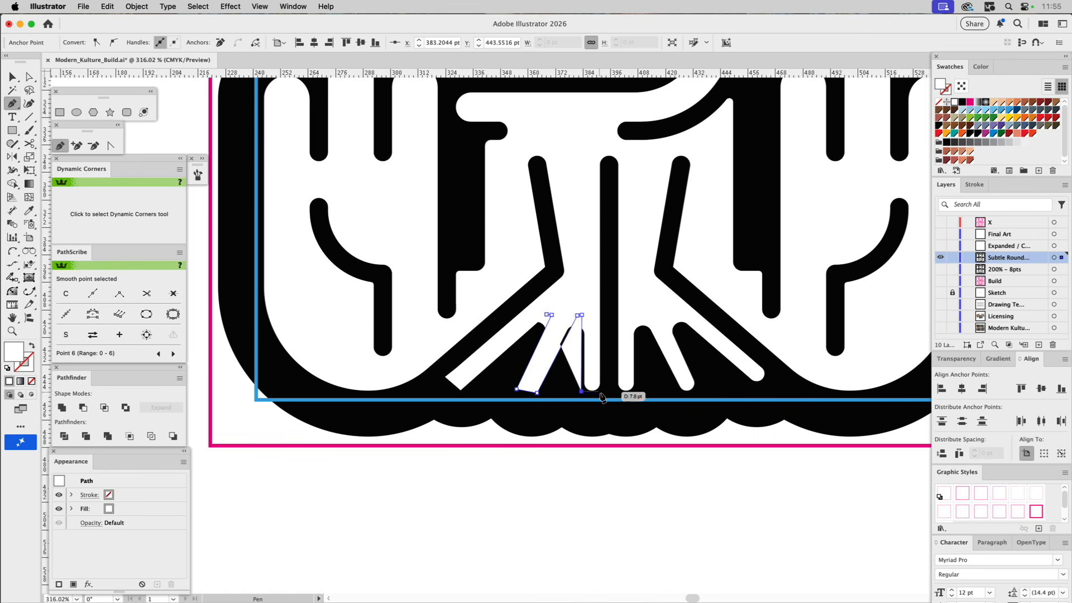
{"action": "left_click", "coordinate": [599, 393]}
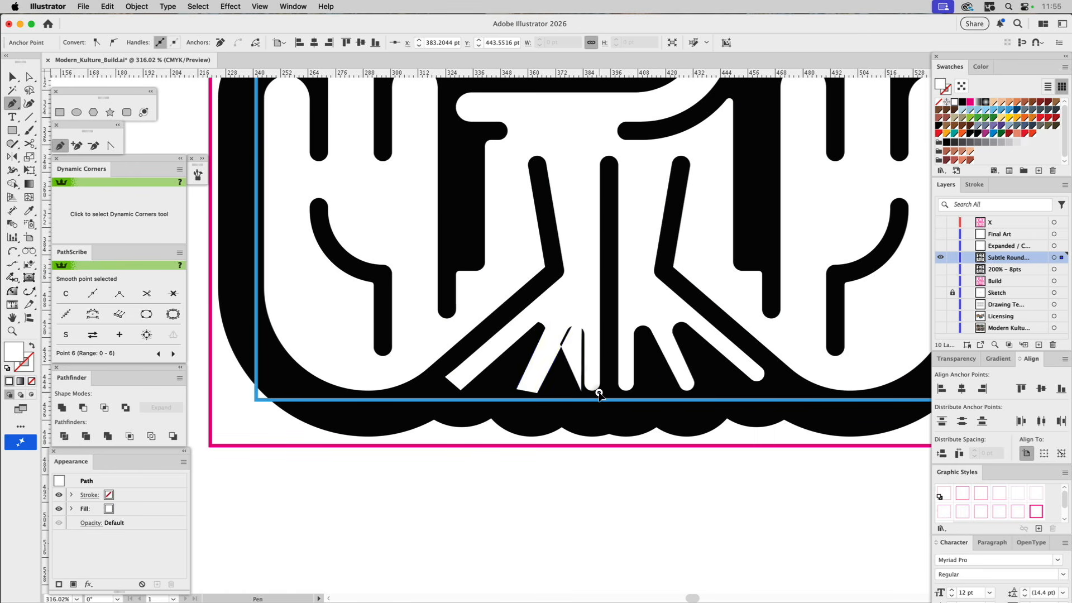
{"action": "left_click", "coordinate": [599, 272]}
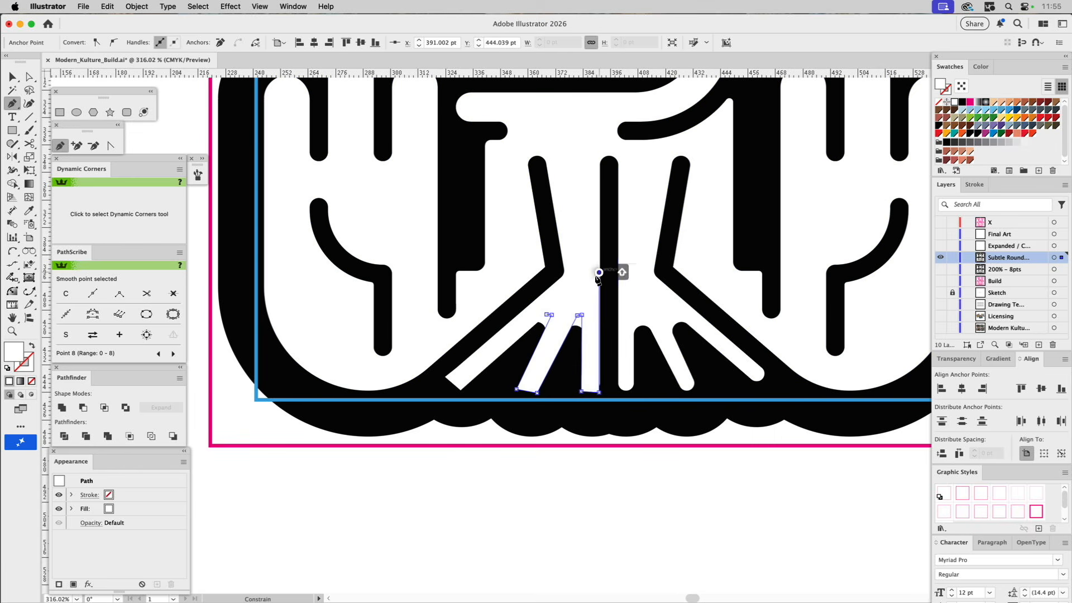
{"action": "left_click", "coordinate": [548, 315]}
{"action": "left_click", "coordinate": [464, 504], "text": "super"}
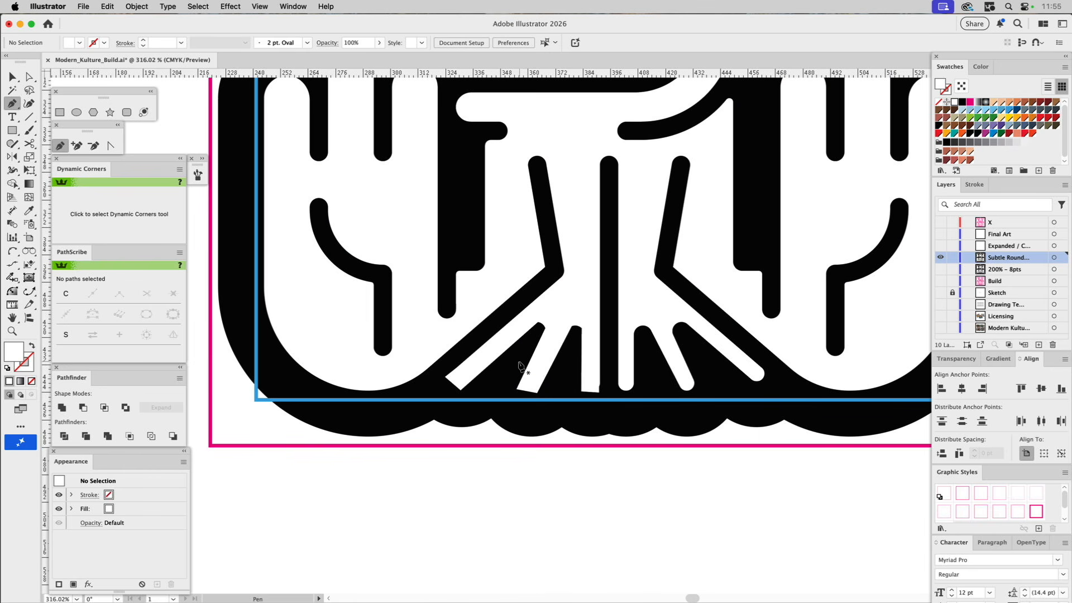
Delete both square-ended white shapes drawn over the bars below the torso.
{"action": "key", "text": "v"}
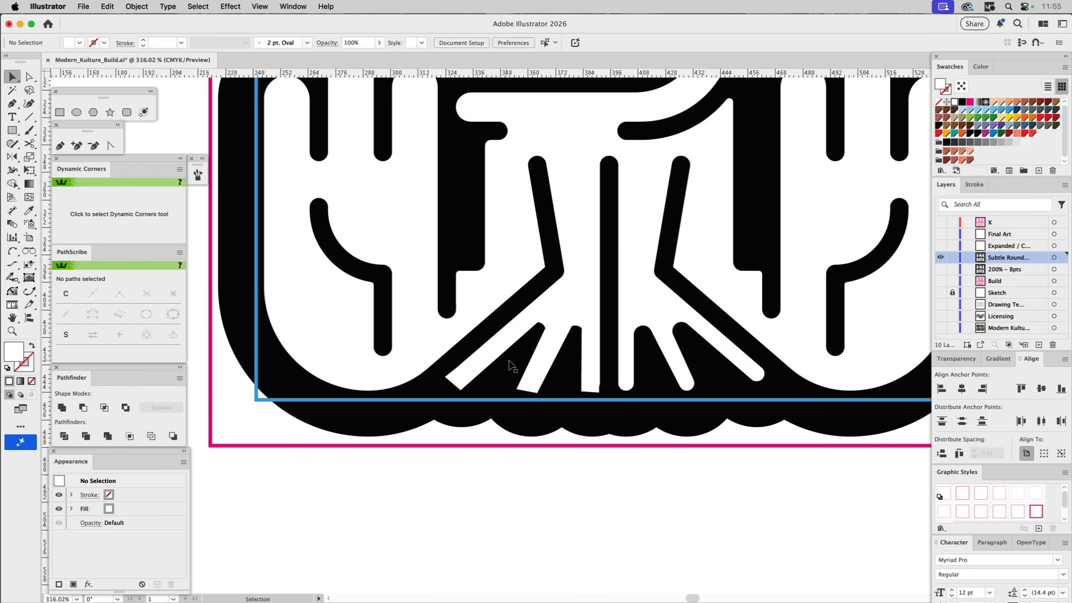
{"action": "left_click", "coordinate": [505, 351]}
{"action": "left_click", "coordinate": [591, 360], "text": "shift"}
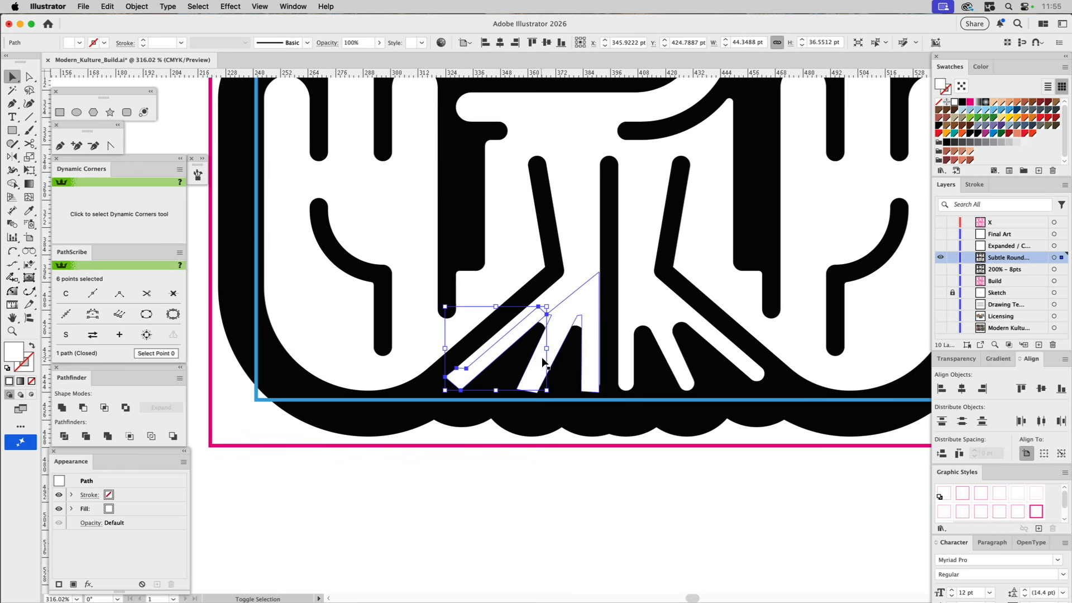
{"action": "key", "text": "Delete"}
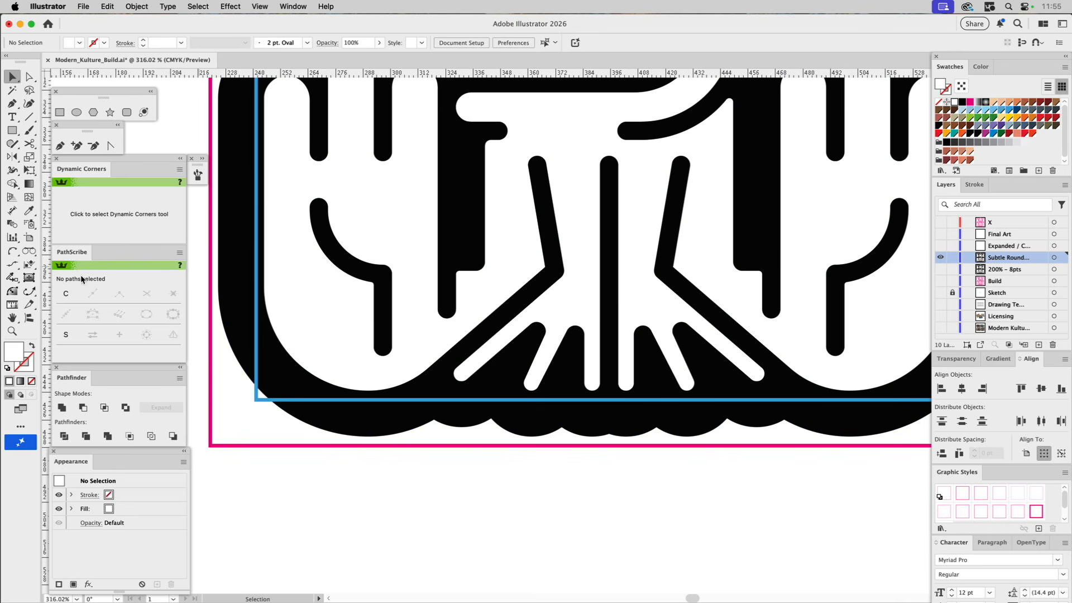
Round the outer bend of the left and right angled torso lines by about 4.9 pt with the Dynamic Corners tool.
{"action": "left_click", "coordinate": [11, 291]}
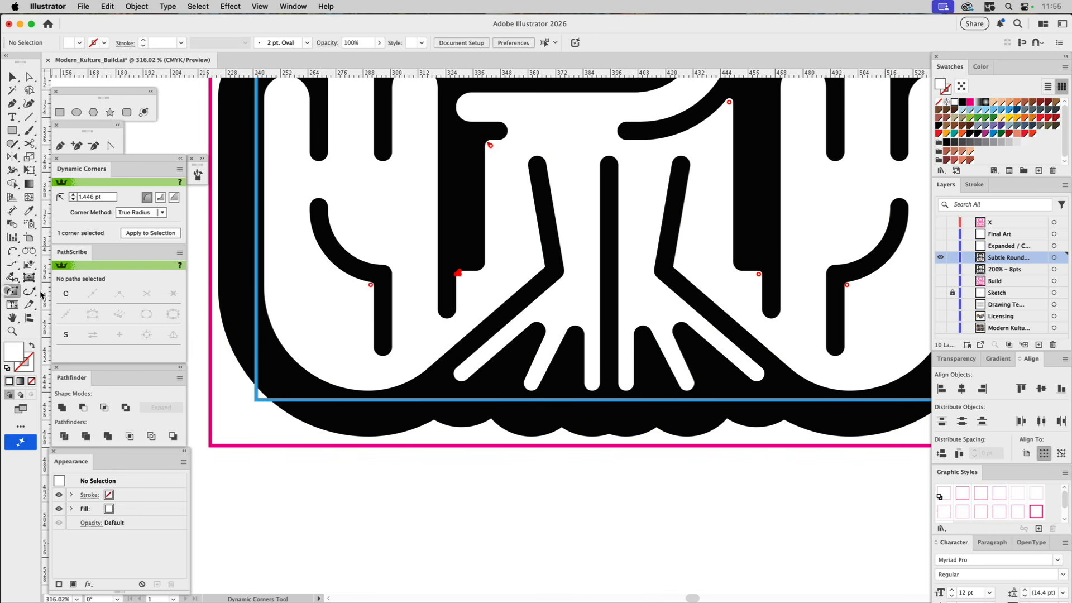
{"action": "left_click_drag", "start_coordinate": [542, 267], "coordinate": [537, 256]}
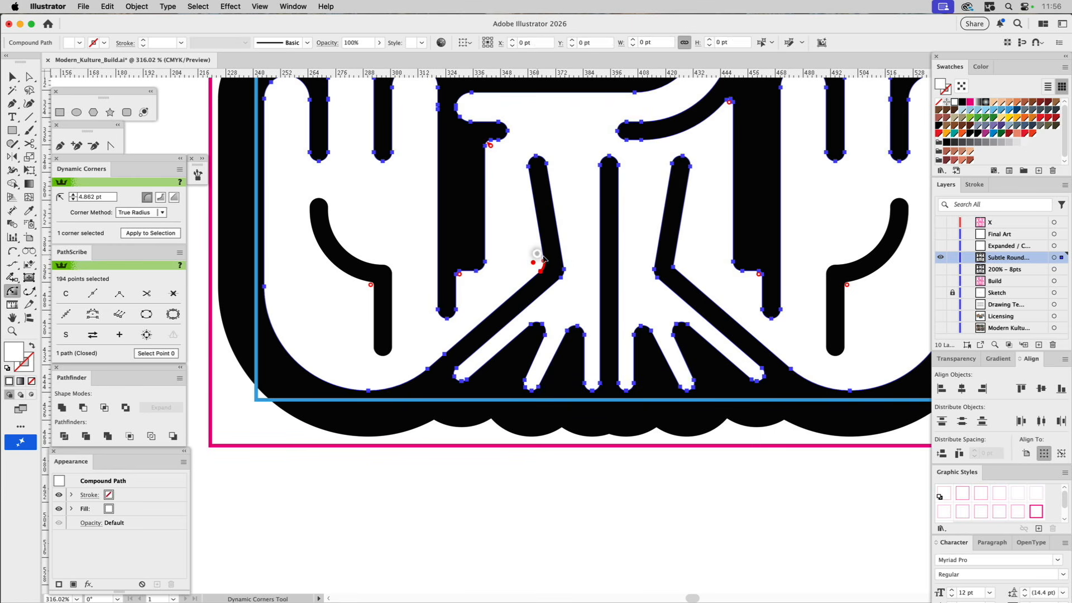
{"action": "left_click", "coordinate": [675, 266]}
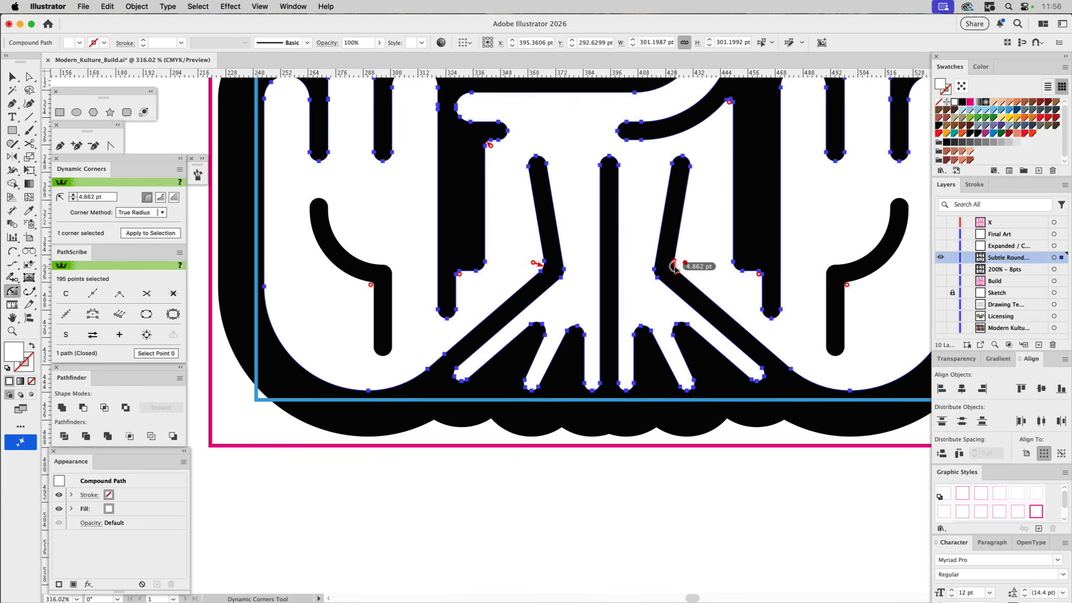
{"action": "key", "text": "v"}
{"action": "left_click", "coordinate": [491, 524]}
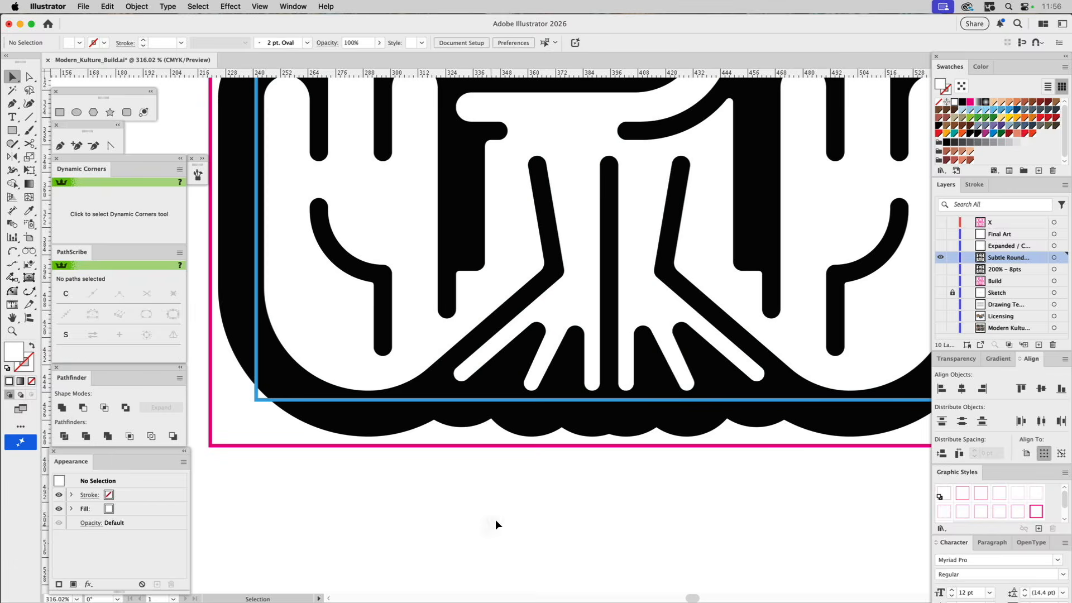
Examine the whole rounded character logo inside its square guides.
{"action": "left_click_drag", "start_coordinate": [593, 292], "coordinate": [549, 347]}
{"action": "key", "text": "z"}
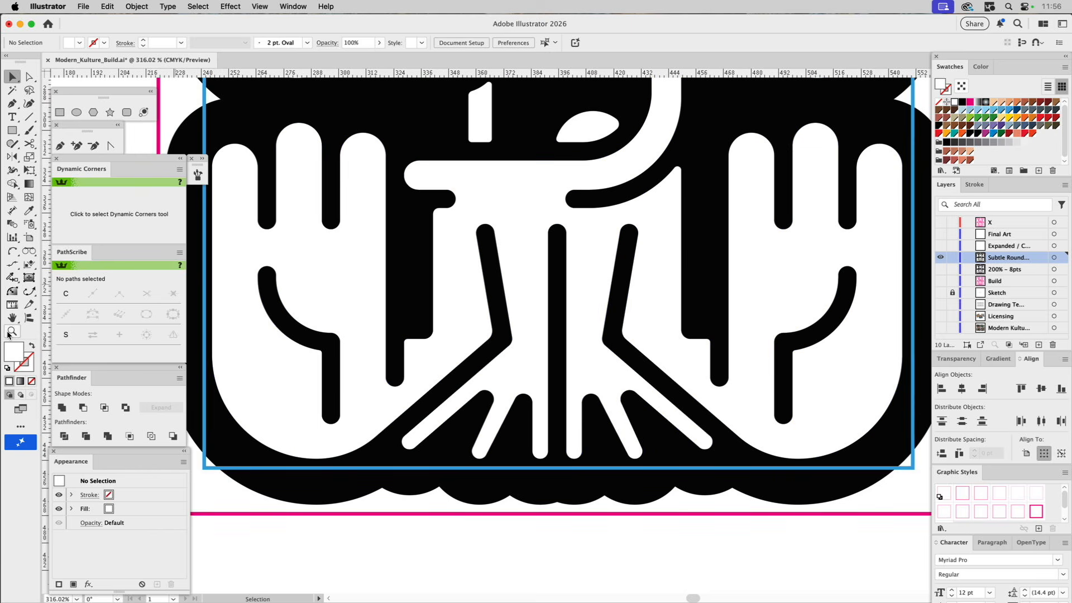
{"action": "key", "text": "alt"}
{"action": "left_click", "coordinate": [475, 344], "text": "alt"}
{"action": "left_click", "coordinate": [515, 359], "text": "alt"}
{"action": "left_click", "coordinate": [546, 360], "text": "alt"}
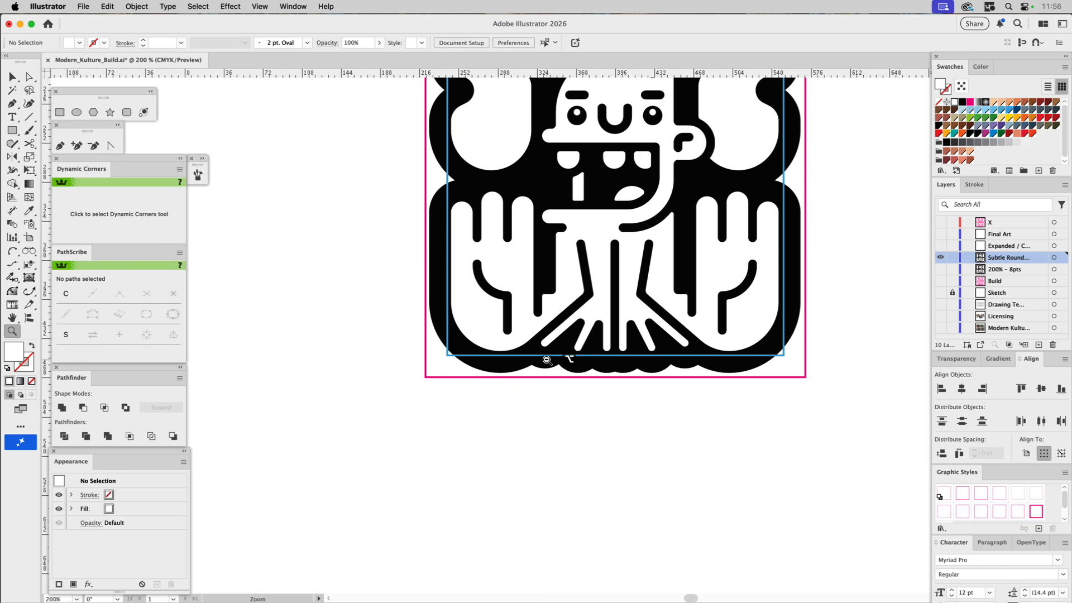
{"action": "left_click_drag", "start_coordinate": [650, 288], "coordinate": [565, 420]}
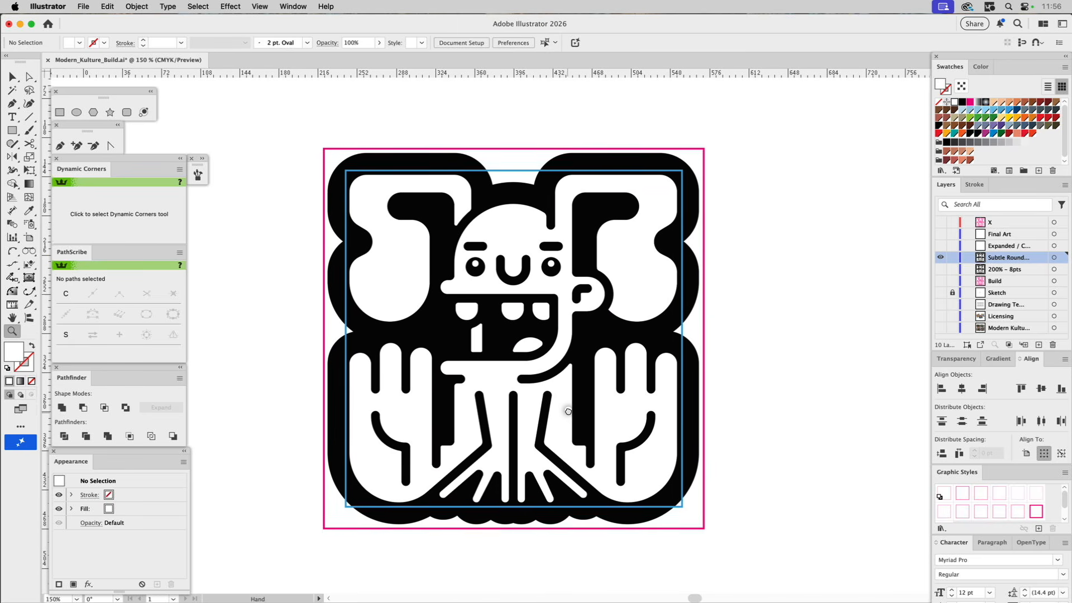
{"action": "left_click_drag", "start_coordinate": [565, 419], "coordinate": [571, 397]}
Compare the face's corners on the subtle rounding layer with those on the 200% - 8pts layer by toggling layer visibility.
{"action": "left_click_drag", "start_coordinate": [381, 146], "coordinate": [626, 393]}
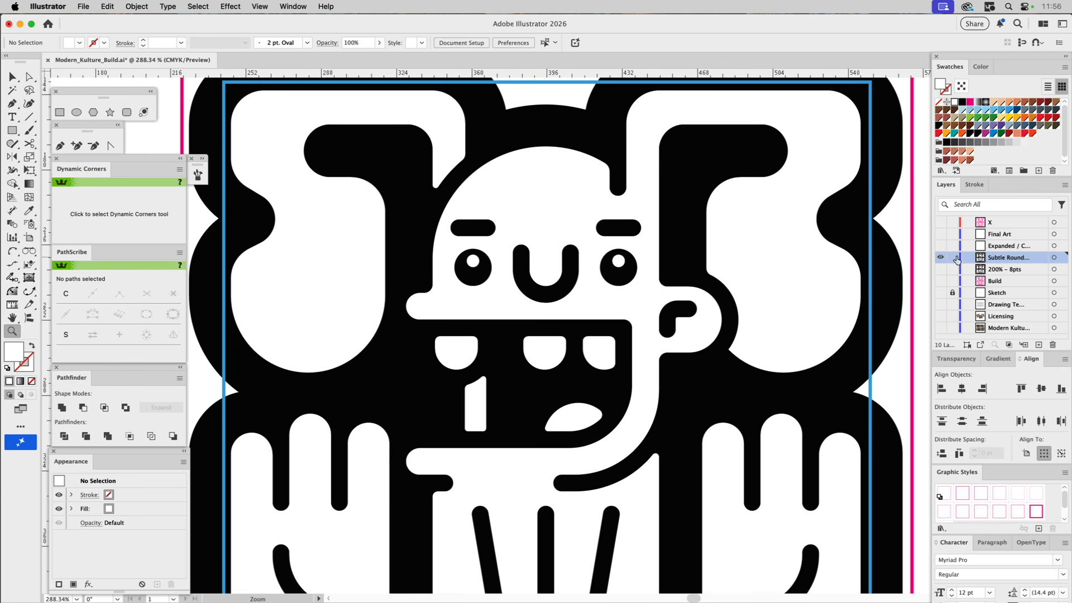
{"action": "left_click", "coordinate": [941, 270]}
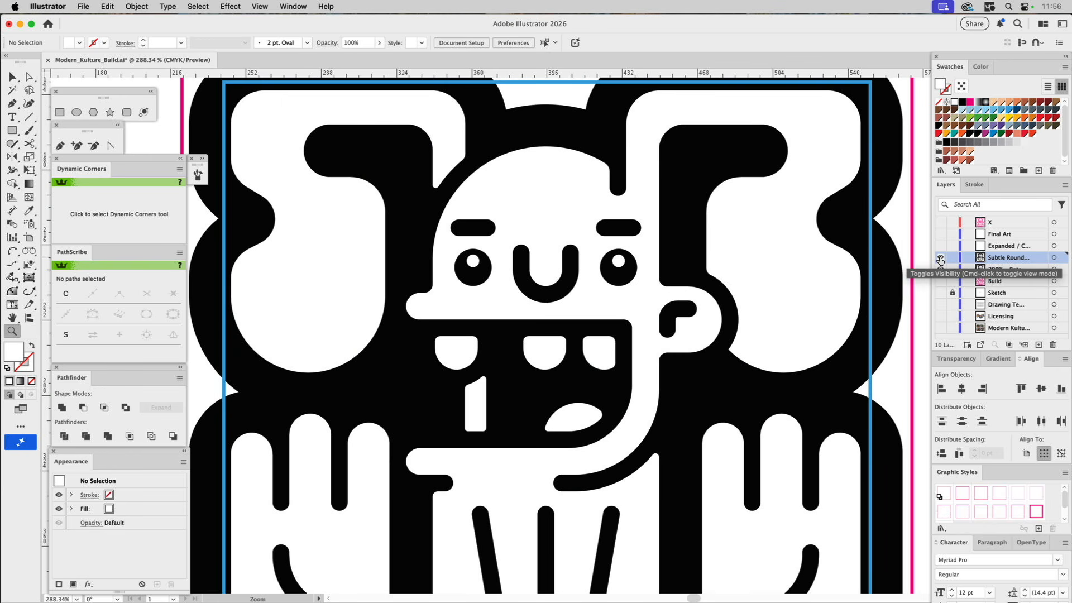
{"action": "left_click", "coordinate": [940, 258]}
{"action": "left_click", "coordinate": [940, 258]}
{"action": "left_click", "coordinate": [940, 258]}
{"action": "left_click", "coordinate": [940, 258]}
{"action": "left_click", "coordinate": [941, 258]}
{"action": "left_click", "coordinate": [941, 258]}
{"action": "left_click", "coordinate": [940, 258]}
{"action": "left_click", "coordinate": [941, 258]}
{"action": "left_click", "coordinate": [939, 270]}
Fill the character's main white compound path with the teal swatch C=90 M=0 Y=40 K=0.
{"action": "key", "text": "super+0"}
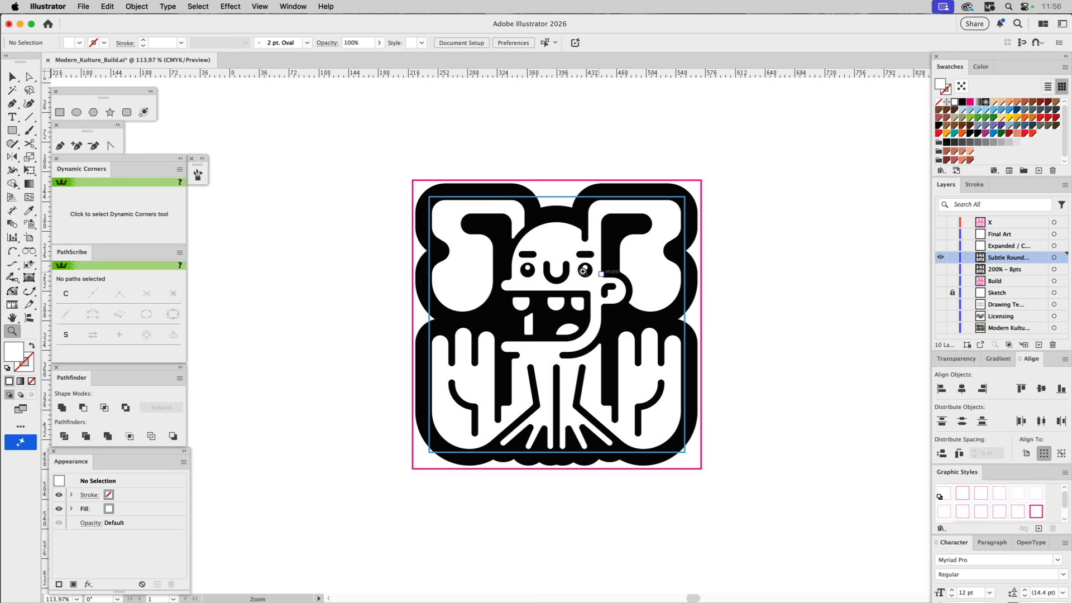
{"action": "left_click_drag", "start_coordinate": [381, 143], "coordinate": [733, 490]}
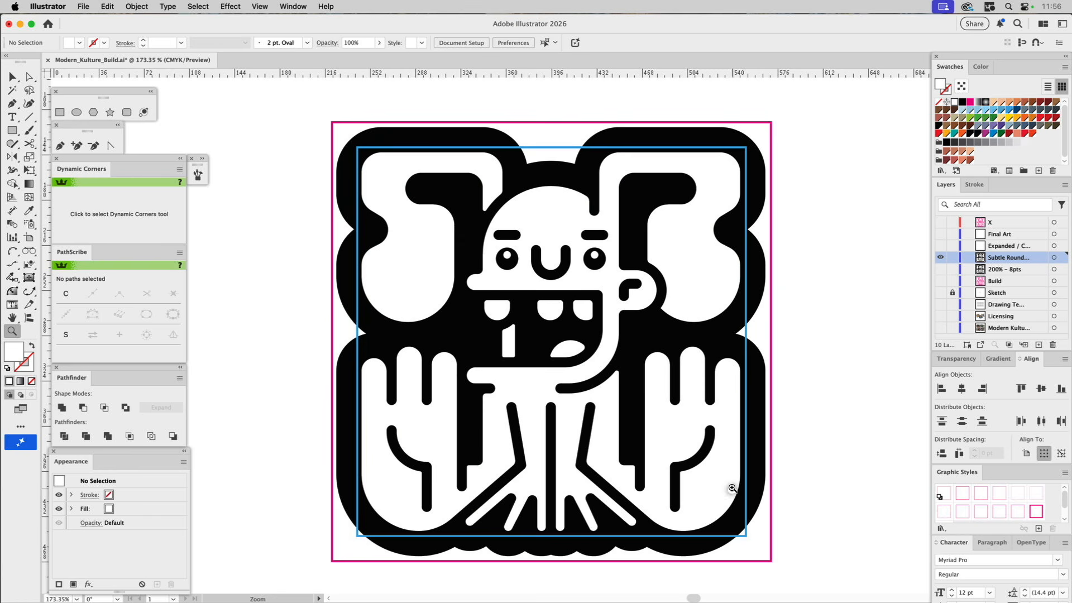
{"action": "key", "text": "v"}
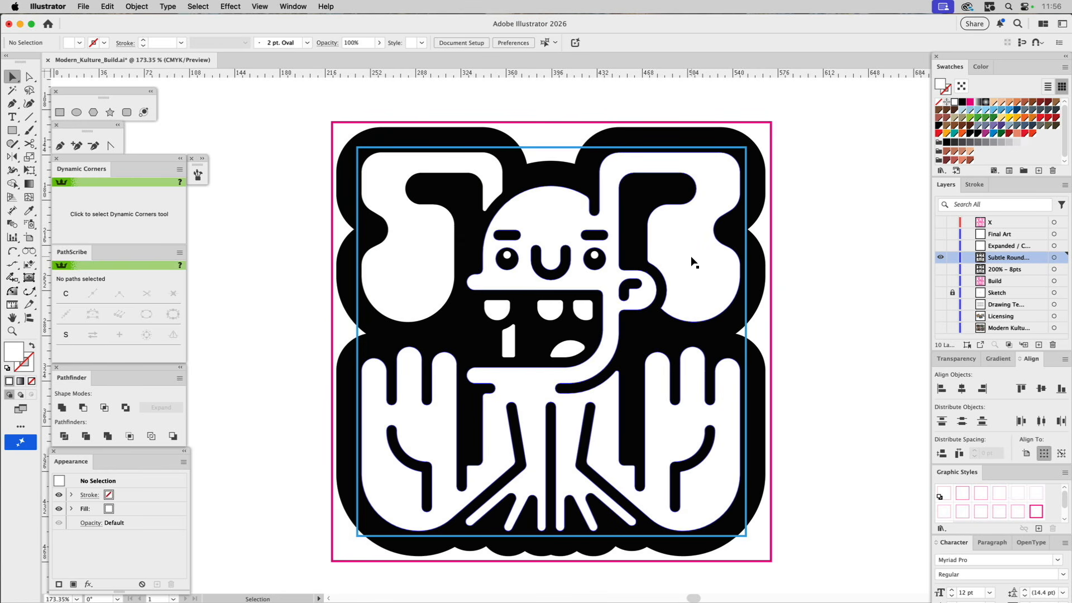
{"action": "left_click", "coordinate": [692, 262]}
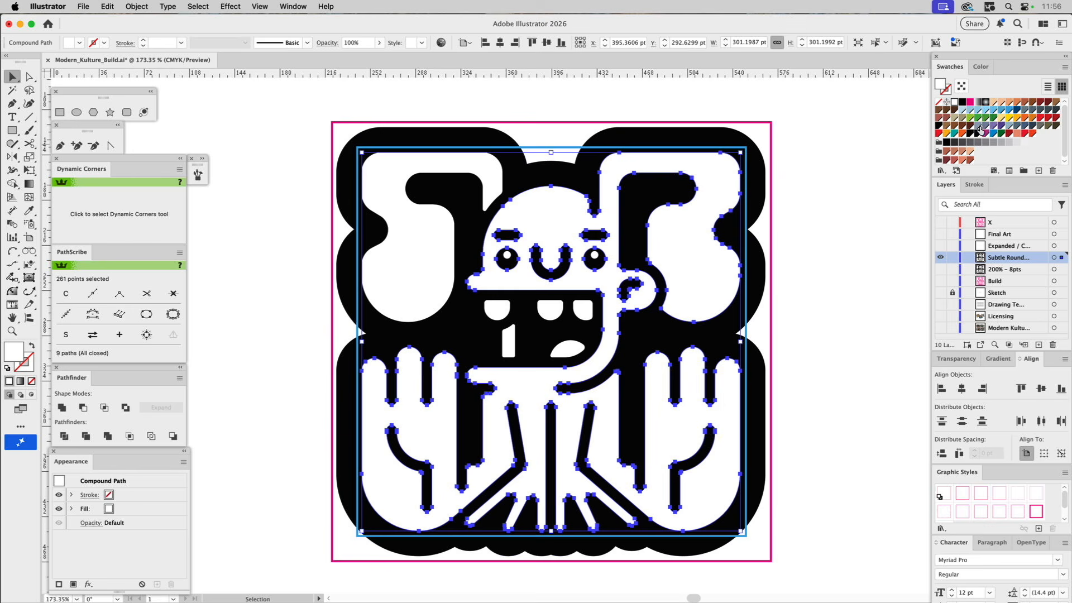
{"action": "left_click", "coordinate": [954, 133]}
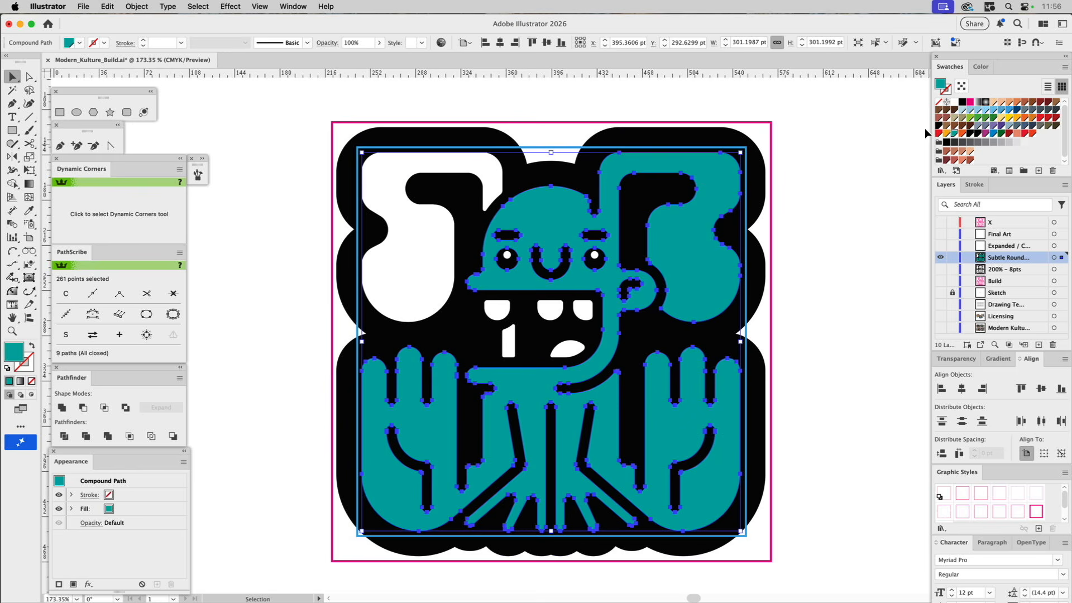
Lower the tint of the main compound path's teal fill to 75%.
{"action": "left_click", "coordinate": [981, 68]}
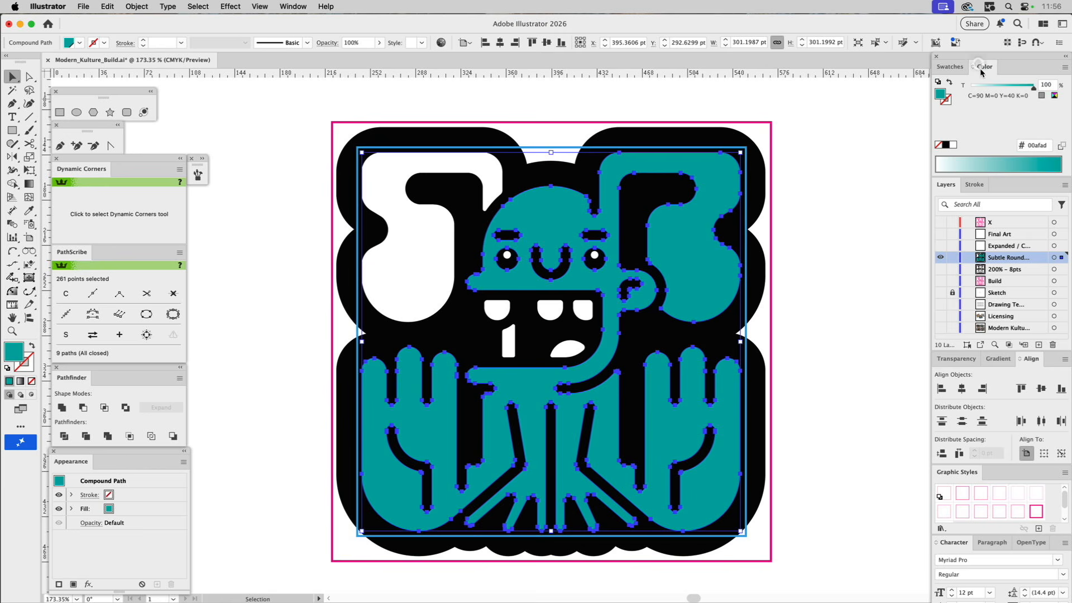
{"action": "left_click", "coordinate": [1011, 85]}
{"action": "left_click_drag", "start_coordinate": [1012, 87], "coordinate": [1021, 86]}
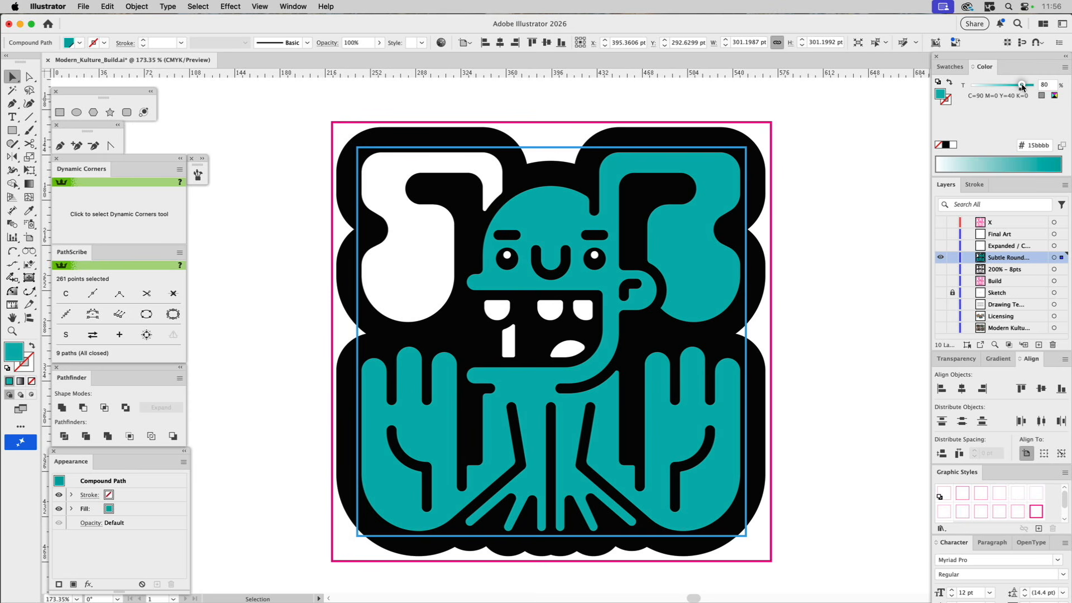
{"action": "left_click_drag", "start_coordinate": [1021, 87], "coordinate": [1018, 88]}
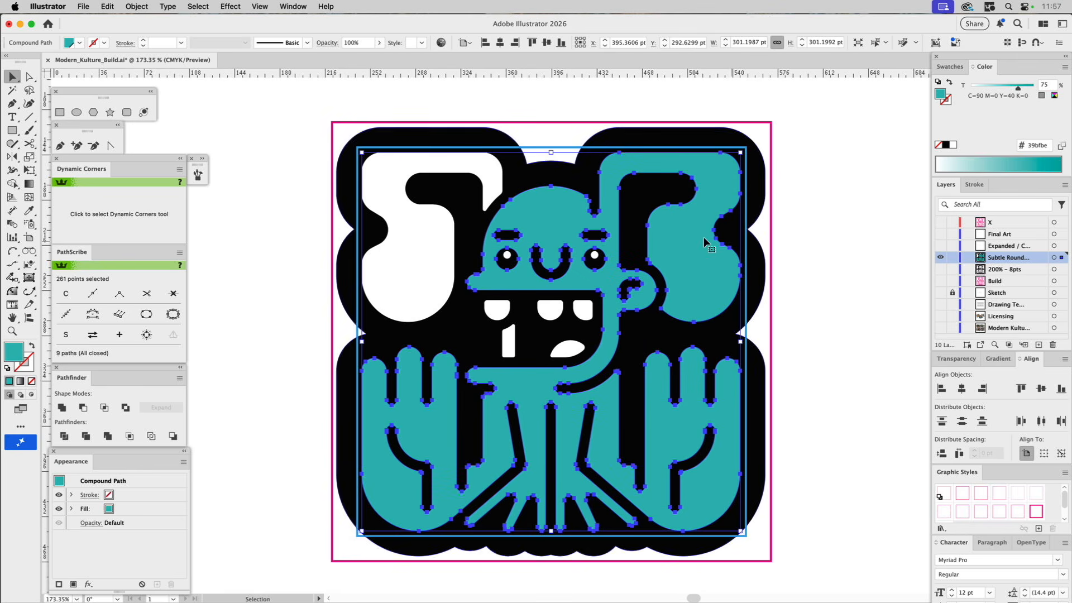
Fill the white shape on the character's upper-left side with the teal swatch C=90 M=0 Y=40 K=0.
{"action": "left_click", "coordinate": [491, 180]}
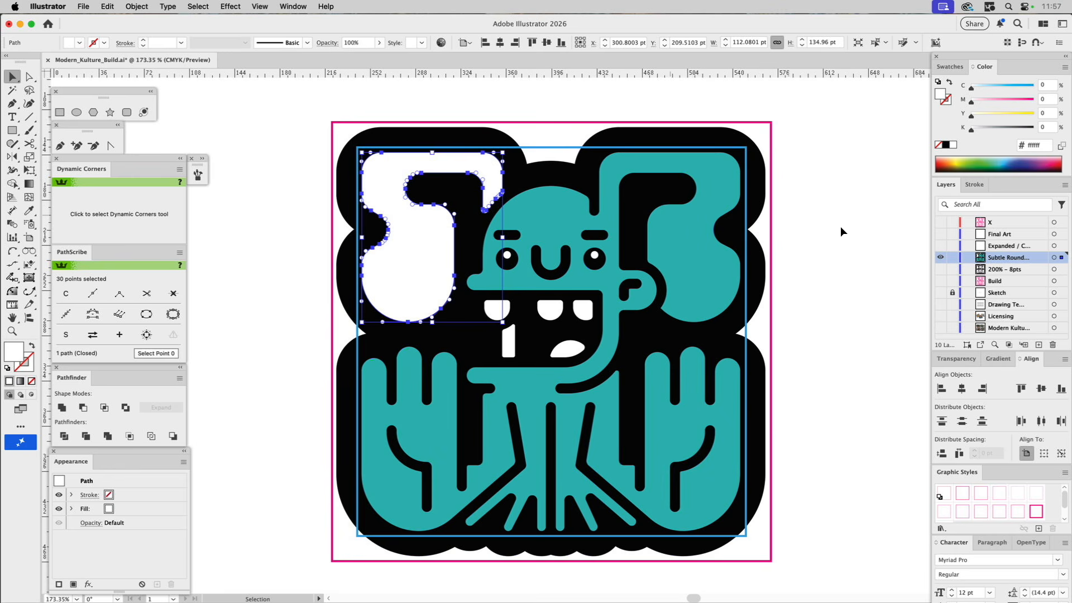
{"action": "left_click", "coordinate": [950, 67]}
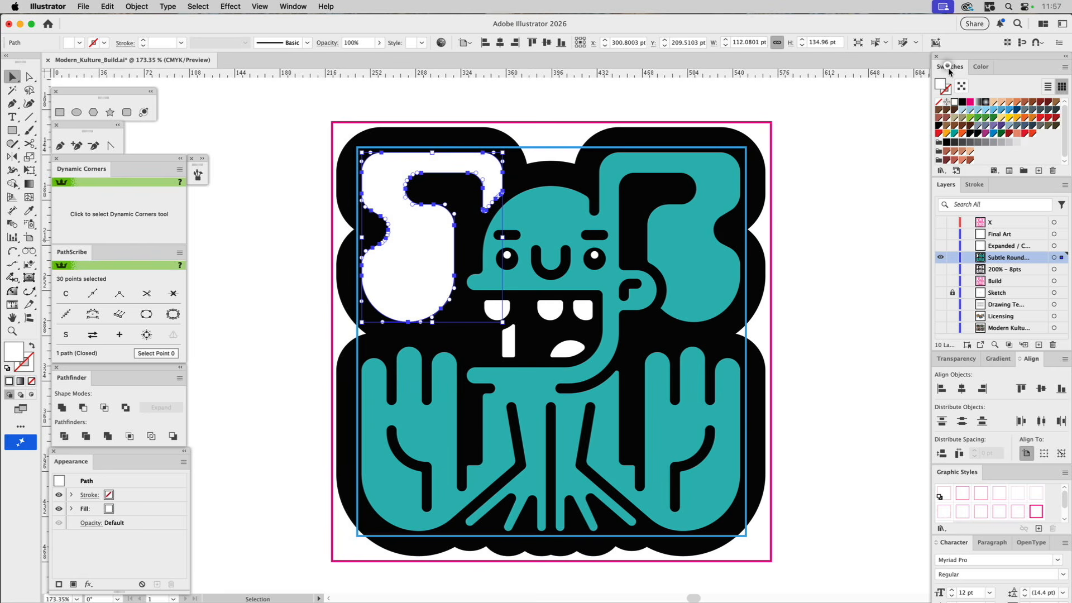
{"action": "left_click", "coordinate": [954, 133]}
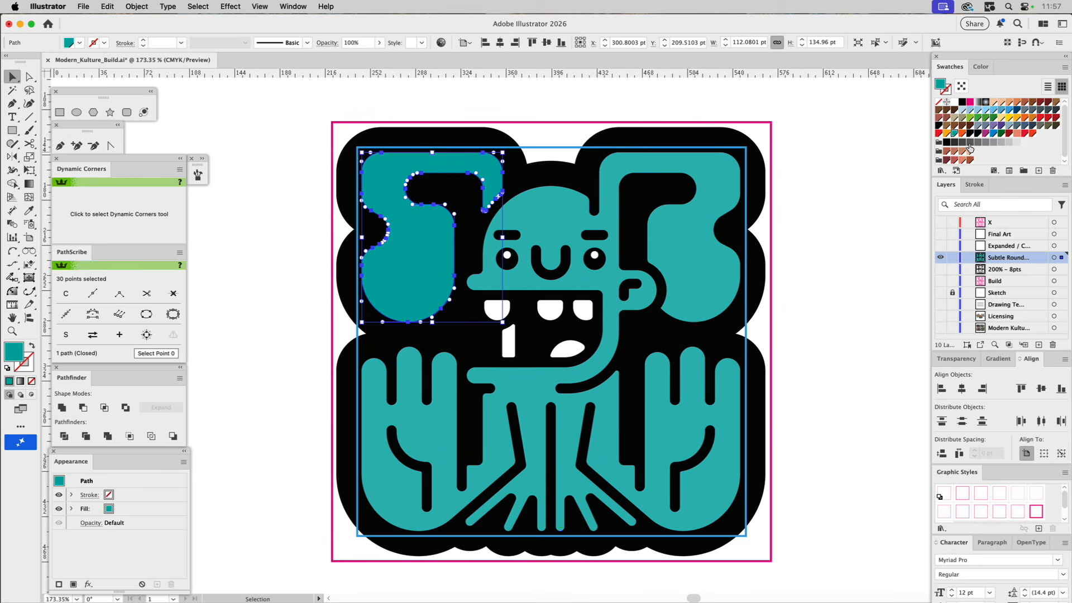
Fill the main compound path with bright orange and match the separate upper-left shape to it.
{"action": "left_click", "coordinate": [670, 249]}
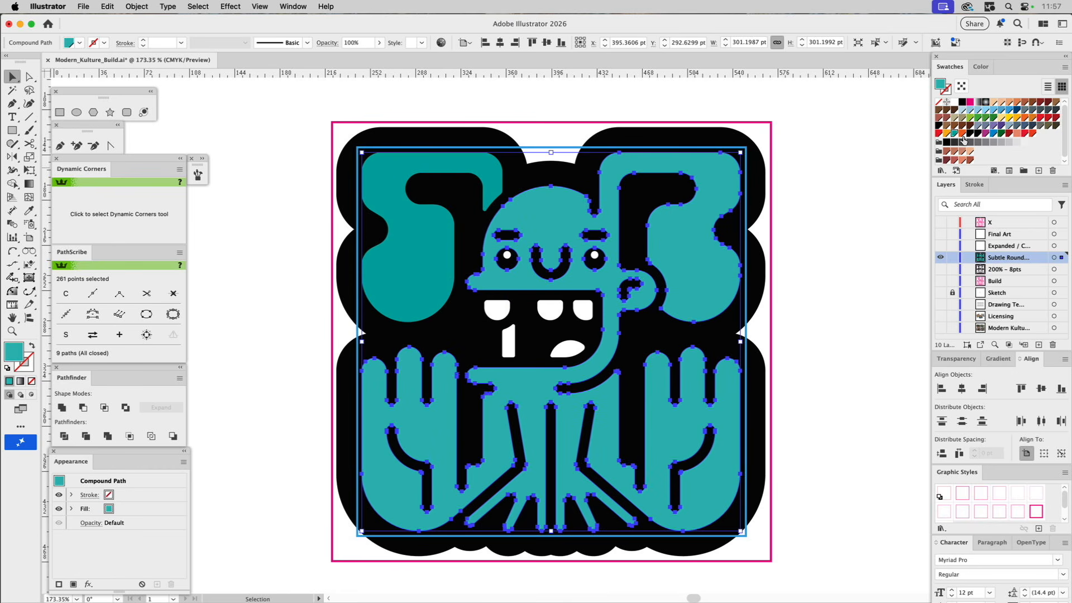
{"action": "left_click", "coordinate": [963, 136]}
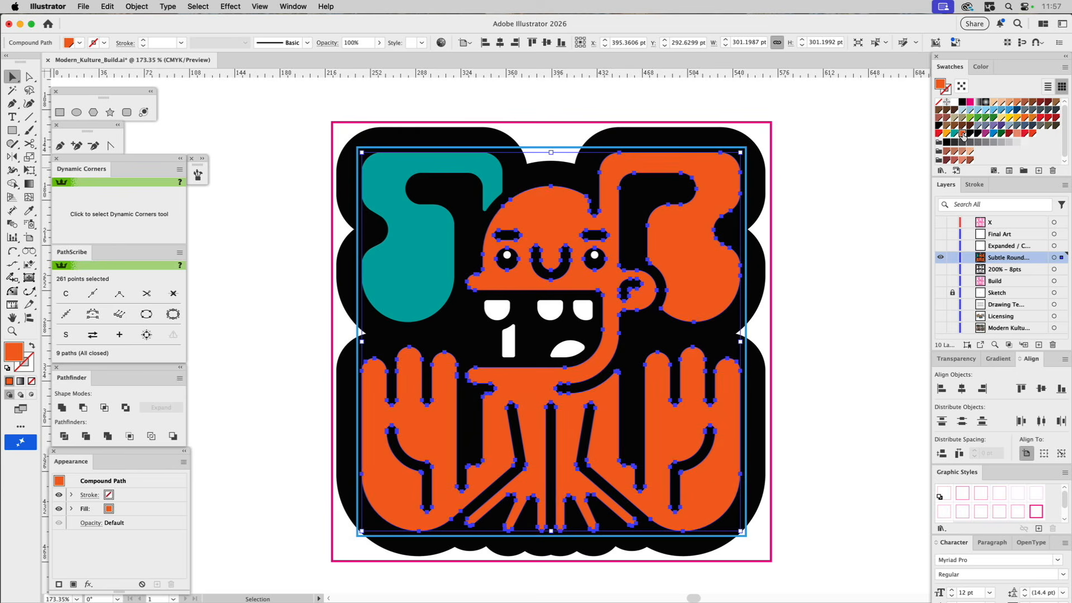
{"action": "left_click", "coordinate": [495, 183]}
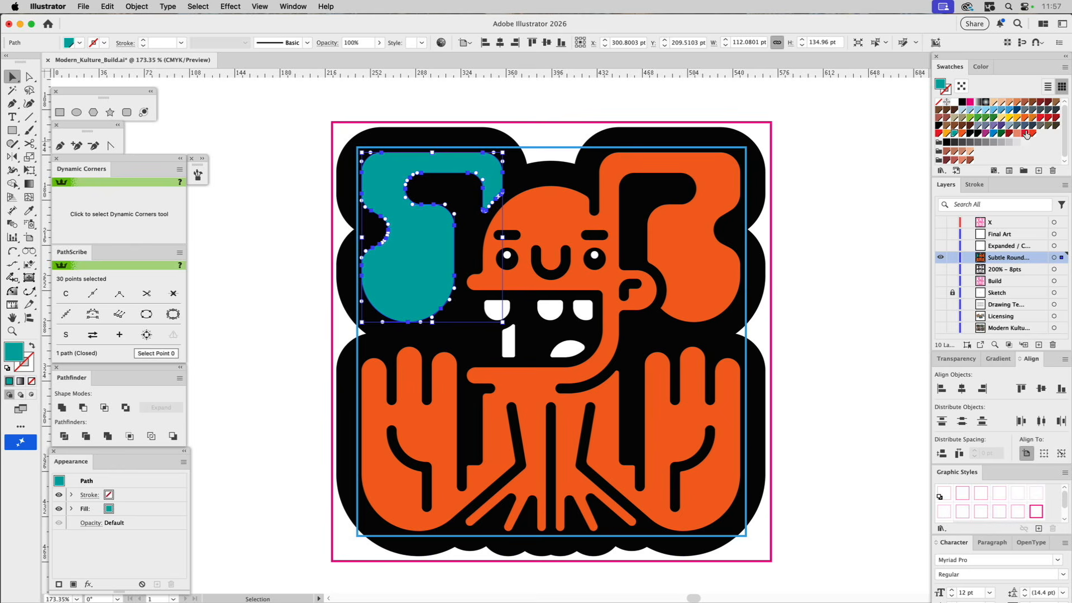
{"action": "left_click", "coordinate": [1031, 135]}
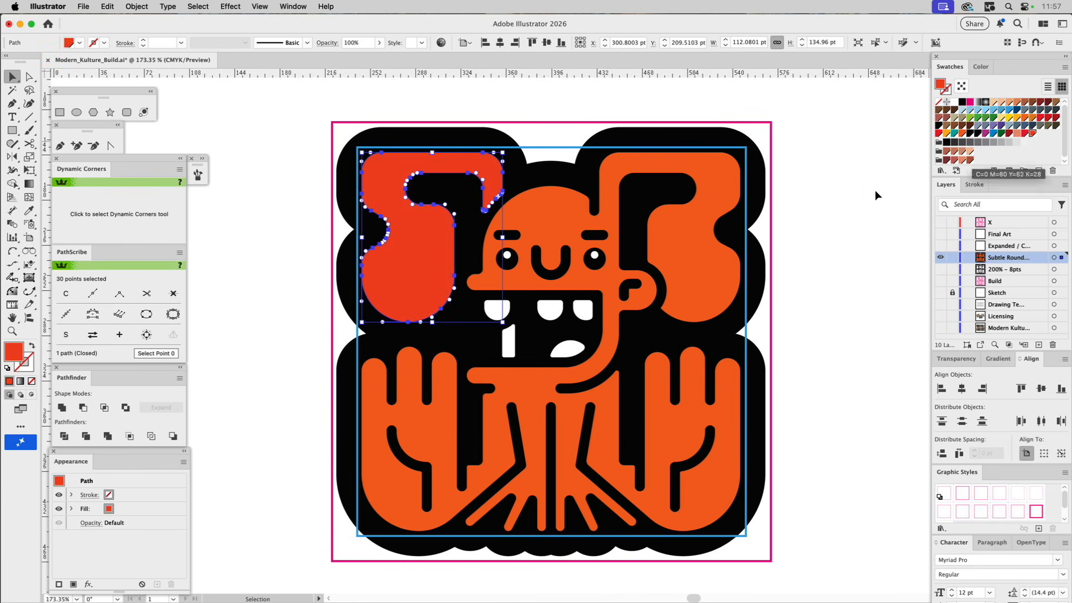
{"action": "key", "text": "i"}
{"action": "left_click", "coordinate": [657, 231]}
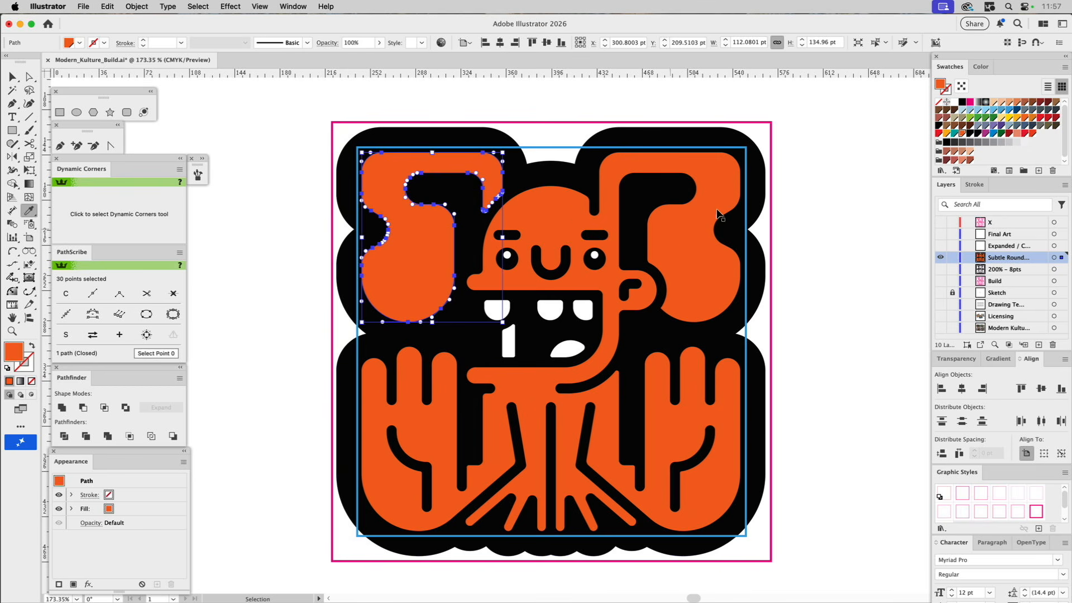
Recolour the main compound path and the upper-left shape together with the yellow-orange swatch C=0 M=30 Y=100 K=0.
{"action": "left_click", "coordinate": [572, 208], "text": "shift+super"}
{"action": "left_click", "coordinate": [572, 209], "text": "shift+super"}
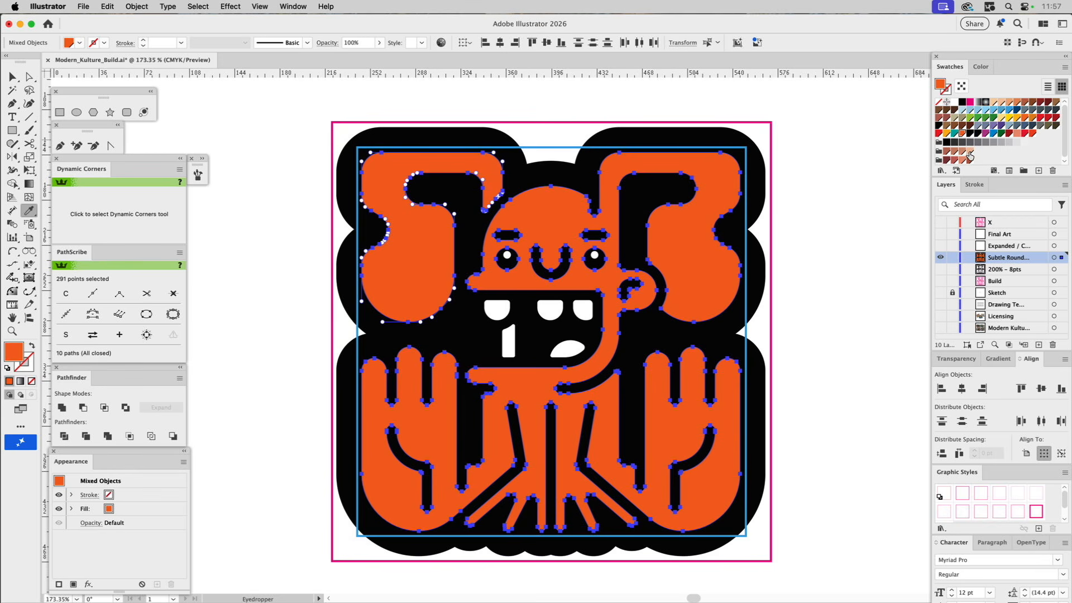
{"action": "left_click", "coordinate": [945, 134]}
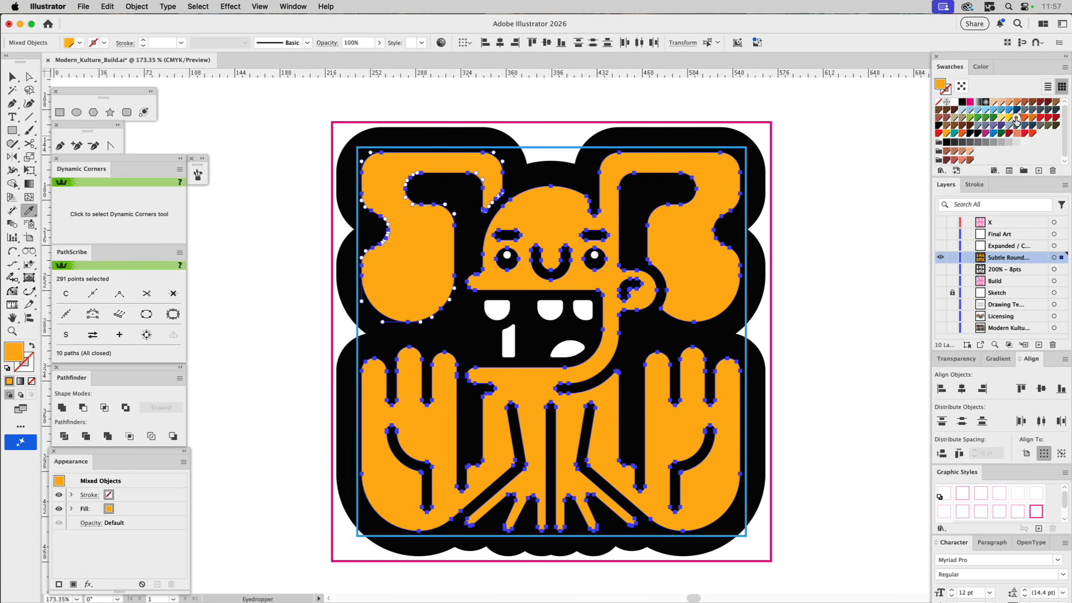
{"action": "left_click", "coordinate": [858, 203], "text": "super"}
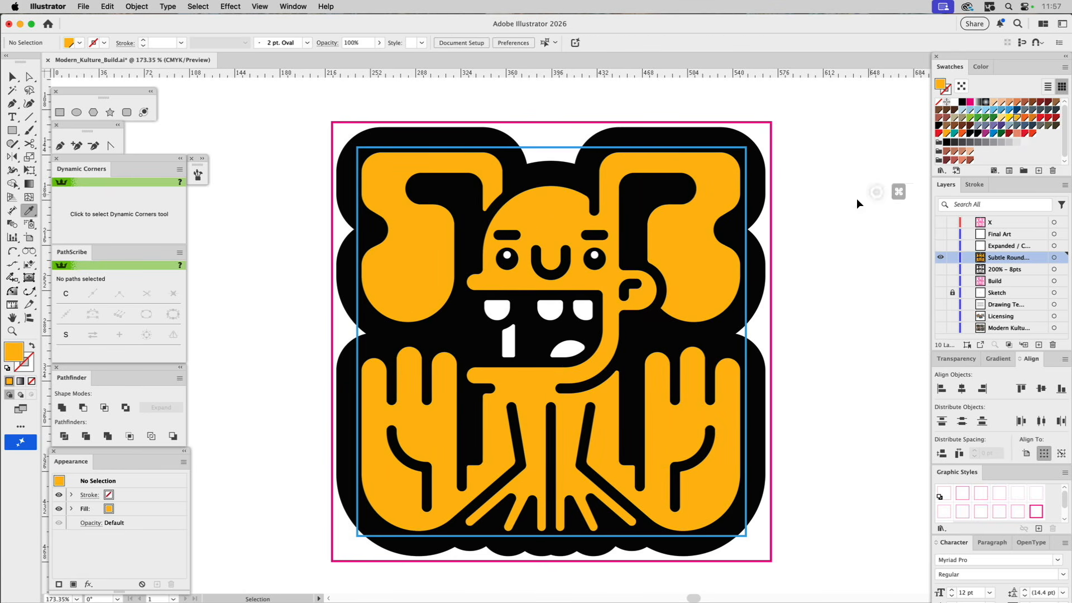
Fill the character's narrow lower tooth with the bright orange swatch.
{"action": "left_click", "coordinate": [509, 345], "text": "super"}
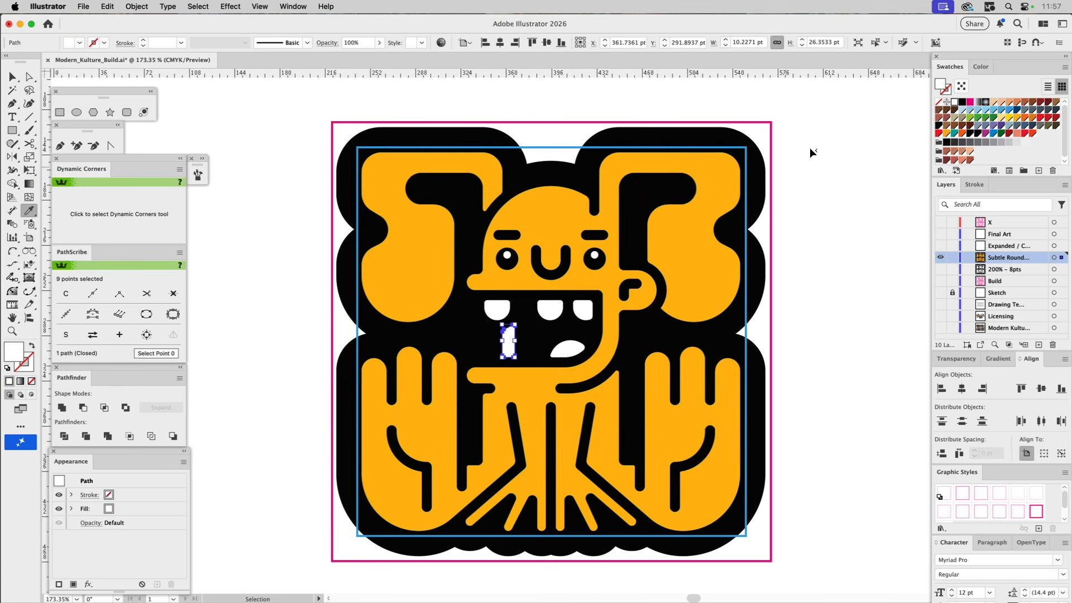
{"action": "left_click", "coordinate": [962, 134]}
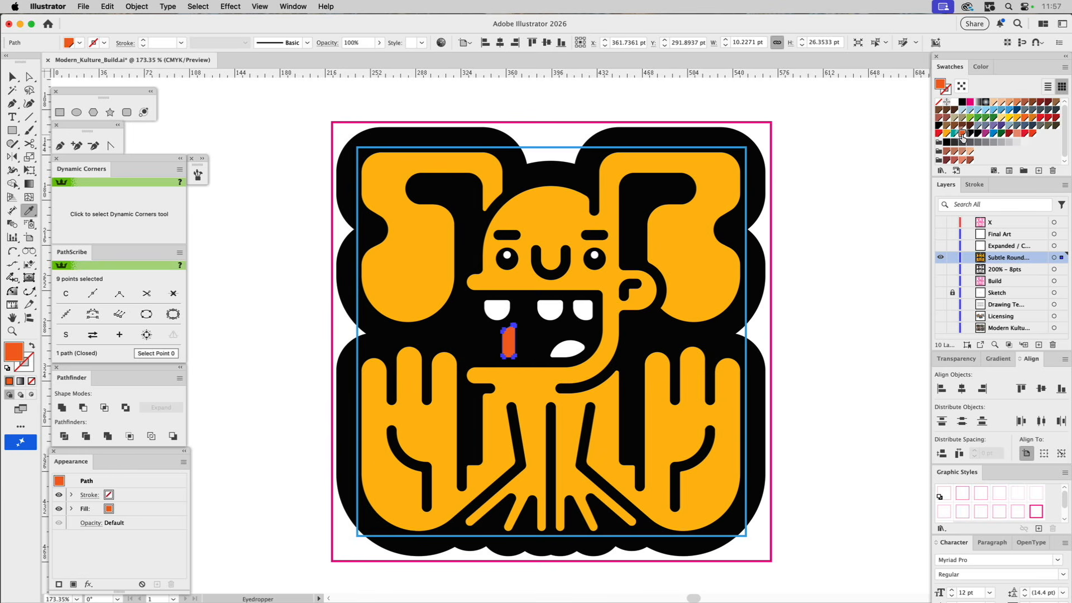
{"action": "left_click", "coordinate": [854, 250], "text": "super"}
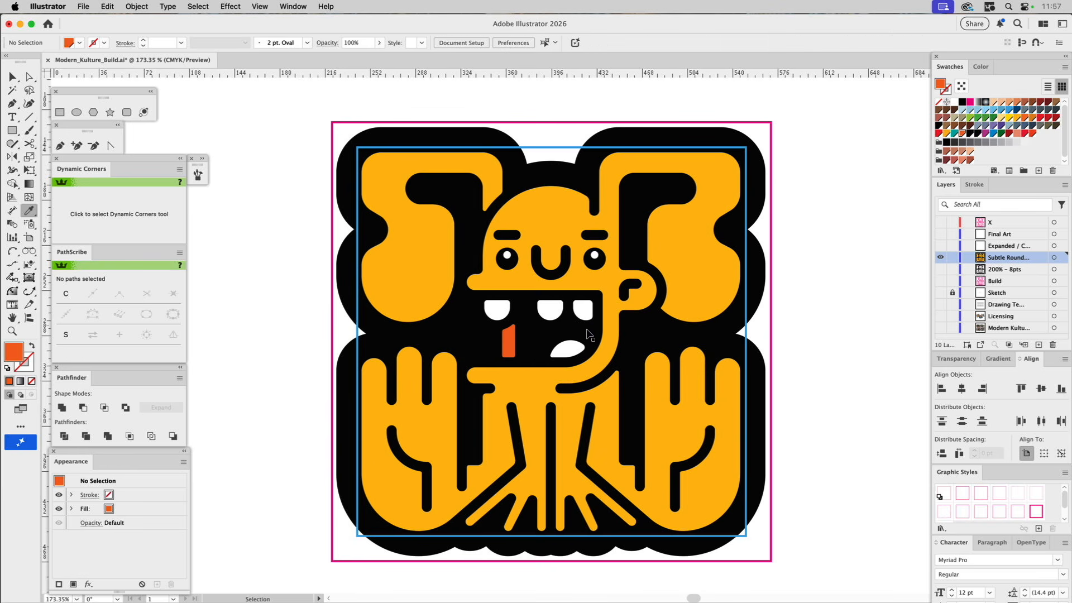
Fill the narrow lower tooth with the yellow-orange swatch C=0 M=30 Y=100 K=0 and deselect it.
{"action": "left_click", "coordinate": [514, 335], "text": "super"}
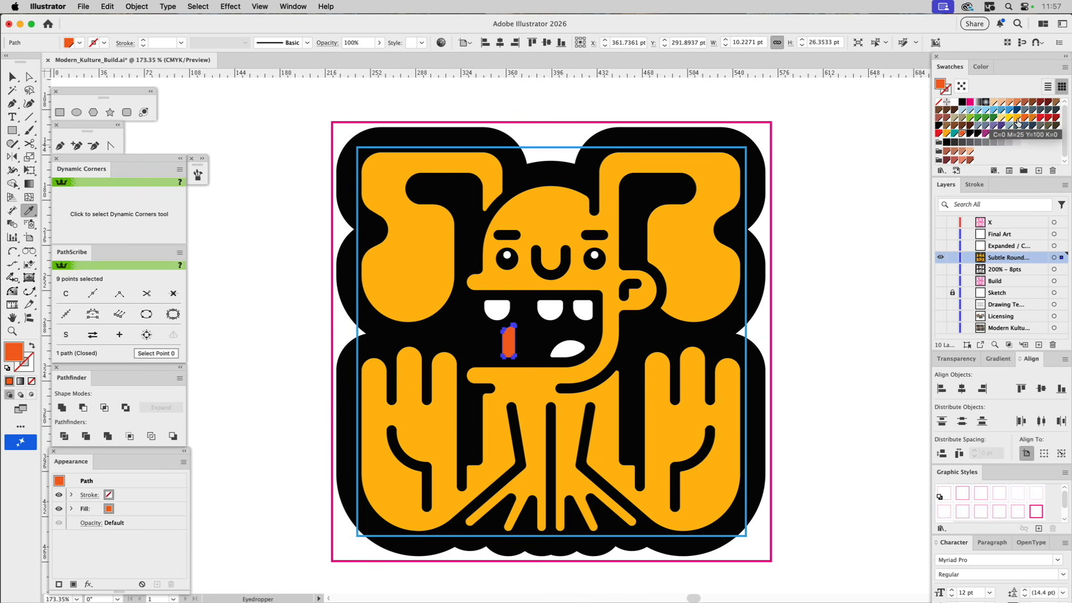
{"action": "left_click", "coordinate": [946, 136]}
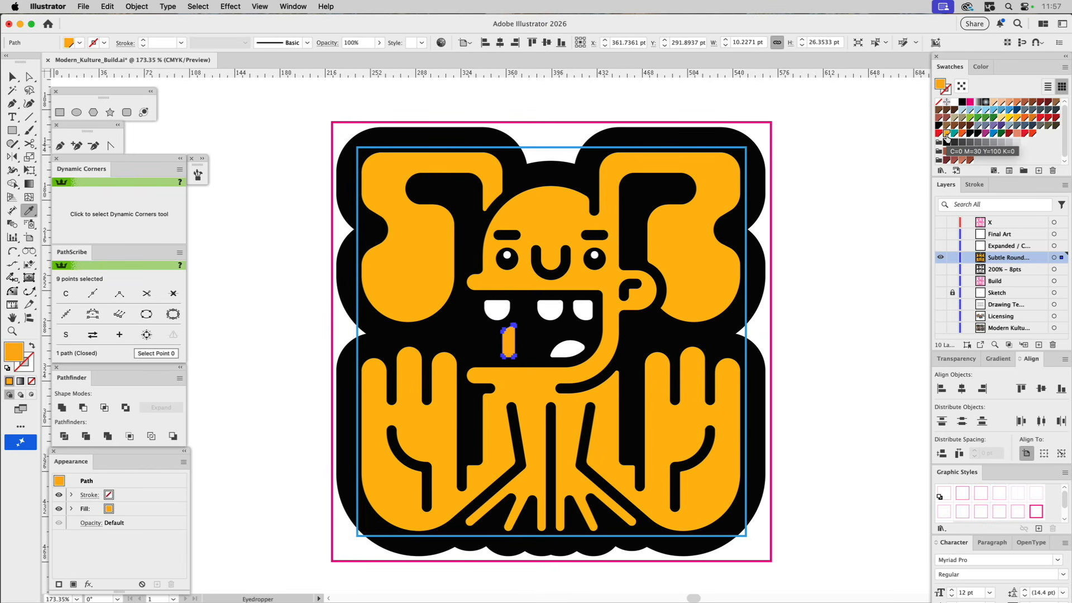
{"action": "left_click", "coordinate": [914, 133], "text": "super"}
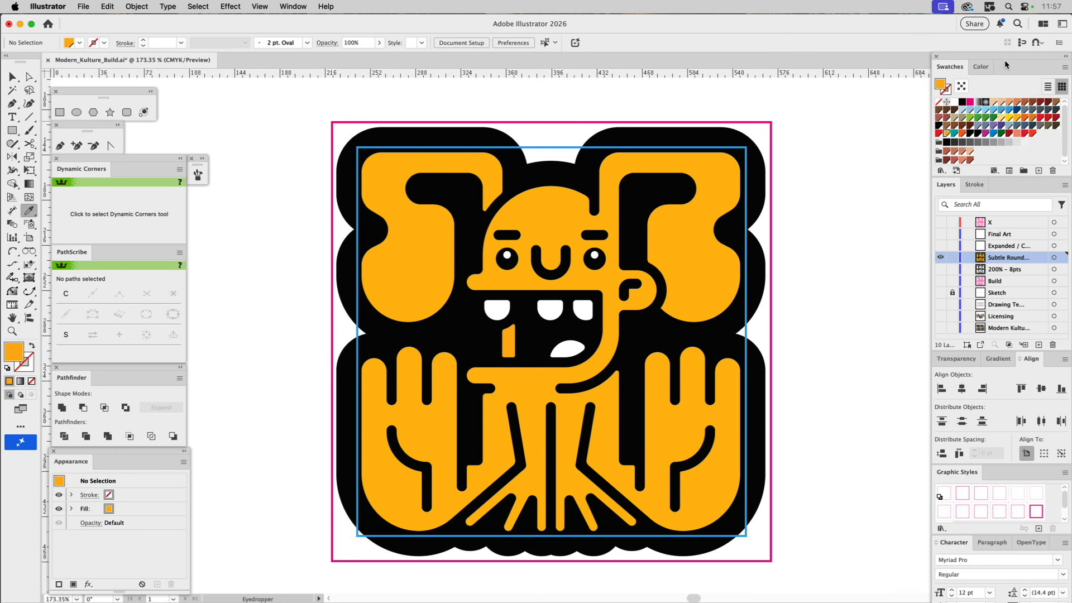
Mix the fill colour C=0 M=40 Y=100 K=5 with nothing selected and save it as a global swatch.
{"action": "left_click", "coordinate": [983, 67]}
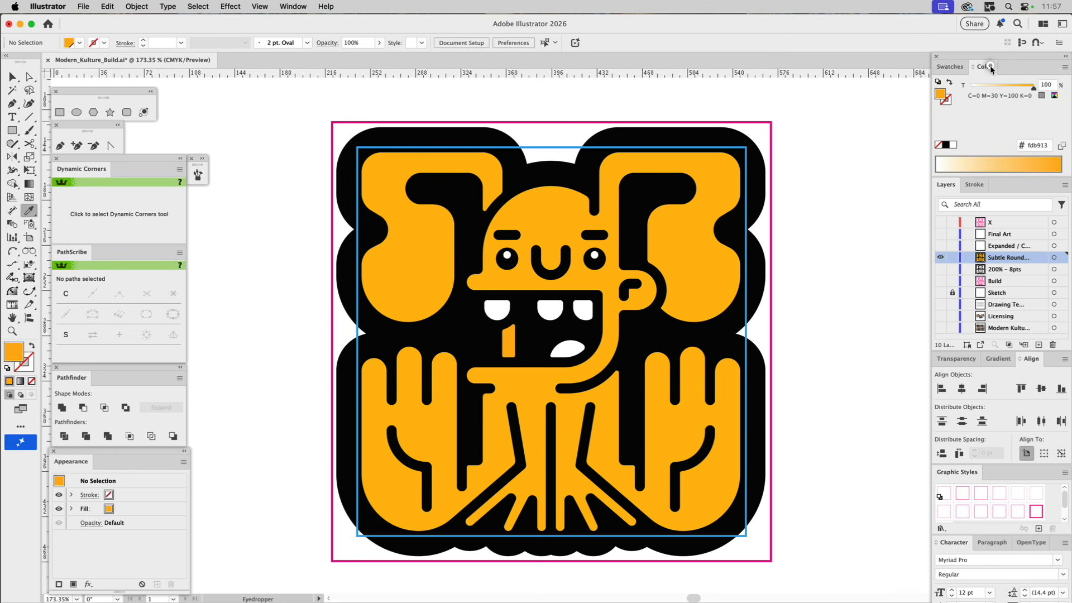
{"action": "left_click", "coordinate": [1053, 96]}
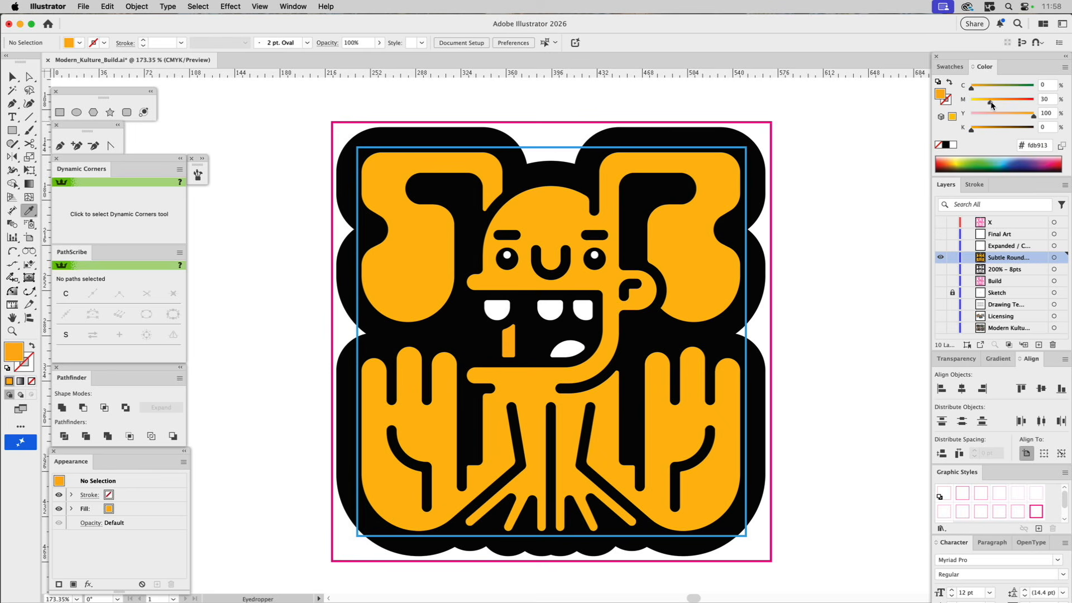
{"action": "left_click_drag", "start_coordinate": [990, 104], "coordinate": [999, 103]}
{"action": "left_click_drag", "start_coordinate": [972, 131], "coordinate": [975, 132]}
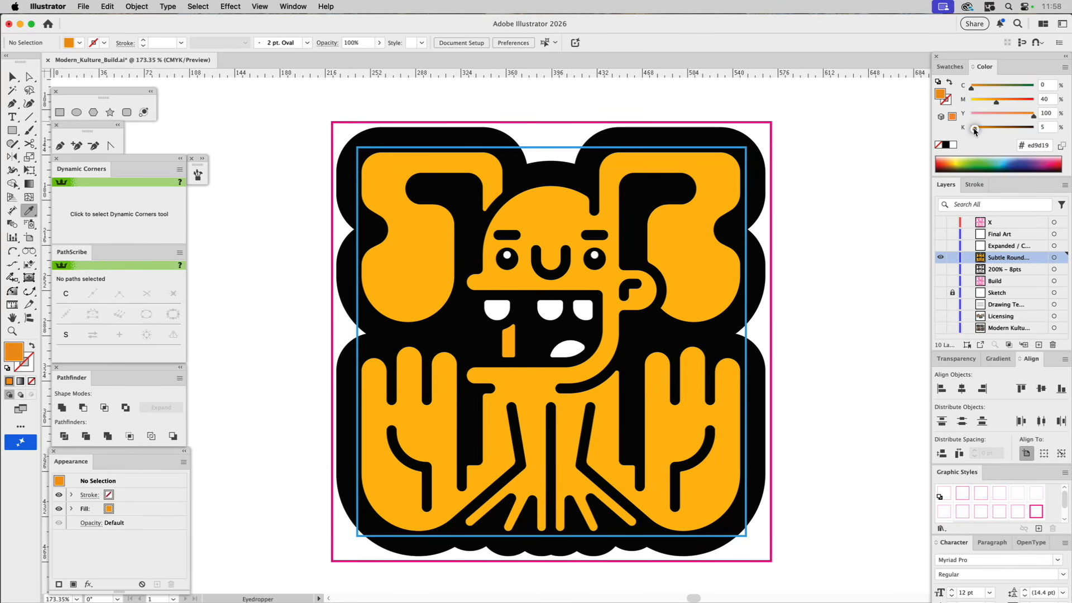
{"action": "left_click_drag", "start_coordinate": [942, 95], "coordinate": [1041, 133]}
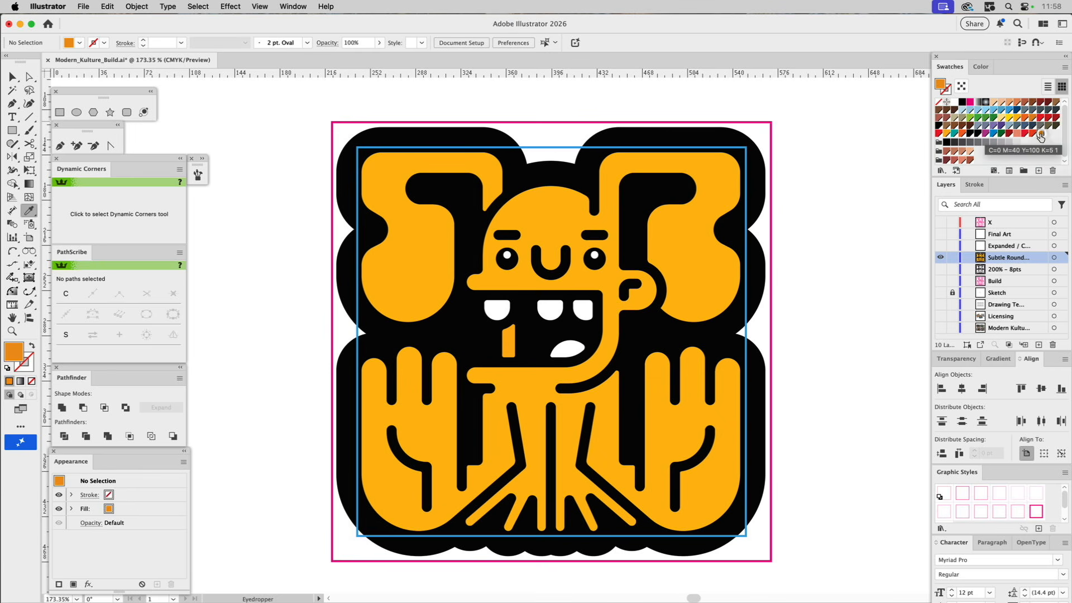
{"action": "double_click", "coordinate": [1040, 133]}
{"action": "left_click", "coordinate": [151, 258]}
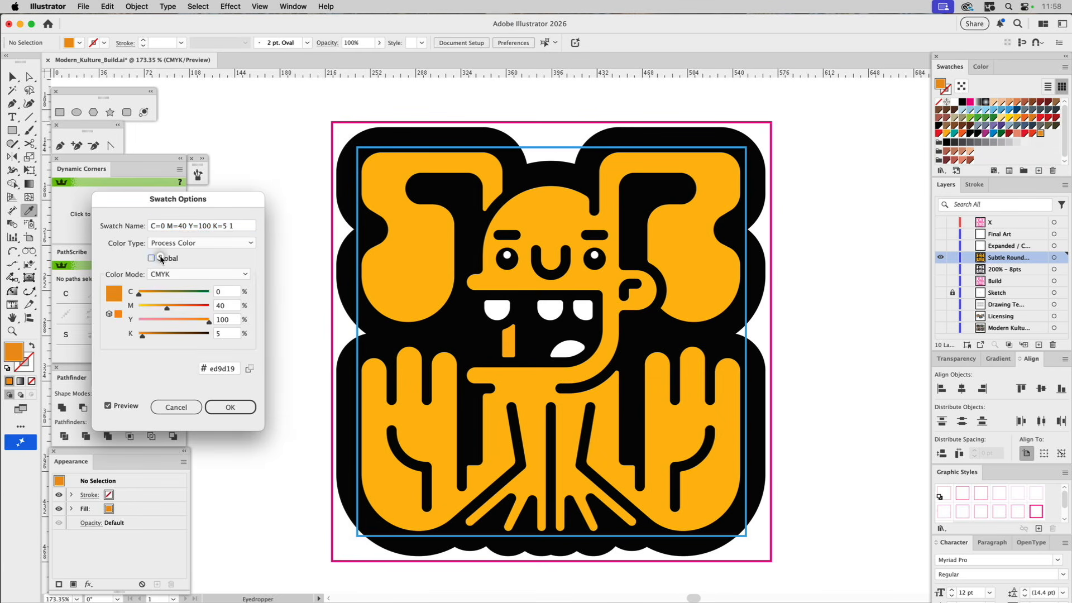
{"action": "left_click", "coordinate": [230, 407]}
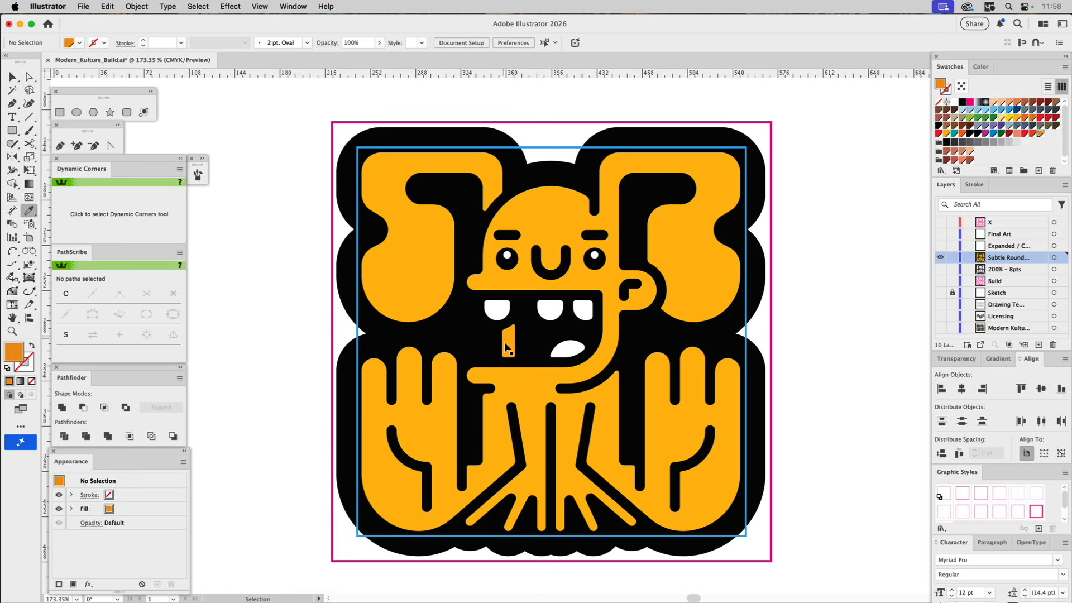
Fill the narrow lower tooth with the darker orange swatch C=0 M=40 Y=100 K=5 1.
{"action": "left_click", "coordinate": [506, 344]}
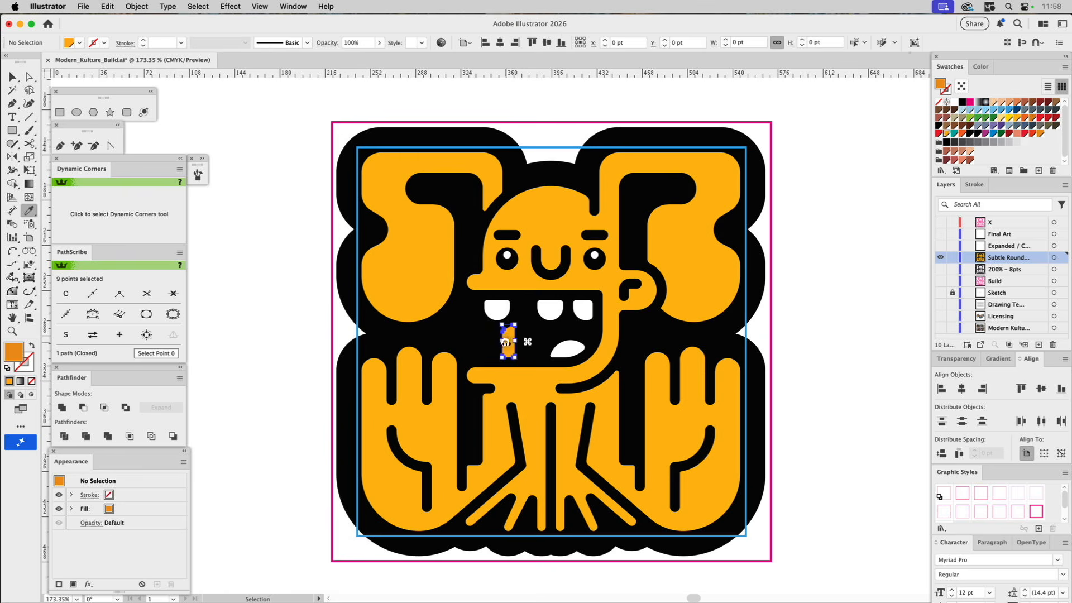
{"action": "left_click", "coordinate": [1041, 134]}
{"action": "left_click", "coordinate": [863, 207], "text": "super"}
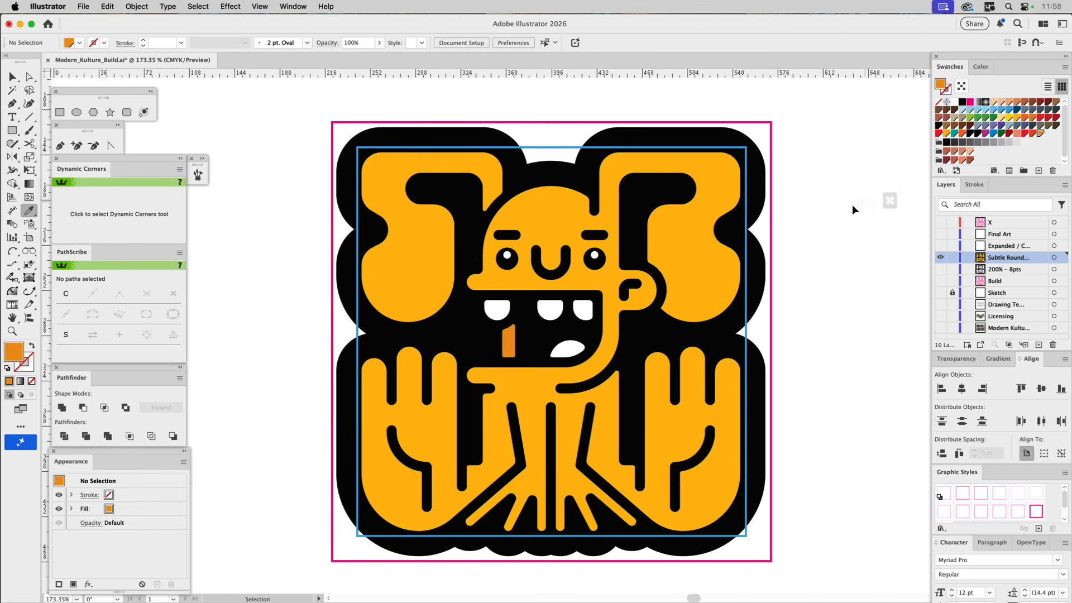
Fill the white tongue shape in the mouth with the red swatch and deselect it.
{"action": "left_click", "coordinate": [565, 351]}
{"action": "key", "text": "i"}
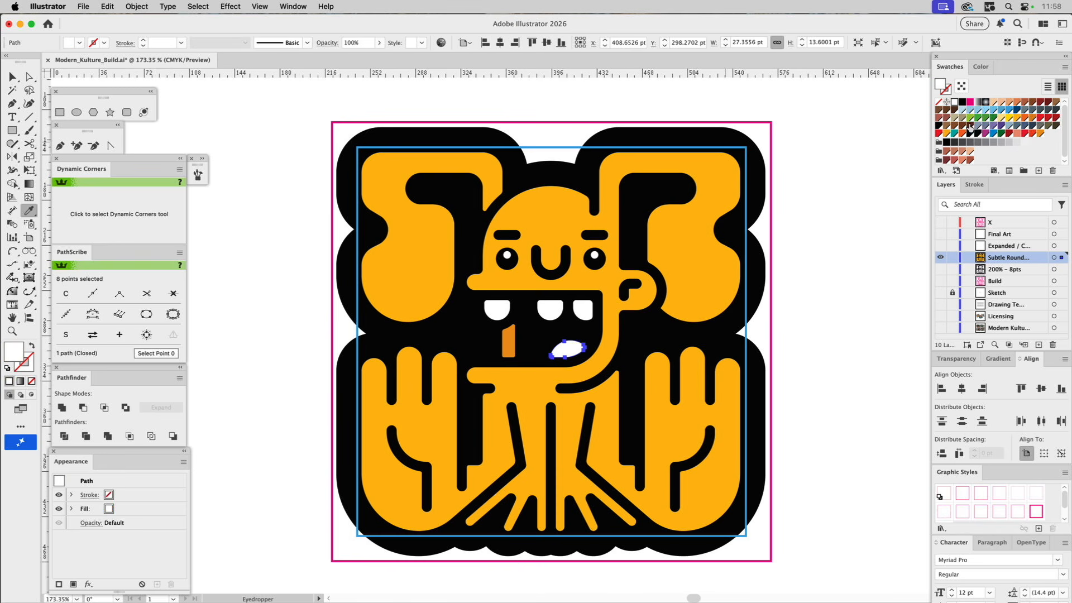
{"action": "left_click", "coordinate": [1025, 135]}
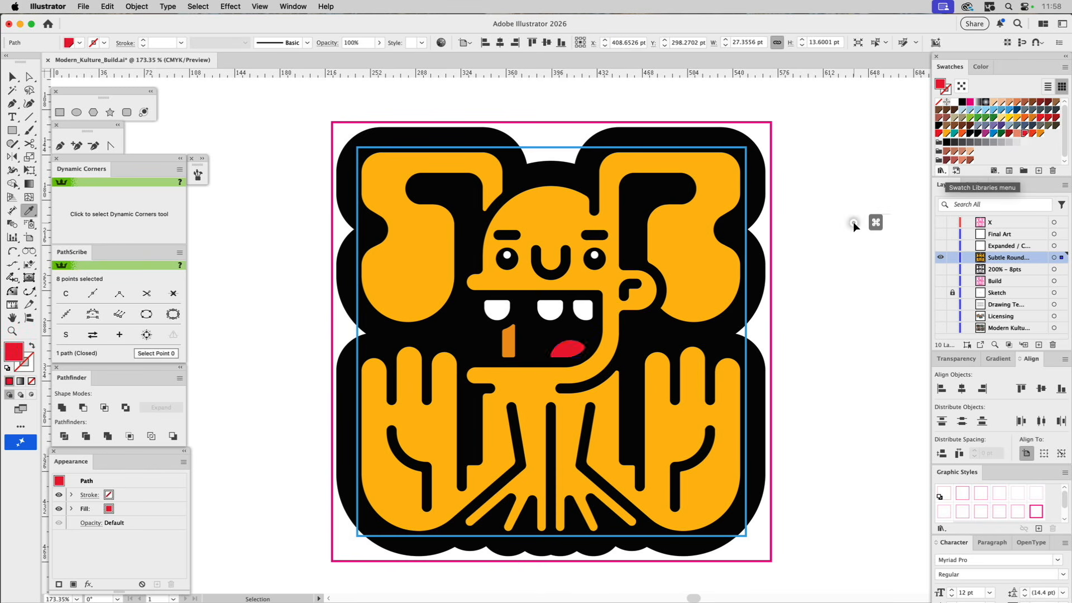
{"action": "key", "text": "super+shift+a"}
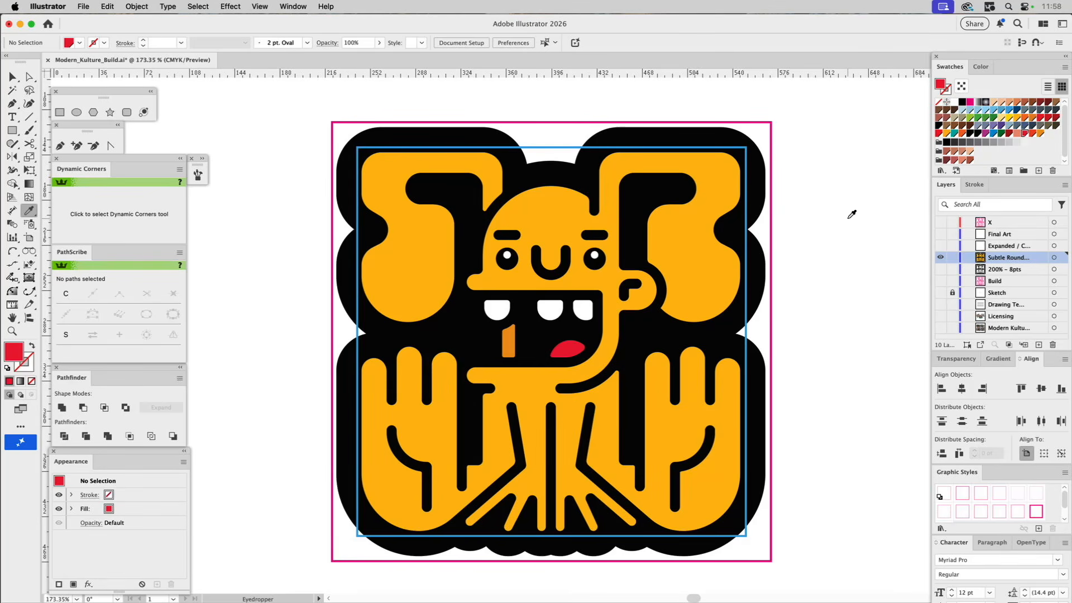
Fill the main compound path and the upper-left shape with the blue swatch C=65 M=15 Y=0 K=0.
{"action": "key", "text": "v"}
{"action": "left_click", "coordinate": [586, 276]}
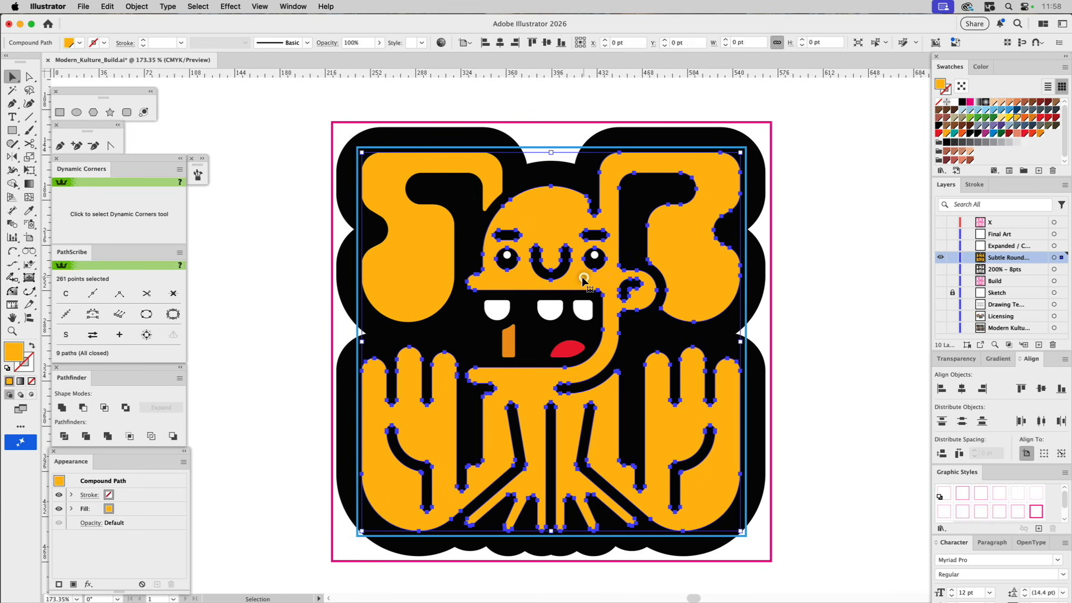
{"action": "left_click", "coordinate": [434, 257], "text": "shift"}
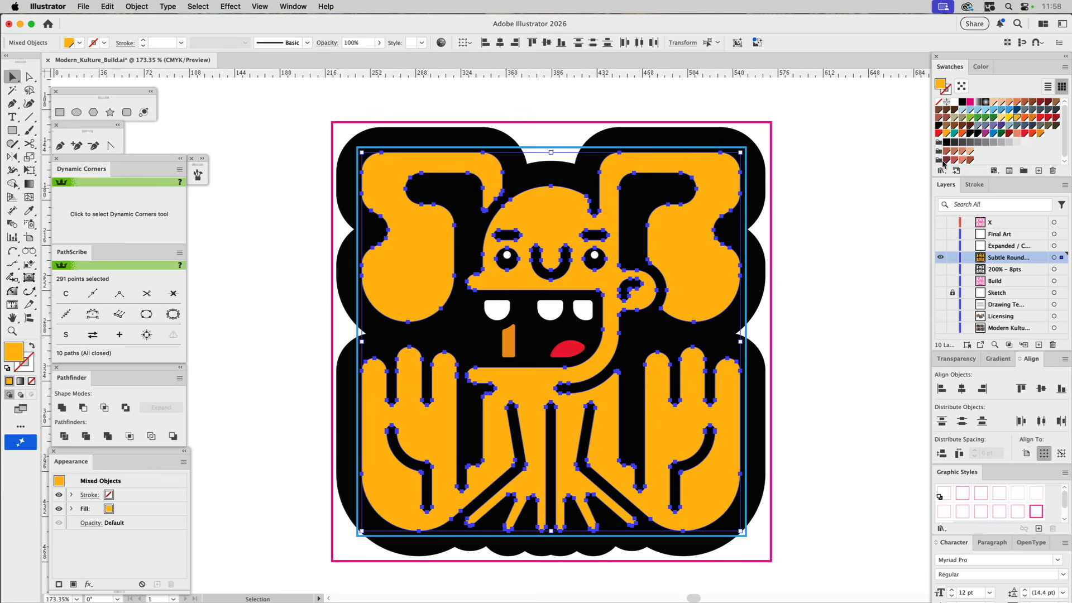
{"action": "left_click", "coordinate": [1008, 111]}
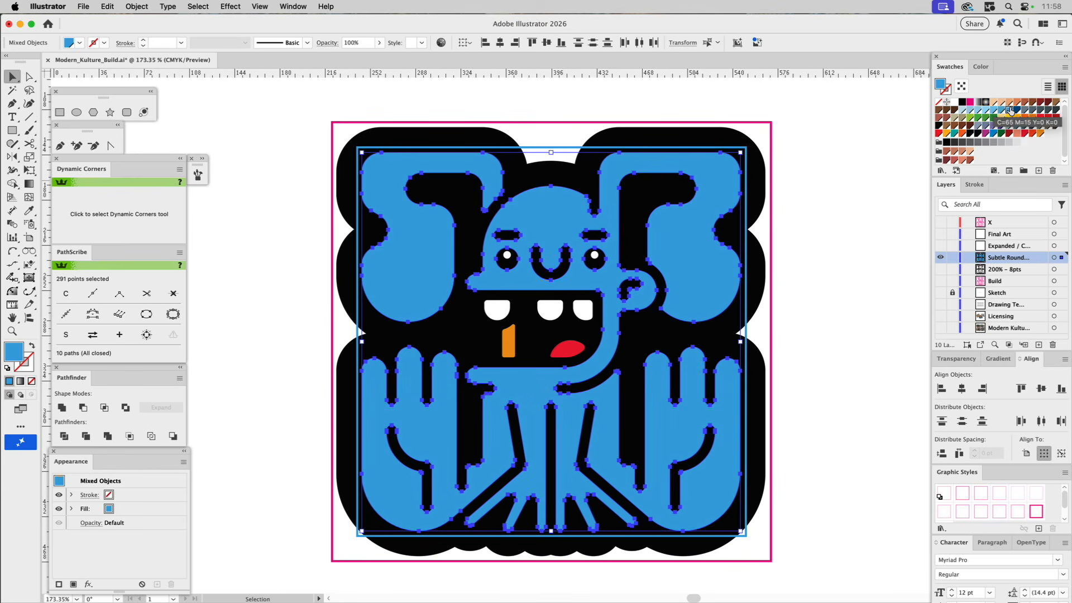
Lighten the blue fill of both selected shapes by setting its cyan value to 50%.
{"action": "left_click", "coordinate": [981, 67]}
{"action": "left_click", "coordinate": [1054, 97]}
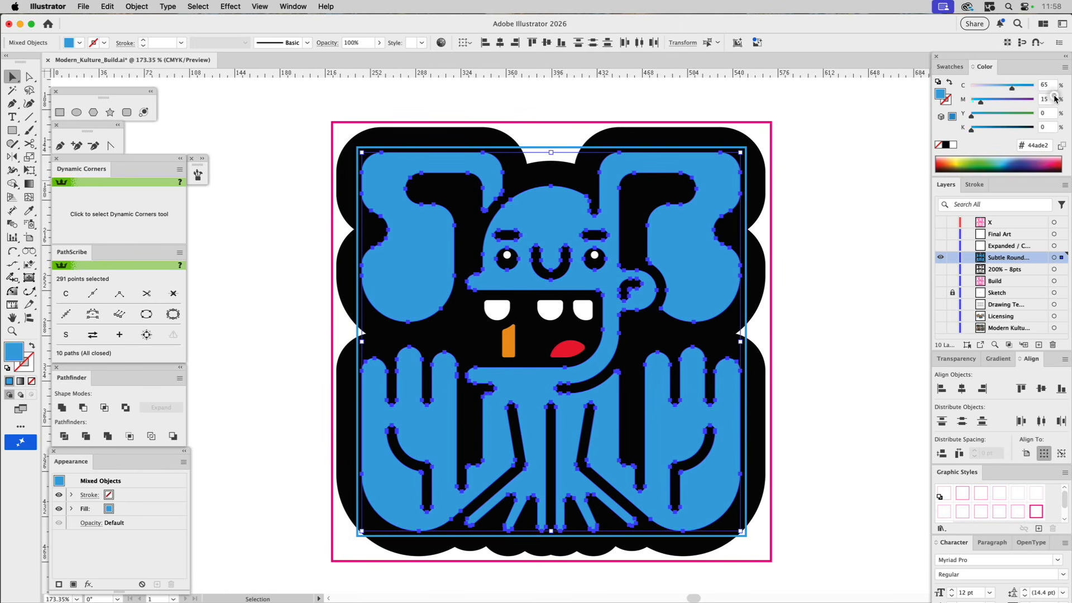
{"action": "left_click_drag", "start_coordinate": [1012, 89], "coordinate": [1000, 90]}
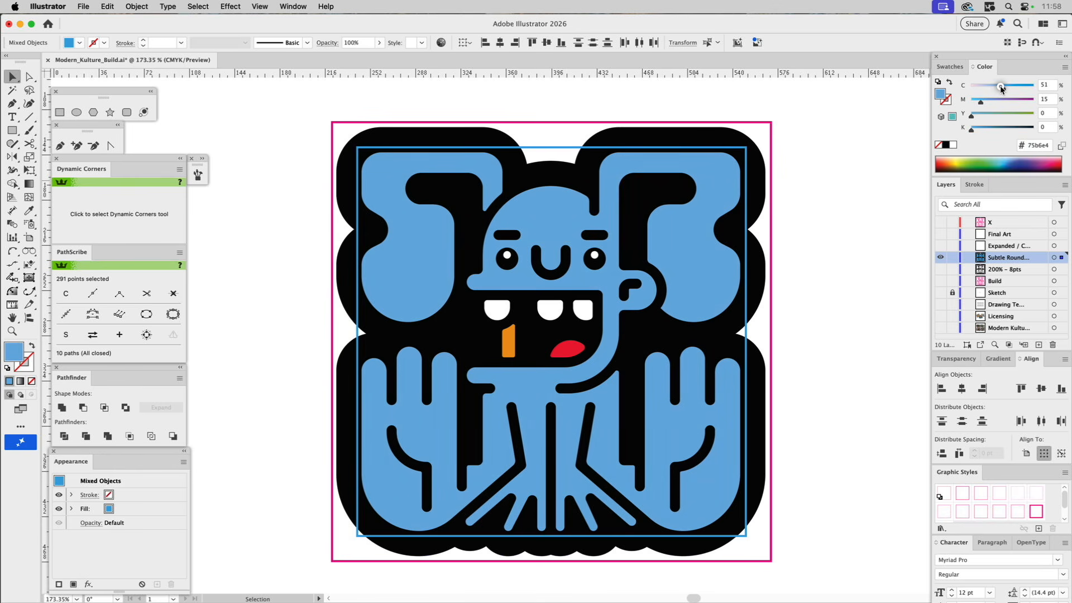
{"action": "left_click_drag", "start_coordinate": [1001, 88], "coordinate": [1001, 88]}
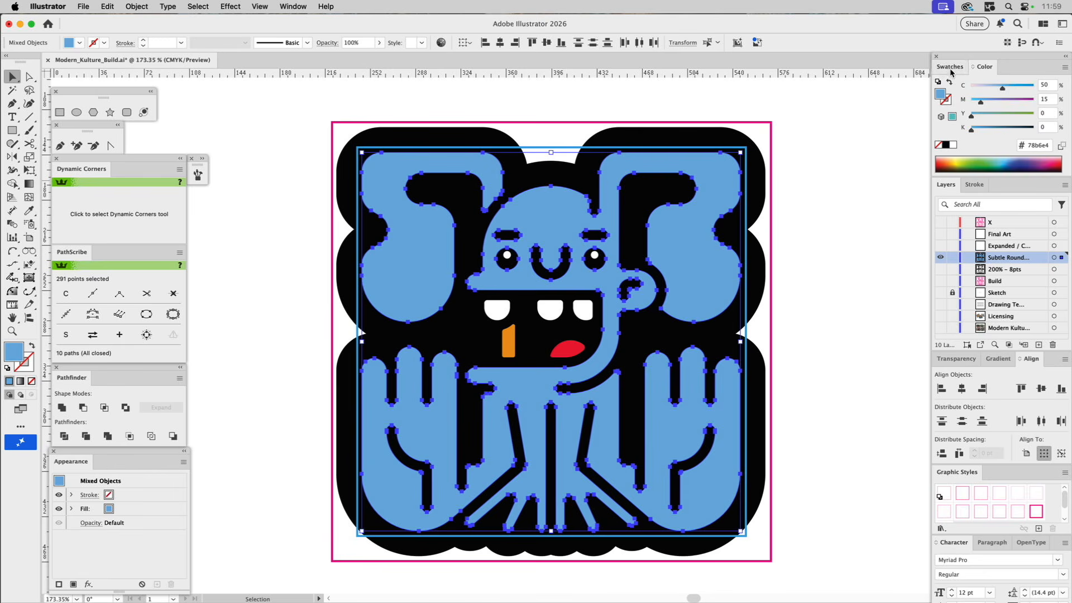
Save the selected blue fill as a new global swatch, C=50 M=15 Y=0 K=0, and deselect the artwork.
{"action": "left_click", "coordinate": [950, 66]}
{"action": "left_click_drag", "start_coordinate": [940, 84], "coordinate": [1049, 134]}
{"action": "double_click", "coordinate": [1048, 133]}
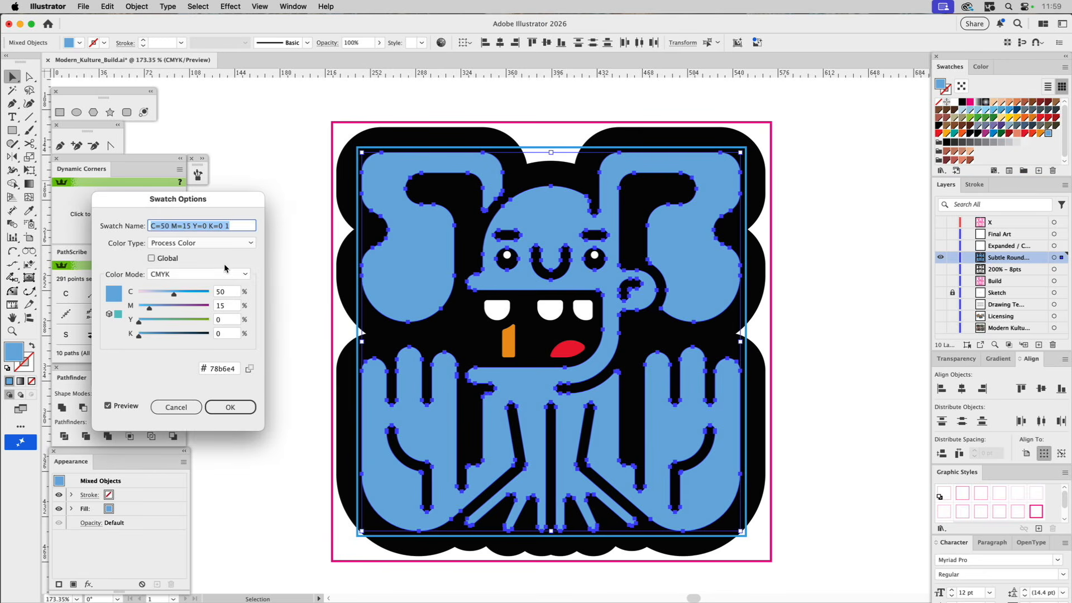
{"action": "left_click", "coordinate": [169, 259]}
{"action": "left_click", "coordinate": [224, 407]}
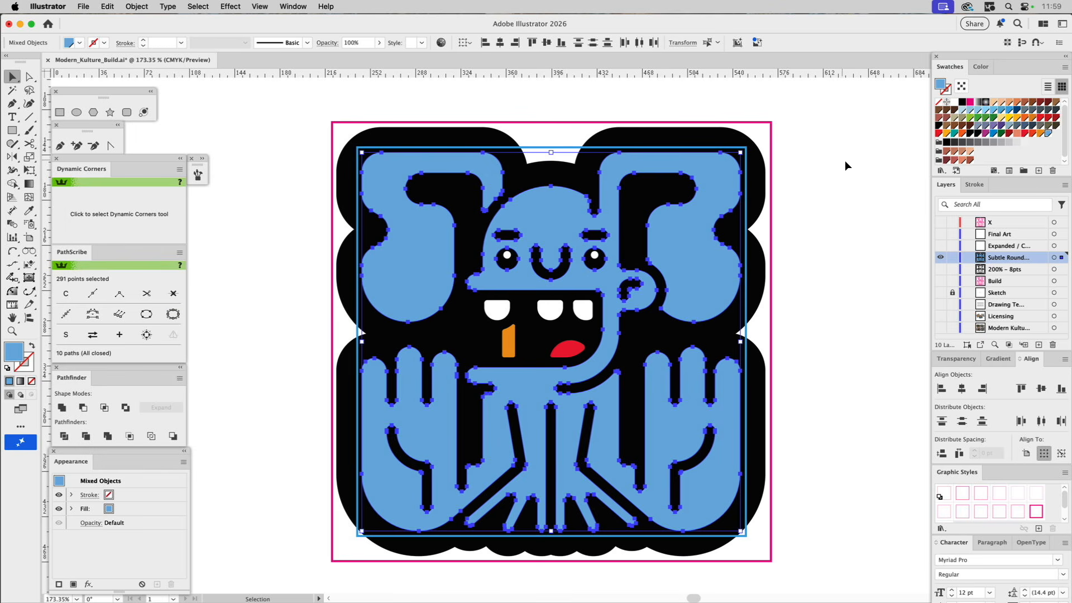
{"action": "left_click", "coordinate": [860, 161]}
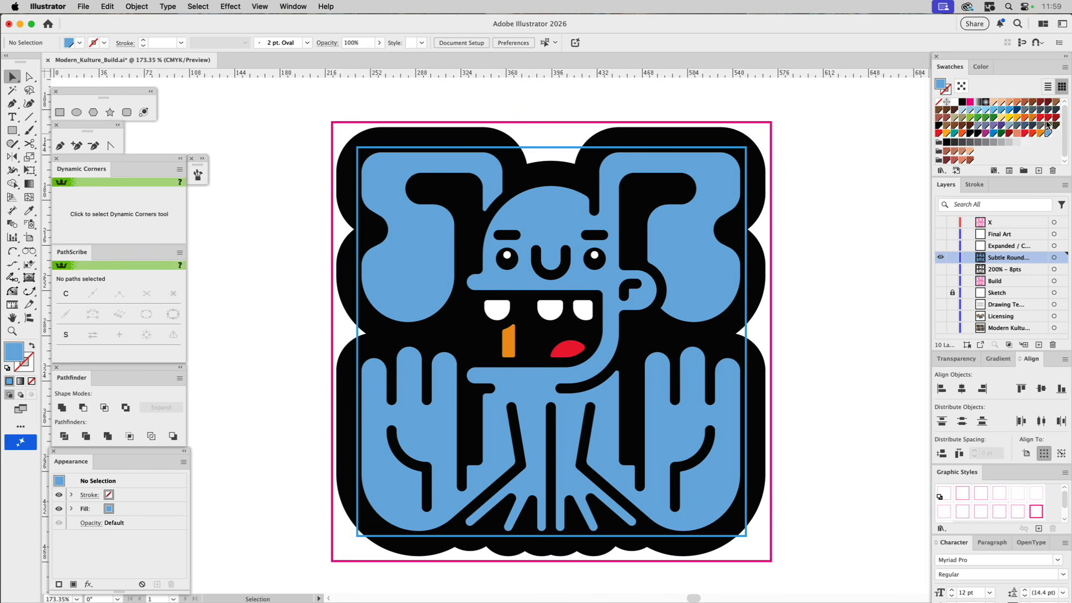
Create a darker blue global swatch by raising black to 20%, giving C=50 M=15 Y=0 K=20.
{"action": "left_click", "coordinate": [982, 67]}
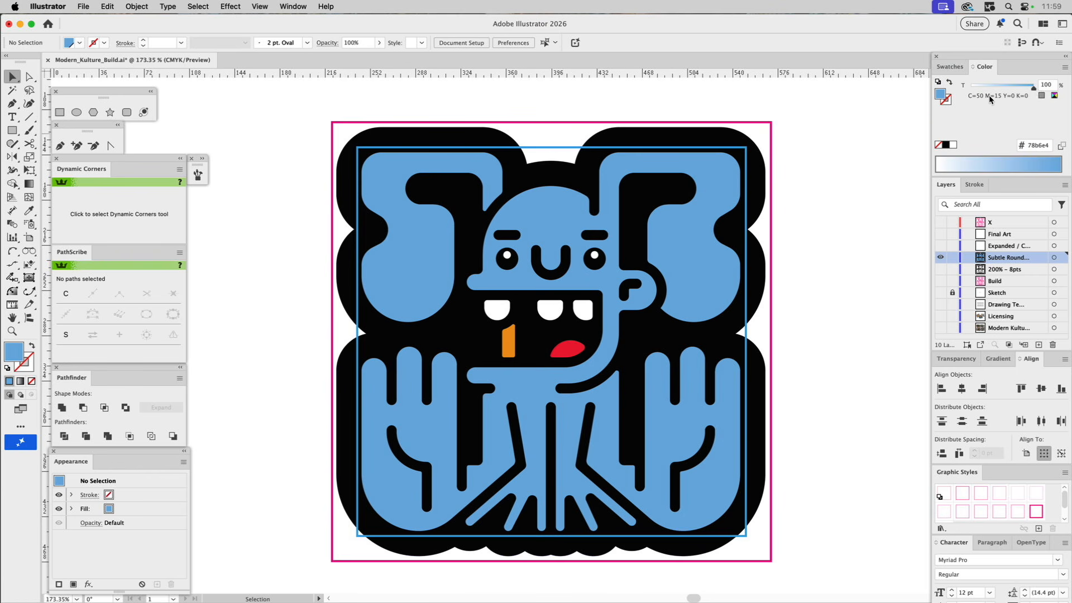
{"action": "left_click", "coordinate": [1053, 96]}
{"action": "left_click_drag", "start_coordinate": [973, 129], "coordinate": [983, 134]}
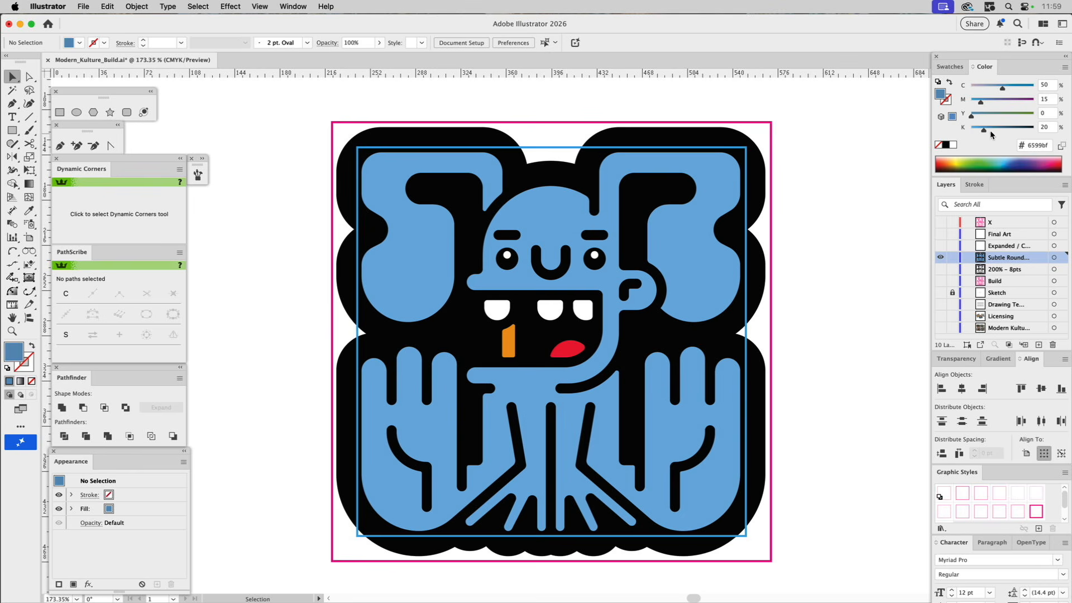
{"action": "left_click", "coordinate": [949, 66]}
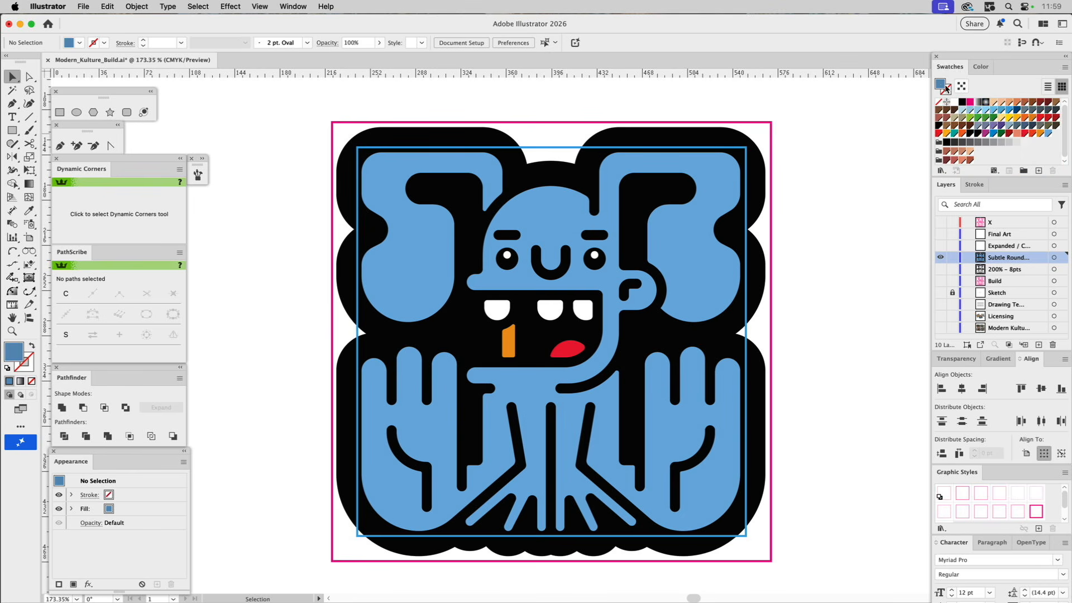
{"action": "left_click_drag", "start_coordinate": [970, 99], "coordinate": [1055, 135]}
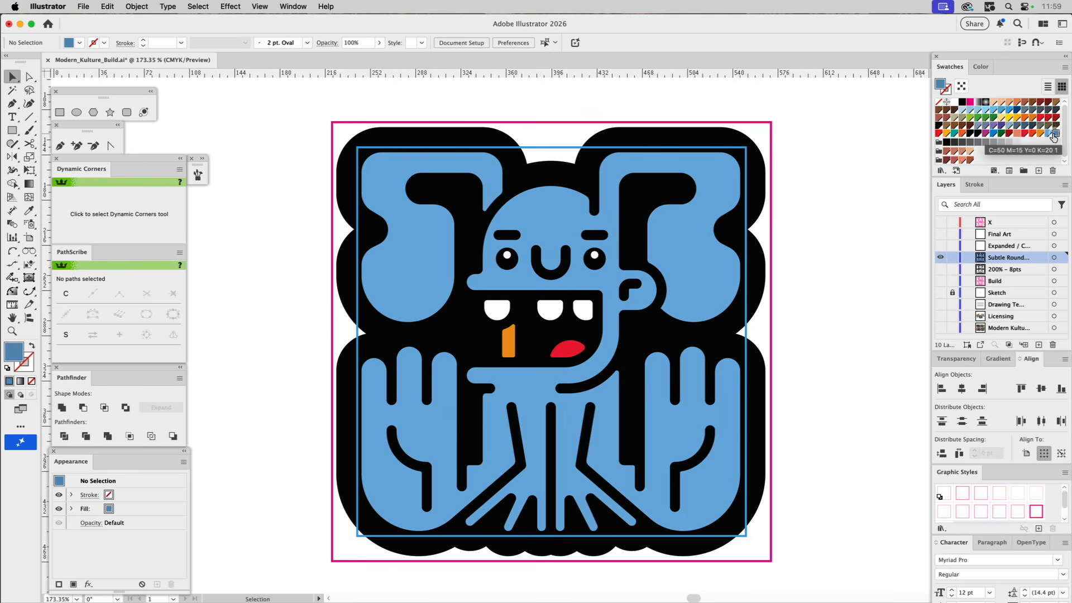
{"action": "double_click", "coordinate": [1055, 135]}
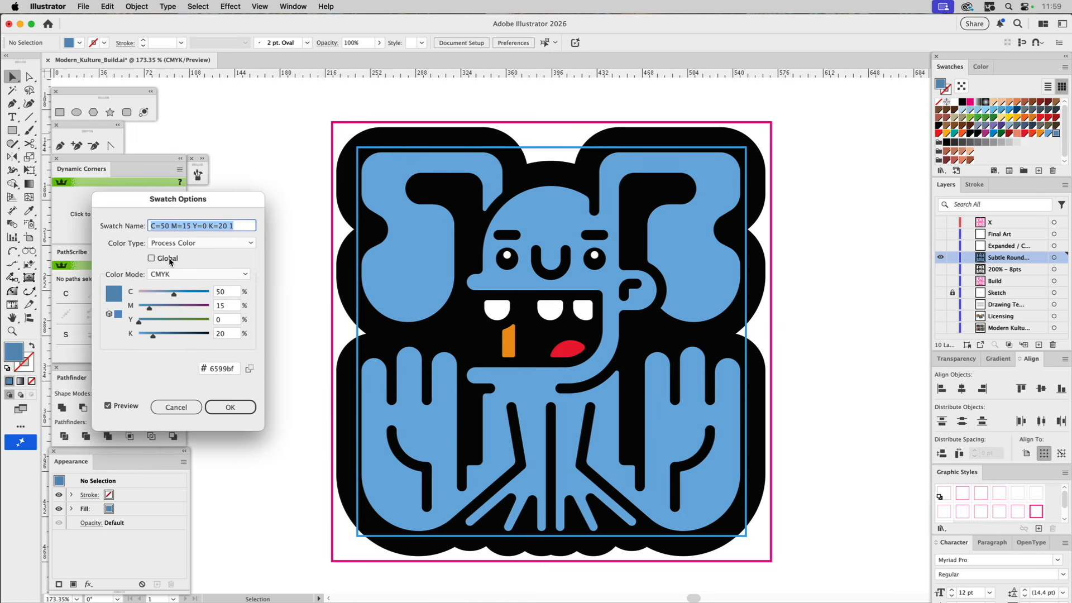
{"action": "left_click", "coordinate": [231, 409]}
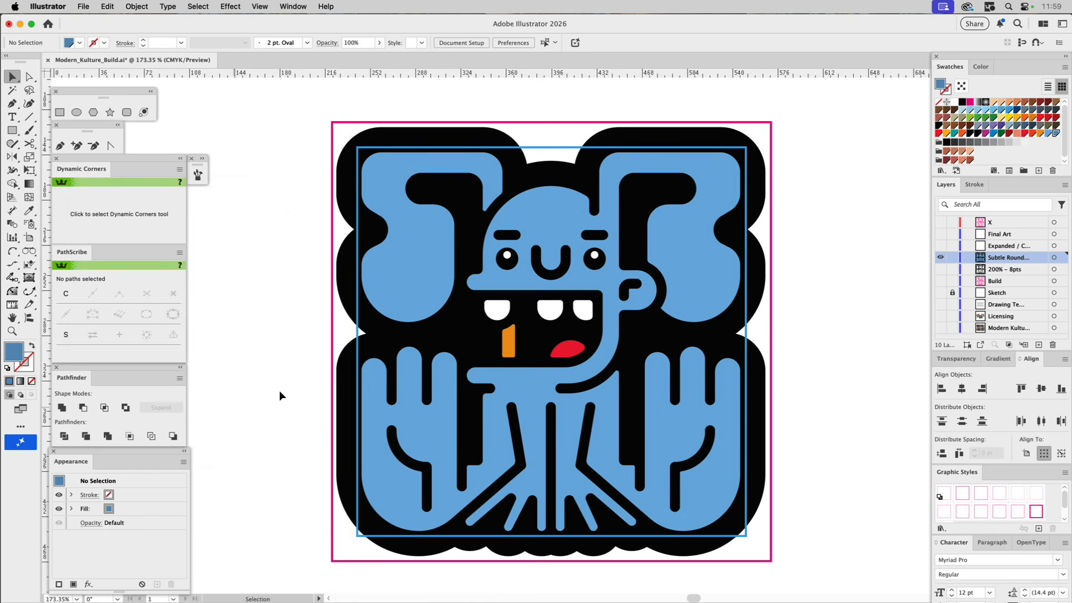
Fill the narrow lower tooth with the darker blue swatch C=50 M=15 Y=0 K=20 and deselect it.
{"action": "left_click", "coordinate": [508, 342]}
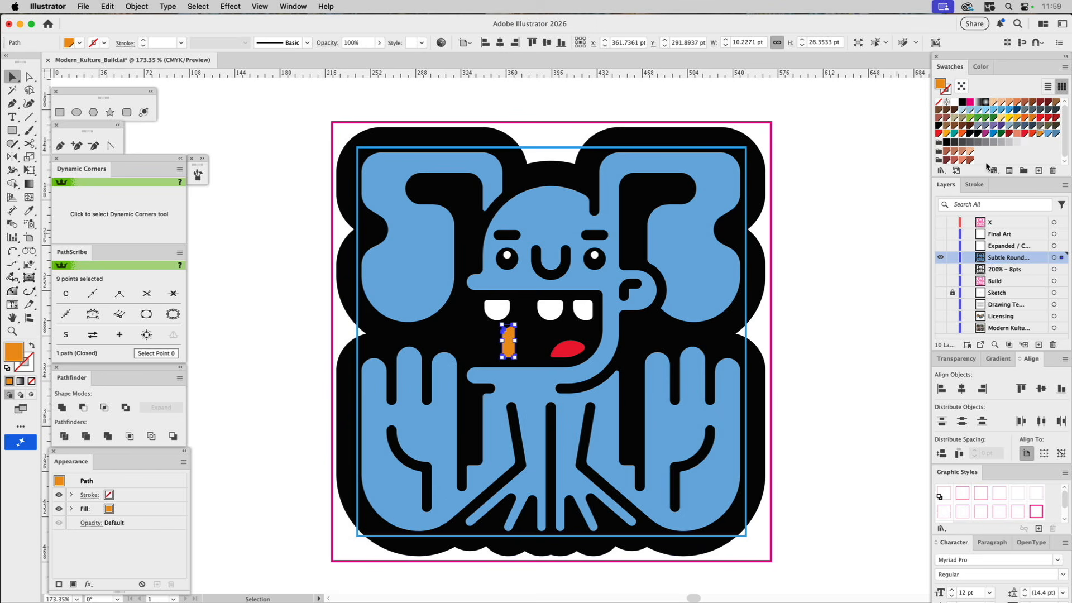
{"action": "left_click", "coordinate": [1056, 136]}
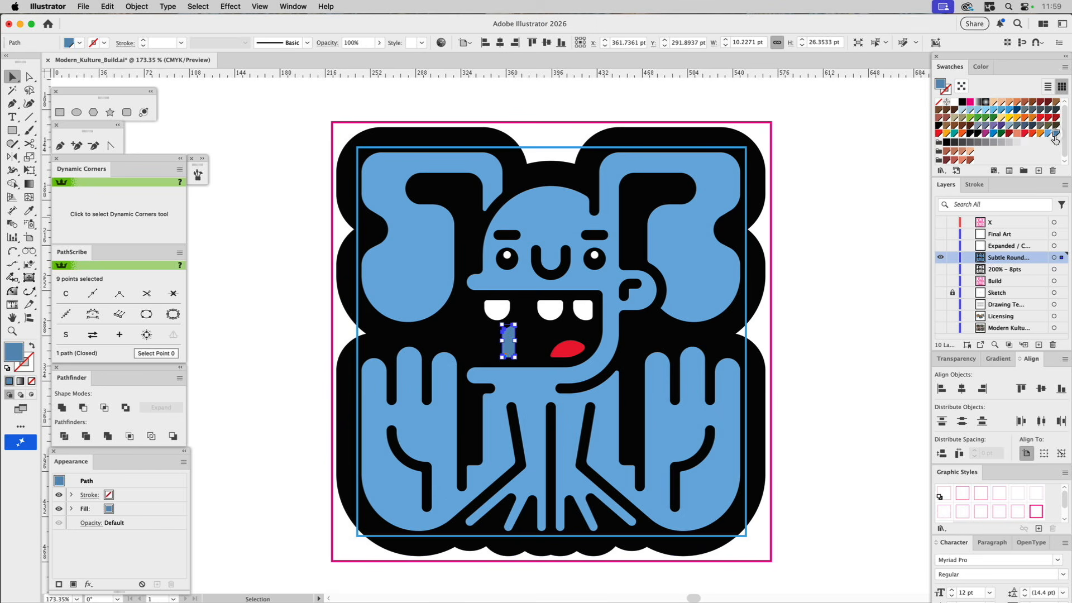
{"action": "left_click", "coordinate": [886, 189]}
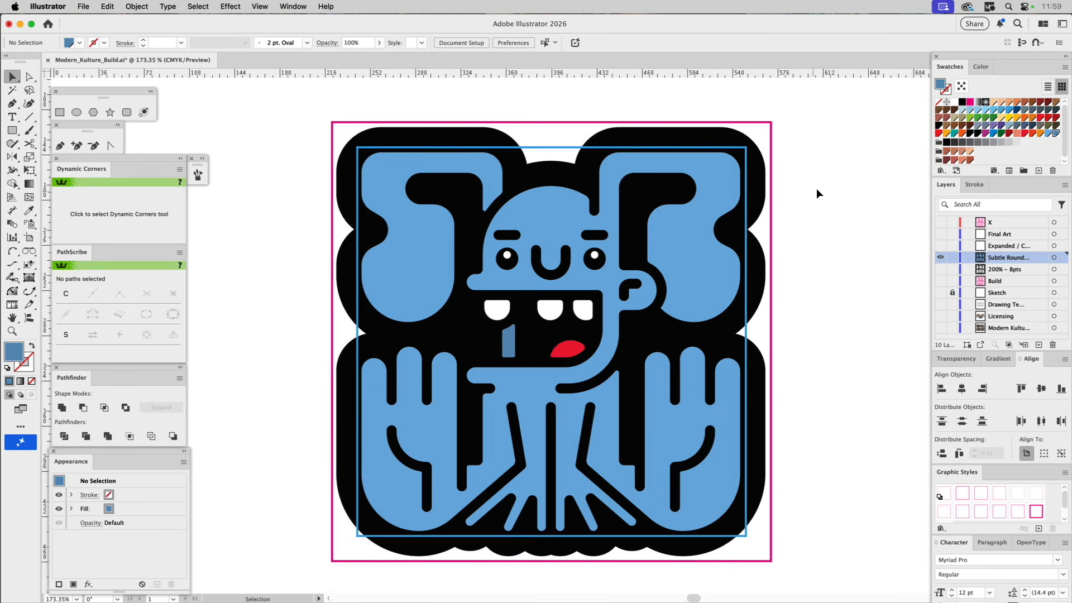
Edit the darker blue global swatch, setting its magenta value to 30%.
{"action": "double_click", "coordinate": [1056, 136]}
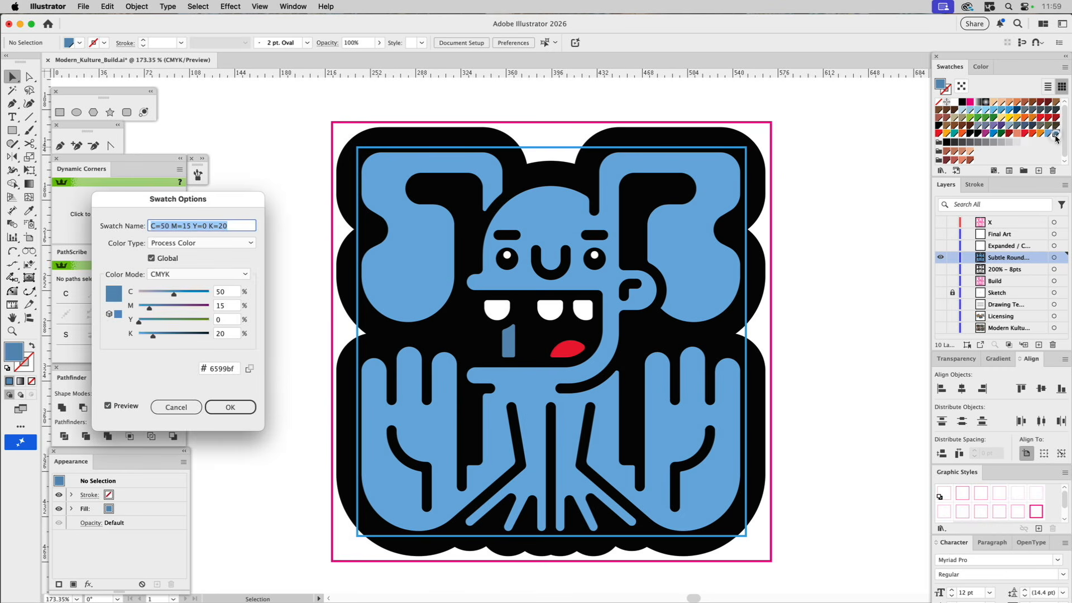
{"action": "left_click_drag", "start_coordinate": [149, 310], "coordinate": [158, 311]}
{"action": "left_click_drag", "start_coordinate": [159, 310], "coordinate": [159, 310]}
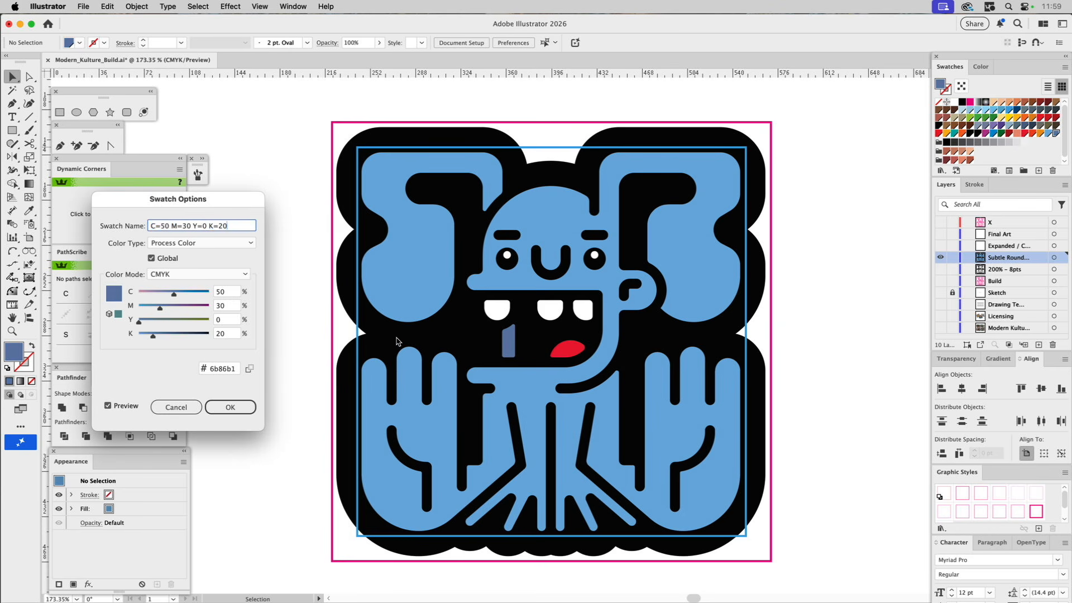
{"action": "left_click_drag", "start_coordinate": [154, 309], "coordinate": [157, 336]}
{"action": "left_click", "coordinate": [230, 407]}
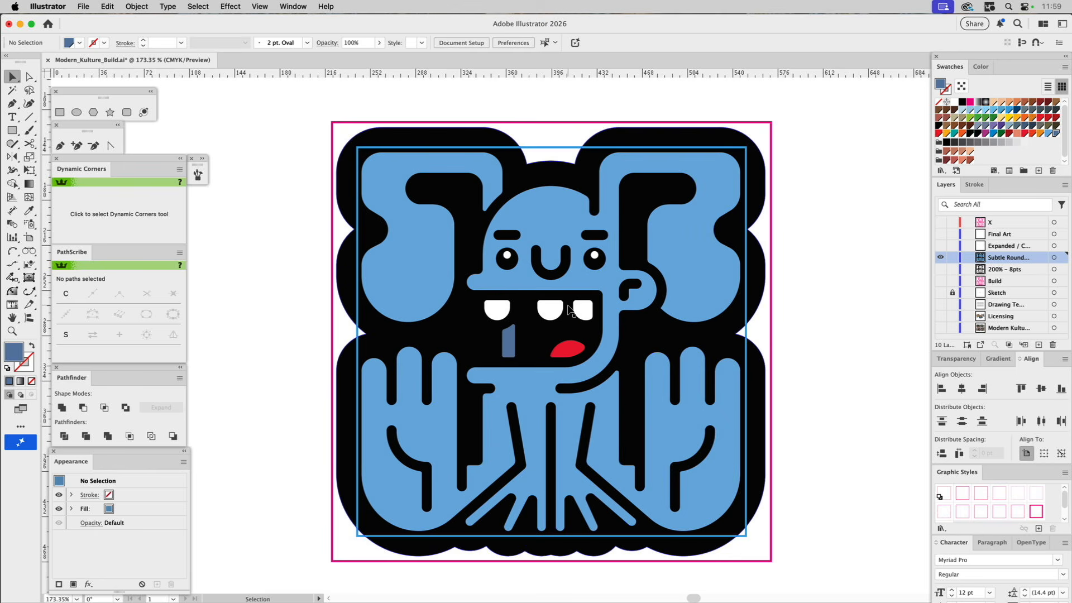
Fill the rightmost white upper tooth with the yellow-orange swatch and deselect it.
{"action": "left_click", "coordinate": [584, 311]}
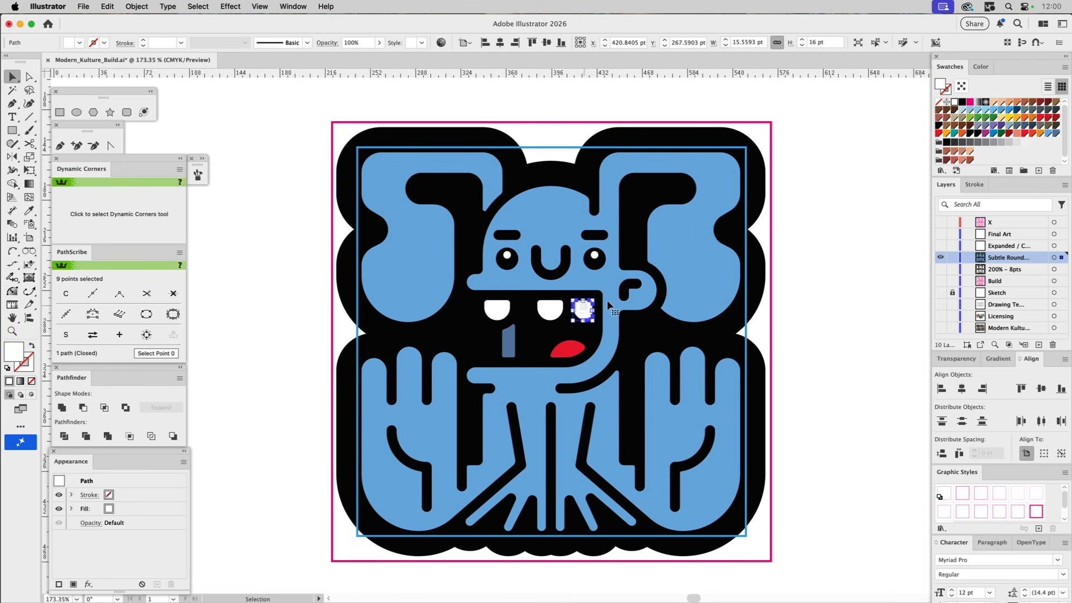
{"action": "left_click", "coordinate": [948, 134]}
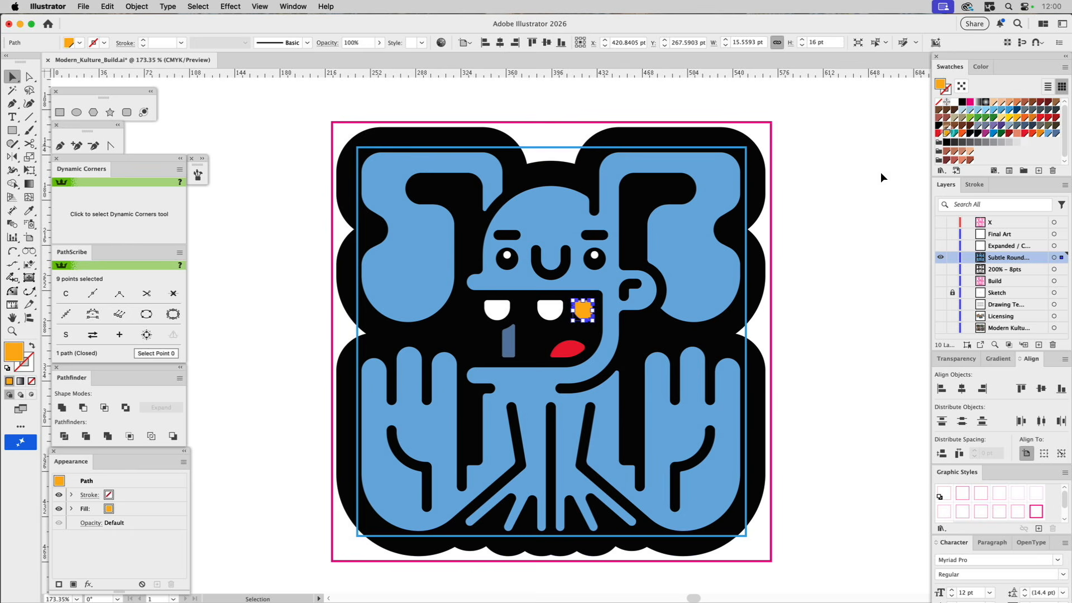
{"action": "left_click", "coordinate": [857, 189]}
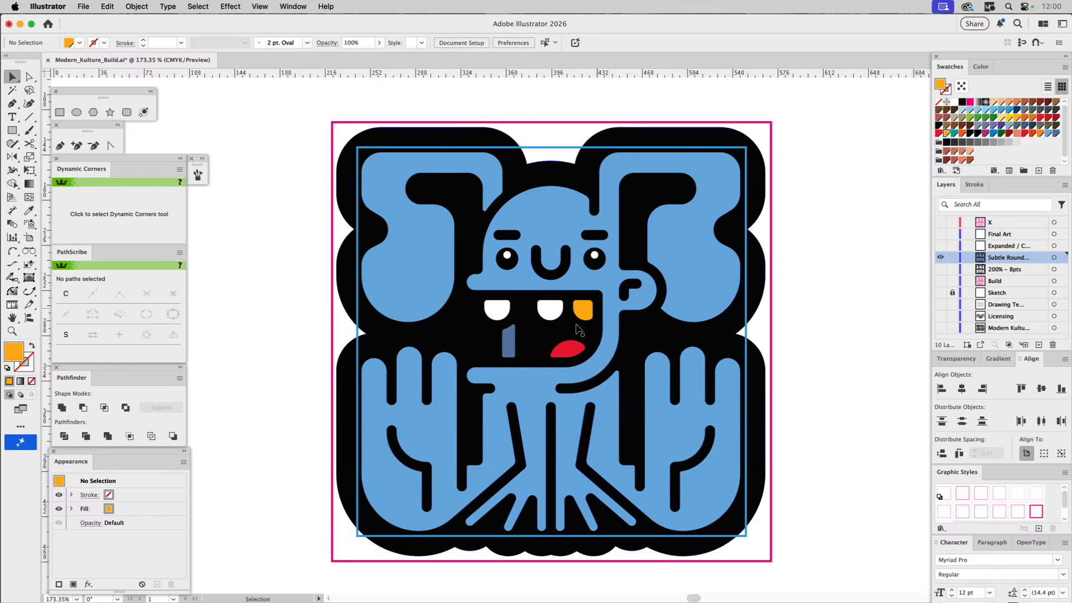
Recolour the red tongue with the bright orange-red swatch and deselect it.
{"action": "left_click", "coordinate": [566, 349]}
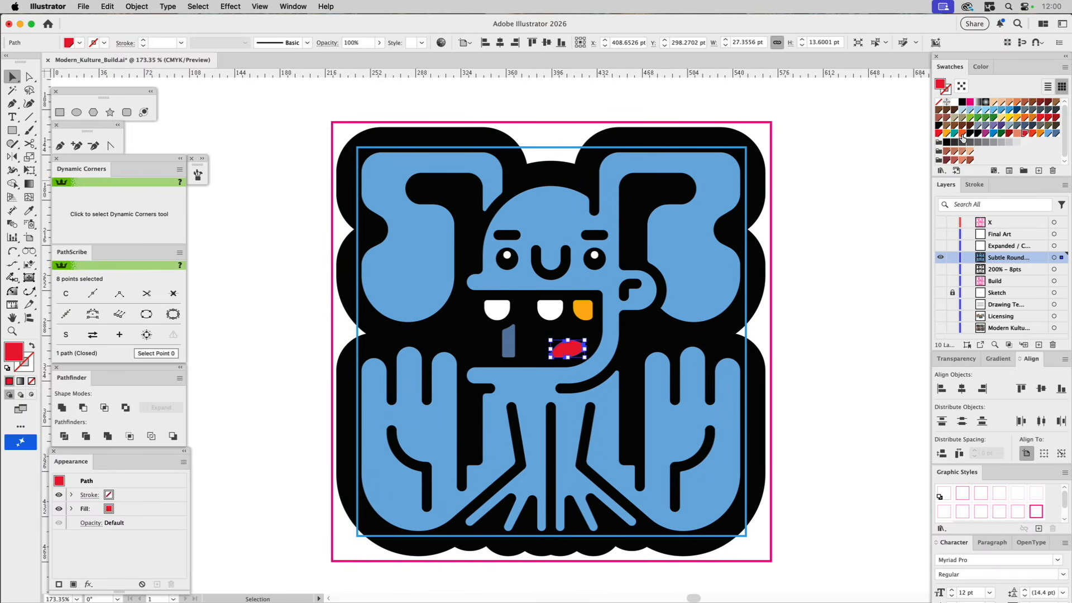
{"action": "left_click", "coordinate": [962, 136]}
{"action": "left_click", "coordinate": [870, 184]}
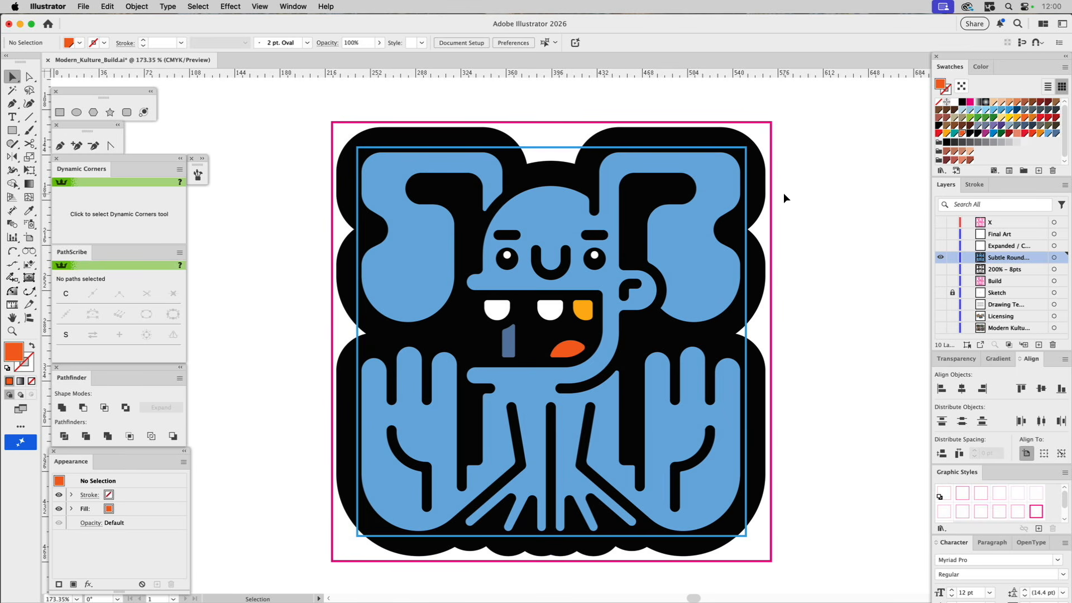
Draw five orange circles of varied sizes over the character's upper-left blue shape, the lowest about 30 pt wide.
{"action": "left_click", "coordinate": [12, 330]}
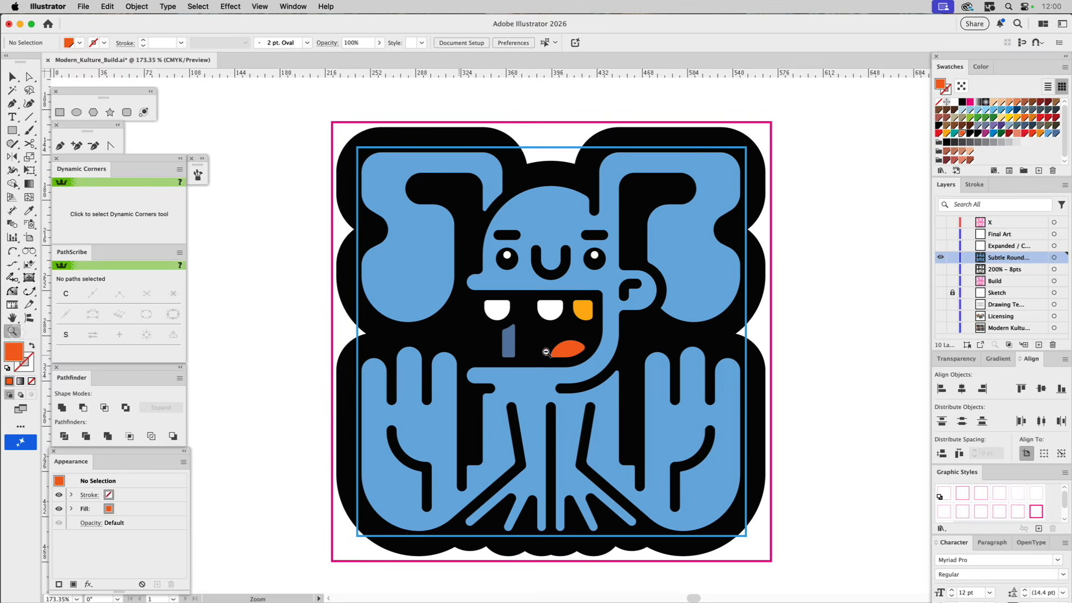
{"action": "left_click", "coordinate": [546, 352], "text": "alt"}
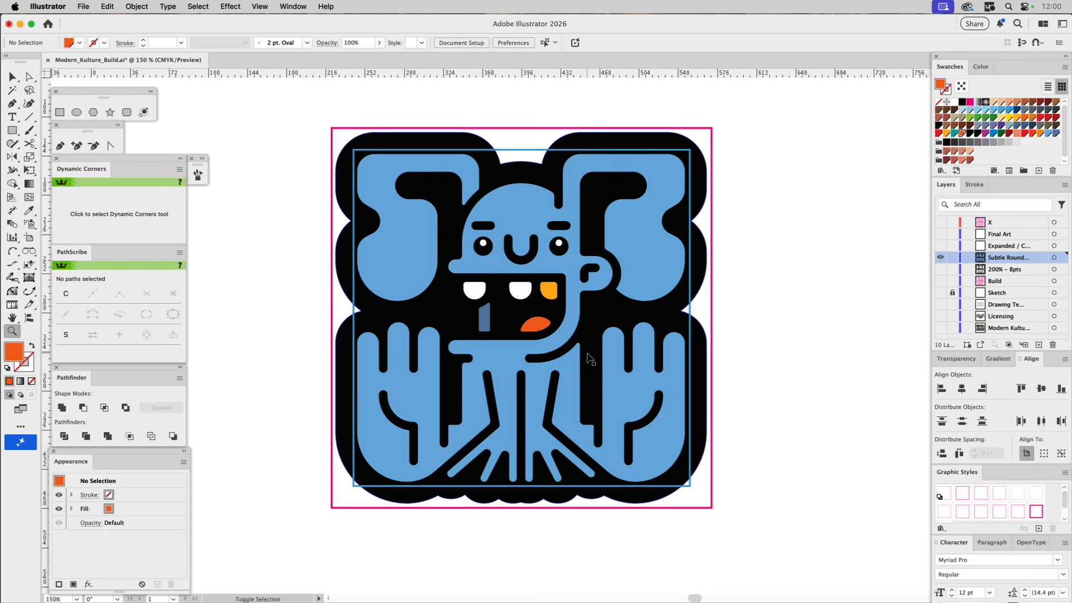
{"action": "scroll", "coordinate": [588, 358], "scroll_direction": "down", "scroll_amount": 2}
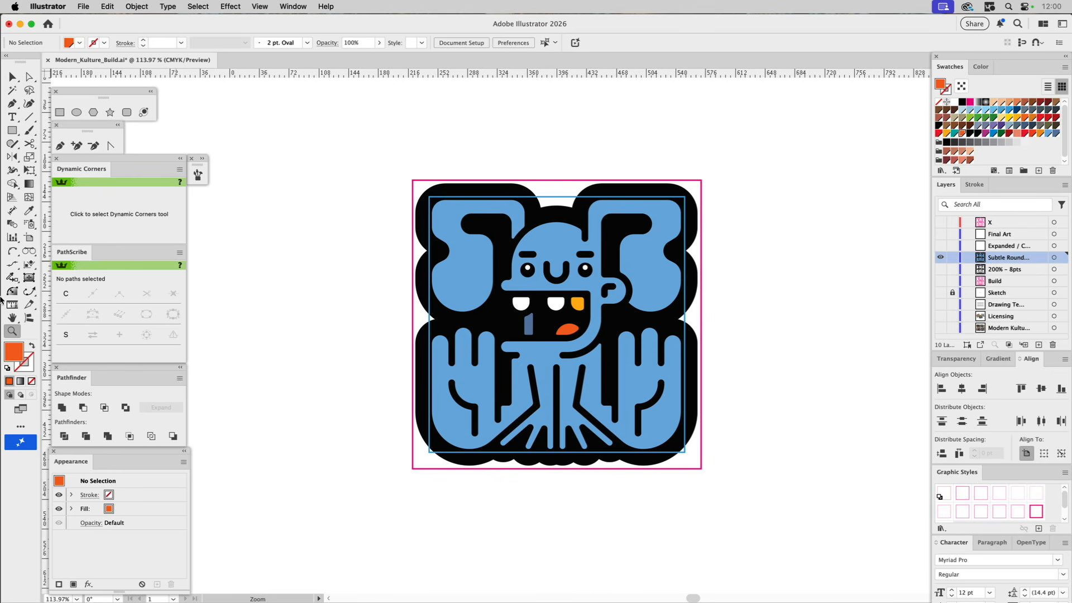
{"action": "left_click_drag", "start_coordinate": [389, 185], "coordinate": [747, 475]}
{"action": "left_click", "coordinate": [77, 114]}
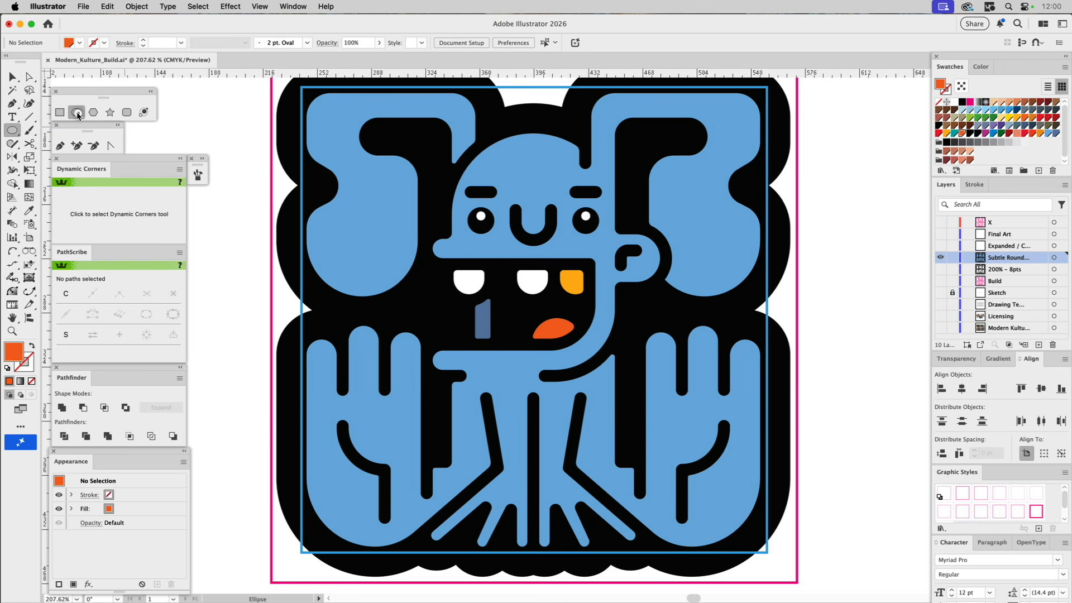
{"action": "left_click_drag", "start_coordinate": [400, 198], "coordinate": [425, 221]}
{"action": "mouse_move", "coordinate": [355, 223]}
{"action": "left_mouse_down"}
{"action": "mouse_move", "coordinate": [397, 253]}
{"action": "mouse_move", "coordinate": [362, 267]}
{"action": "mouse_move", "coordinate": [373, 279]}
{"action": "mouse_move", "coordinate": [367, 270]}
{"action": "left_mouse_up"}
{"action": "left_click_drag", "start_coordinate": [396, 289], "coordinate": [420, 302]}
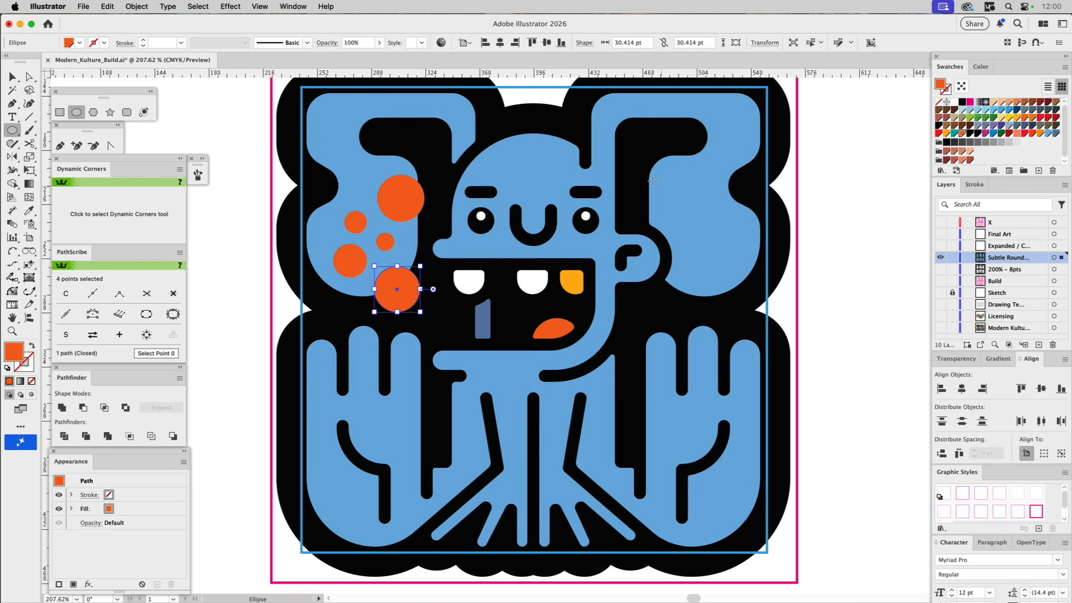
Draw six orange circles over the character's upper-right blue shape, ranging from about 11 to 27 pt wide.
{"action": "left_click_drag", "start_coordinate": [646, 194], "coordinate": [710, 233]}
{"action": "left_click_drag", "start_coordinate": [703, 174], "coordinate": [711, 183]}
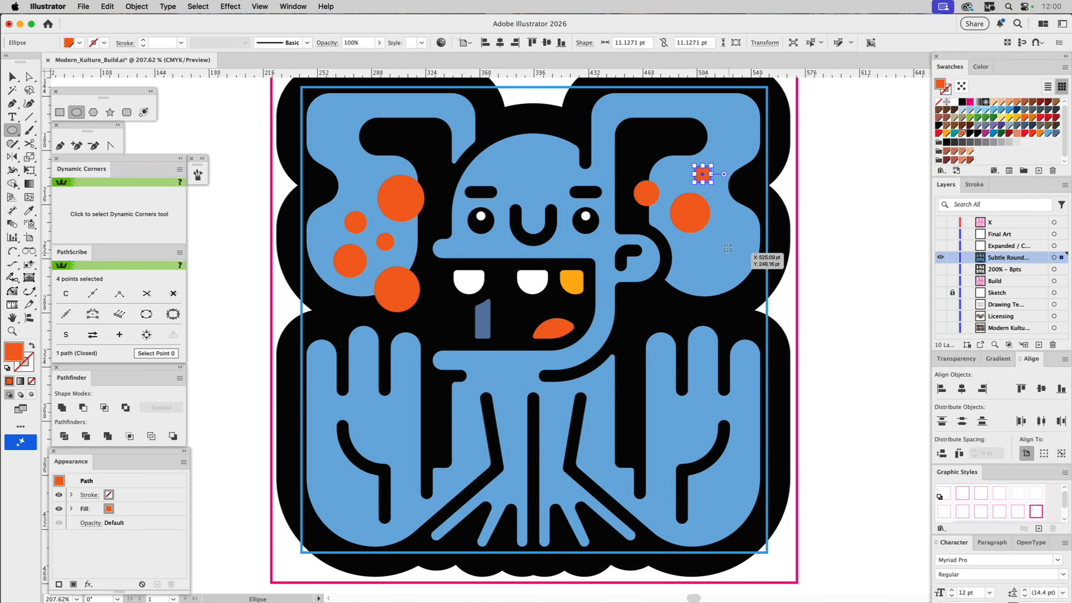
{"action": "left_click_drag", "start_coordinate": [729, 239], "coordinate": [741, 253]}
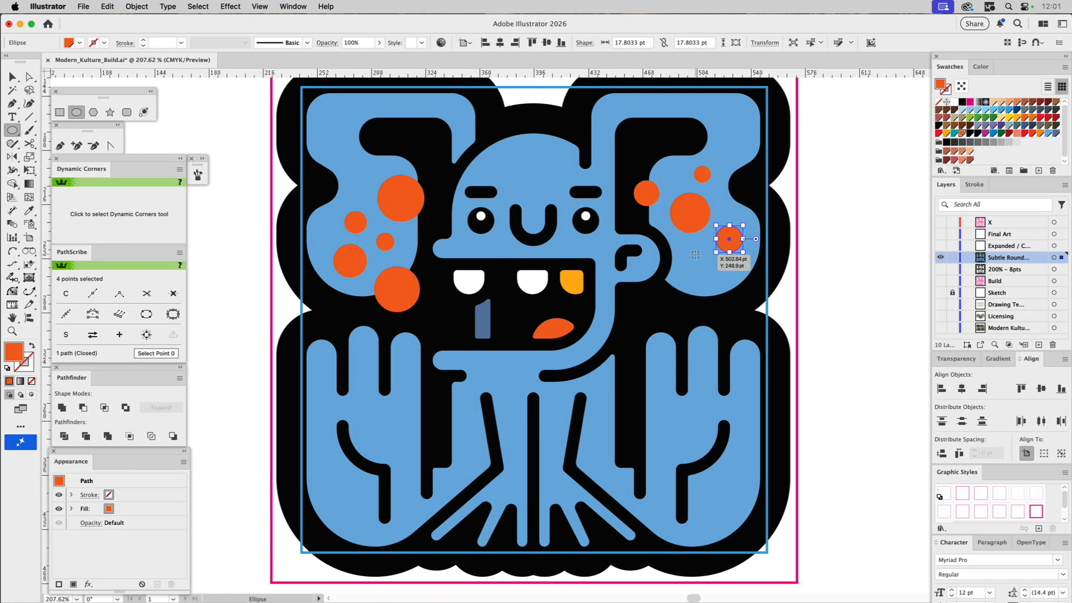
{"action": "left_click_drag", "start_coordinate": [692, 254], "coordinate": [701, 266]}
{"action": "left_click_drag", "start_coordinate": [720, 274], "coordinate": [732, 288]}
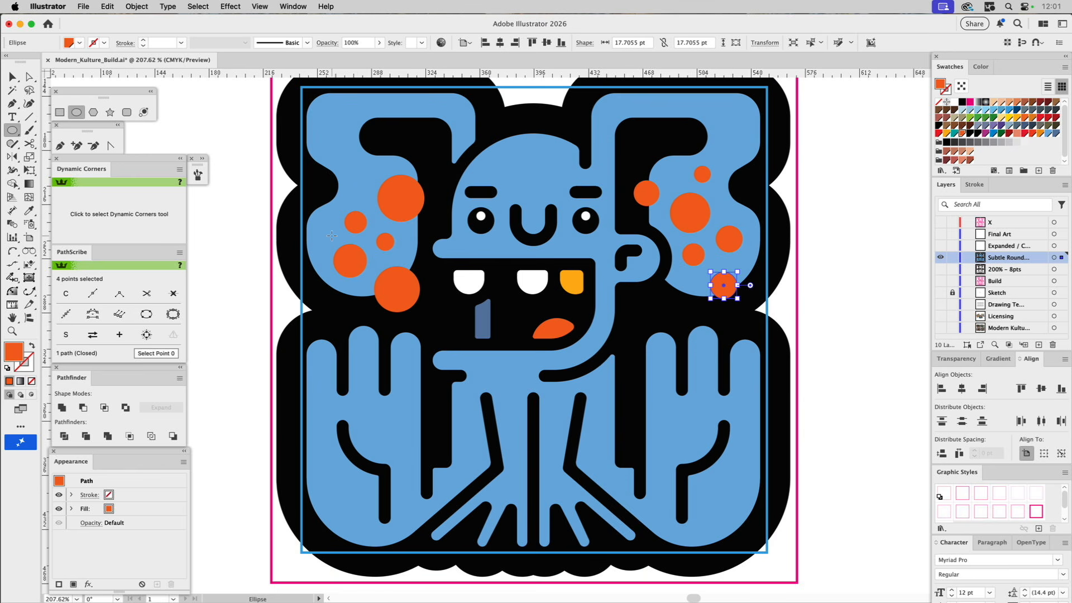
Add an orange circle about 10 pt wide near the upper-left shape's outer edge and shrink the upper-right shape's topmost circle to about 8.5 pt.
{"action": "left_click_drag", "start_coordinate": [324, 229], "coordinate": [333, 239]}
{"action": "left_click", "coordinate": [703, 174], "text": "super"}
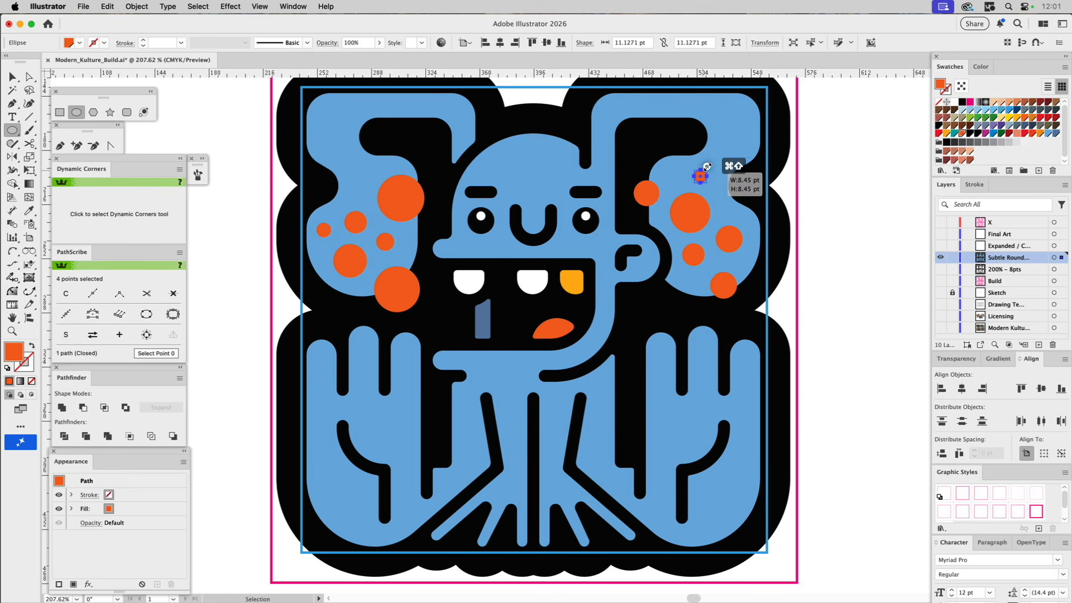
{"action": "left_click", "coordinate": [852, 191], "text": "super"}
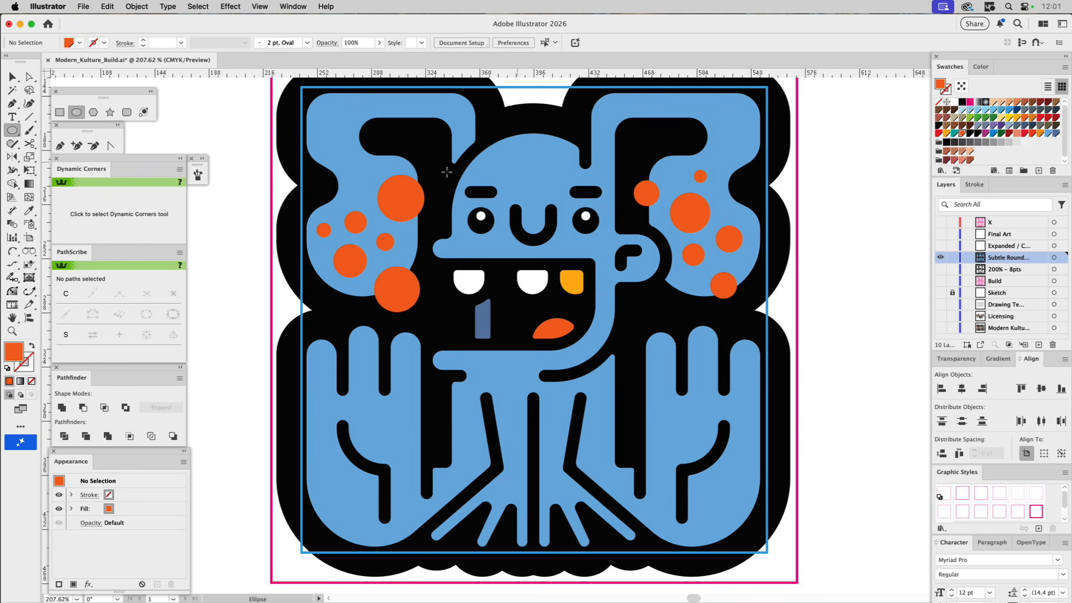
Unite the six orange circles over the upper-left blue shape.
{"action": "key", "text": "v"}
{"action": "left_click", "coordinate": [325, 229]}
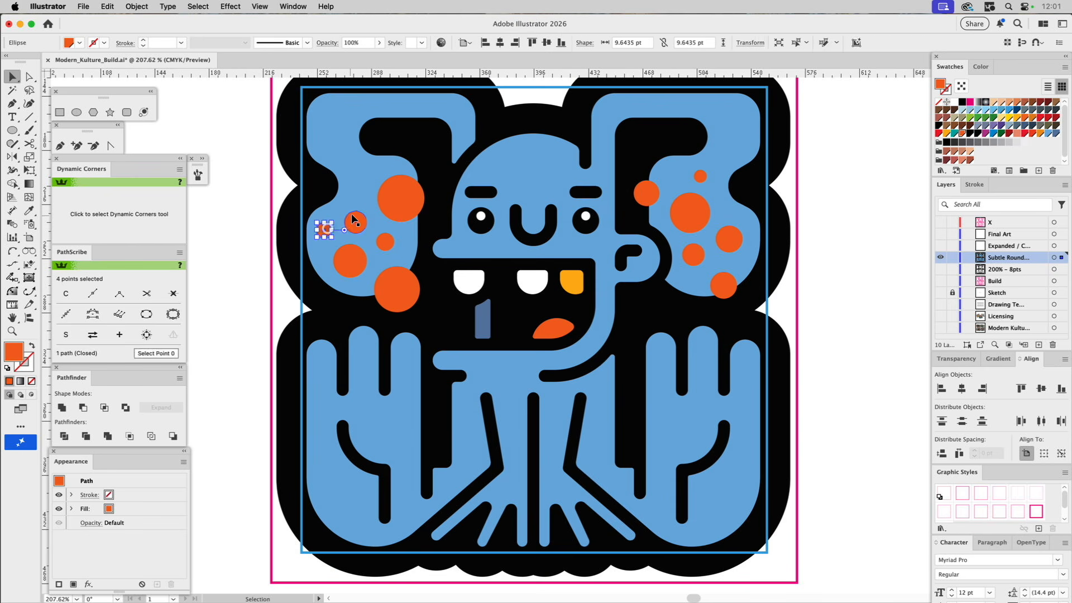
{"action": "left_click", "coordinate": [354, 221], "text": "shift"}
{"action": "left_click", "coordinate": [400, 198], "text": "shift"}
{"action": "left_click", "coordinate": [386, 241], "text": "shift"}
{"action": "left_click", "coordinate": [352, 259], "text": "shift"}
{"action": "left_click", "coordinate": [393, 282], "text": "shift"}
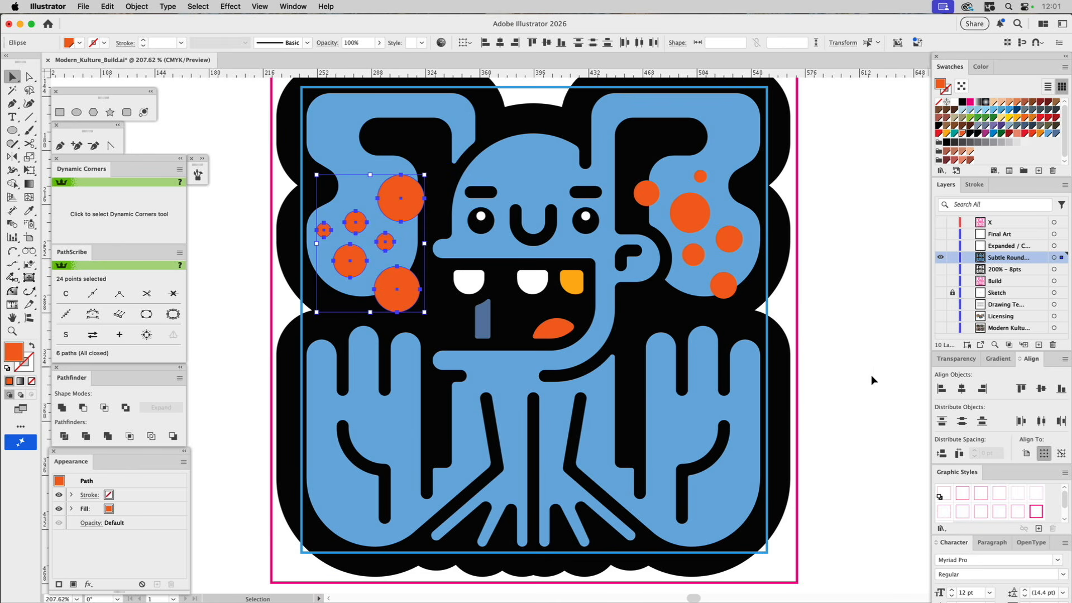
{"action": "left_click", "coordinate": [64, 408]}
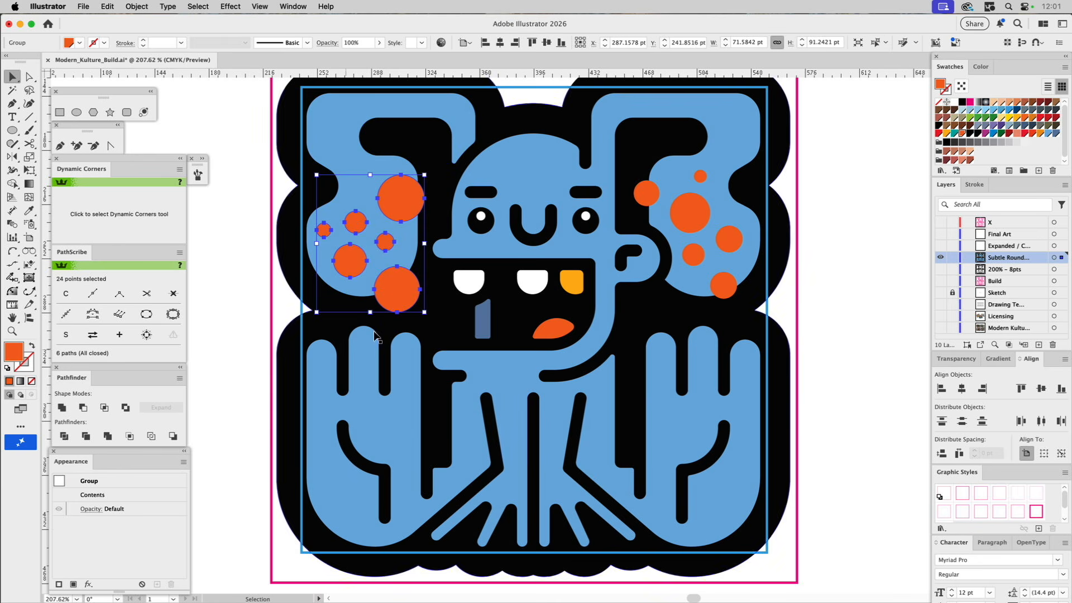
Unite the six orange circles over the upper-right blue shape and make them a compound path.
{"action": "left_click", "coordinate": [690, 210]}
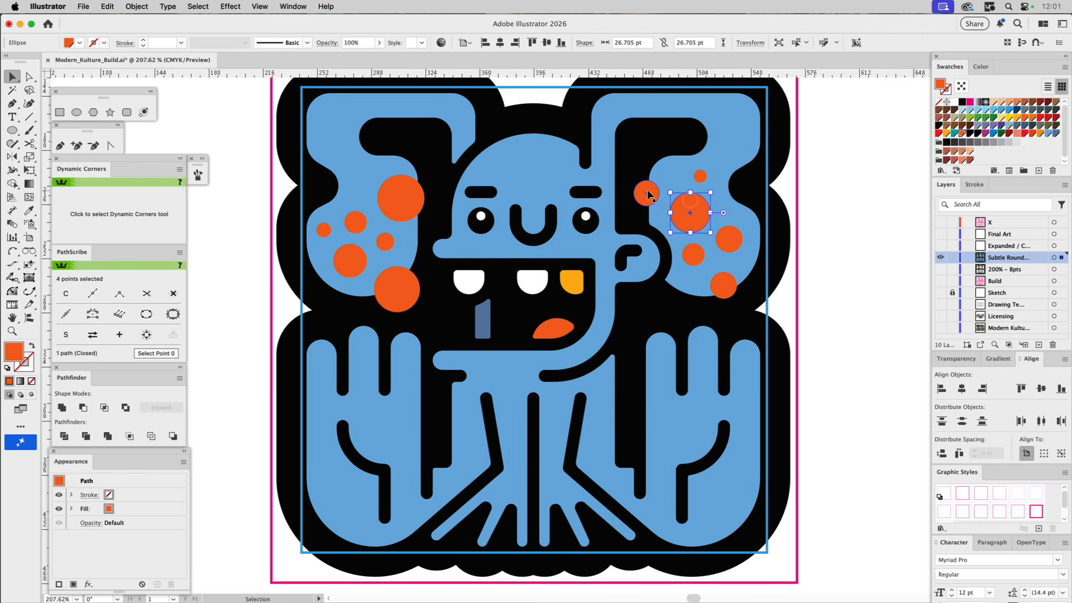
{"action": "left_click", "coordinate": [648, 194], "text": "shift"}
{"action": "left_click", "coordinate": [700, 176], "text": "shift"}
{"action": "left_click", "coordinate": [727, 239], "text": "shift"}
{"action": "left_click", "coordinate": [723, 285], "text": "shift"}
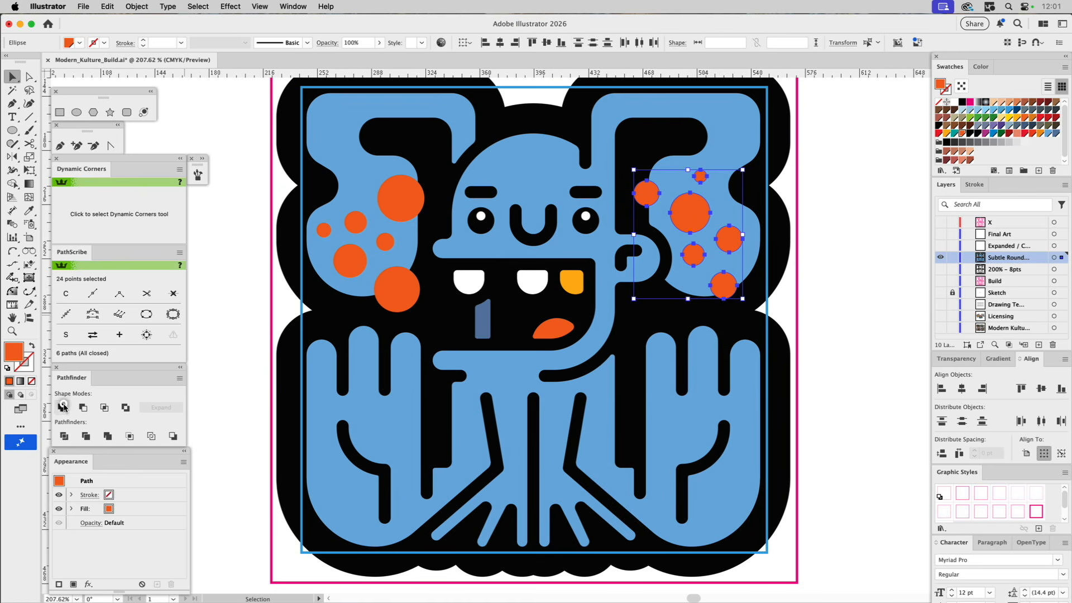
{"action": "left_click", "coordinate": [61, 409]}
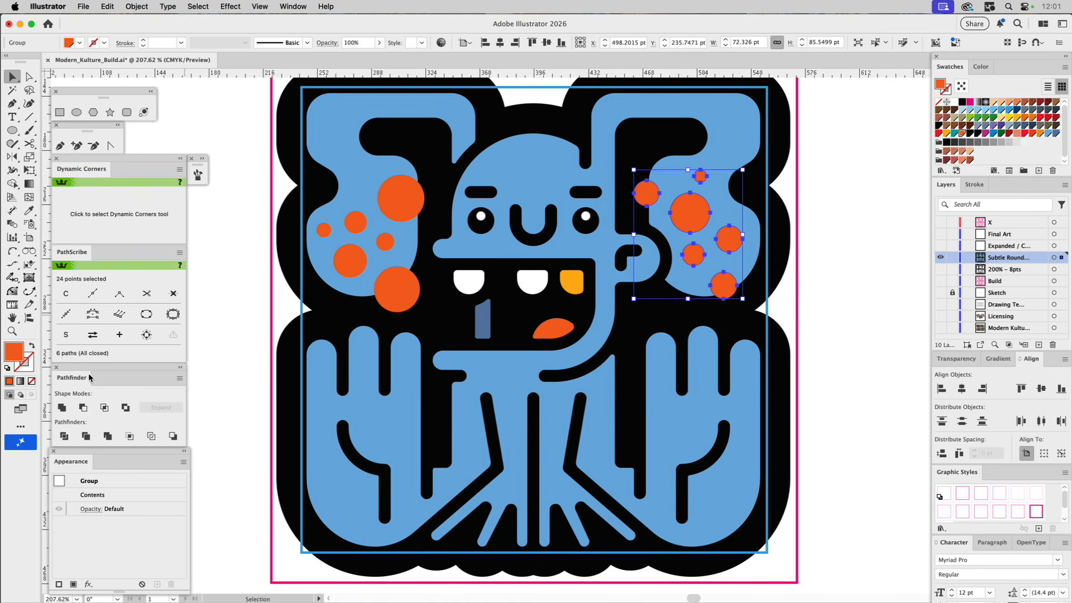
{"action": "key", "text": "super+8"}
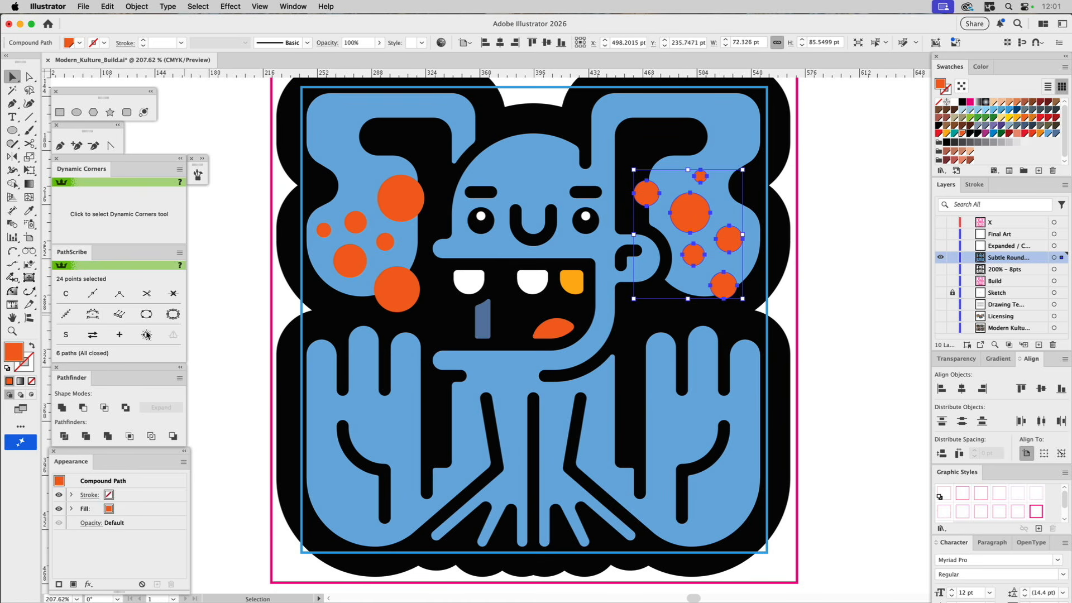
Intersect the upper-right circles with the blue artwork to trim them, make the result a compound path, and fill it slate blue.
{"action": "left_click", "coordinate": [702, 151]}
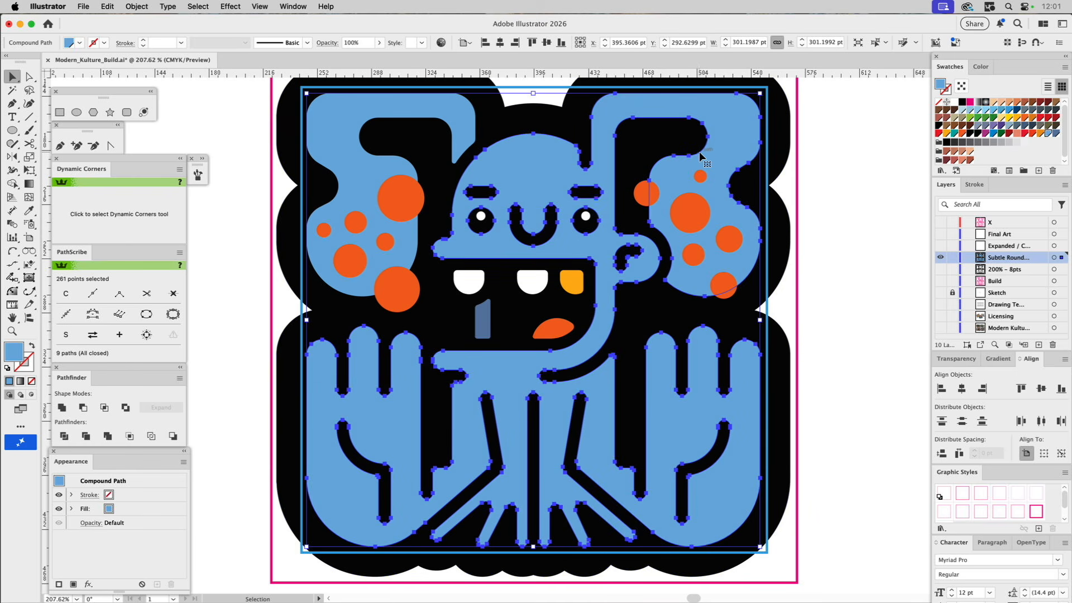
{"action": "left_click", "coordinate": [639, 191], "text": "shift"}
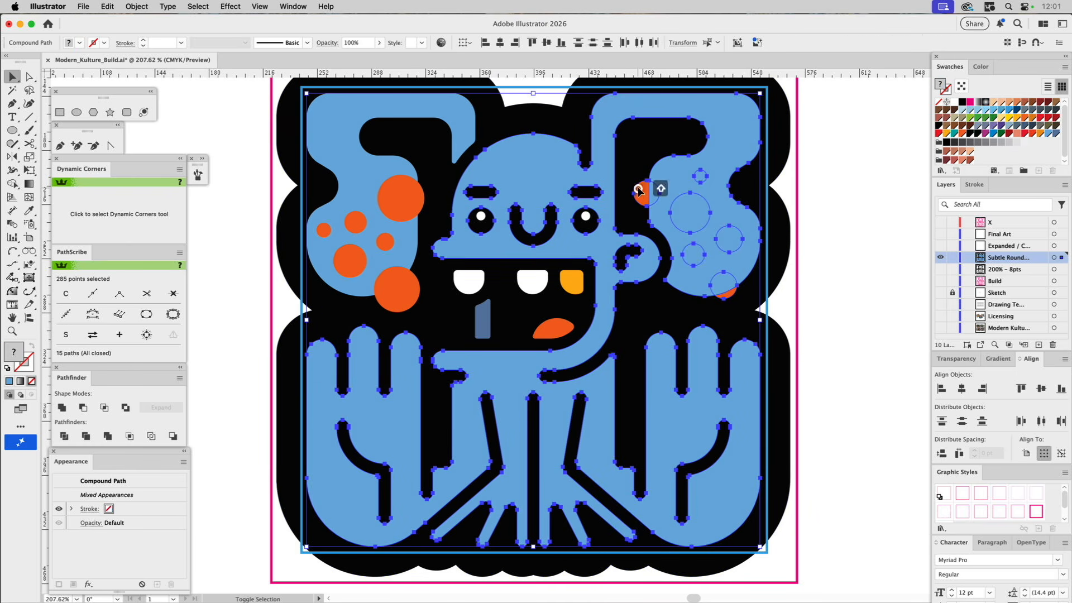
{"action": "left_click", "coordinate": [105, 408]}
{"action": "key", "text": "super+8"}
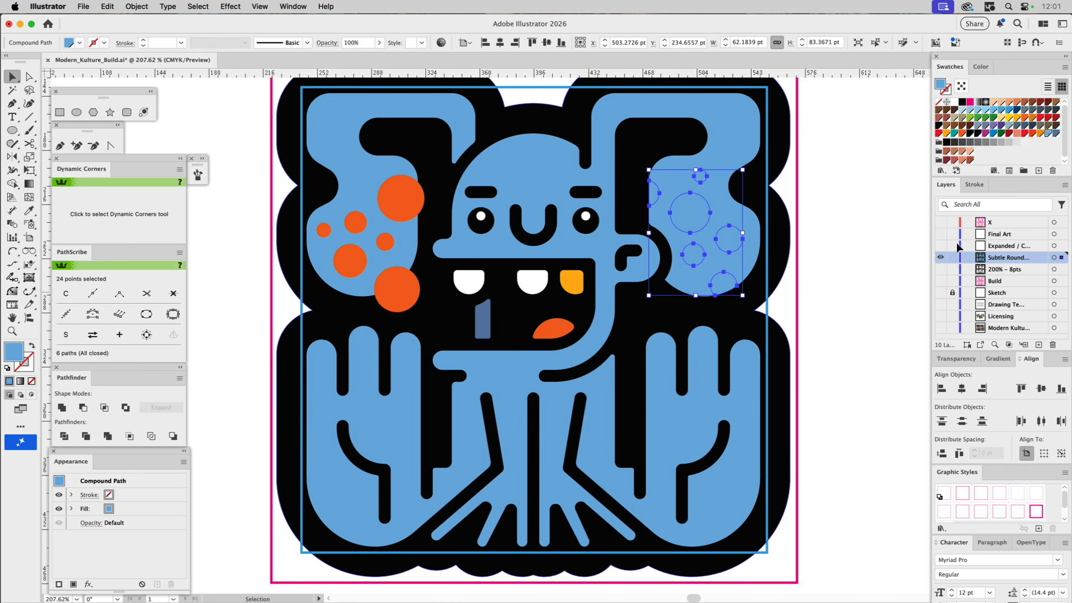
{"action": "left_click", "coordinate": [1055, 134]}
{"action": "left_click", "coordinate": [886, 193]}
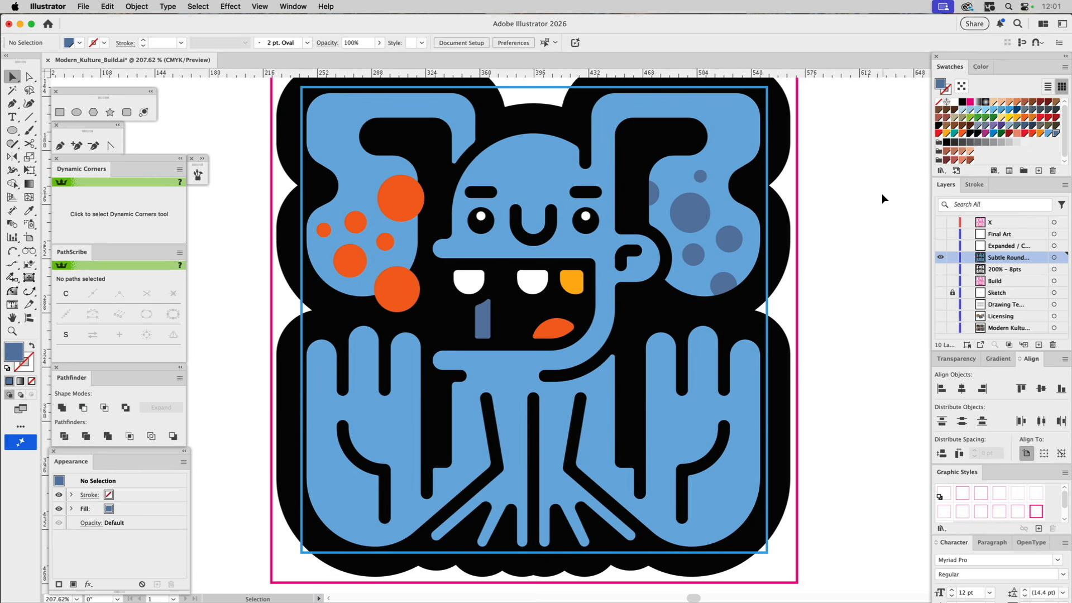
Intersect the upper-left orange circles with the upper-left blue shape to trim the overhanging parts.
{"action": "left_click", "coordinate": [406, 202]}
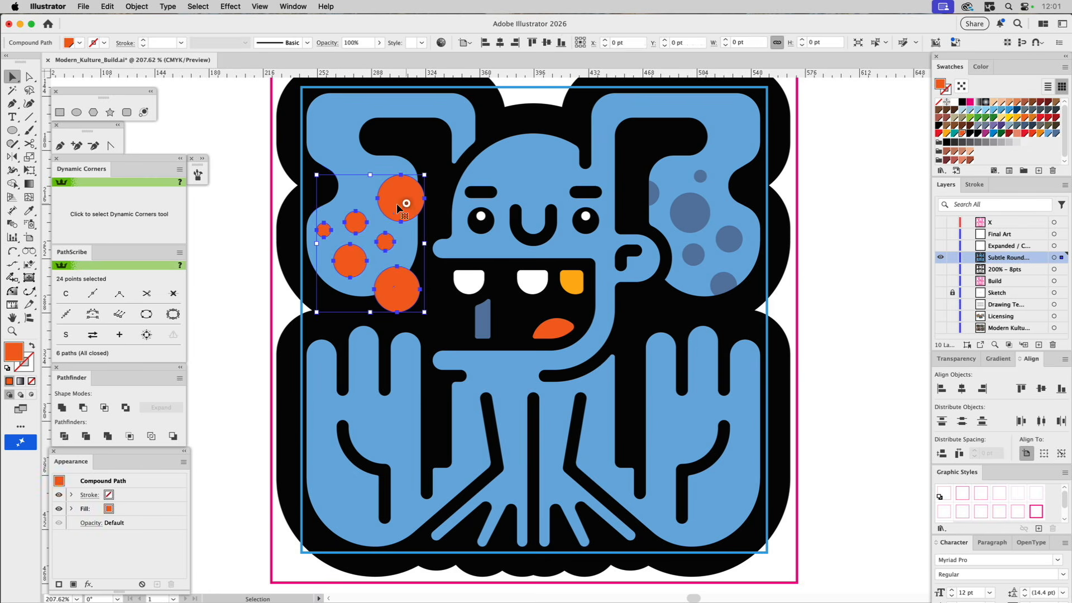
{"action": "left_click", "coordinate": [361, 196]}
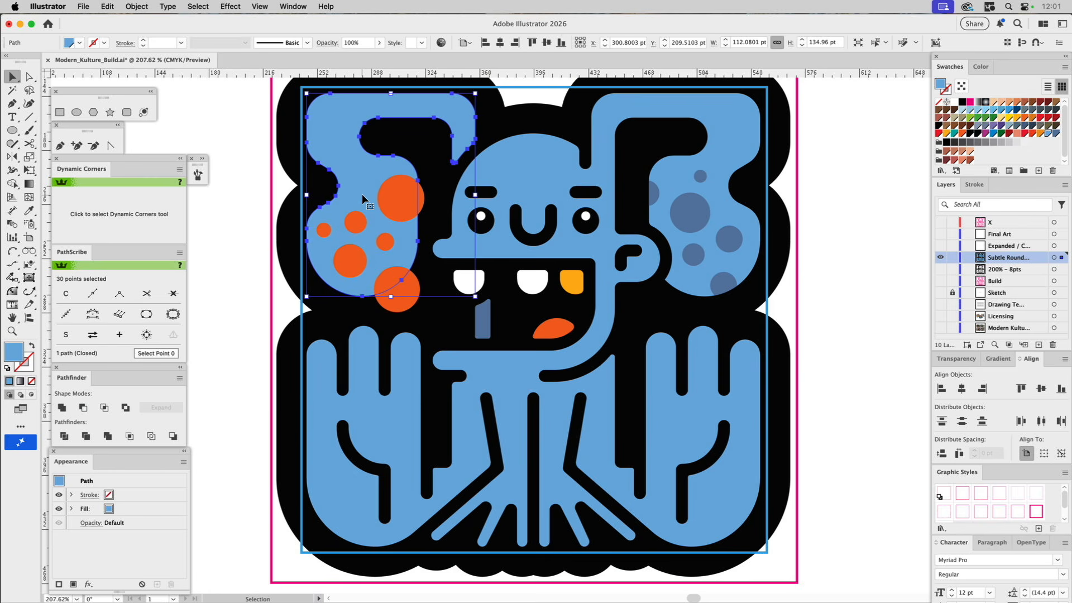
{"action": "left_click", "coordinate": [423, 197], "text": "shift"}
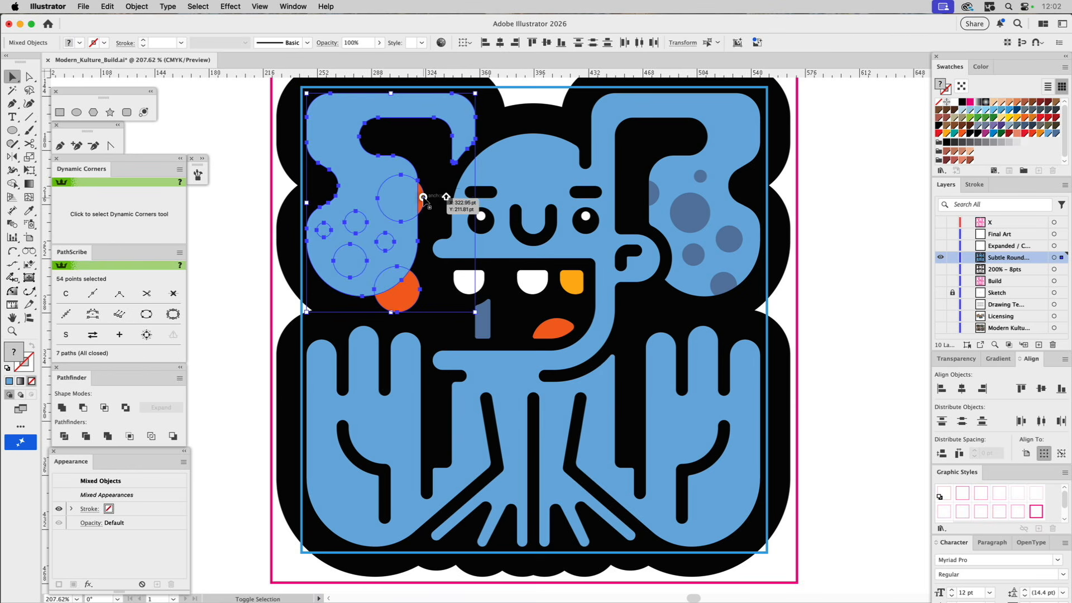
{"action": "left_click", "coordinate": [105, 408]}
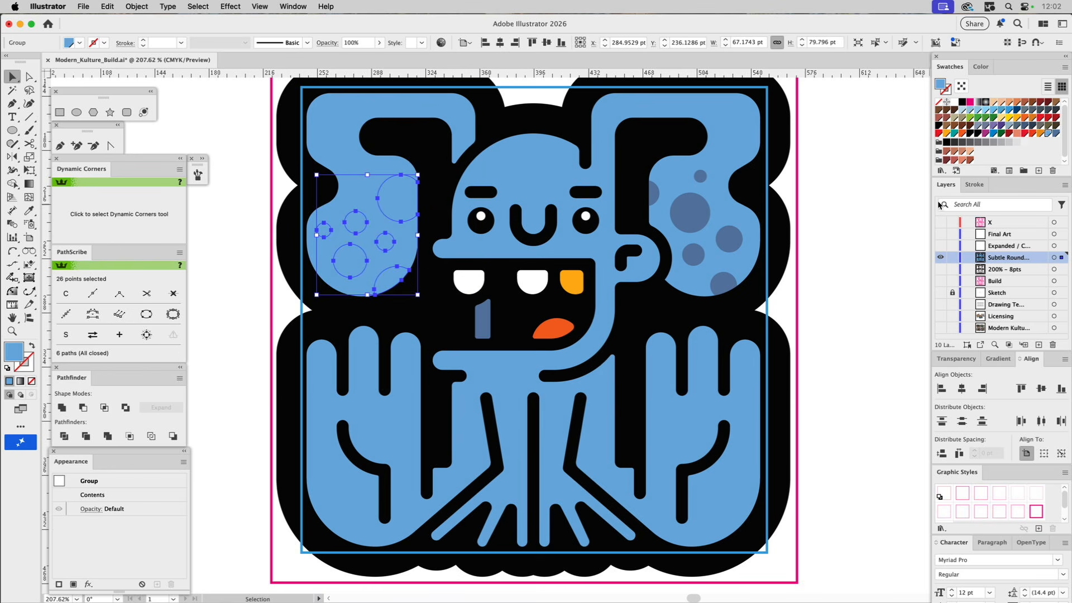
Try orange and bright blue fills on the trimmed upper-left spots and settle on white.
{"action": "left_click", "coordinate": [955, 133]}
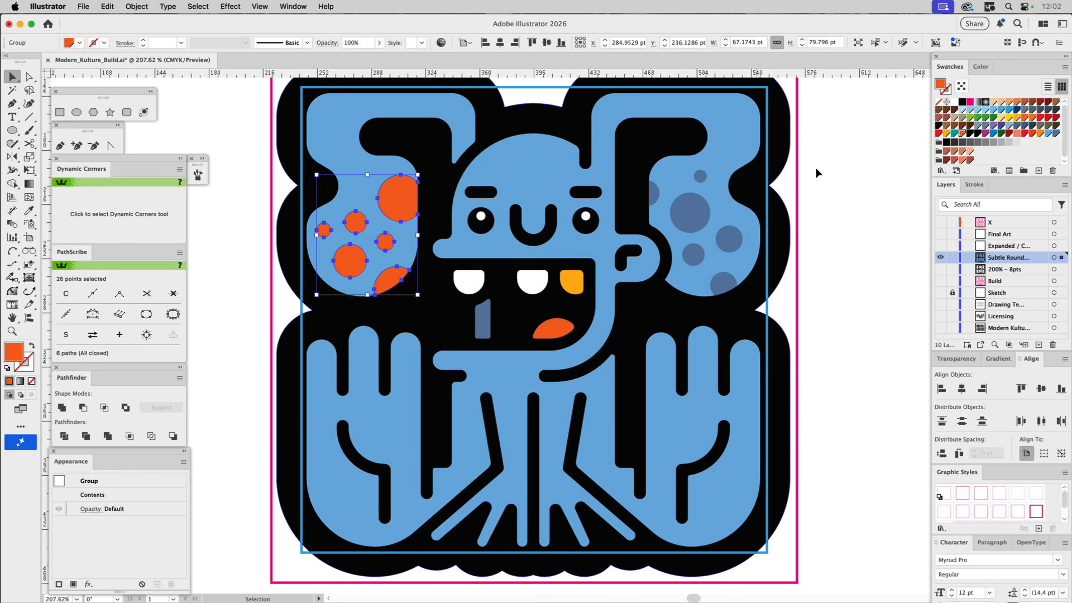
{"action": "left_click", "coordinate": [992, 134]}
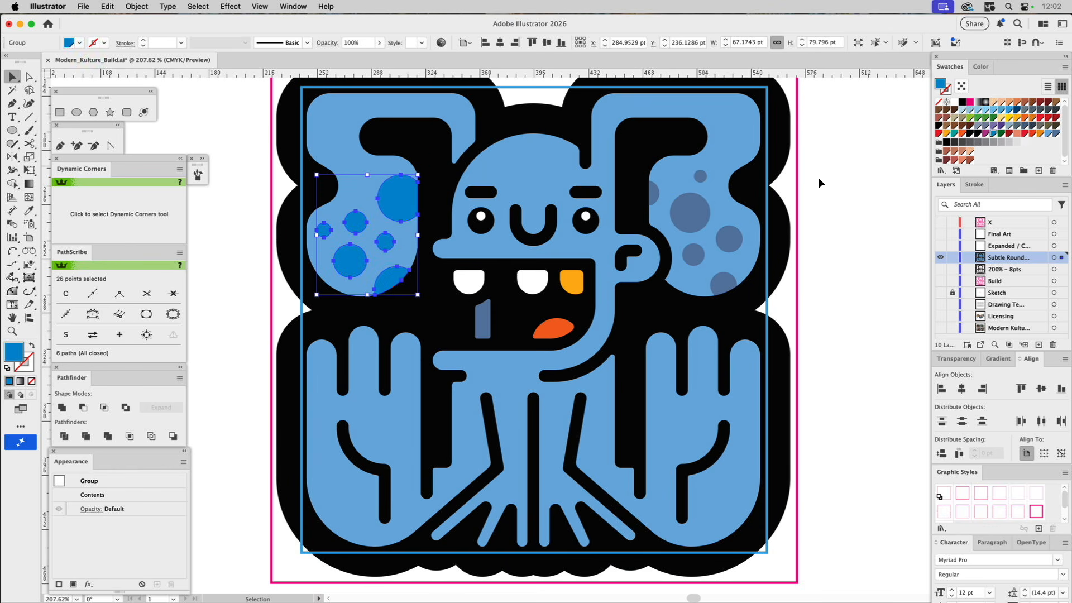
{"action": "left_click", "coordinate": [954, 102]}
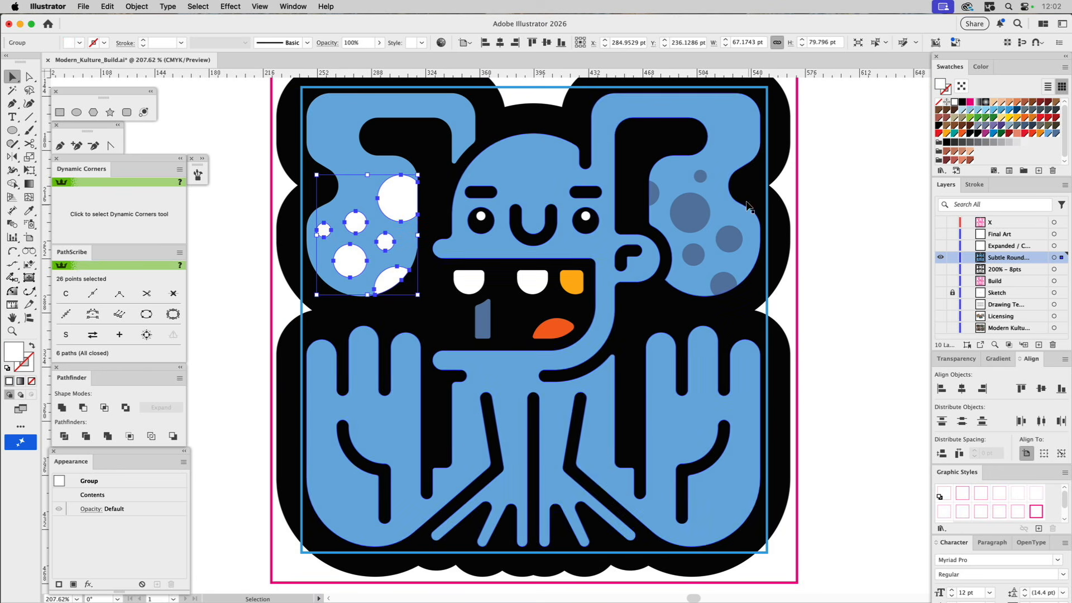
Try 60% opacity on the white upper-left spots and change it to 45%.
{"action": "left_click", "coordinate": [978, 67]}
{"action": "left_click", "coordinate": [956, 358]}
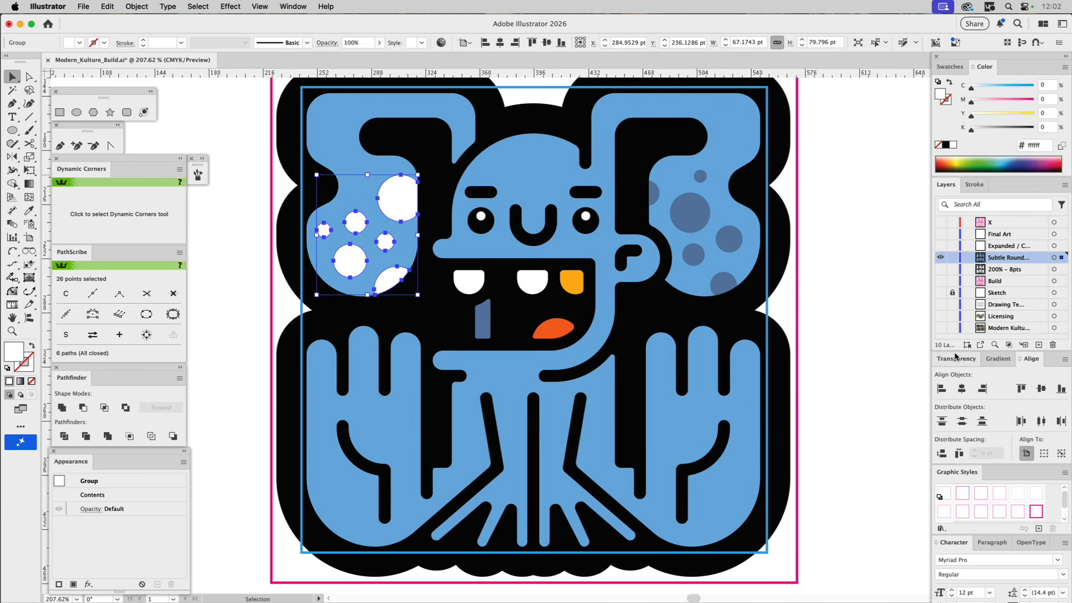
{"action": "left_click", "coordinate": [1008, 377]}
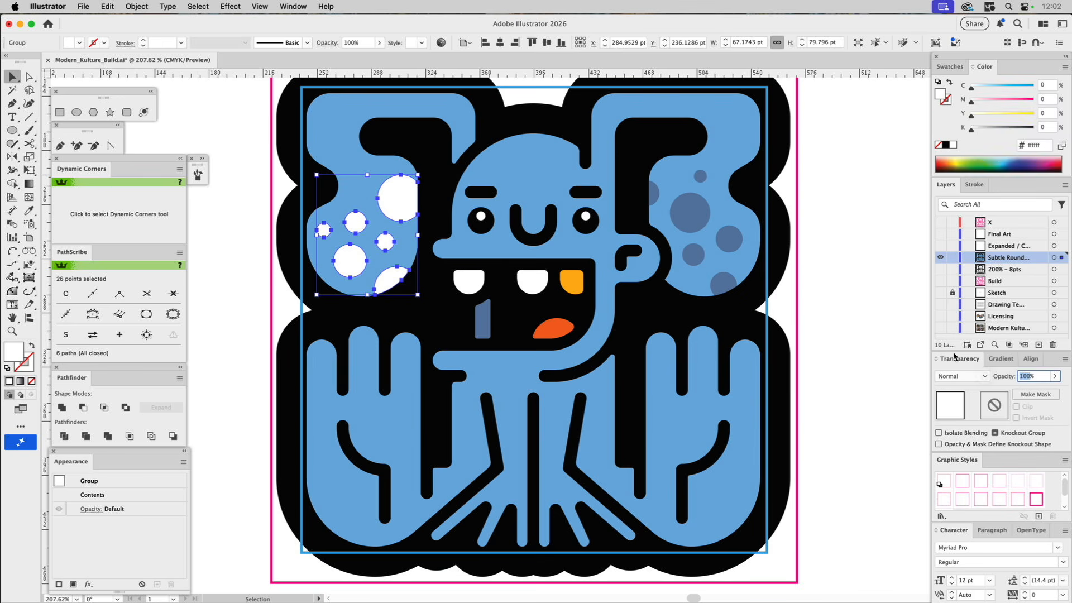
{"action": "type", "text": "60"}
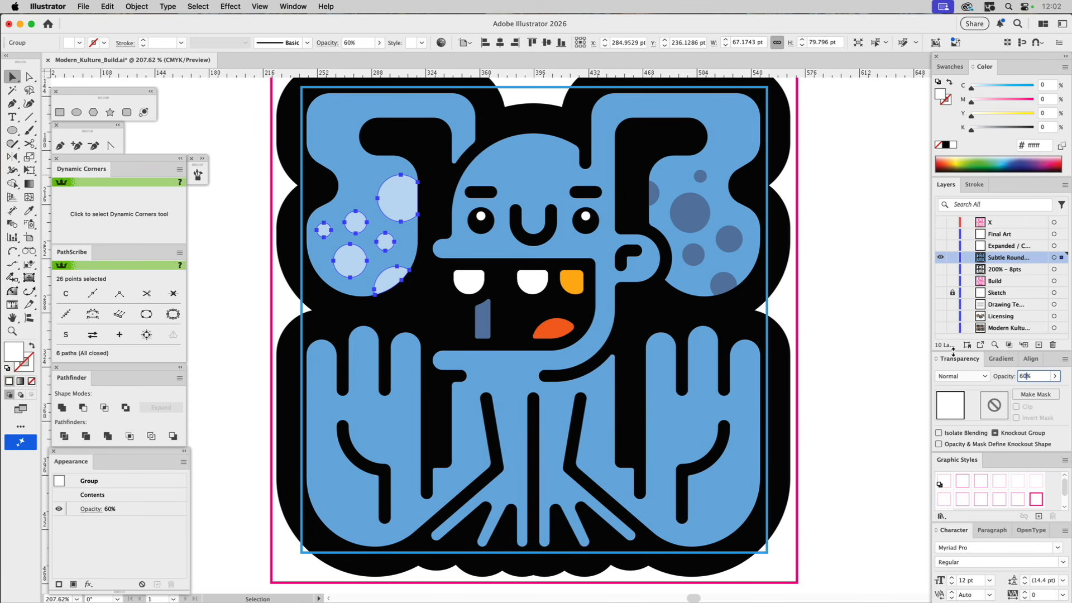
{"action": "key", "text": "BackSpace"}
{"action": "key", "text": "BackSpace"}
{"action": "type", "text": "4"}
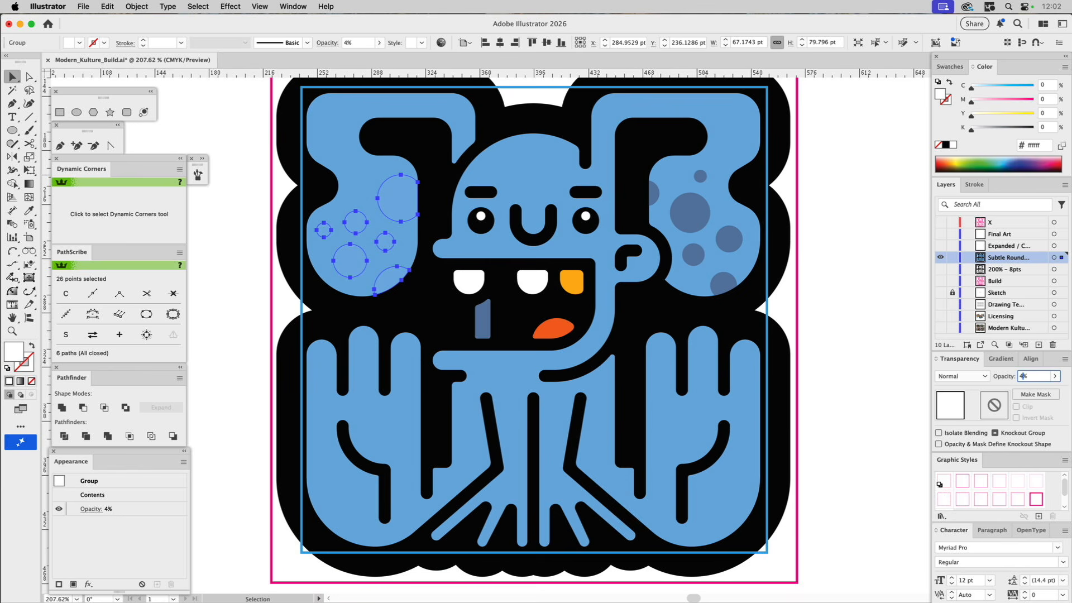
{"action": "type", "text": "5"}
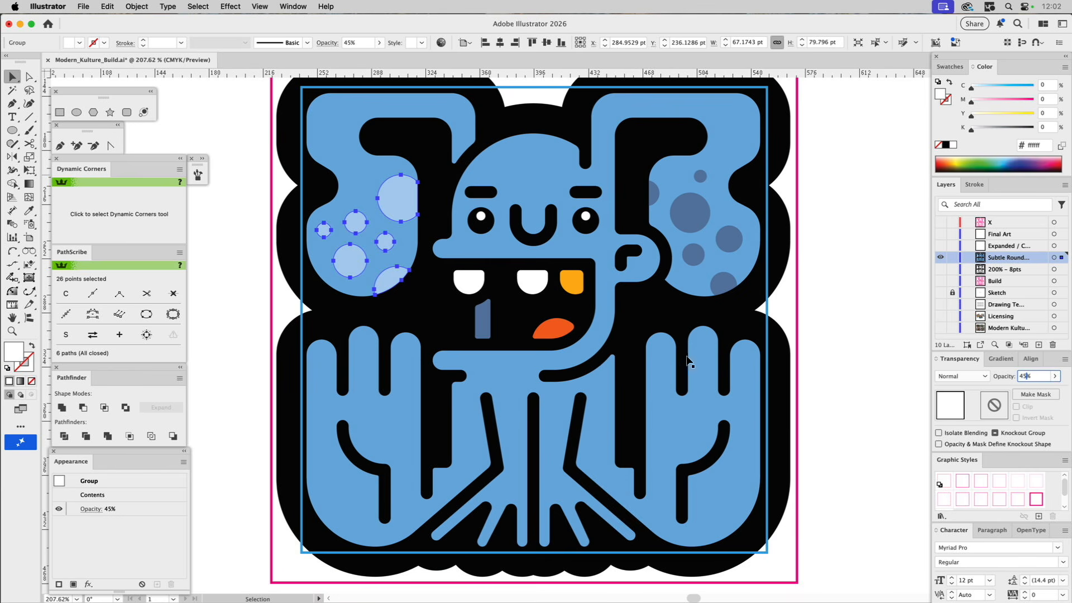
Copy the upper-left spots' white fill onto the slate blue upper-right spots with the Eyedropper.
{"action": "left_click", "coordinate": [688, 216]}
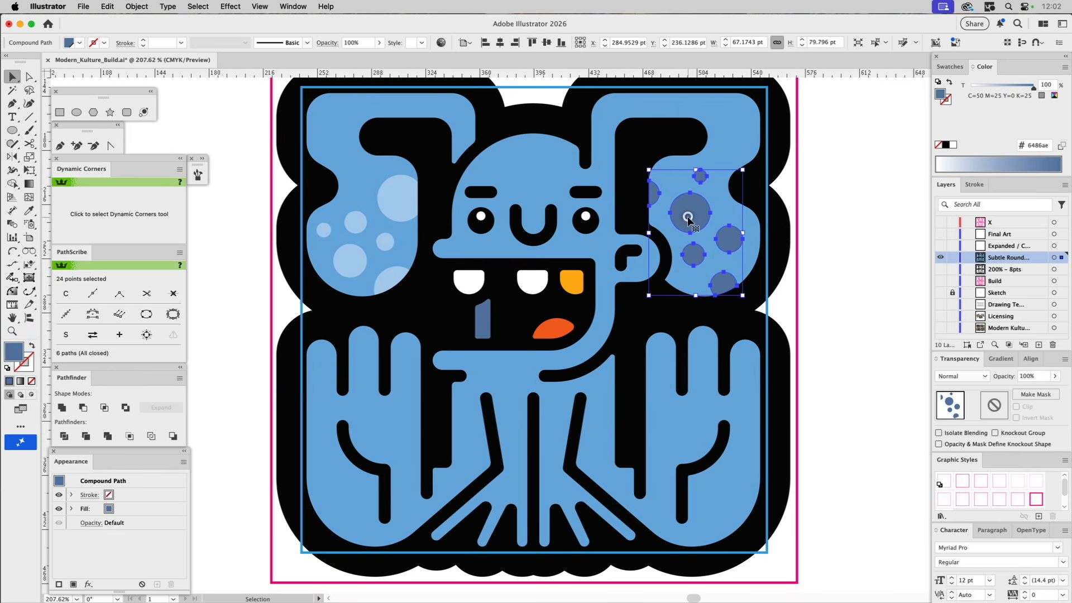
{"action": "key", "text": "i"}
{"action": "left_click", "coordinate": [412, 198]}
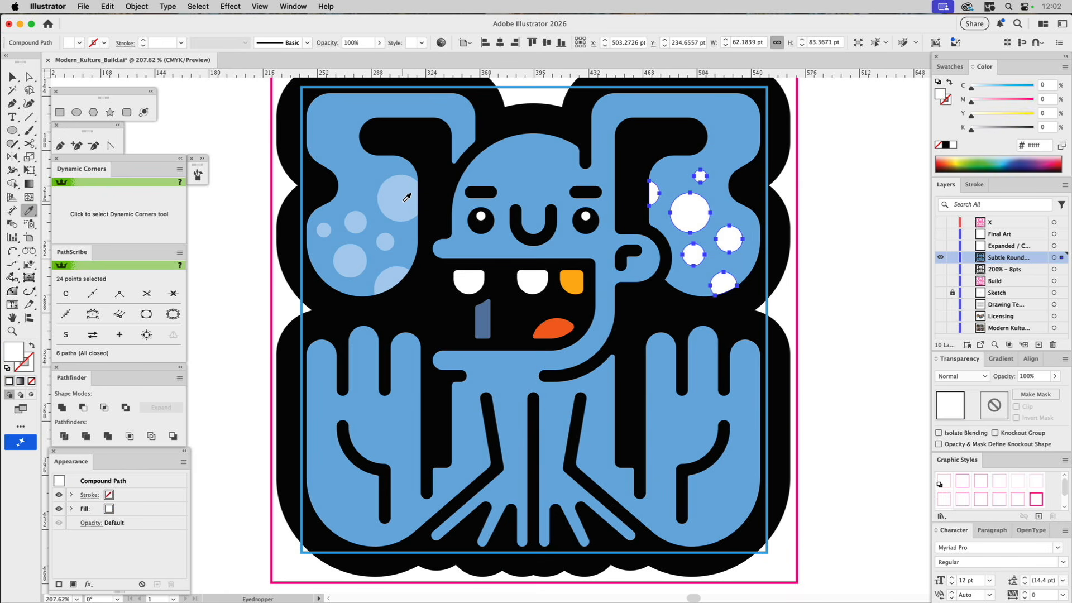
Make the upper-left spots a compound path and sample the upper-right spots' white fill onto it.
{"action": "left_click", "coordinate": [403, 204], "text": "super"}
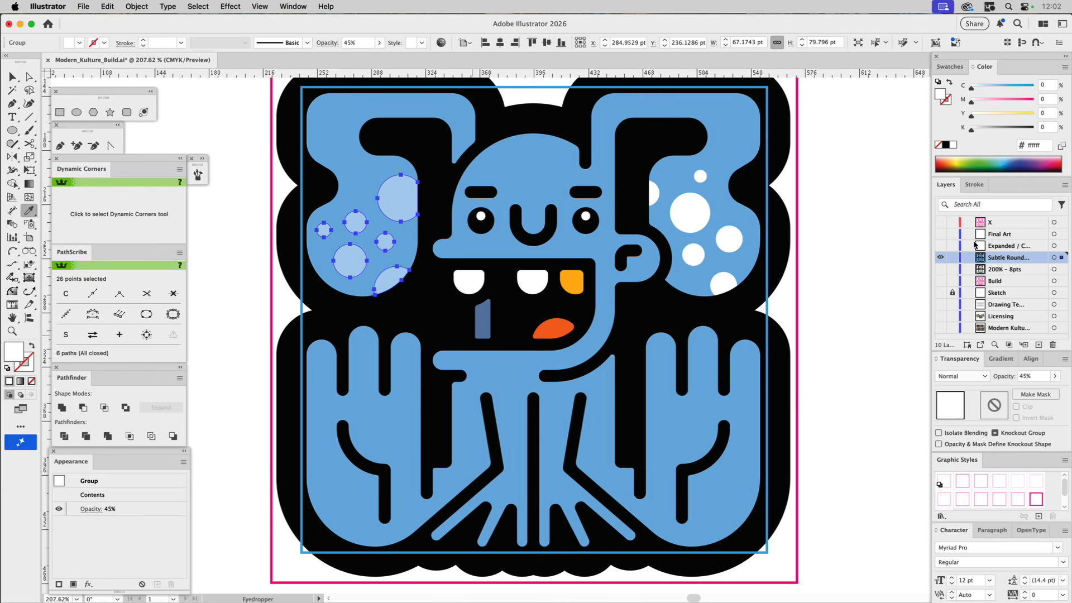
{"action": "left_click", "coordinate": [204, 159]}
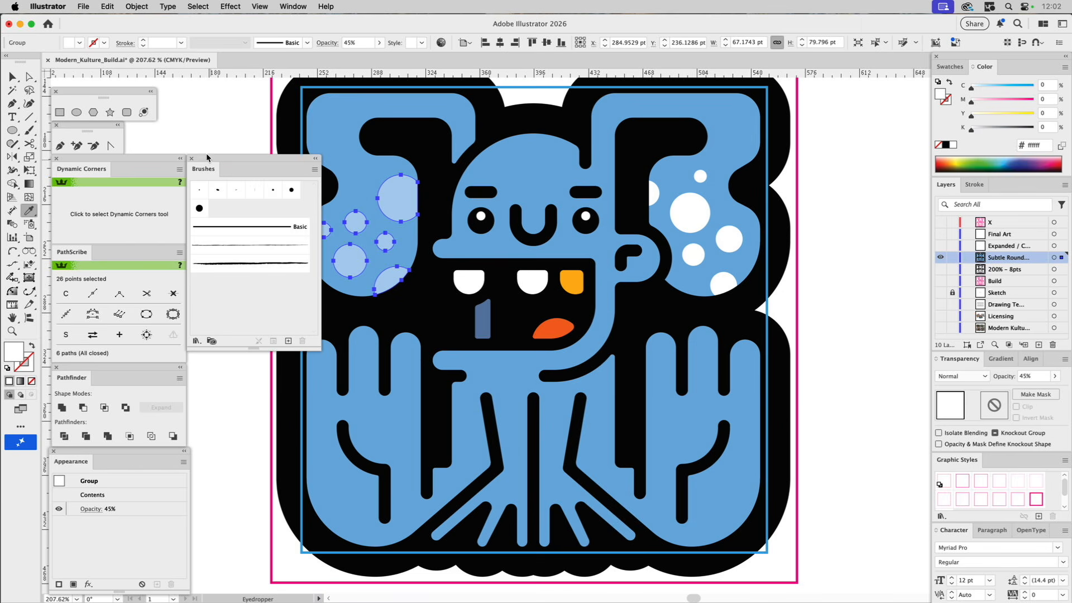
{"action": "left_click", "coordinate": [315, 159]}
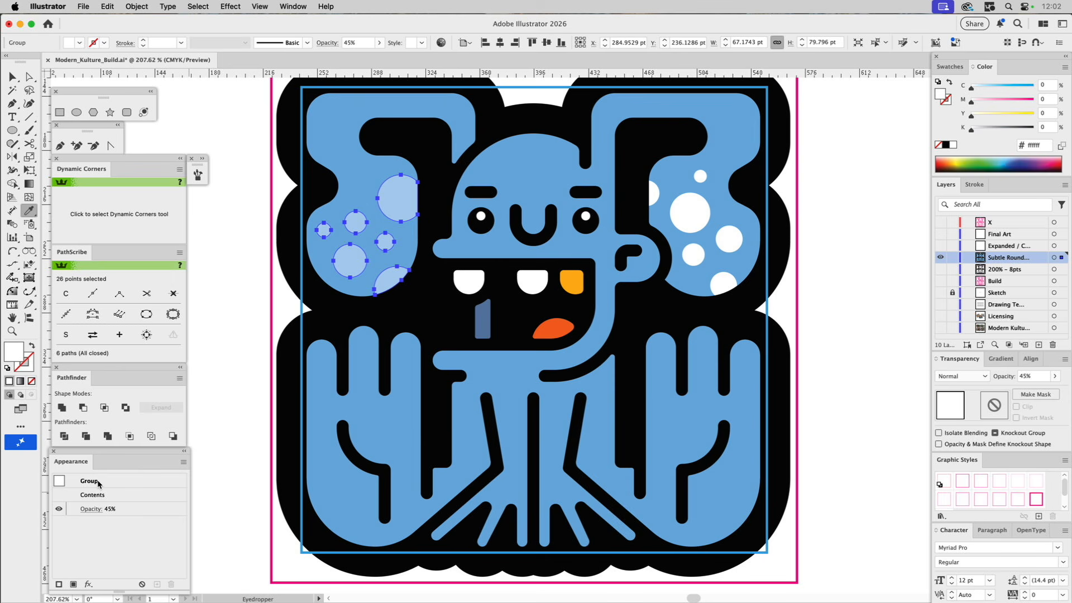
{"action": "key", "text": "super+8"}
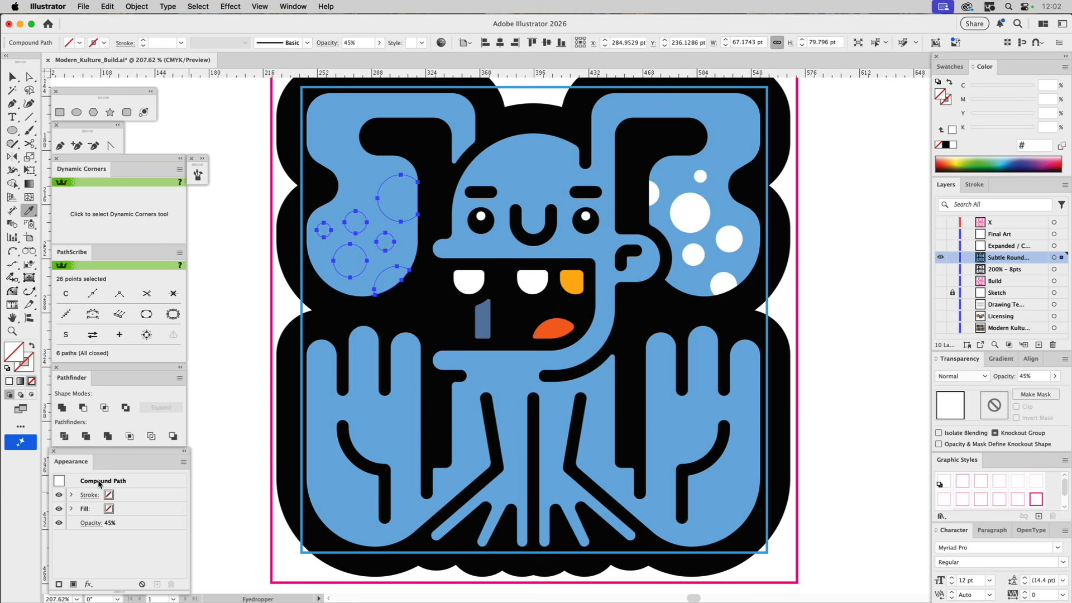
{"action": "left_click", "coordinate": [687, 210]}
Set the opacity of both the upper-left and upper-right white spots to 45% and deselect them.
{"action": "left_click", "coordinate": [689, 211], "text": "shift+super"}
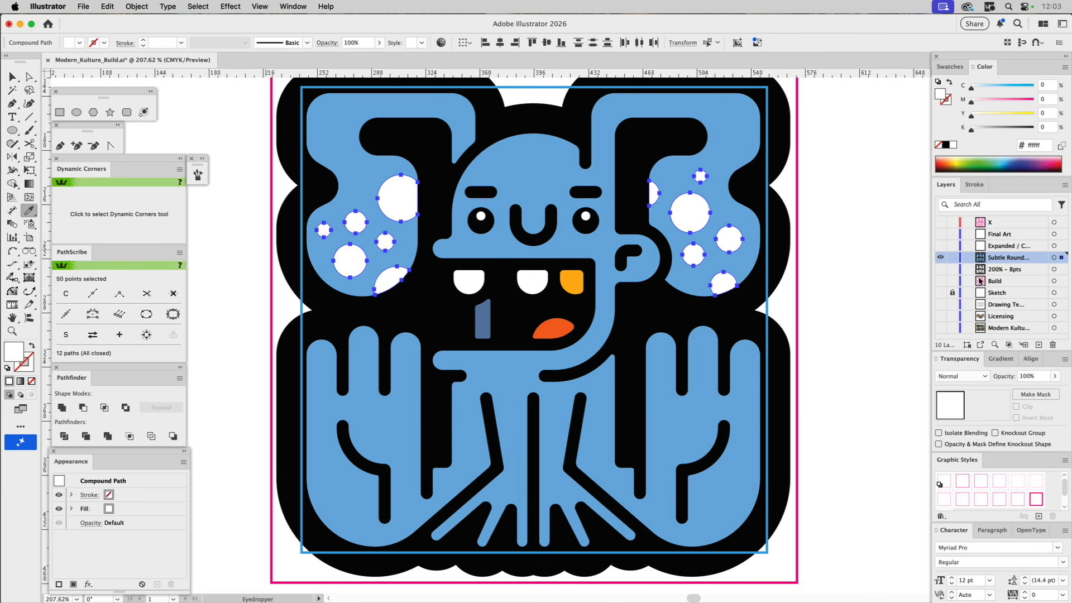
{"action": "left_click", "coordinate": [1031, 376]}
{"action": "type", "text": "45"}
{"action": "key", "text": "Return"}
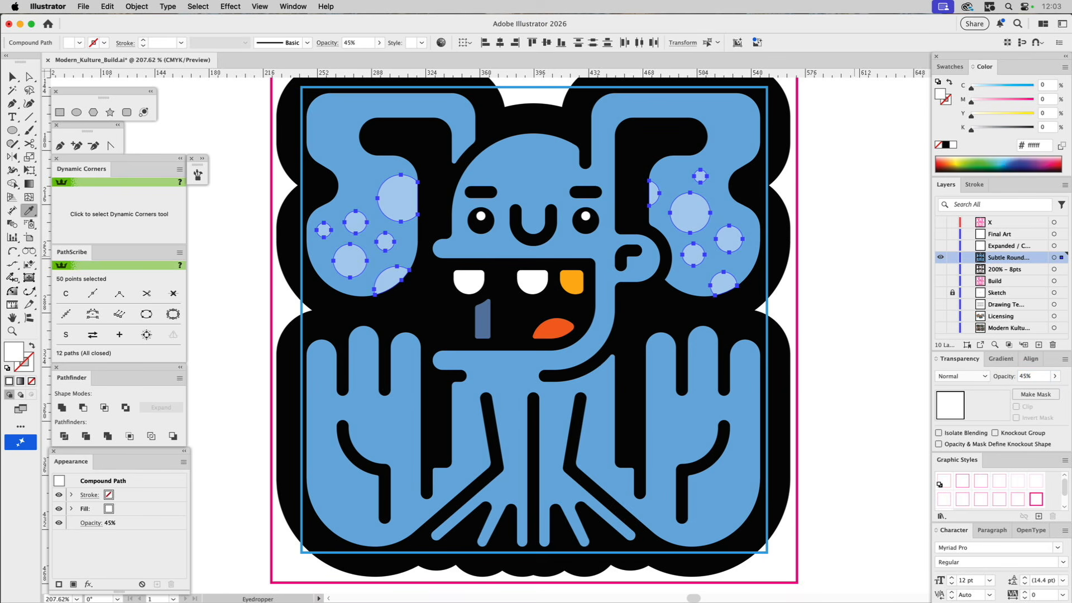
{"action": "key", "text": "shift+super+a"}
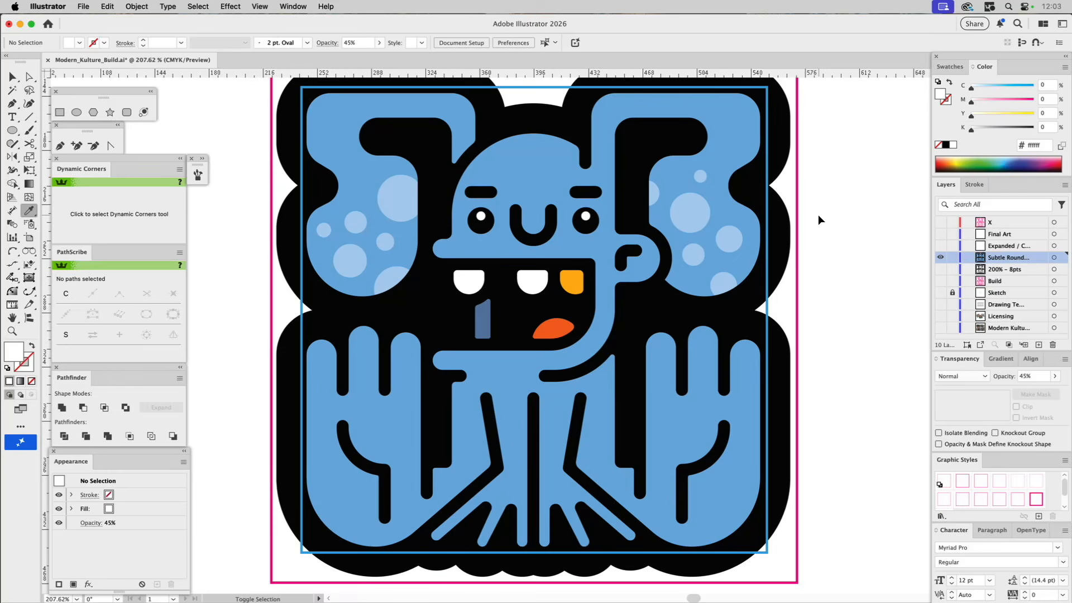
{"action": "key", "text": "super+0"}
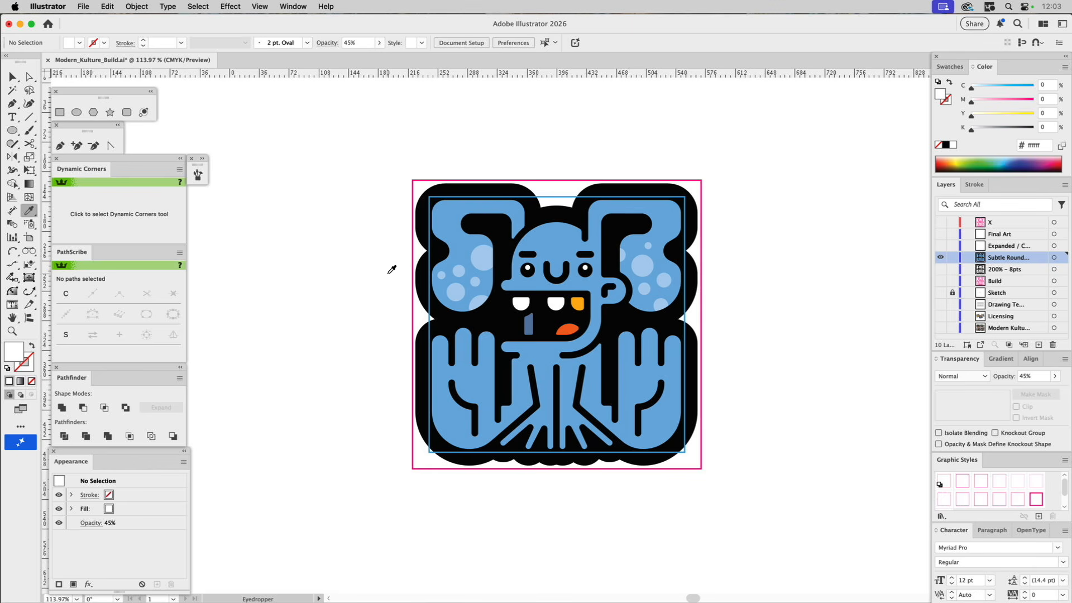
Switch to the Modern Kulture guide in Acrobat and read pages 2 to 4 on drawing, placing the drawing and building base vectors.
{"action": "key", "text": "super+Tab"}
{"action": "key", "text": "super+Tab"}
{"action": "key", "text": "super+Tab"}
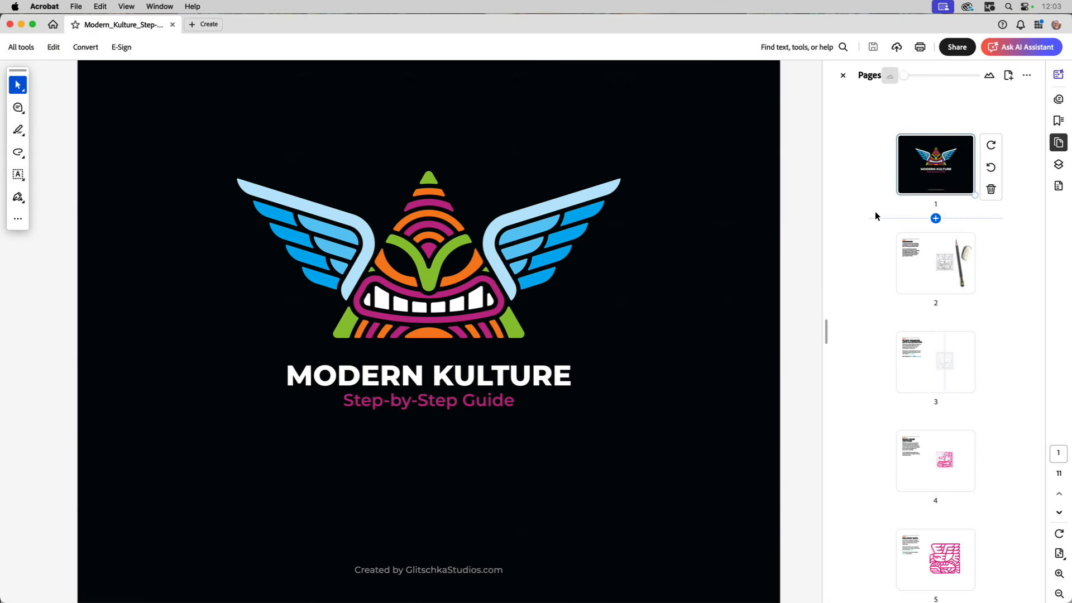
{"action": "left_click", "coordinate": [920, 259]}
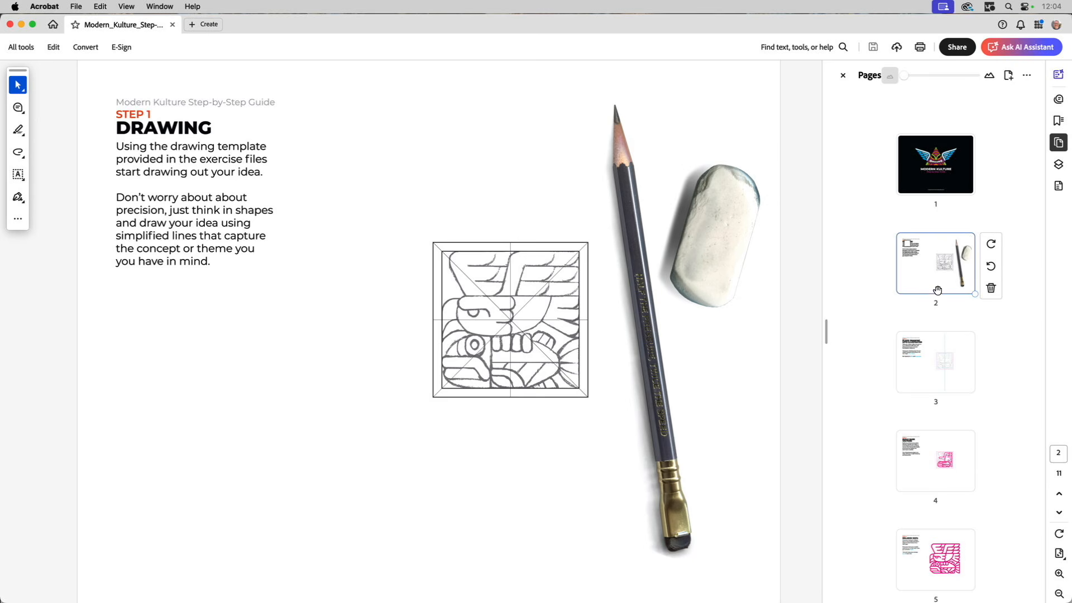
{"action": "mouse_move", "coordinate": [935, 352]}
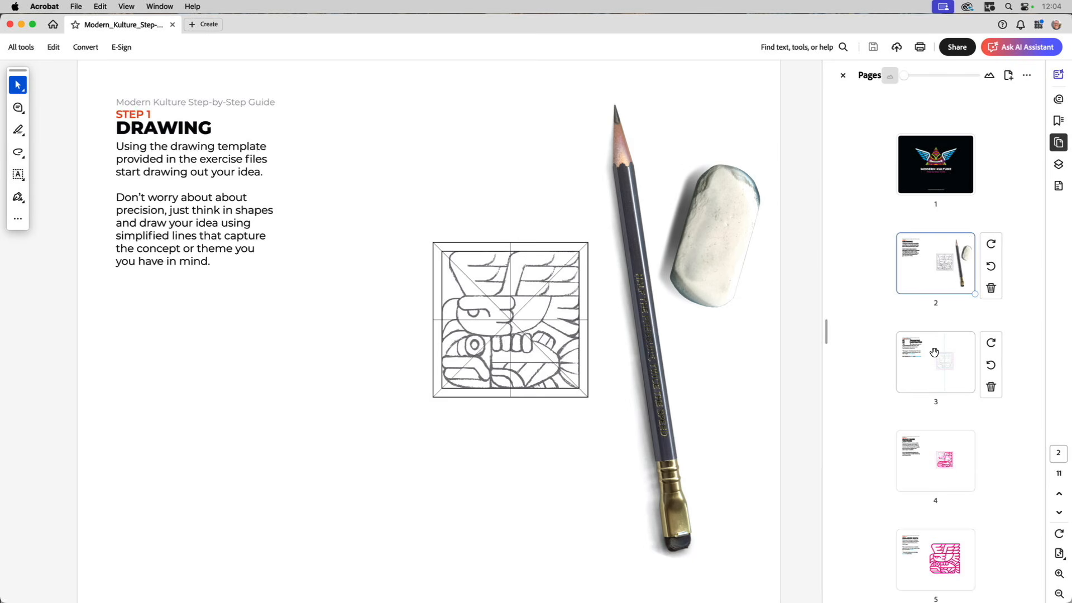
{"action": "left_click", "coordinate": [934, 352]}
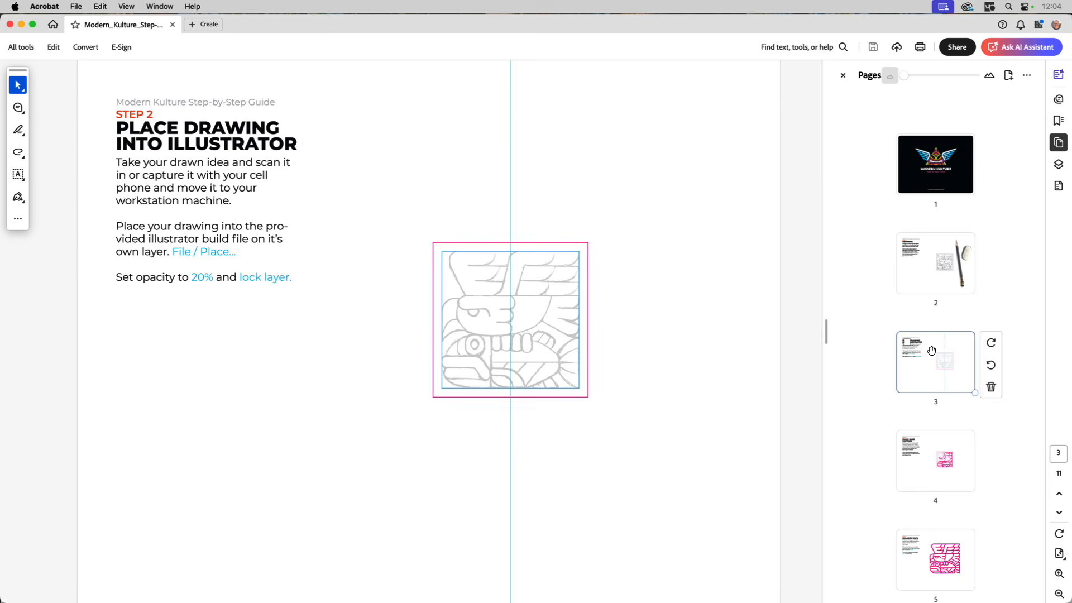
{"action": "left_click", "coordinate": [912, 440]}
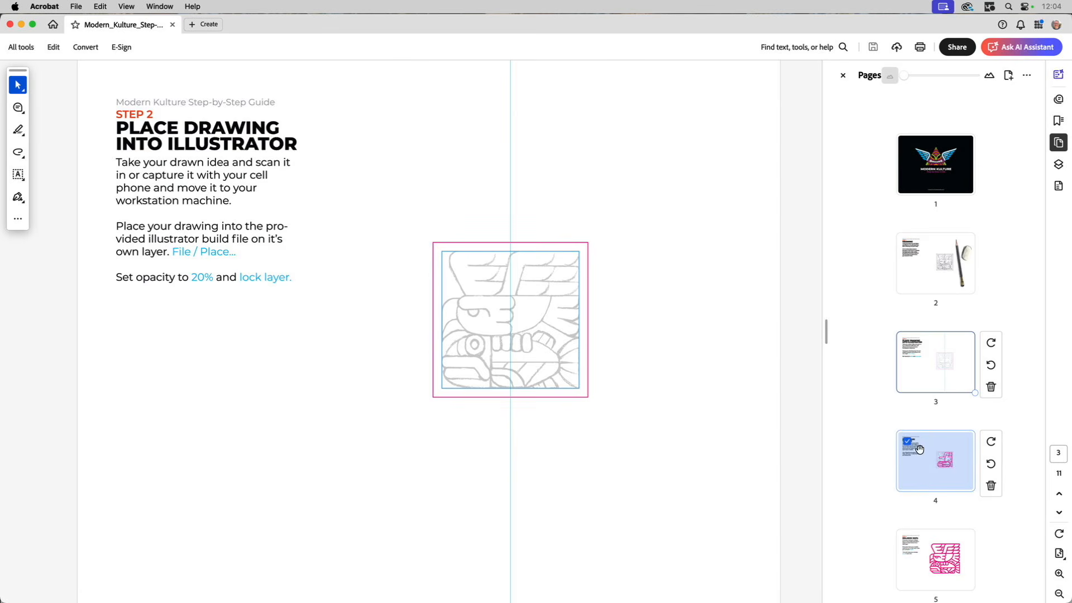
{"action": "left_click", "coordinate": [918, 448]}
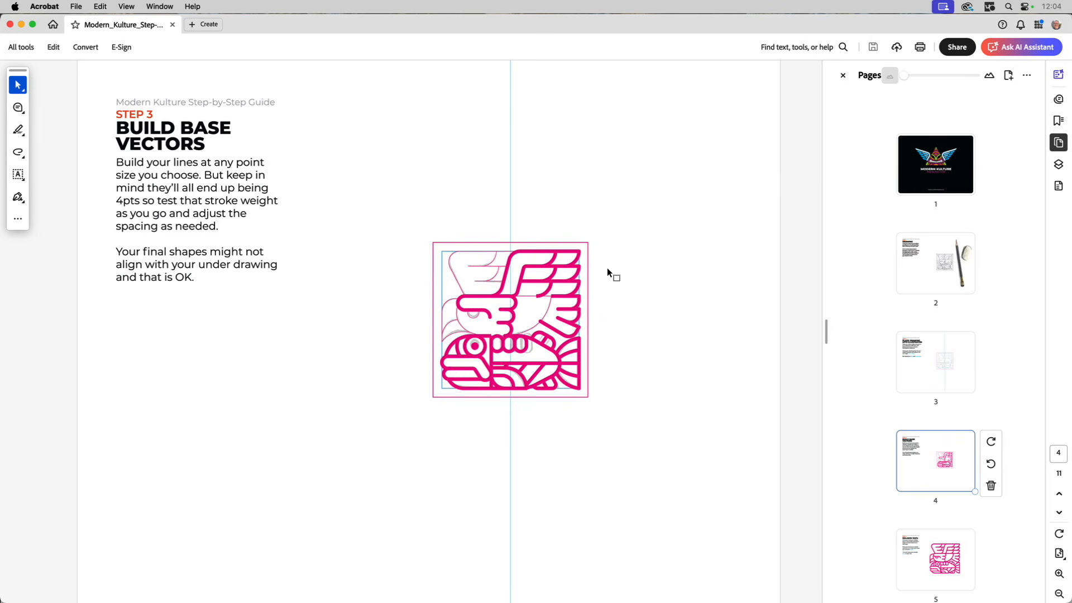
Read pages 5 and 6 of the guide on enlarging the artwork 200% and editing it.
{"action": "left_click", "coordinate": [949, 557]}
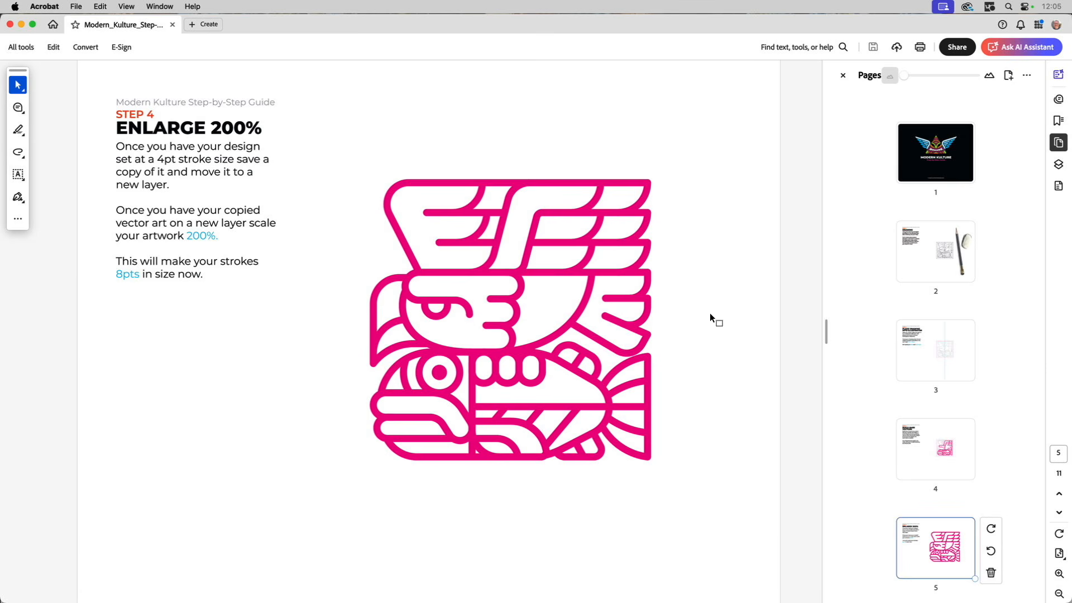
{"action": "scroll", "coordinate": [918, 379], "scroll_direction": "down", "scroll_amount": 5}
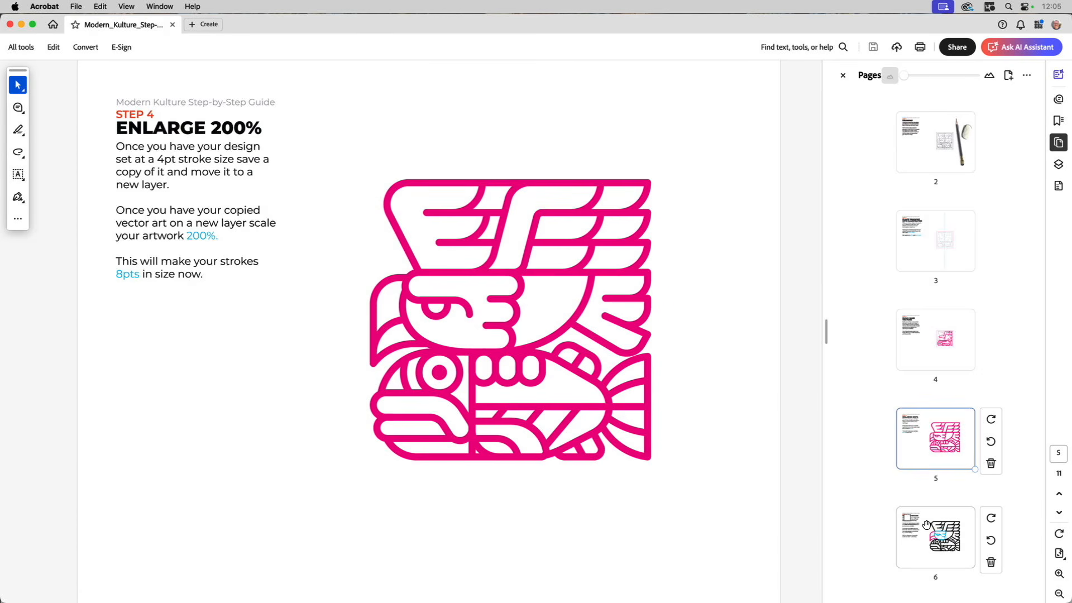
{"action": "left_click", "coordinate": [926, 524]}
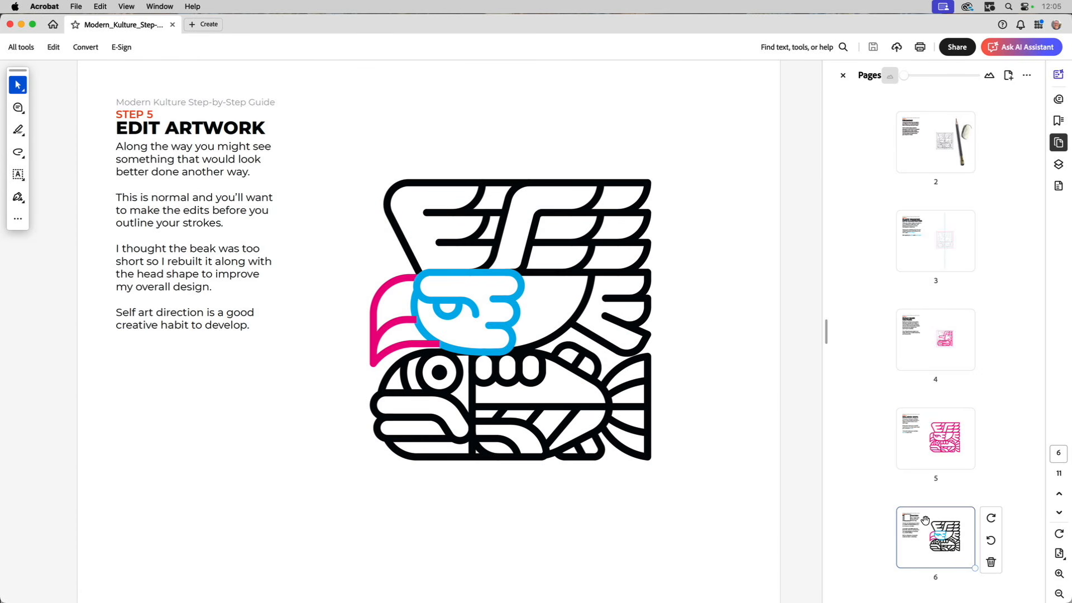
{"action": "left_click", "coordinate": [926, 447]}
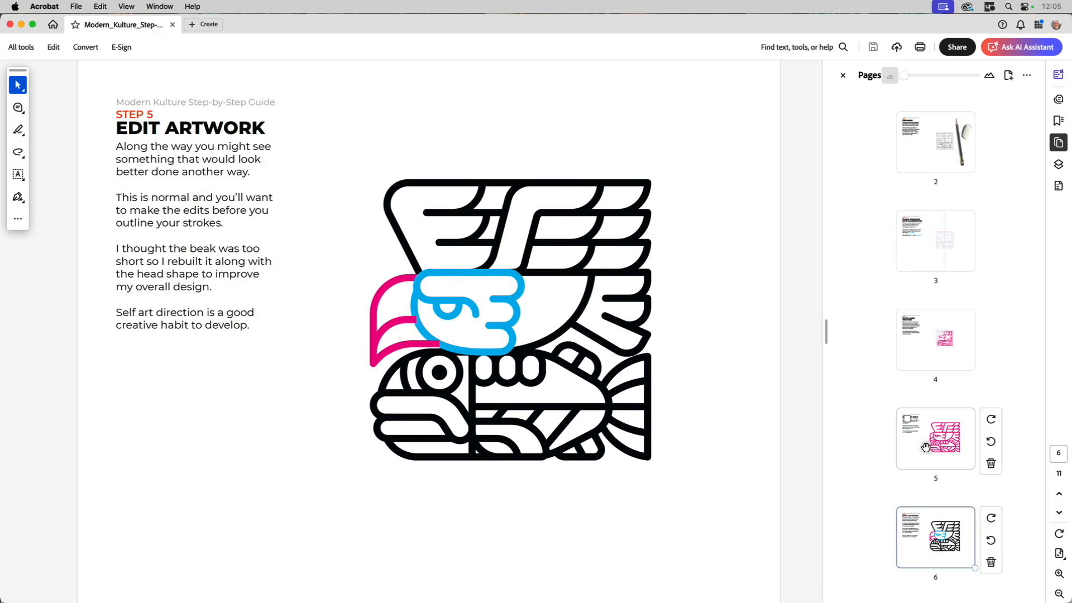
{"action": "left_click", "coordinate": [931, 518]}
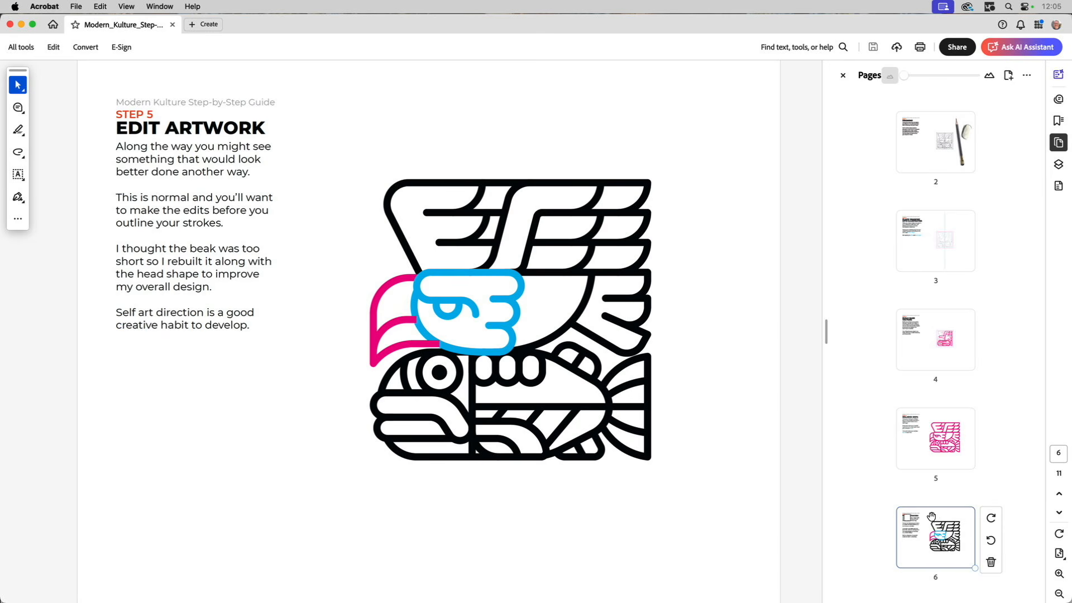
Review pages 7 to 9 of the guide, covering outlining strokes, releasing the compound path with an offset, and subtle rounding.
{"action": "scroll", "coordinate": [932, 508], "scroll_direction": "down", "scroll_amount": 5}
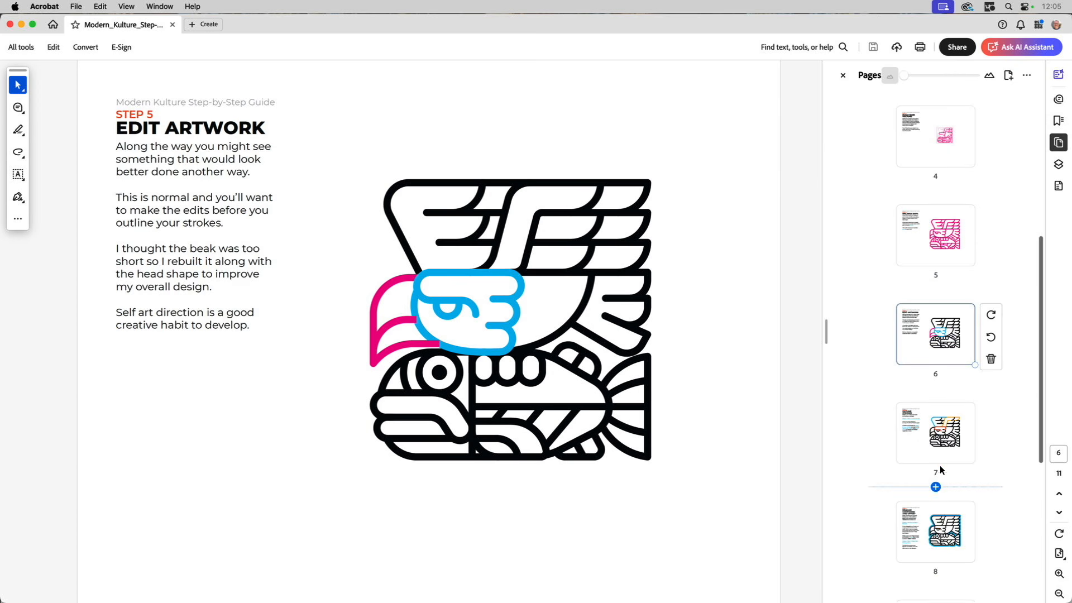
{"action": "left_click", "coordinate": [936, 432]}
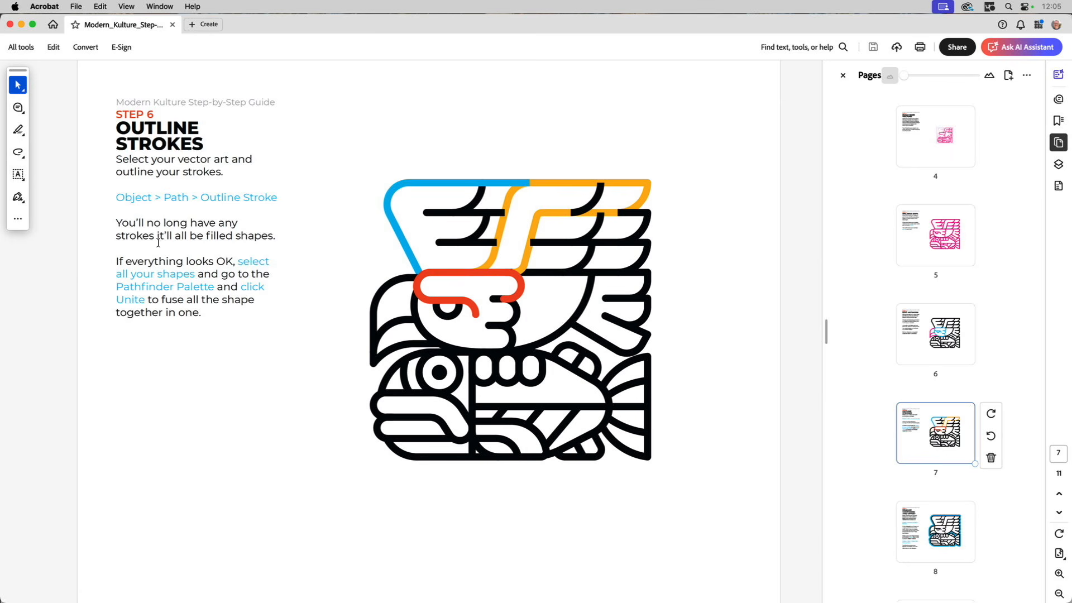
{"action": "mouse_move", "coordinate": [937, 525]}
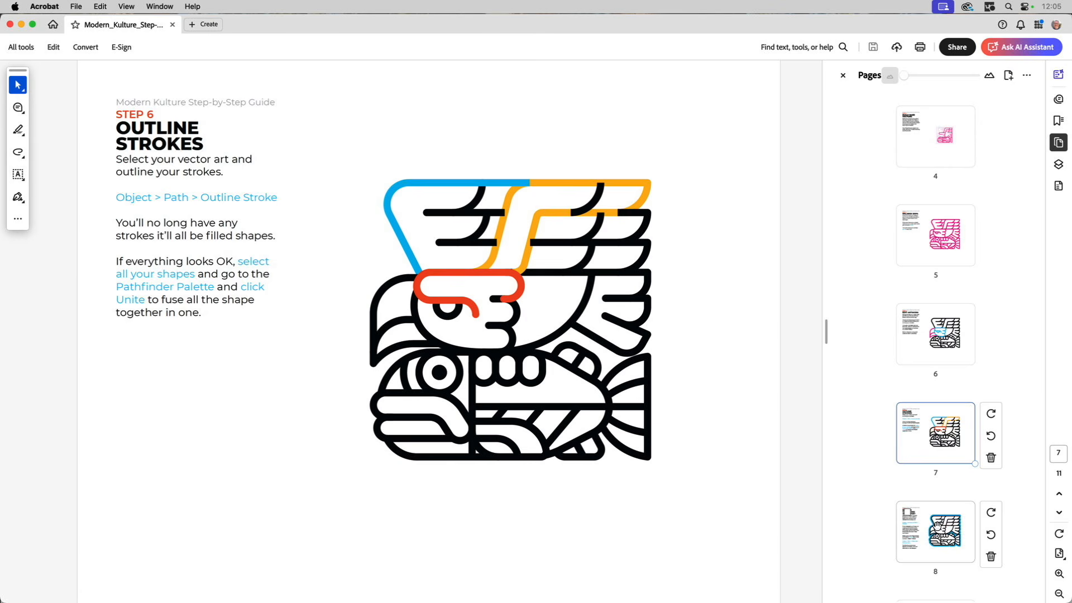
{"action": "left_click", "coordinate": [938, 526]}
{"action": "scroll", "coordinate": [565, 318], "scroll_direction": "down", "scroll_amount": 1}
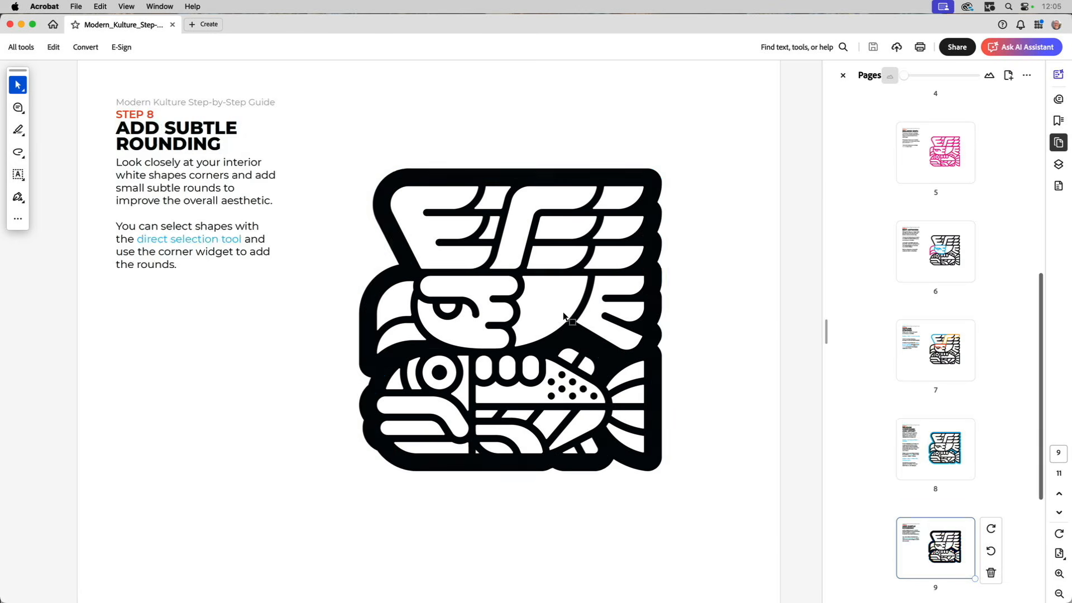
{"action": "scroll", "coordinate": [564, 313], "scroll_direction": "down", "scroll_amount": 1}
{"action": "scroll", "coordinate": [563, 311], "scroll_direction": "up", "scroll_amount": 1}
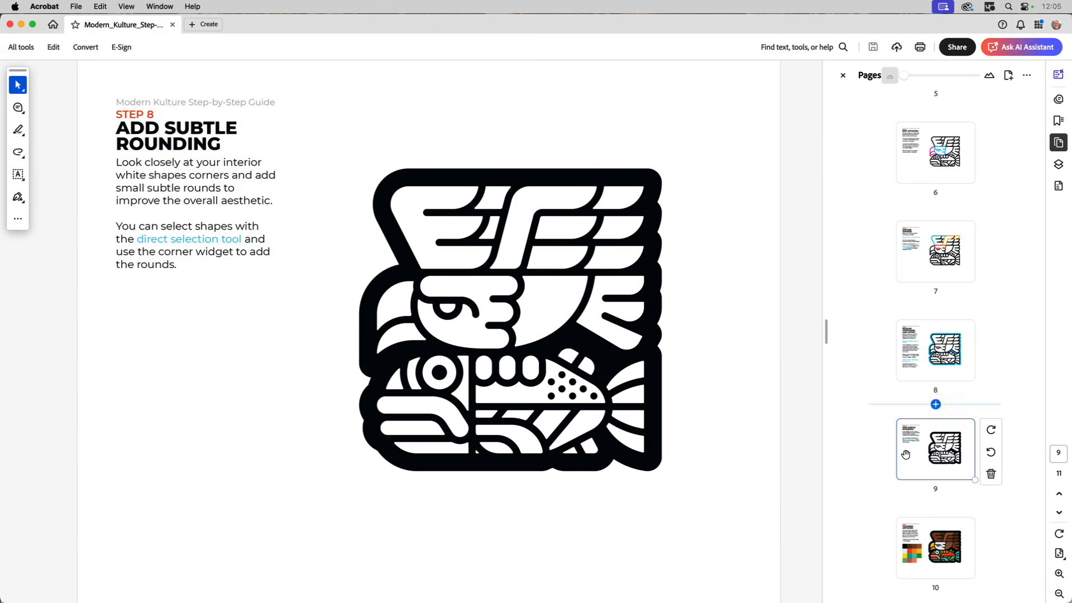
{"action": "left_click", "coordinate": [938, 357]}
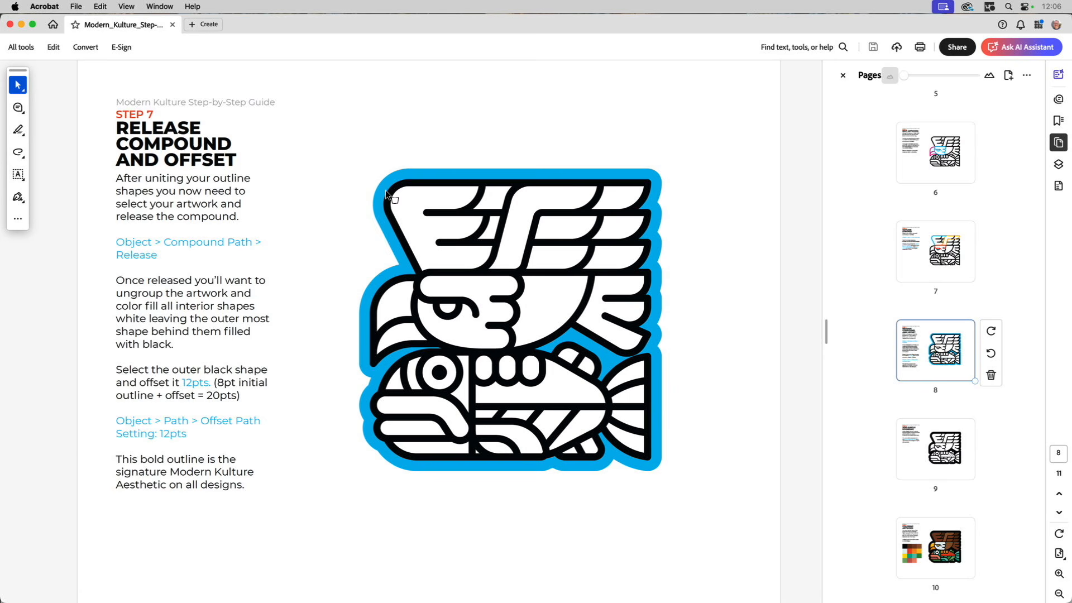
{"action": "mouse_move", "coordinate": [938, 439]}
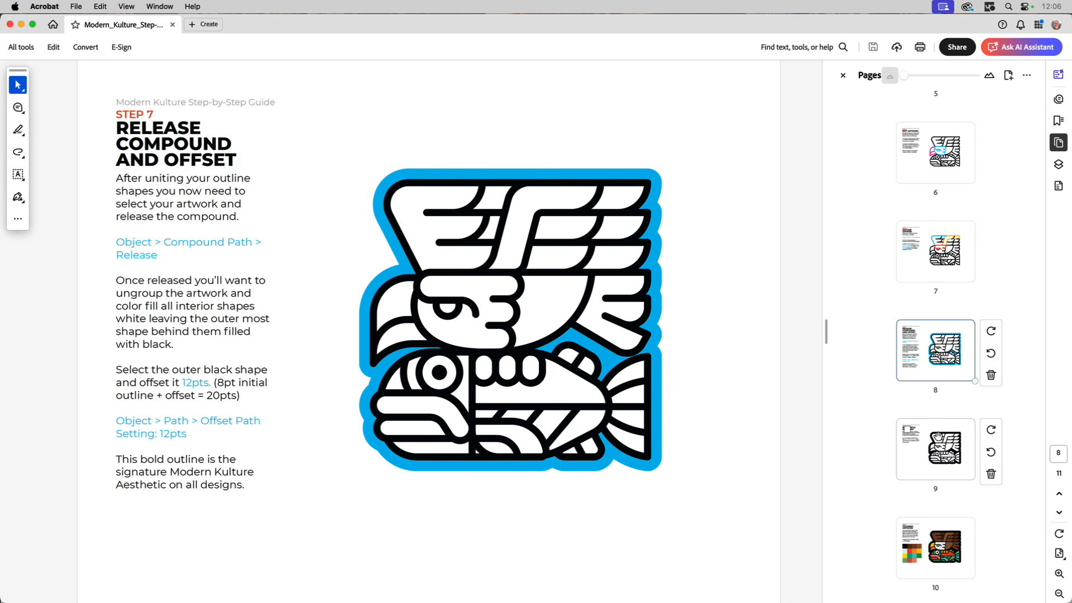
{"action": "left_click", "coordinate": [938, 439]}
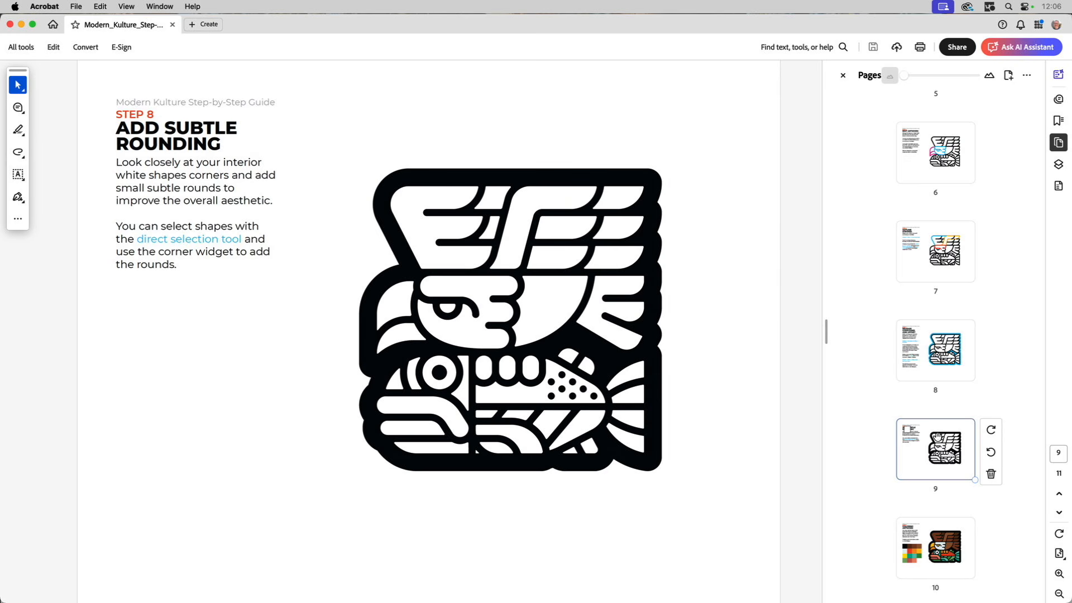
Read the guide's last two pages, 10 and 11, on coloring the artwork and unlimited usage.
{"action": "mouse_move", "coordinate": [934, 540]}
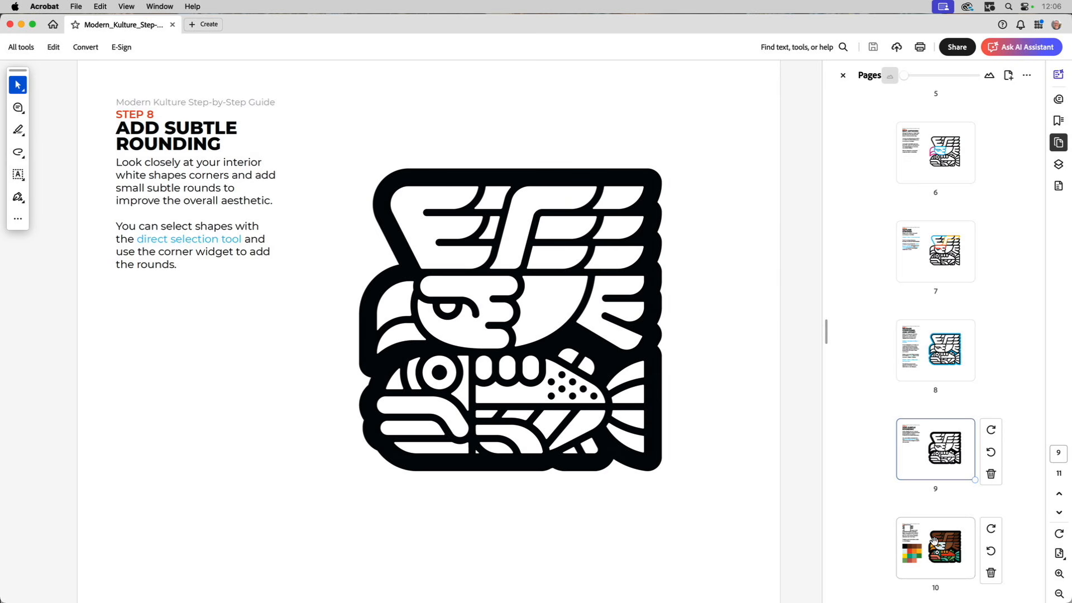
{"action": "left_click", "coordinate": [934, 539]}
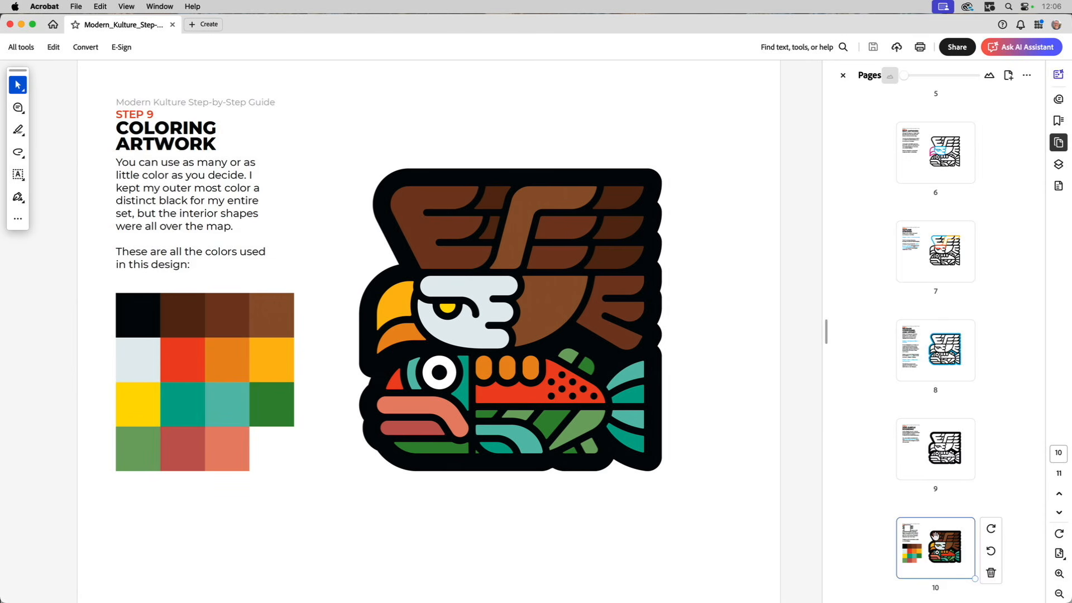
{"action": "scroll", "coordinate": [952, 504], "scroll_direction": "down", "scroll_amount": 2}
{"action": "scroll", "coordinate": [951, 506], "scroll_direction": "down", "scroll_amount": 5}
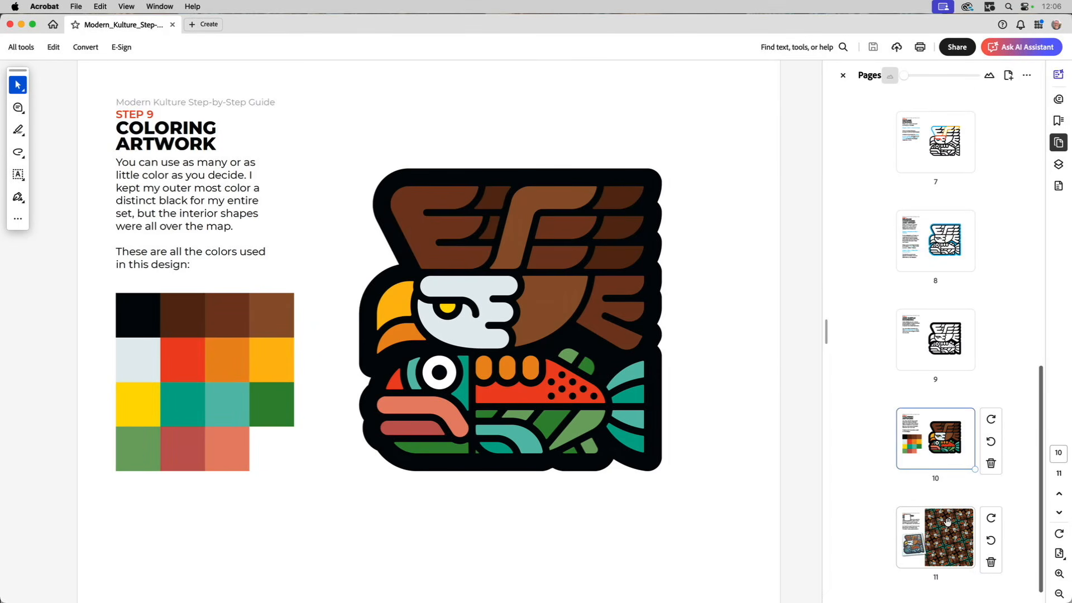
{"action": "left_click", "coordinate": [947, 522]}
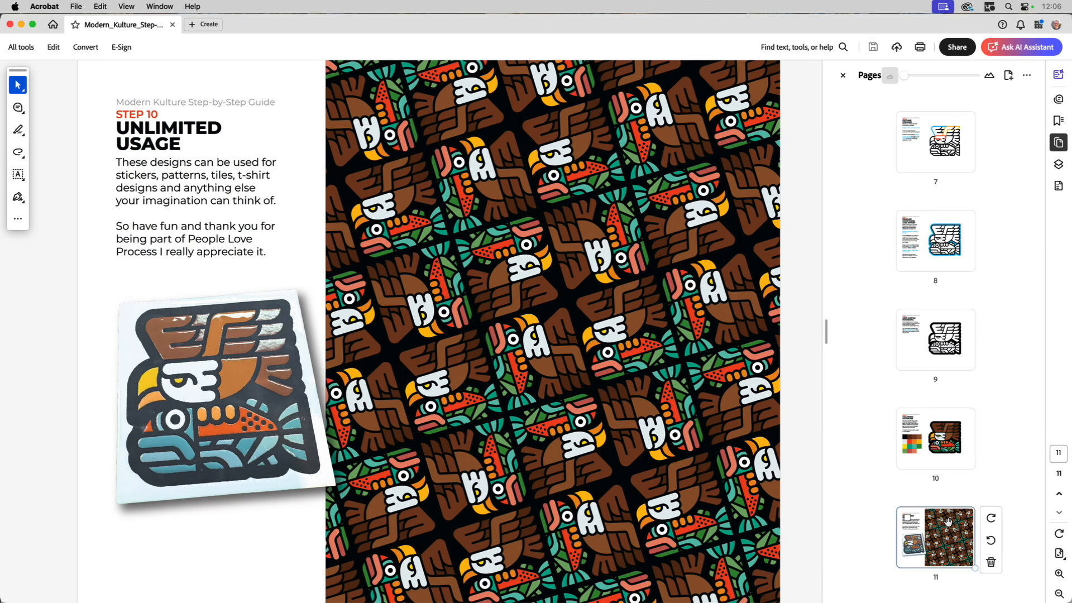